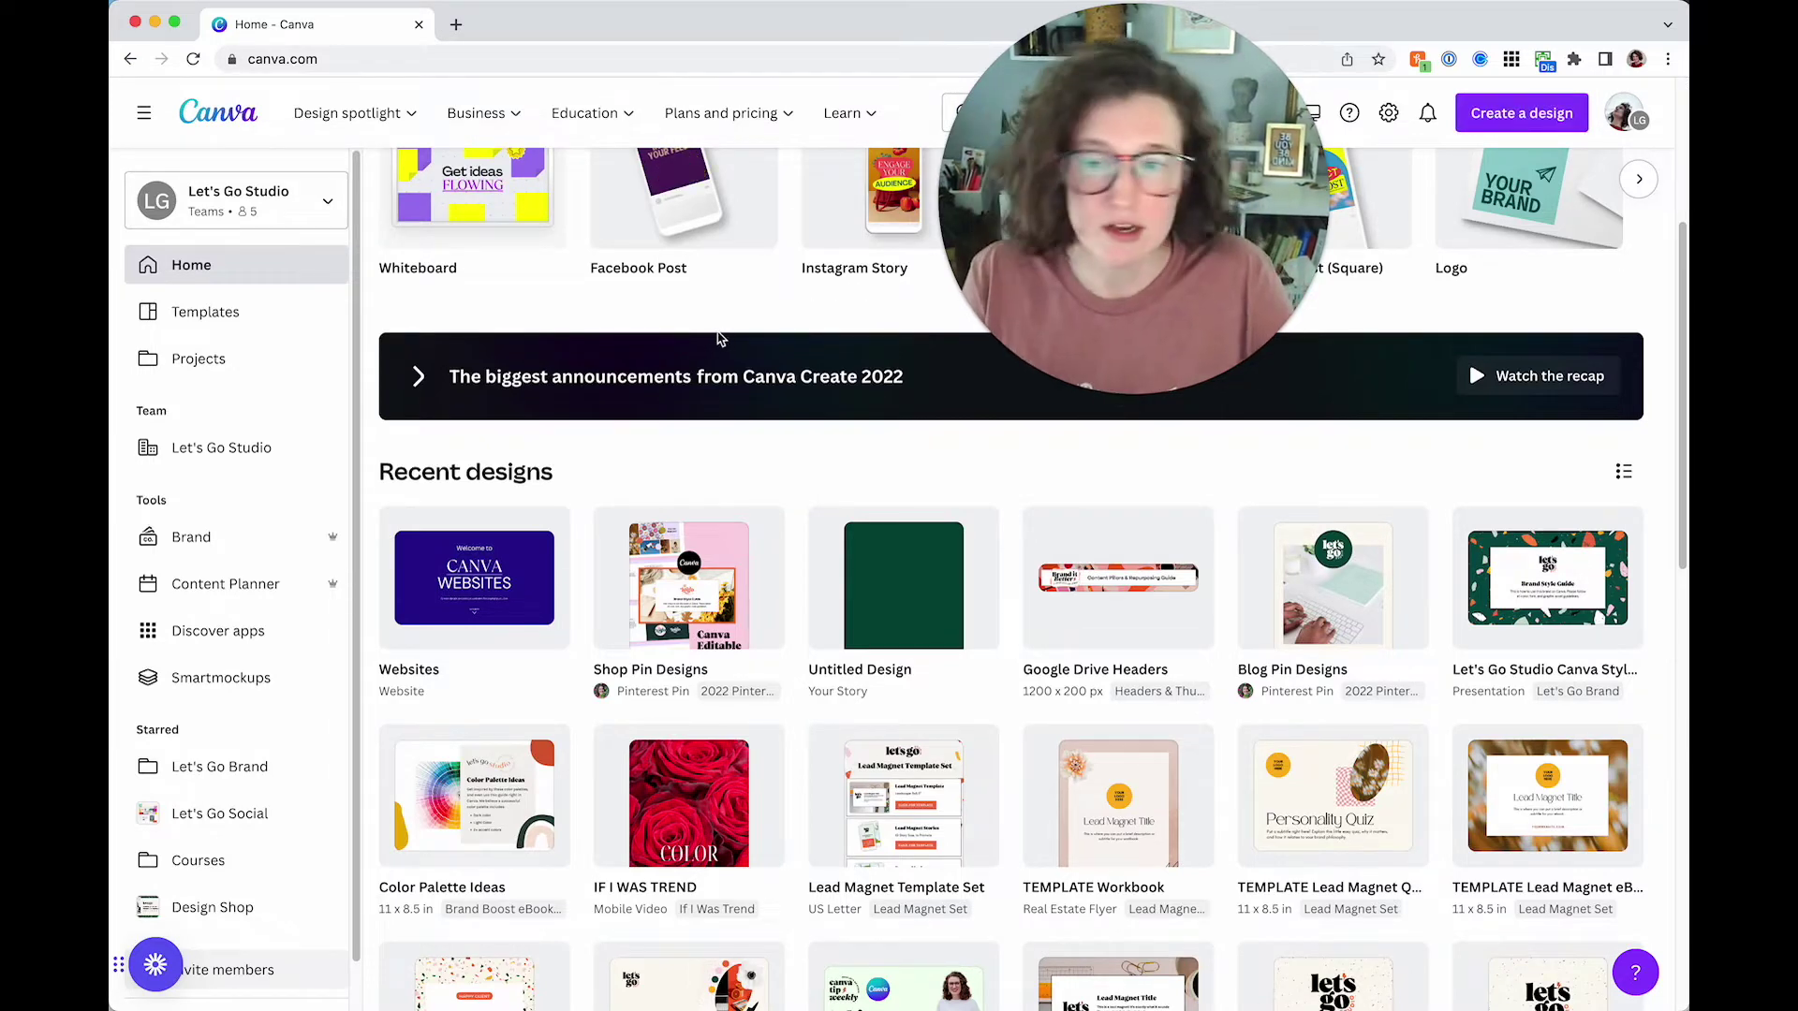
# Open the letsgo.studio website in a new browser tab and look over the patterned graphics on its homepage
pyautogui.moveTo(1110, 256); pyautogui.dragTo(599, 308)
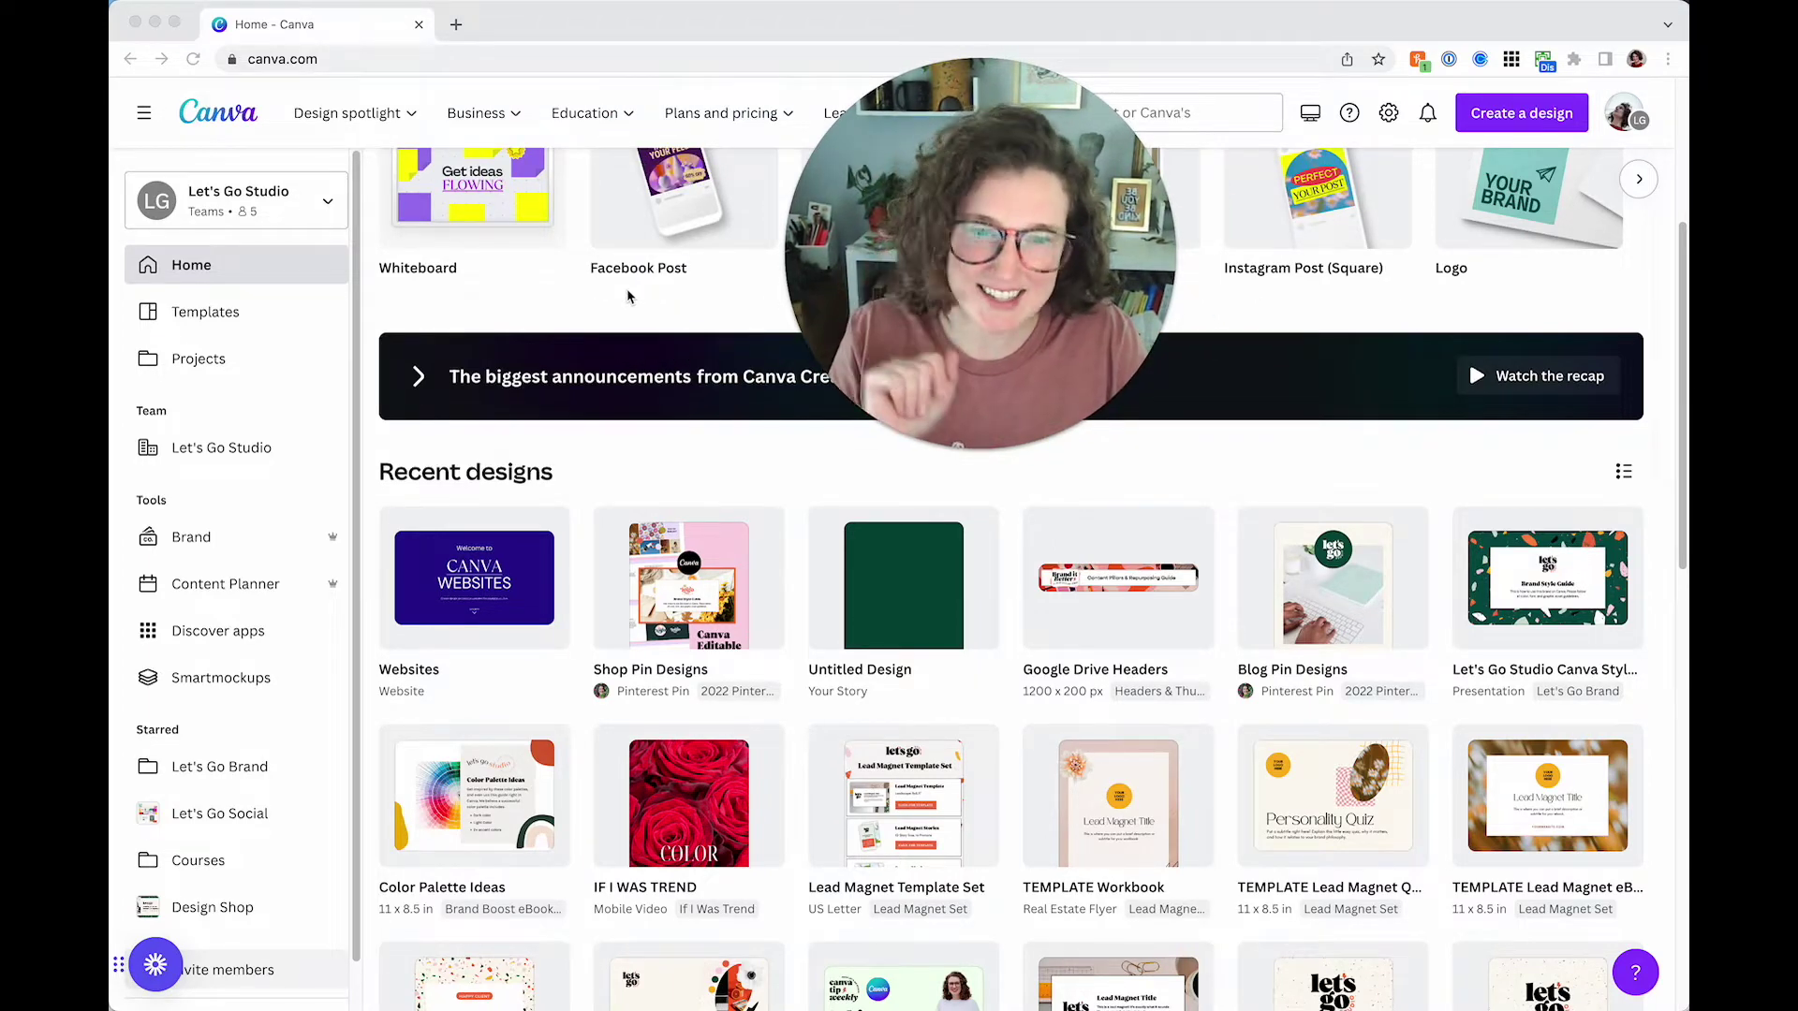
pyautogui.click(492, 24)
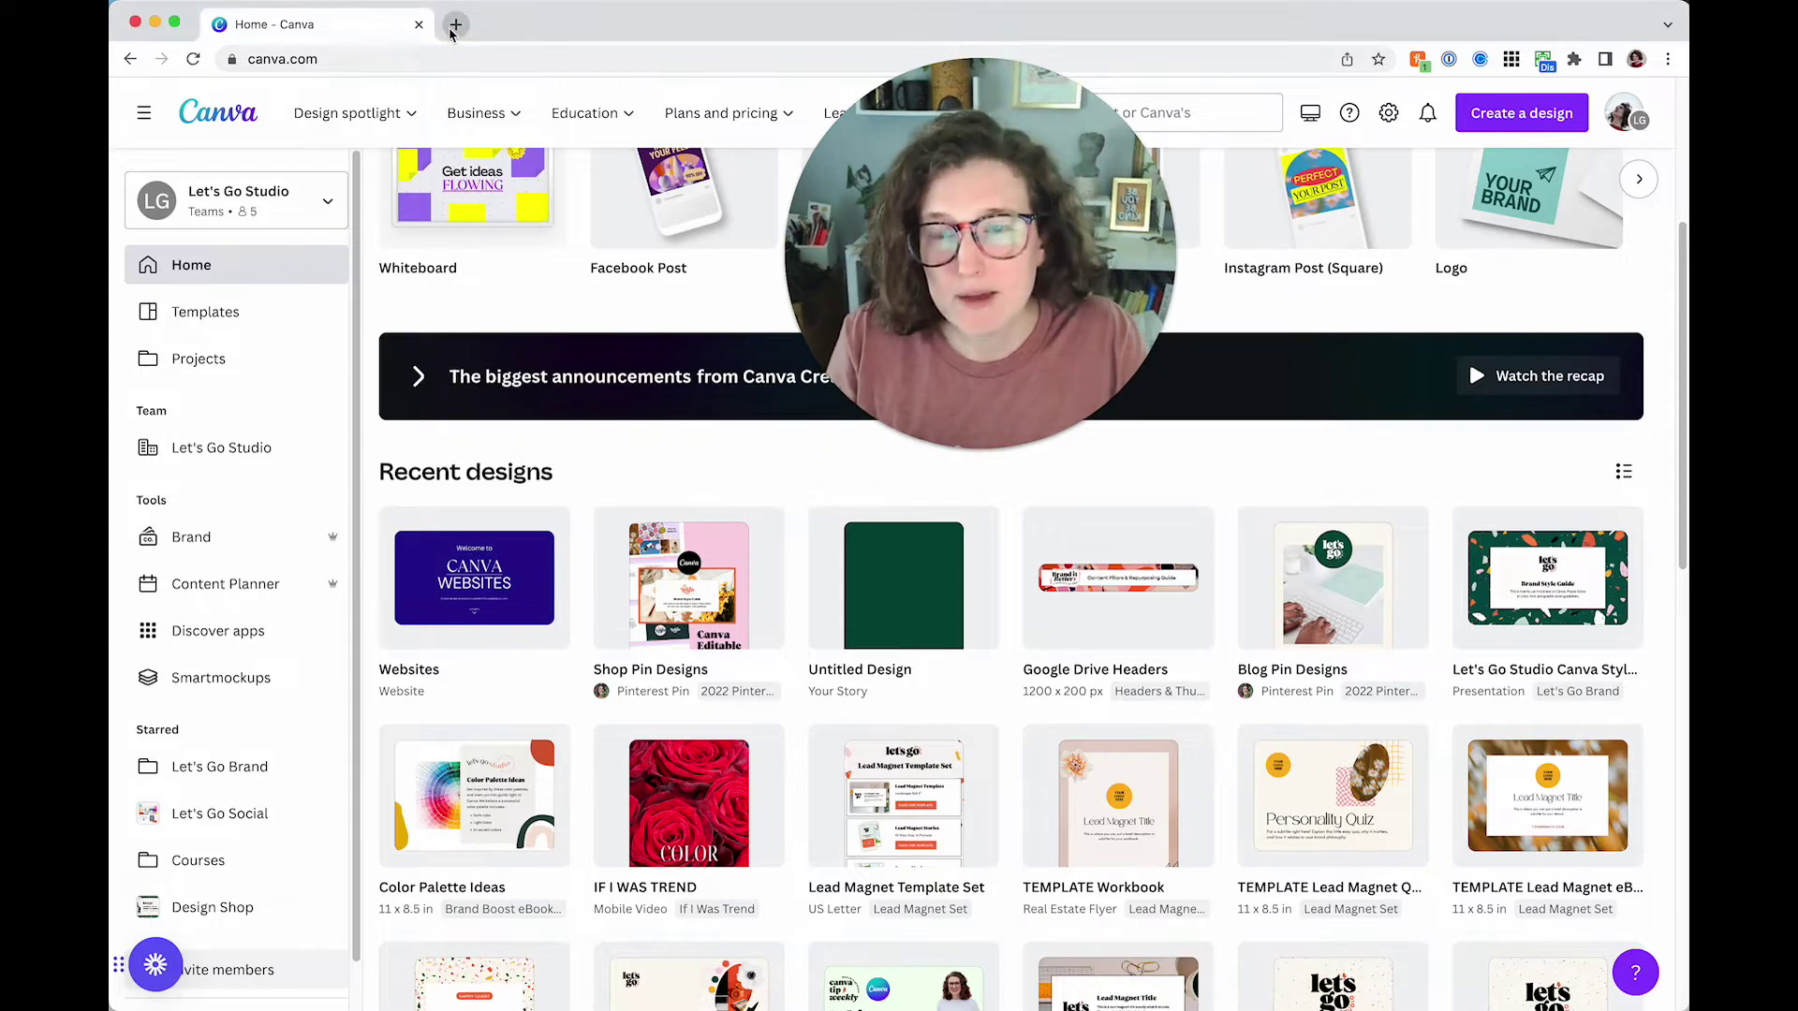
pyautogui.click(455, 25)
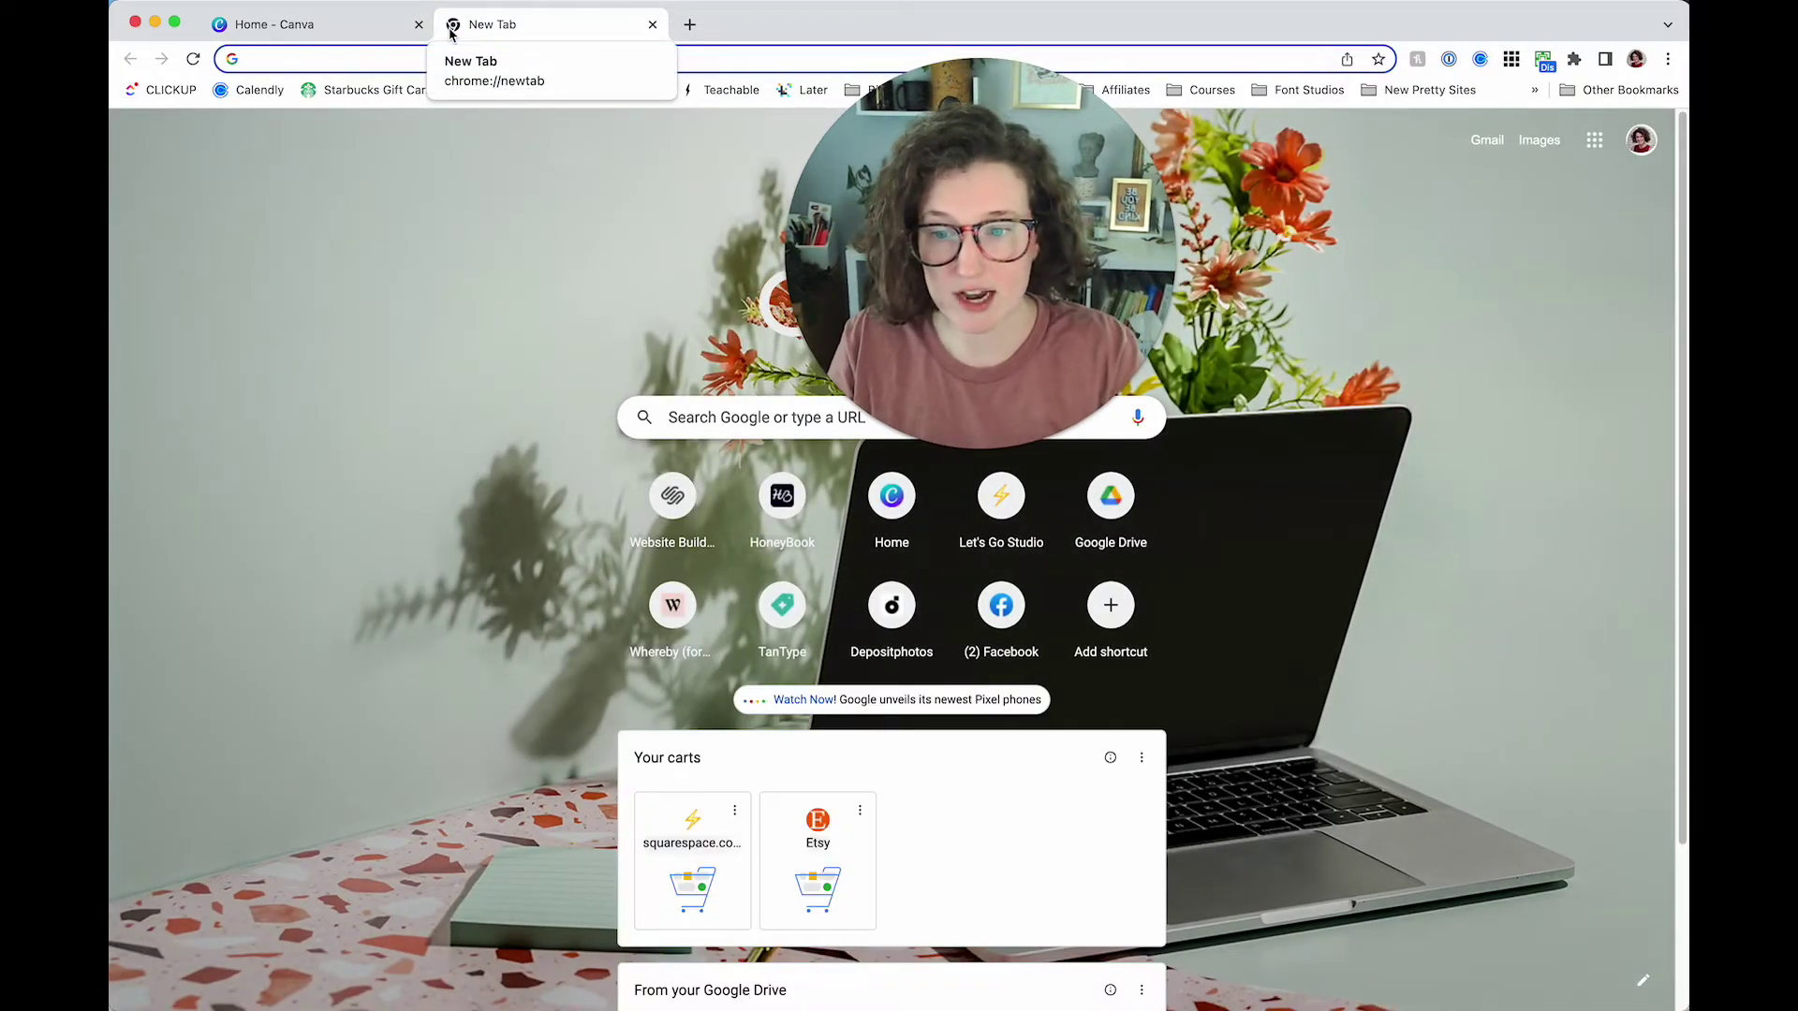
pyautogui.write('letsgo.studio')
pyautogui.press('Return')
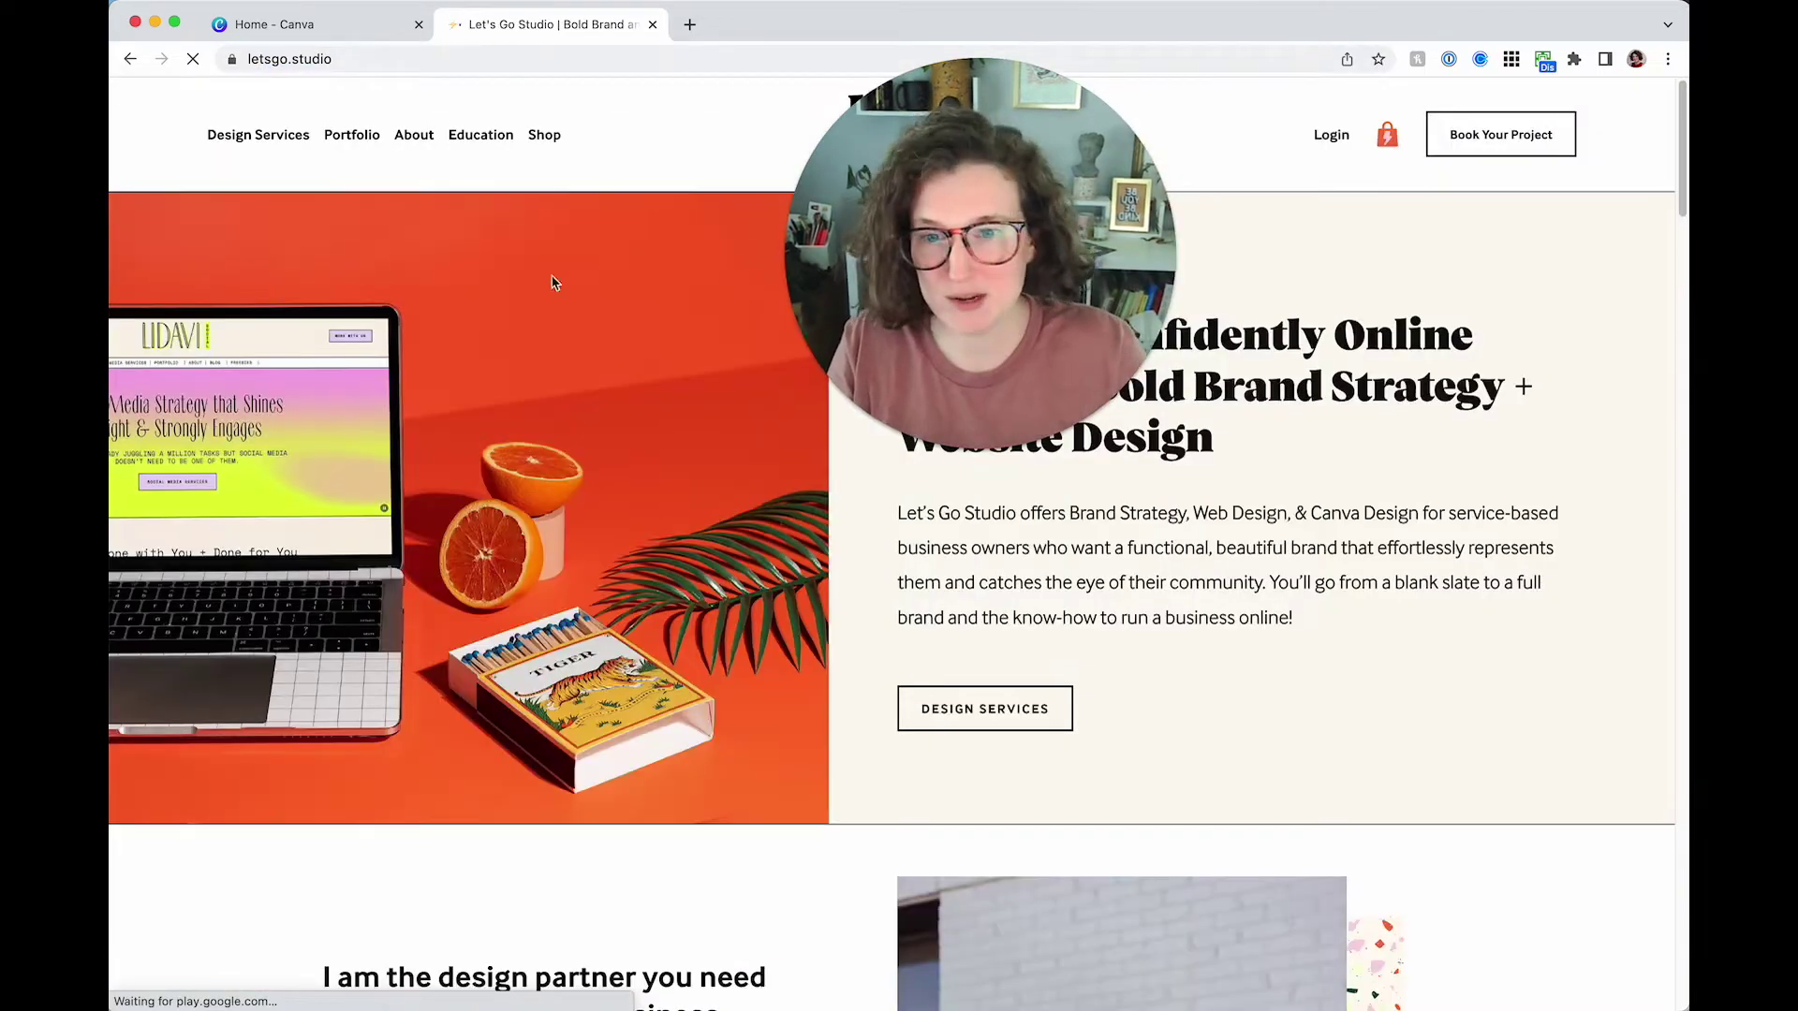
pyautogui.scroll(-10, 626, 452)
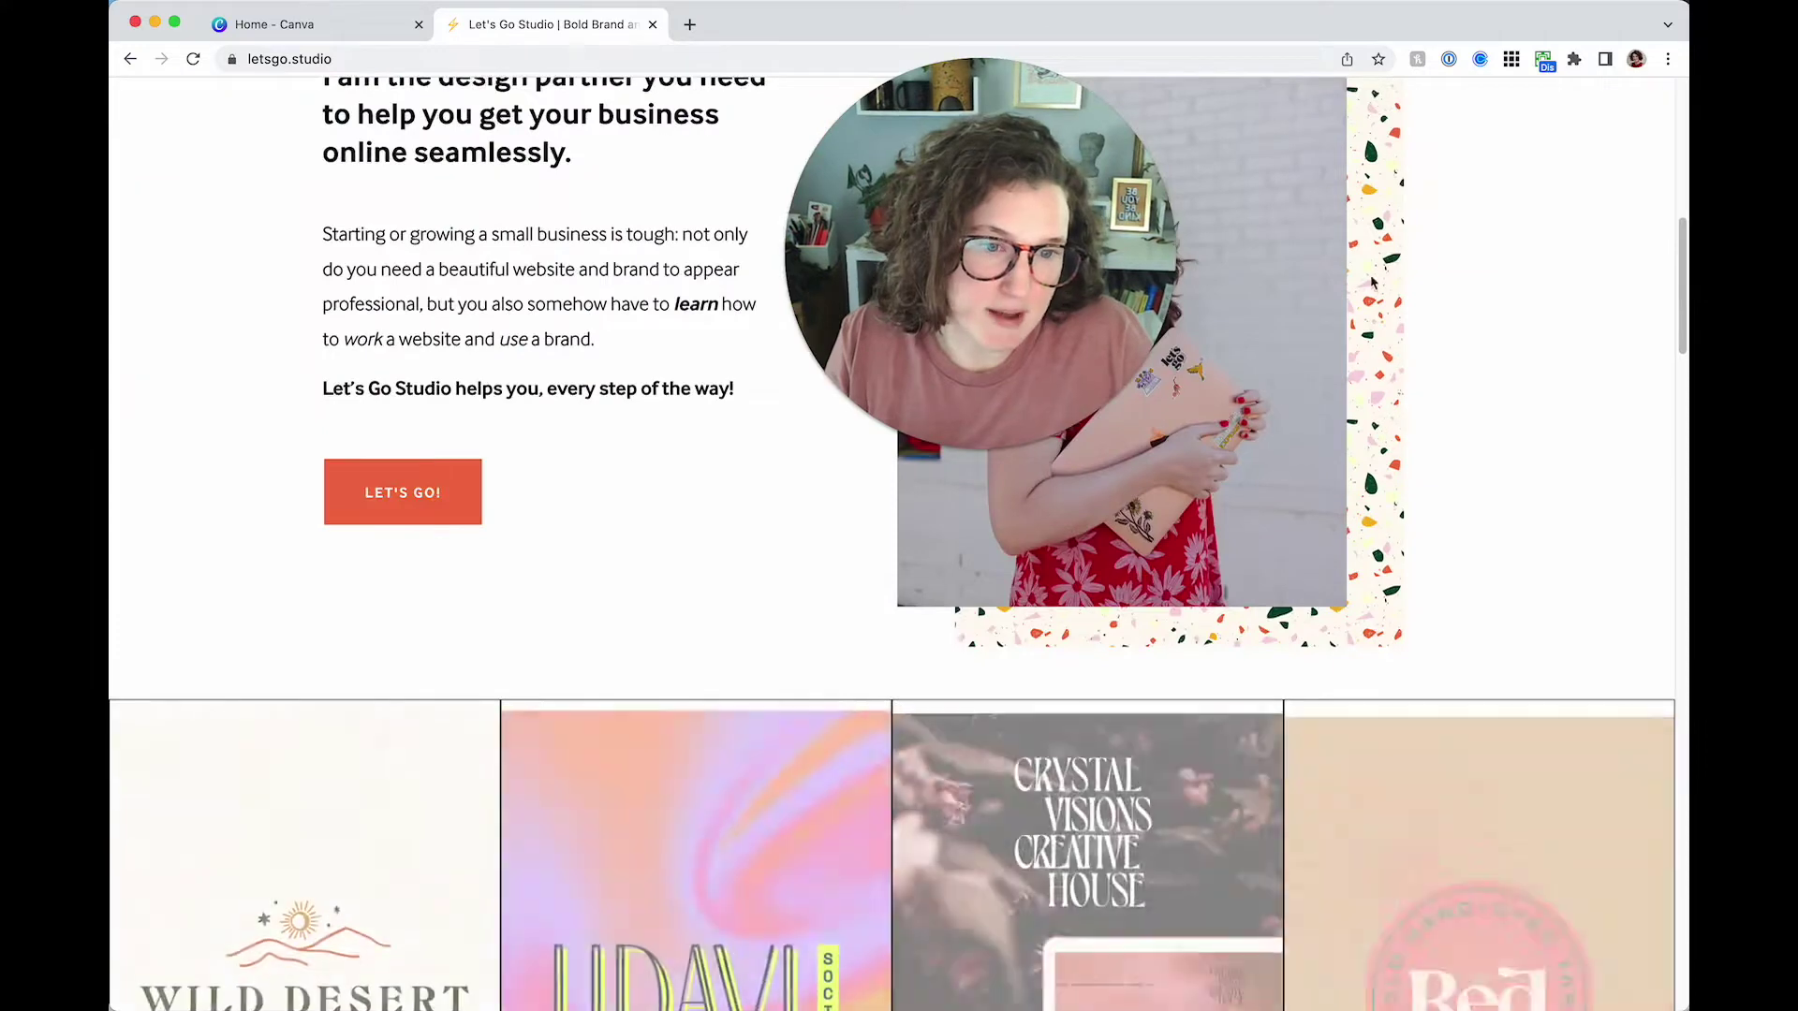
pyautogui.scroll(2, 1395, 366)
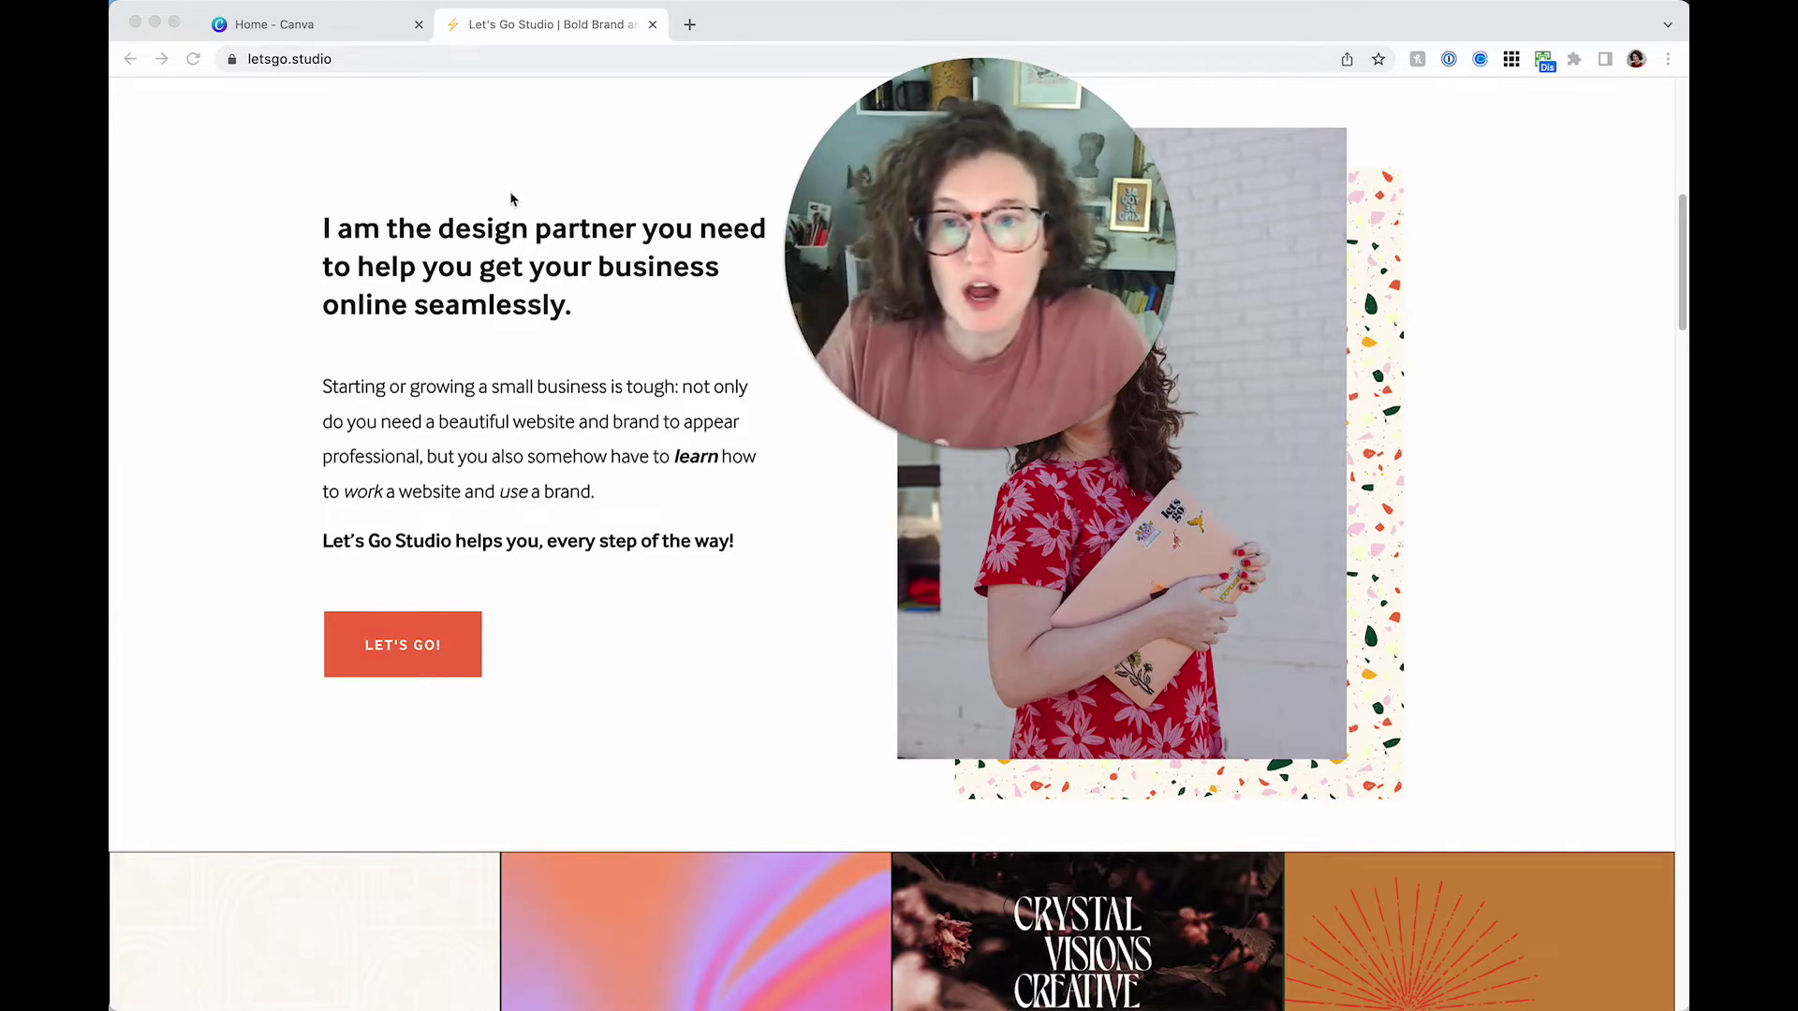
# Open Creative Market in a new browser tab and browse the products in its graphic patterns category
pyautogui.click(690, 25)
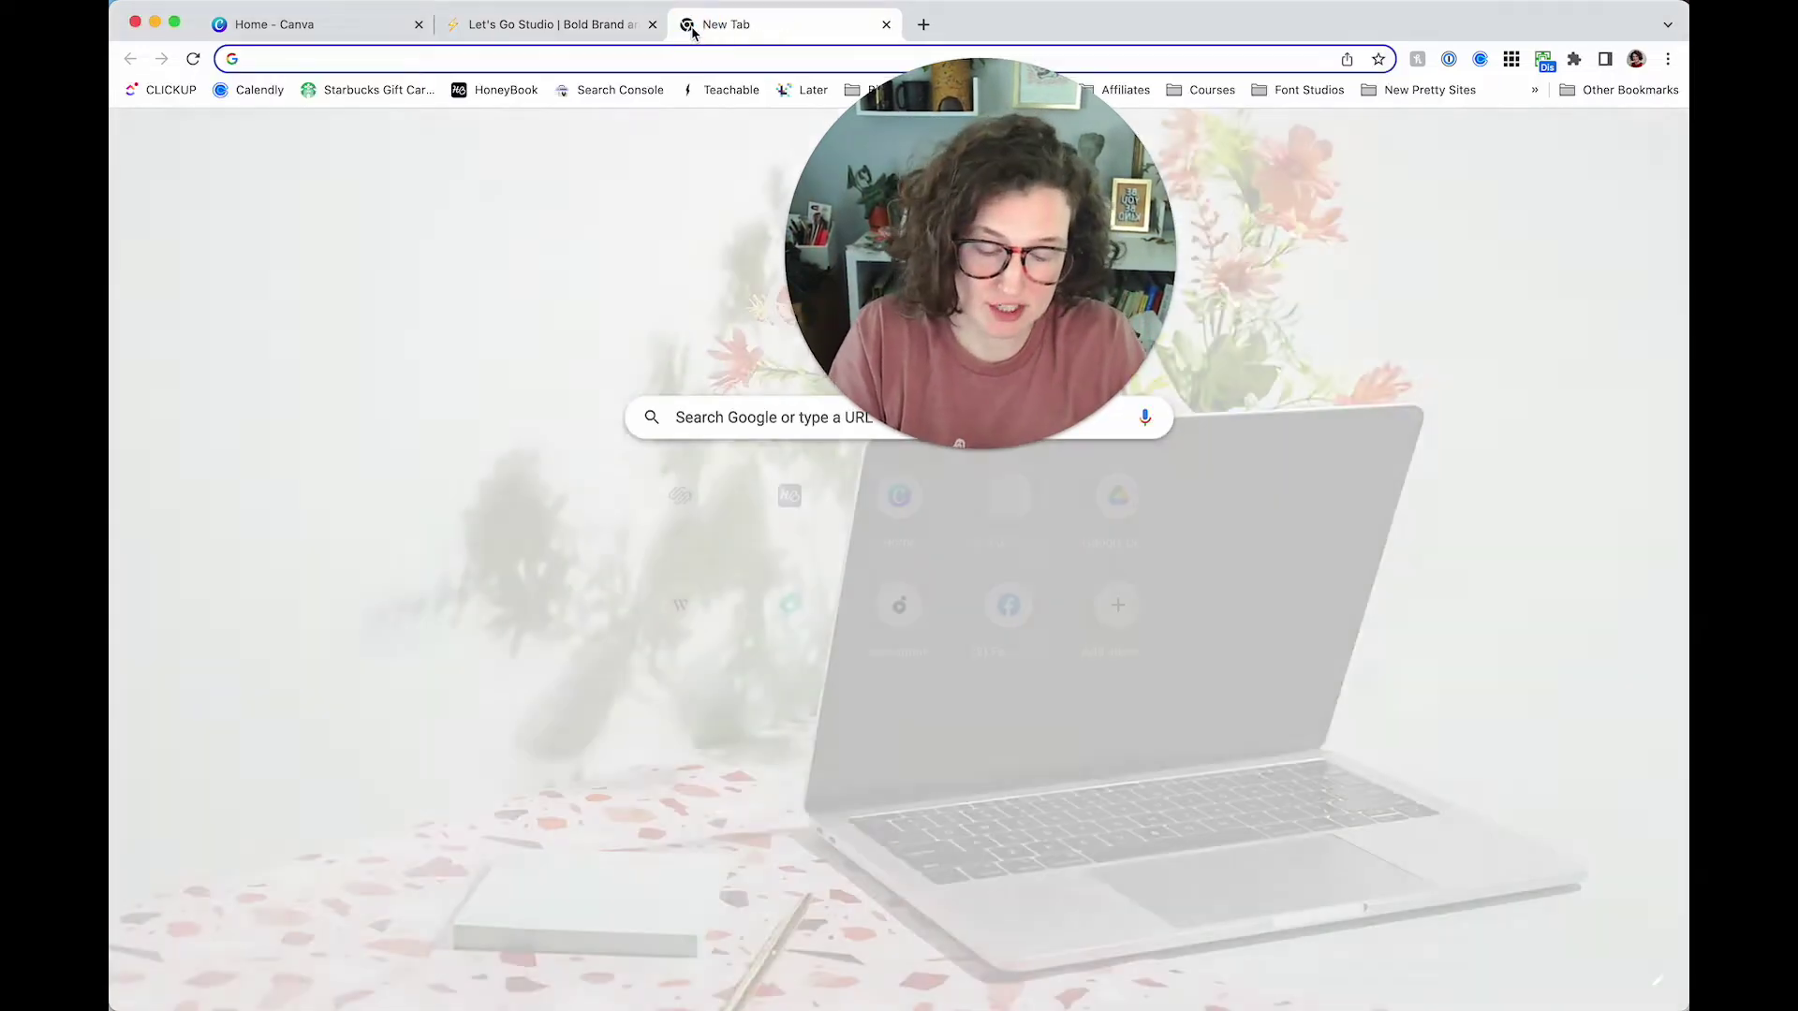
pyautogui.write('creat')
pyautogui.press('Return')
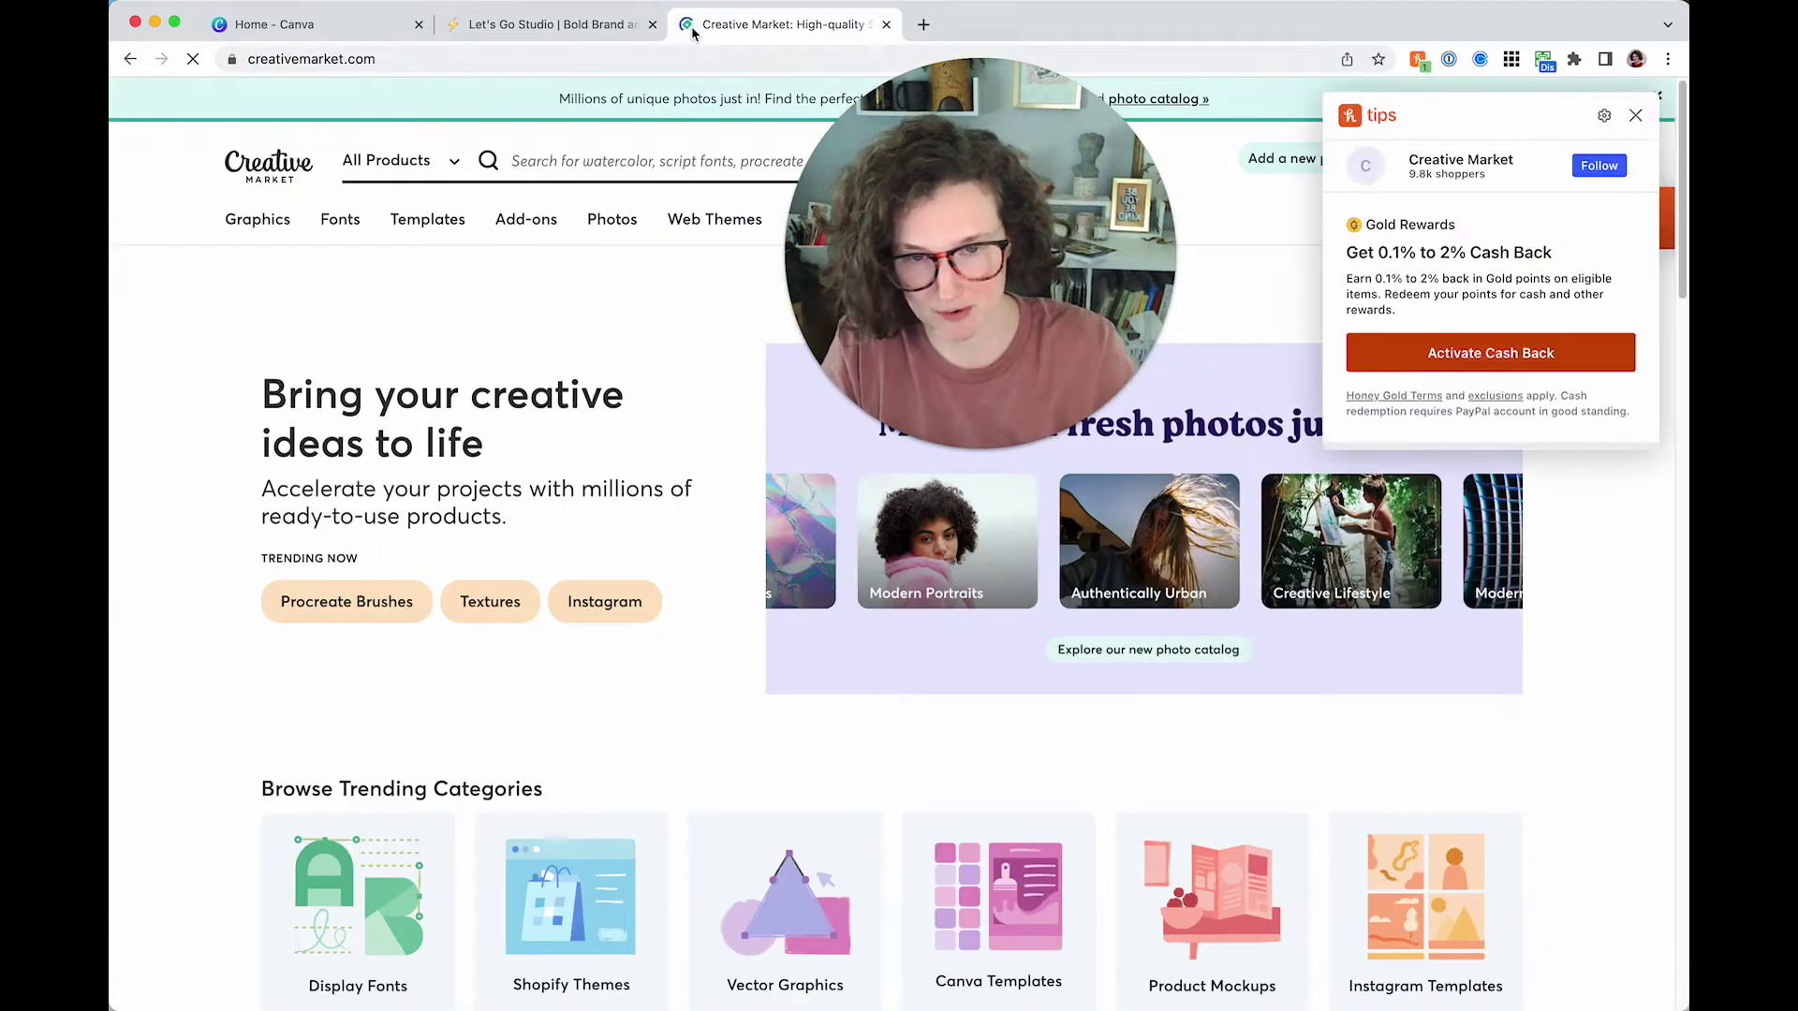
pyautogui.click(604, 178)
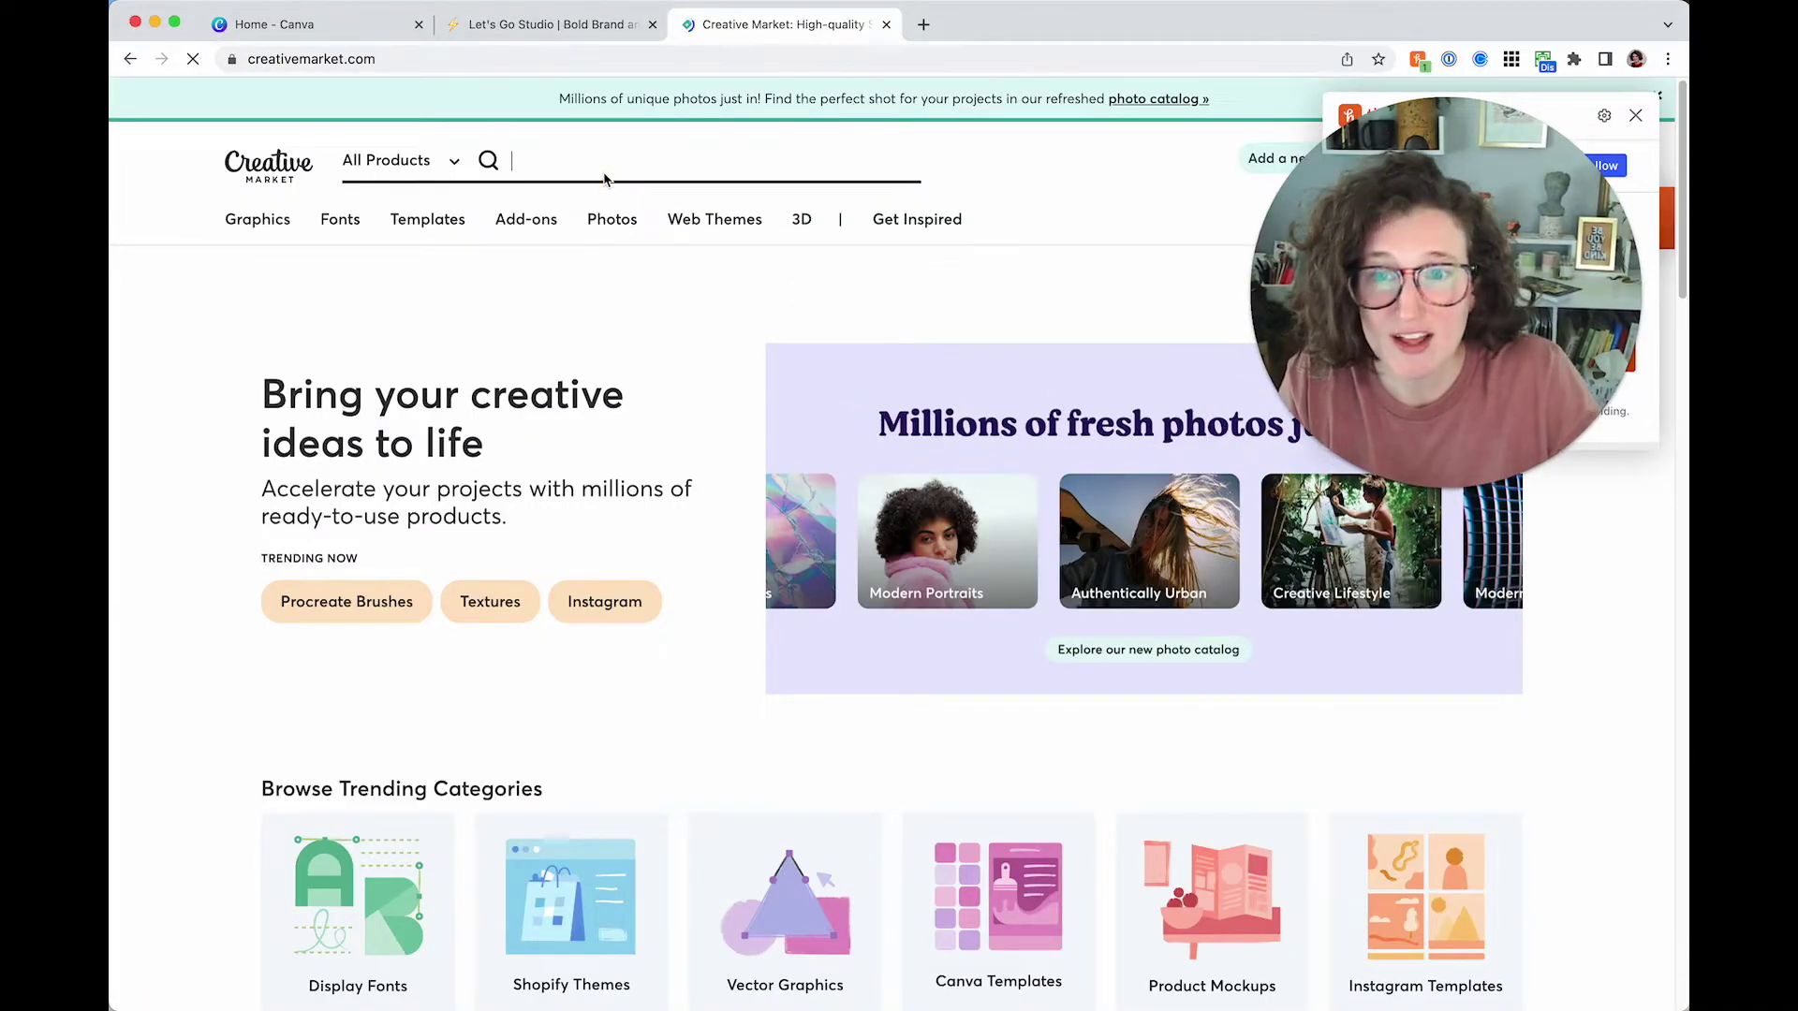
pyautogui.moveTo(284, 235)
pyautogui.click(311, 443)
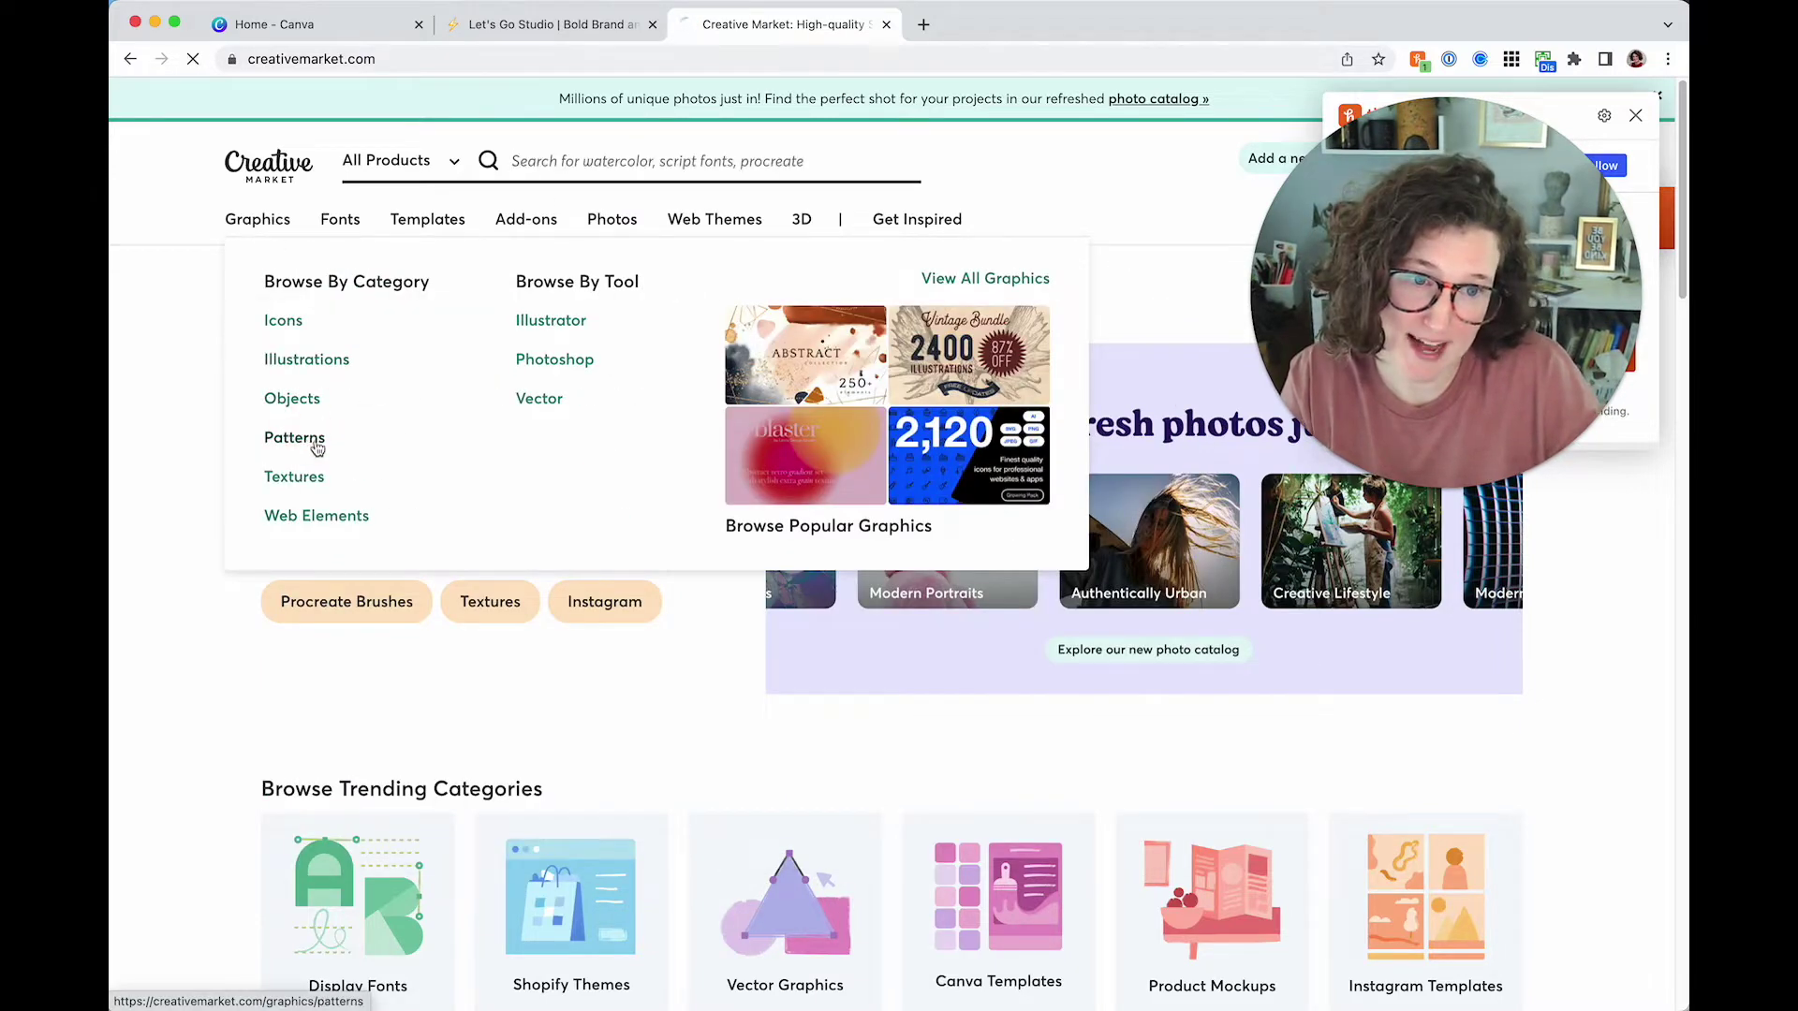
pyautogui.scroll(-2, 749, 580)
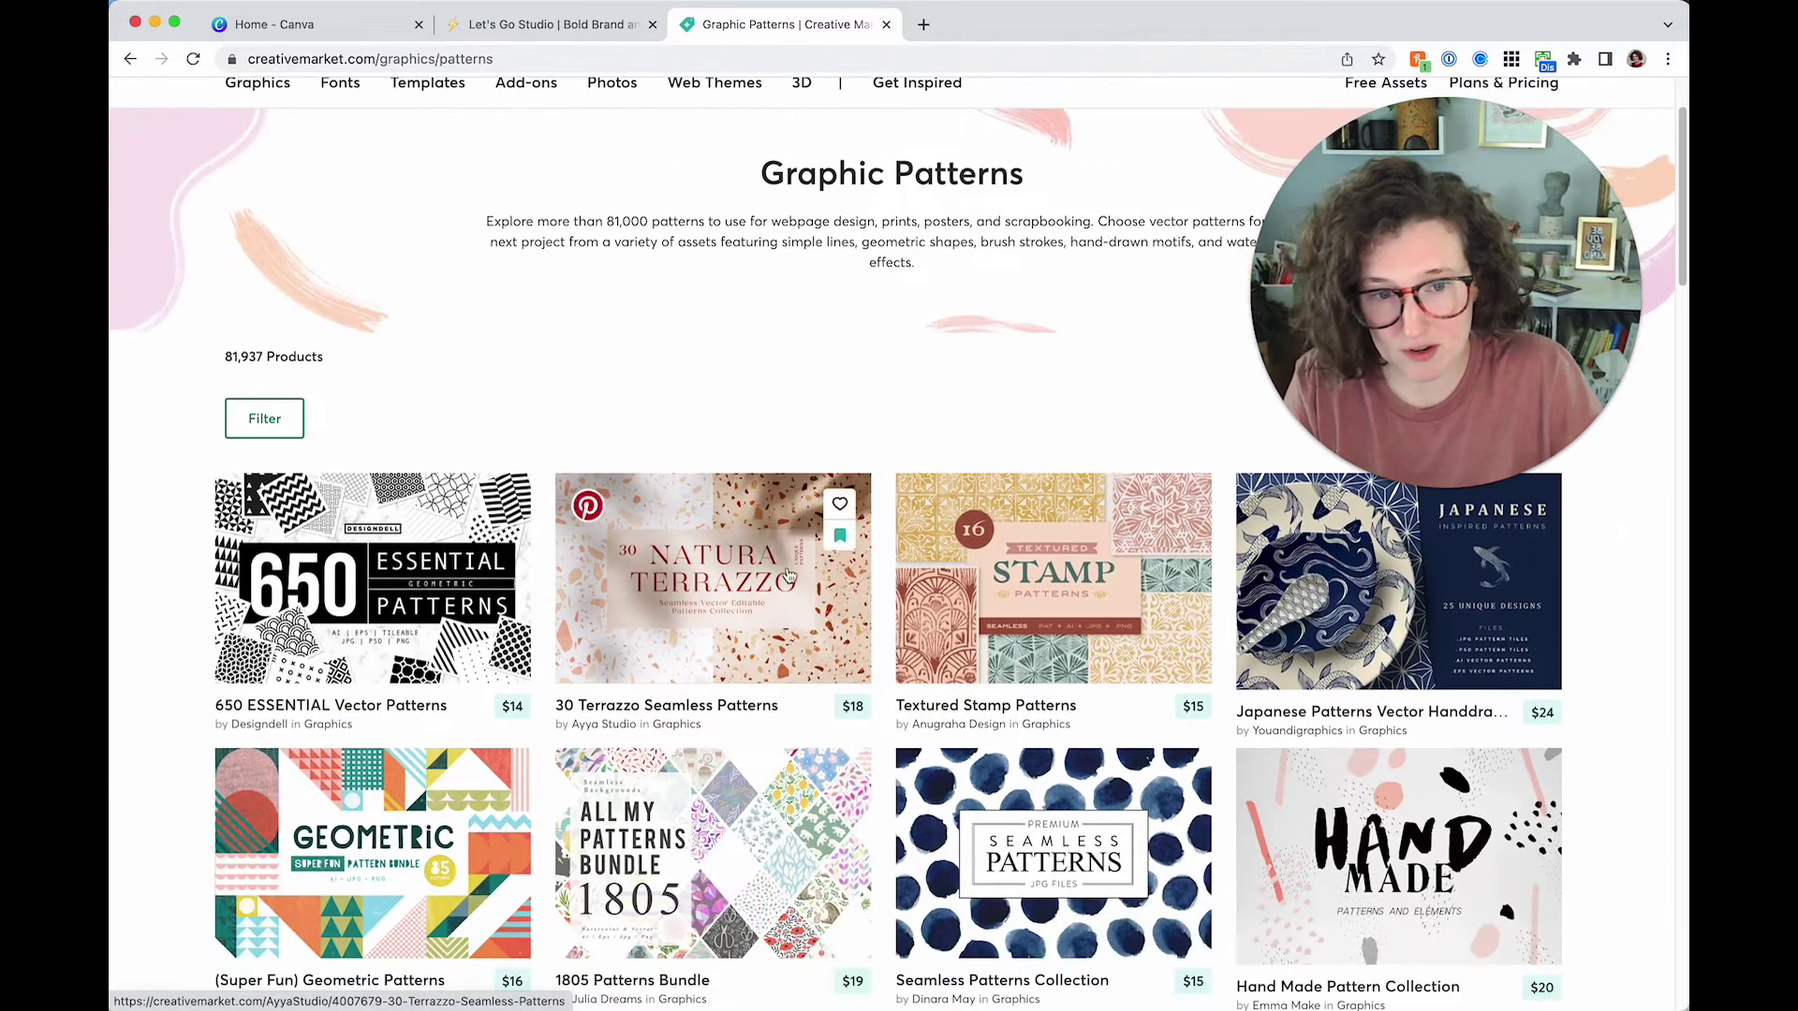
pyautogui.scroll(-4, 741, 494)
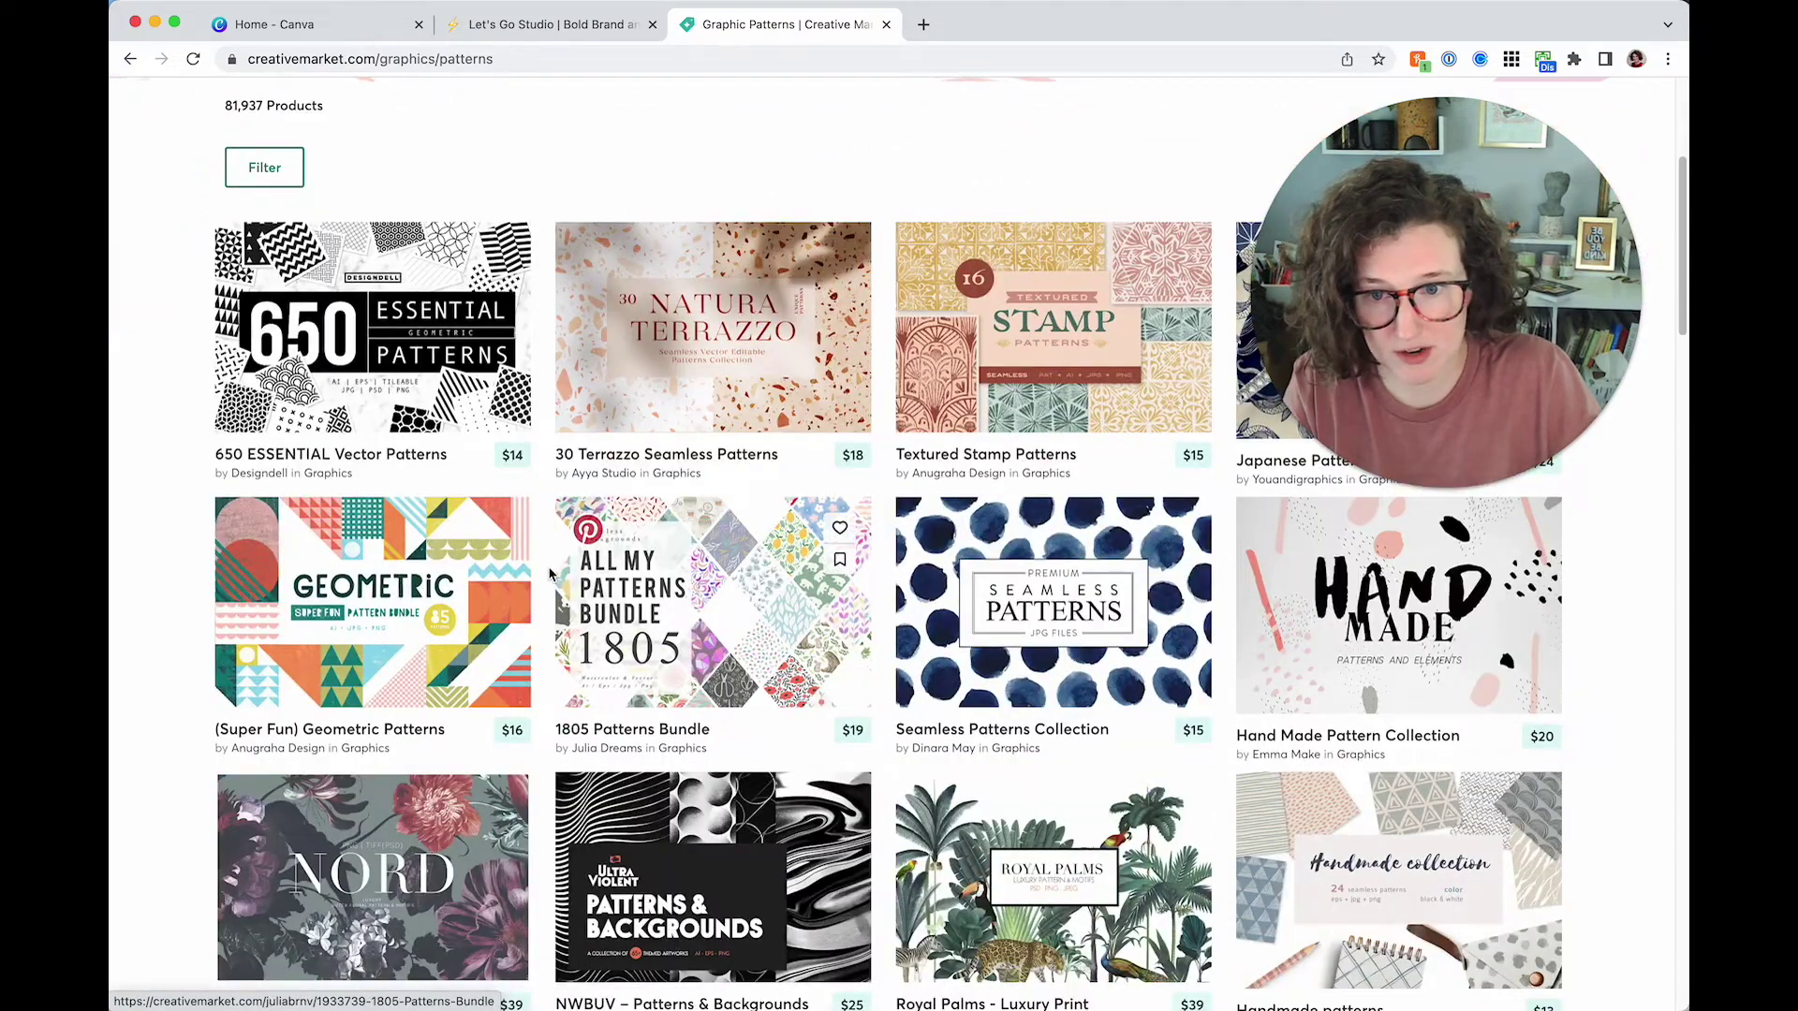
pyautogui.scroll(-3, 549, 573)
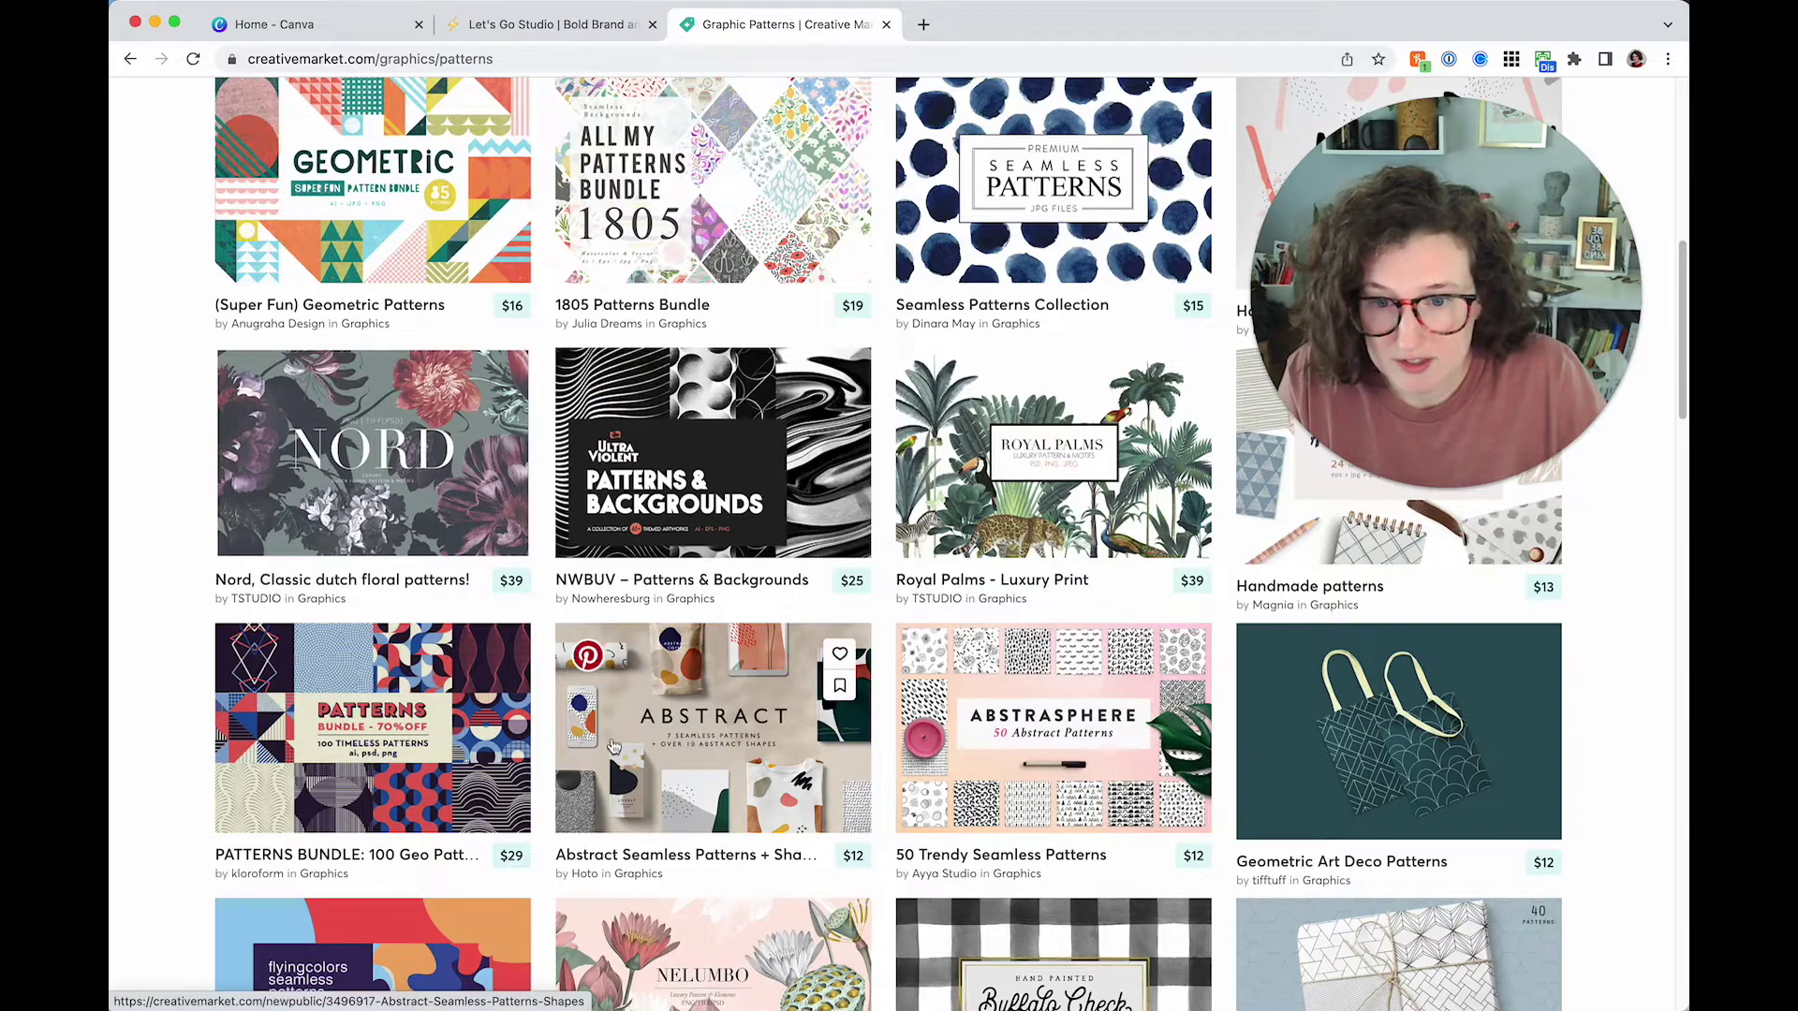
pyautogui.scroll(-1, 702, 732)
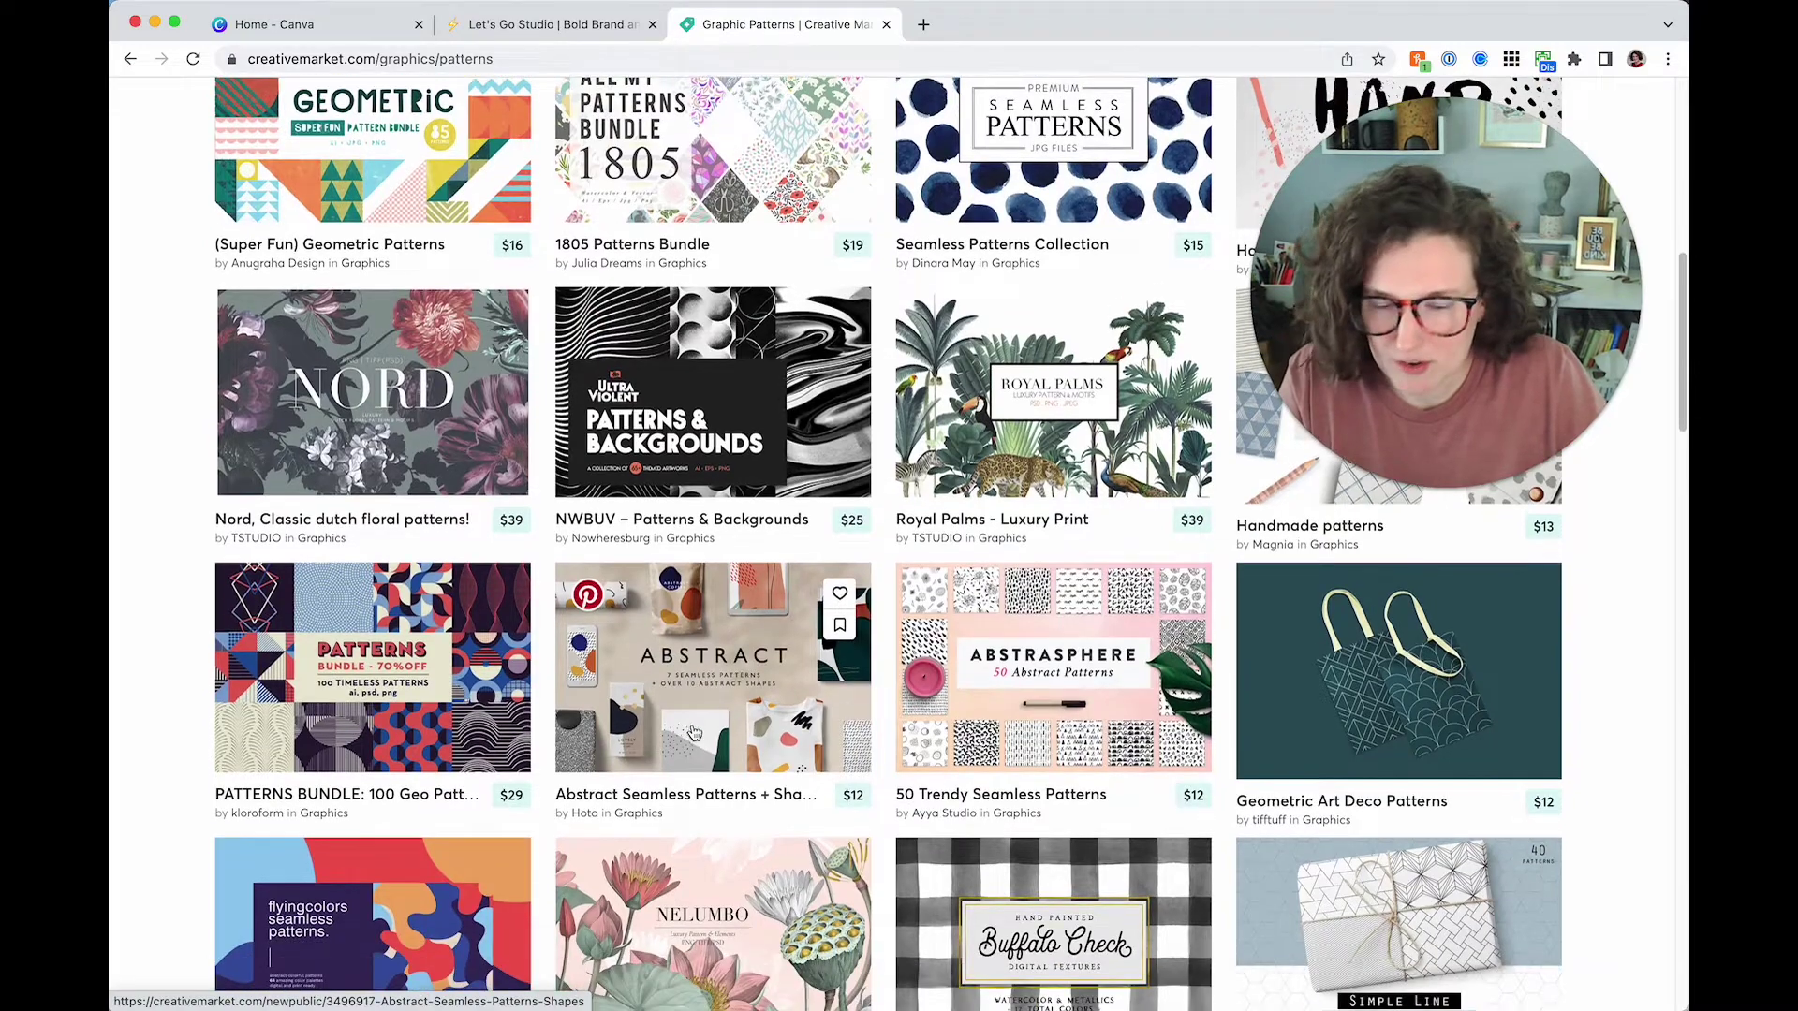
pyautogui.scroll(-3, 693, 732)
pyautogui.scroll(-5, 1028, 610)
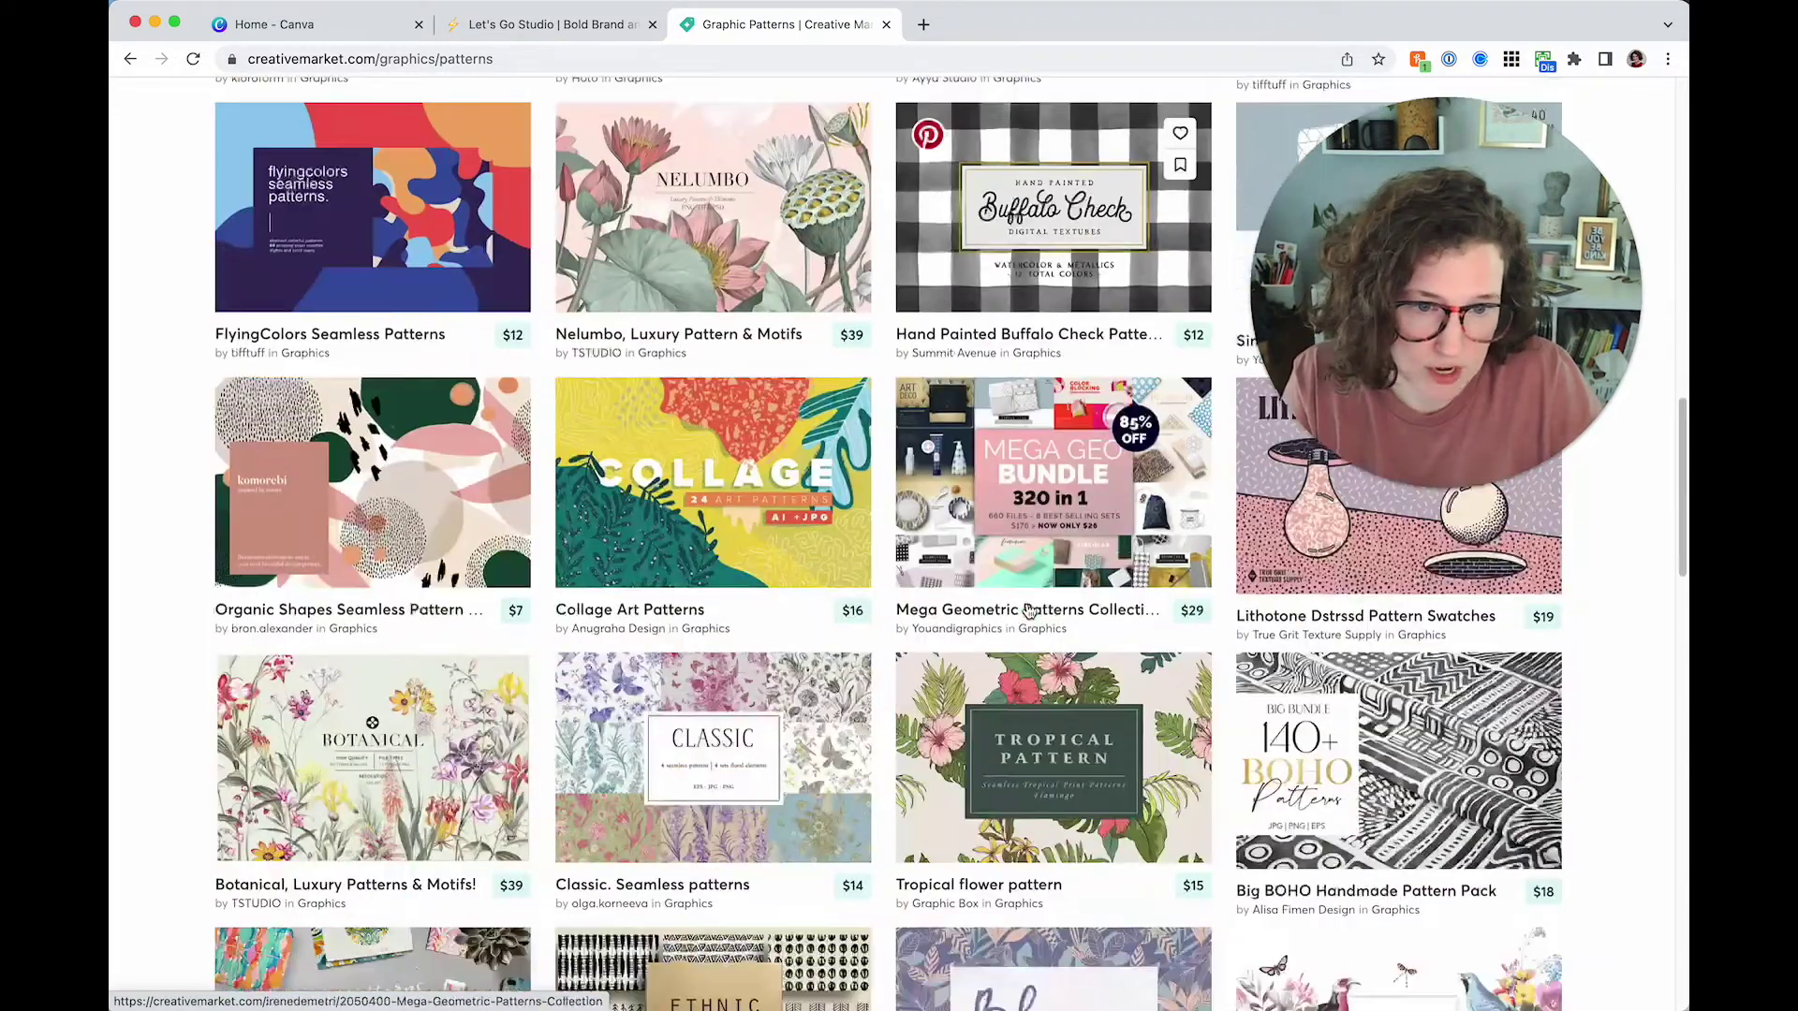
# Search all Creative Market products for "funky pattern"
pyautogui.scroll(15, 642, 627)
pyautogui.click(554, 159)
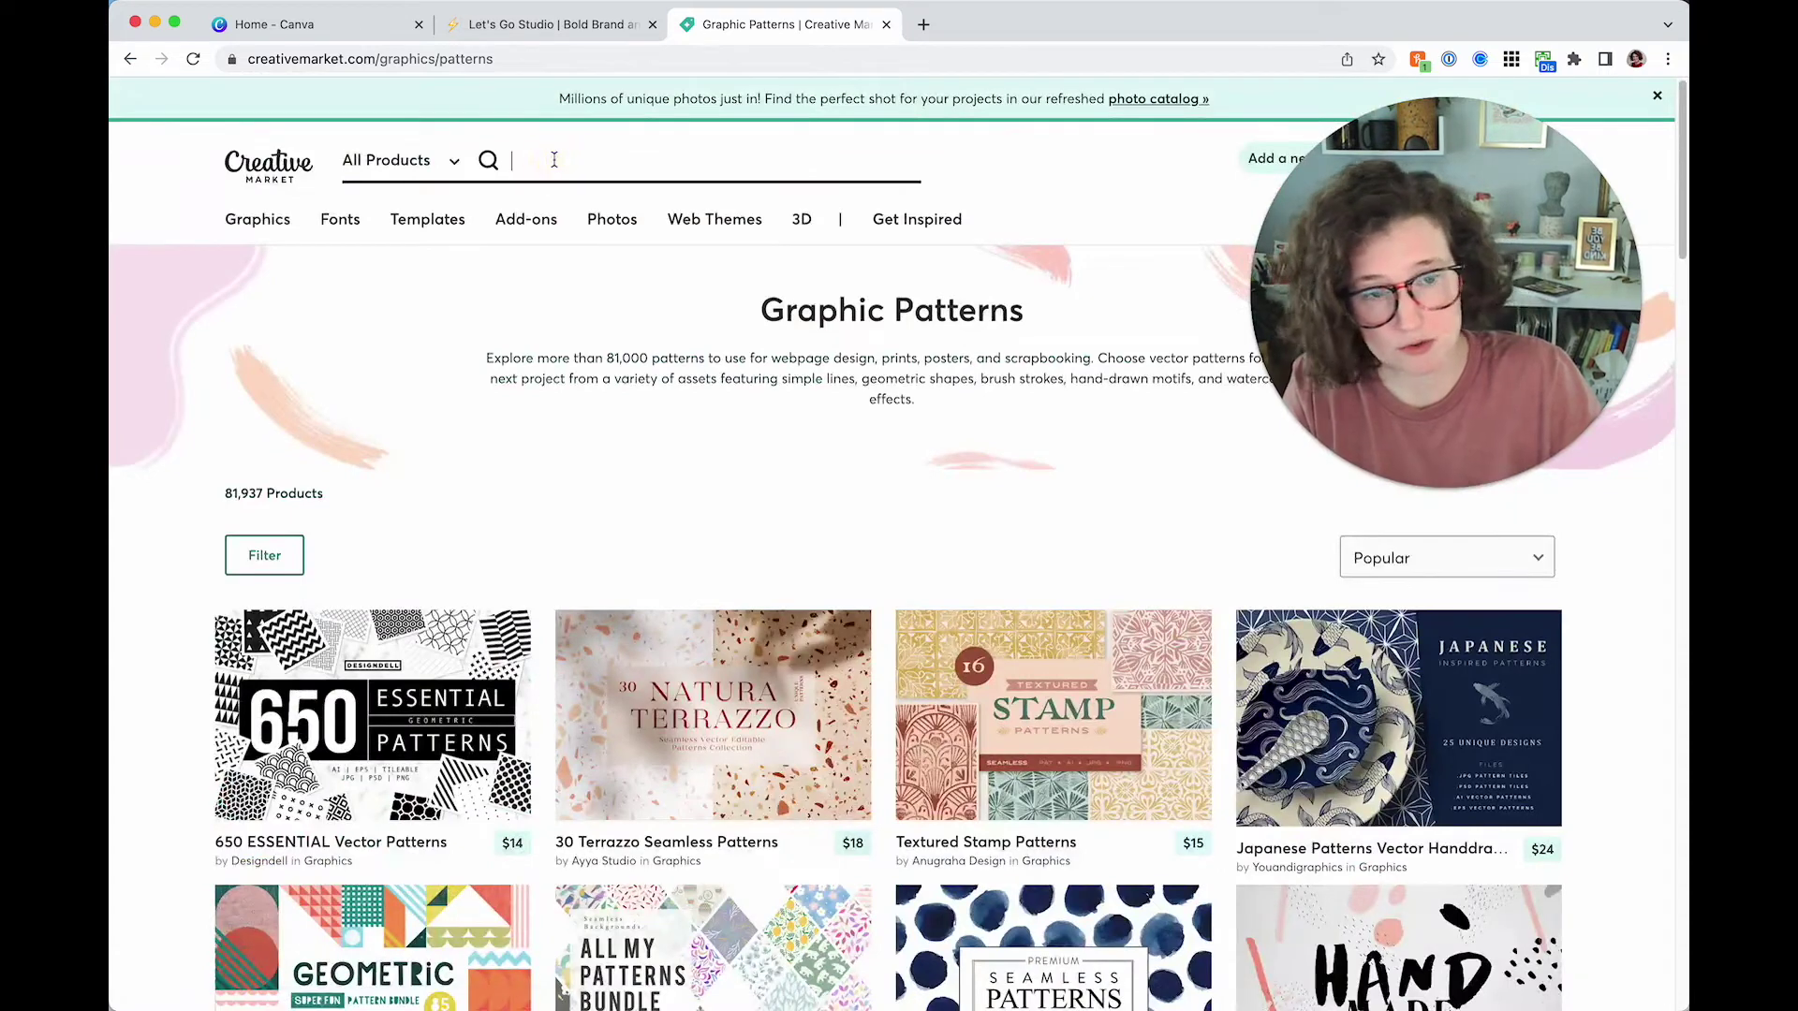
pyautogui.write('funky pattern')
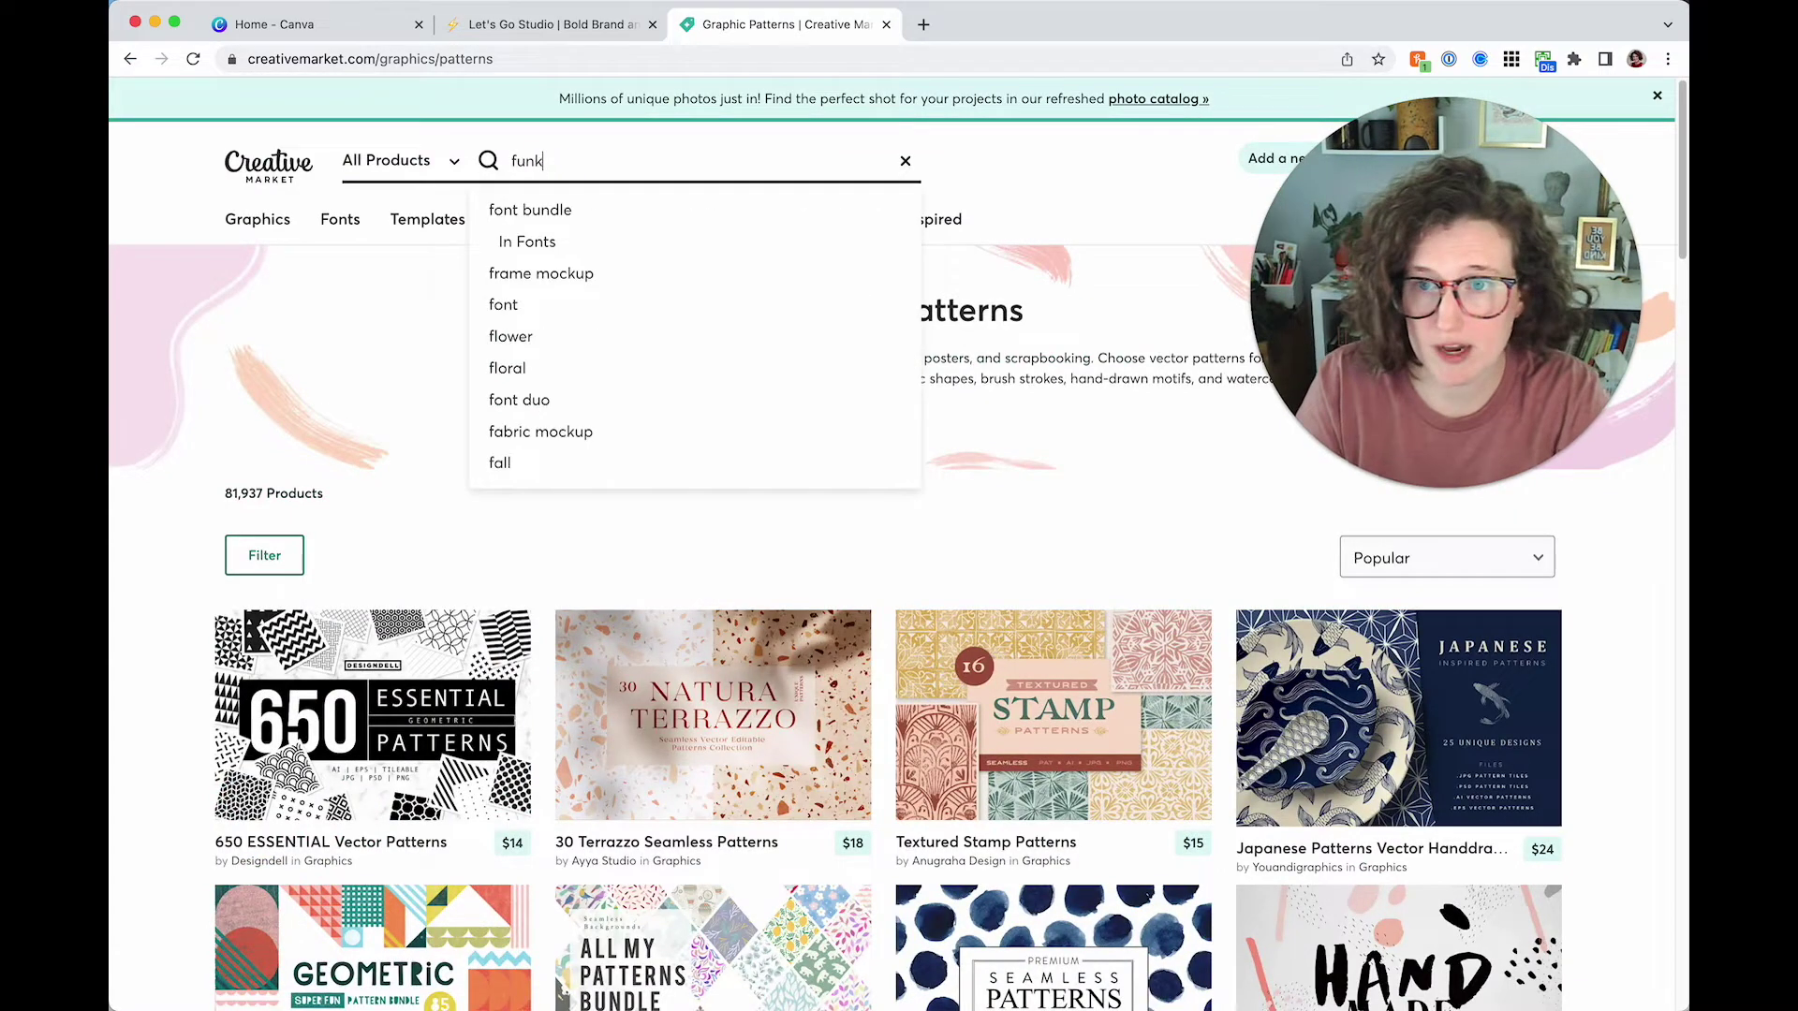
pyautogui.press('Return')
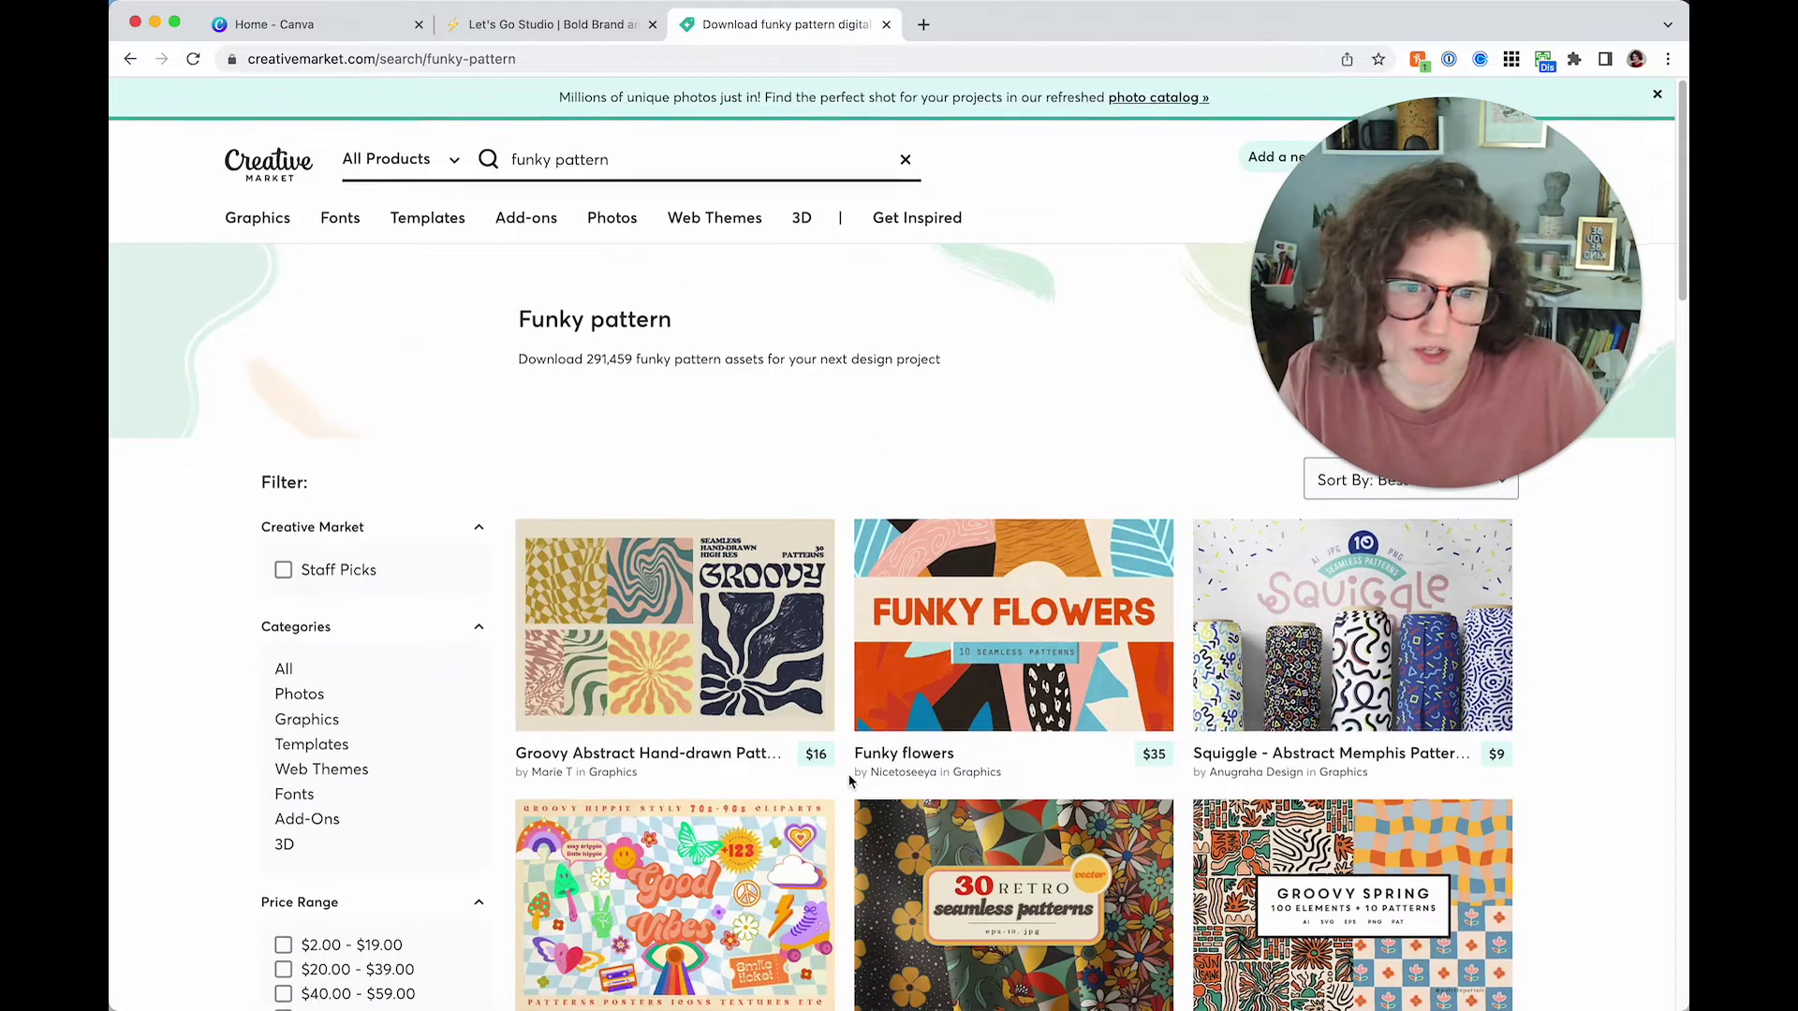
# Look through the funky pattern results and open the Retro Groovy Hippie Patterns product in a separate browser tab
pyautogui.scroll(-1, 936, 781)
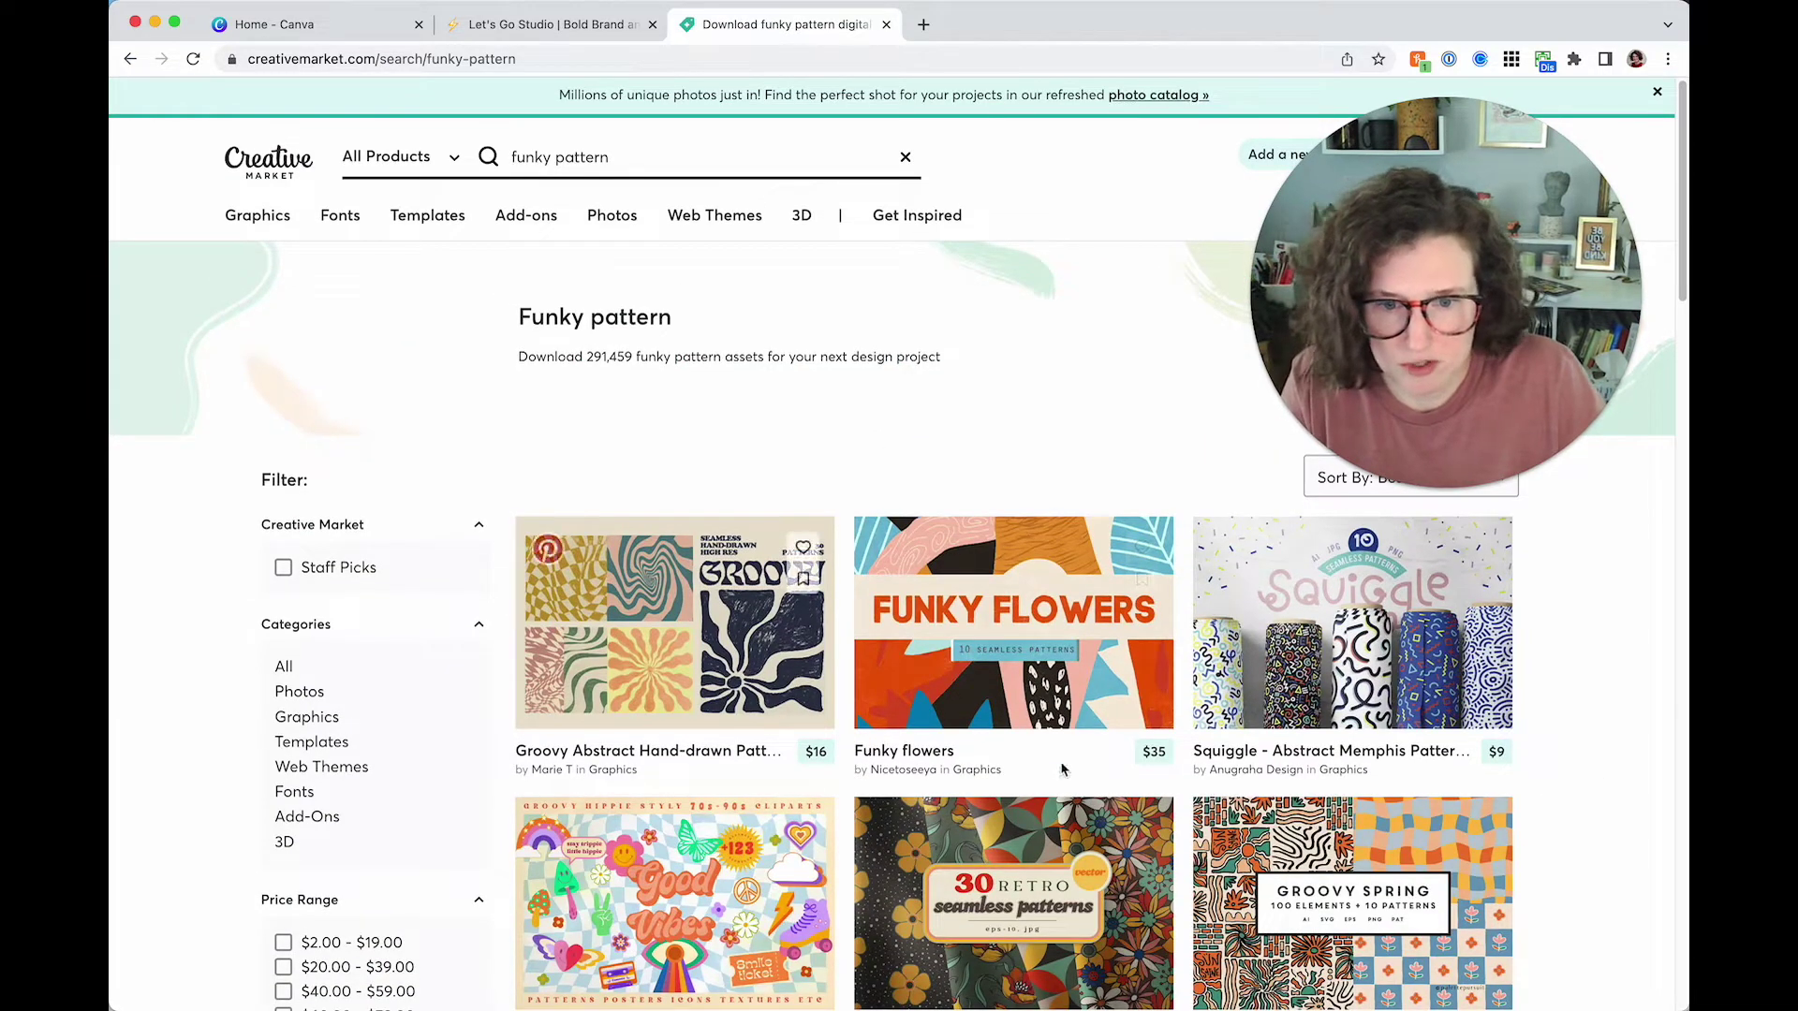
pyautogui.scroll(-2, 787, 740)
pyautogui.scroll(-2, 786, 737)
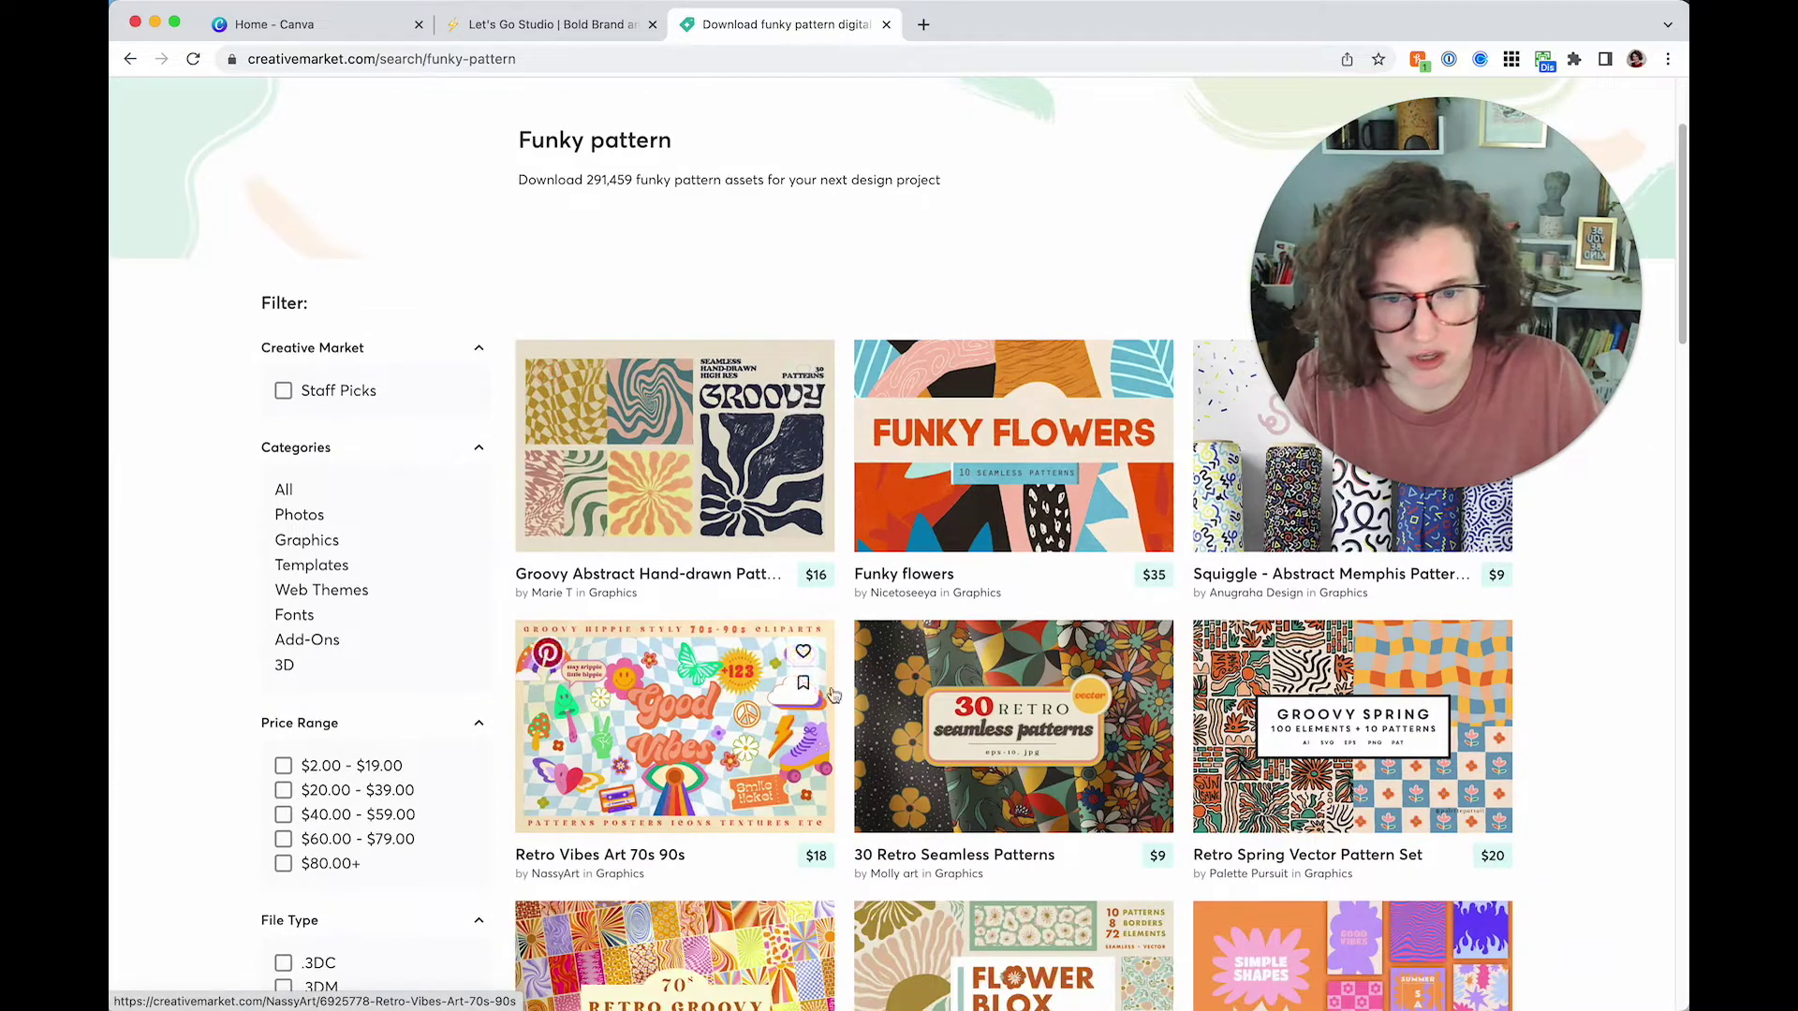
pyautogui.scroll(-1, 841, 678)
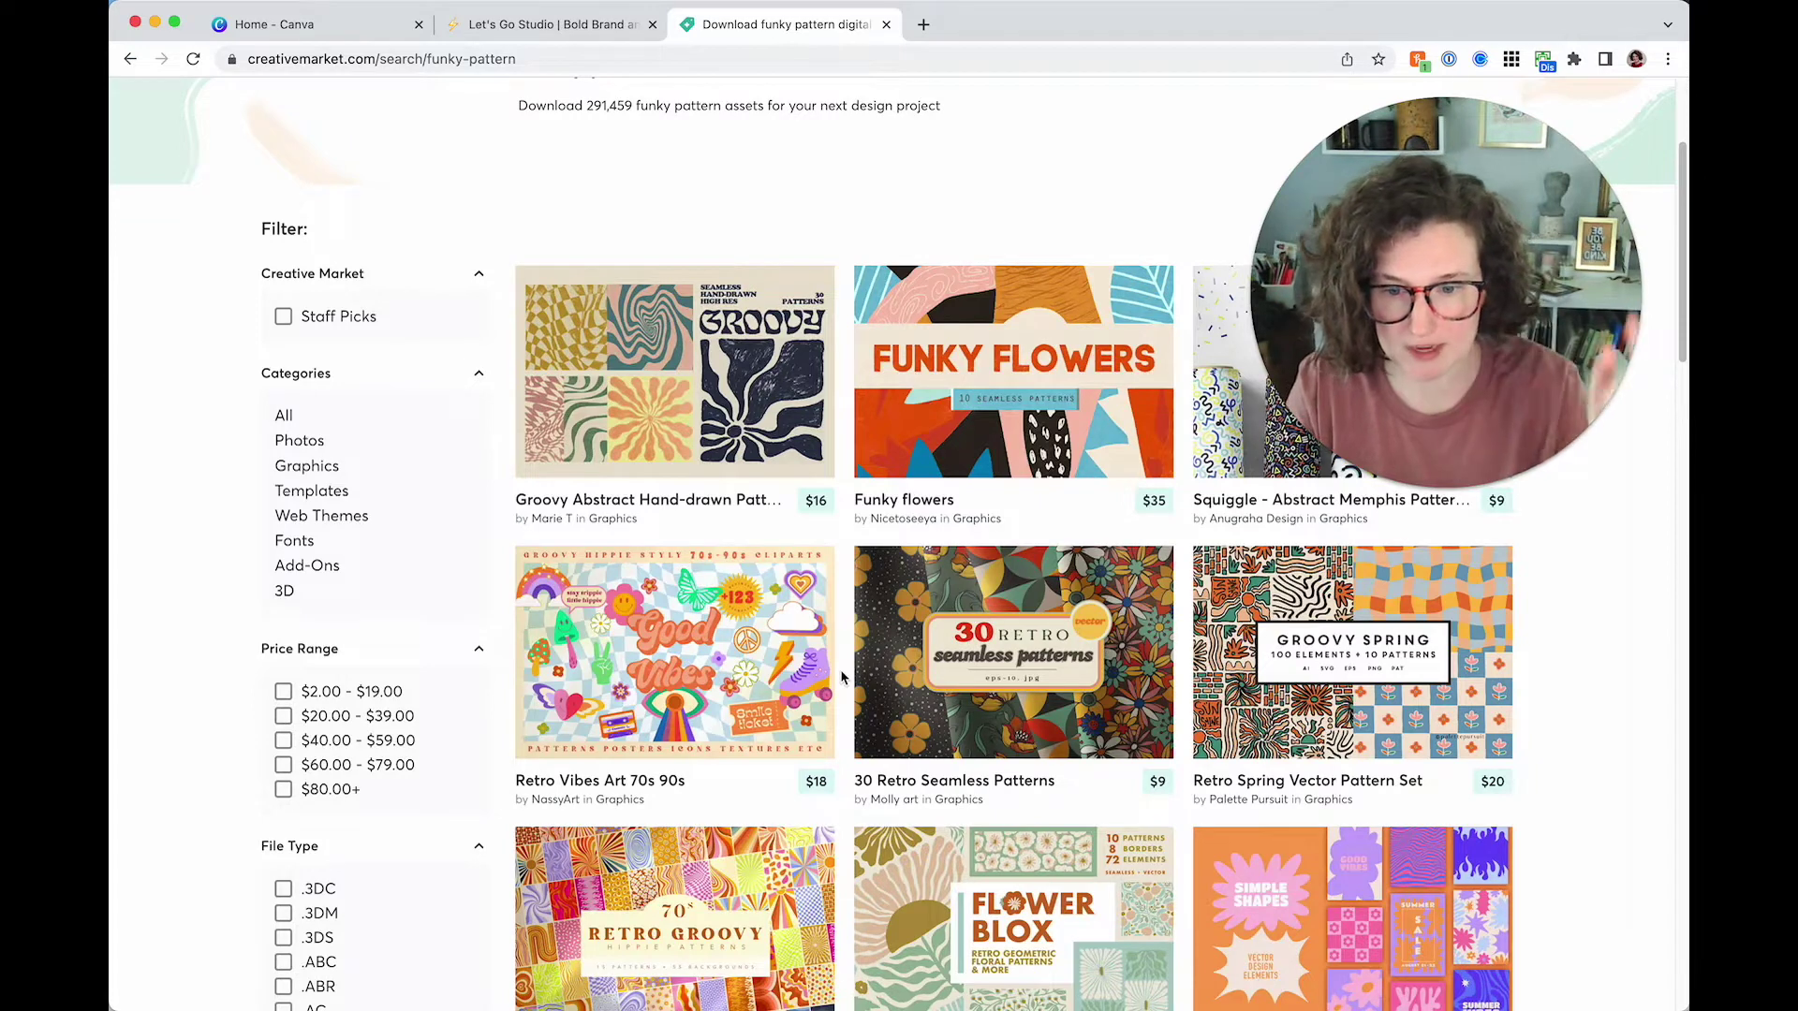
pyautogui.scroll(-3, 679, 613)
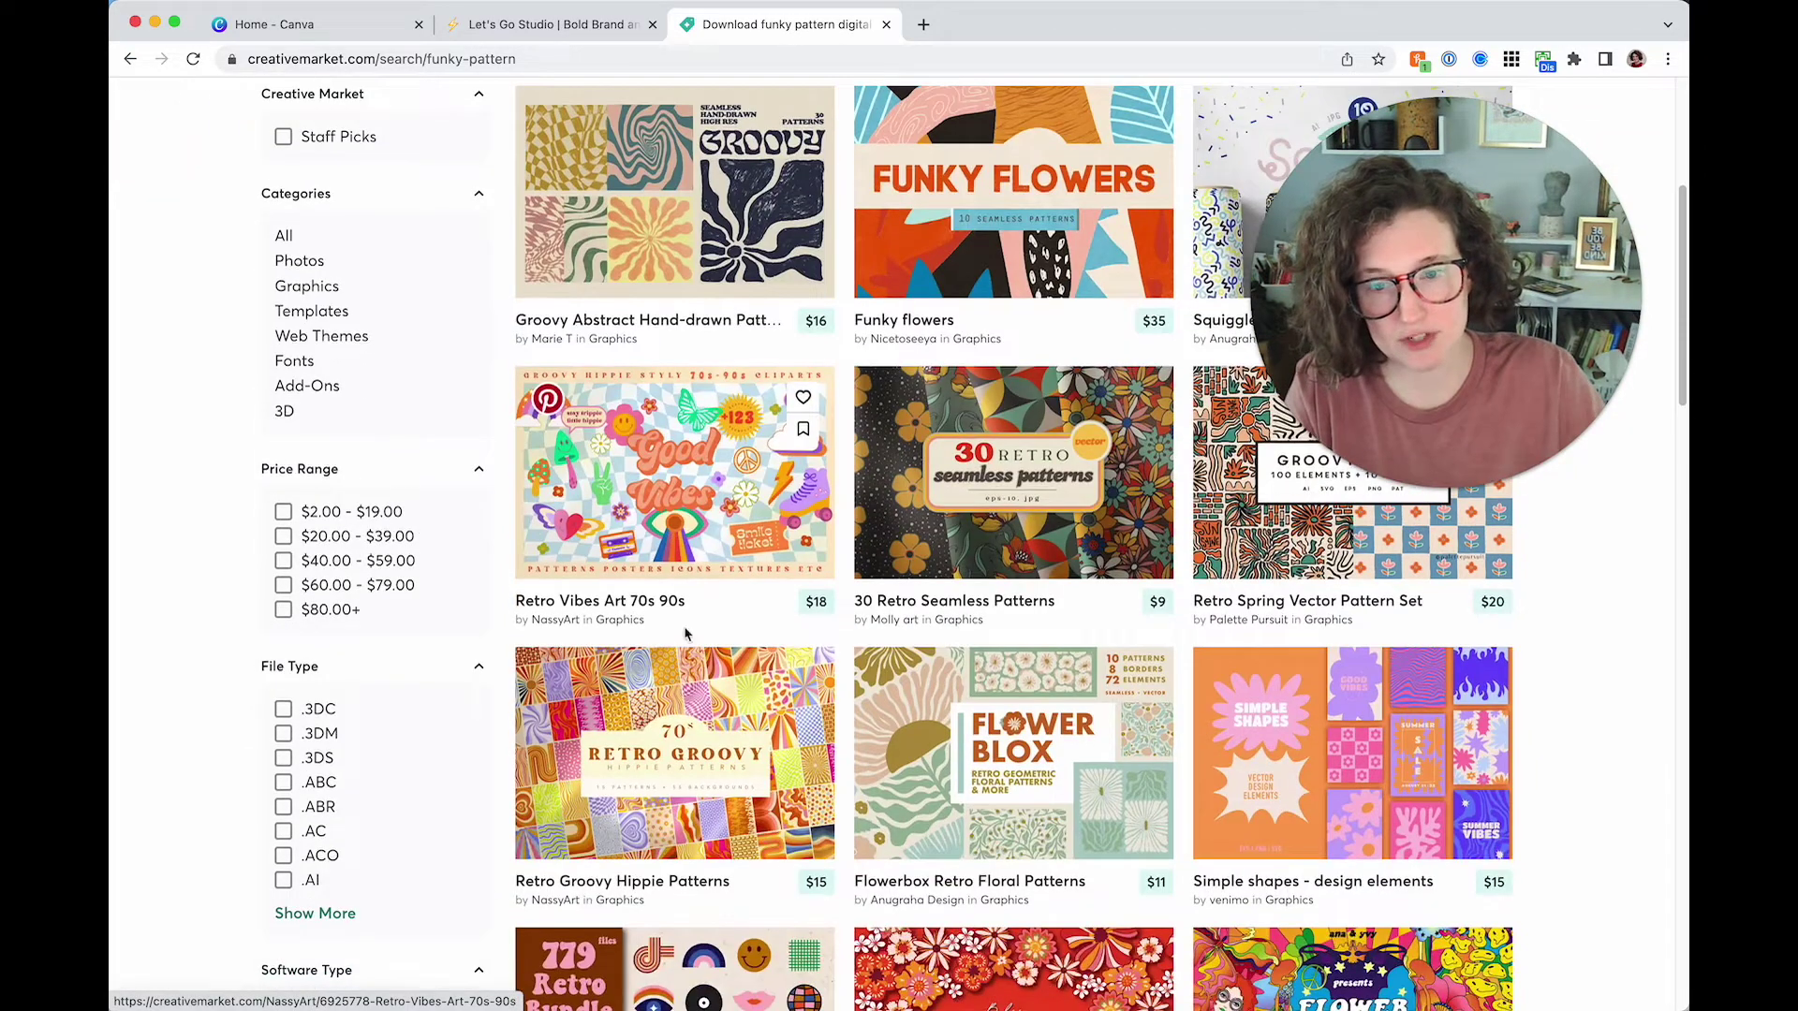
pyautogui.rightClick(700, 723)
pyautogui.click(729, 728)
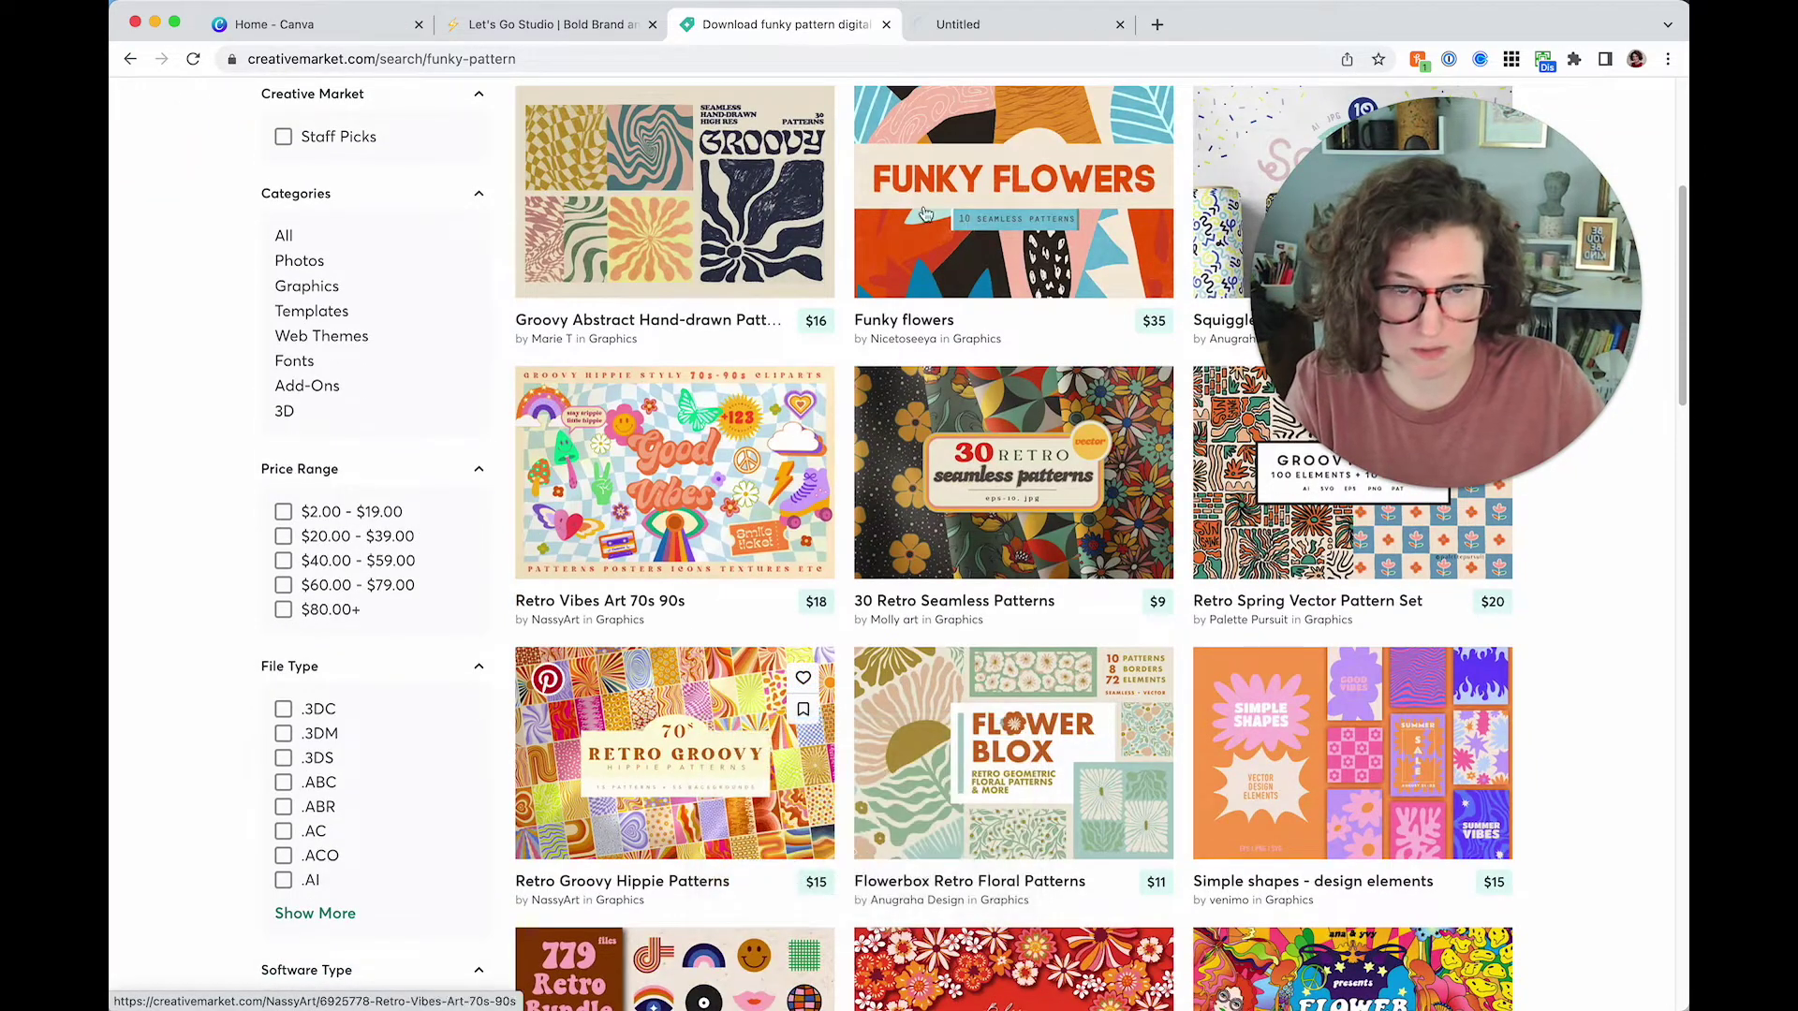
# Switch to Canva and create a blank Instagram Post (Square) design
pyautogui.click(301, 26)
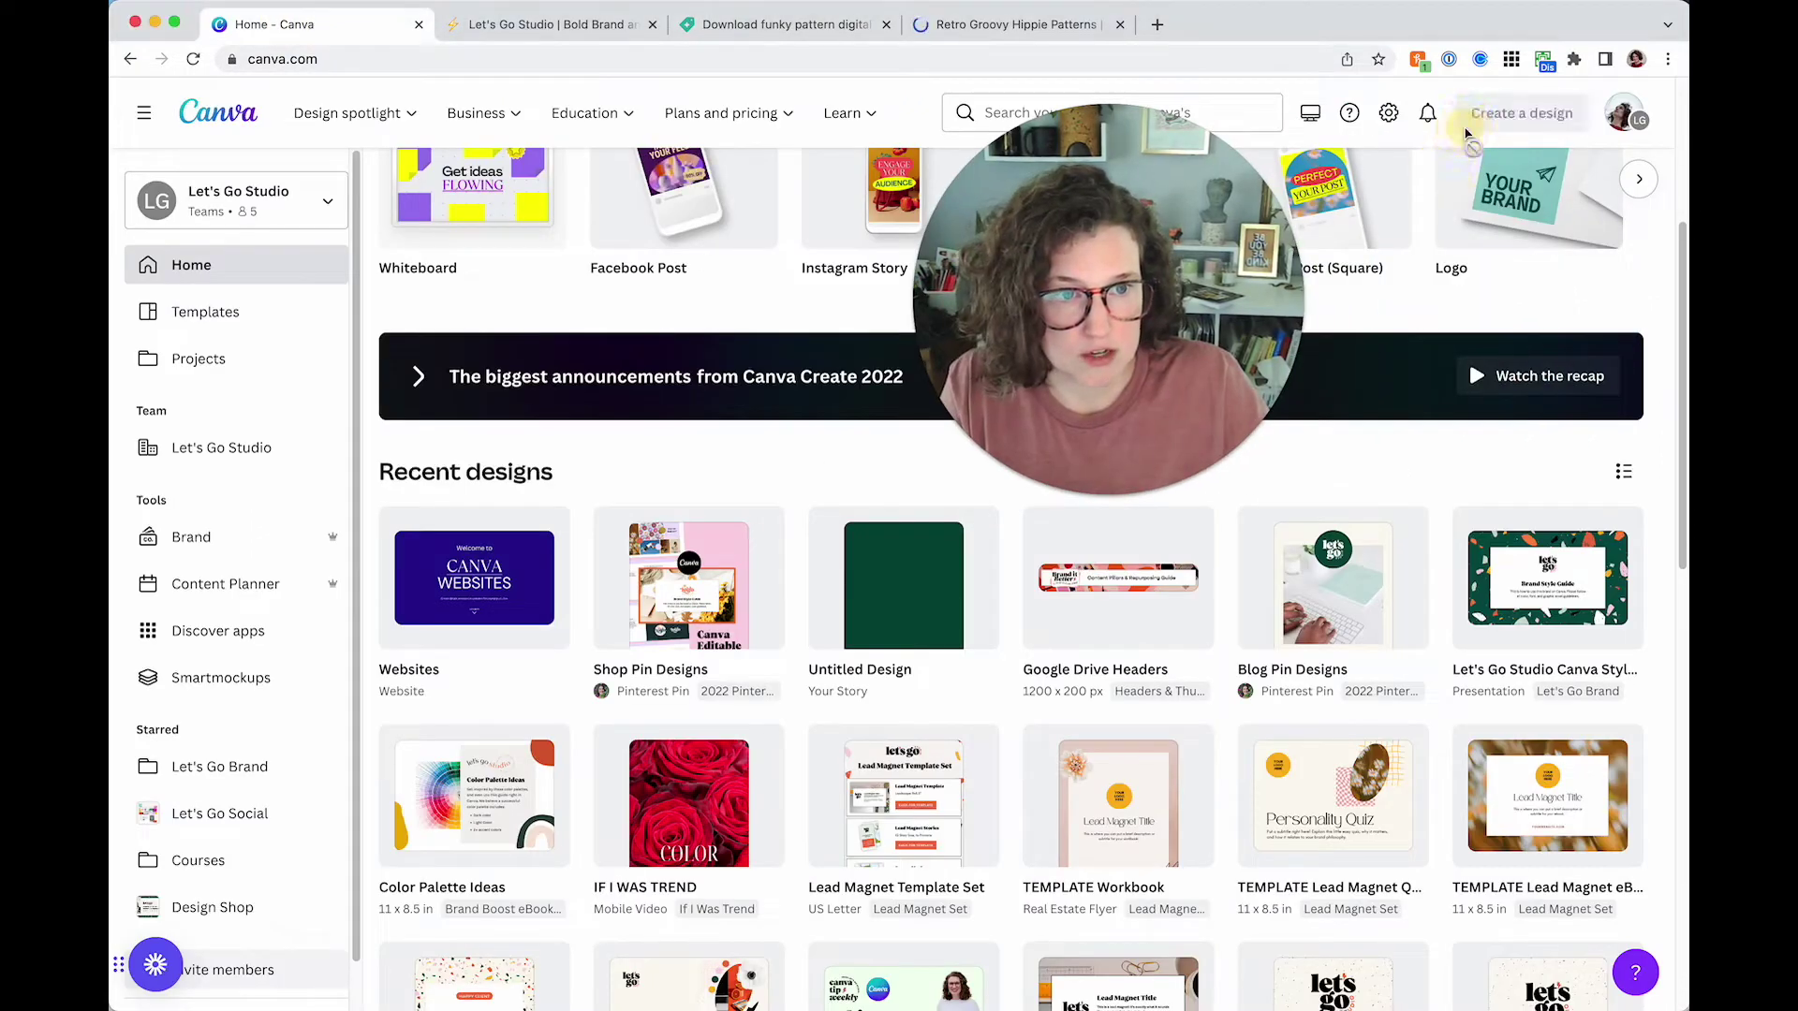
pyautogui.click(1466, 126)
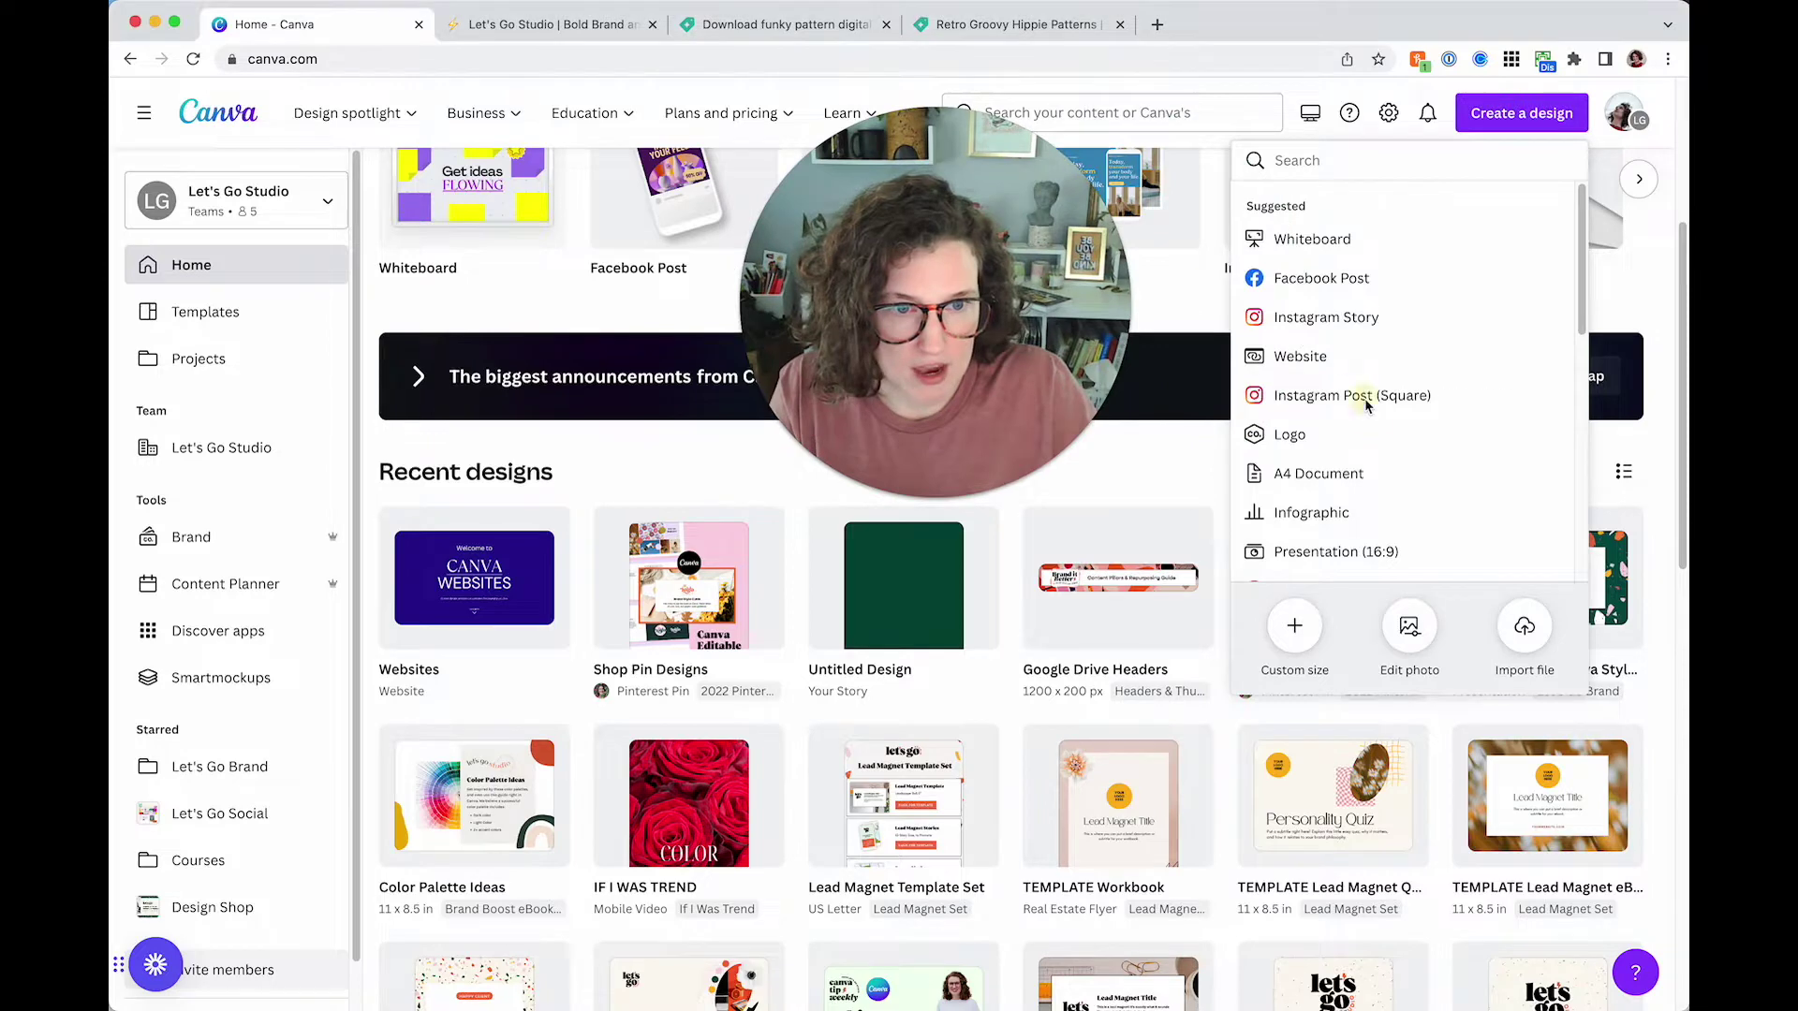
pyautogui.click(1325, 397)
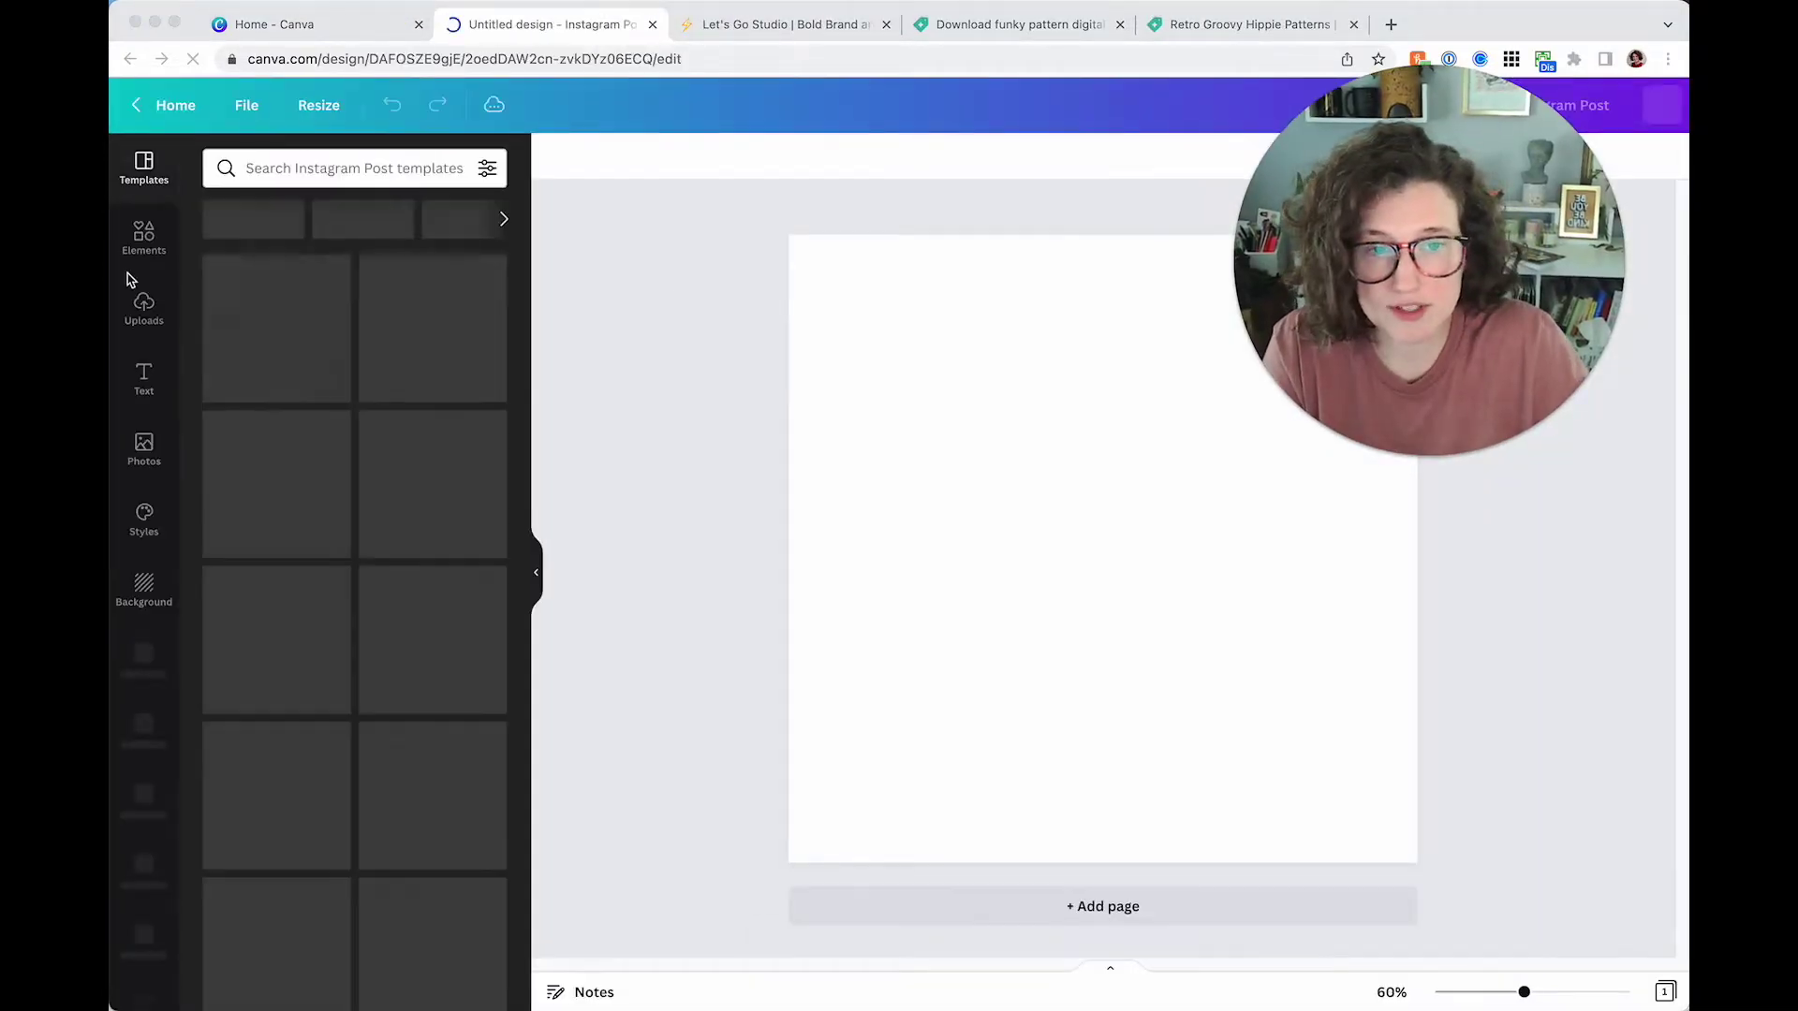
# Search the design elements for "funky pattern"
pyautogui.click(147, 230)
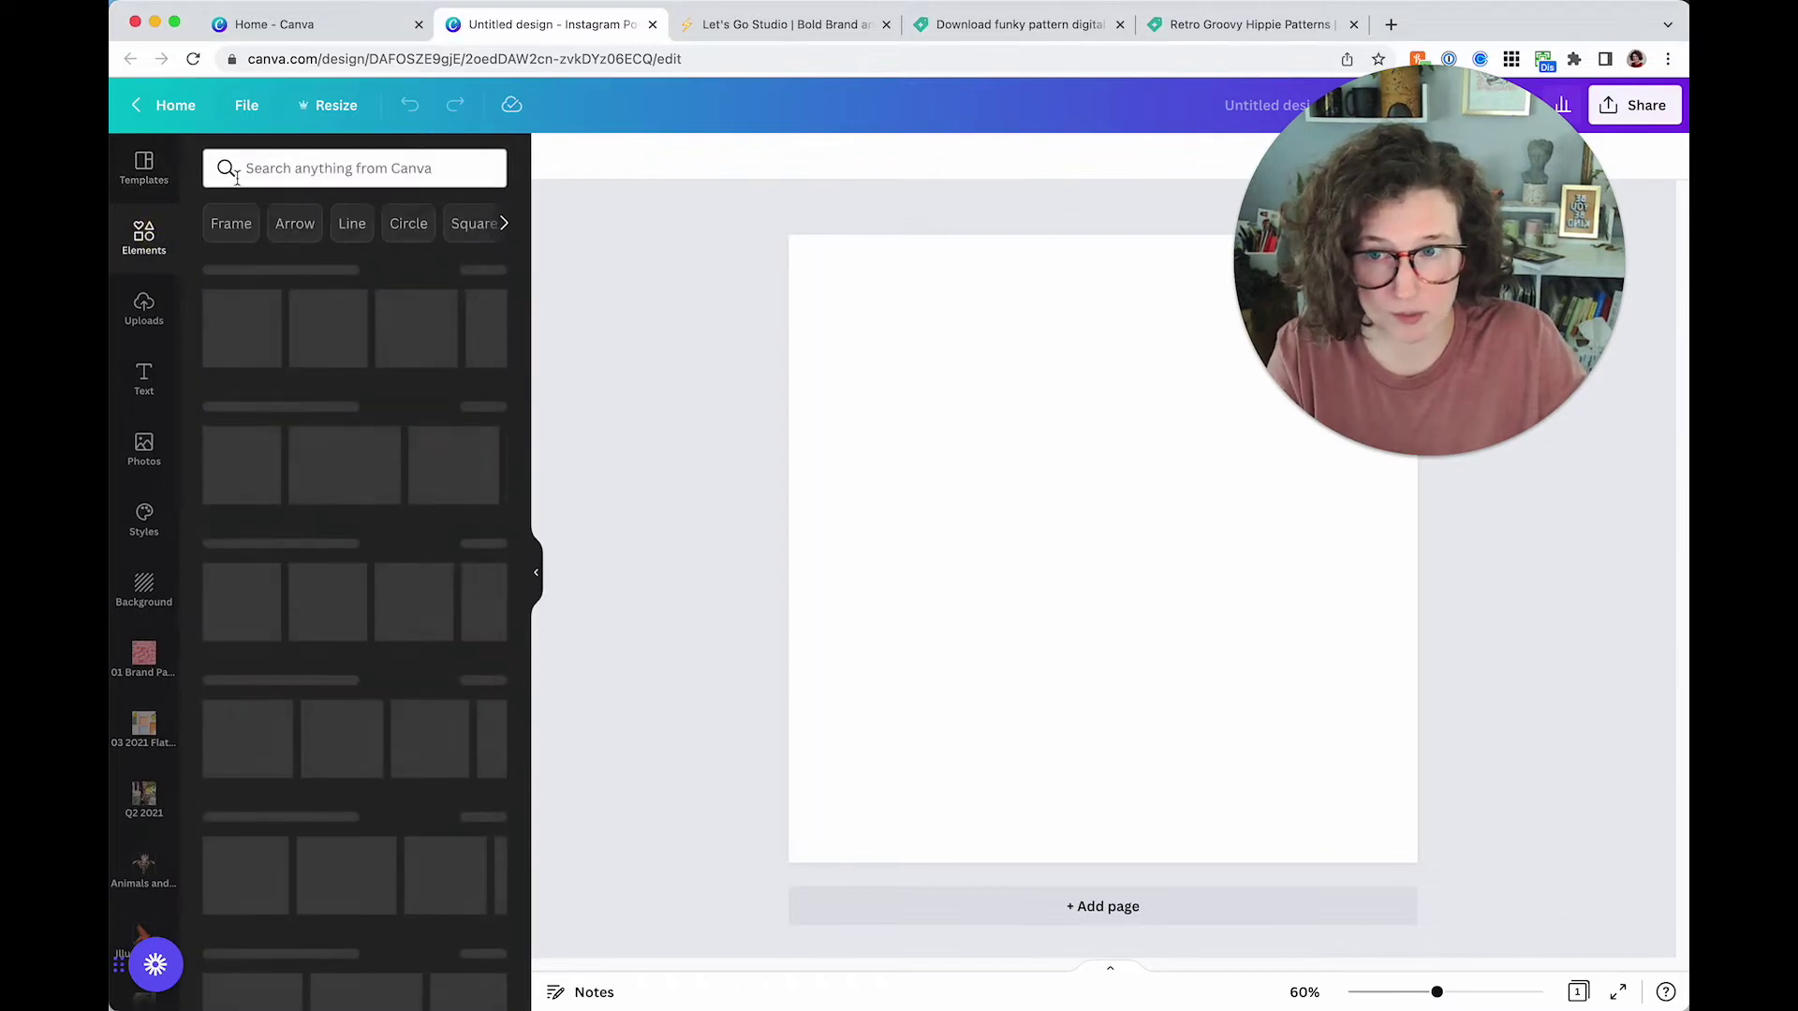
pyautogui.click(260, 164)
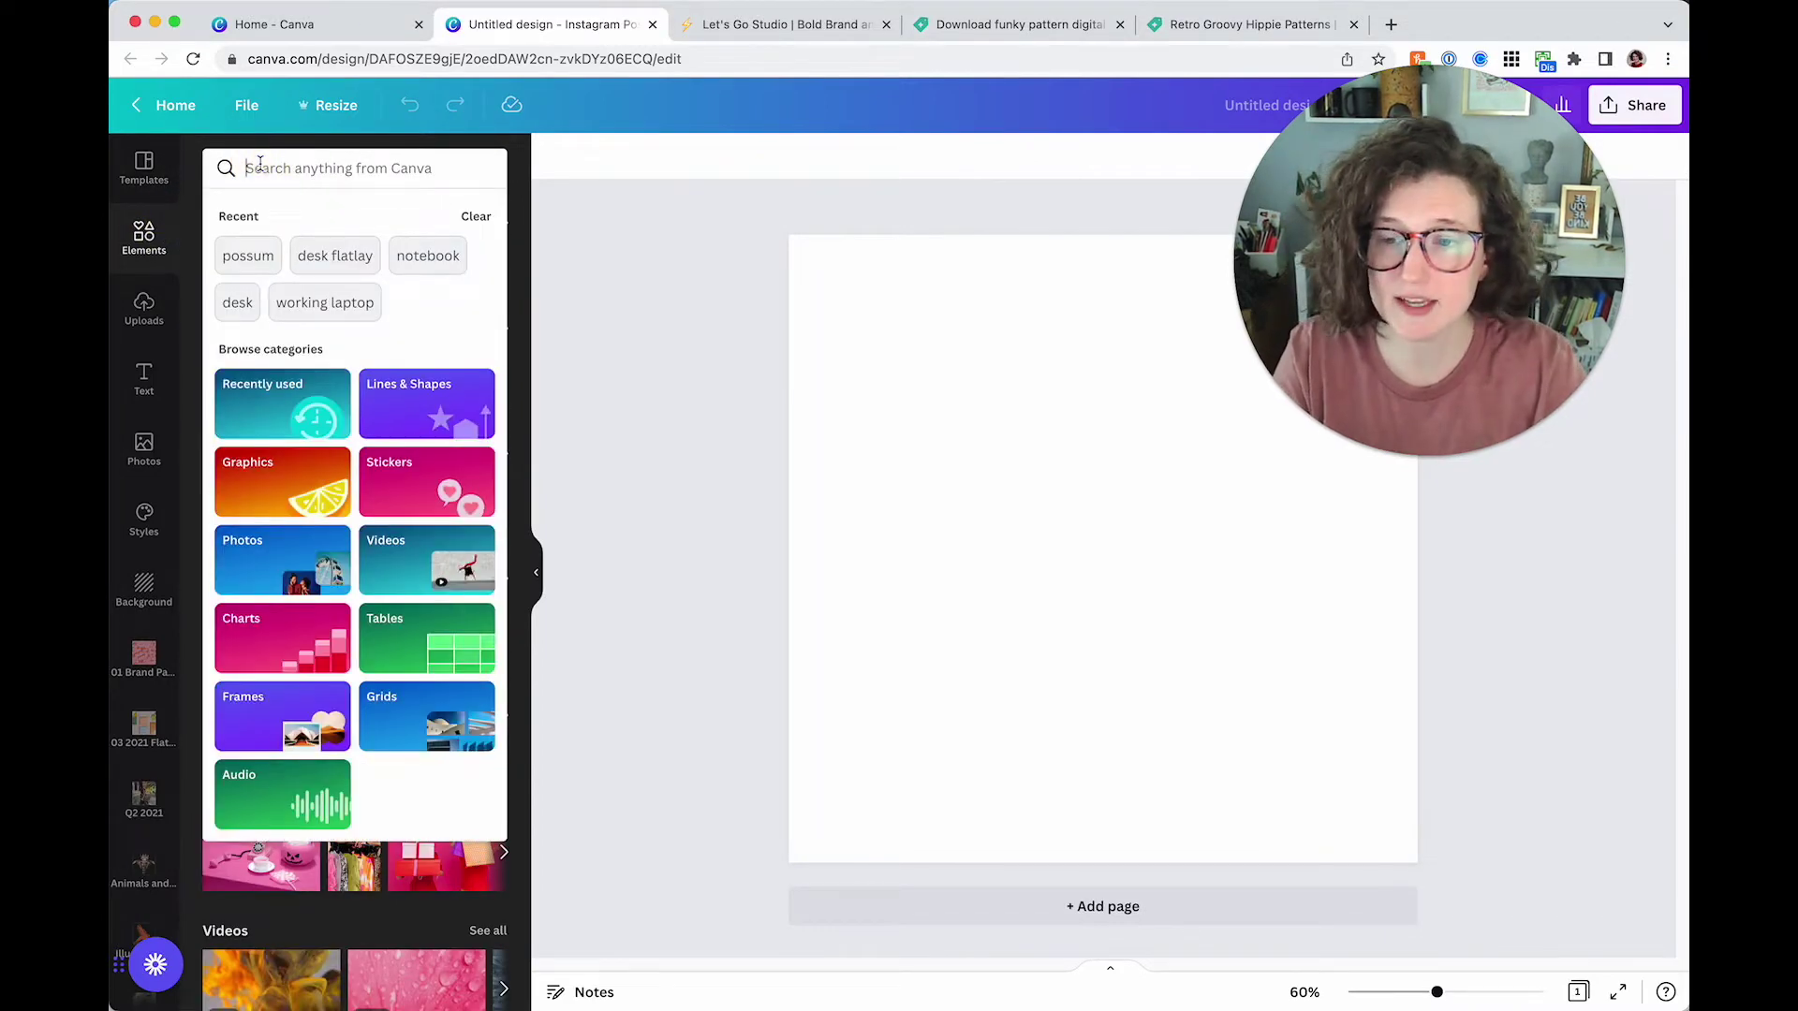
pyautogui.write('funky pattern')
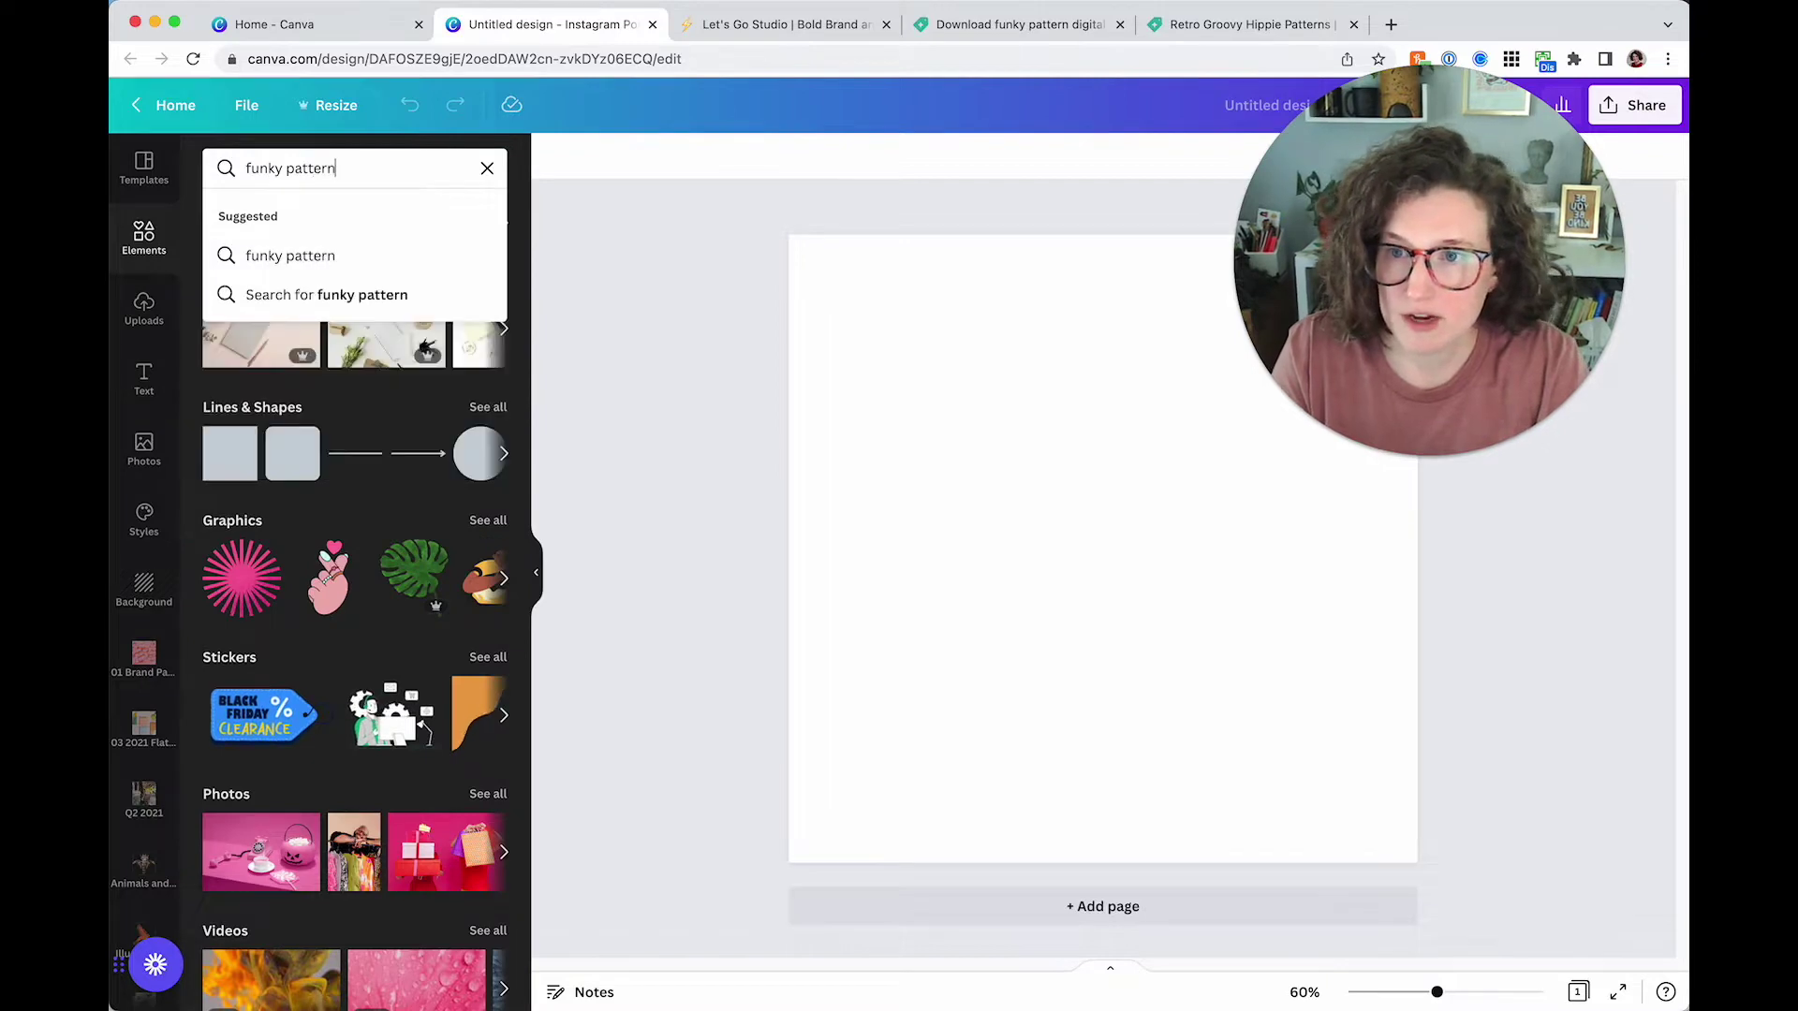
pyautogui.press('Return')
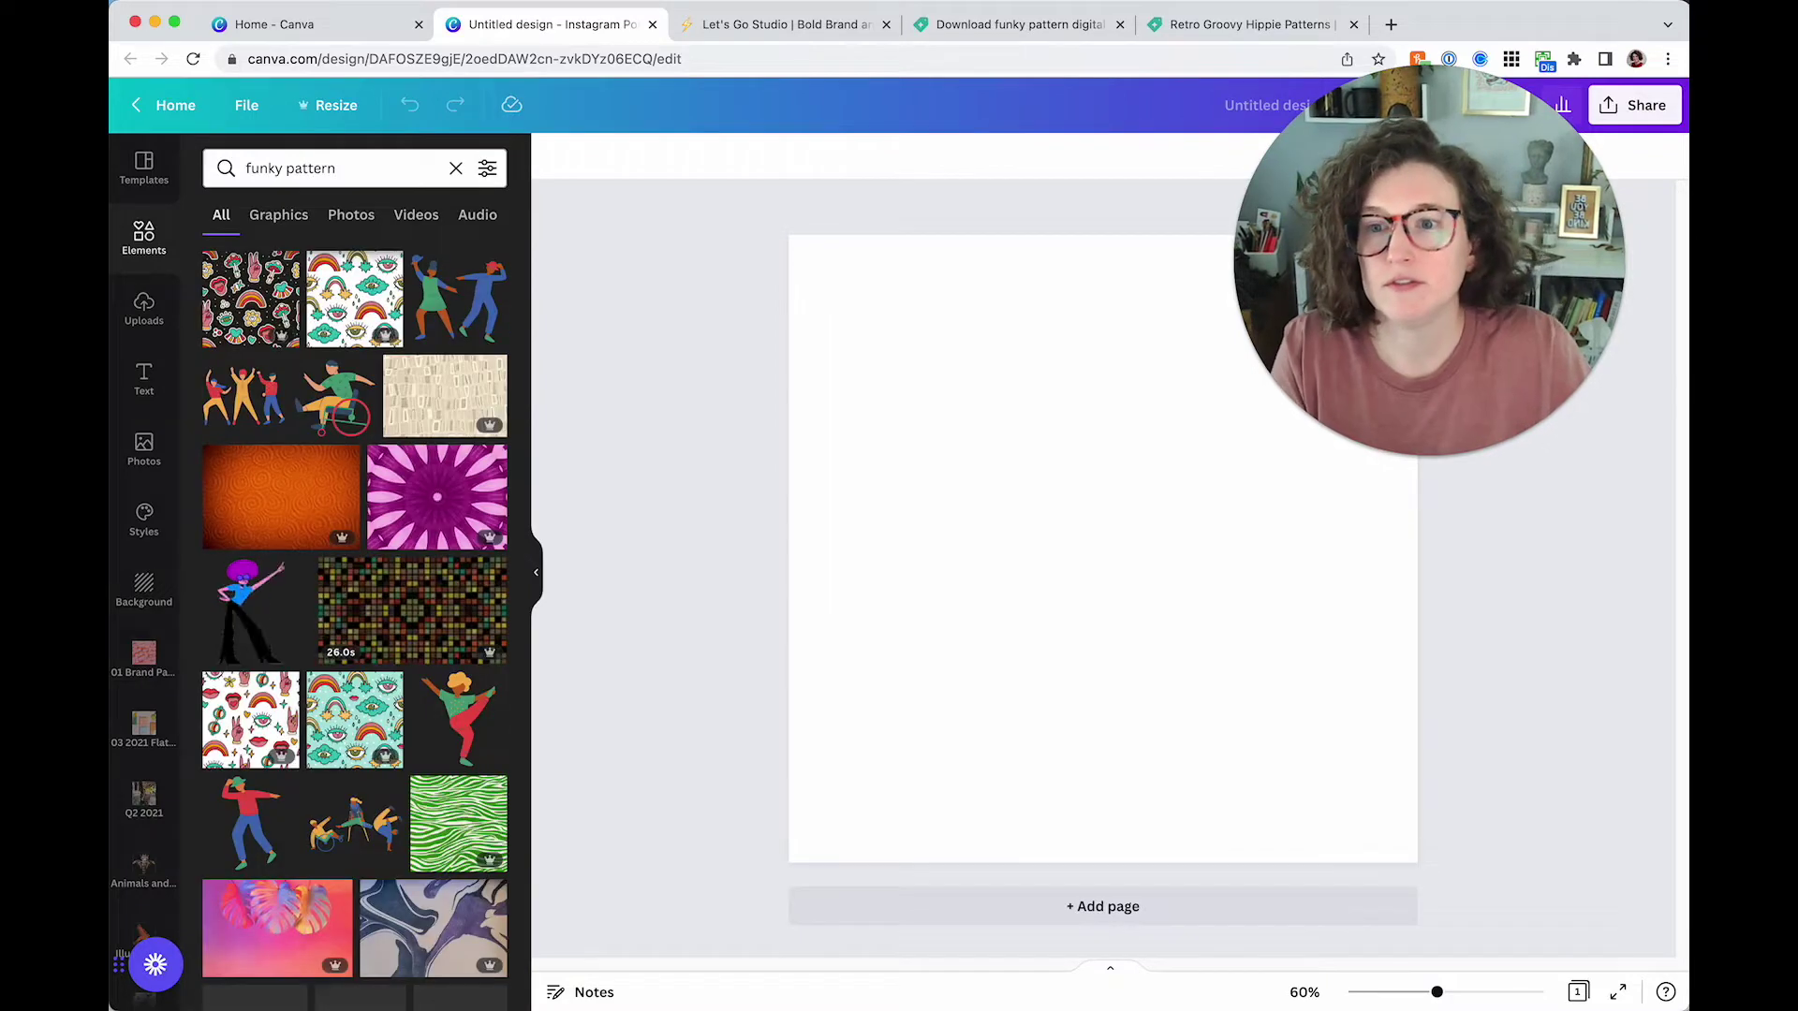
# Limit the element results to graphics and add the green pattern with pink horizontal dashes to the page
pyautogui.scroll(-2, 329, 646)
pyautogui.scroll(-3, 329, 646)
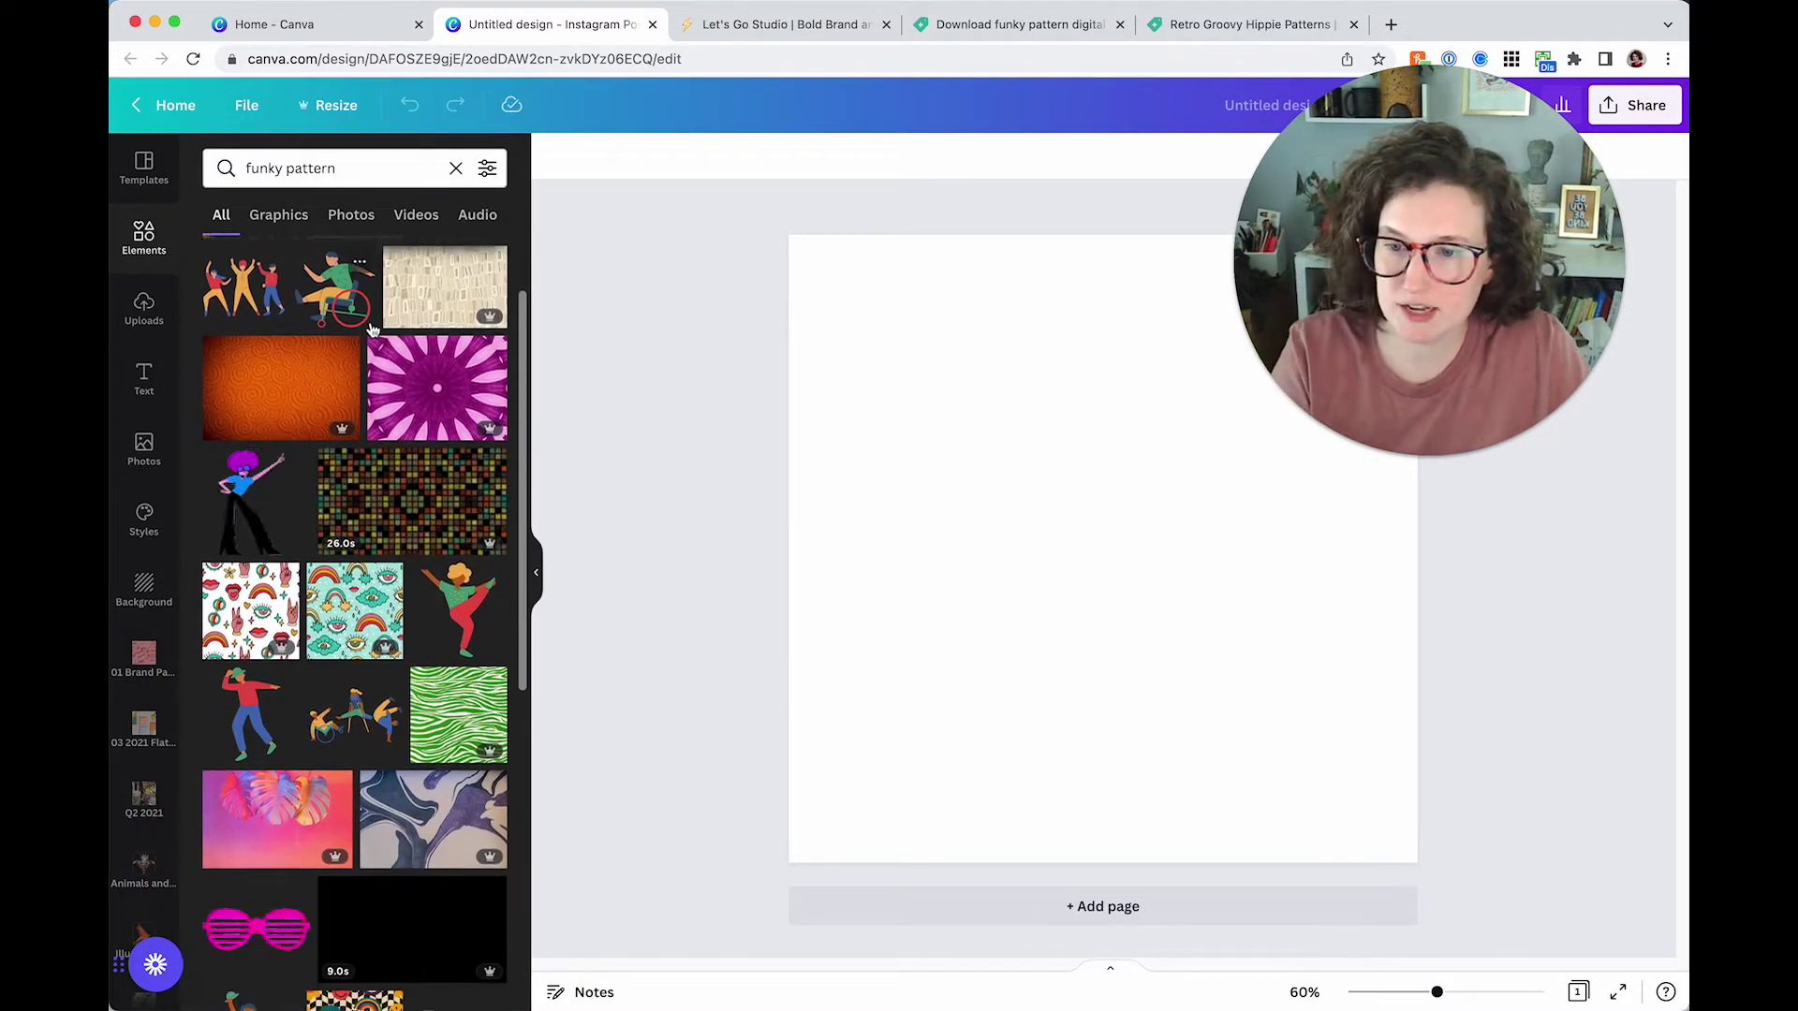
pyautogui.click(272, 215)
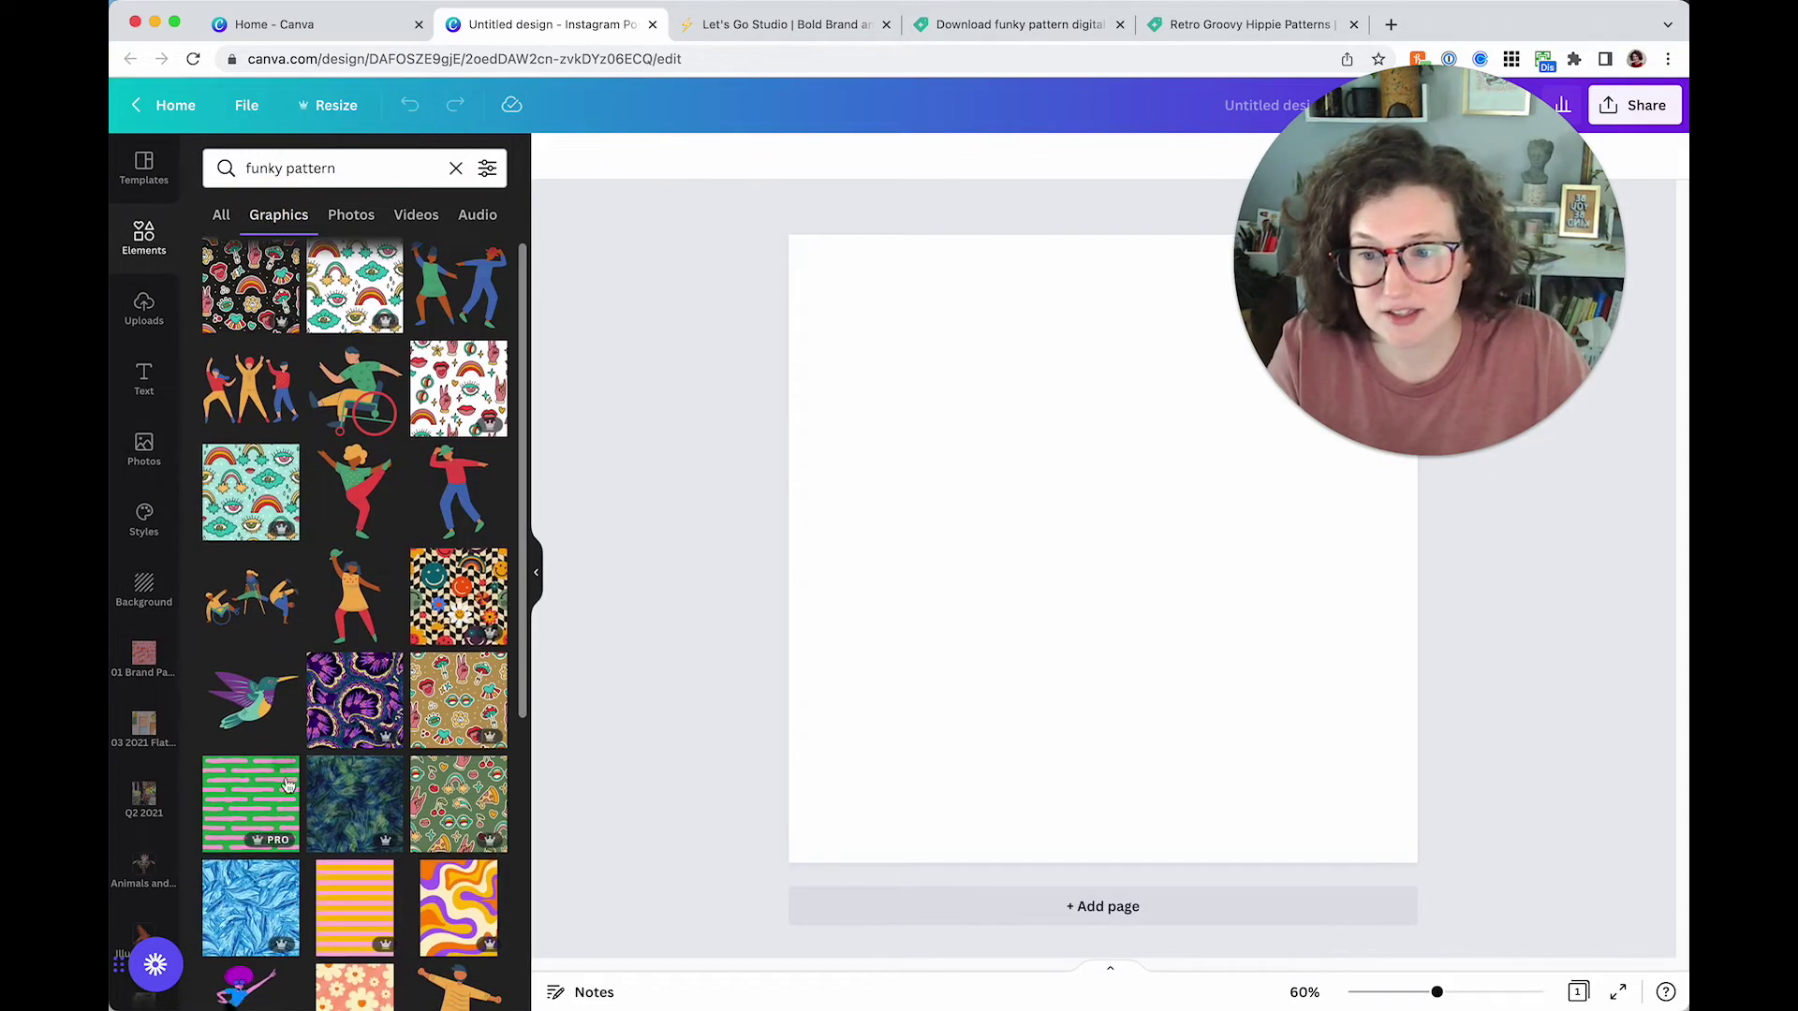
pyautogui.click(253, 796)
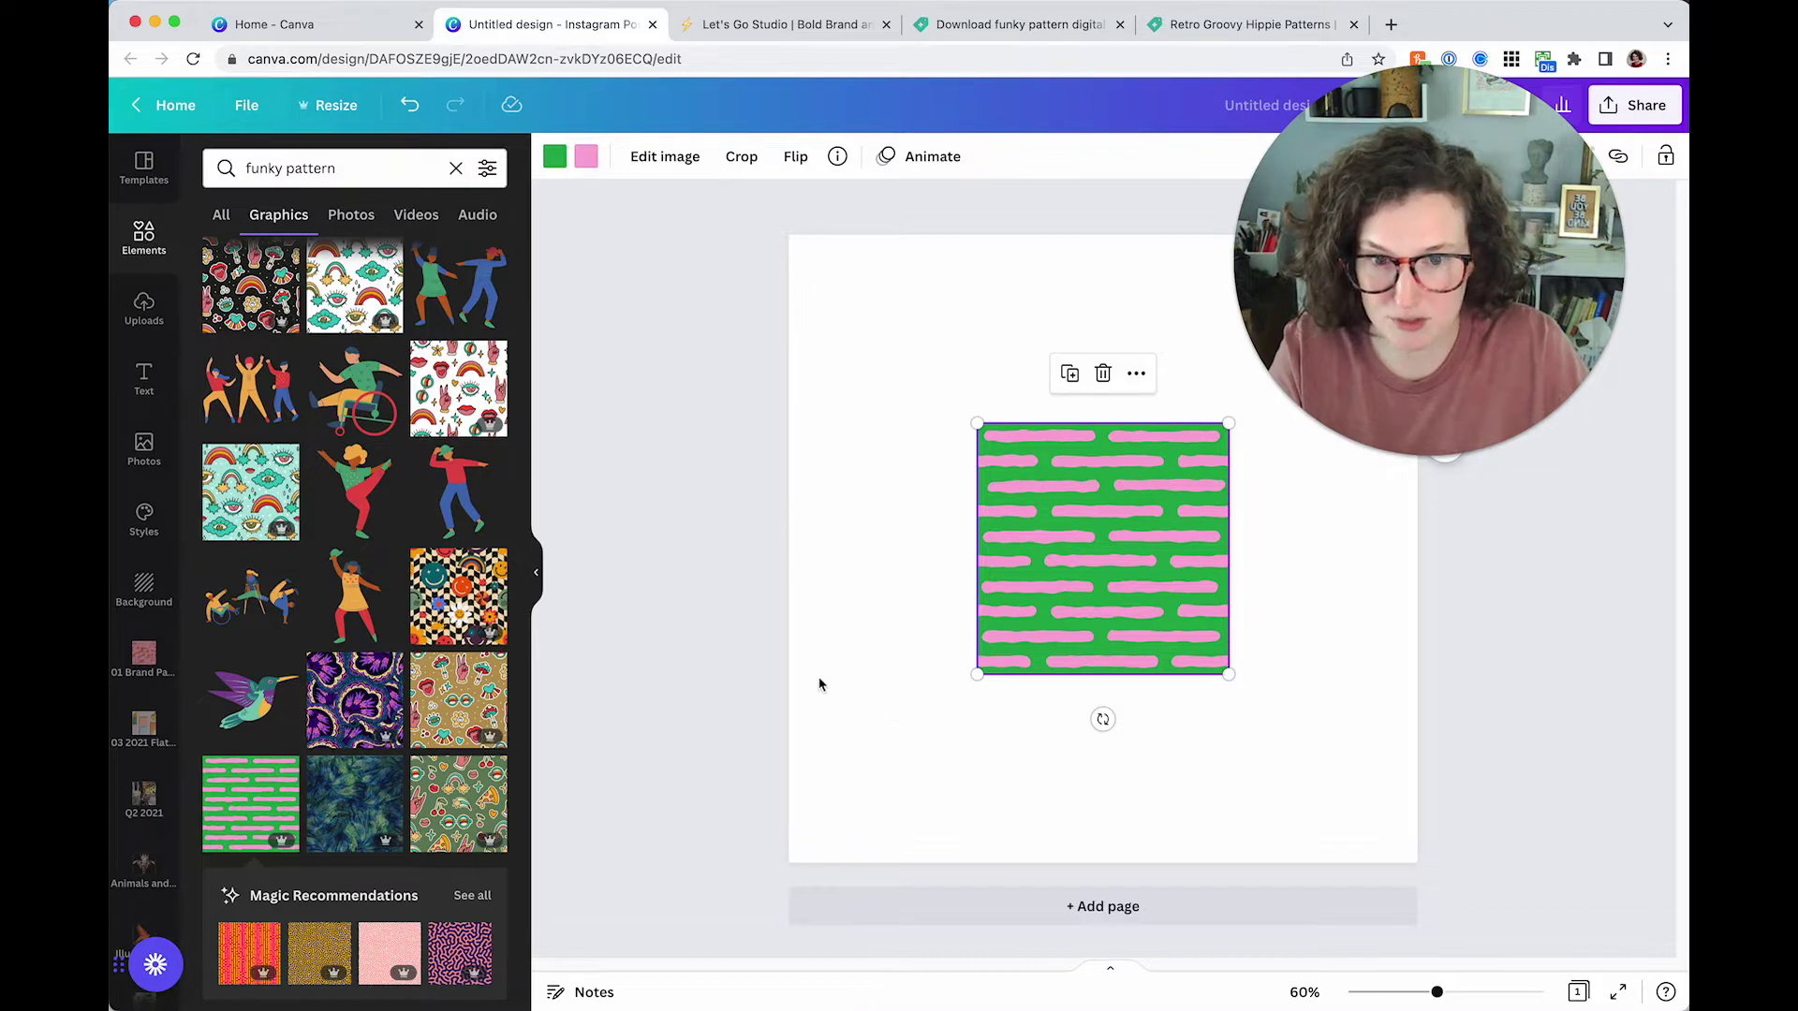
# Recolor the pattern with the brand kit's orange-red for the green background and its light pink for the dashes
pyautogui.click(554, 164)
pyautogui.click(434, 398)
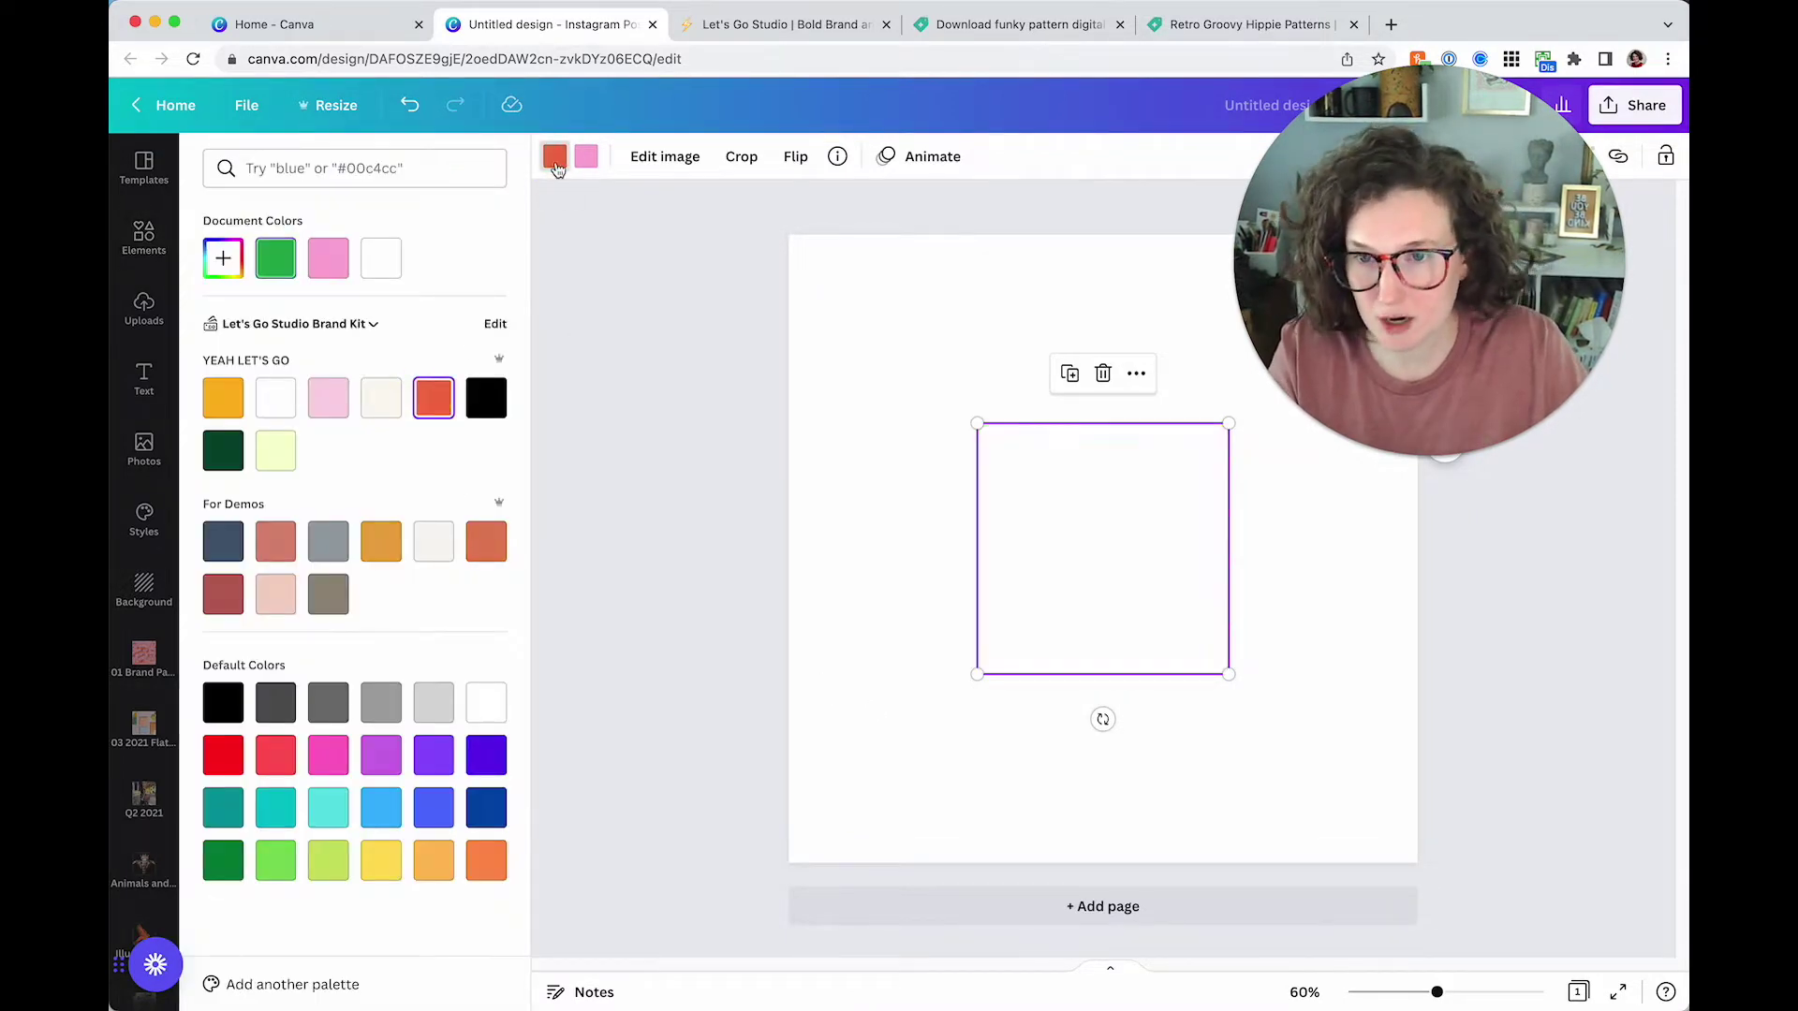
pyautogui.click(323, 407)
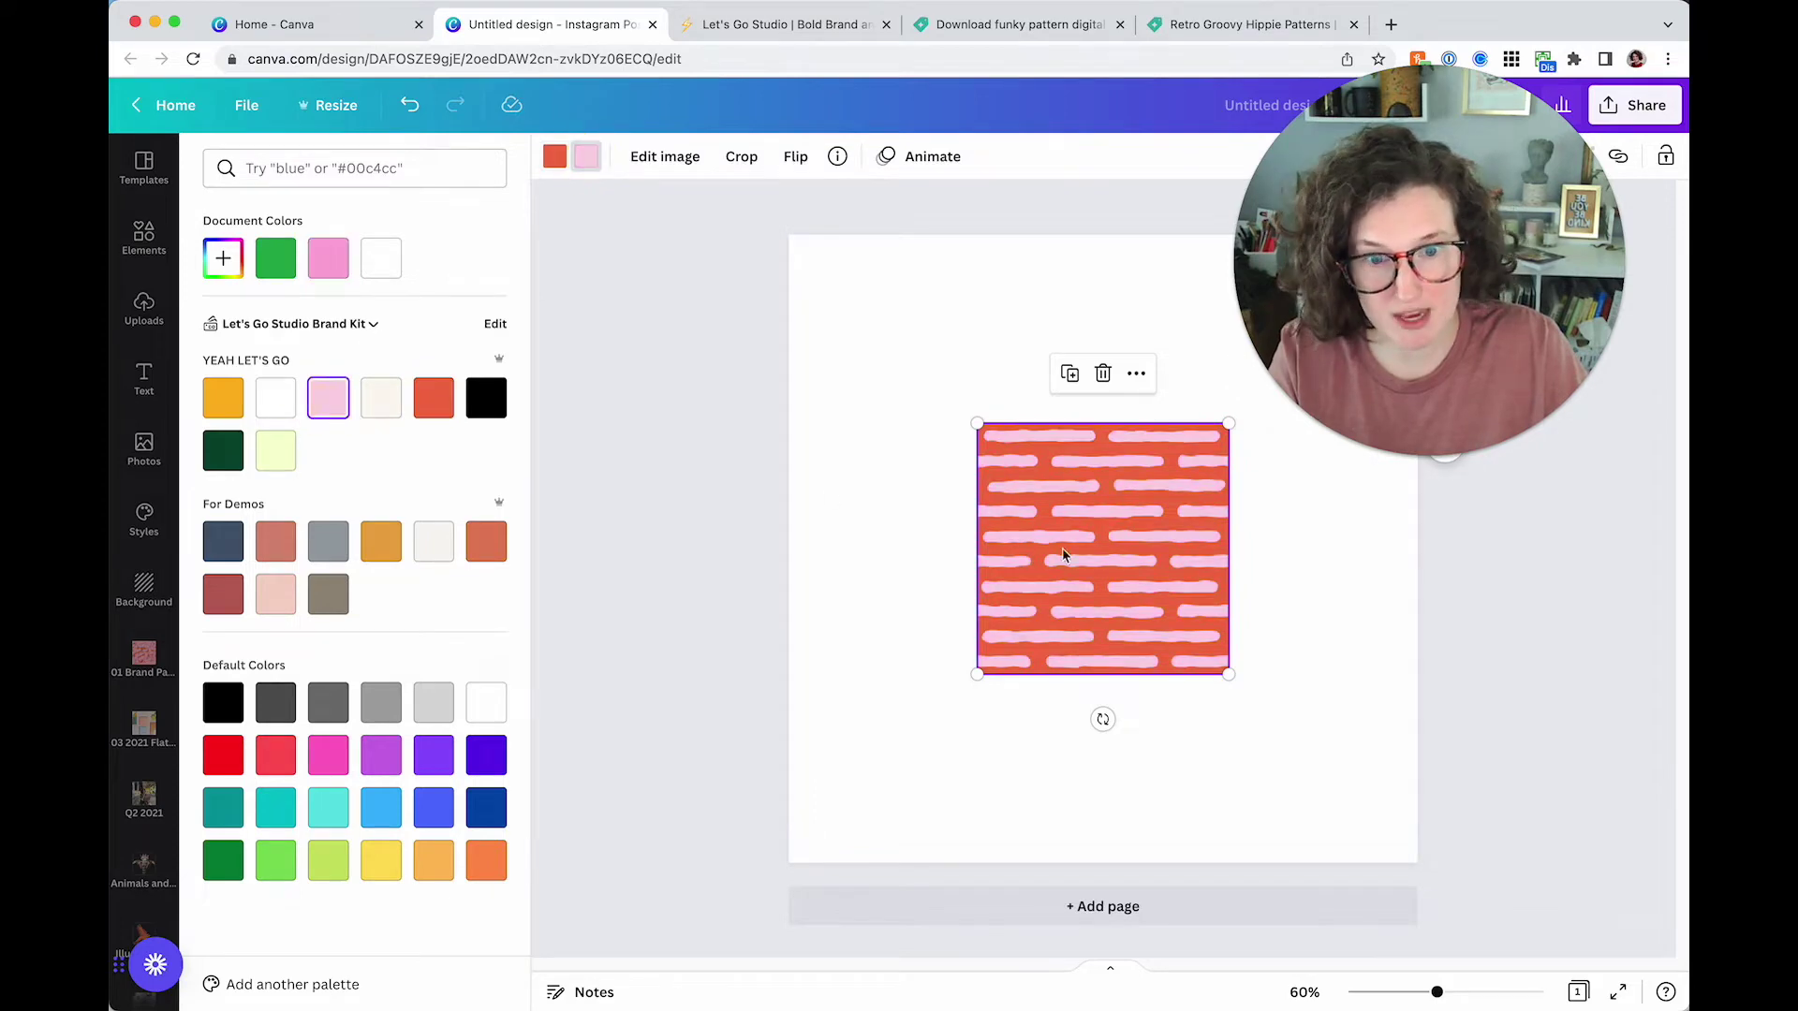
# Move the pattern tile to the page's top-left corner and line up two duplicates edge to edge across the top
pyautogui.moveTo(1061, 547); pyautogui.dragTo(1115, 353)
pyautogui.press('super+d')
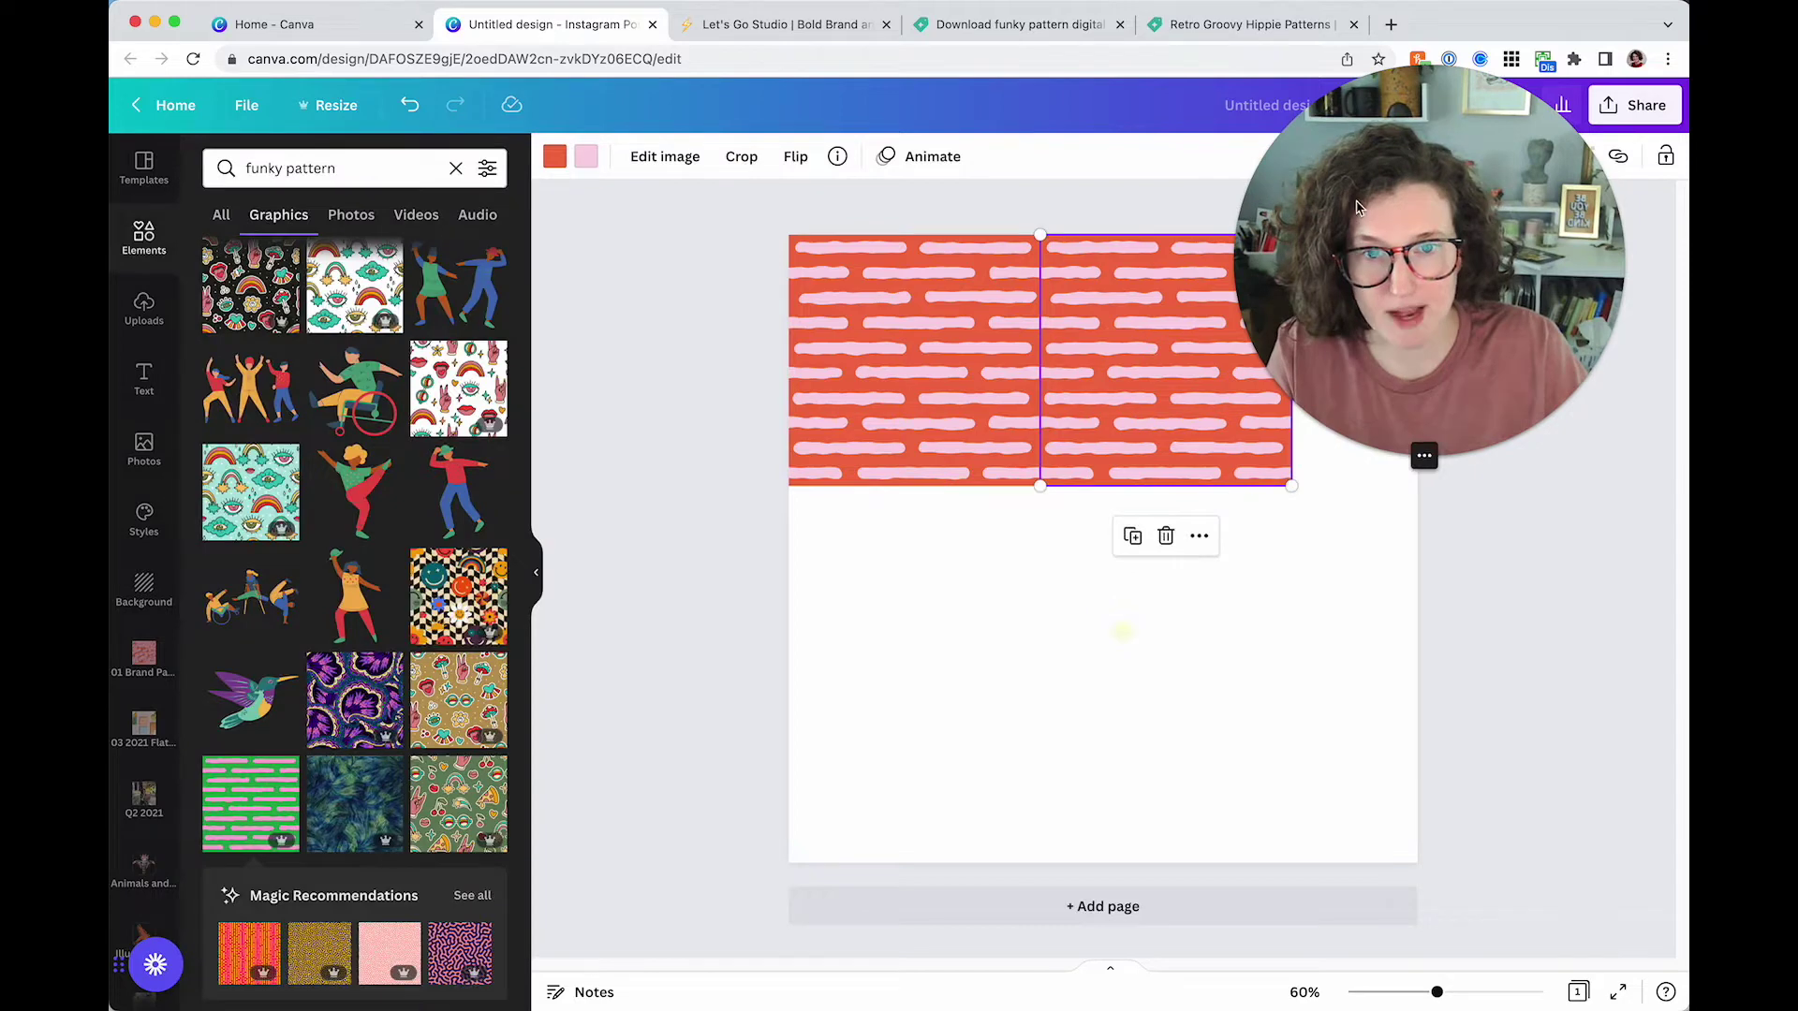
pyautogui.click(1008, 644)
pyautogui.click(1115, 417)
pyautogui.press('Escape')
pyautogui.click(1105, 409)
pyautogui.press('super+d')
pyautogui.moveTo(1105, 409); pyautogui.dragTo(1354, 406)
pyautogui.press('Escape')
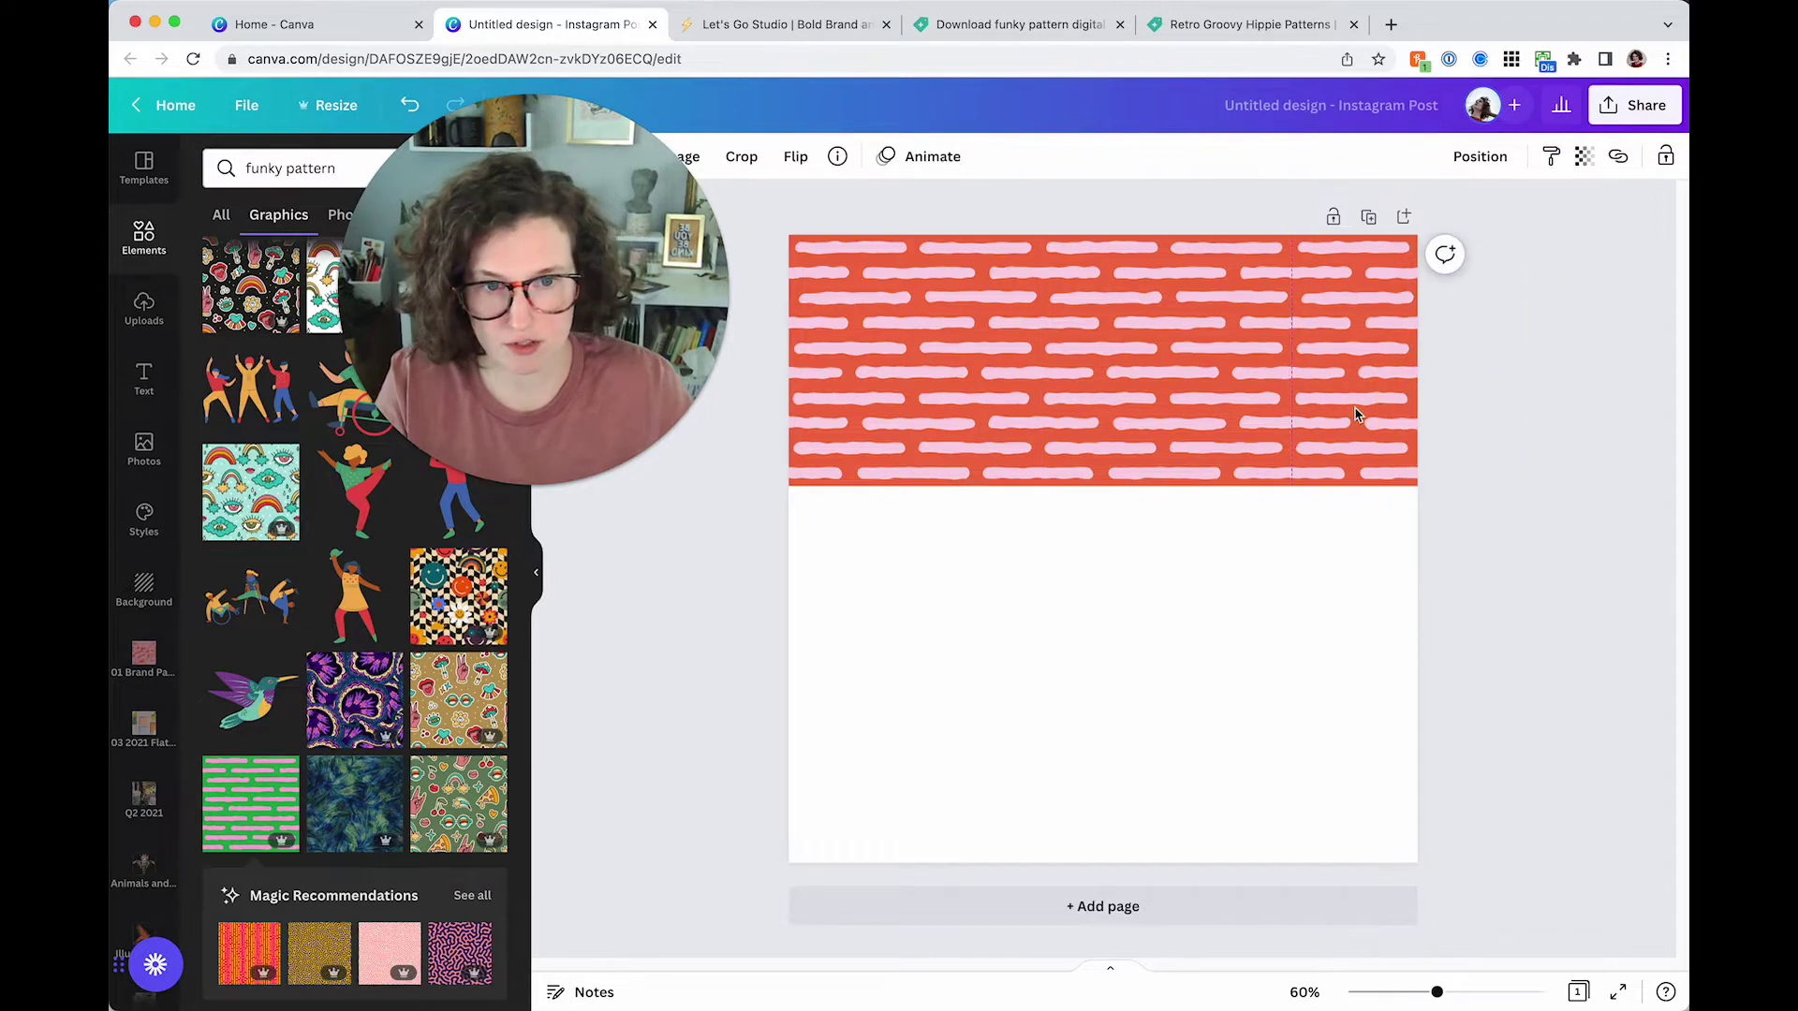
# Scale the three tiles together to fit the page width and duplicate the row downward to fill the page as a 3 × 3 grid
pyautogui.click(1158, 644)
pyautogui.click(1317, 425)
pyautogui.keyDown('shift'); pyautogui.click(1224, 425); pyautogui.keyUp('shift')
pyautogui.keyDown('shift'); pyautogui.click(983, 427); pyautogui.keyUp('shift')
pyautogui.moveTo(1542, 485); pyautogui.dragTo(1414, 453)
pyautogui.moveTo(1394, 384); pyautogui.dragTo(1323, 747)
pyautogui.press('super+d')
pyautogui.press('Escape')
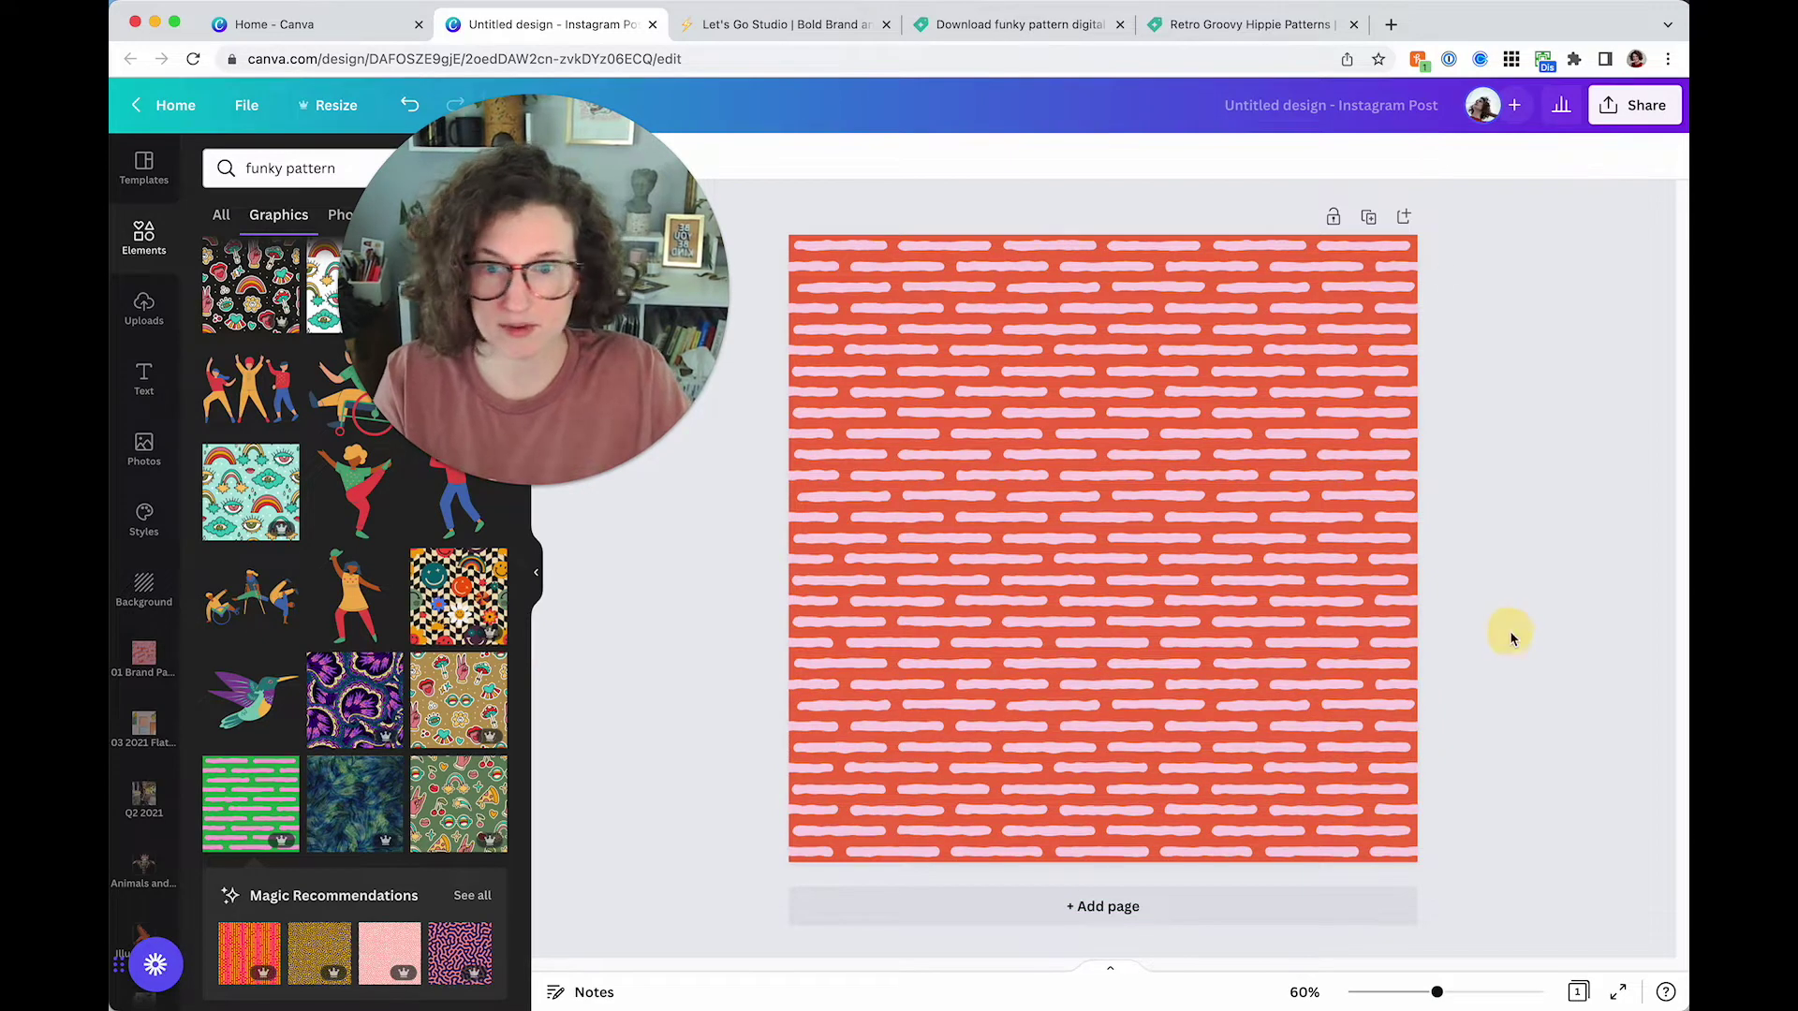
pyautogui.moveTo(1320, 562); pyautogui.dragTo(911, 353)
pyautogui.click(1117, 304)
pyautogui.click(1301, 319)
pyautogui.click(1172, 549)
pyautogui.click(865, 555)
pyautogui.click(1104, 727)
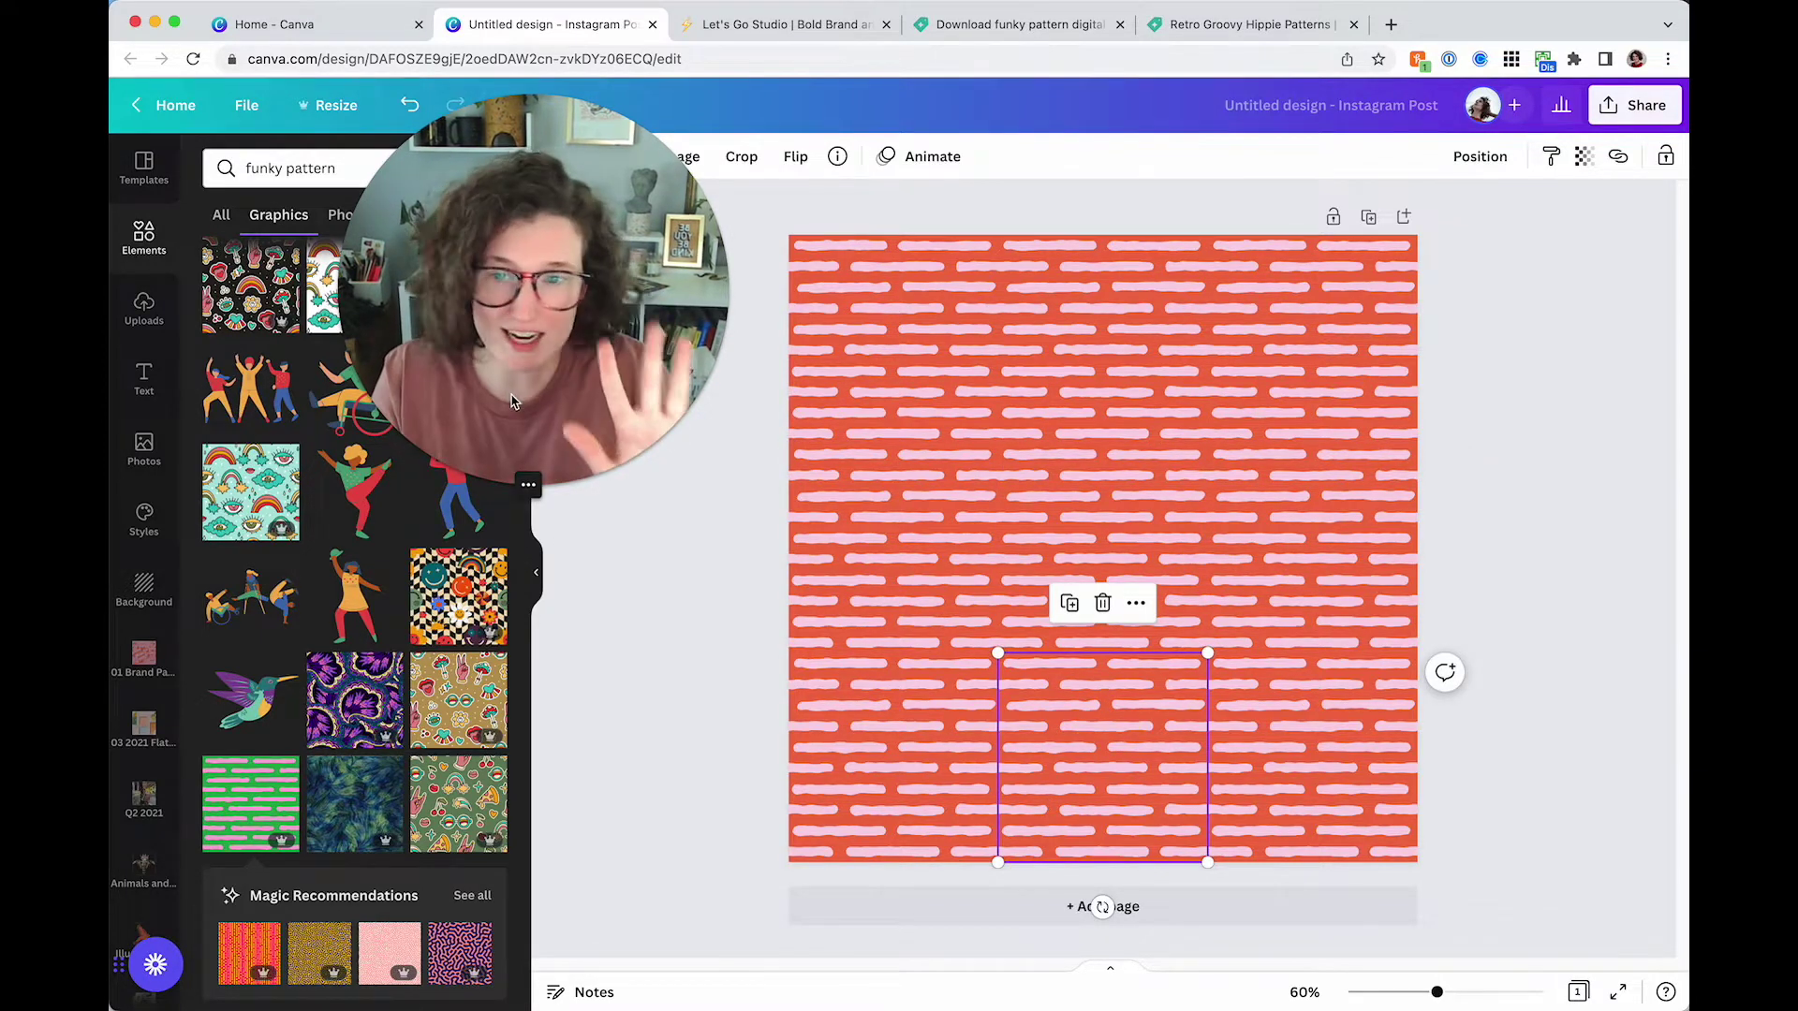
# Duplicate the page and recolor the copy's top-left tile with the brand kit's dark green background and pale yellow-green dashes
pyautogui.click(1368, 217)
pyautogui.click(940, 309)
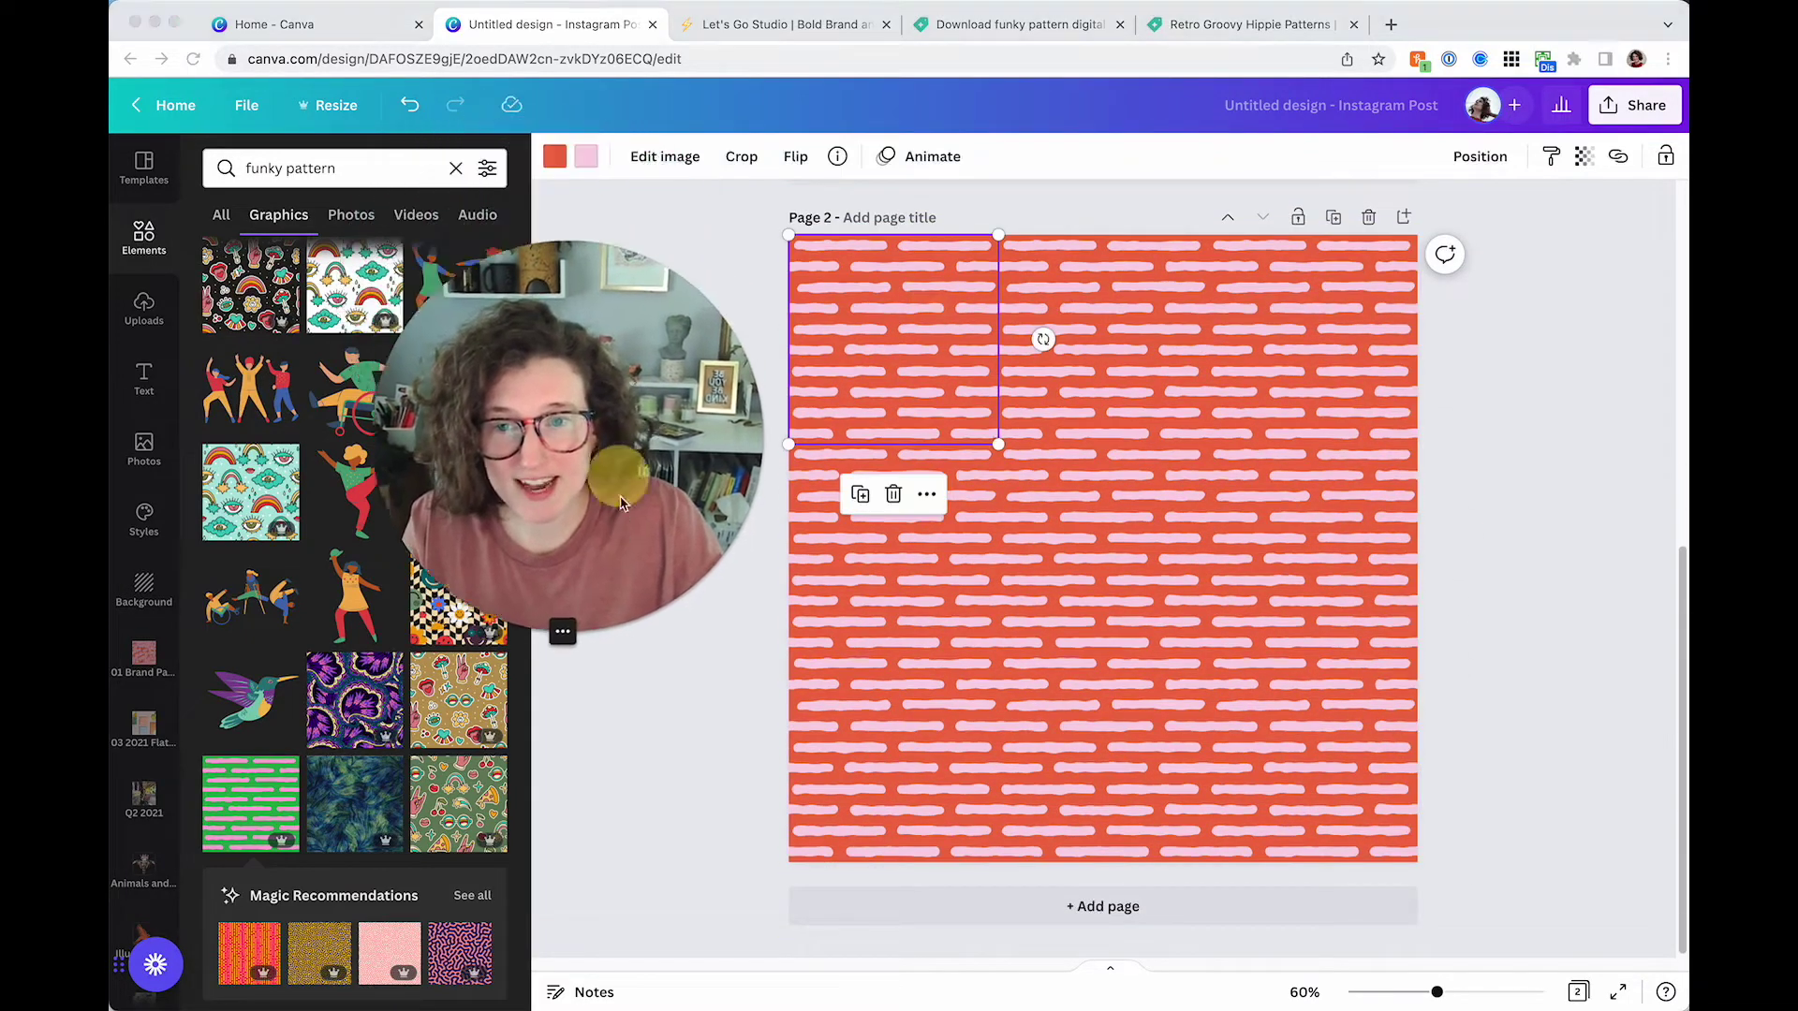
pyautogui.click(555, 156)
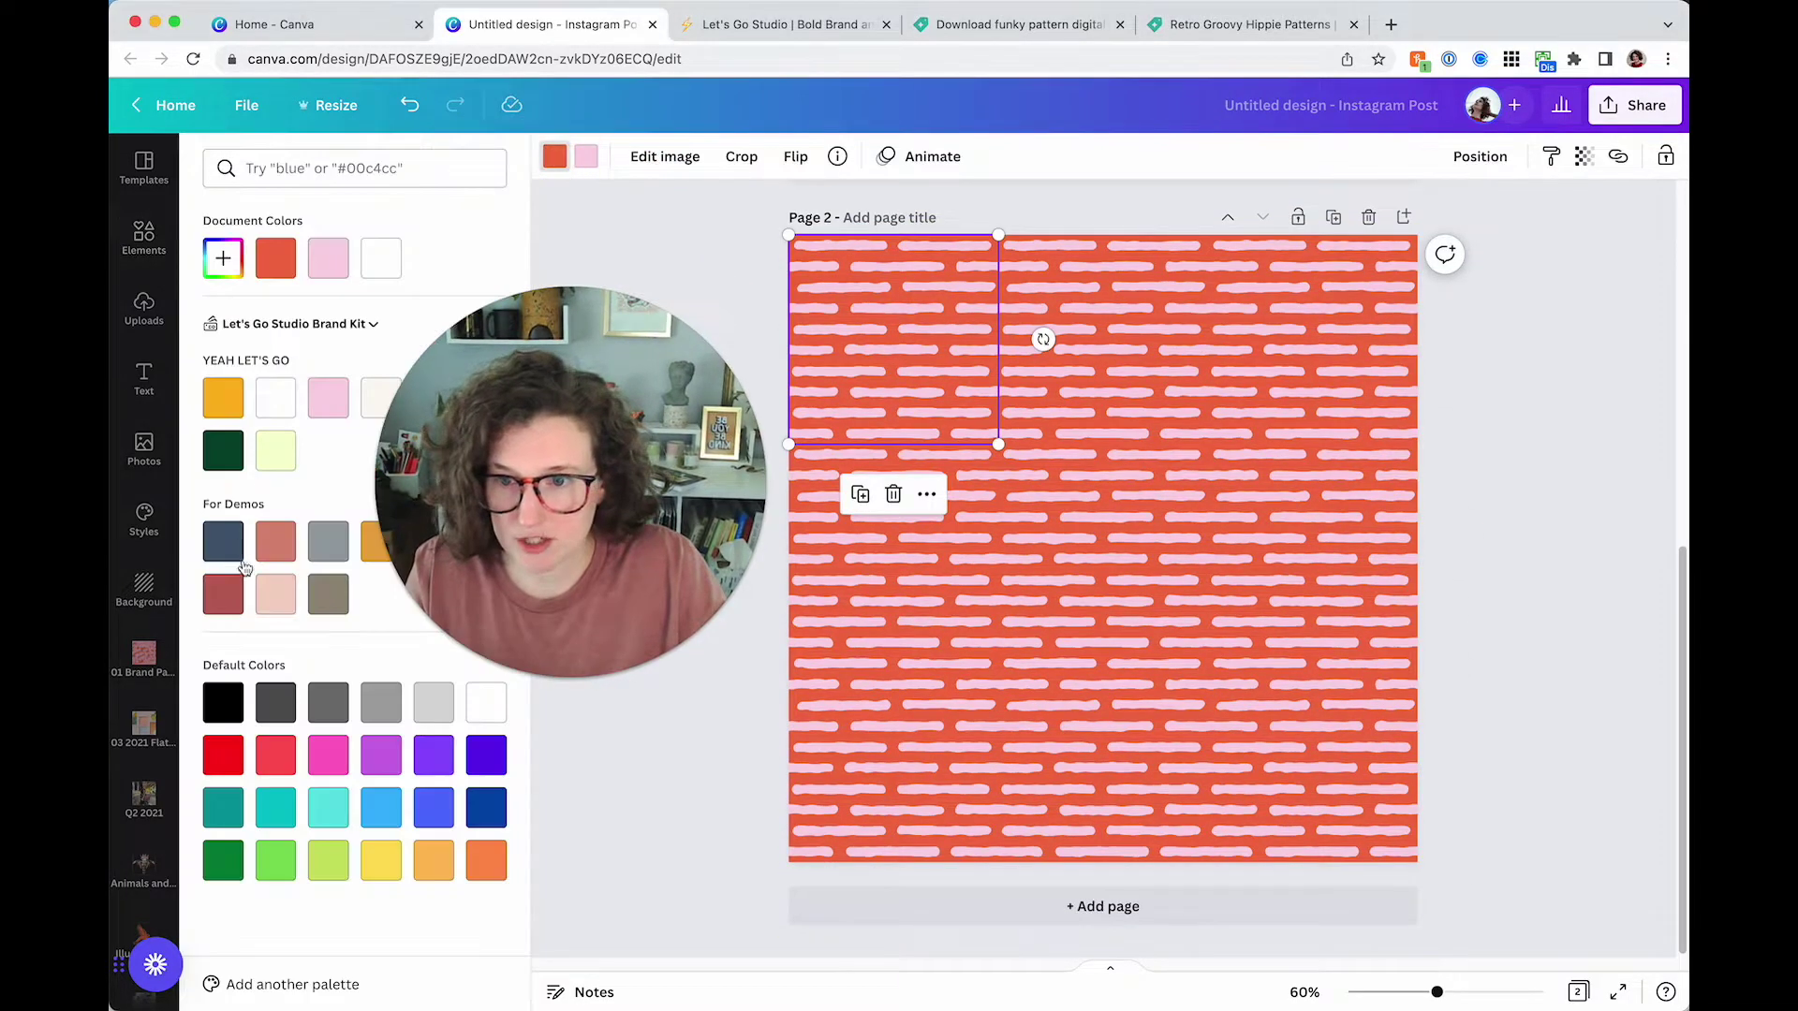
pyautogui.click(223, 450)
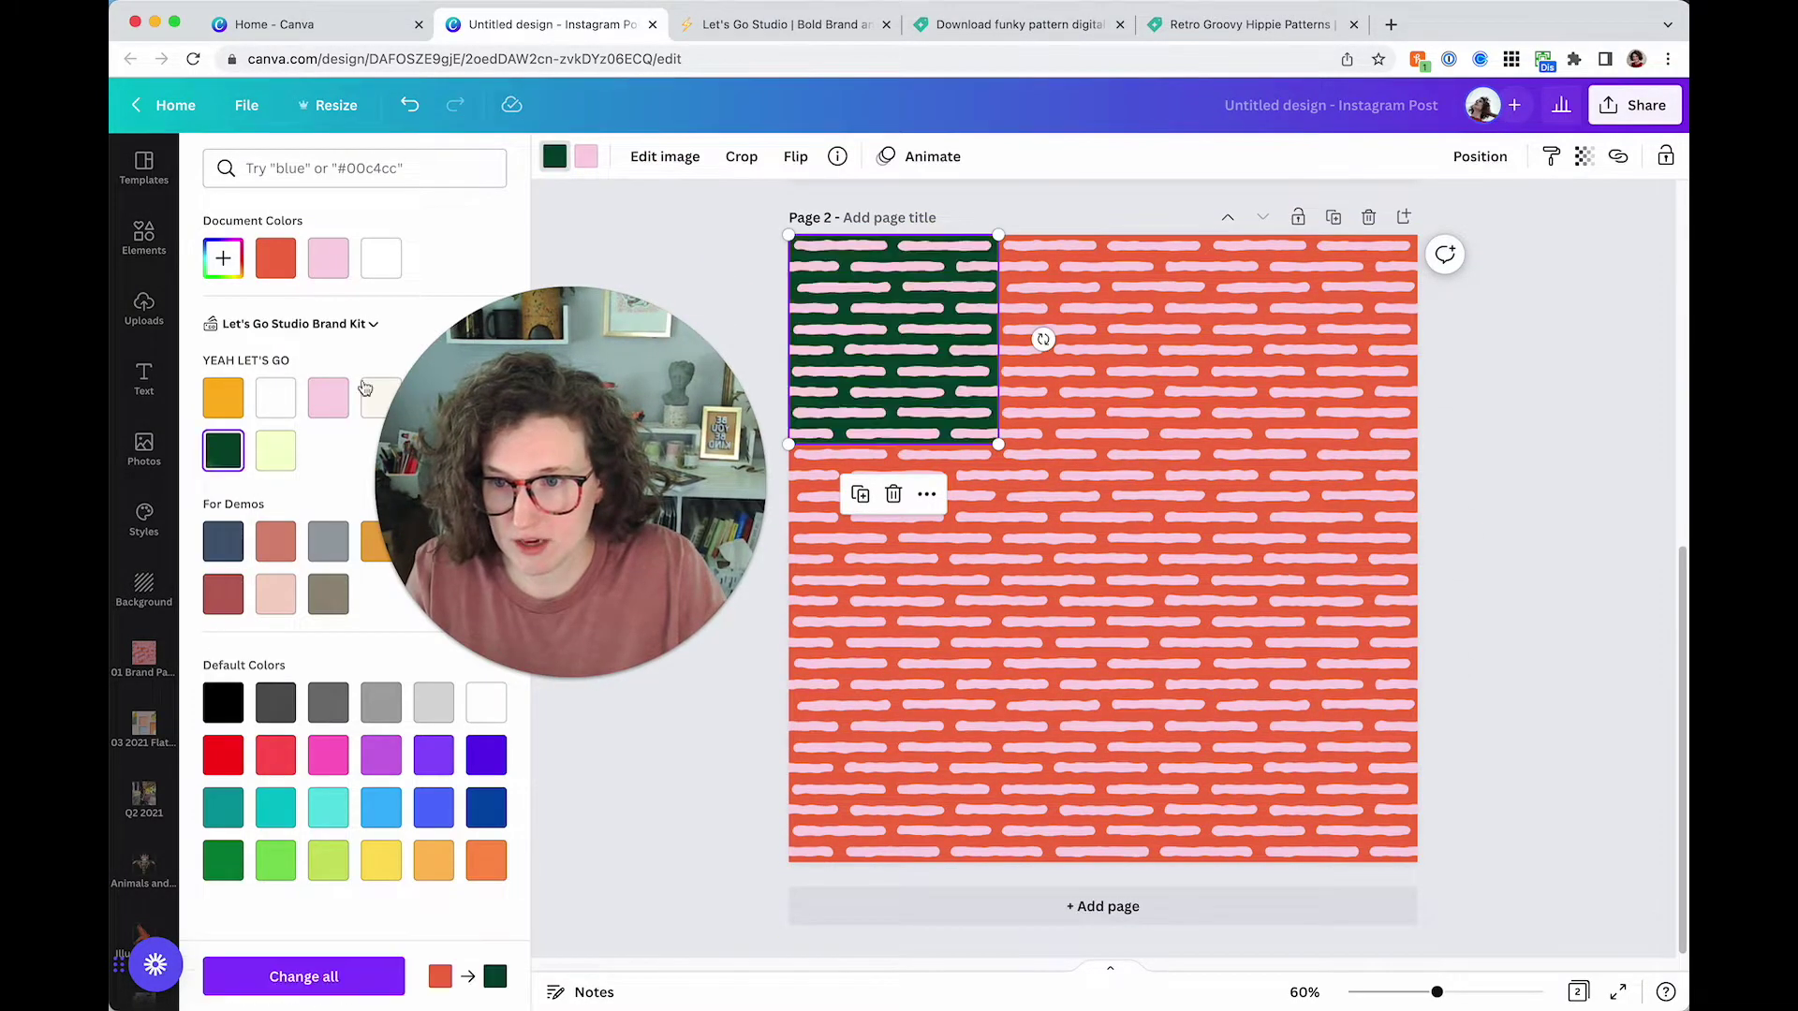
pyautogui.click(275, 451)
# Copy the green tile's style onto all the other tiles on page 2
pyautogui.click(1550, 157)
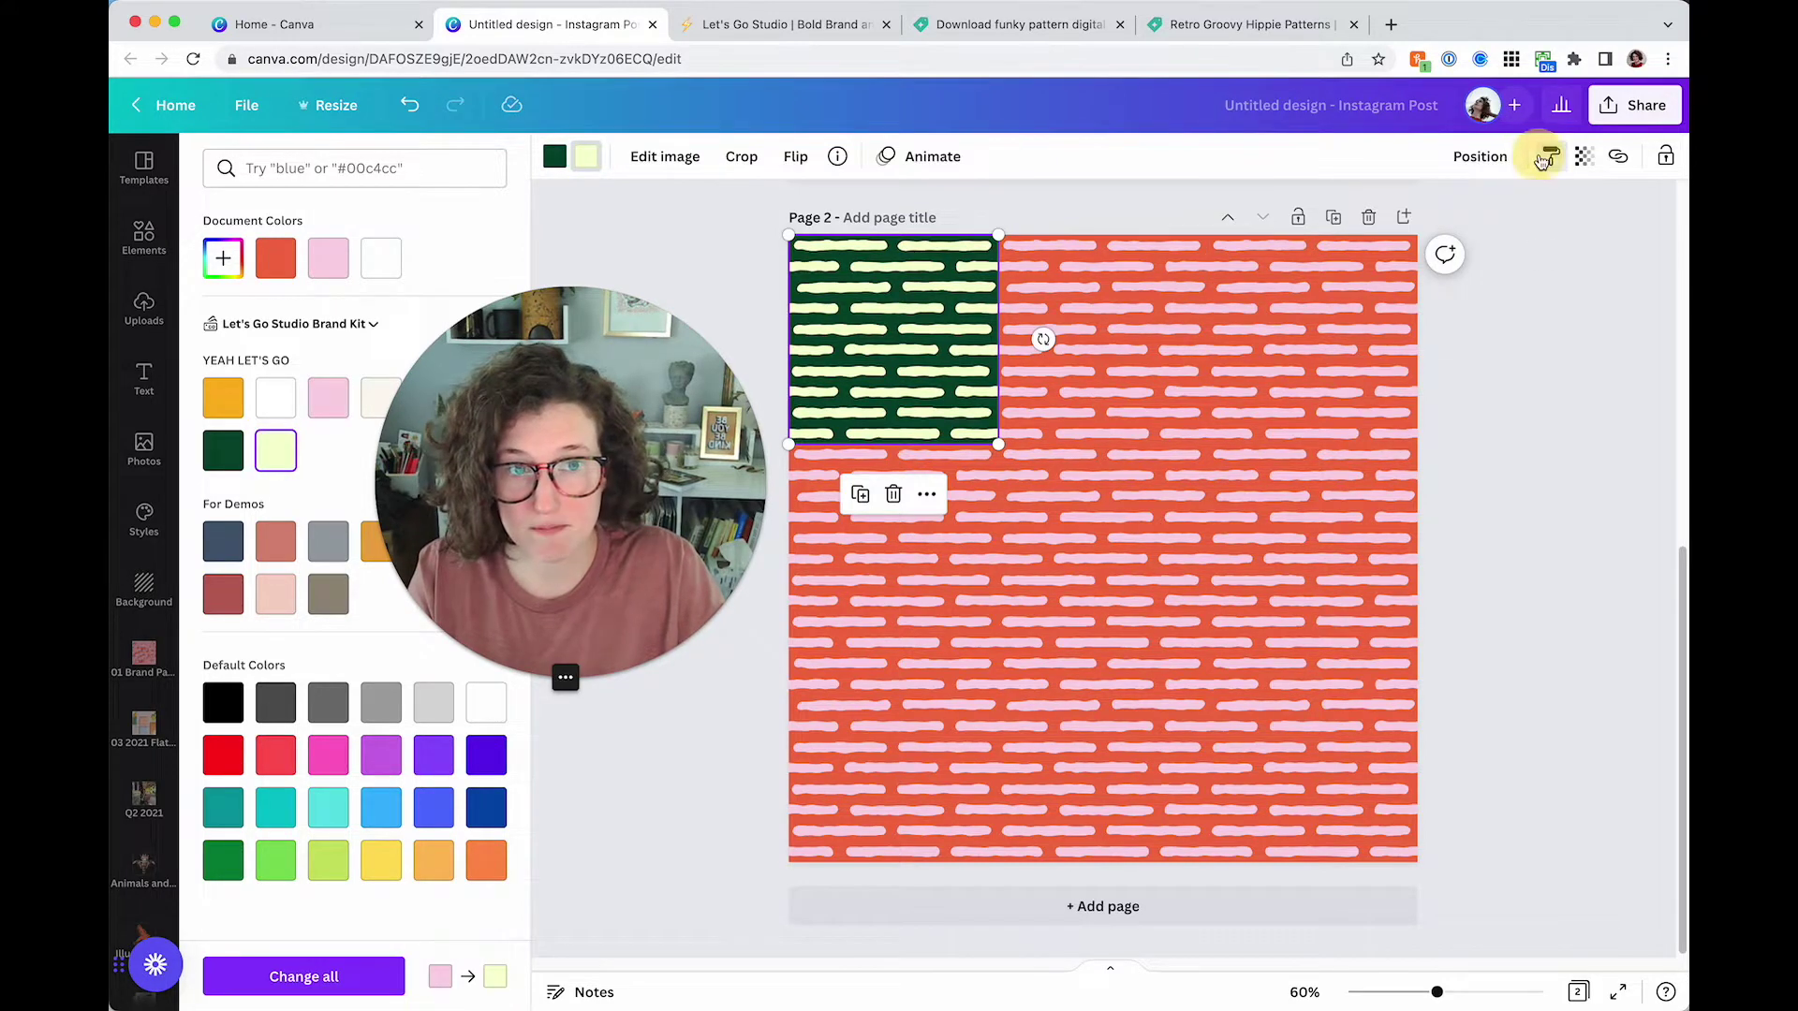
pyautogui.moveTo(1474, 849)
pyautogui.mouseDown()
pyautogui.moveTo(996, 462)
pyautogui.moveTo(857, 284)
pyautogui.mouseUp()
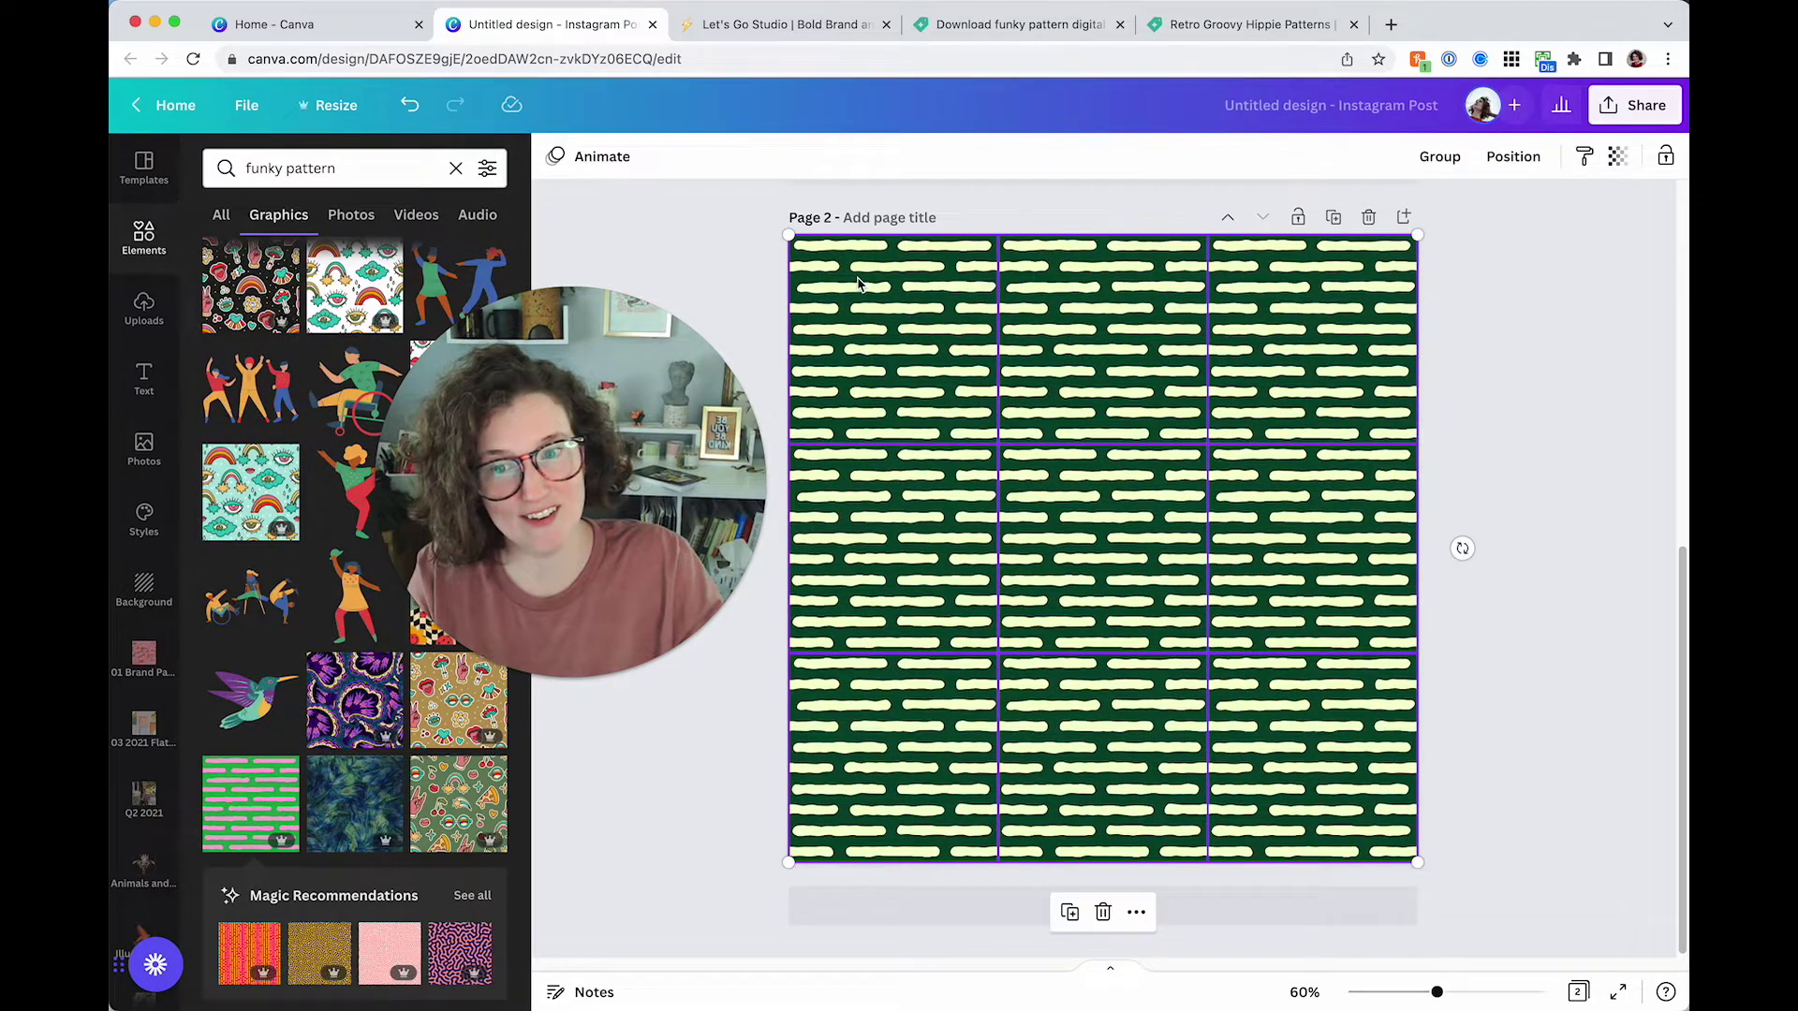
pyautogui.click(766, 277)
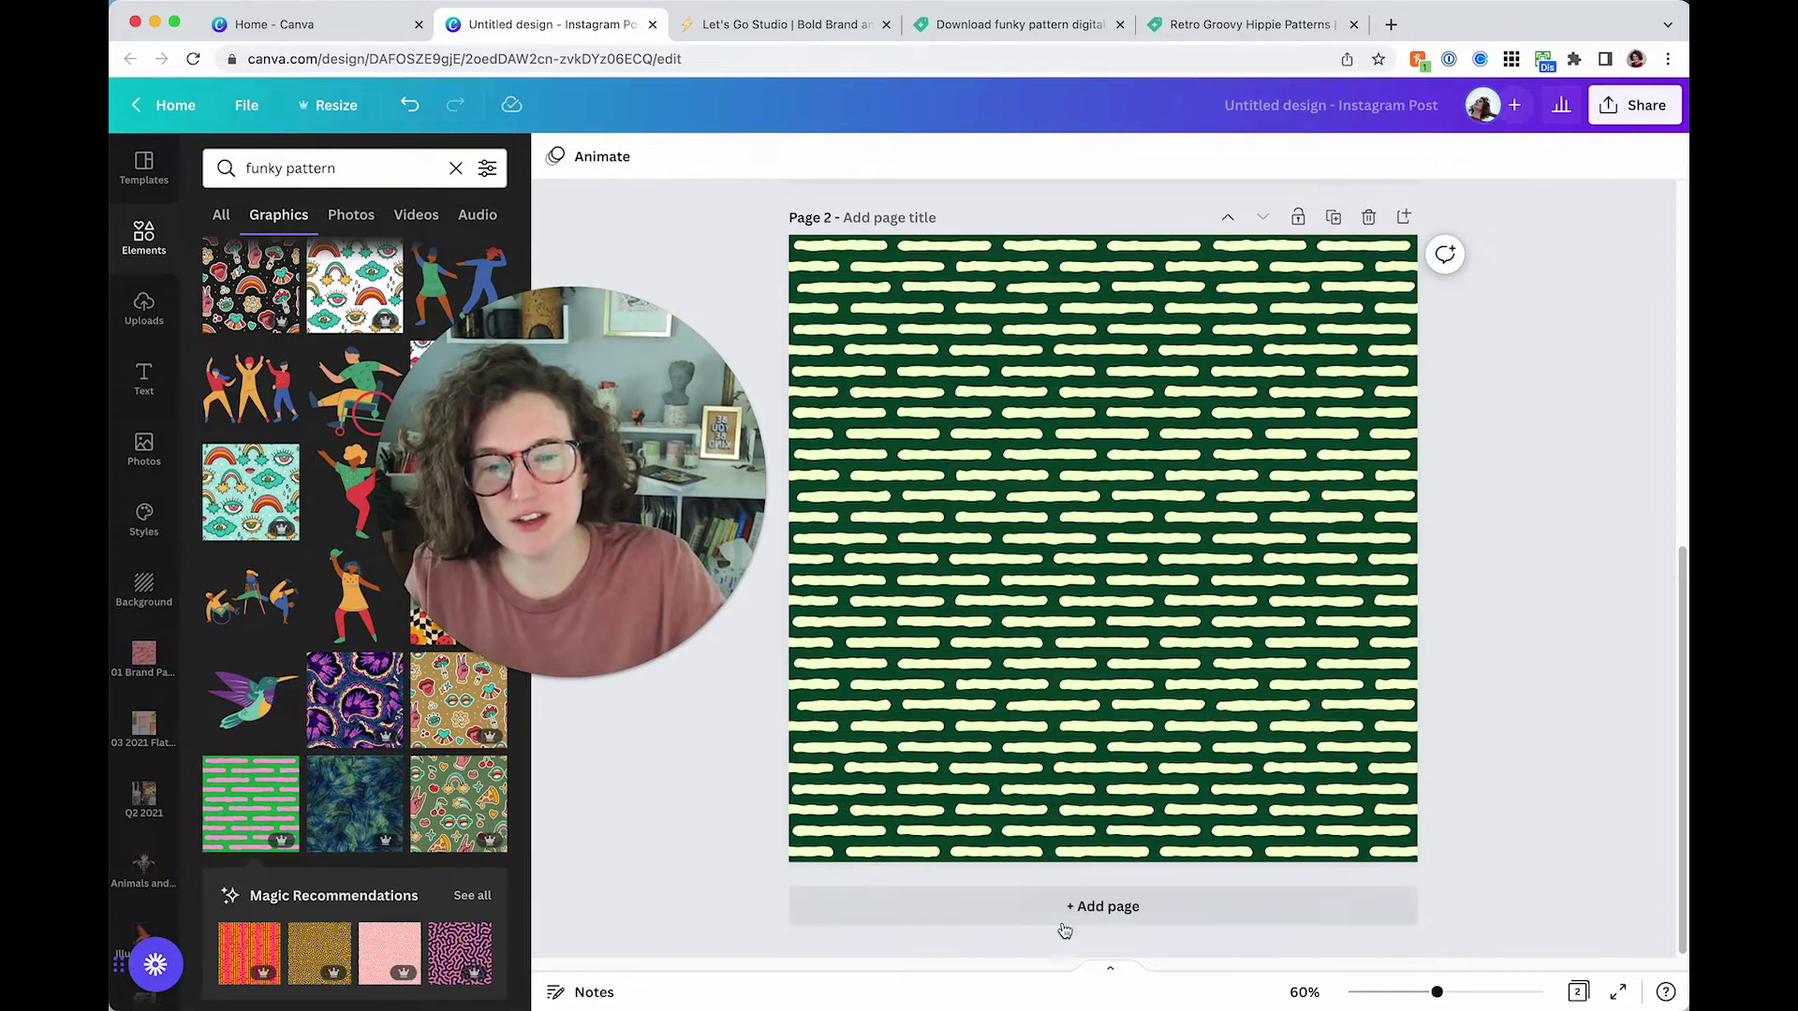
# Duplicate page 2 and recolor the new page's top-left tile with the brand kit's light pink background and mustard-yellow dashes
pyautogui.click(1333, 218)
pyautogui.click(913, 318)
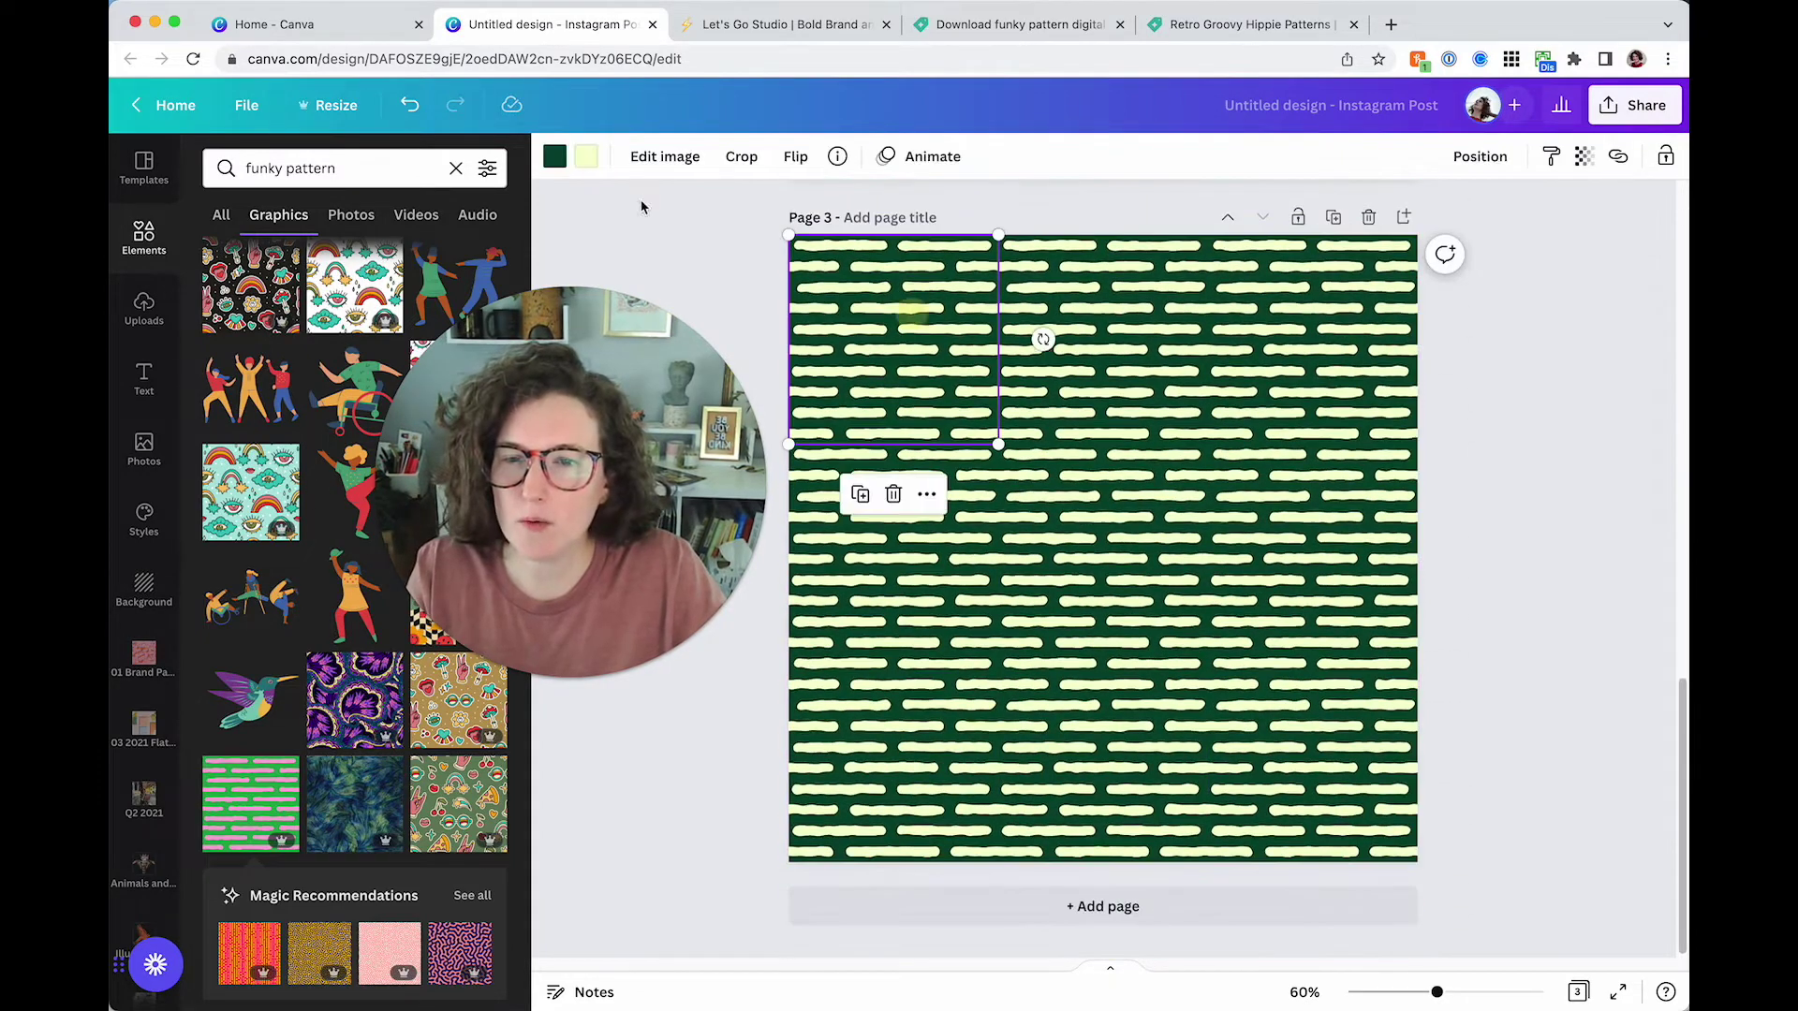
pyautogui.click(555, 158)
pyautogui.click(334, 405)
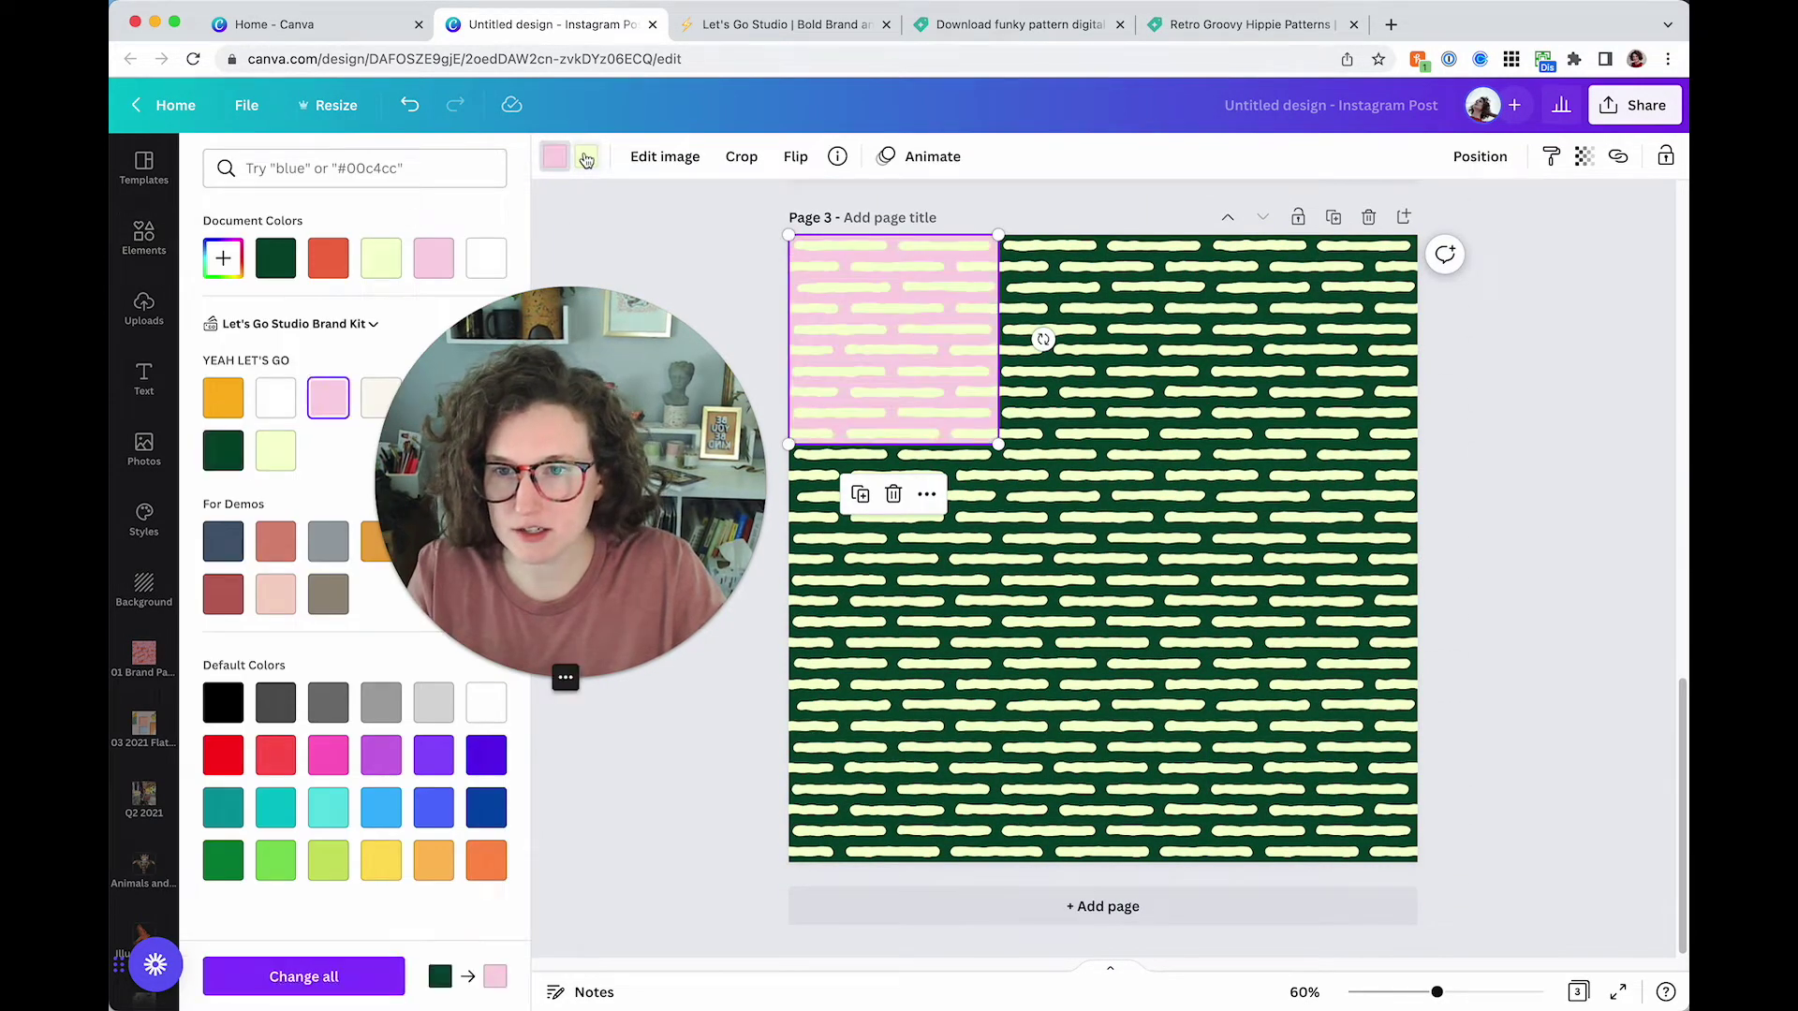
pyautogui.click(586, 160)
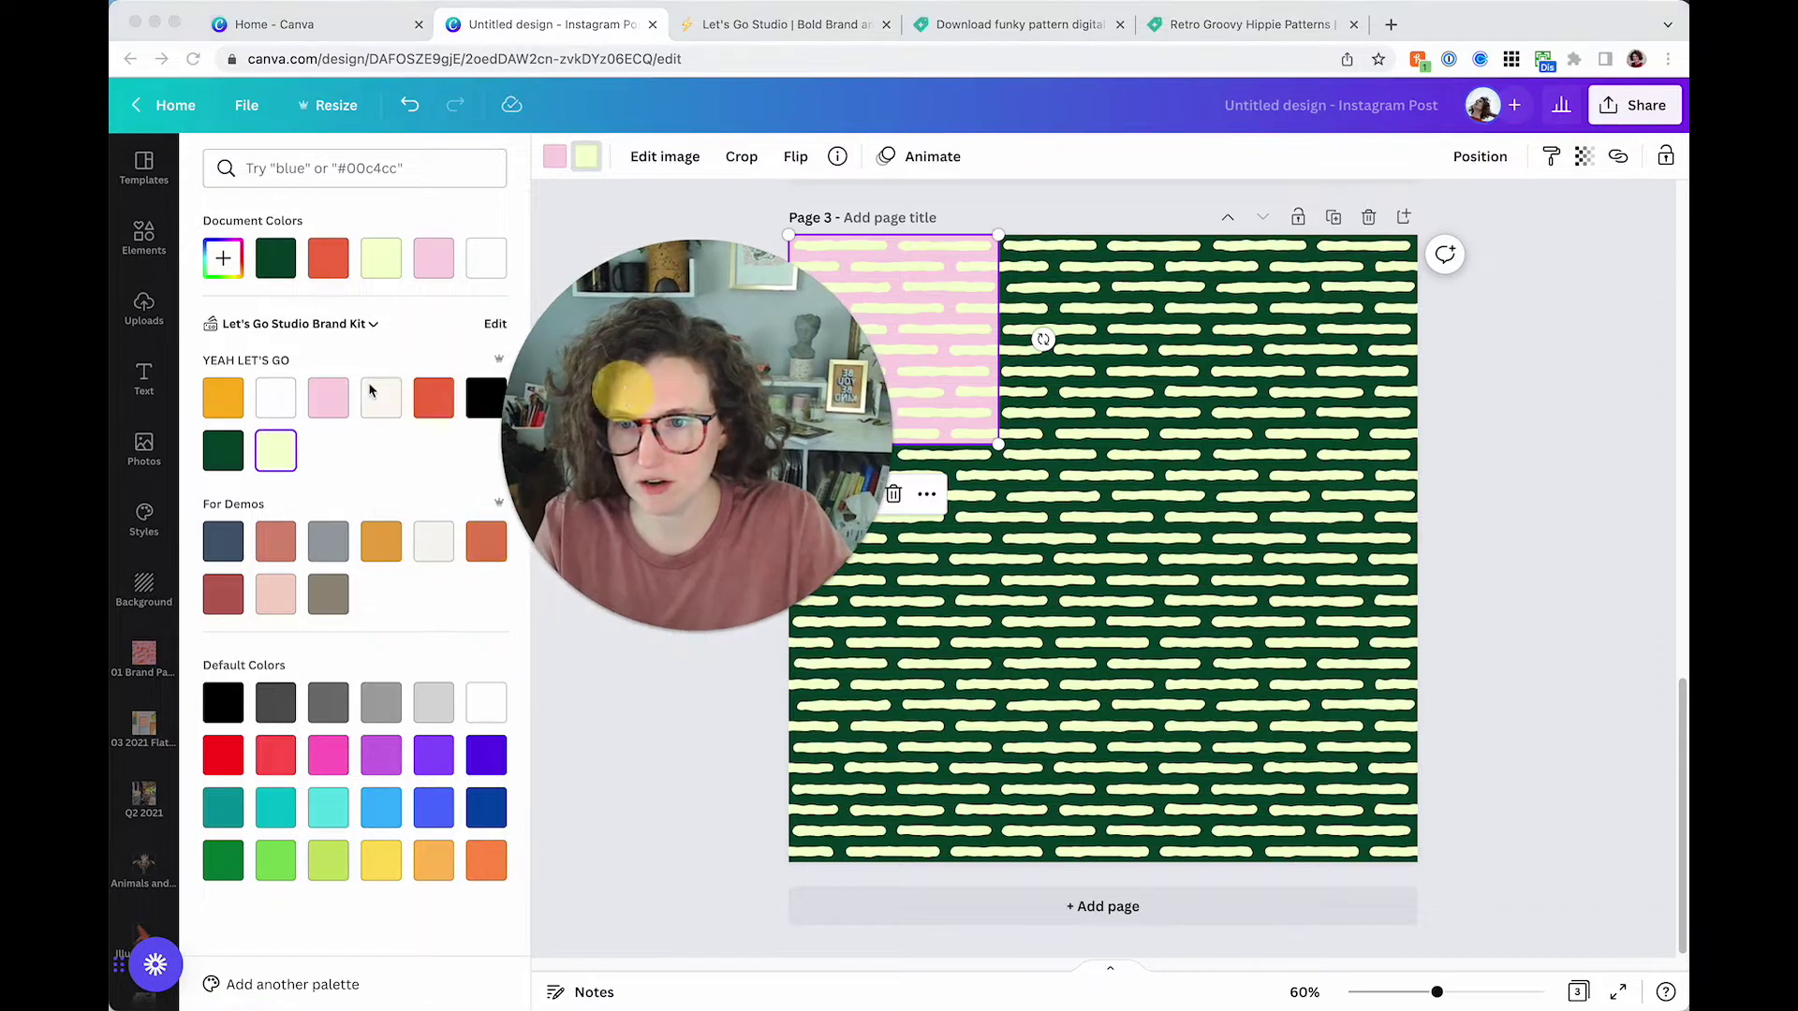
pyautogui.click(232, 398)
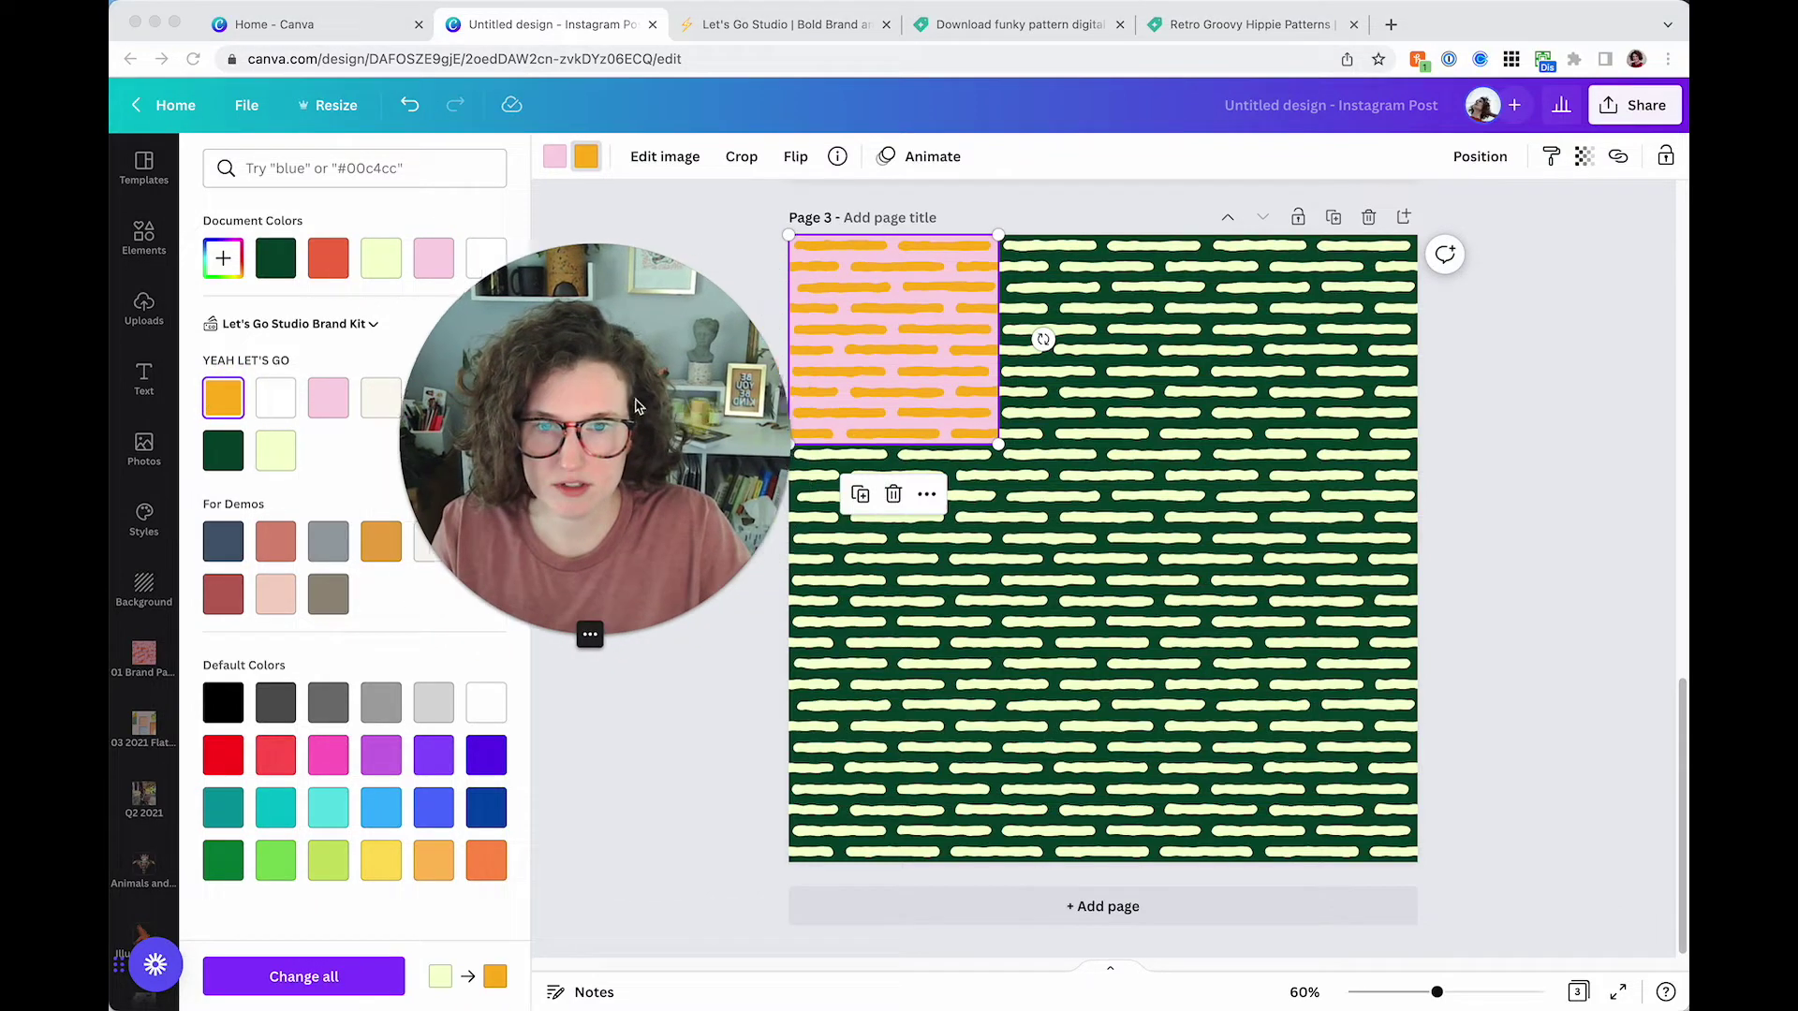
# Copy the pink and mustard tile's style onto the remaining tiles on page 3
pyautogui.click(1556, 159)
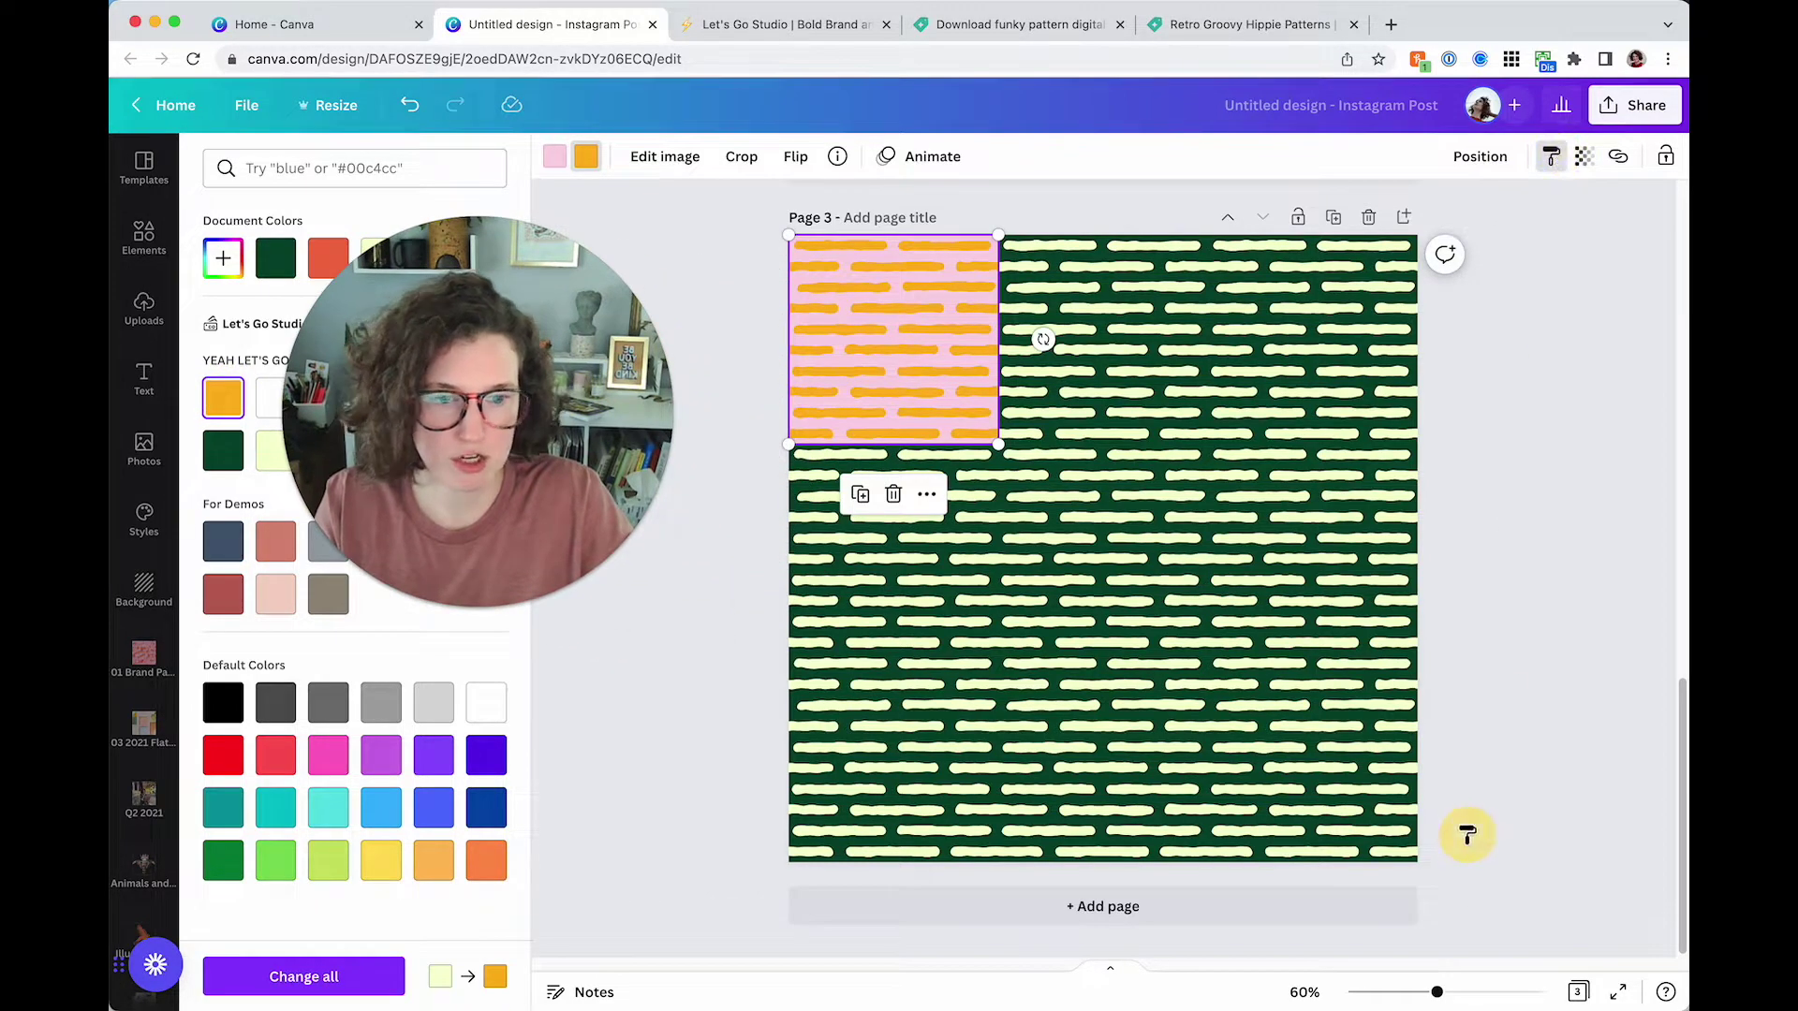
pyautogui.moveTo(1467, 835); pyautogui.dragTo(805, 301)
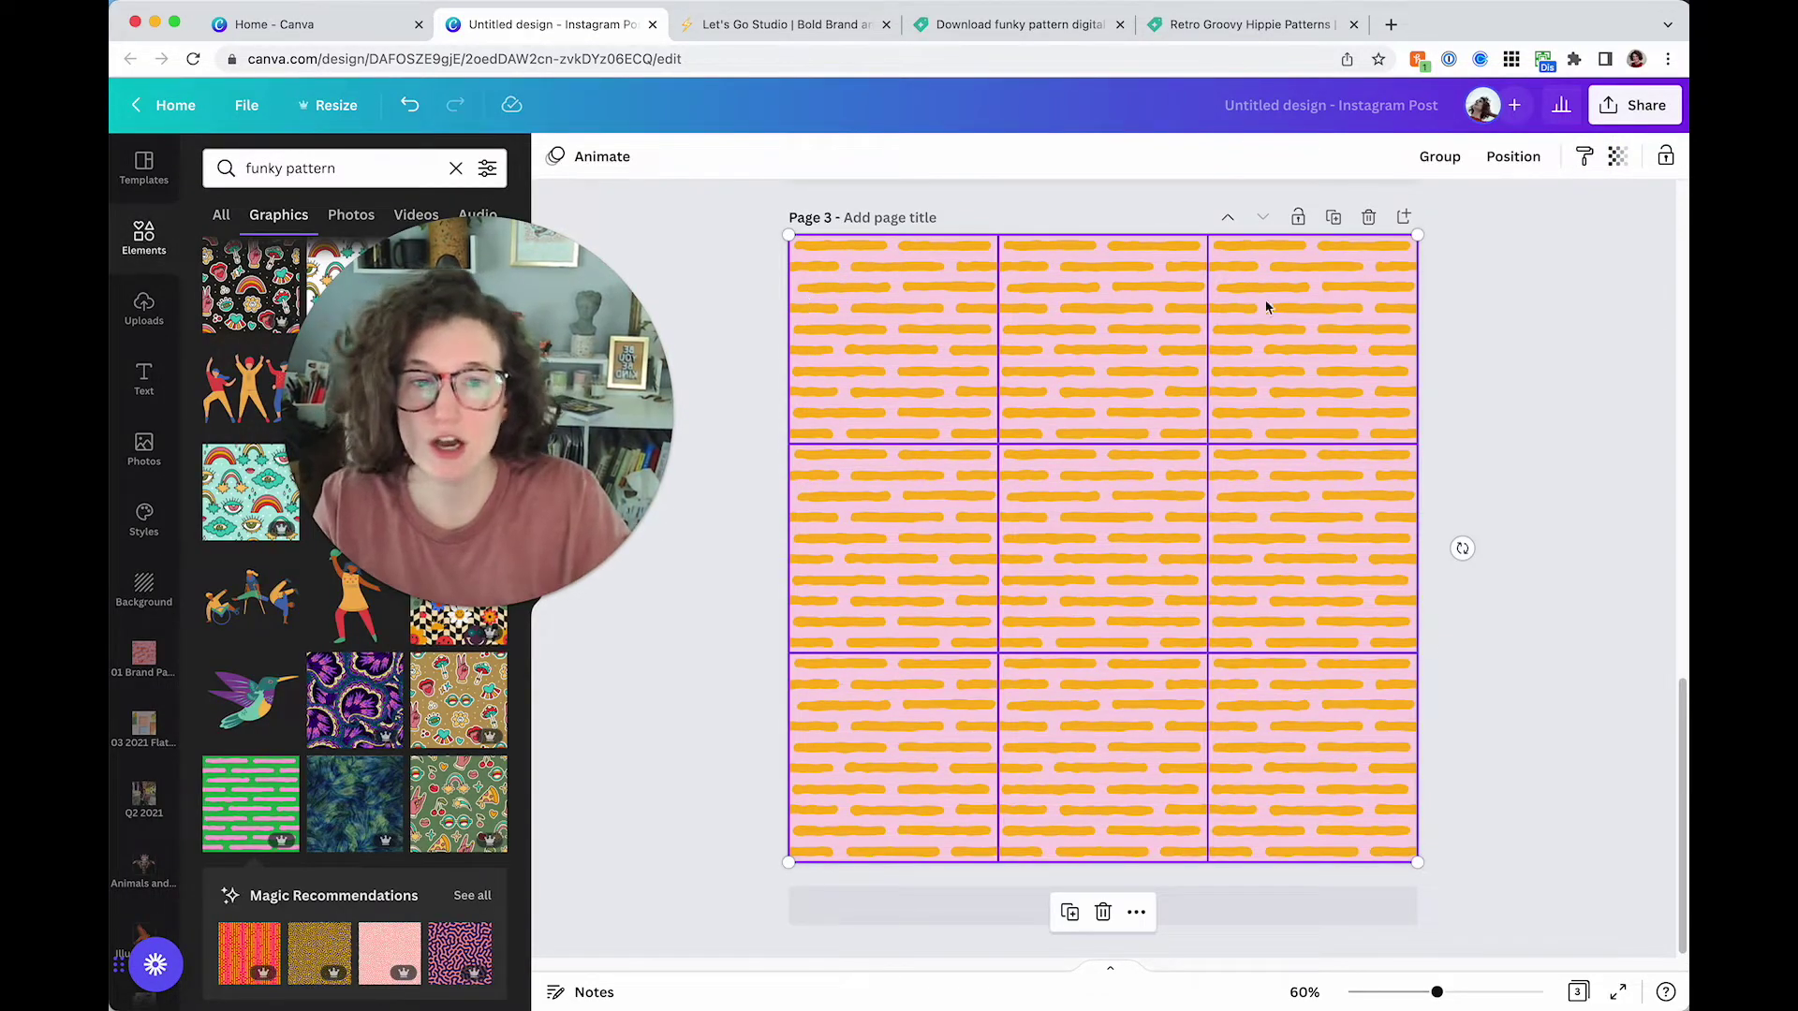
pyautogui.click(1492, 375)
# Open the design's download options to examine the file type, size and page settings, and close them without downloading
pyautogui.scroll(10, 1493, 374)
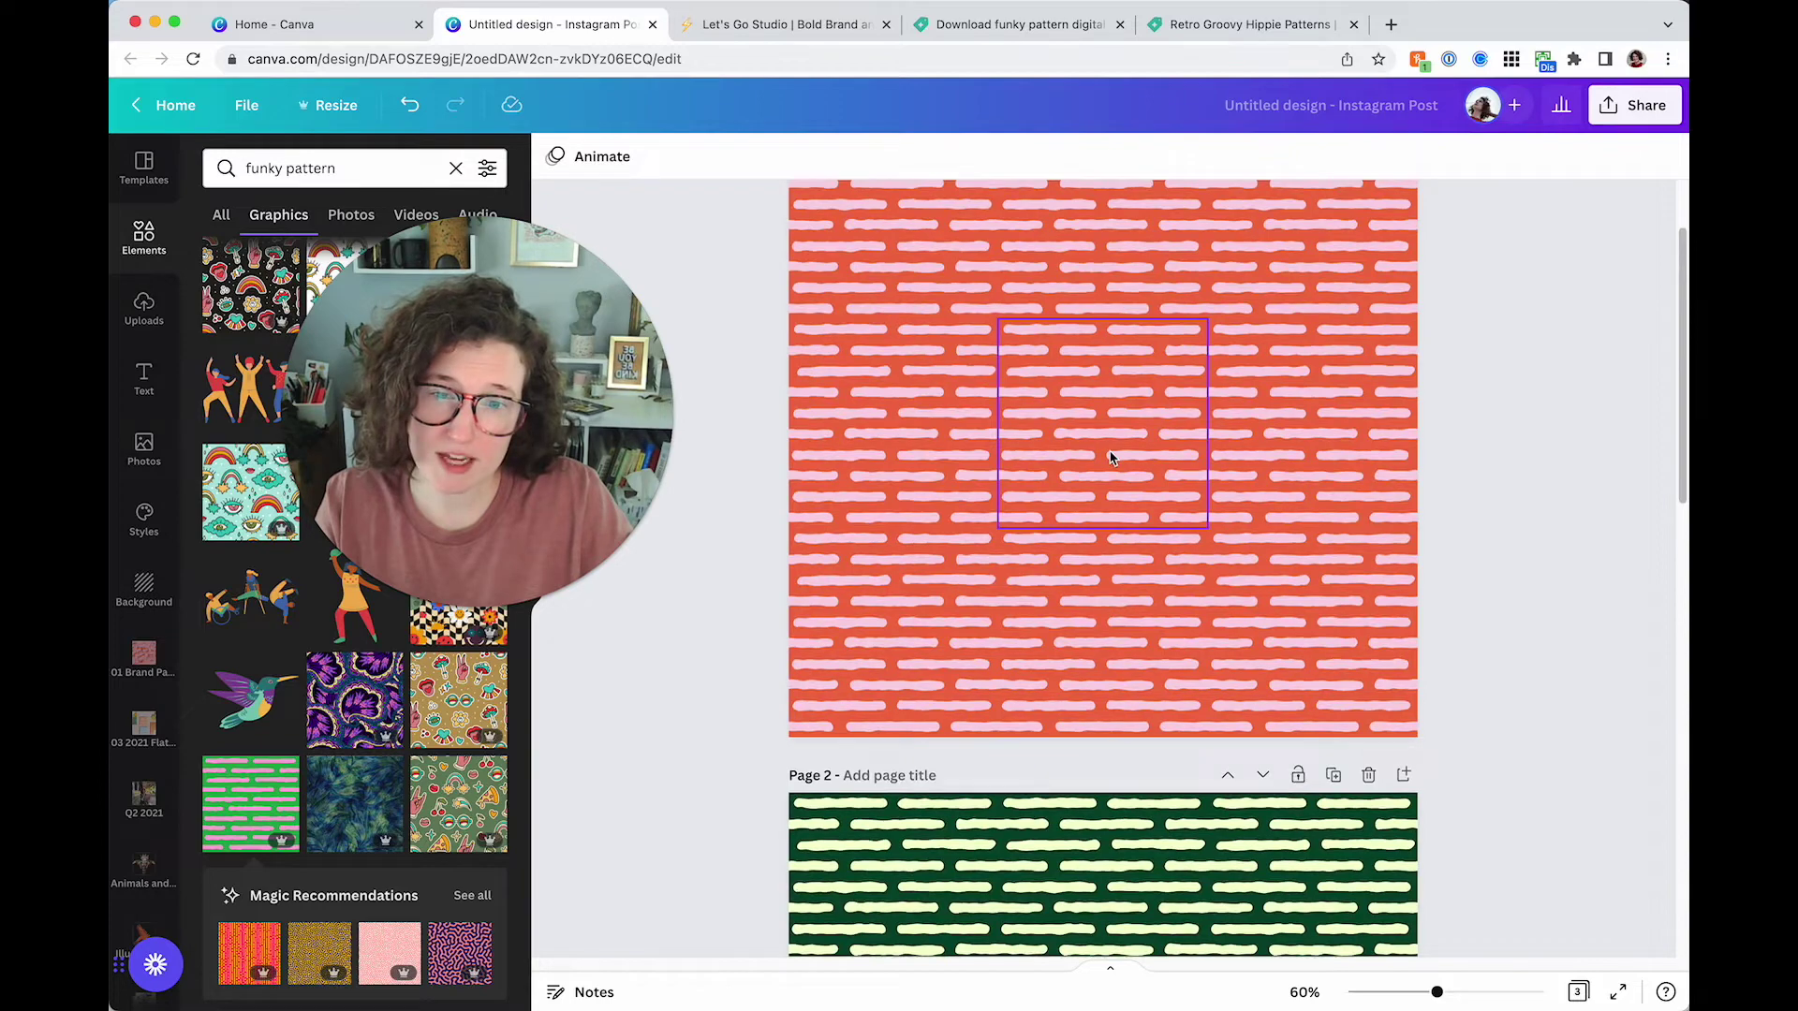
pyautogui.click(1612, 105)
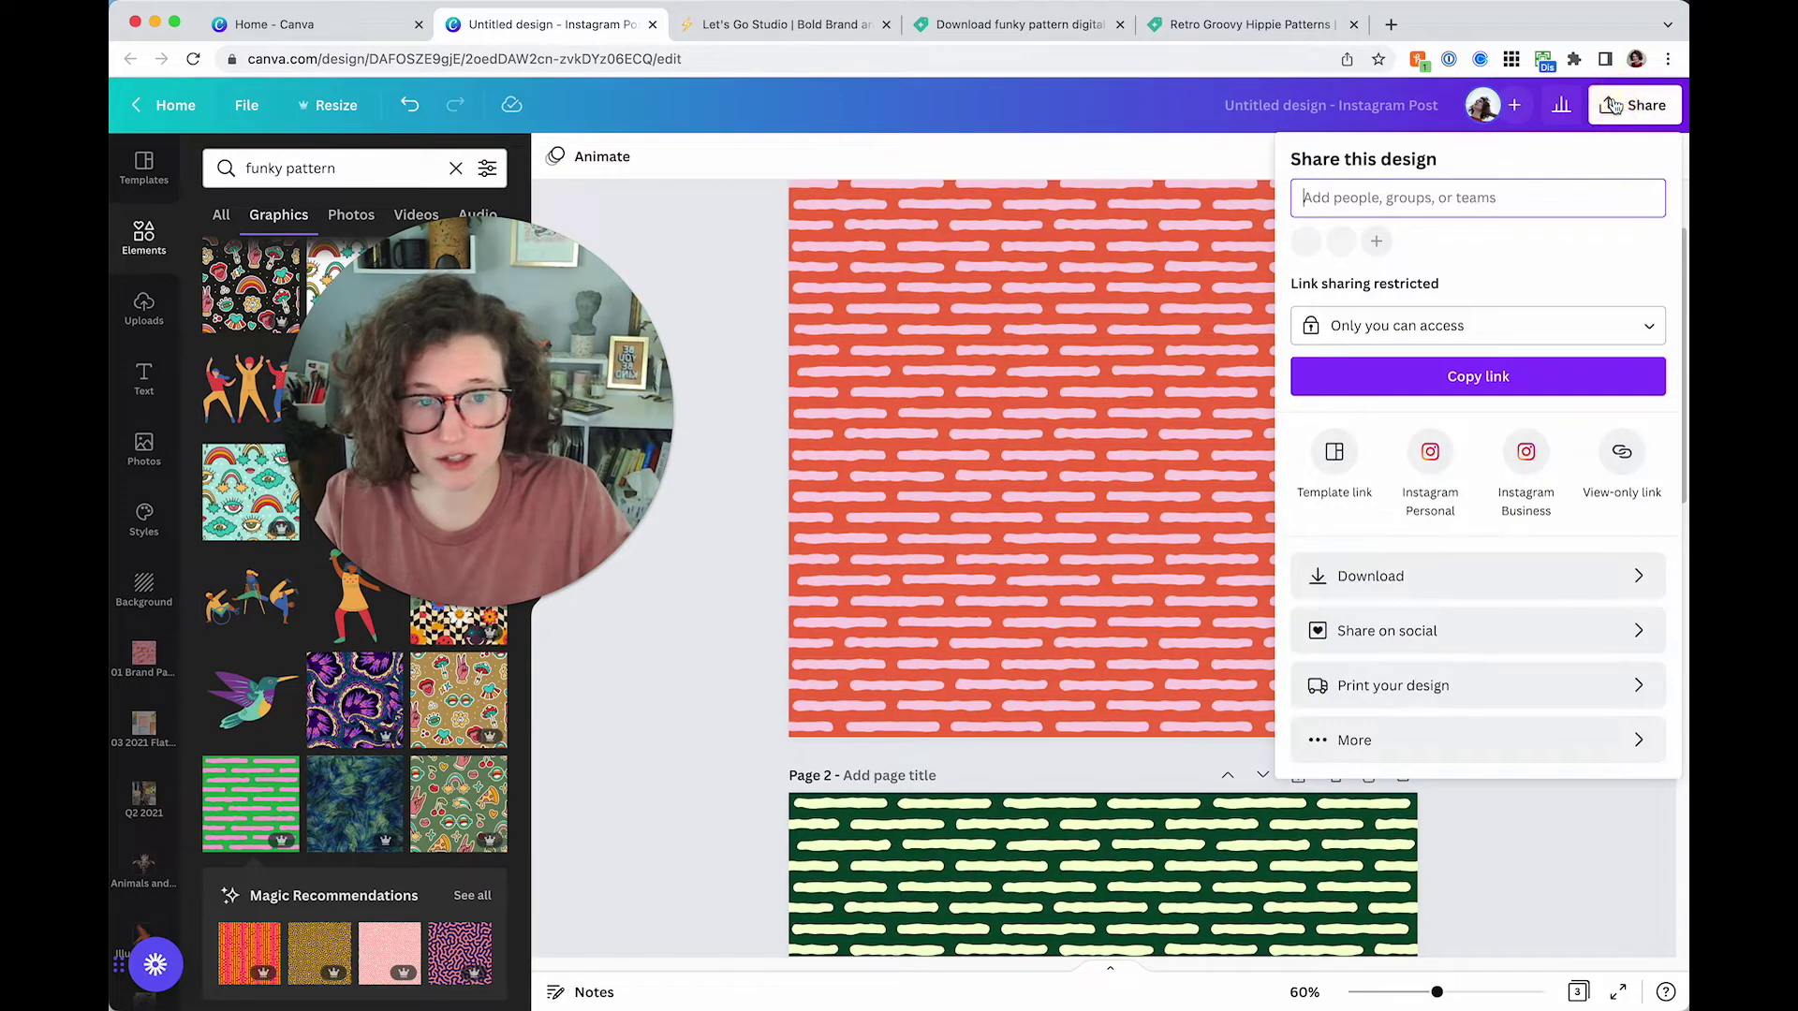
pyautogui.click(1307, 575)
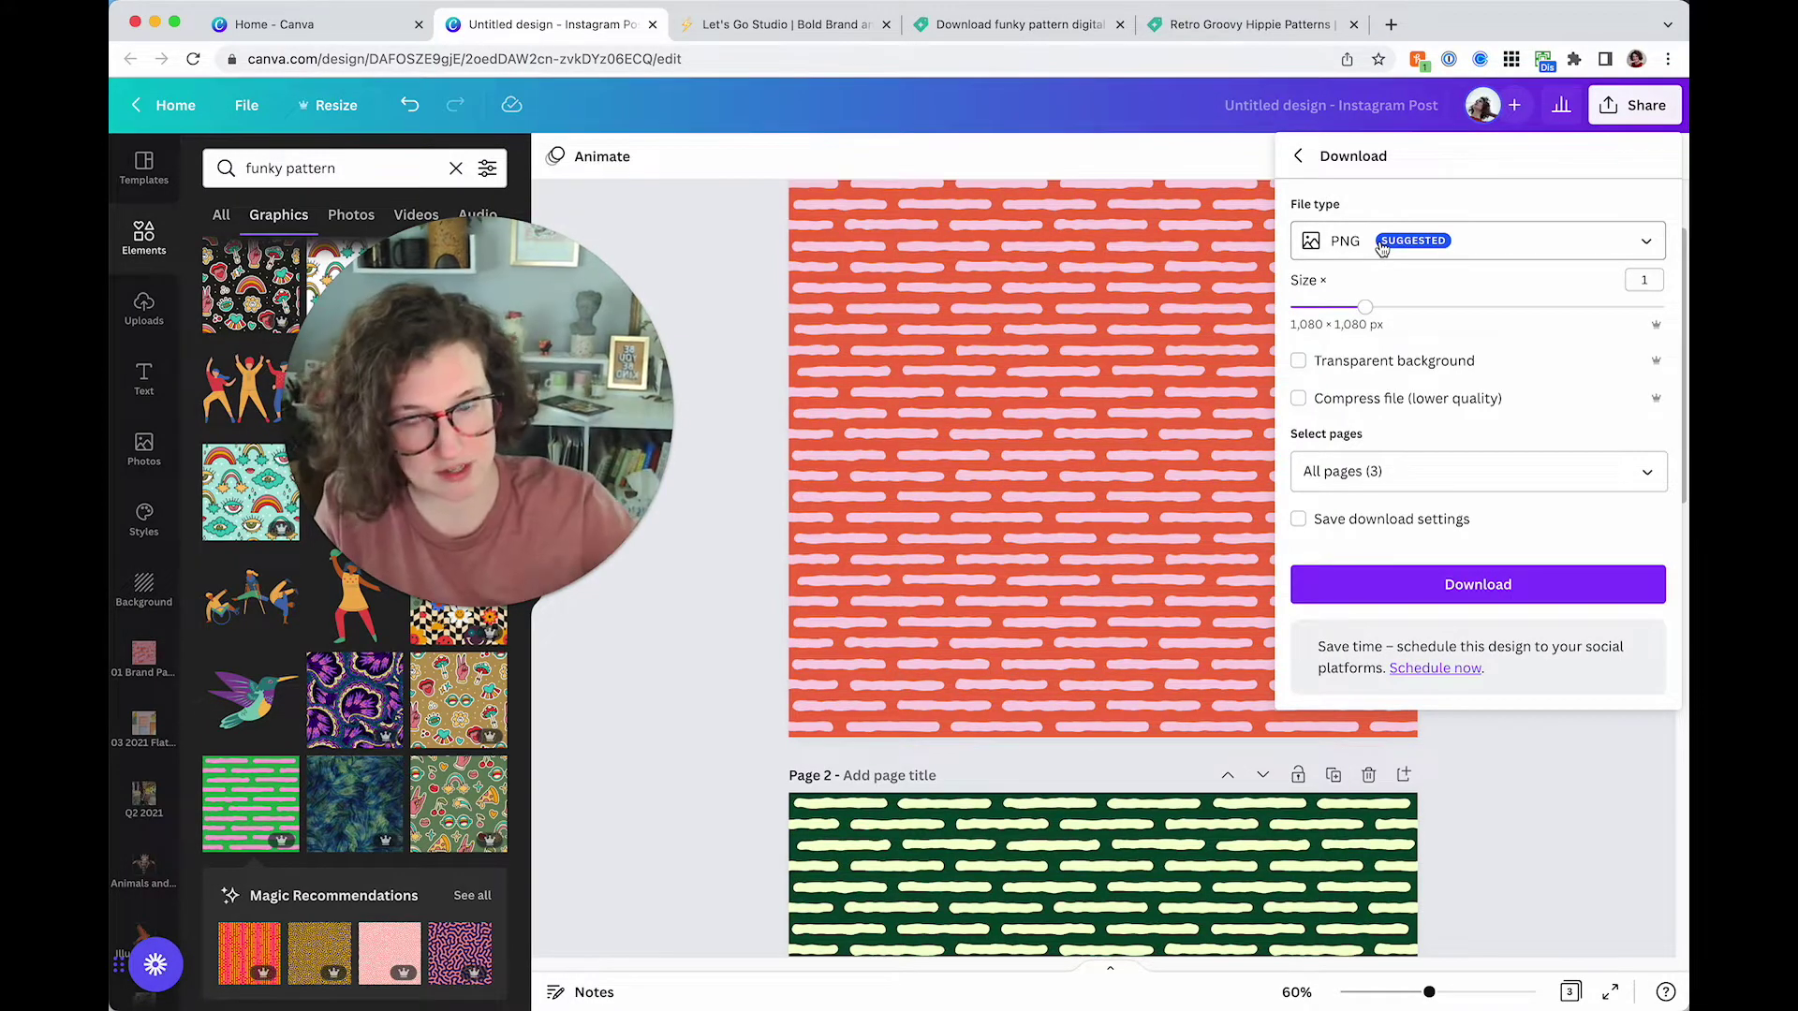
pyautogui.click(651, 789)
pyautogui.scroll(-3, 349, 759)
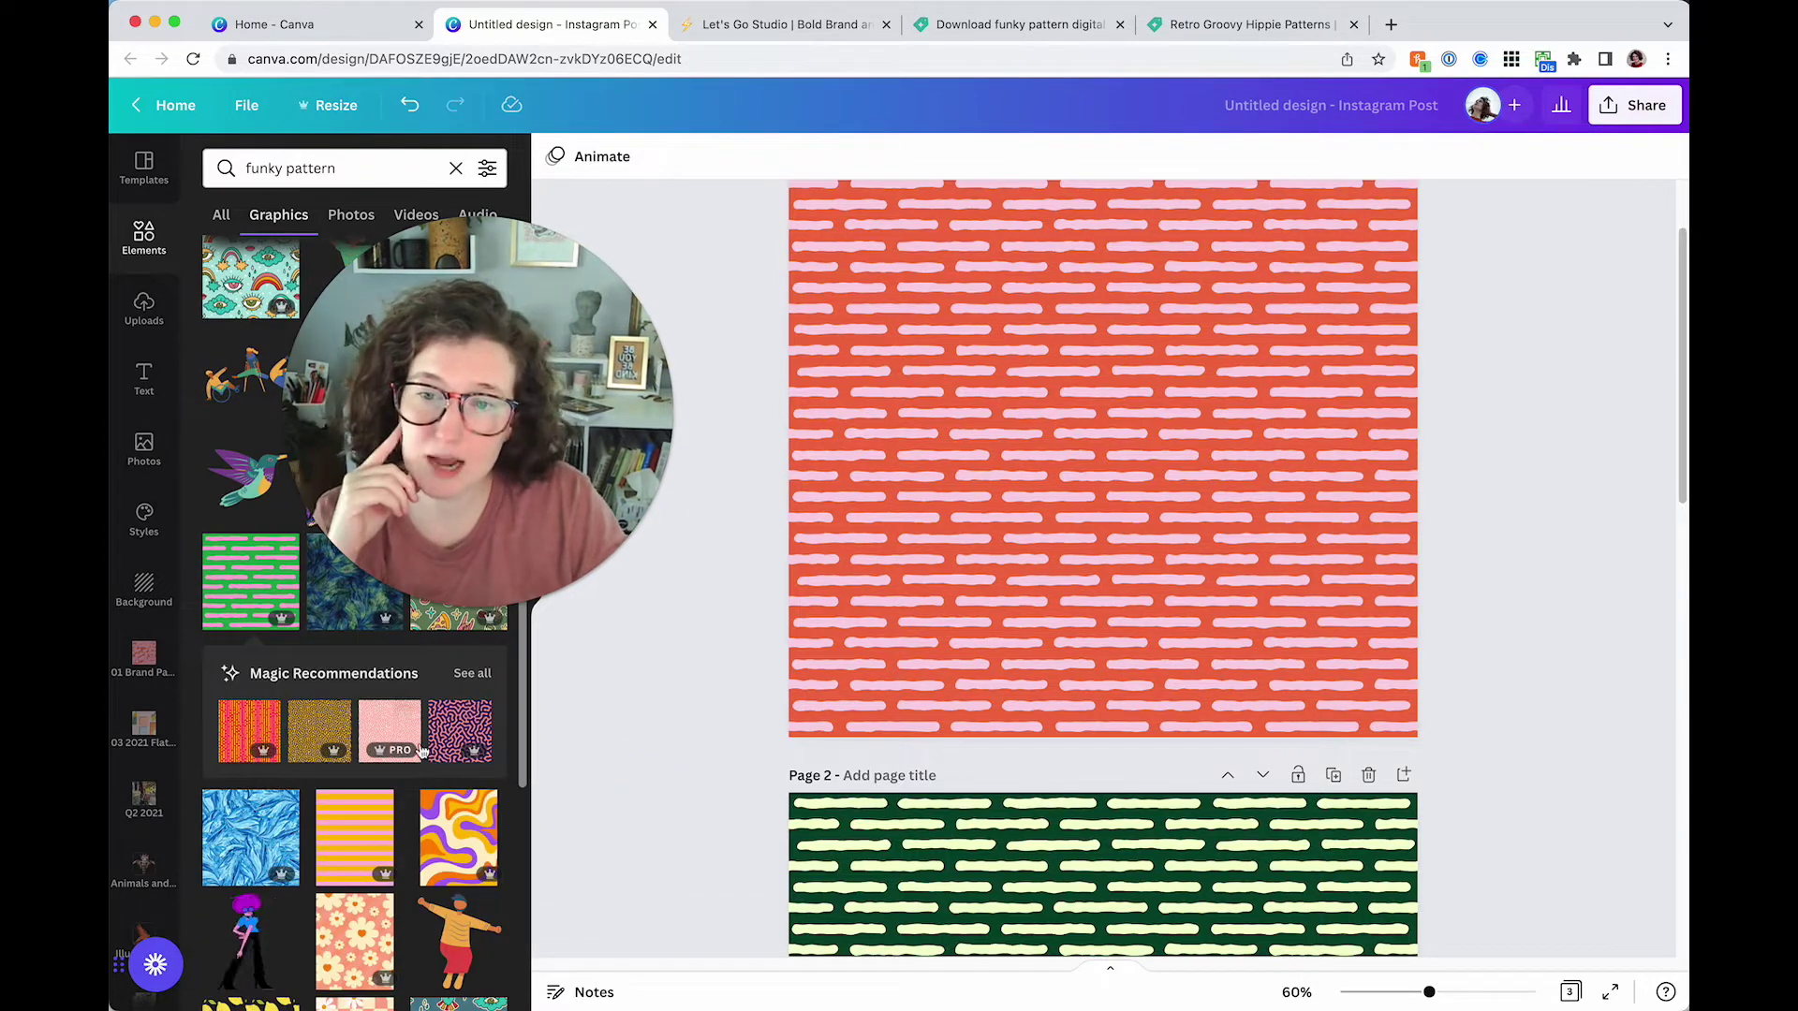
pyautogui.scroll(-5, 419, 742)
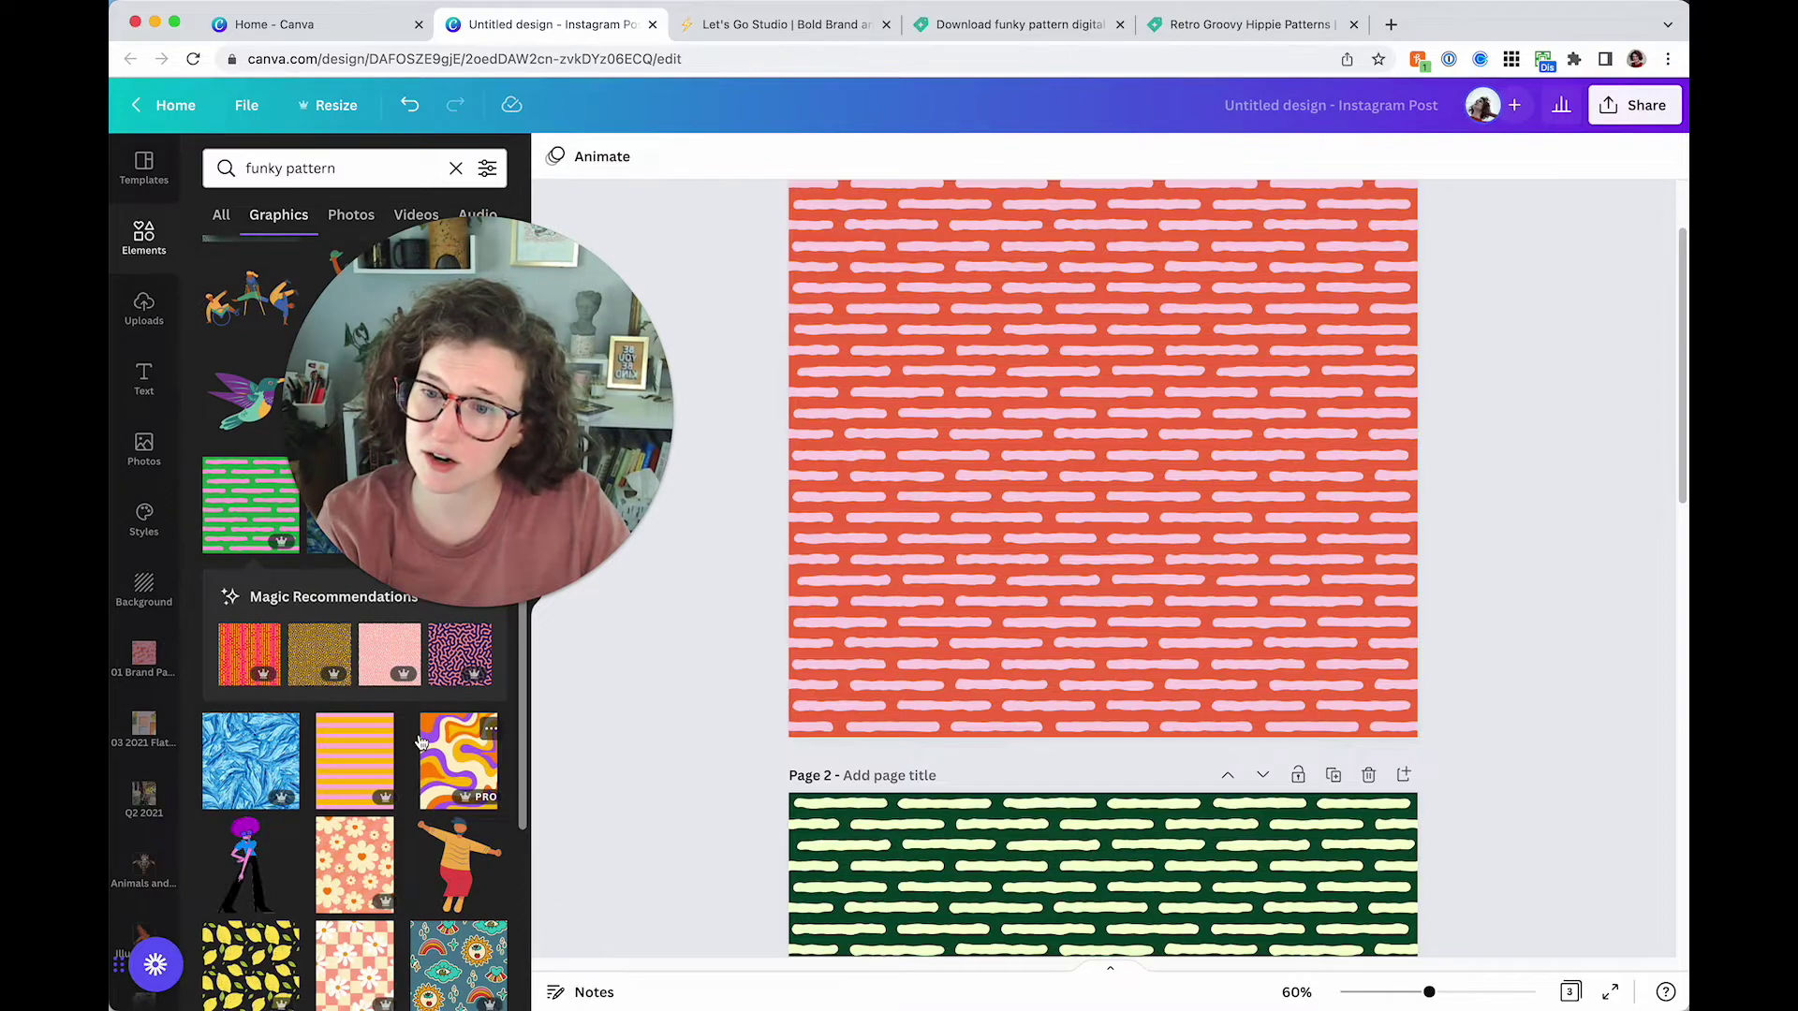
pyautogui.scroll(5, 419, 742)
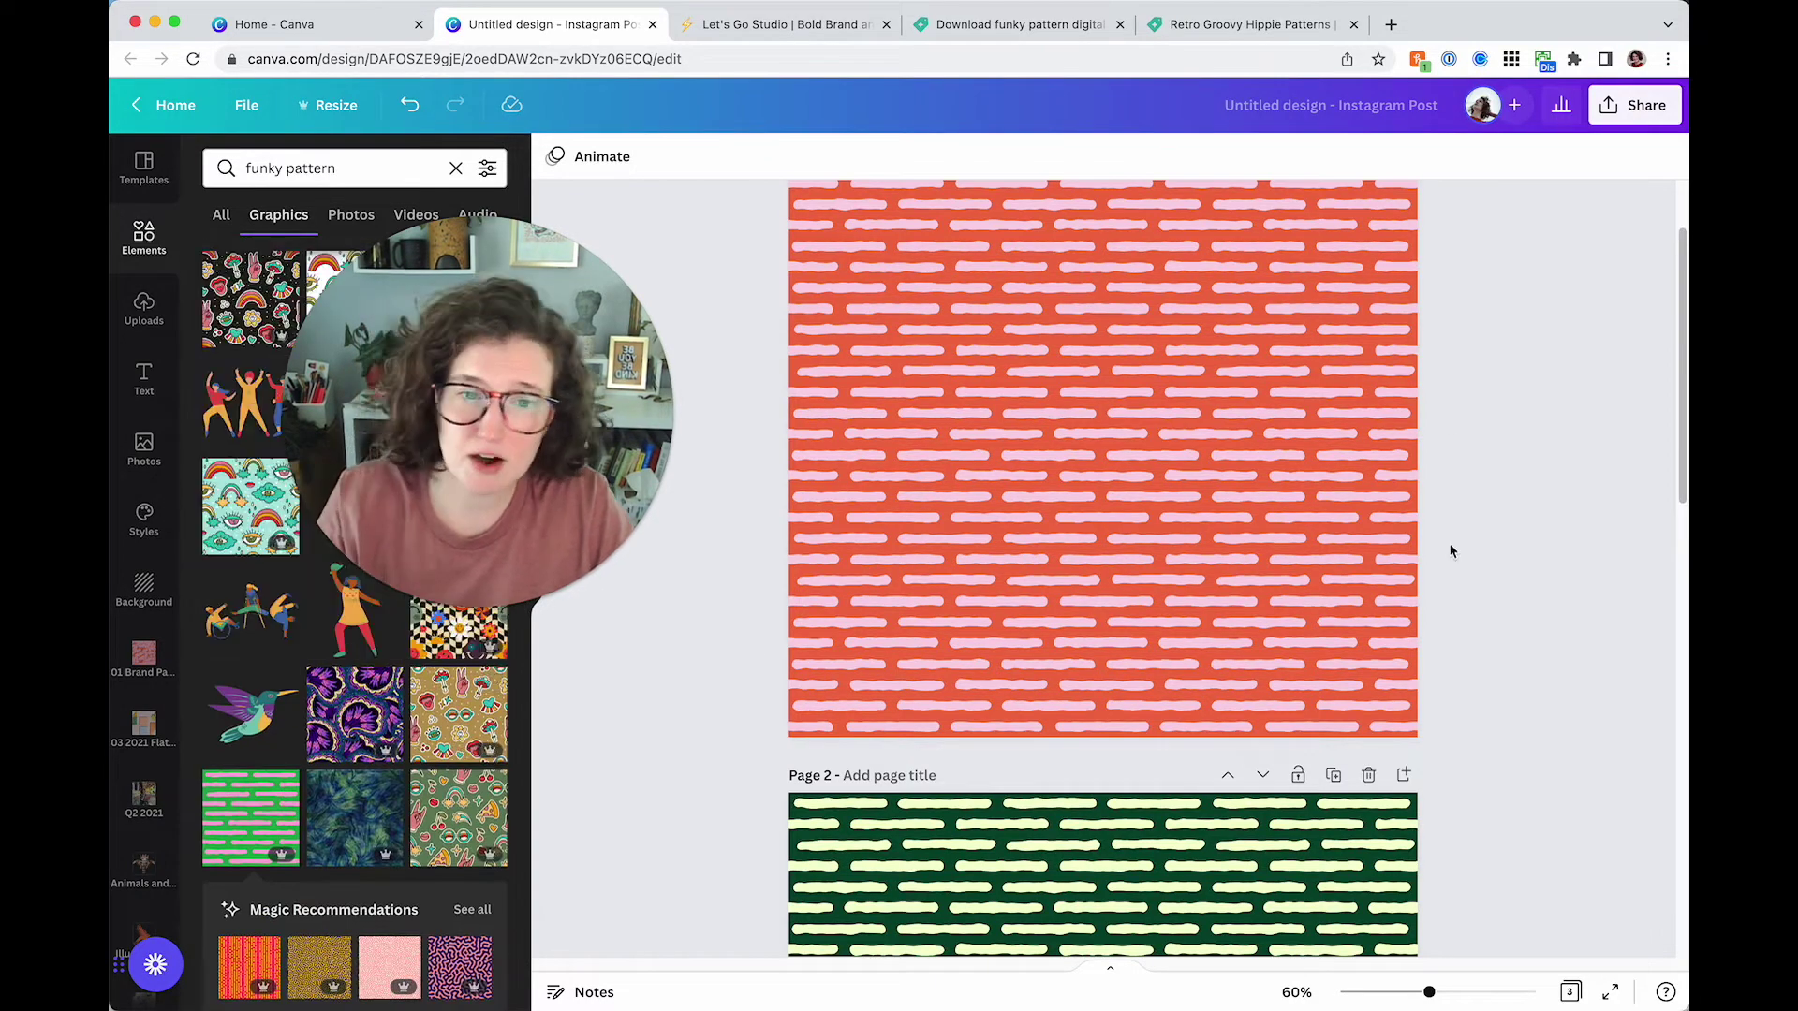
# Add a blank page after page 3 and search the graphics for "sophisticated pattern"
pyautogui.scroll(-10, 1444, 557)
pyautogui.click(1402, 216)
pyautogui.tripleClick(273, 164)
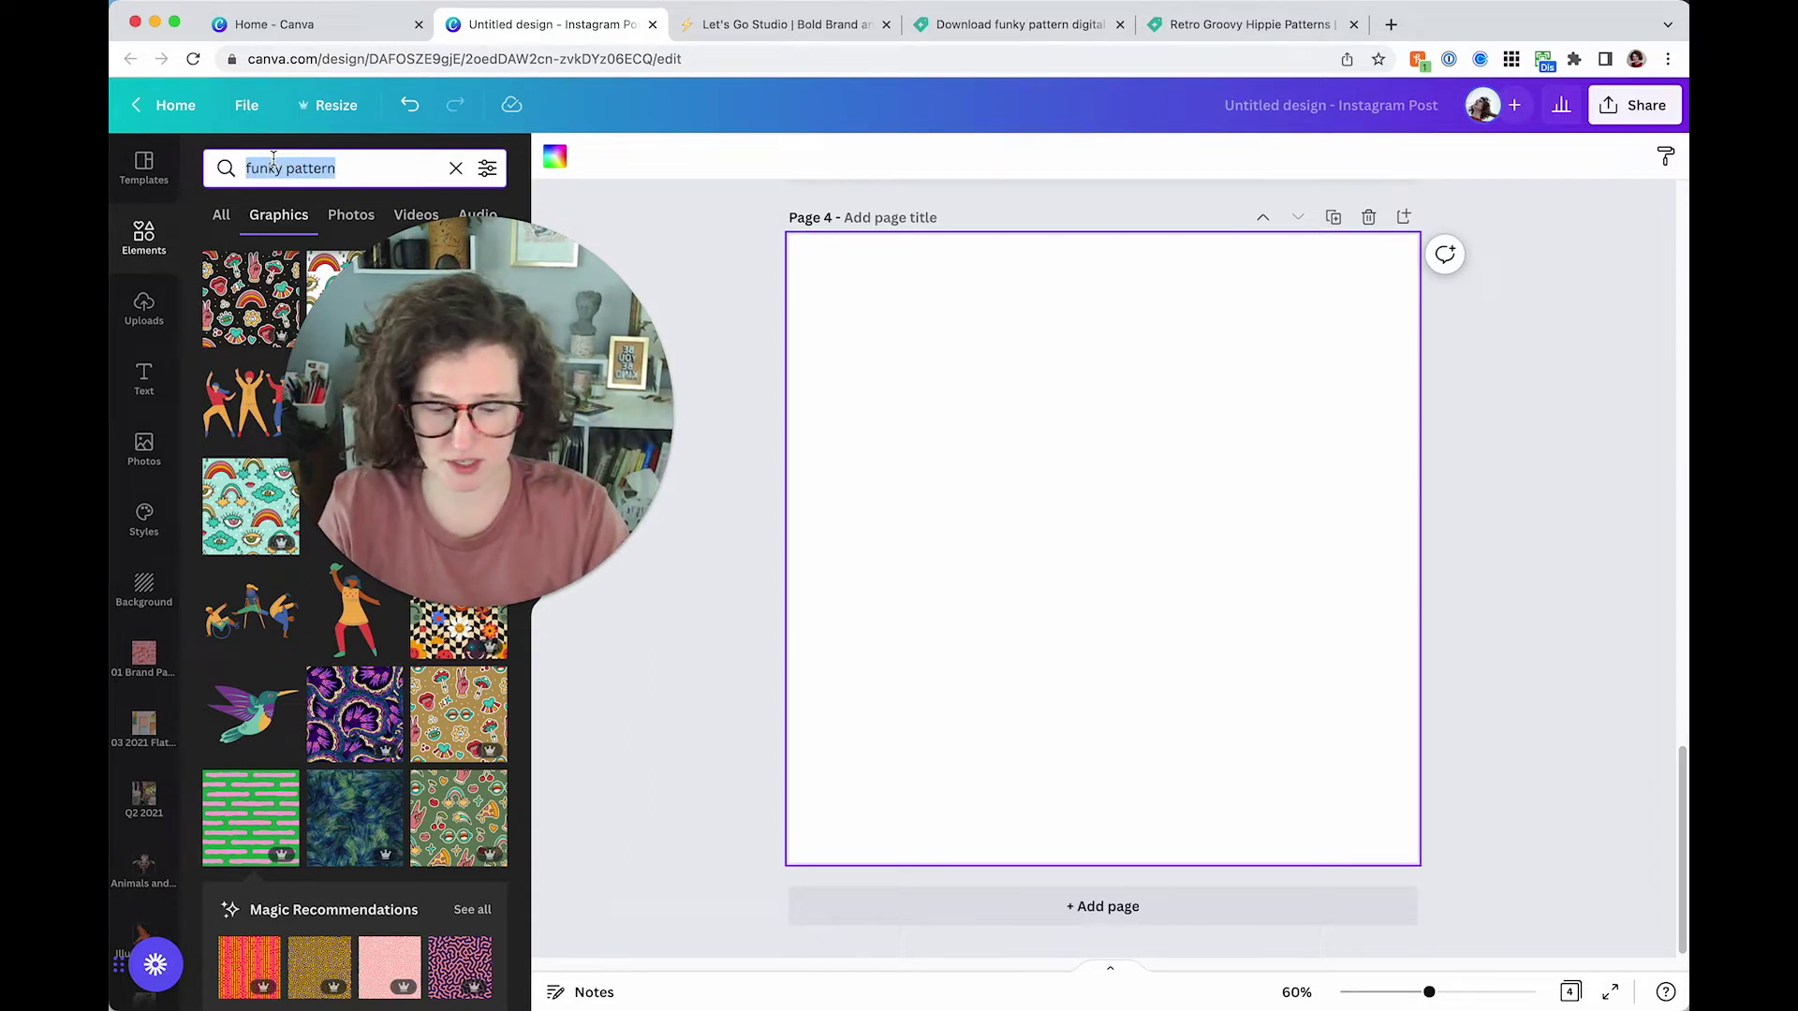
pyautogui.write('sophisticated')
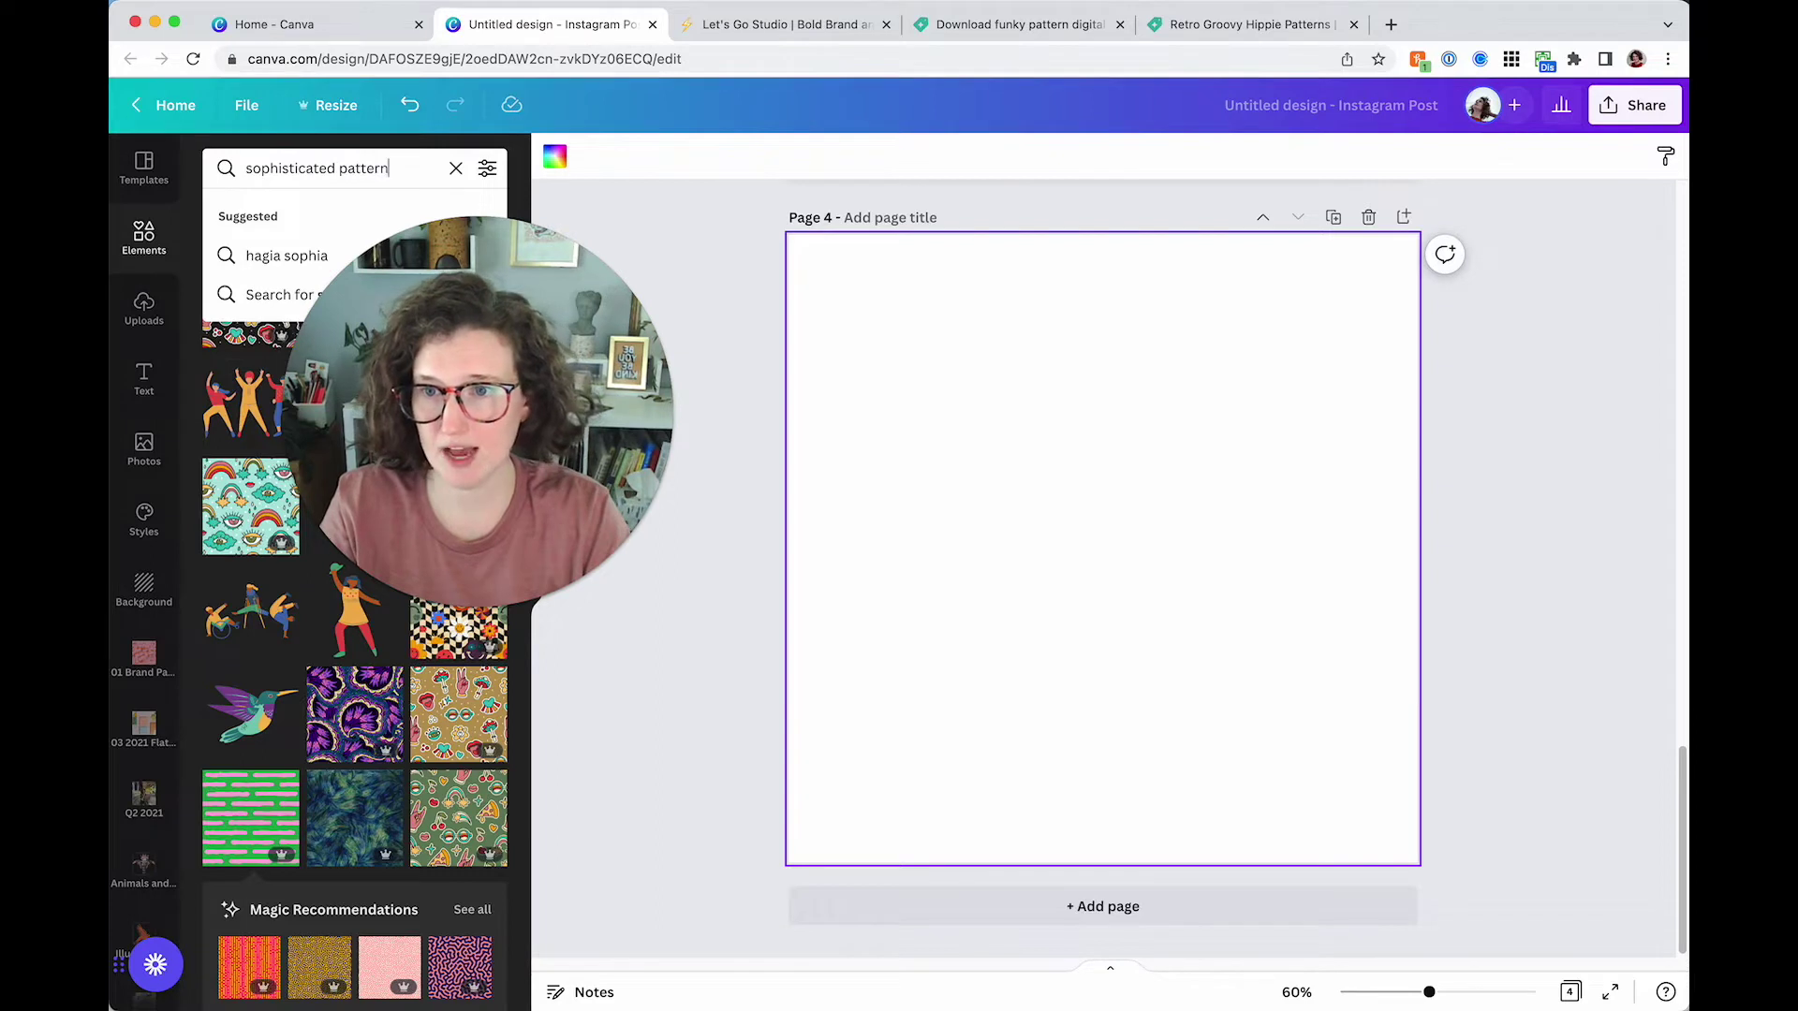
pyautogui.press('Return')
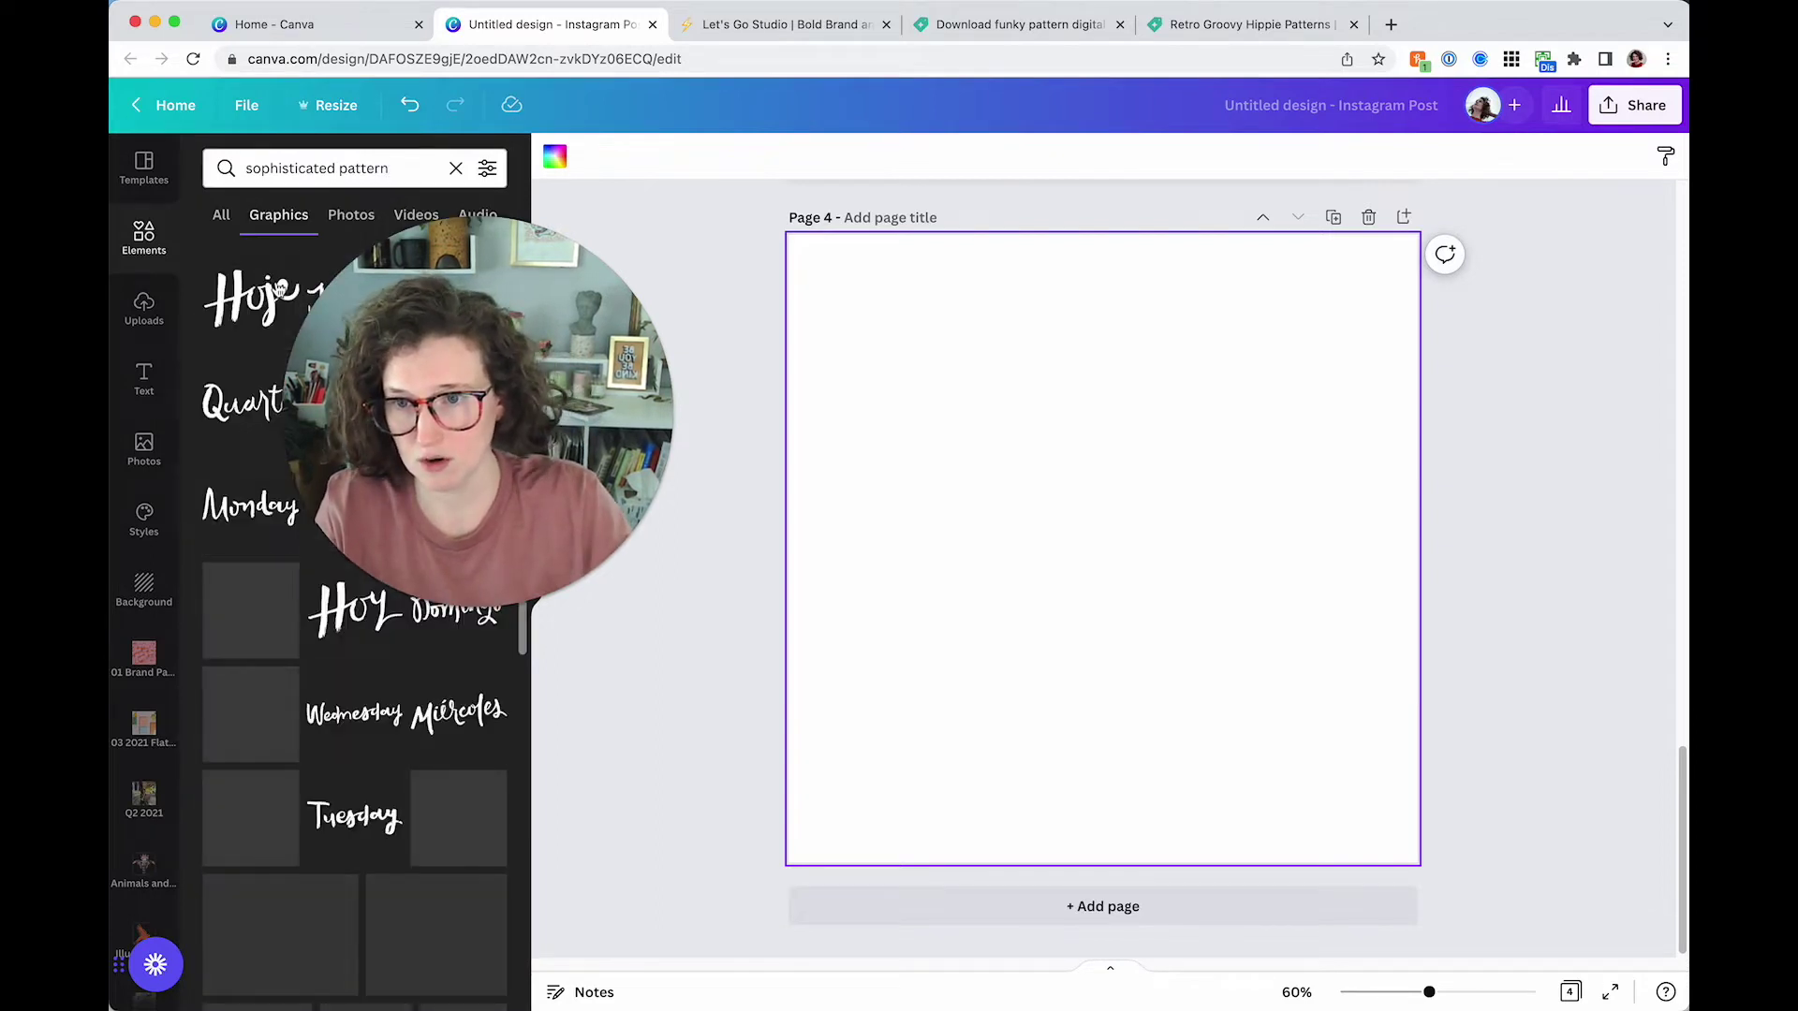
# Search the graphics for "thin line art pattern"
pyautogui.tripleClick(312, 171)
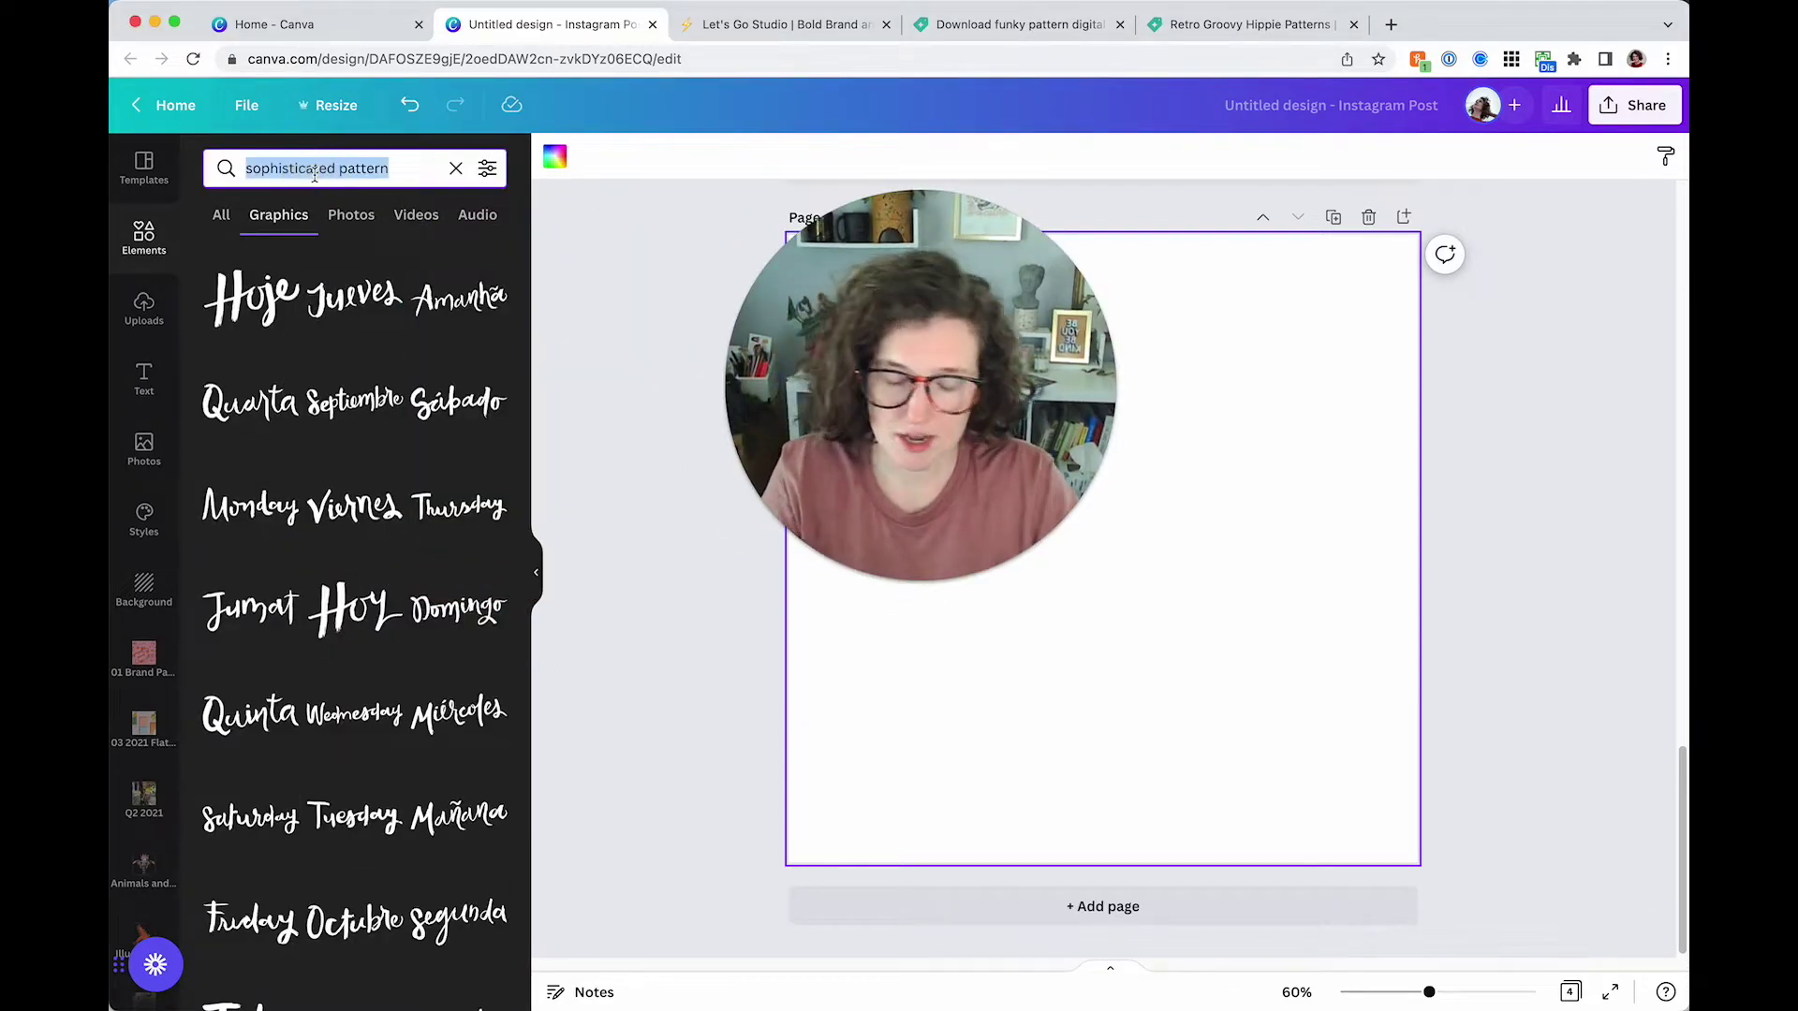
pyautogui.write('thin line art part')
pyautogui.write('ern')
pyautogui.press('Return')
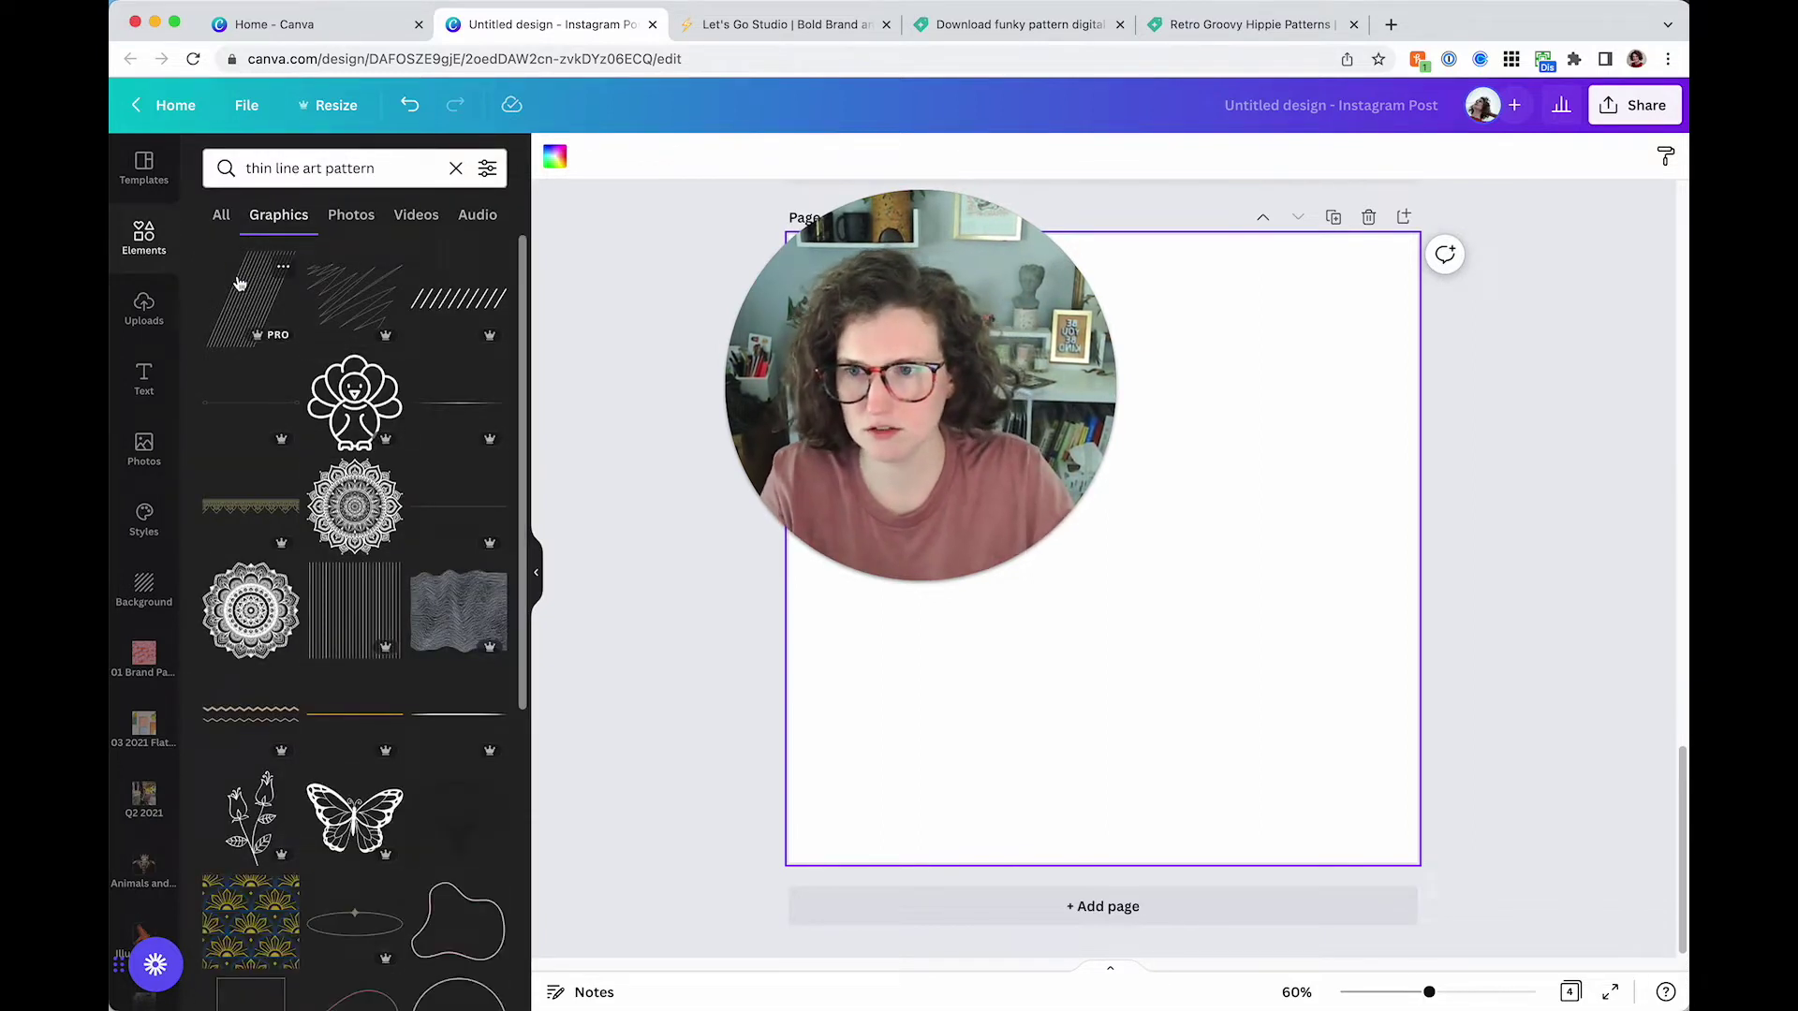
# Try out the slanted thin-line graphic and the wavy line texture on page 4, deleting each one
pyautogui.click(250, 298)
pyautogui.press('Delete')
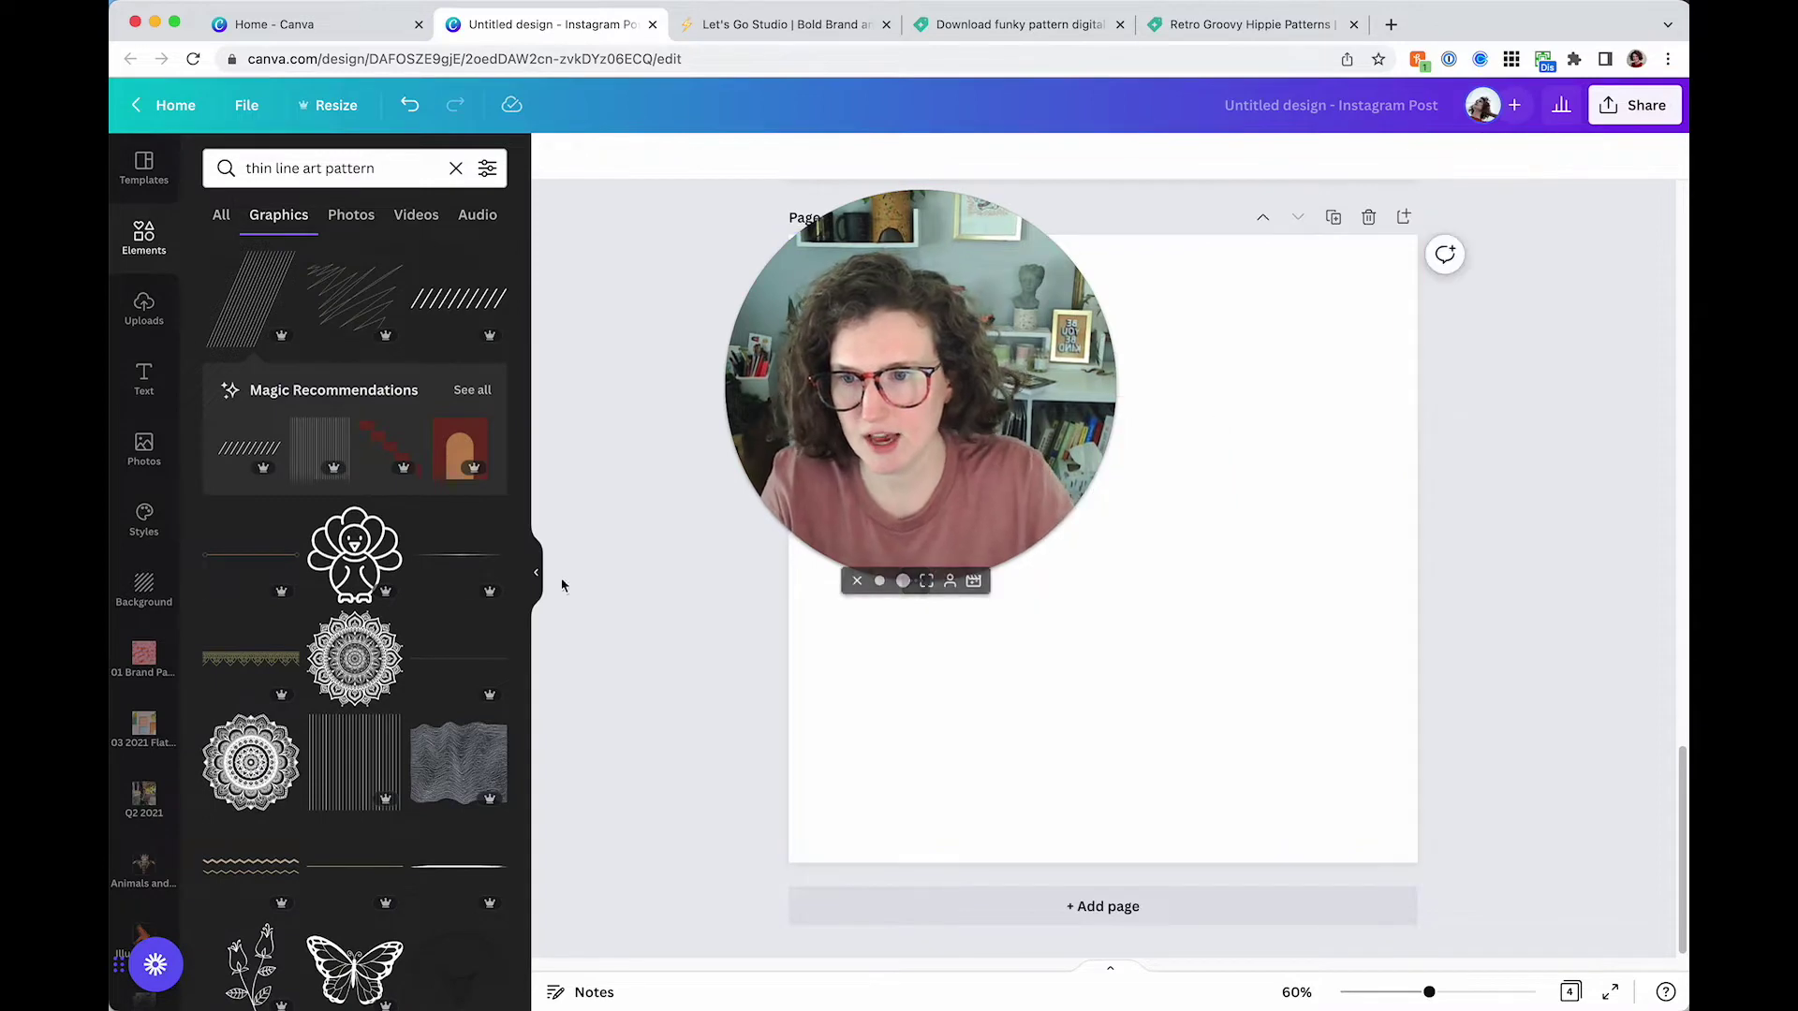
pyautogui.scroll(-3, 356, 365)
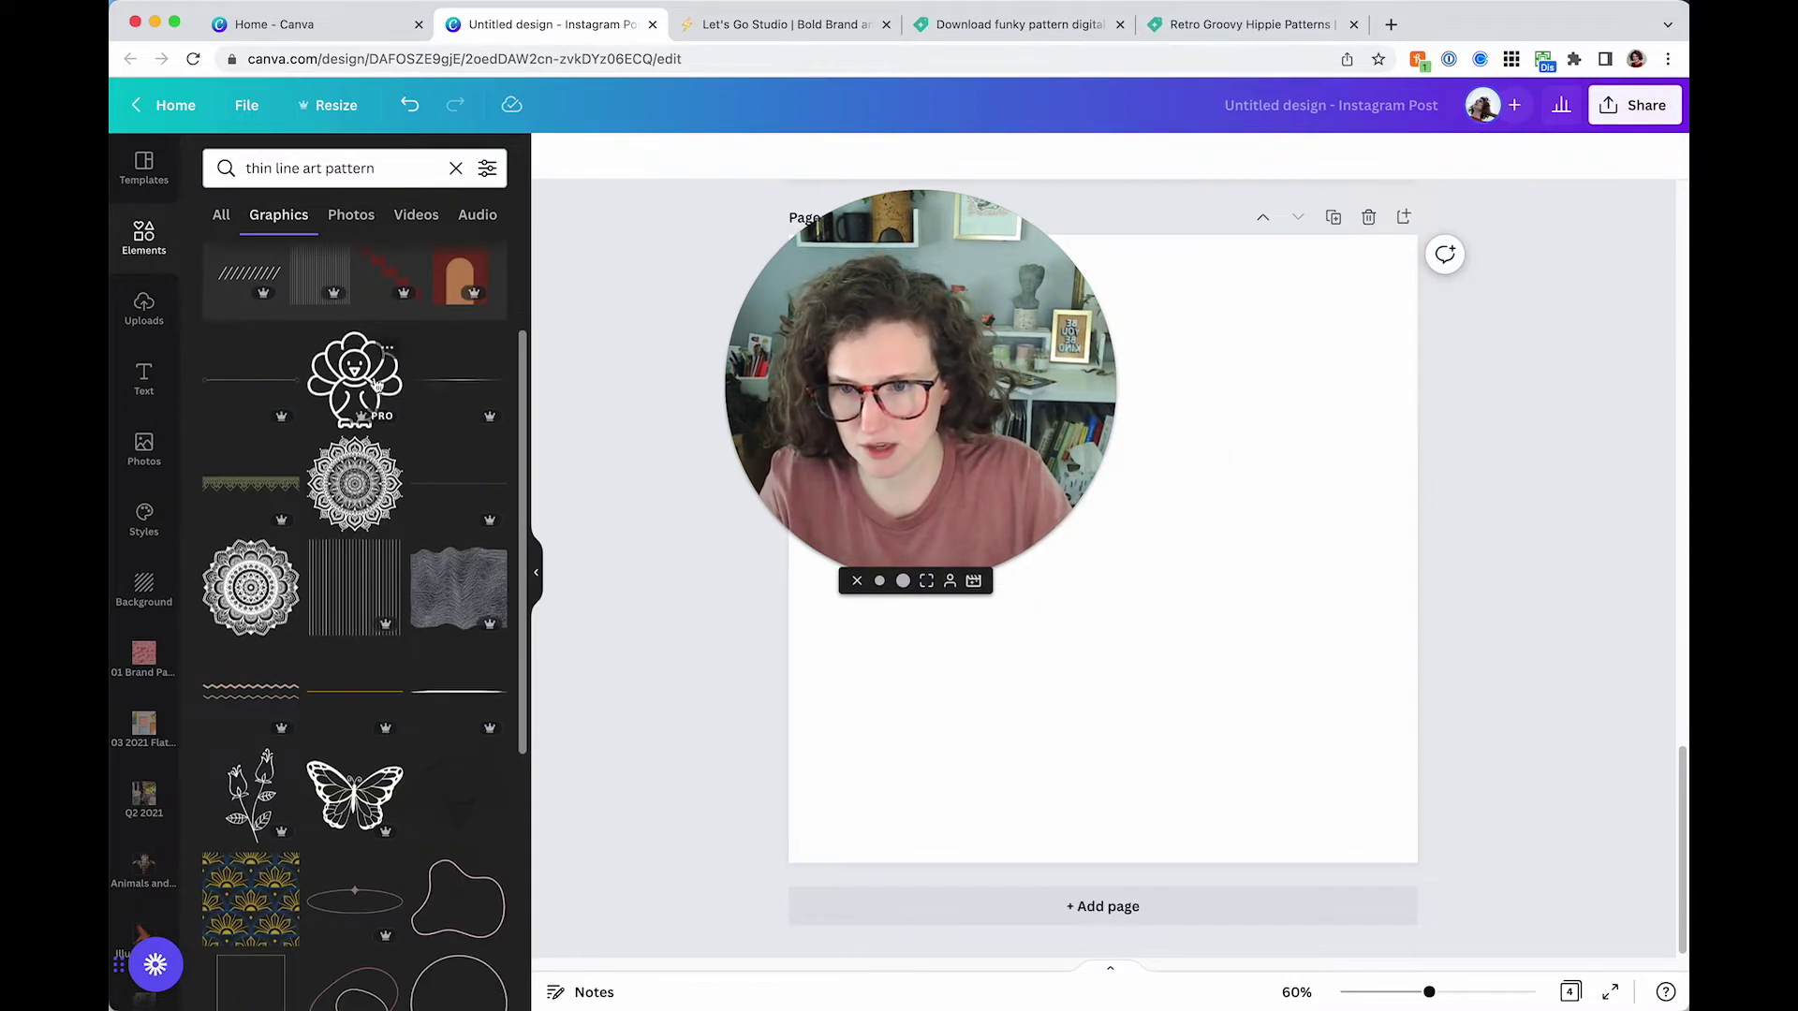
pyautogui.click(445, 590)
pyautogui.press('Delete')
pyautogui.scroll(-1, 419, 741)
pyautogui.scroll(2, 419, 741)
# Search the graphics for "geometric pattern" and add the cube outline pattern to page 4
pyautogui.tripleClick(302, 178)
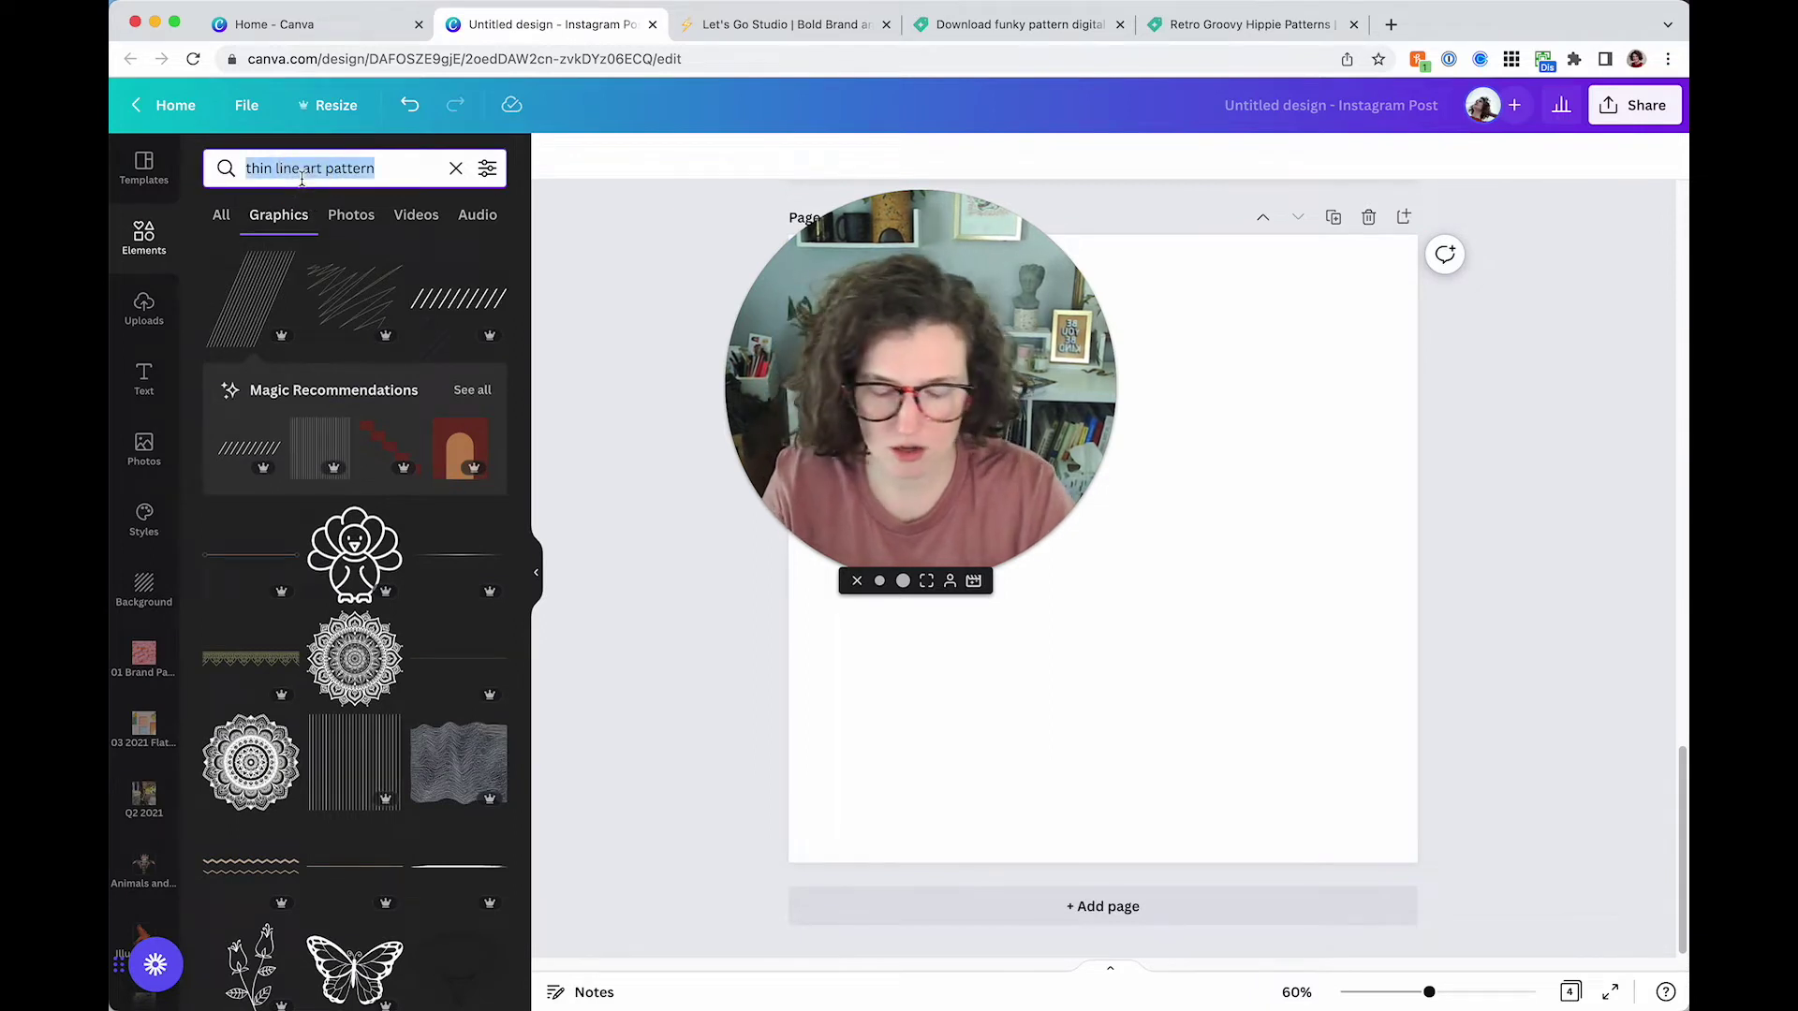
pyautogui.write('geometric patter')
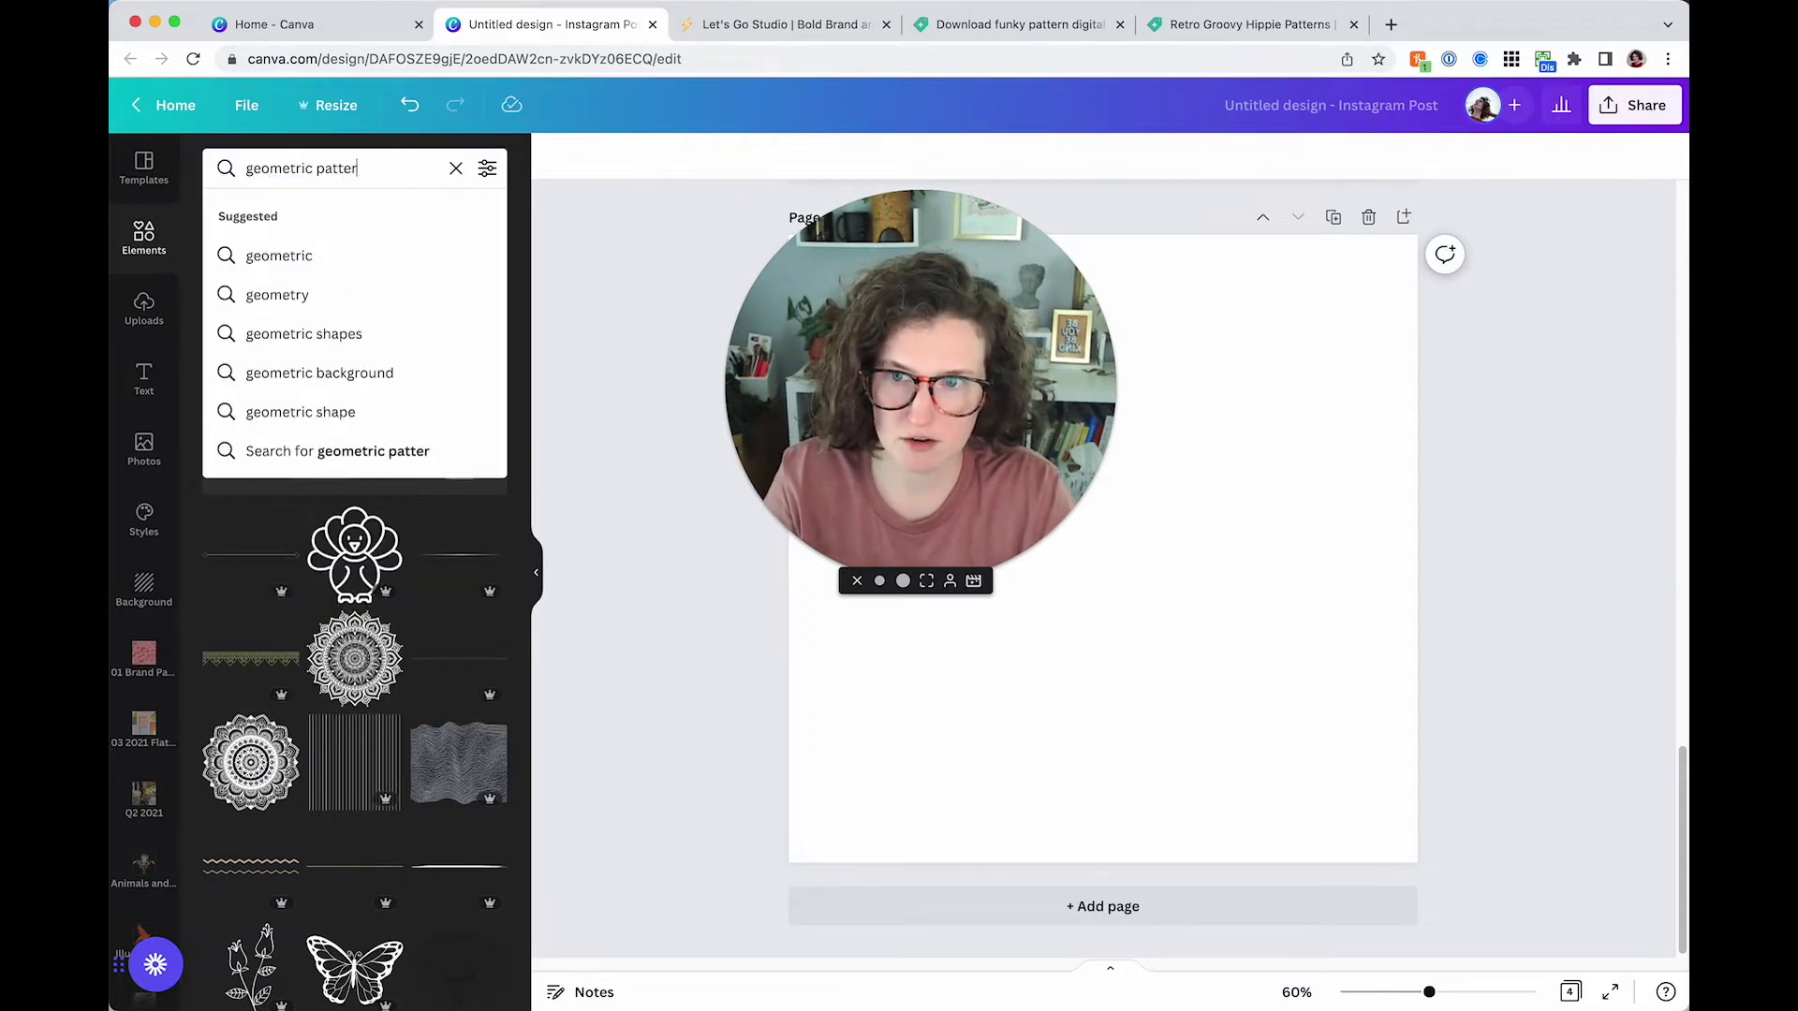
pyautogui.write('n')
pyautogui.press('Return')
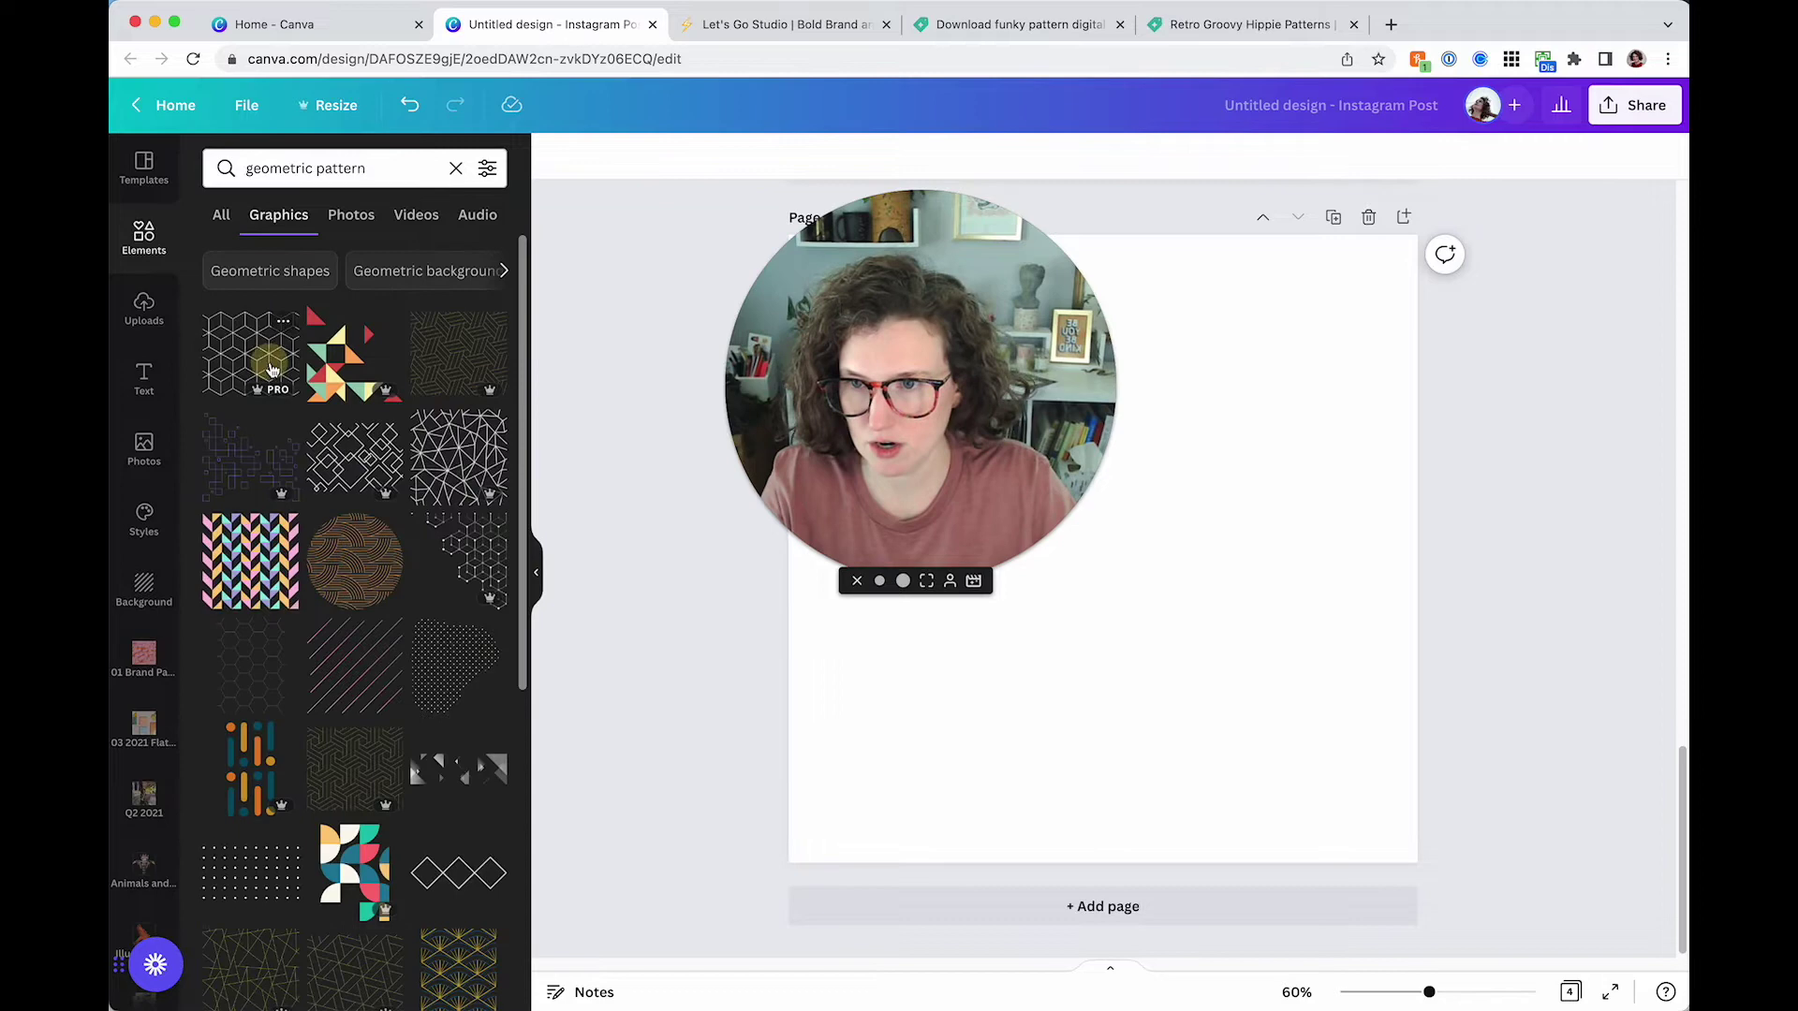
pyautogui.click(270, 368)
# Duplicate the cube pattern and line up the copies edge to edge in a row across the page
pyautogui.moveTo(1155, 633); pyautogui.dragTo(1150, 713)
pyautogui.hotkey('ctrl', 'd')
pyautogui.click(1206, 607)
pyautogui.click(1206, 607)
pyautogui.hotkey('ctrl', 'd')
pyautogui.moveTo(1385, 674); pyautogui.dragTo(1364, 674)
pyautogui.click(885, 719)
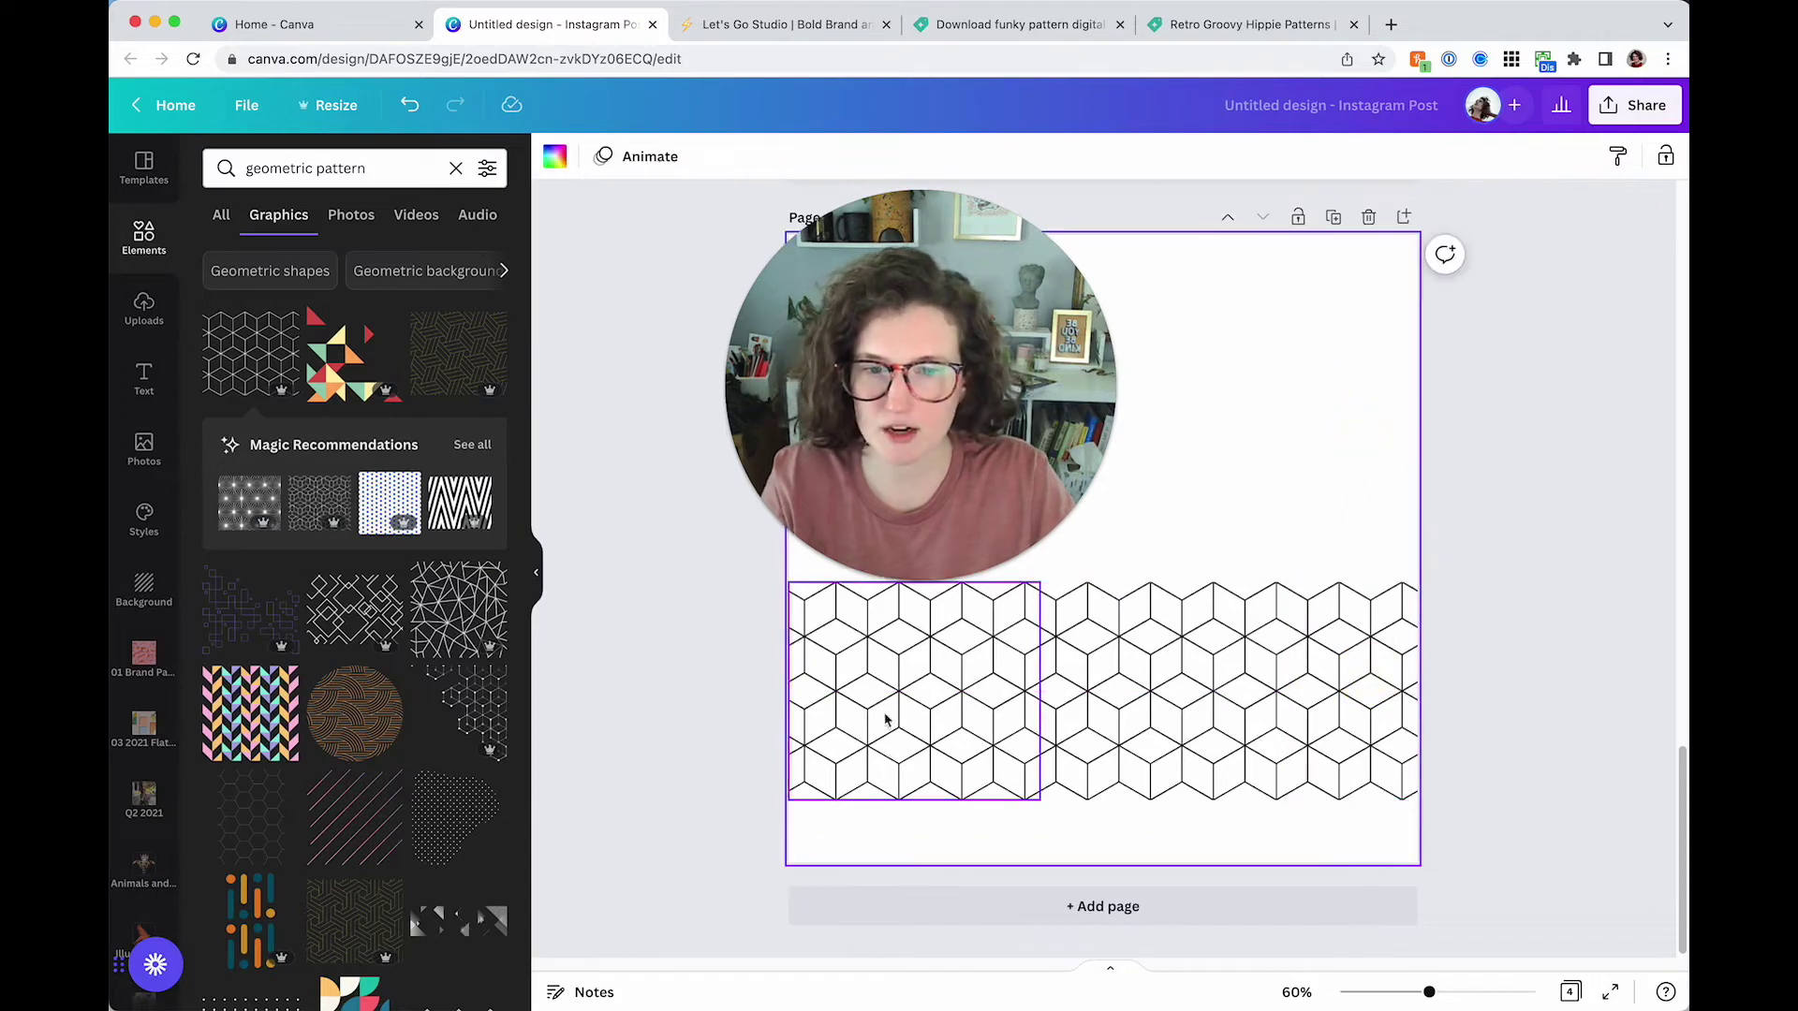
pyautogui.hotkey('ctrl', 'd')
pyautogui.moveTo(886, 719); pyautogui.dragTo(1364, 734)
pyautogui.hotkey('ctrl', 'z')
pyautogui.hotkey('ctrl', 'z')
# Recolor the leftmost cube pattern tile's lines with the brand kit's orange-red
pyautogui.click(554, 156)
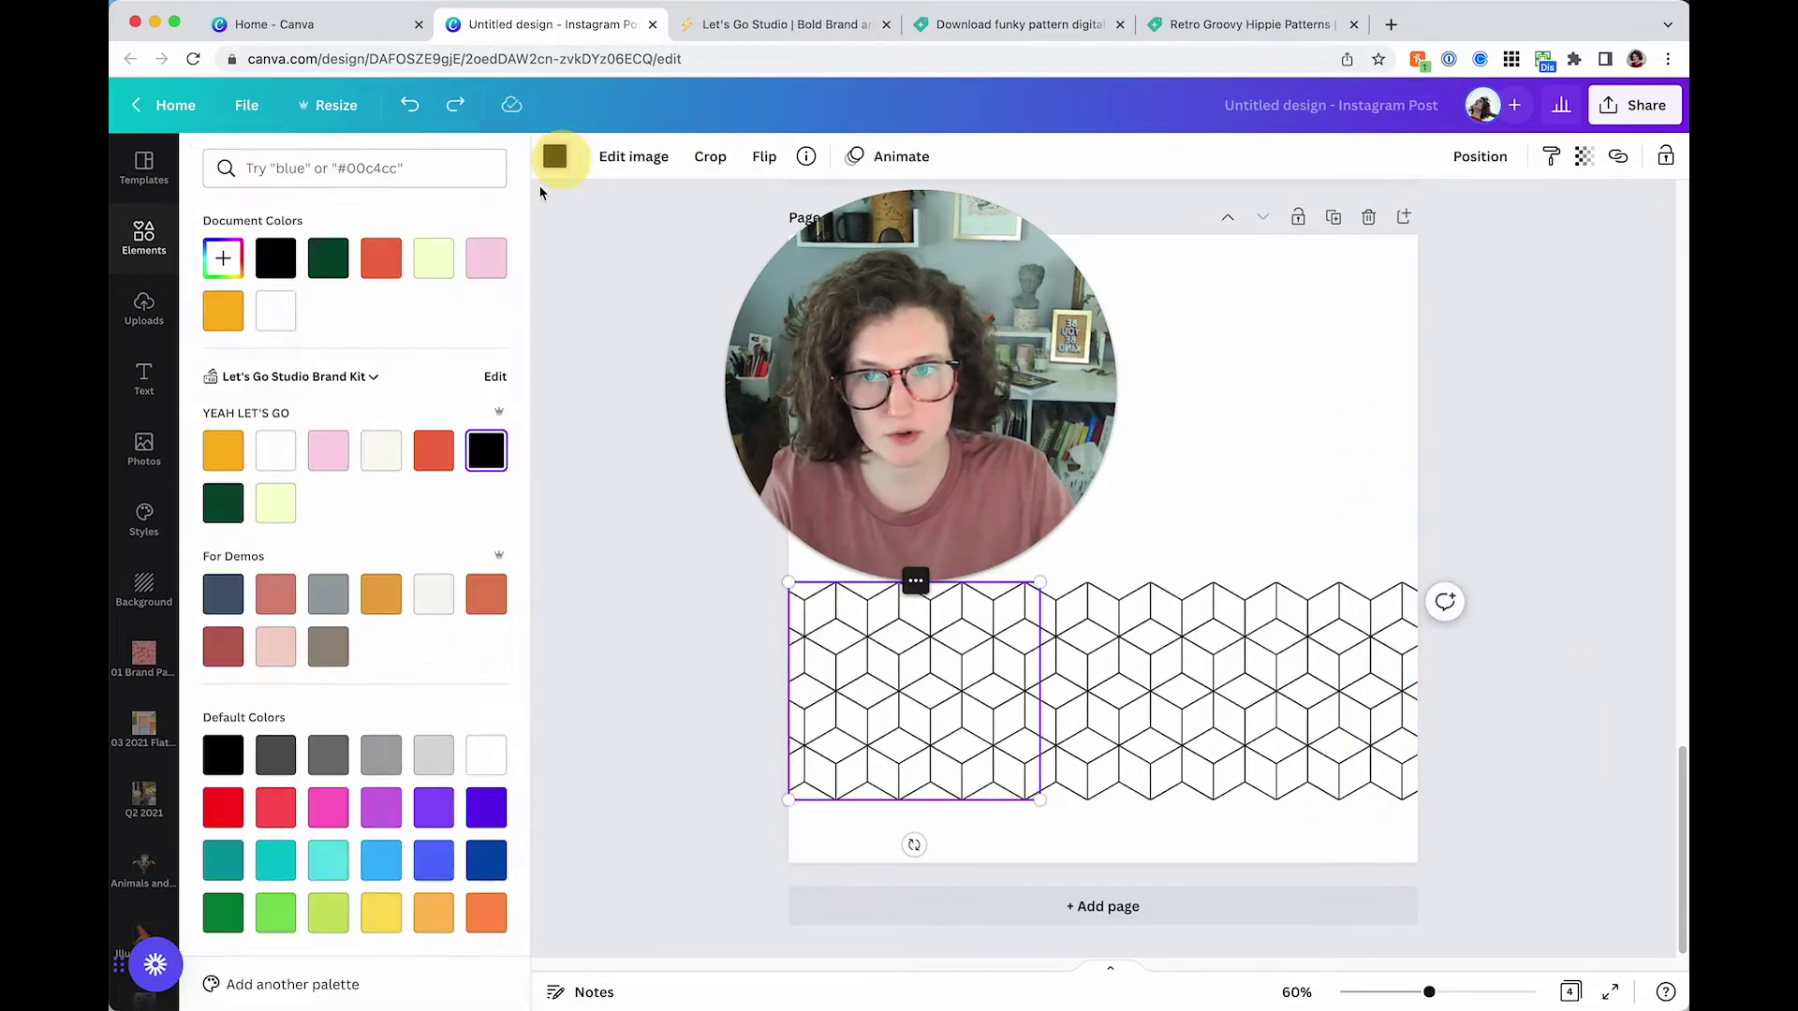
pyautogui.click(434, 450)
pyautogui.click(630, 698)
pyautogui.click(957, 666)
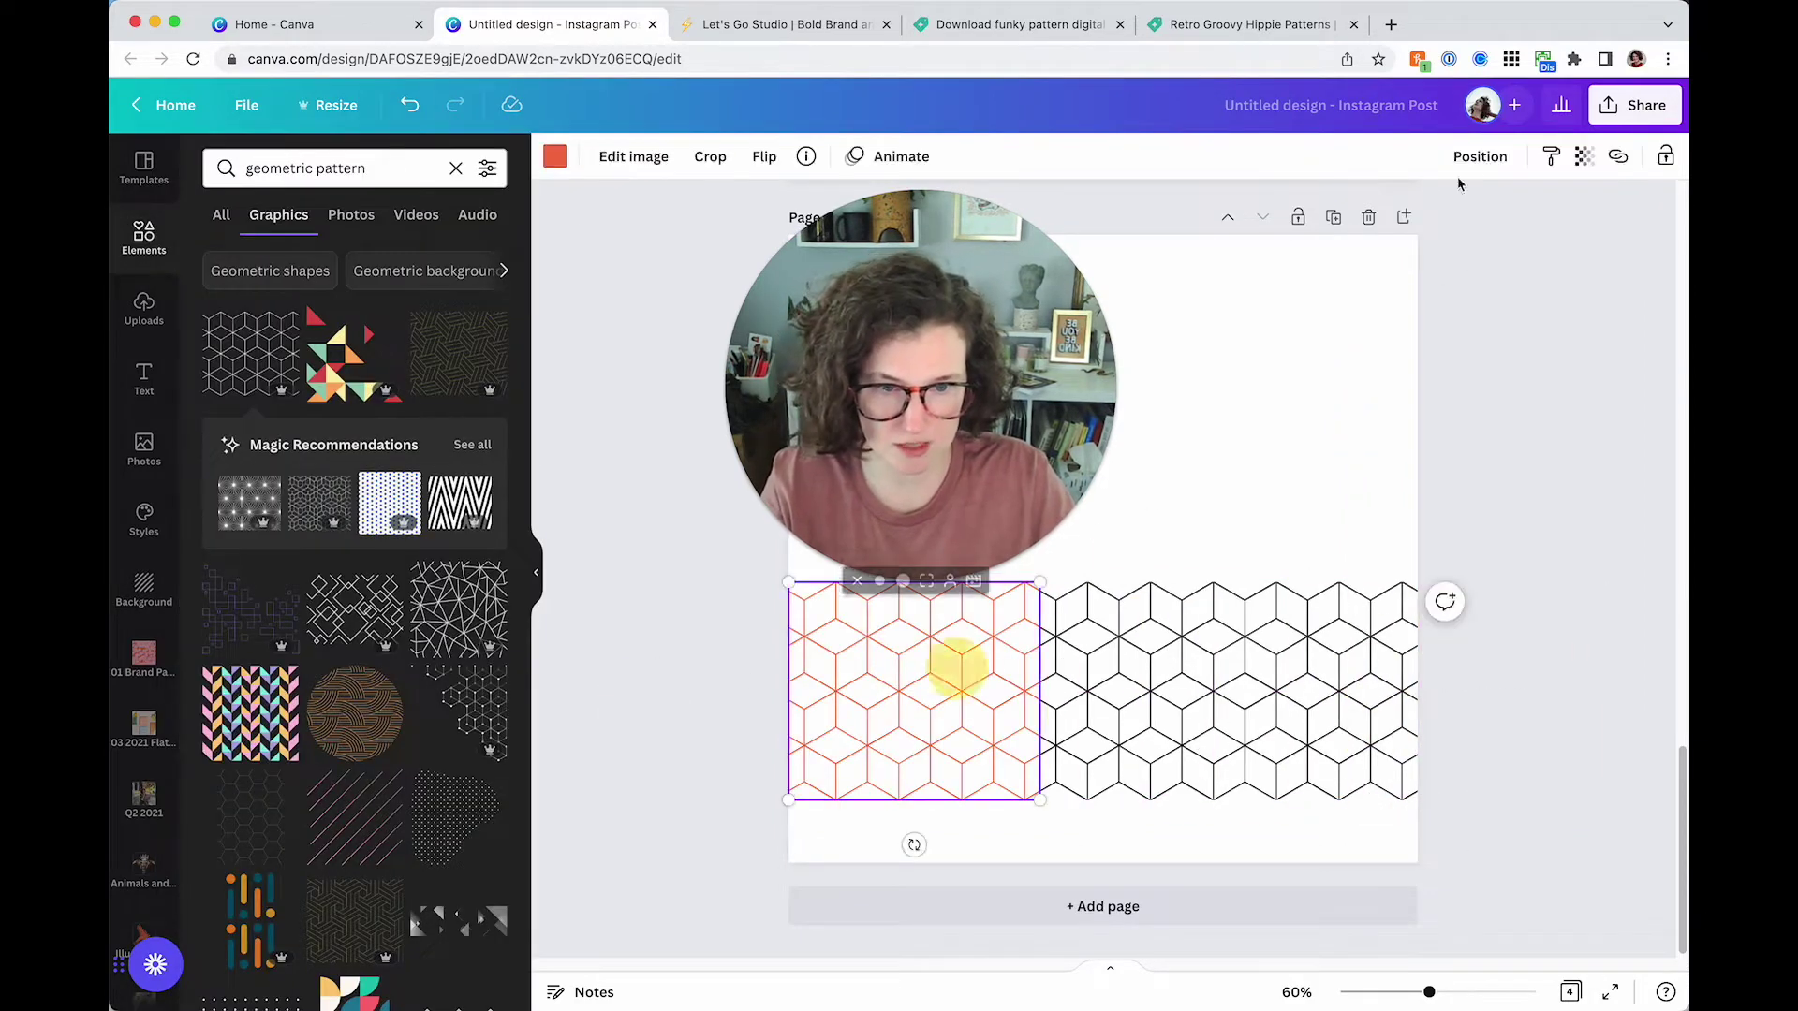
# Recolor the remaining black cube pattern tiles on page 4 with the same orange-red
pyautogui.click(1380, 655)
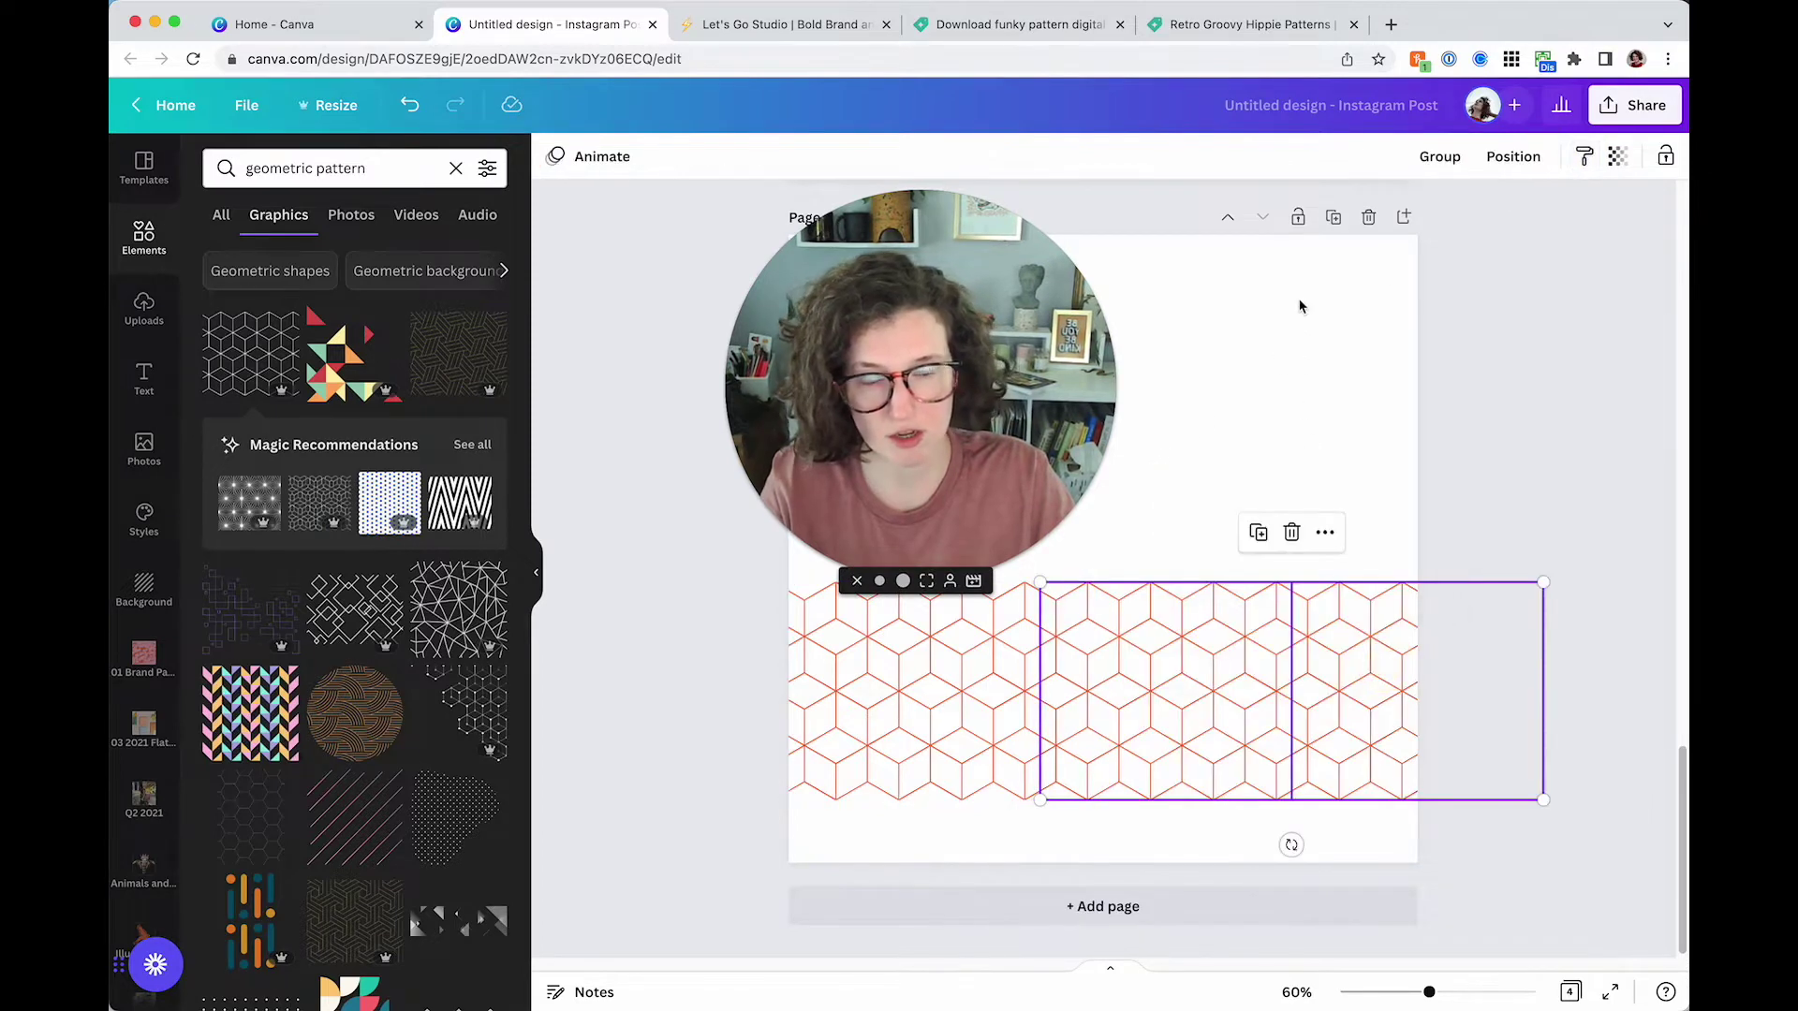
pyautogui.click(1298, 299)
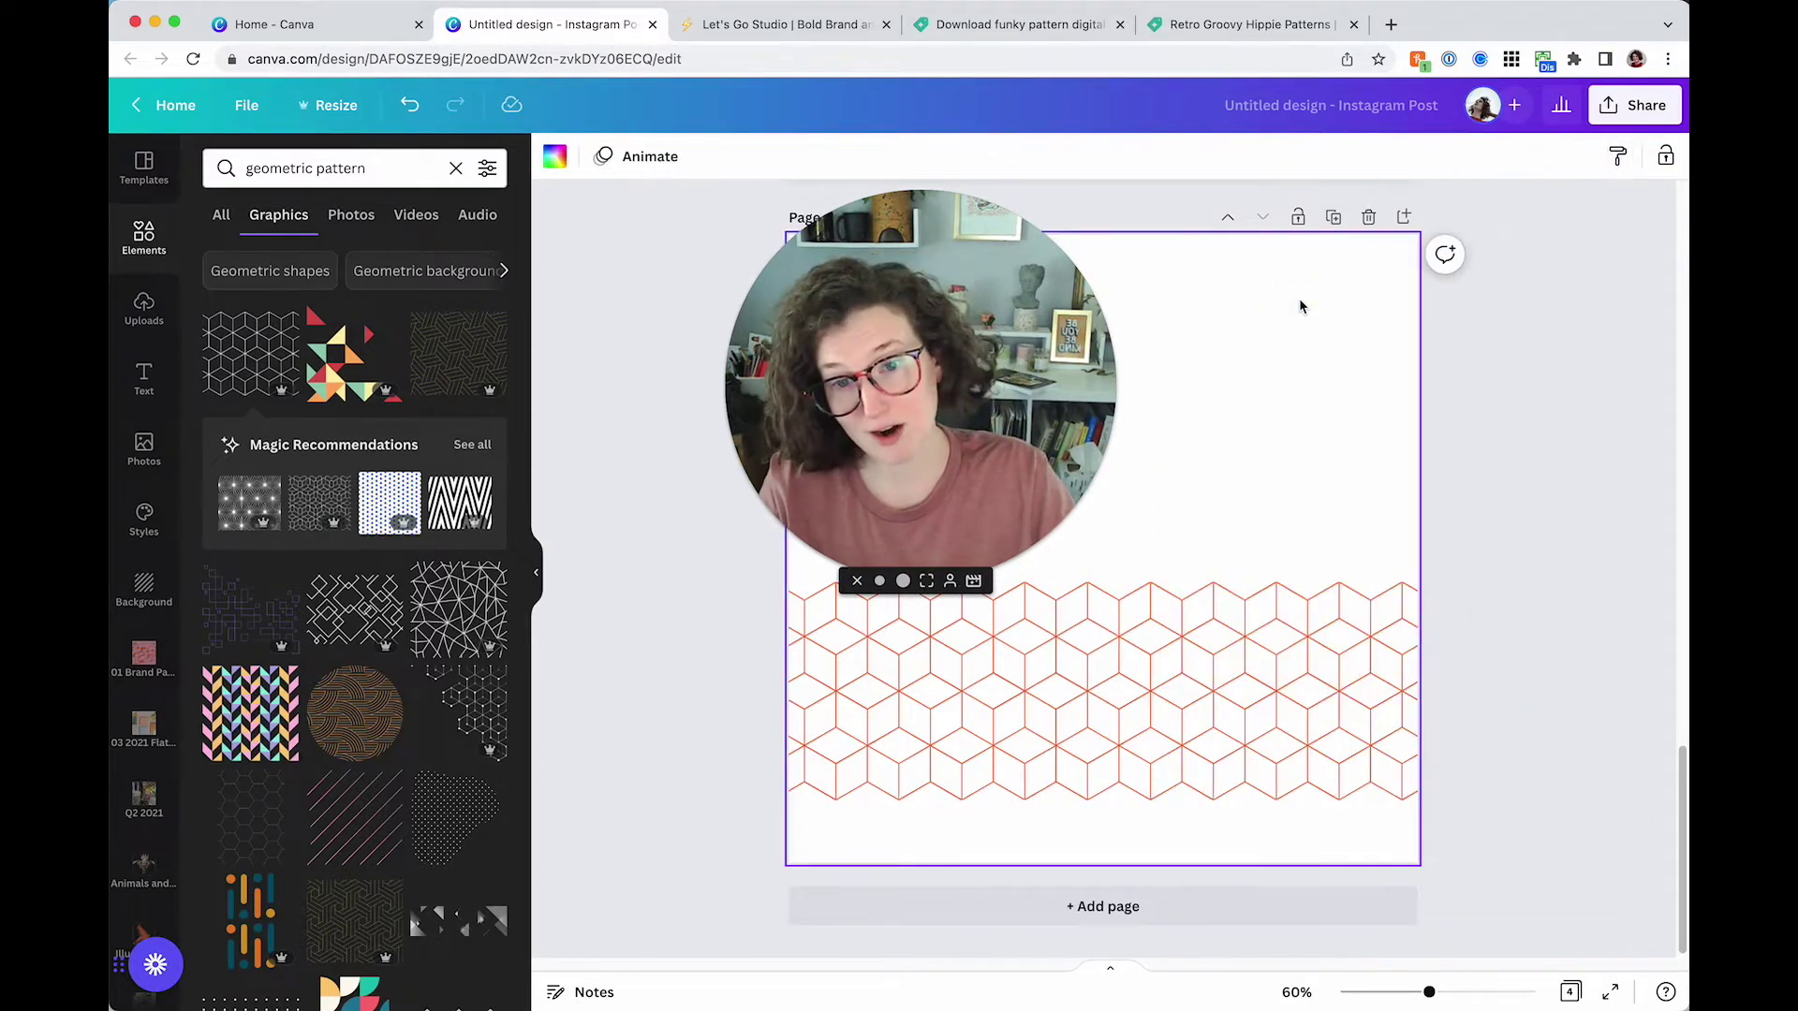
# Add the dotted blob graphic from the geometric pattern results and place it above the cube pattern row
pyautogui.click(456, 819)
pyautogui.moveTo(1141, 536); pyautogui.dragTo(1301, 433)
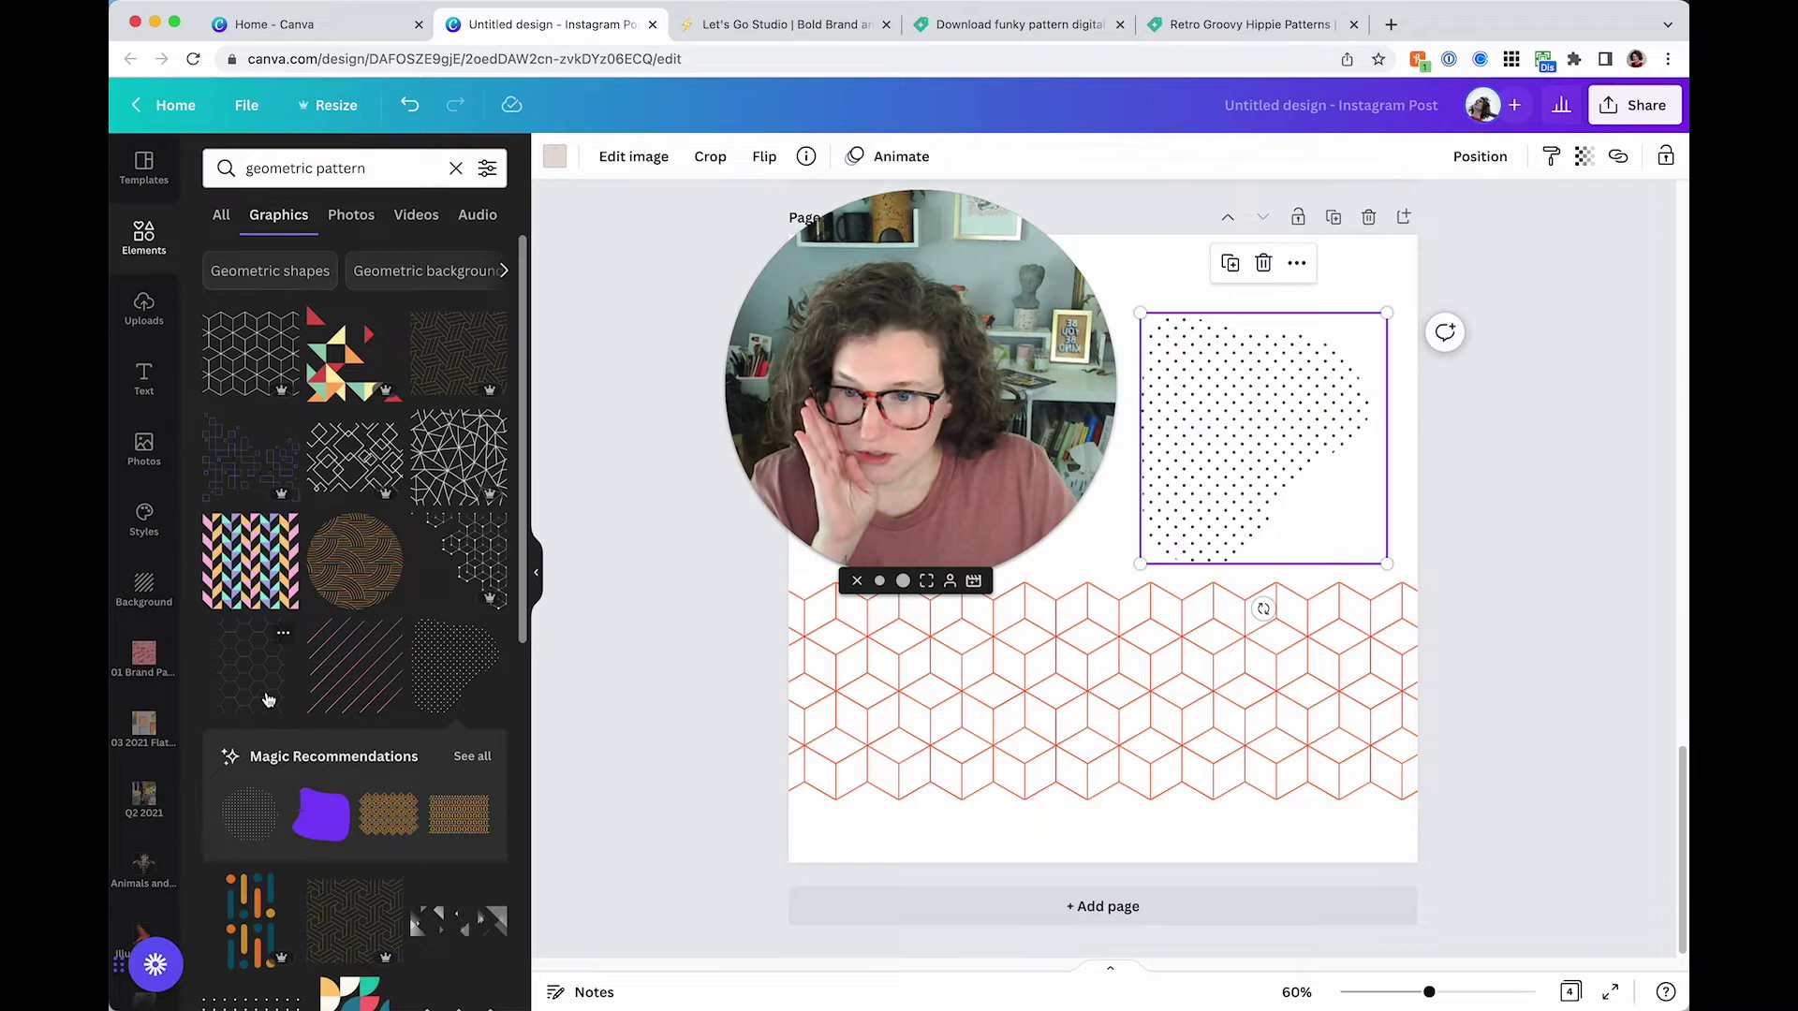
pyautogui.scroll(-3, 252, 697)
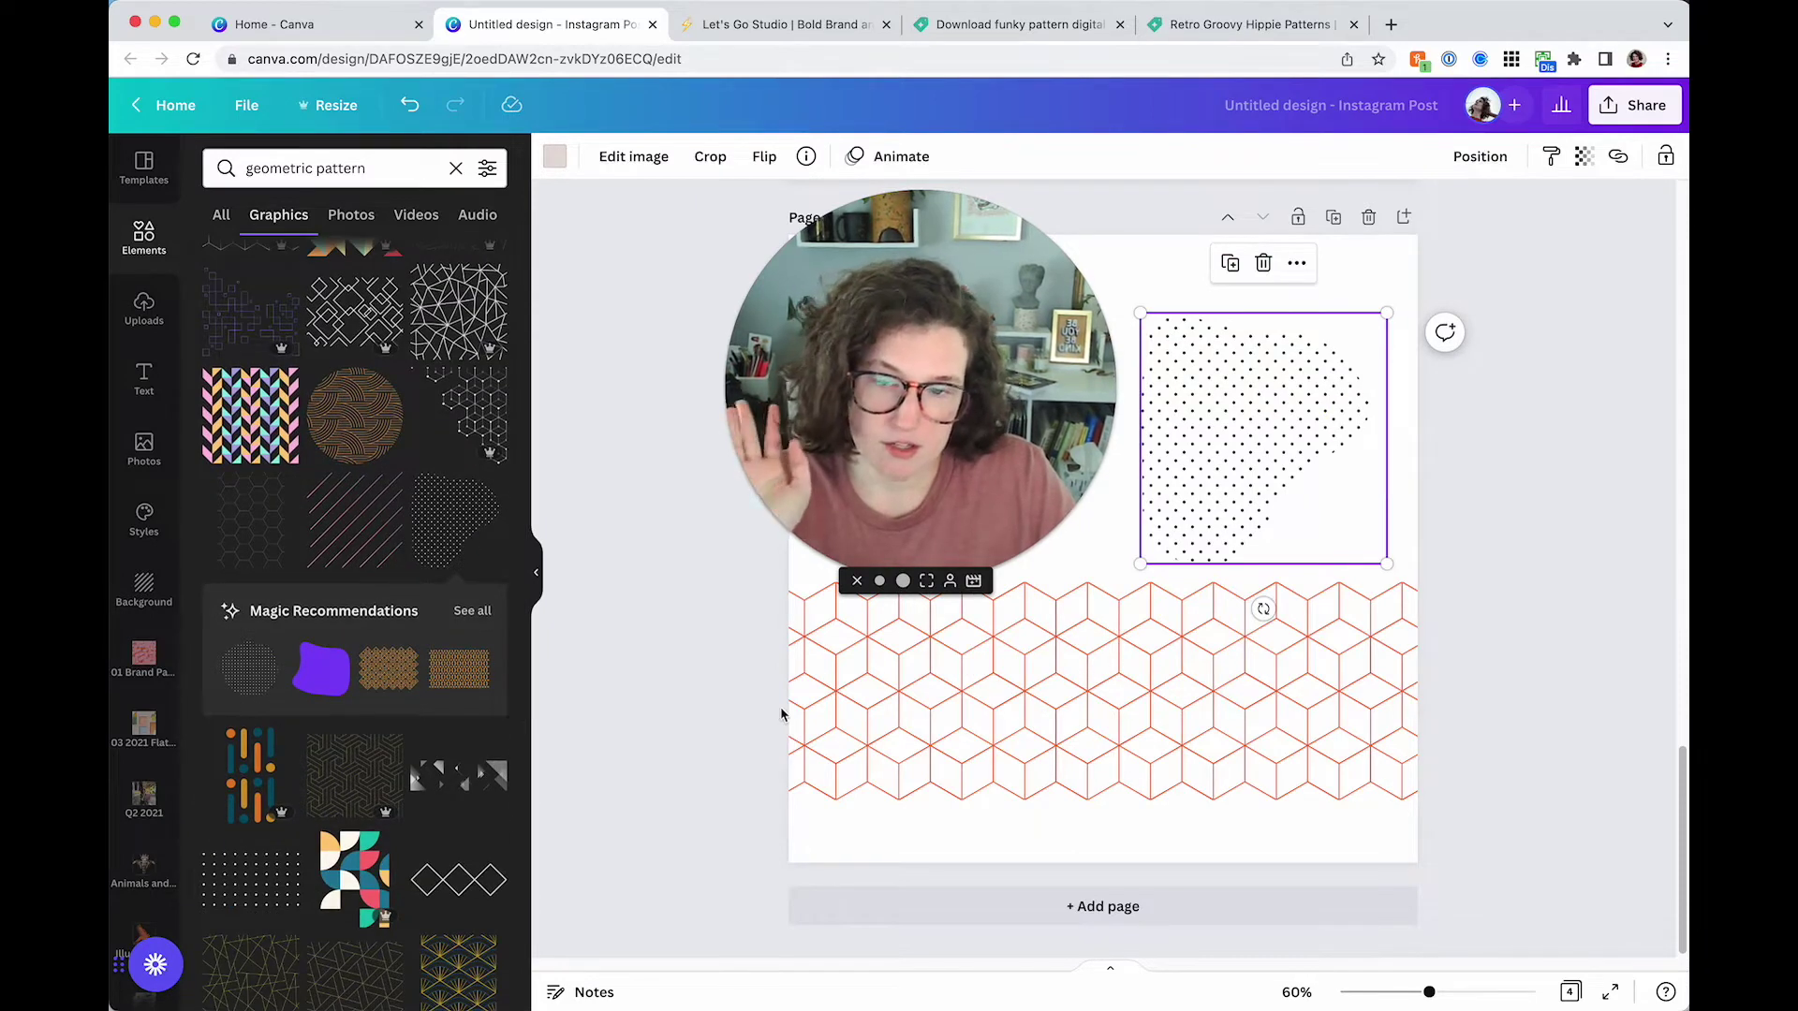
pyautogui.scroll(3, 485, 649)
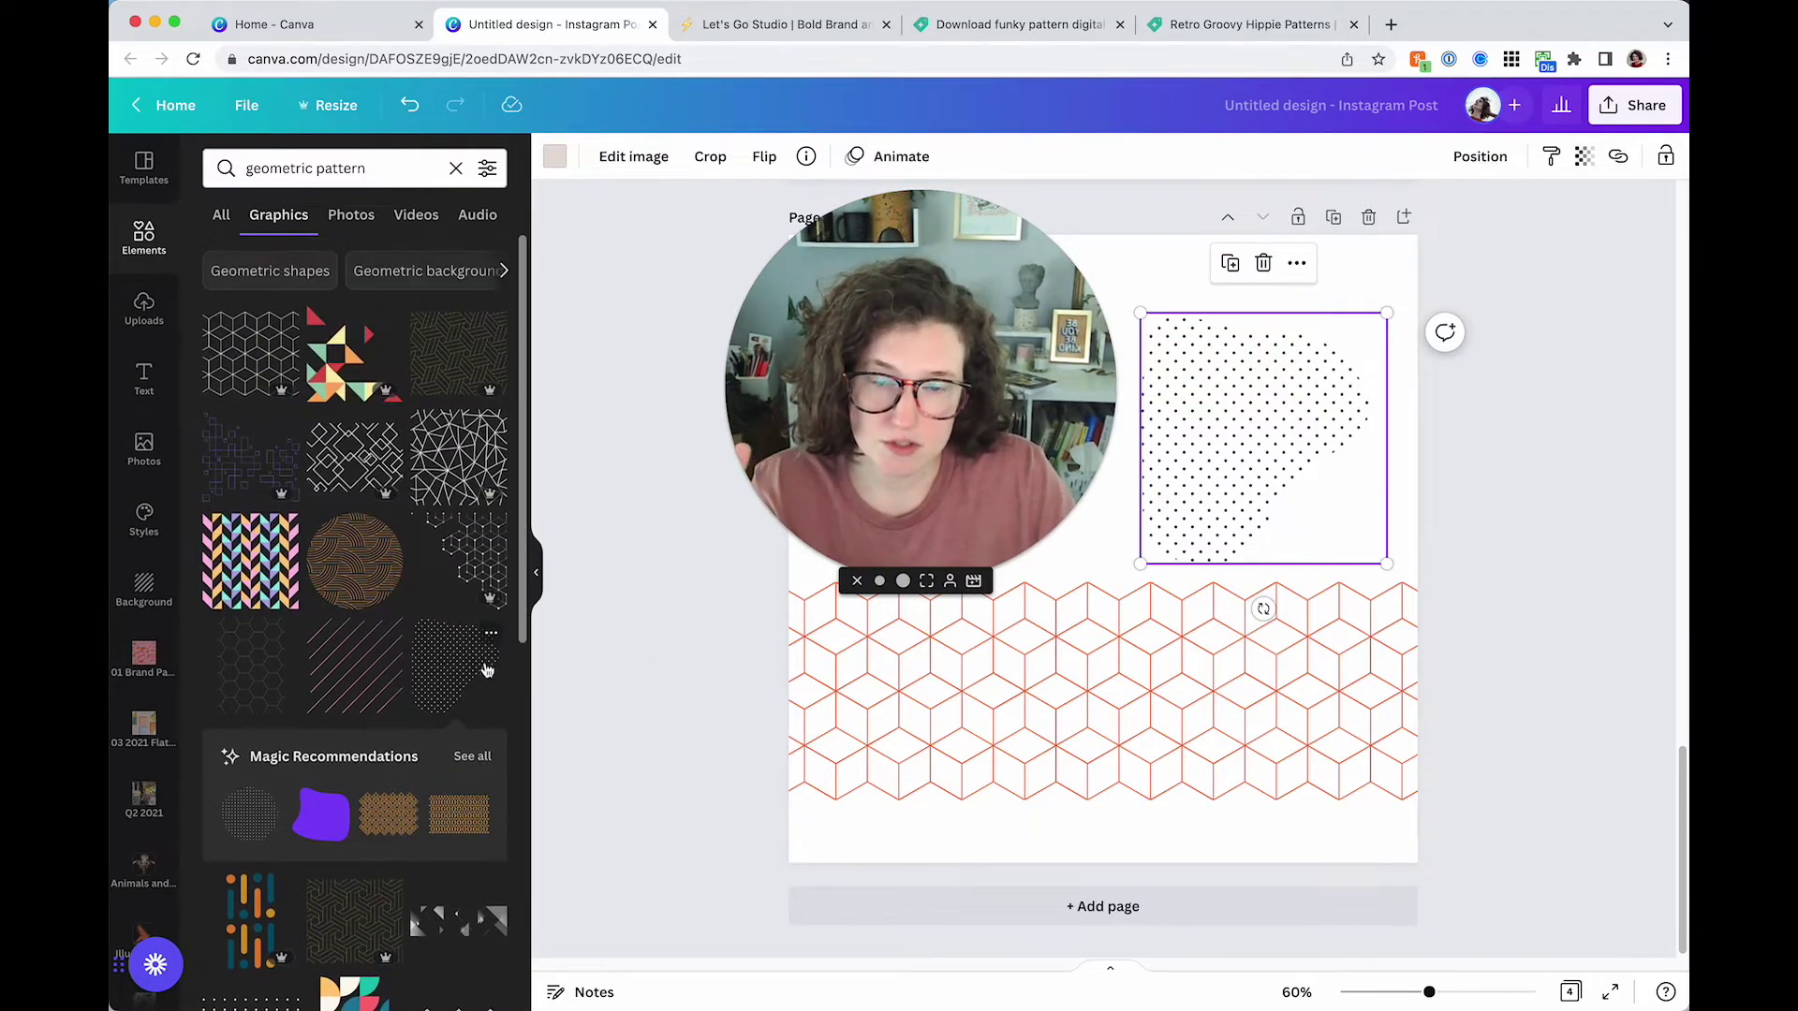
pyautogui.click(646, 704)
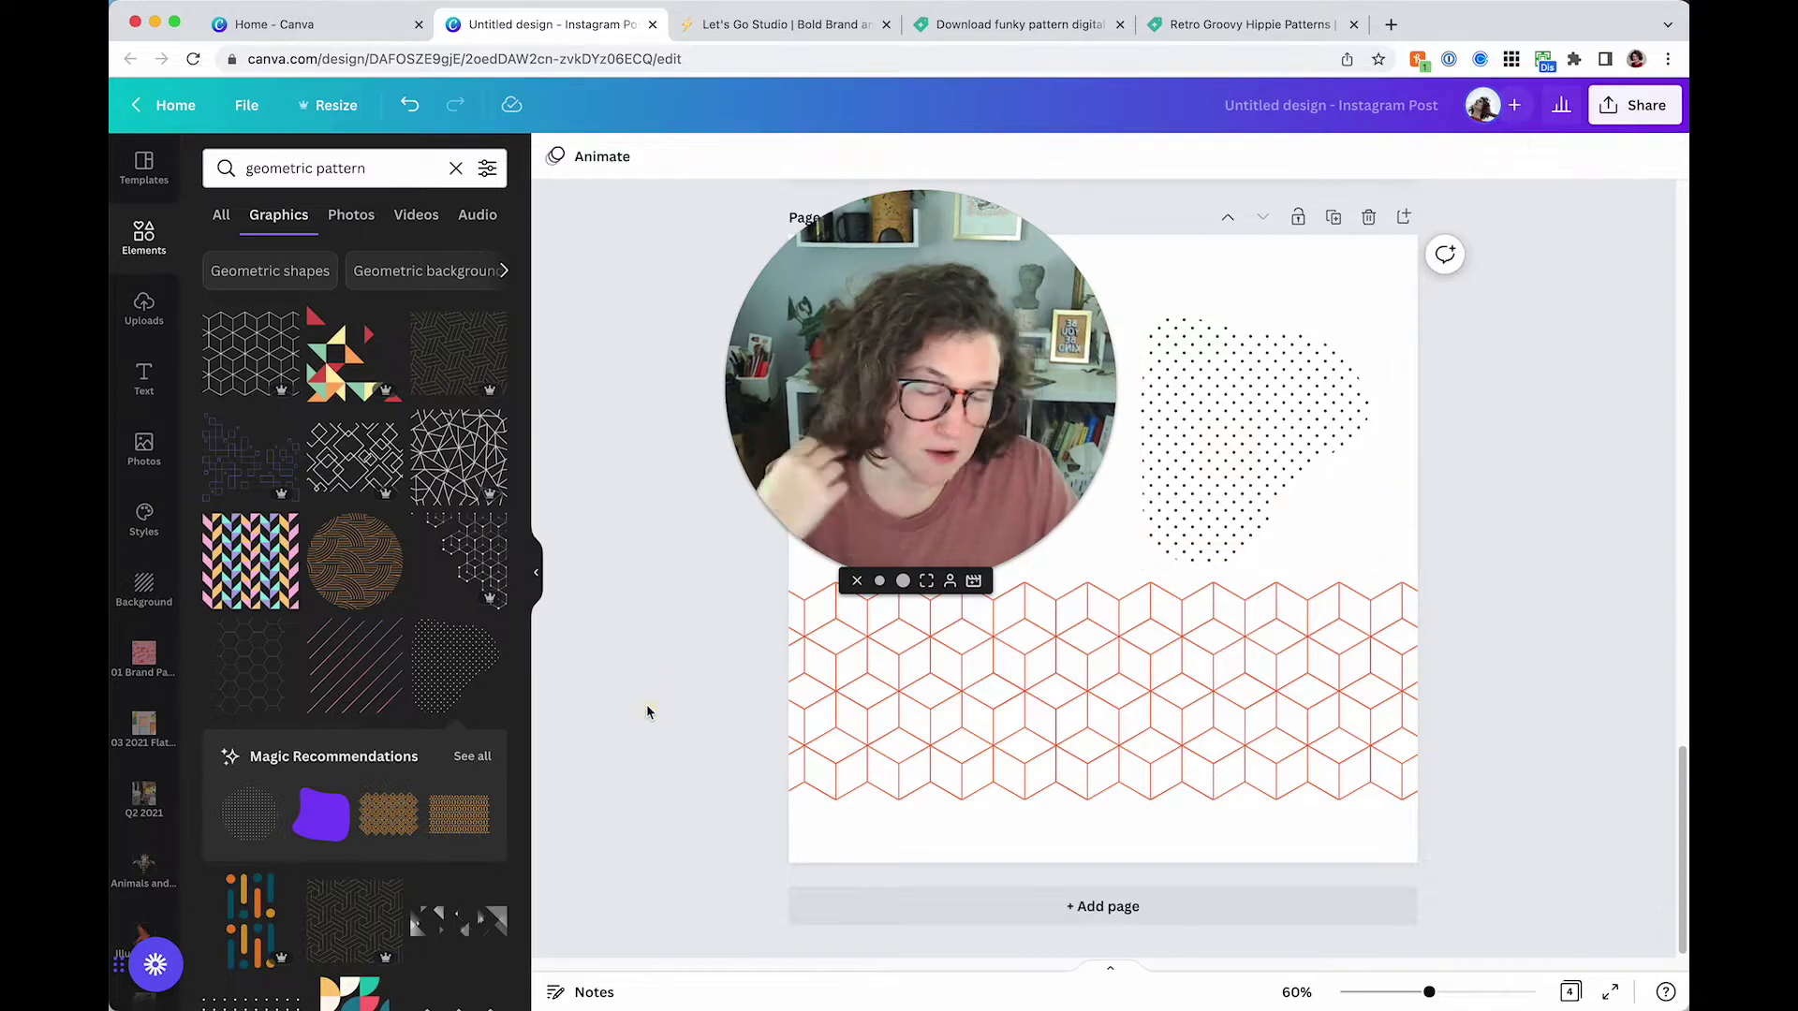
# Clear page 4 by deleting the cube pattern row and the dotted graphic together
pyautogui.scroll(5, 652, 693)
pyautogui.scroll(-2, 646, 668)
pyautogui.moveTo(883, 581); pyautogui.dragTo(614, 478)
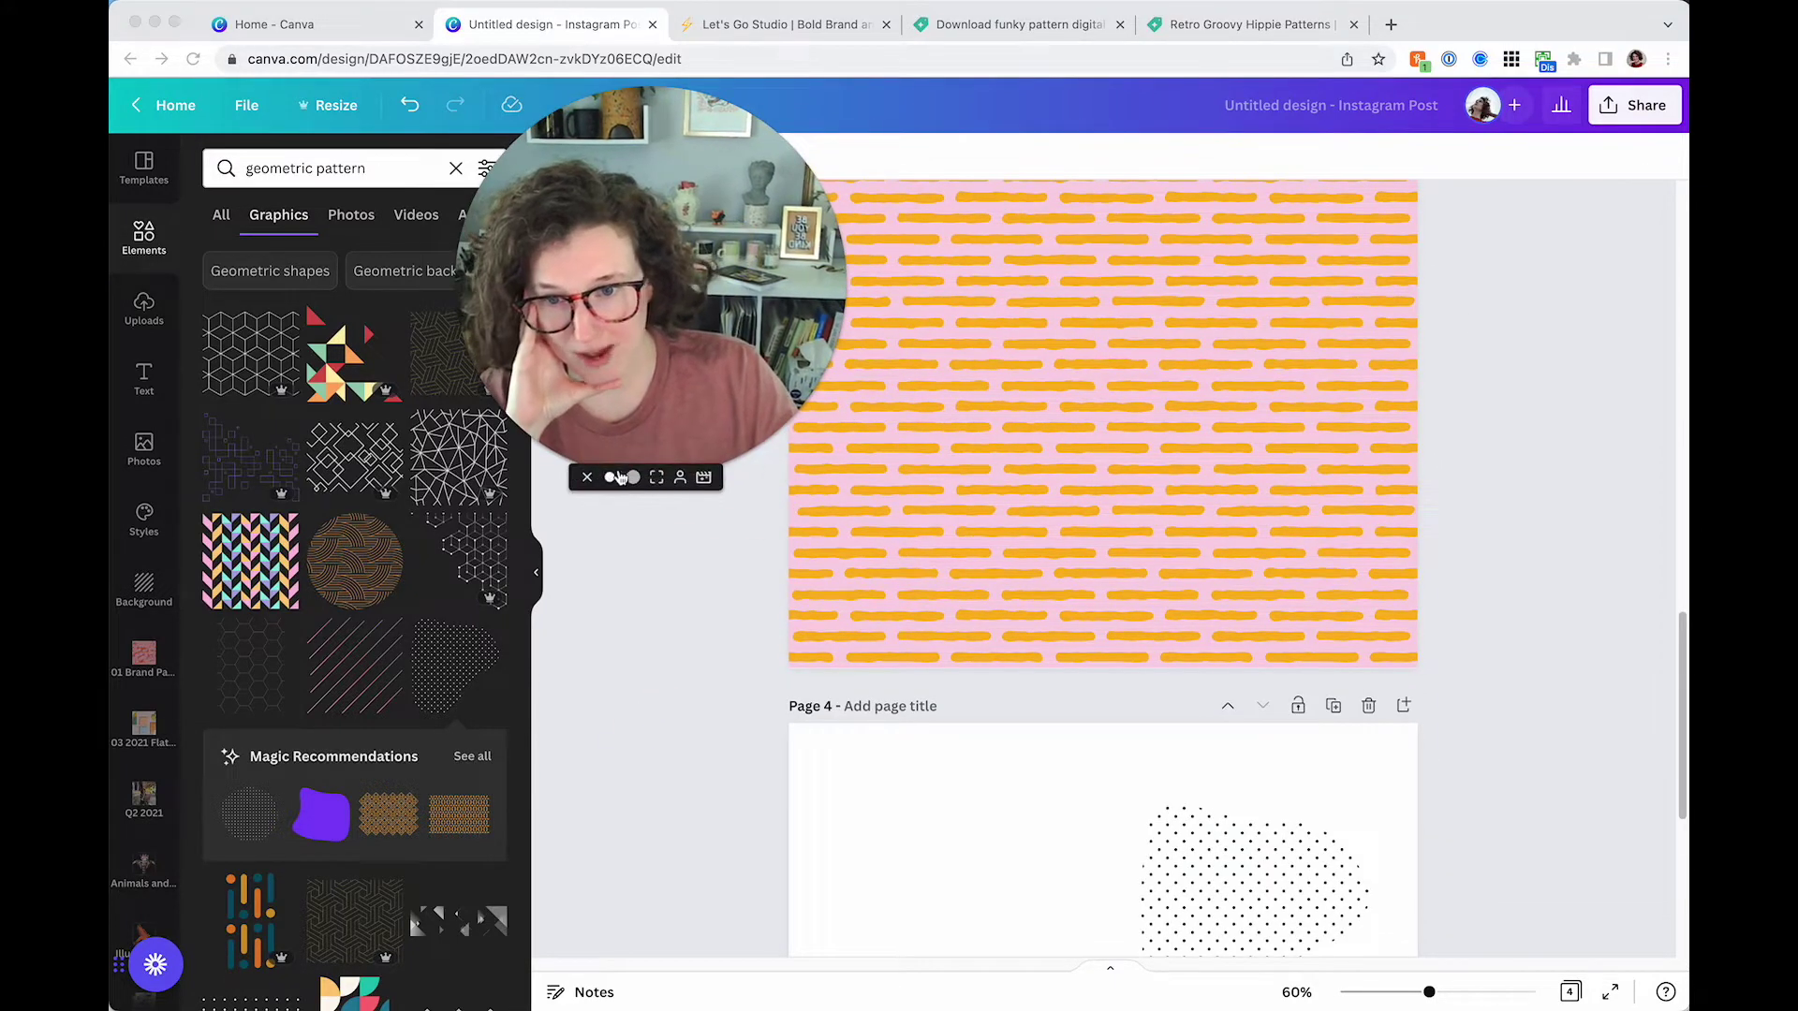
pyautogui.click(613, 477)
pyautogui.scroll(-1, 690, 746)
pyautogui.scroll(-5, 690, 746)
pyautogui.moveTo(828, 288); pyautogui.dragTo(1429, 687)
pyautogui.press('Delete')
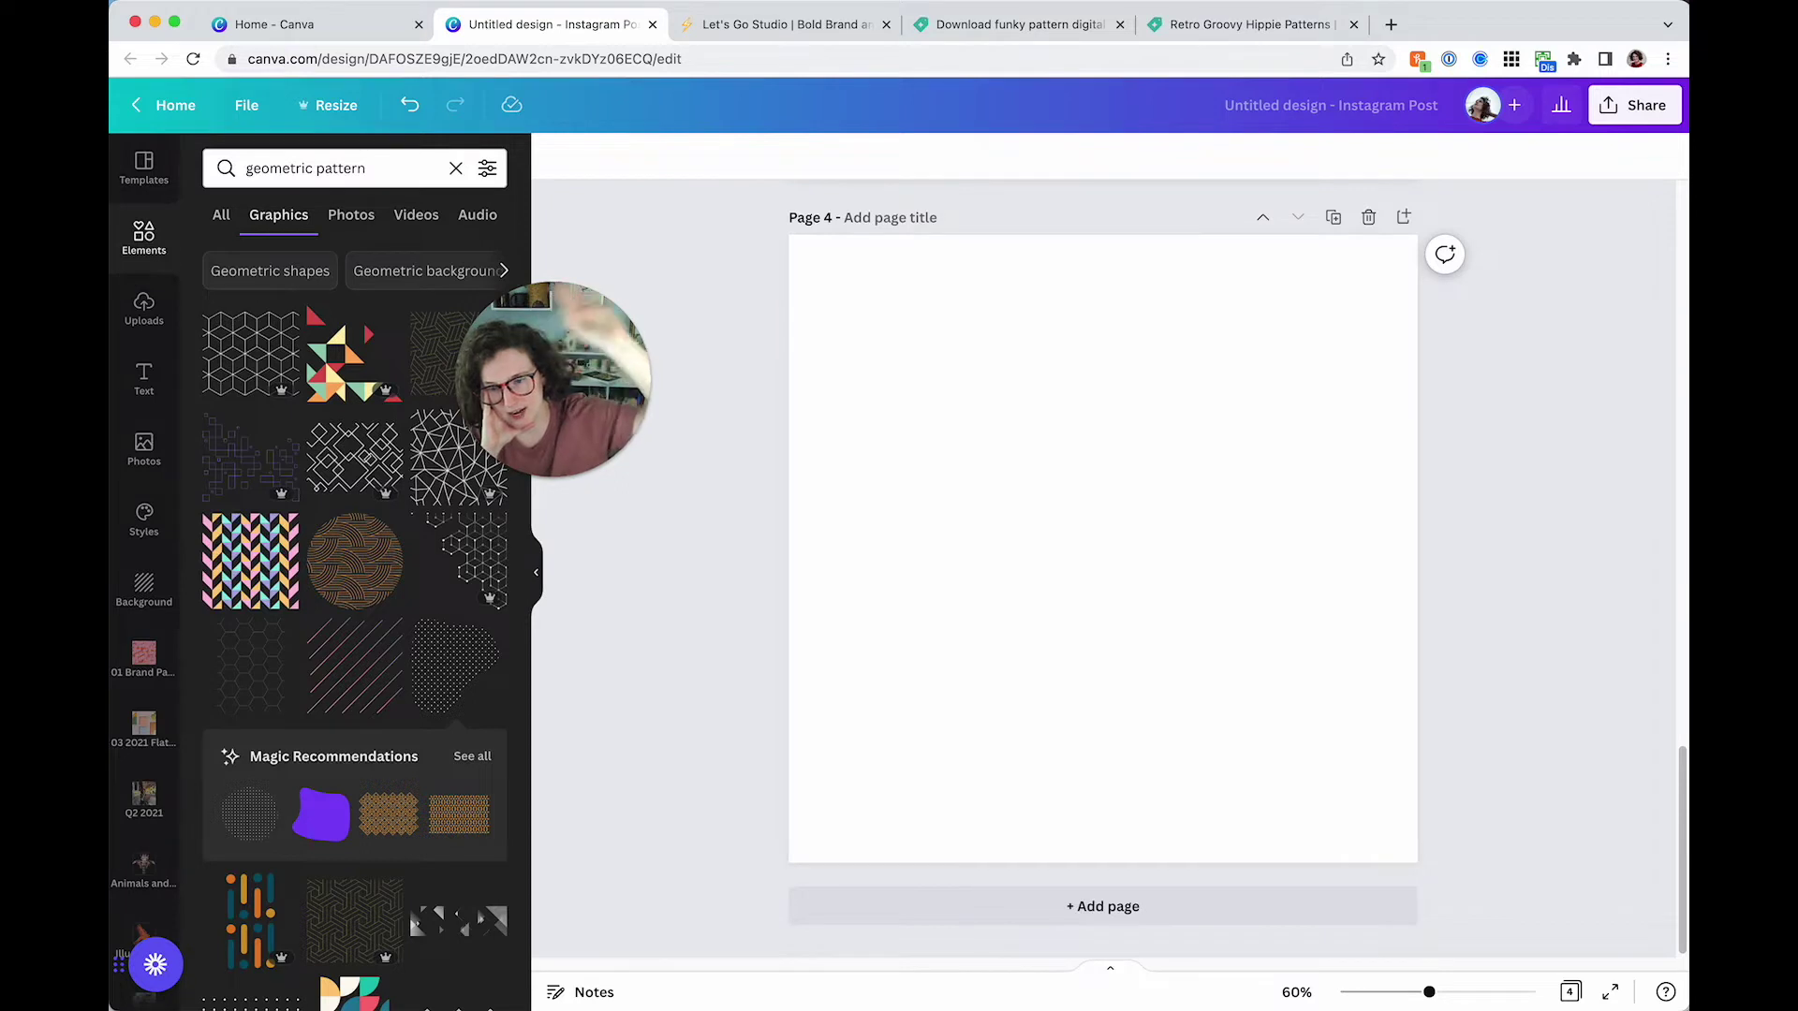
# Add the snake and book-row drawings from the Illustrations folder to page 4, with the books in its upper-left corner
pyautogui.scroll(-5, 150, 561)
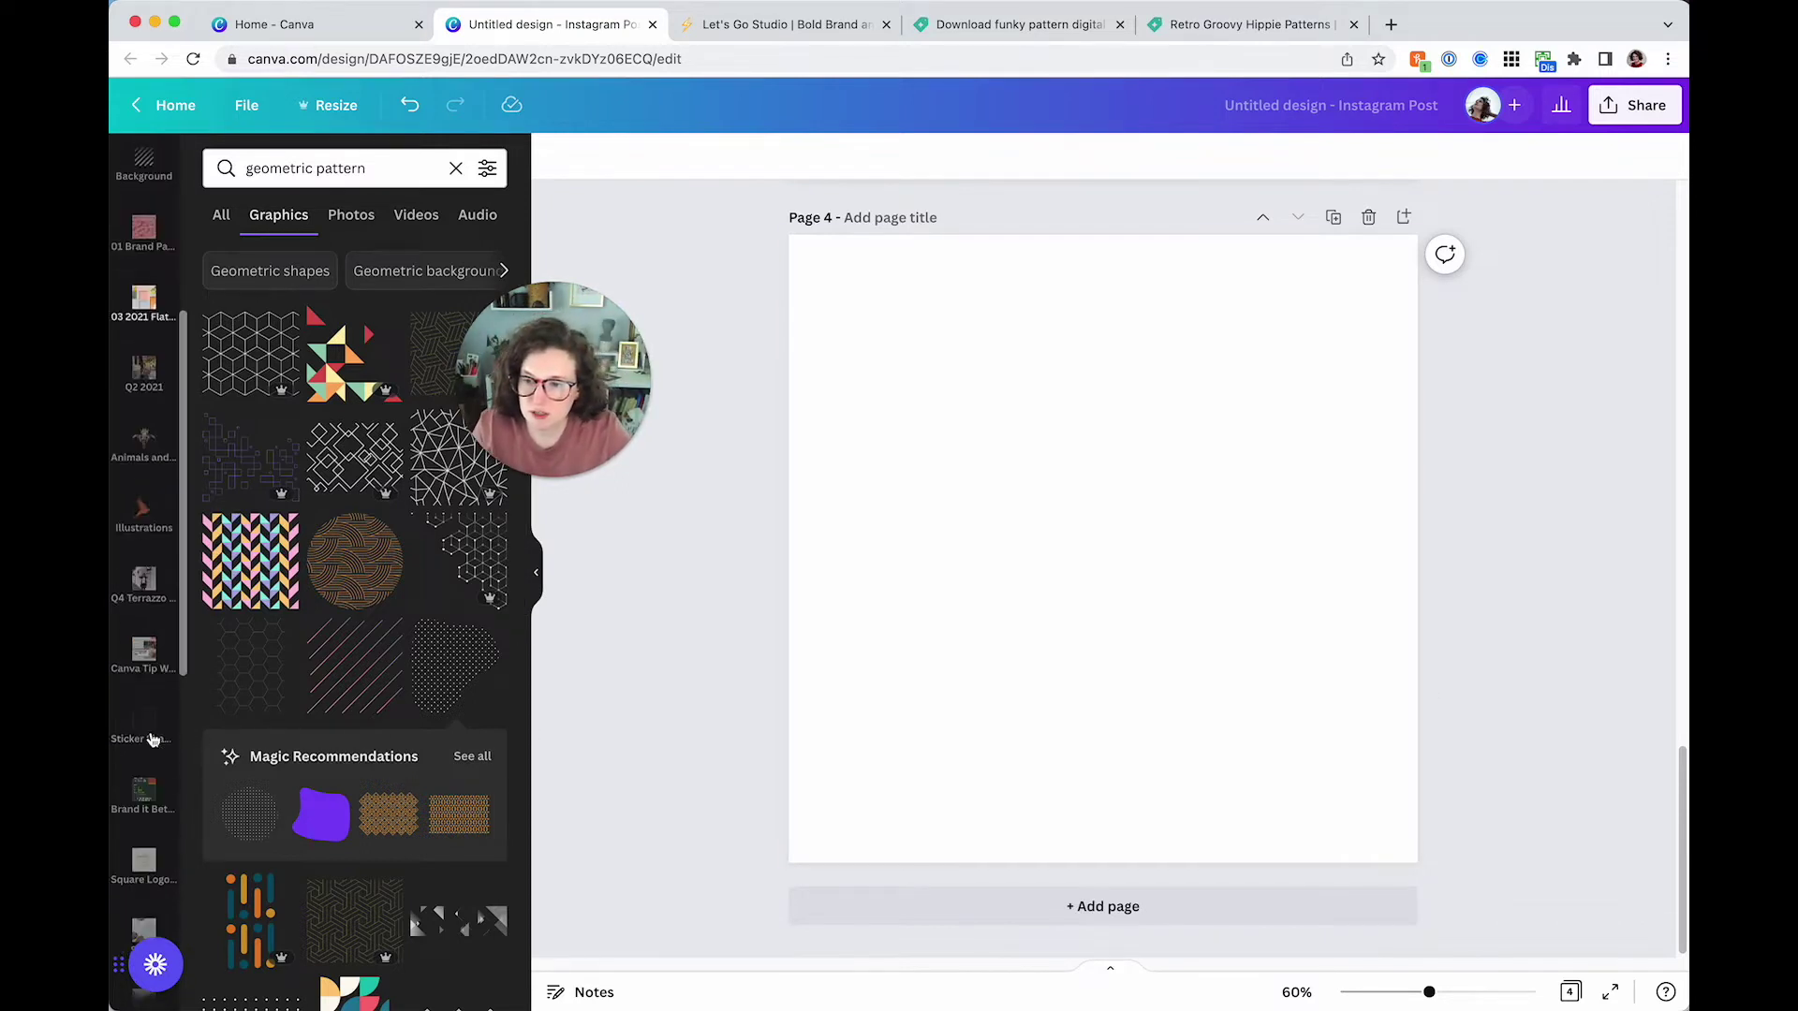
pyautogui.click(149, 461)
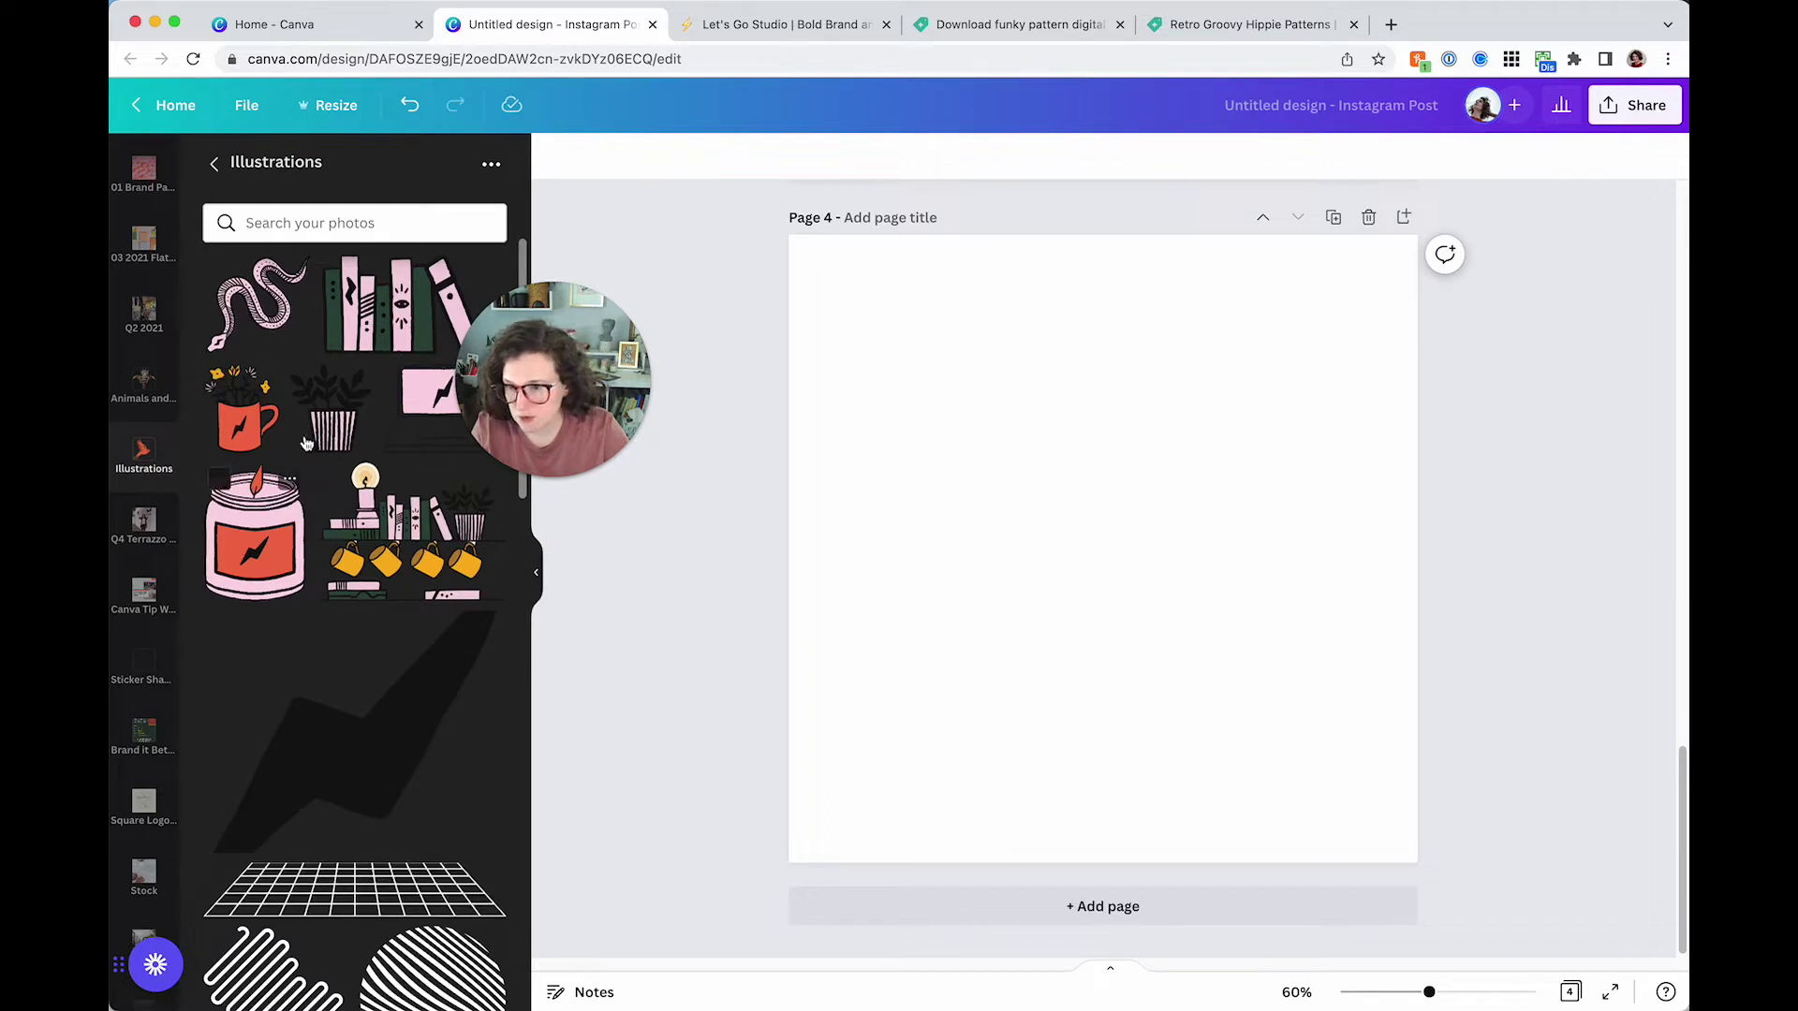
pyautogui.click(293, 299)
pyautogui.click(893, 461)
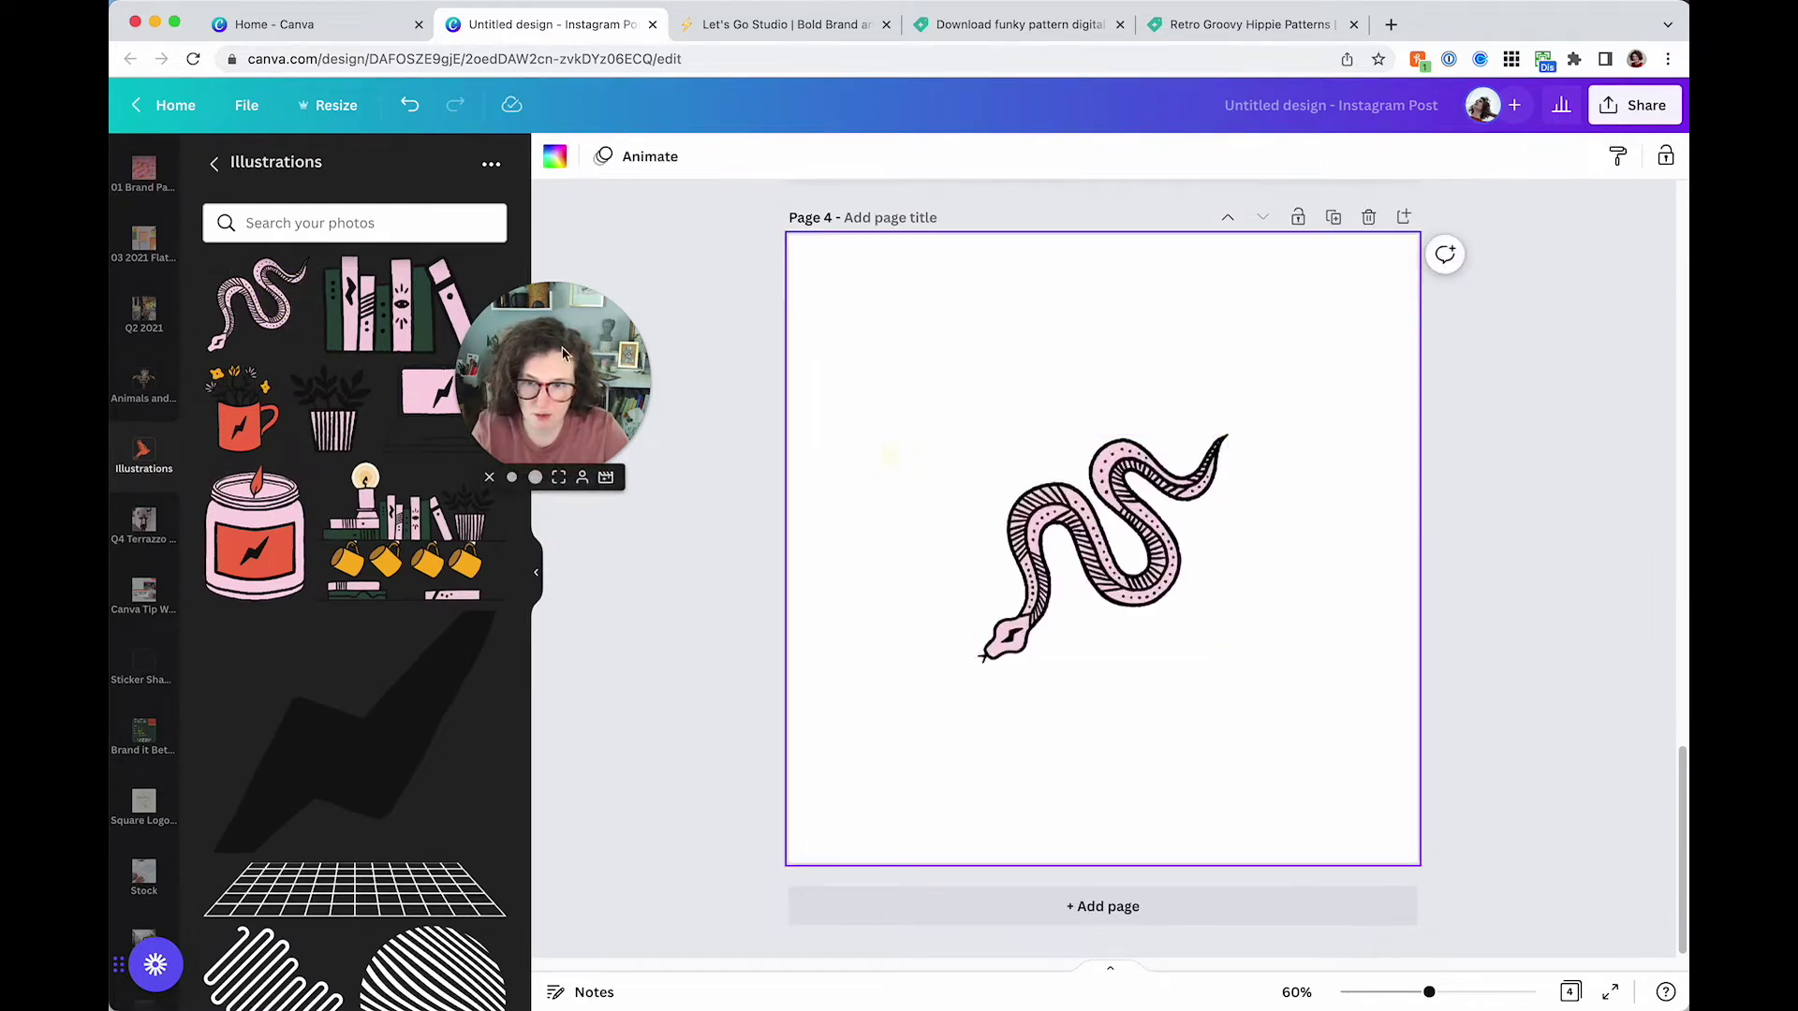
pyautogui.click(365, 316)
pyautogui.moveTo(1094, 541); pyautogui.dragTo(951, 328)
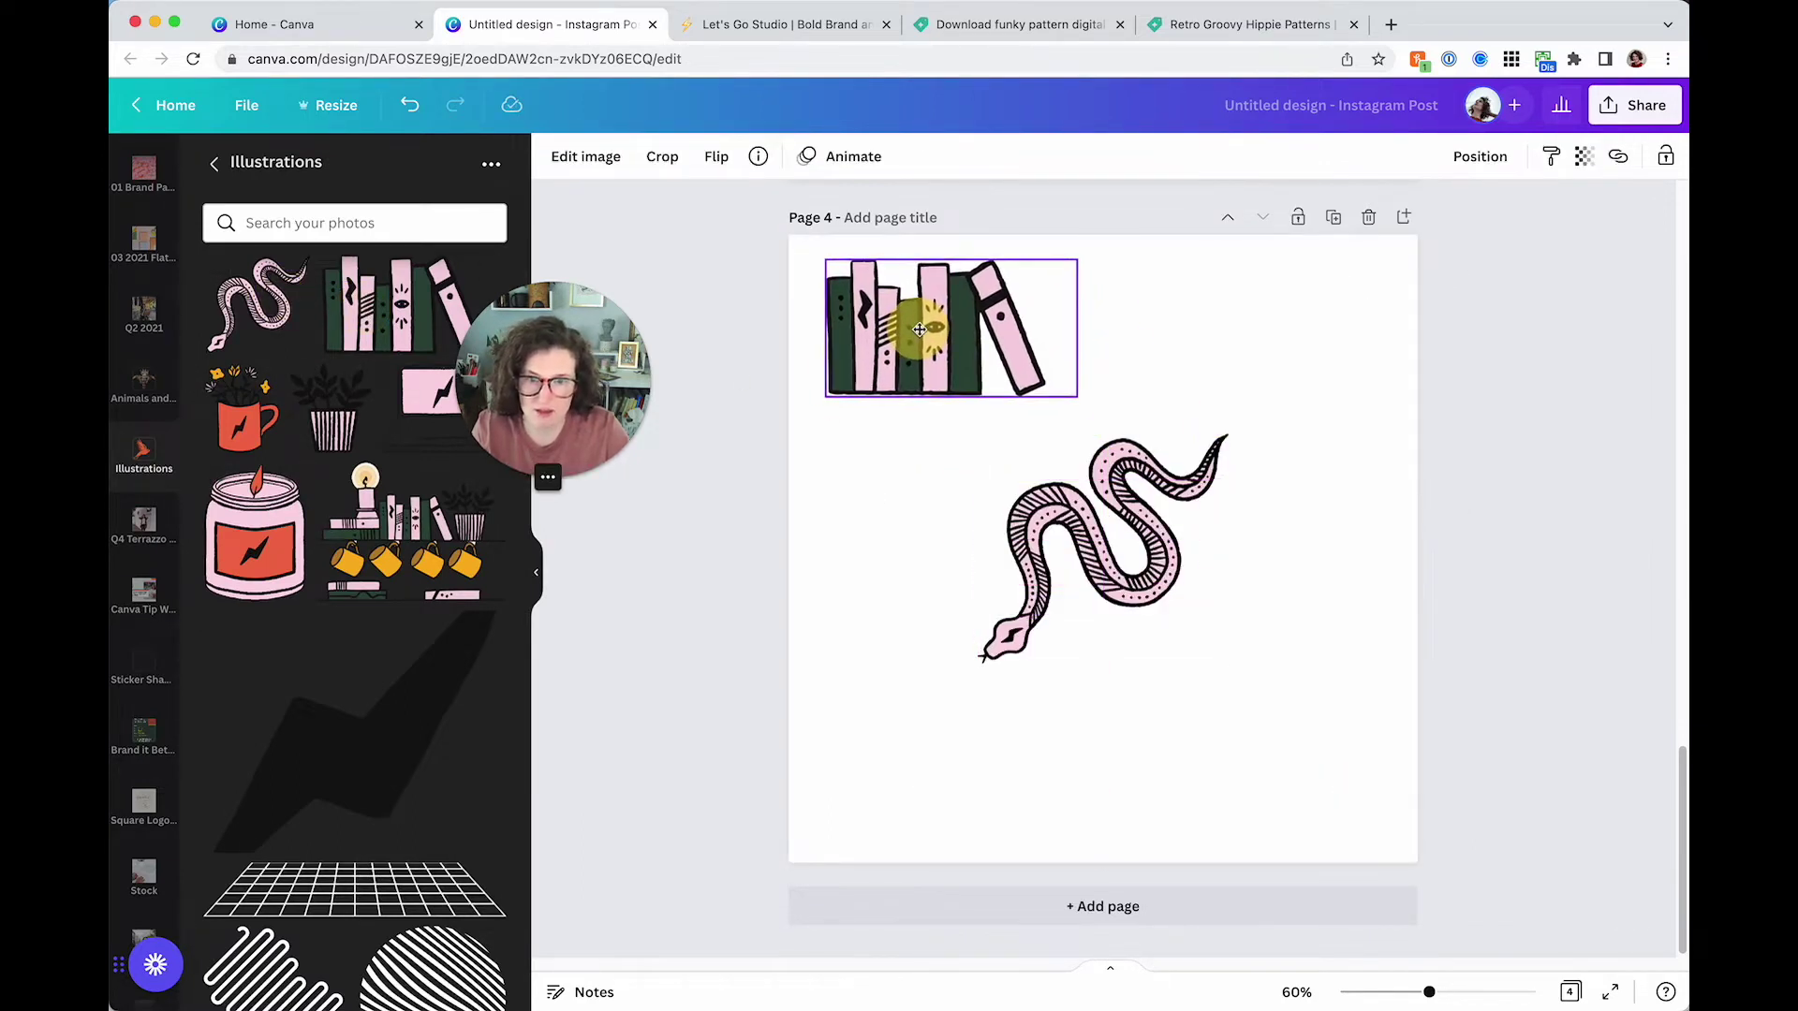
pyautogui.click(922, 600)
# Add the orange tiger illustration to page 4's lower-right corner and enlarge it slightly
pyautogui.scroll(-5, 240, 575)
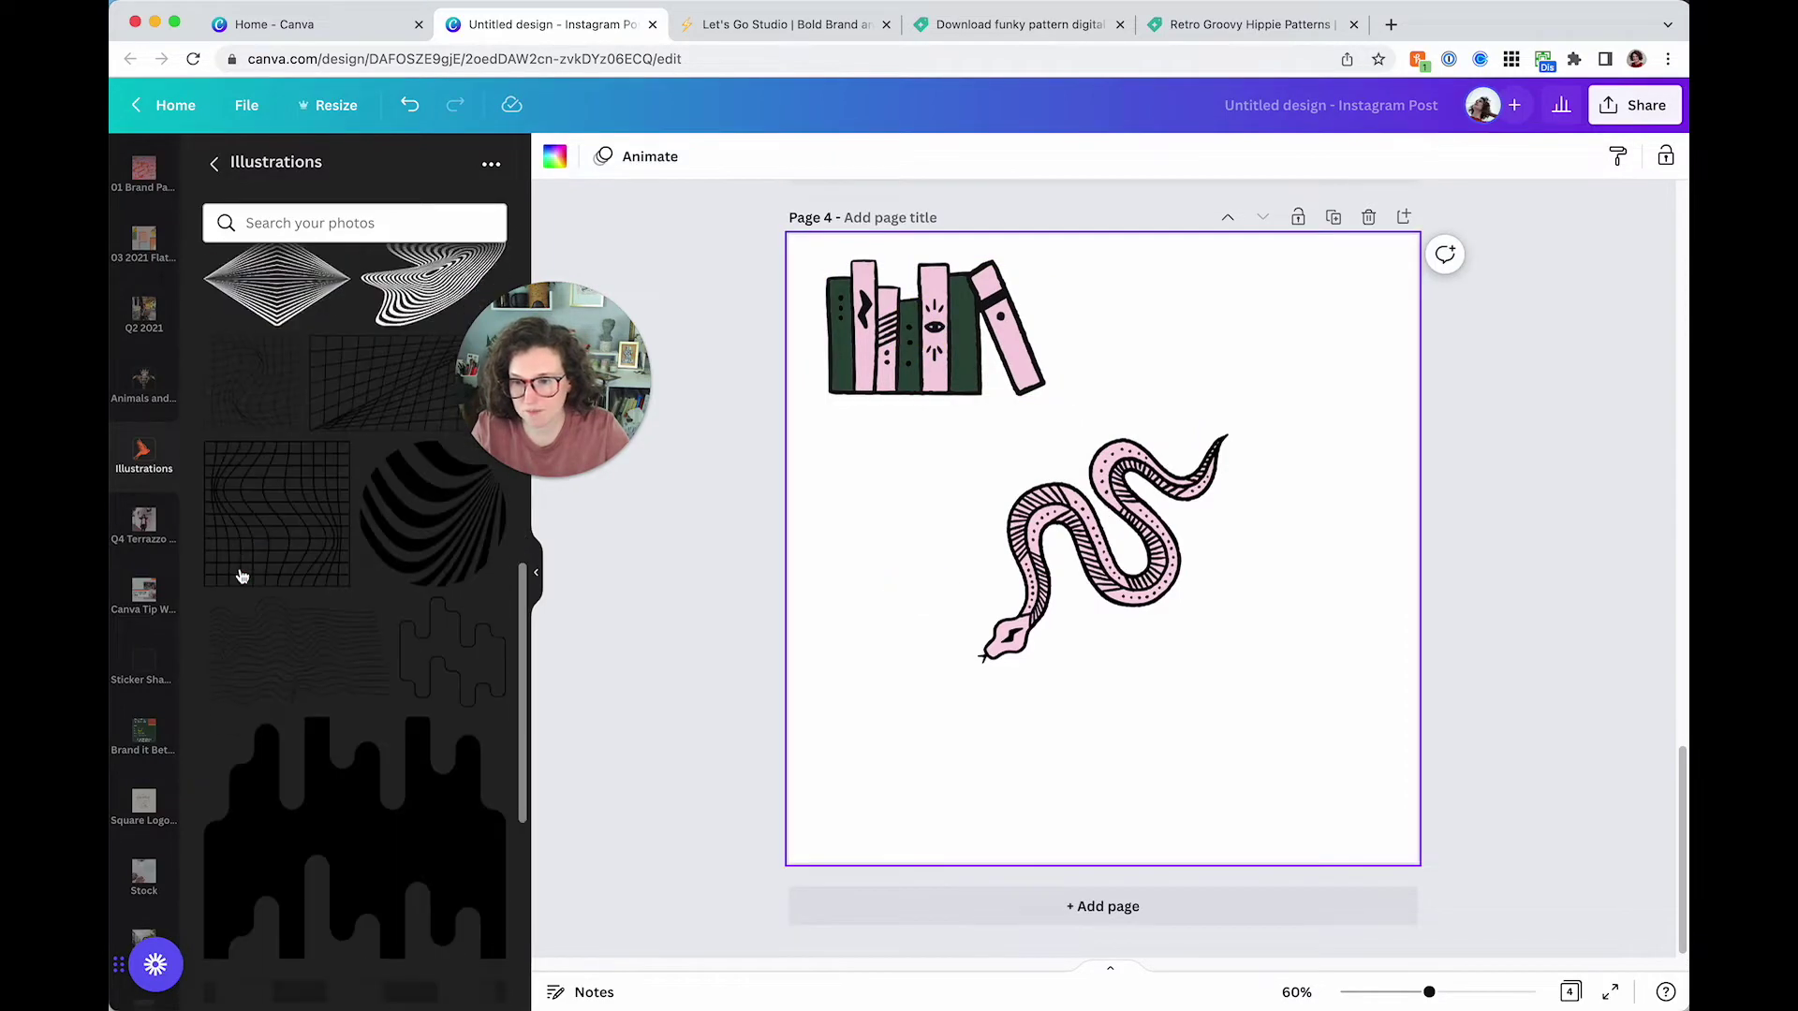
pyautogui.click(327, 623)
pyautogui.moveTo(1137, 684); pyautogui.dragTo(1245, 850)
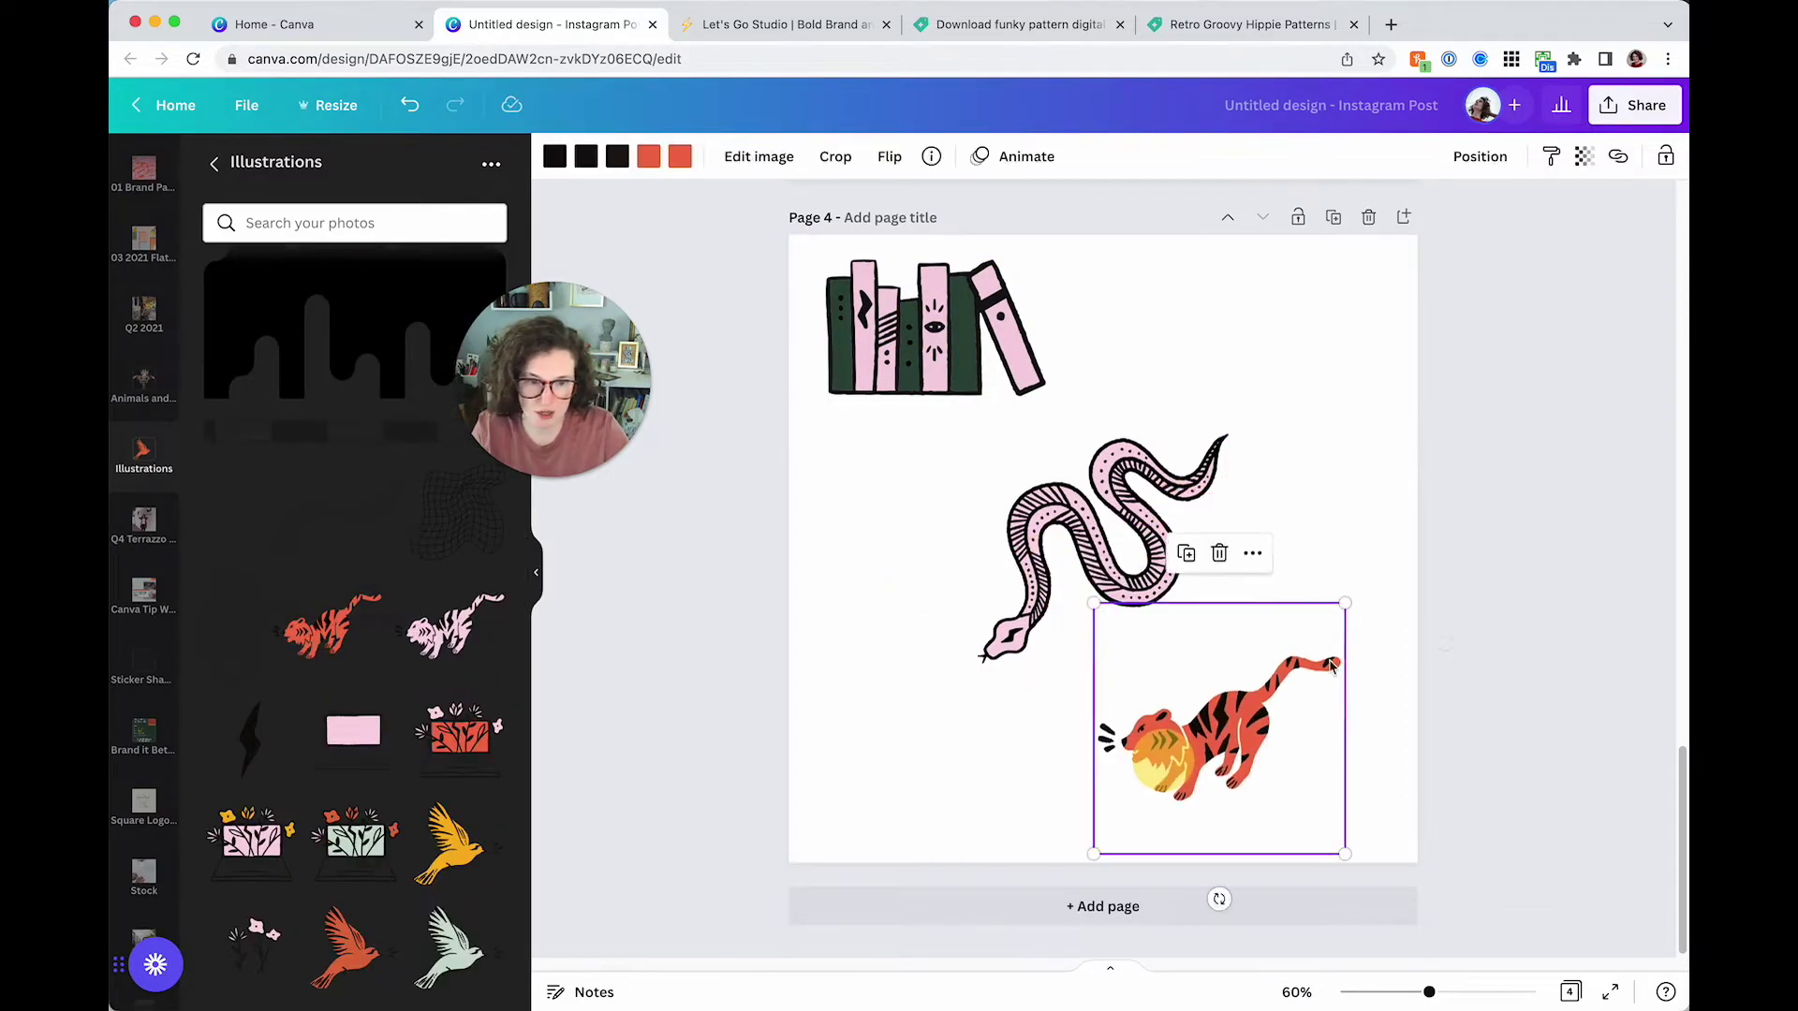
pyautogui.moveTo(1344, 602); pyautogui.dragTo(1400, 547)
pyautogui.click(951, 799)
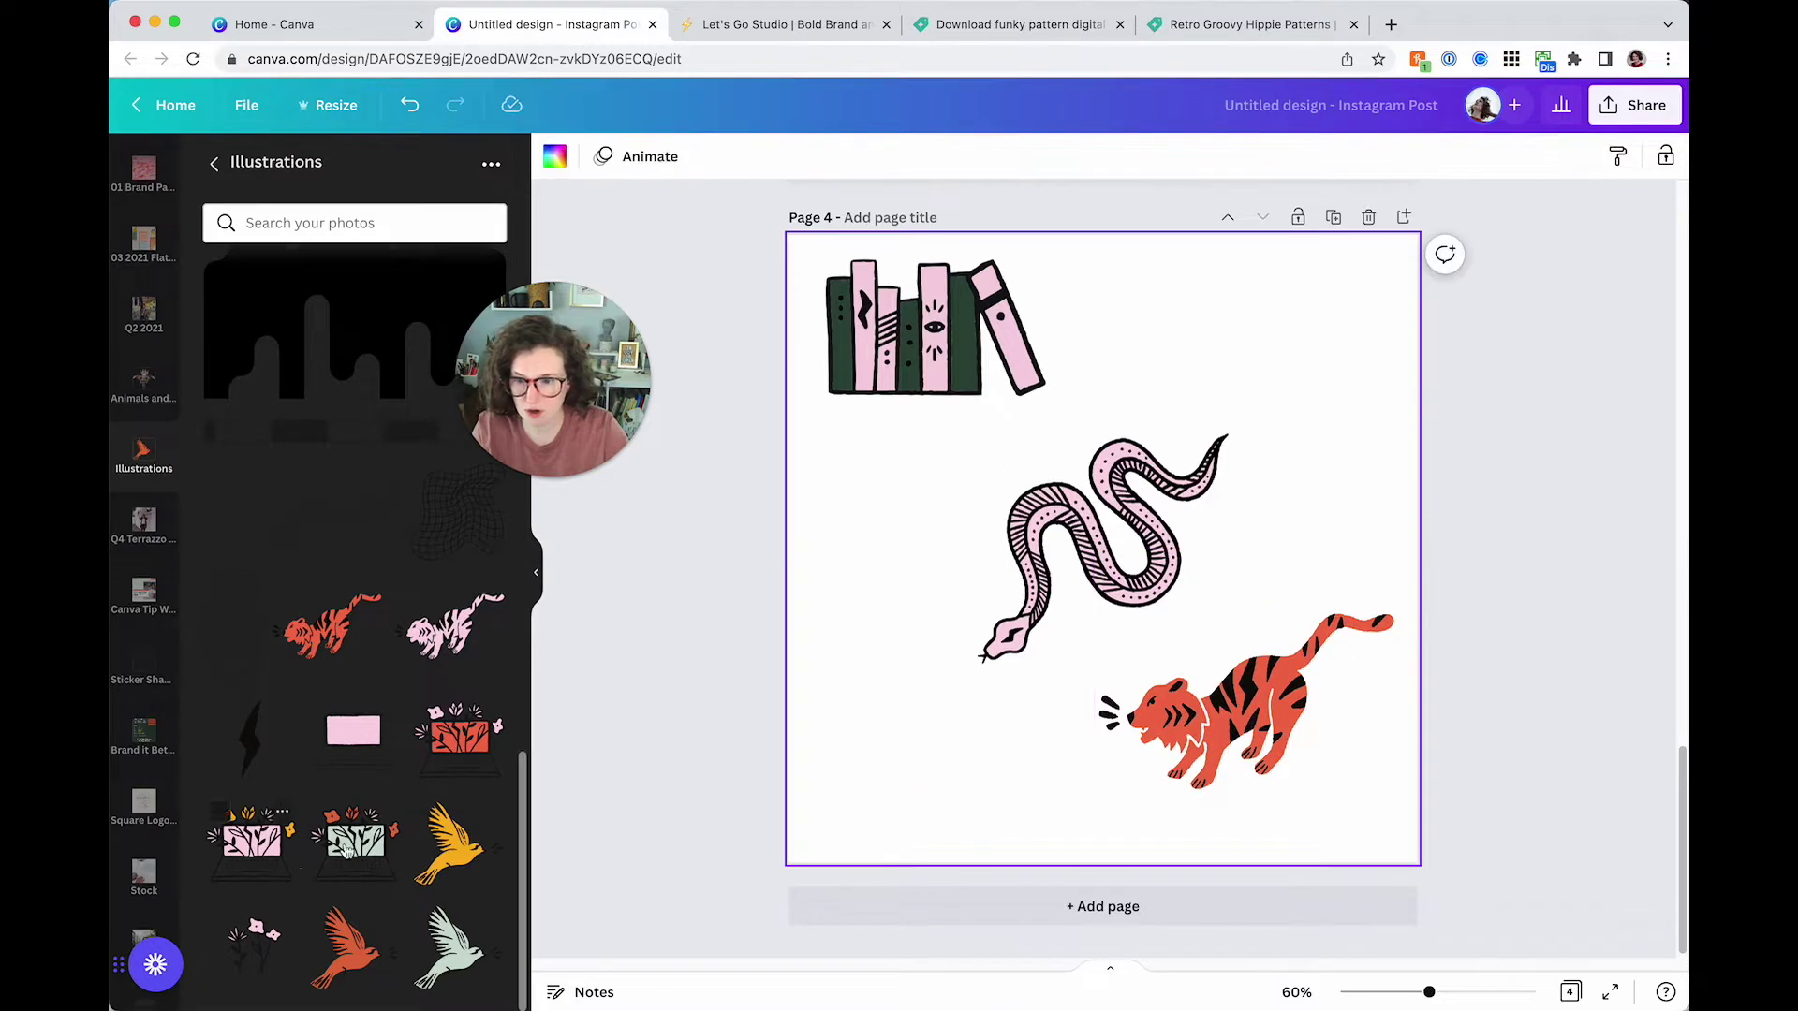
# Add the green laptop with flowers illustration to page 4's upper-right corner and shrink it
pyautogui.click(356, 840)
pyautogui.moveTo(1105, 538); pyautogui.dragTo(1240, 402)
pyautogui.moveTo(1120, 510); pyautogui.dragTo(1214, 417)
# Place a black lightning bolt beside the snake on page 4 and a smaller duplicate below it
pyautogui.click(266, 744)
pyautogui.moveTo(1104, 553); pyautogui.dragTo(935, 570)
pyautogui.moveTo(1025, 663); pyautogui.dragTo(967, 602)
pyautogui.moveTo(887, 533); pyautogui.dragTo(1025, 735)
pyautogui.press('super+d')
pyautogui.moveTo(1103, 666); pyautogui.dragTo(931, 734)
pyautogui.click(735, 557)
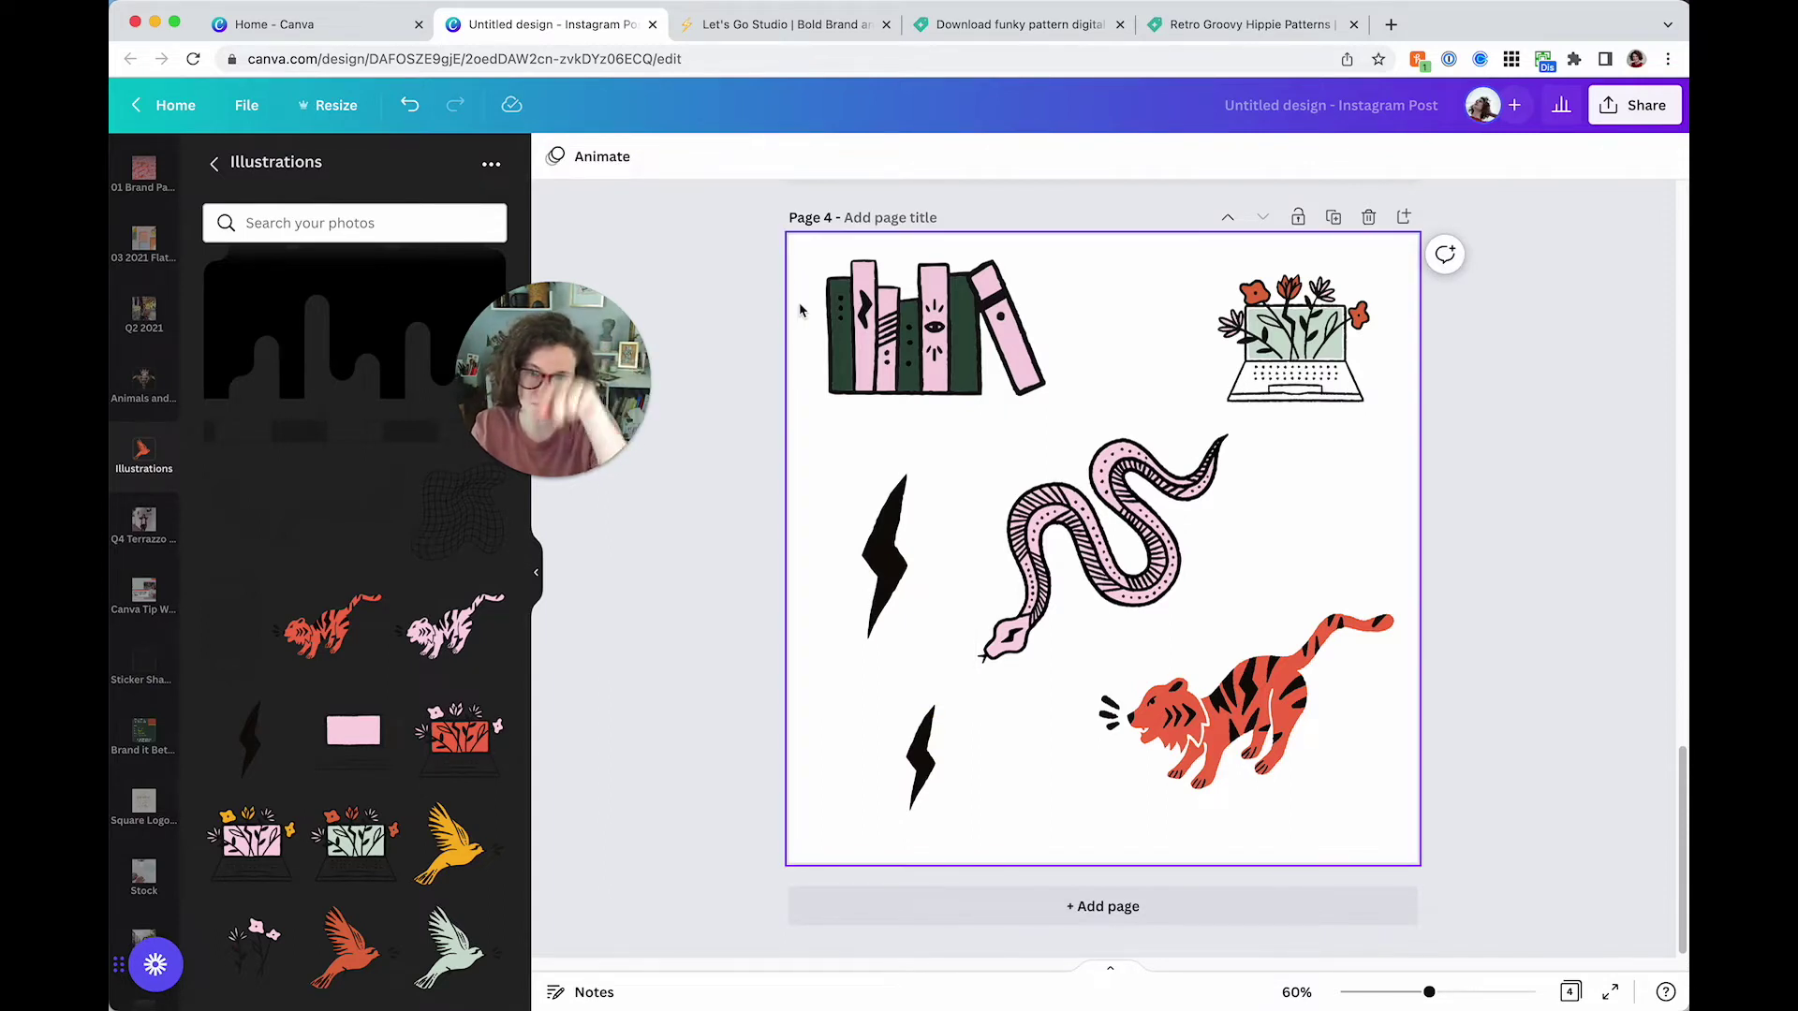
# Capture a screenshot of page 4's artwork and paste it onto a newly added page 5
pyautogui.click(1565, 780)
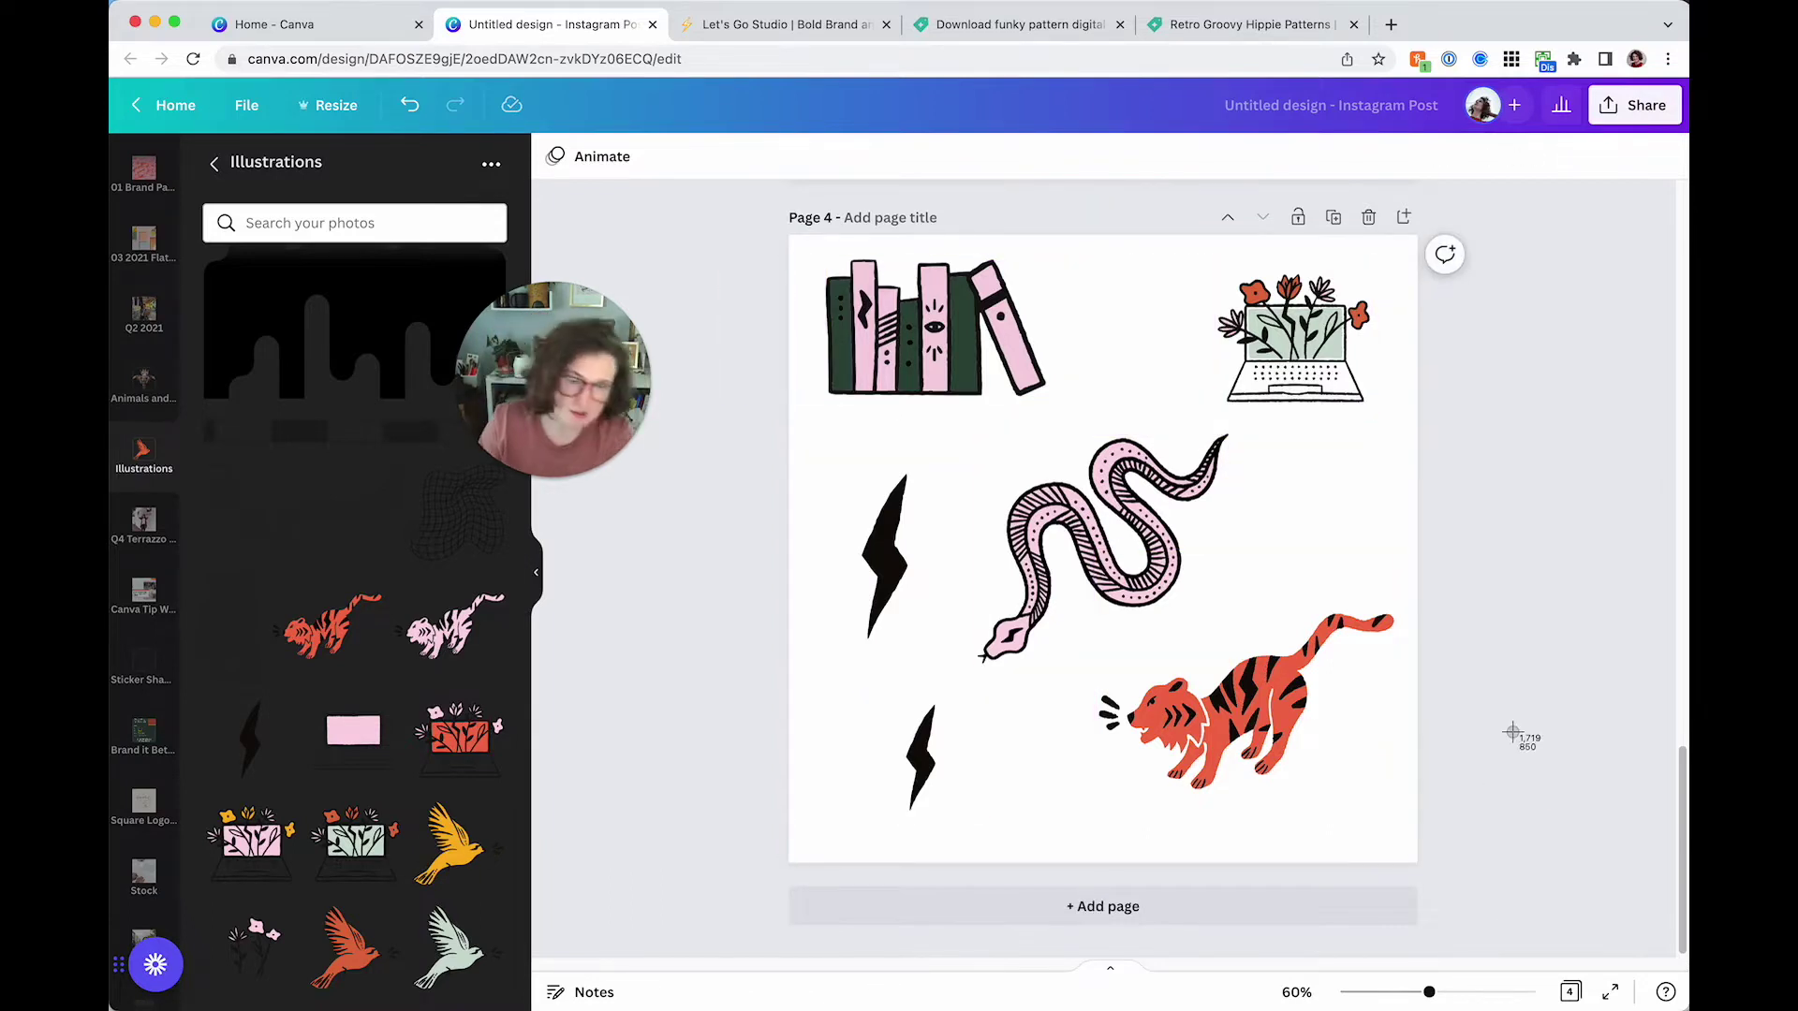
pyautogui.moveTo(796, 245); pyautogui.dragTo(1412, 850)
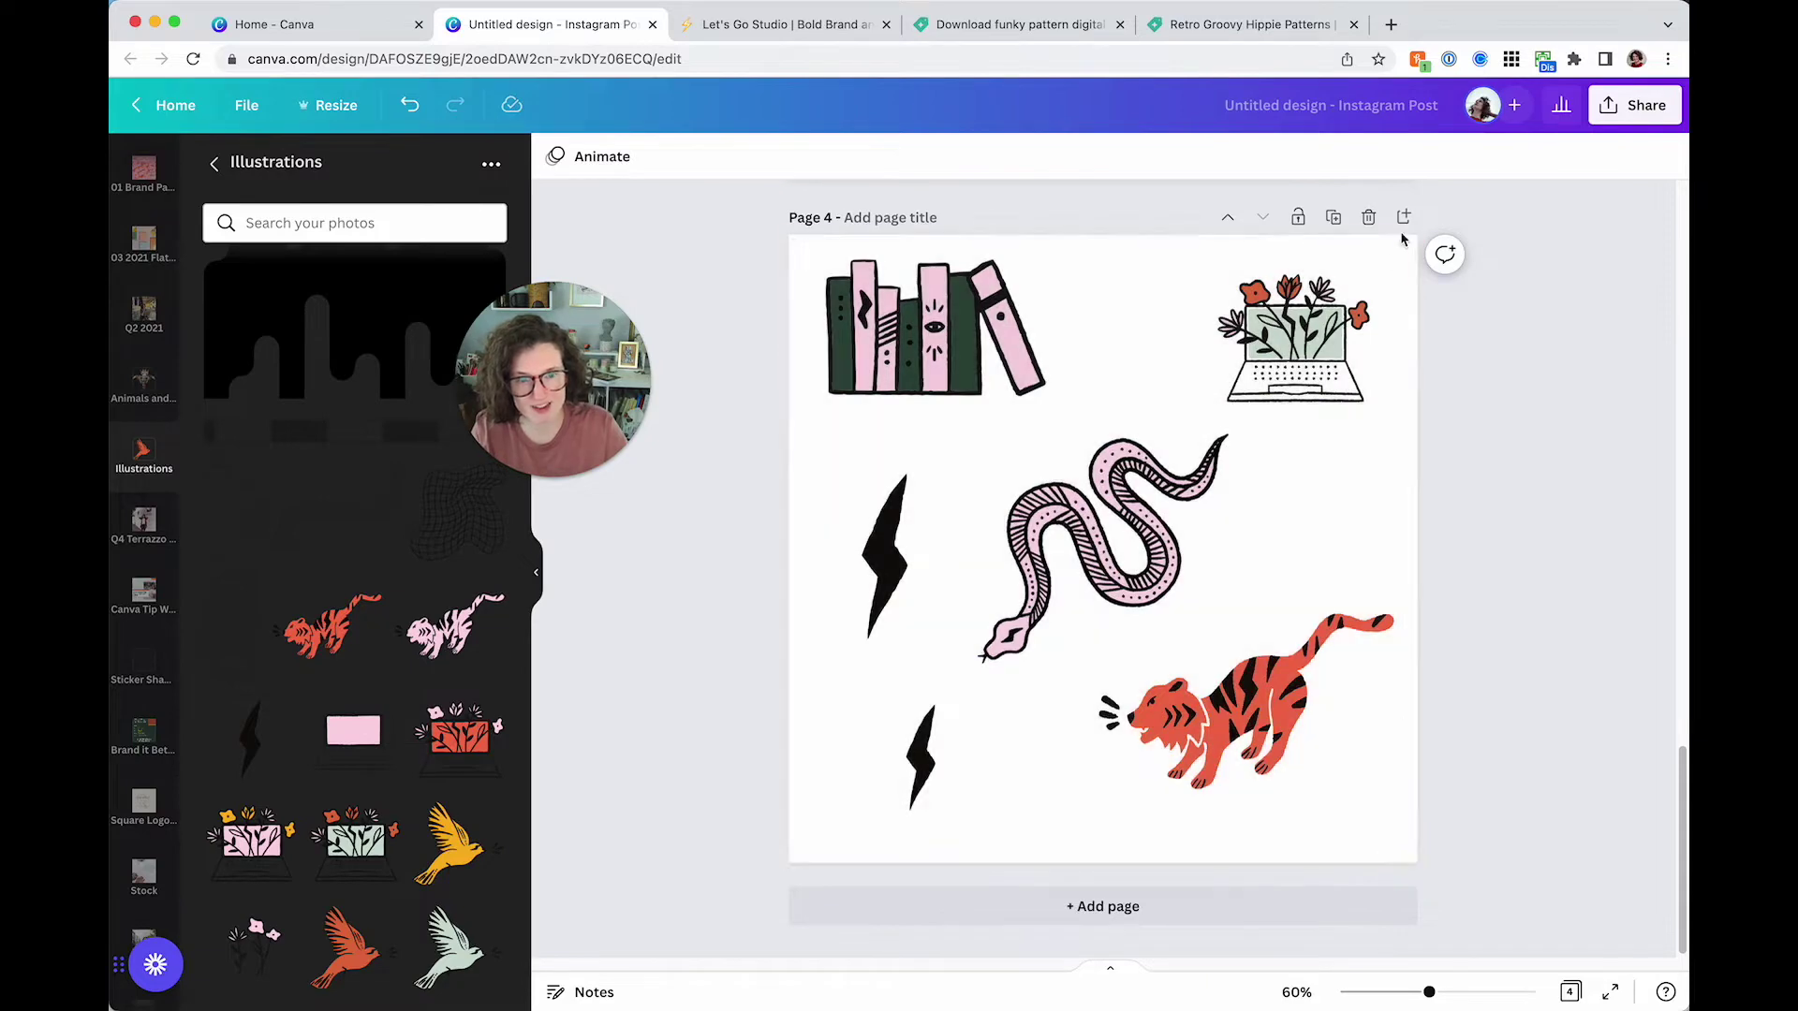
pyautogui.click(1224, 904)
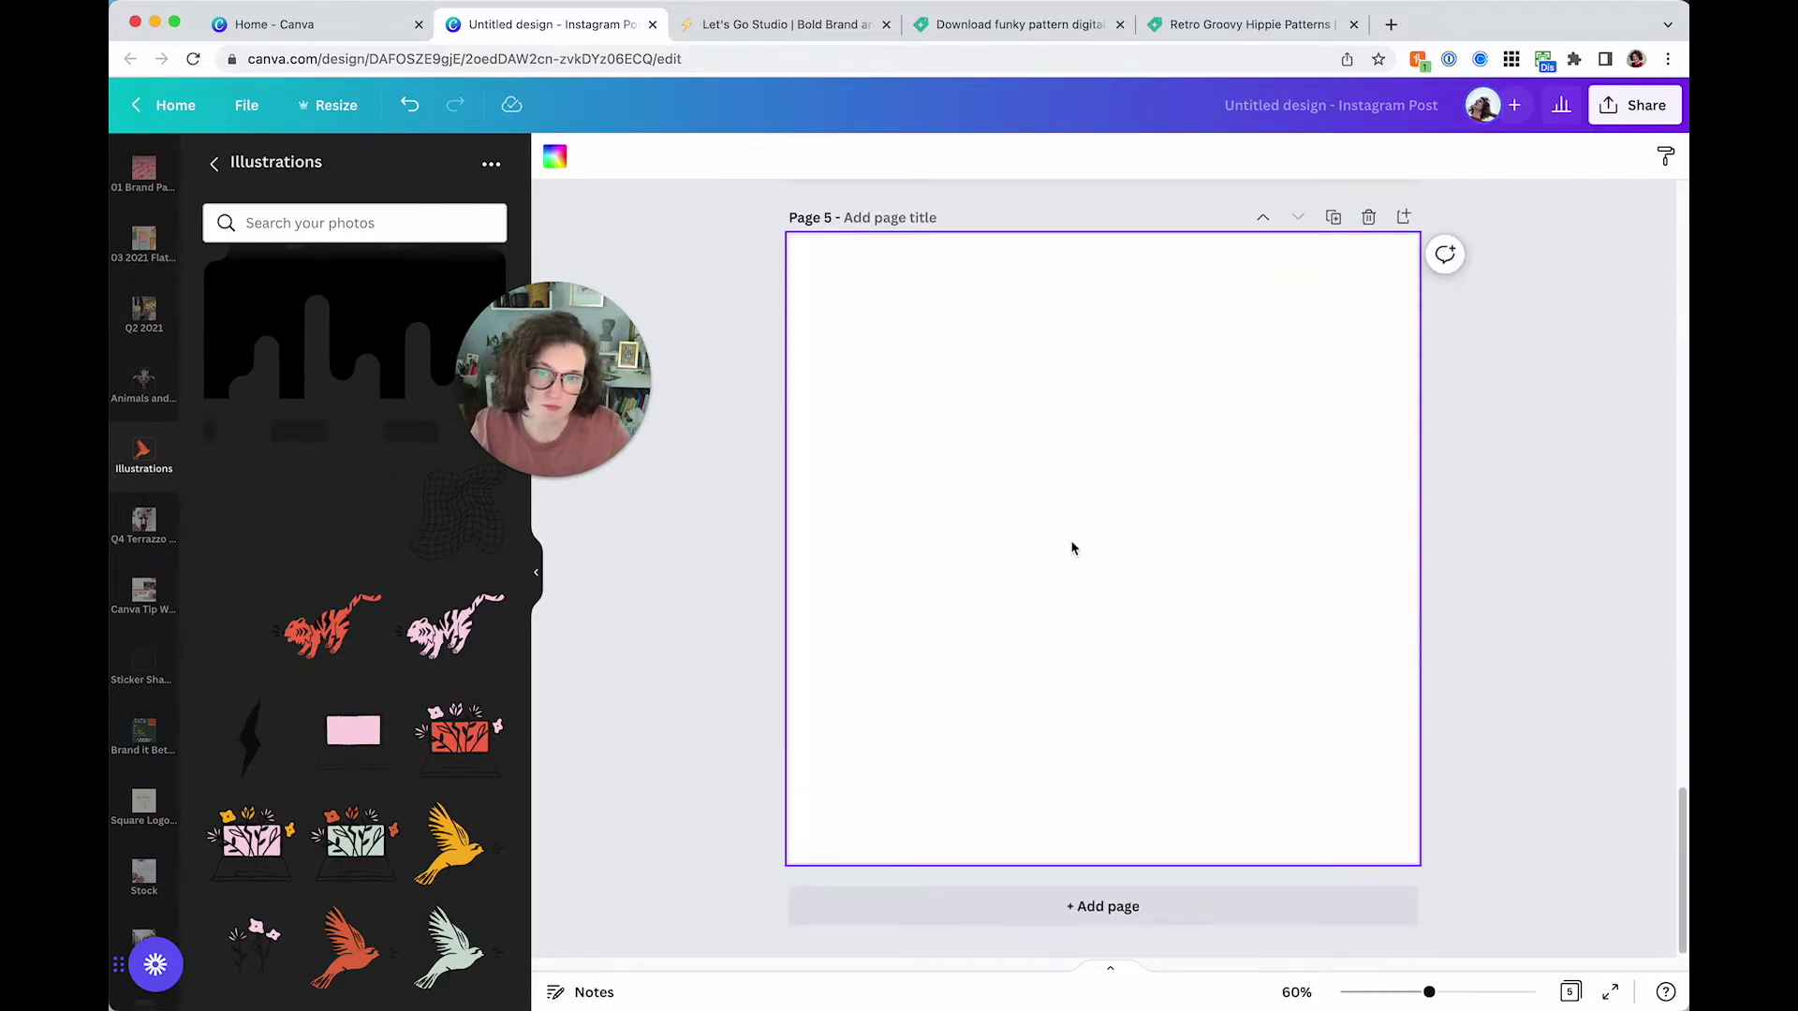
pyautogui.press('super+v')
# Scale the pasted artwork to about half the page width and tile four copies in a two-by-two grid
pyautogui.moveTo(1314, 753); pyautogui.dragTo(1129, 575)
pyautogui.moveTo(944, 473); pyautogui.dragTo(1281, 477)
pyautogui.keyDown('shift'); pyautogui.click(1030, 421); pyautogui.keyUp('shift')
pyautogui.moveTo(1031, 421); pyautogui.dragTo(1065, 706)
pyautogui.click(707, 688)
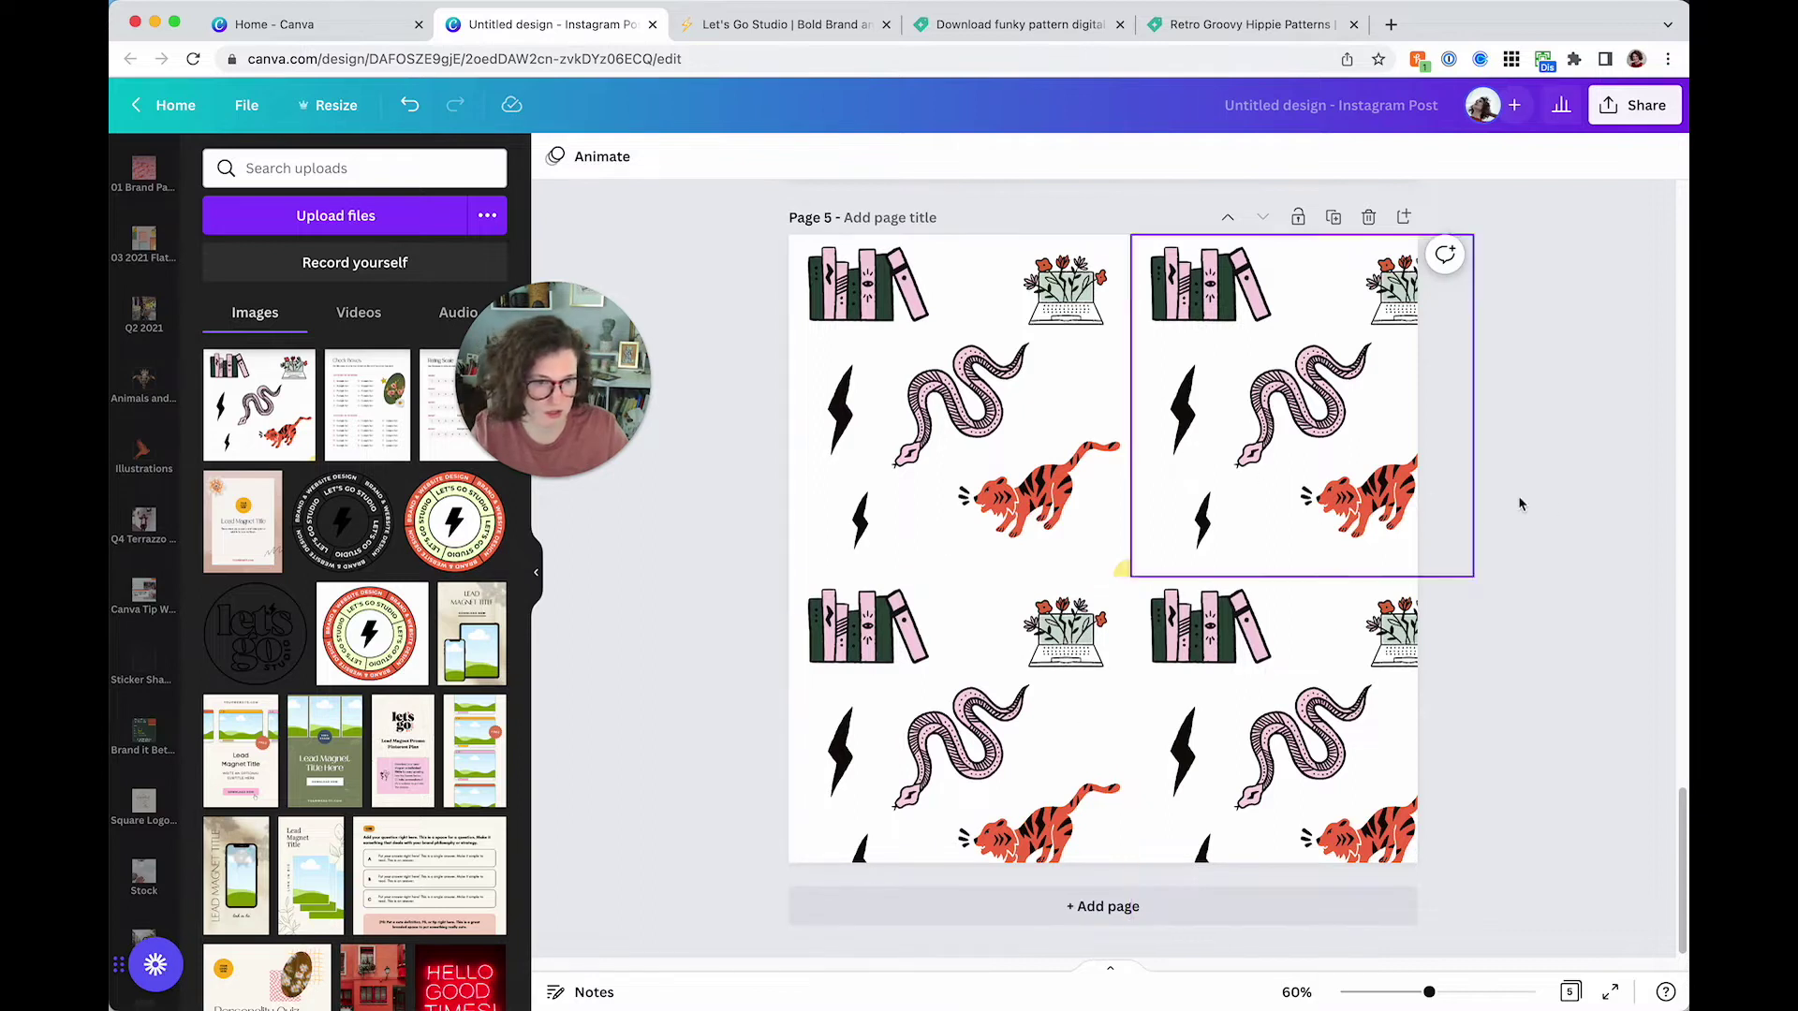
# Shift the upper row of tiles down to tighten the row gap, and delete all the tiles from page 5
pyautogui.click(988, 470)
pyautogui.keyDown('shift'); pyautogui.click(1320, 482); pyautogui.keyUp('shift')
pyautogui.moveTo(1320, 482); pyautogui.dragTo(1320, 534)
pyautogui.click(1003, 721)
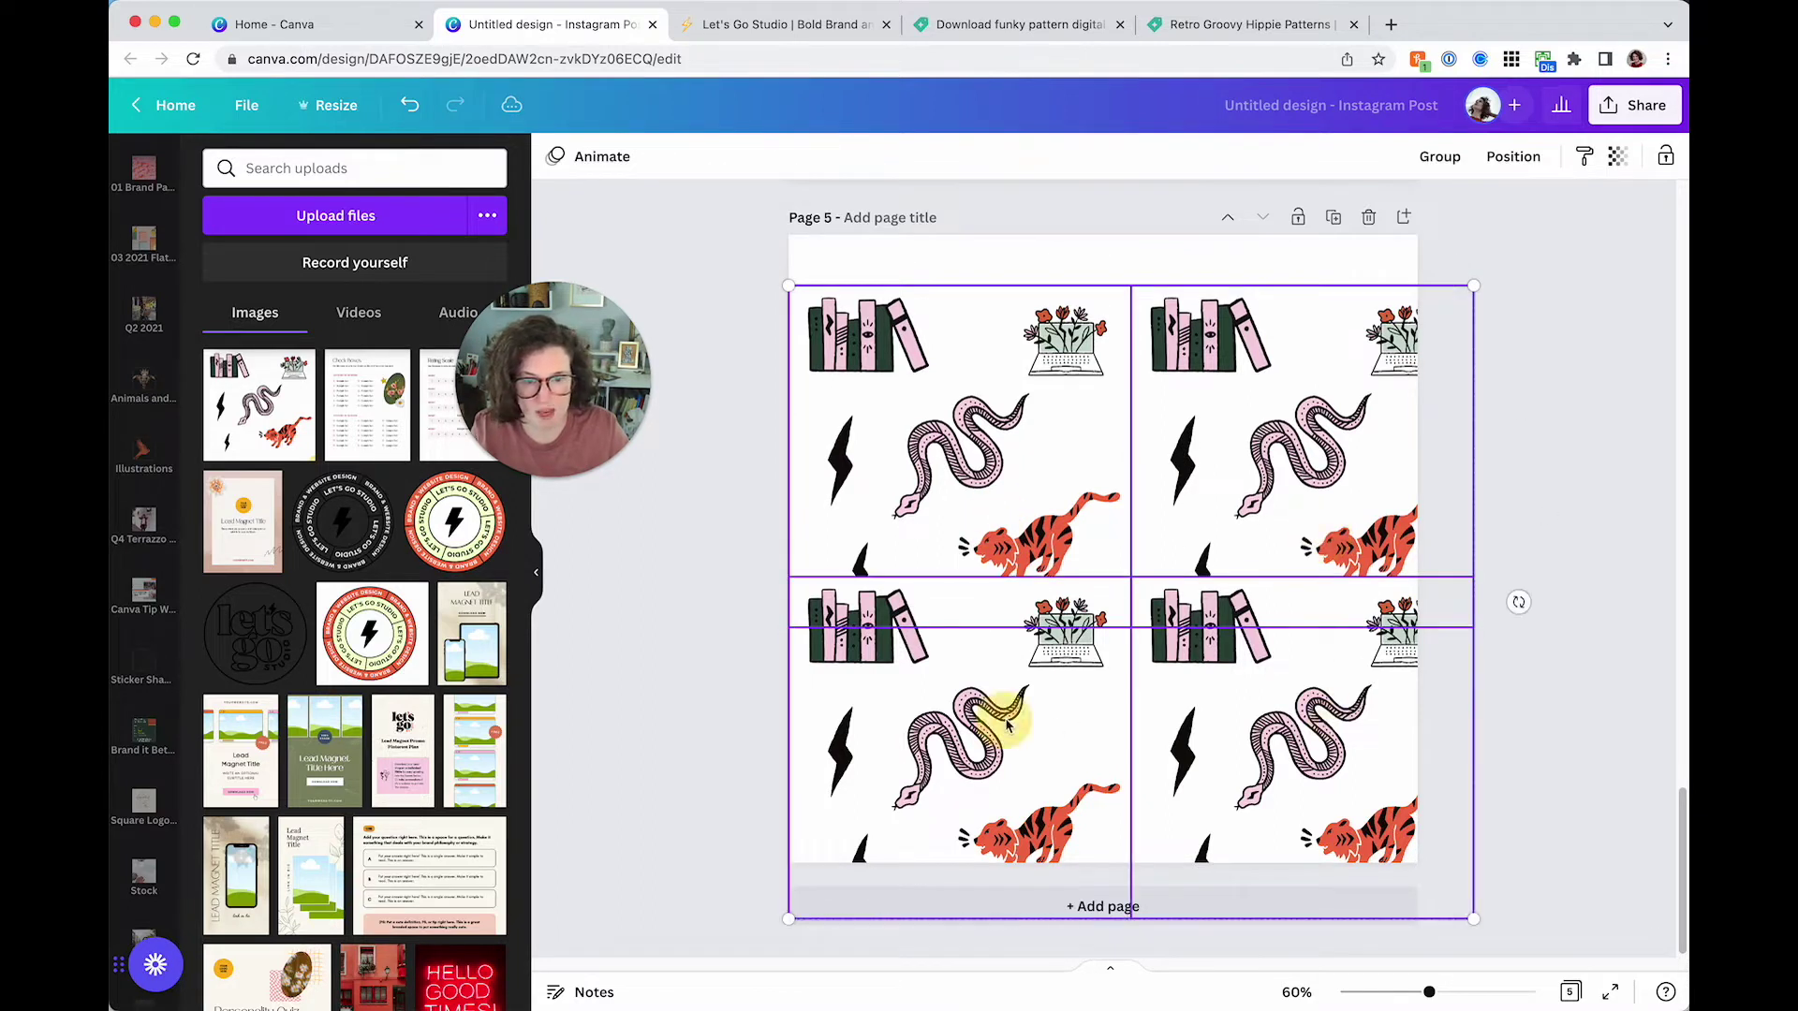
pyautogui.press('Delete')
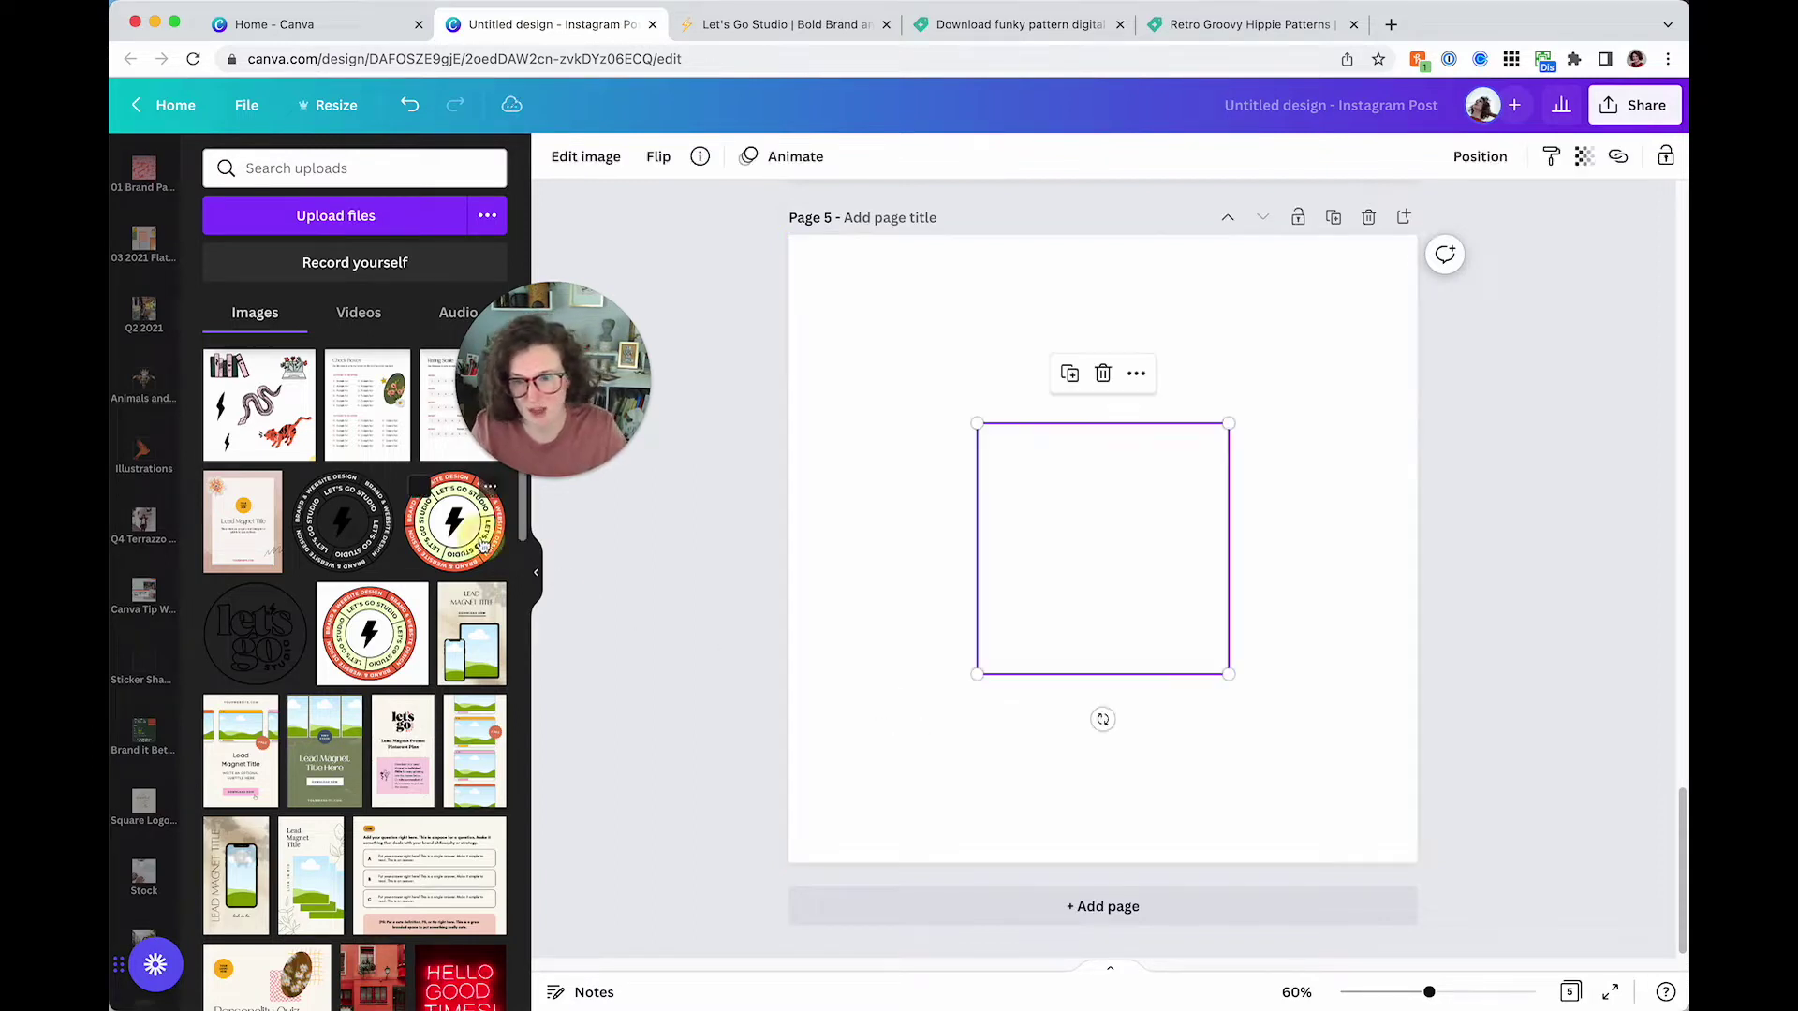
# Place the round orange Let's Go Studio badge half off page 5's left edge, with a level copy half off the right edge
pyautogui.moveTo(1197, 573); pyautogui.dragTo(873, 568)
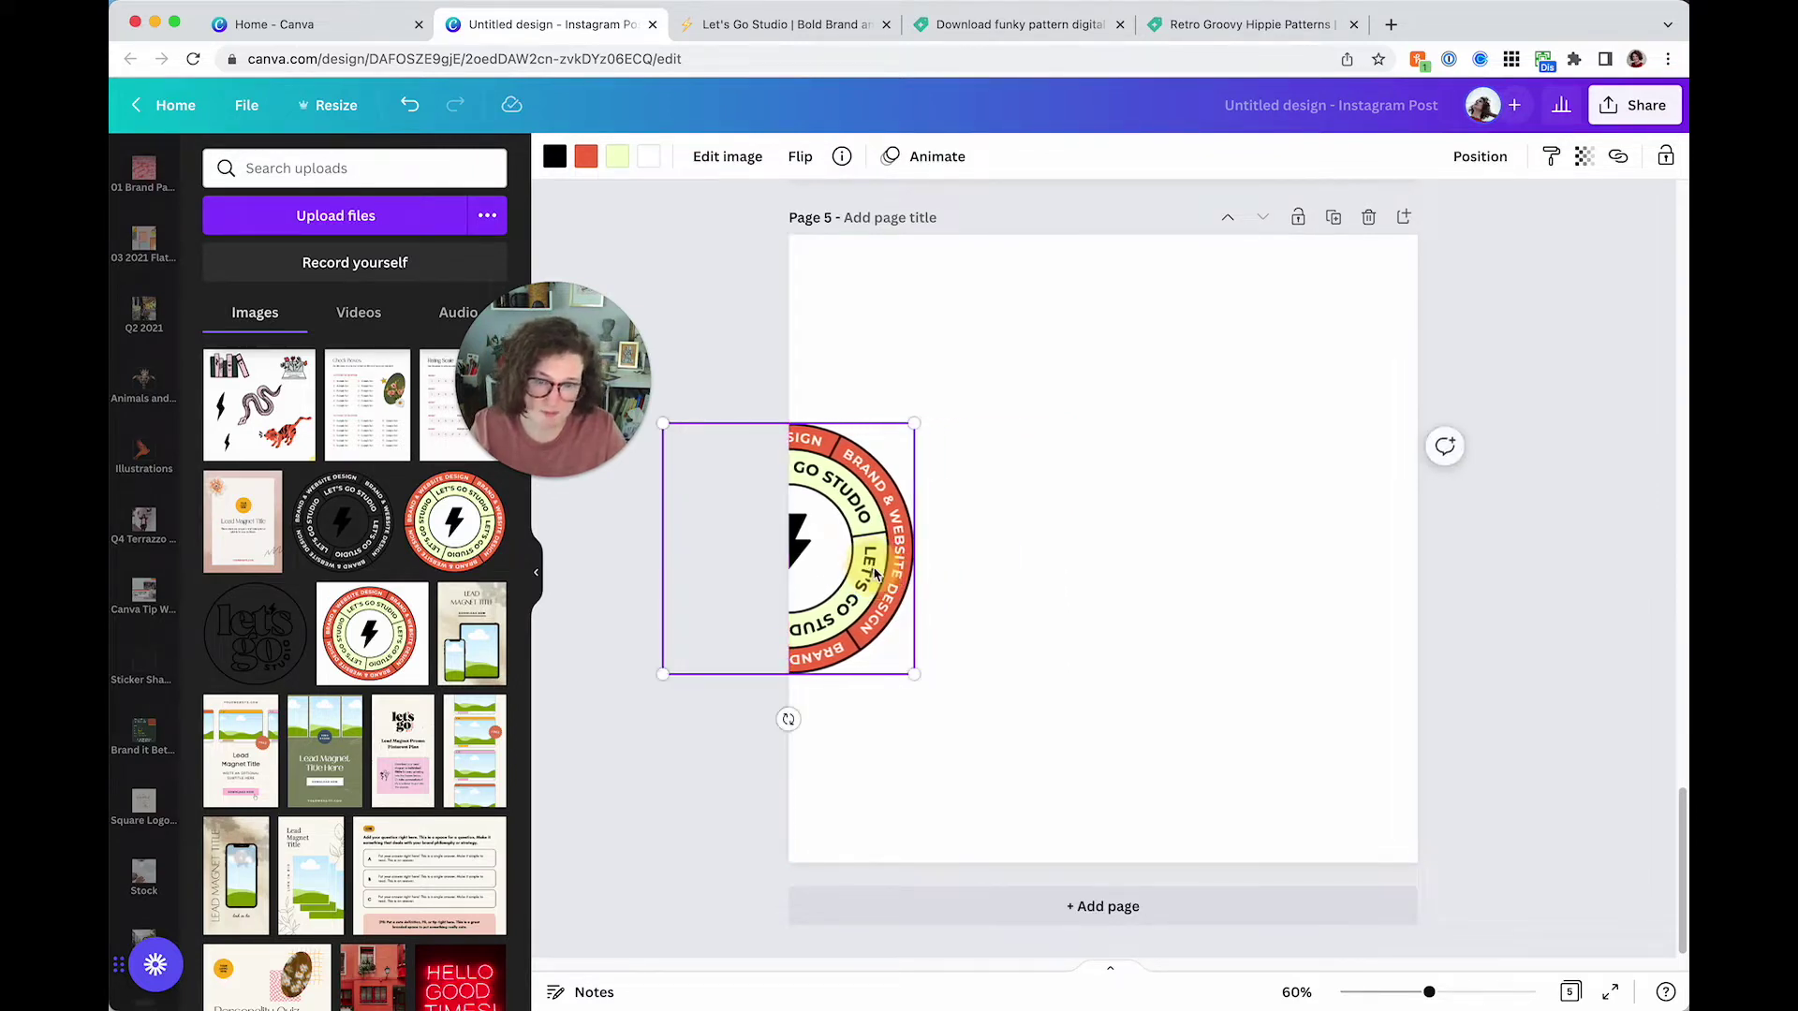
pyautogui.click(1197, 553)
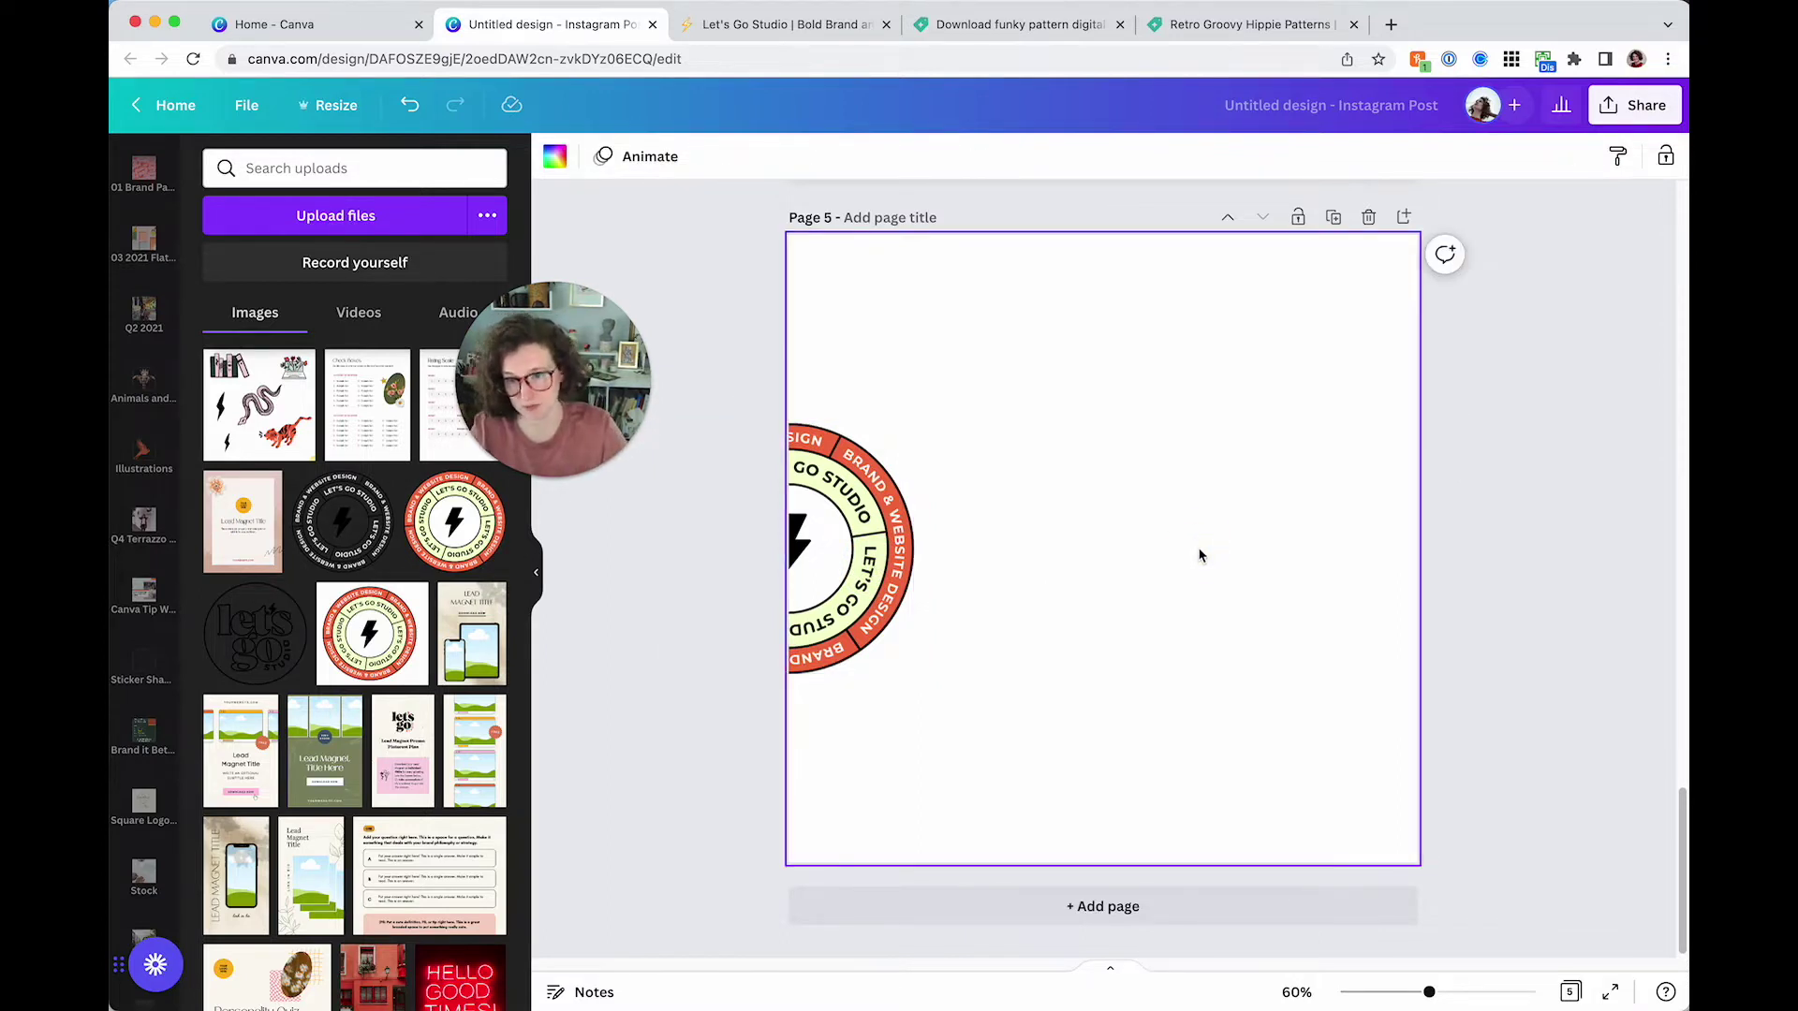
pyautogui.click(825, 563)
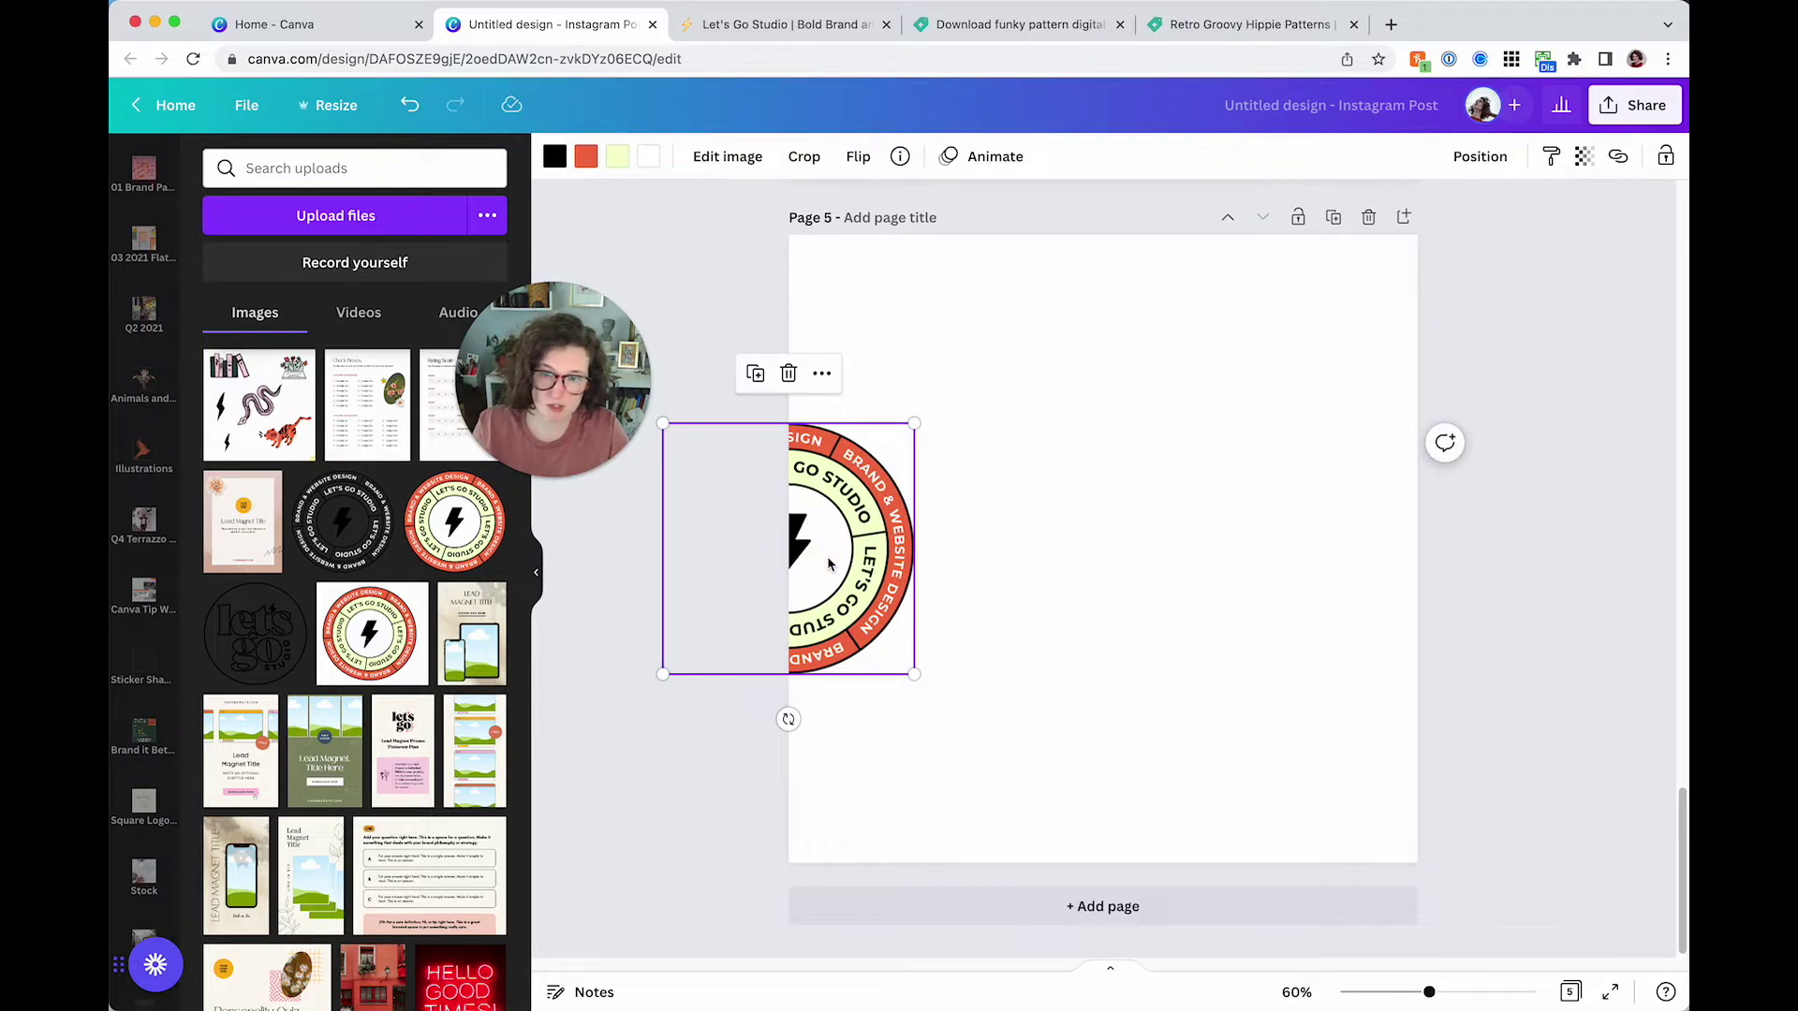
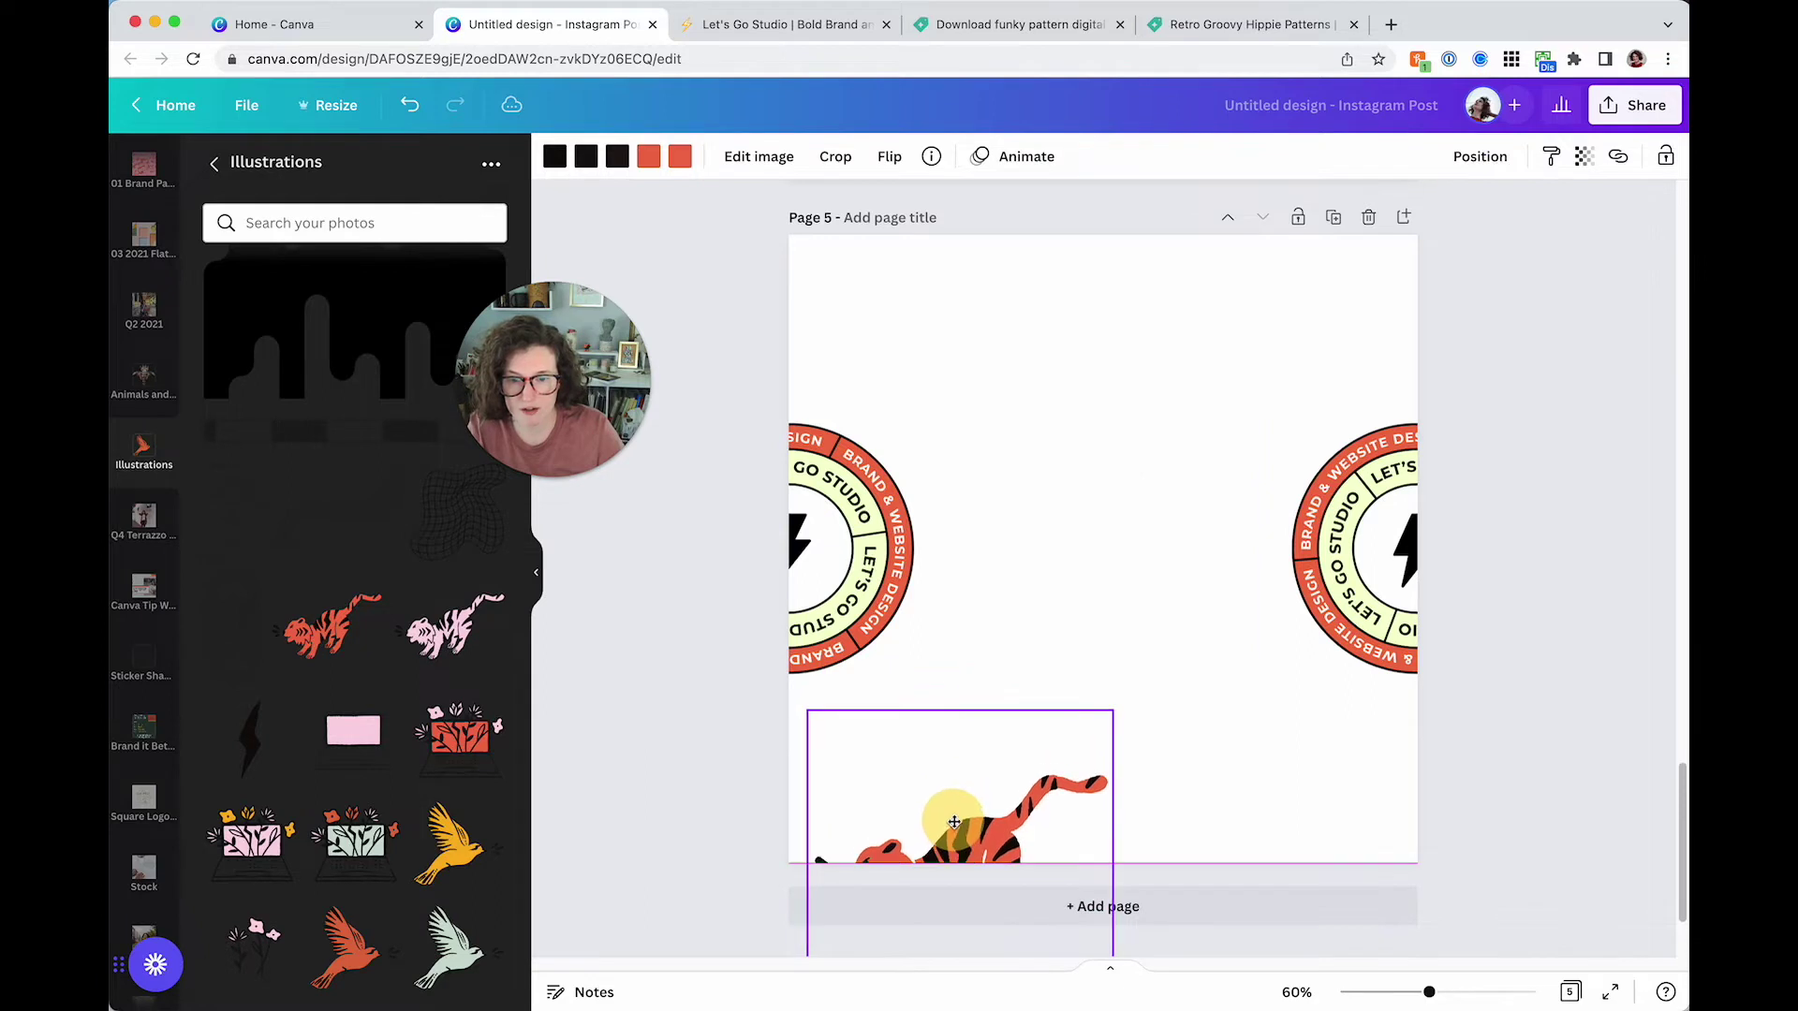
# Enlarge the tiger cut off by page 5's bottom edge and place a matching copy across the top edge
pyautogui.moveTo(1112, 708); pyautogui.dragTo(1237, 581)
pyautogui.moveTo(1099, 766); pyautogui.dragTo(1006, 147)
pyautogui.press('super+d')
pyautogui.click(1028, 572)
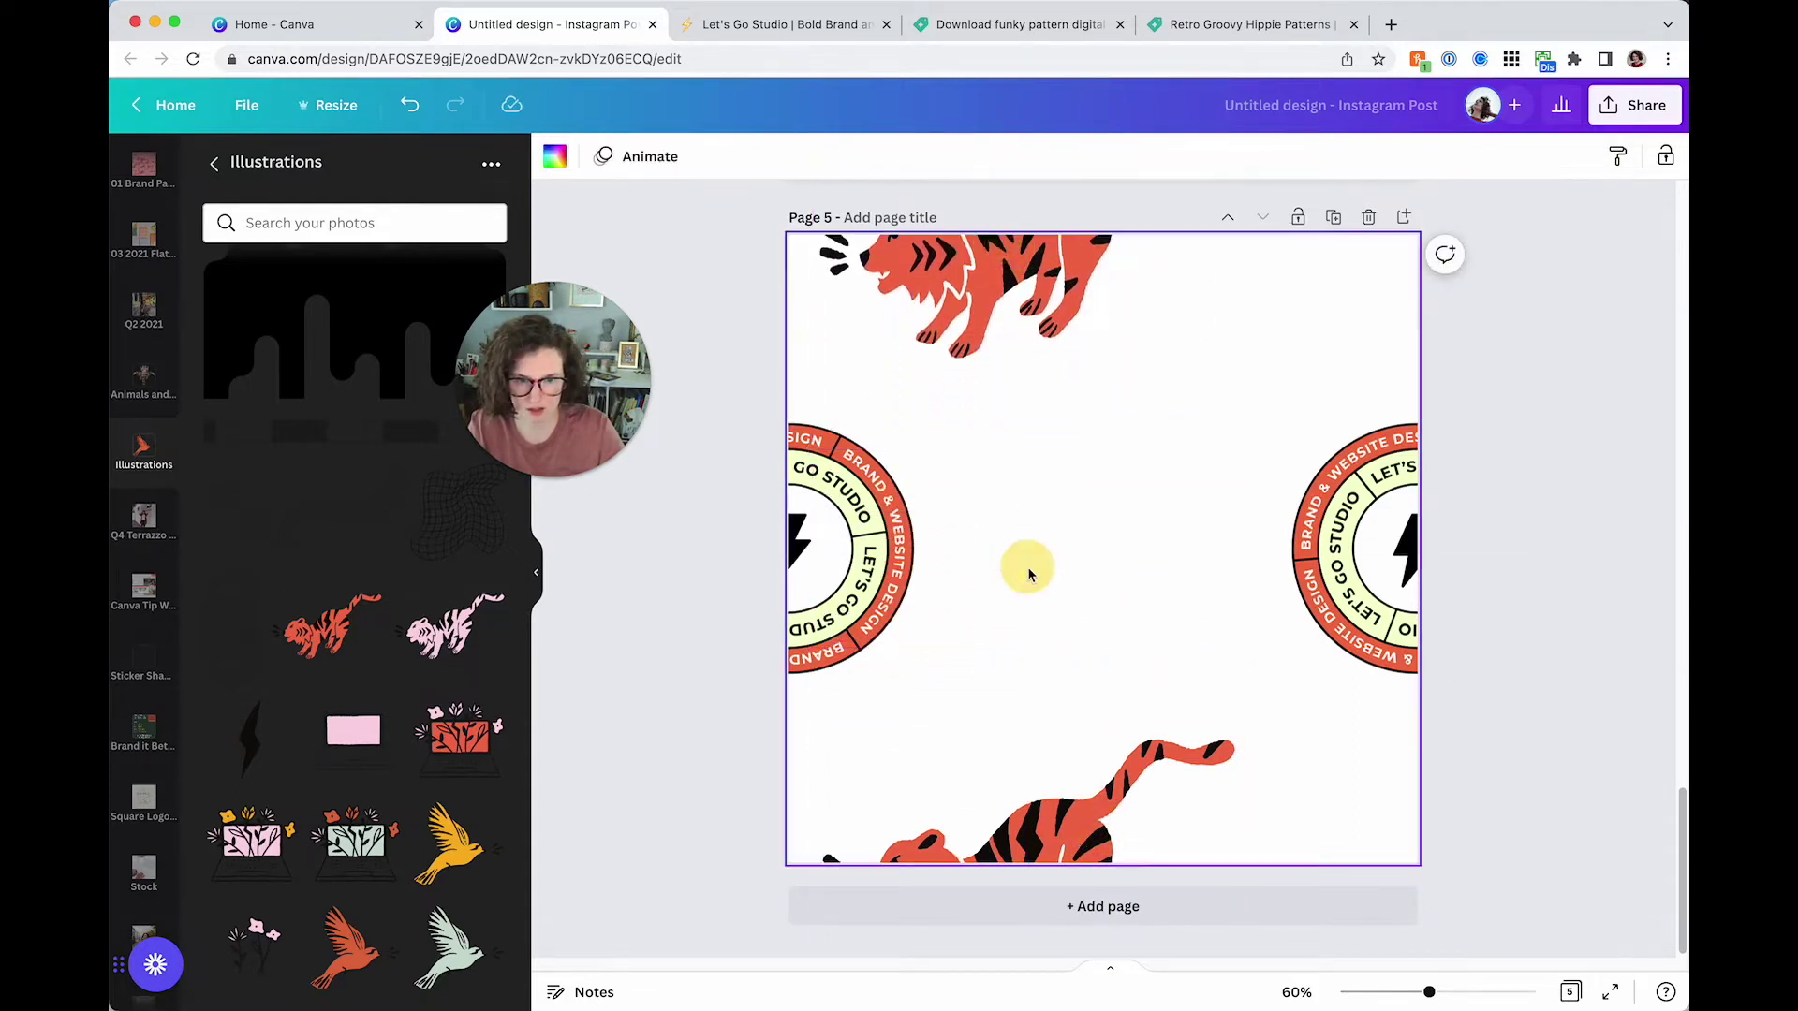
# Add the pink laptop with yellow flowers illustration and place it in the middle of page 5 between the badges
pyautogui.click(246, 838)
pyautogui.moveTo(979, 563); pyautogui.dragTo(1018, 539)
pyautogui.click(609, 775)
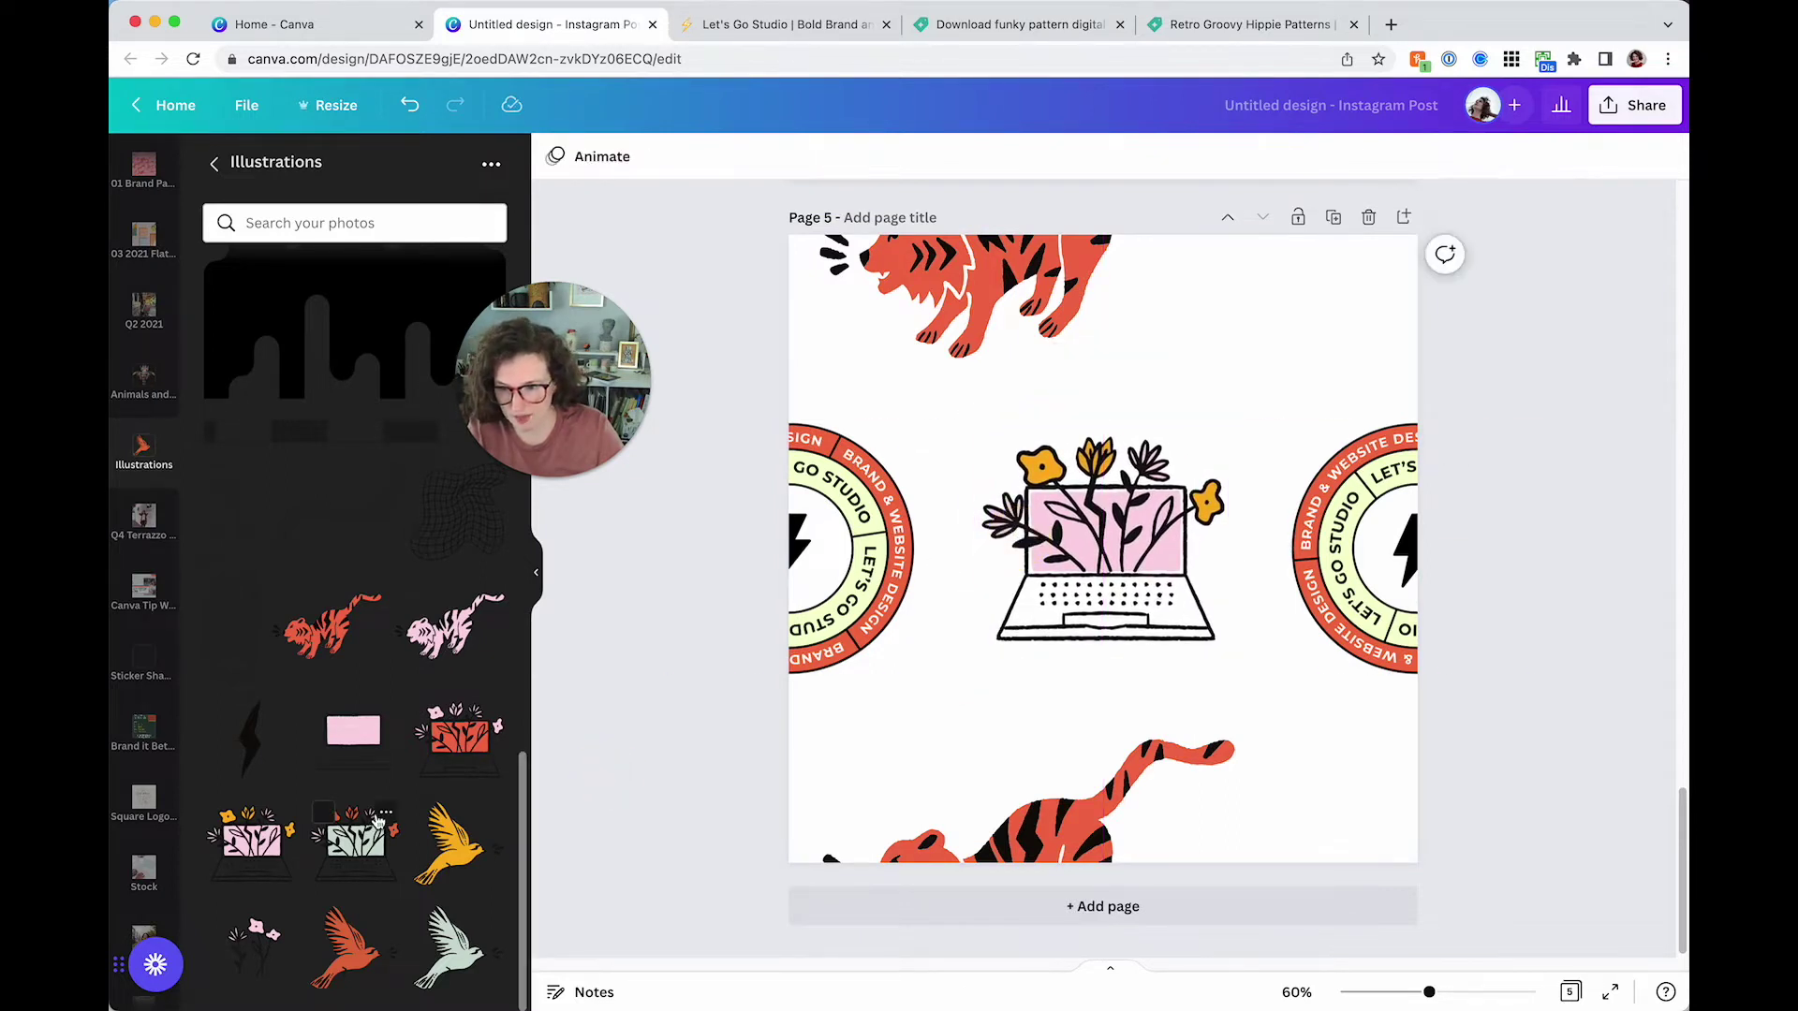
# Try out the warped grid graphic beside the tigers, with one copy across page 5's top edge and one across the bottom
pyautogui.scroll(2, 309, 848)
pyautogui.click(436, 629)
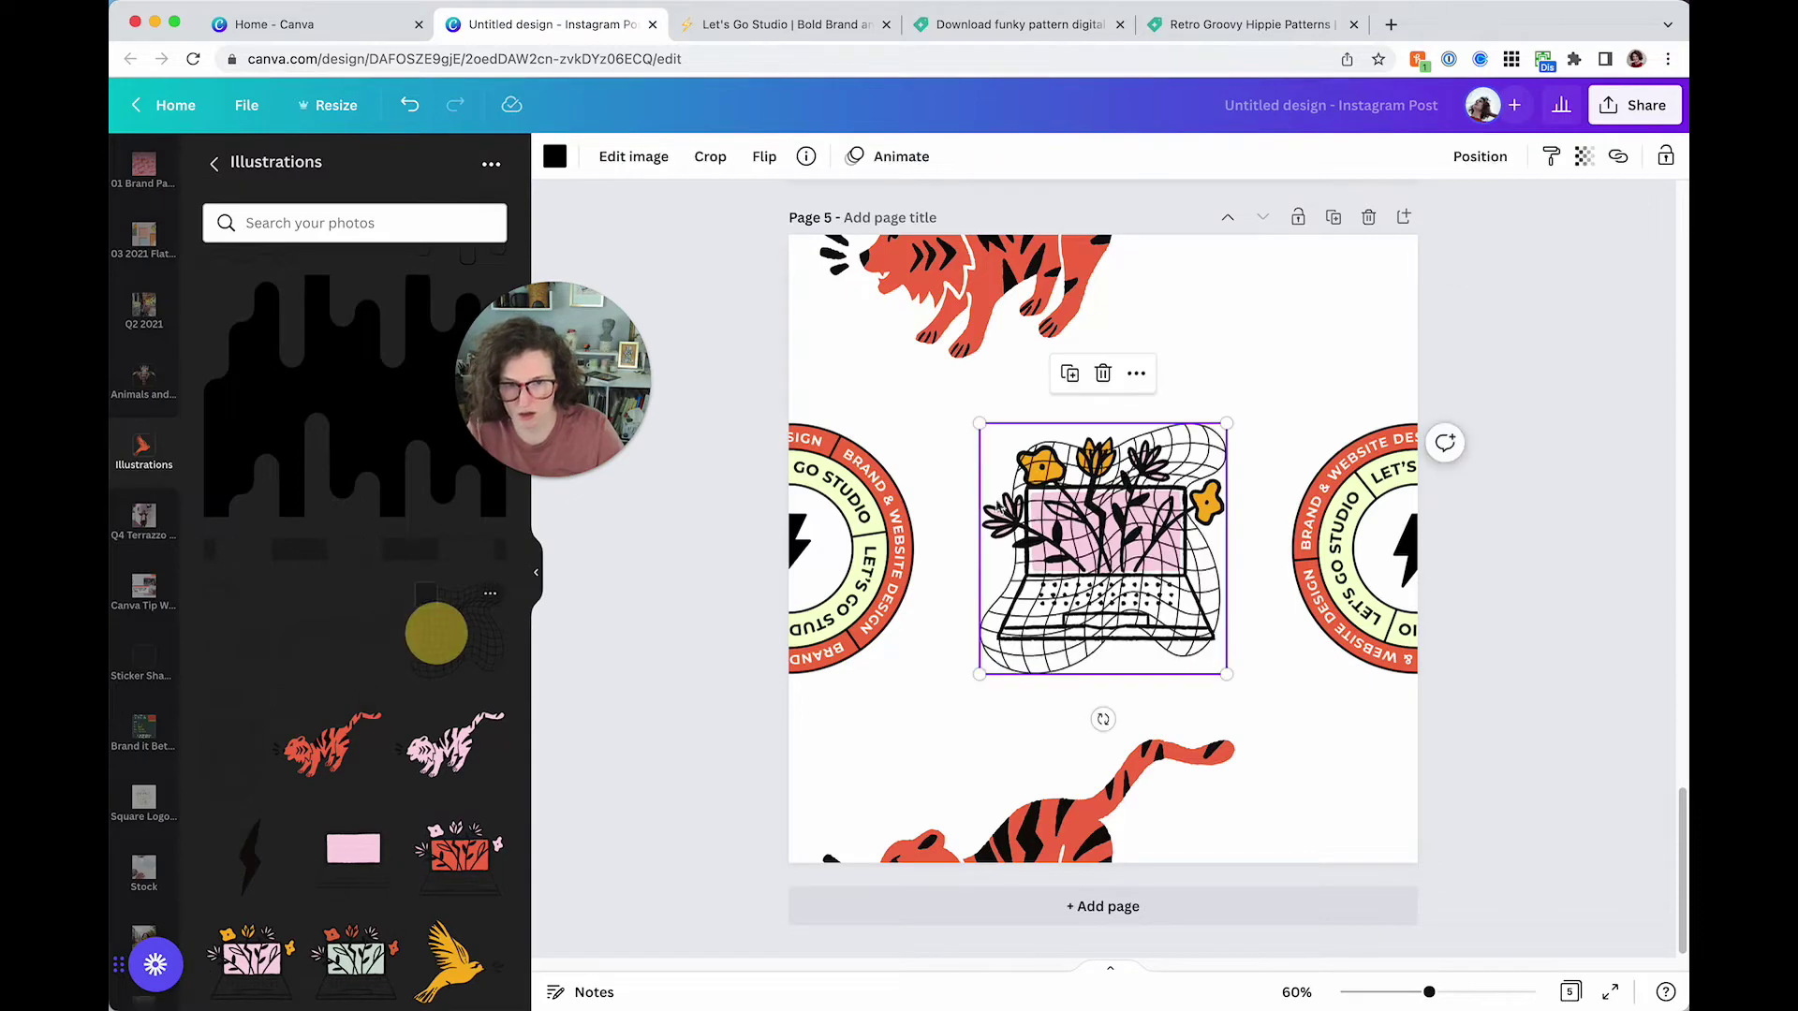
pyautogui.moveTo(1056, 641)
pyautogui.mouseDown()
pyautogui.moveTo(1190, 479)
pyautogui.moveTo(1208, 391)
pyautogui.mouseUp()
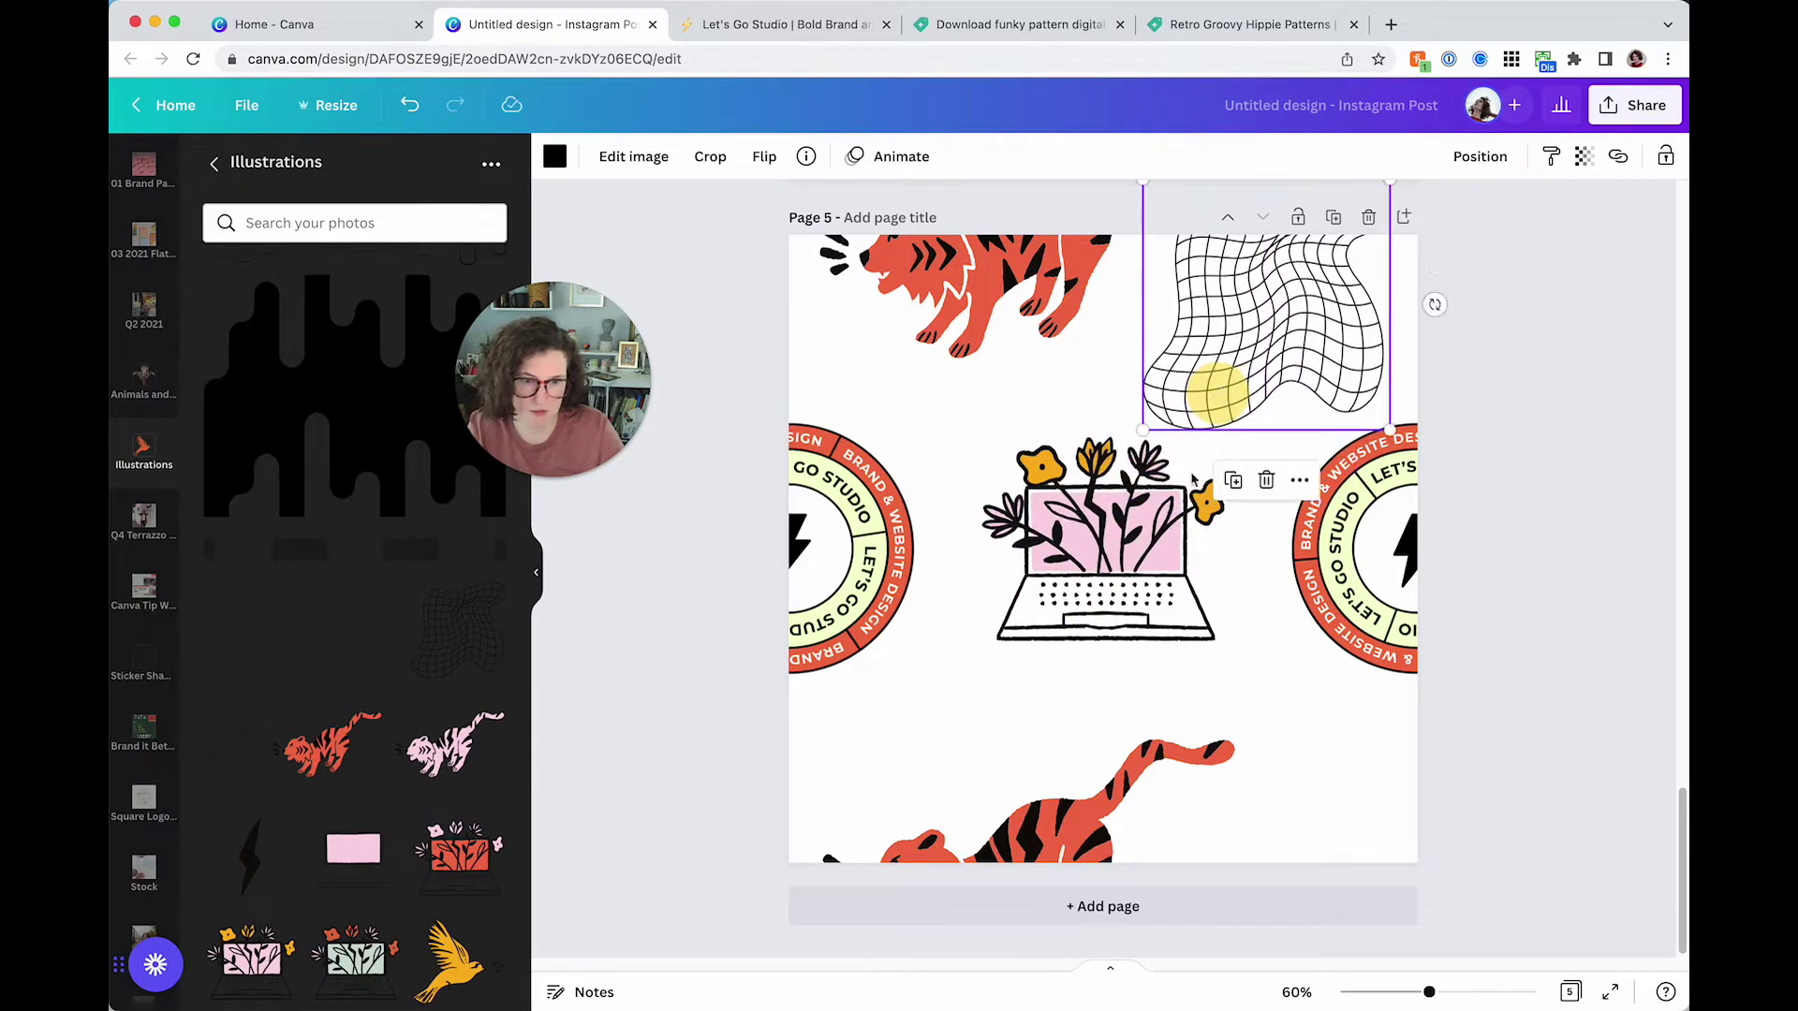
pyautogui.click(1119, 609)
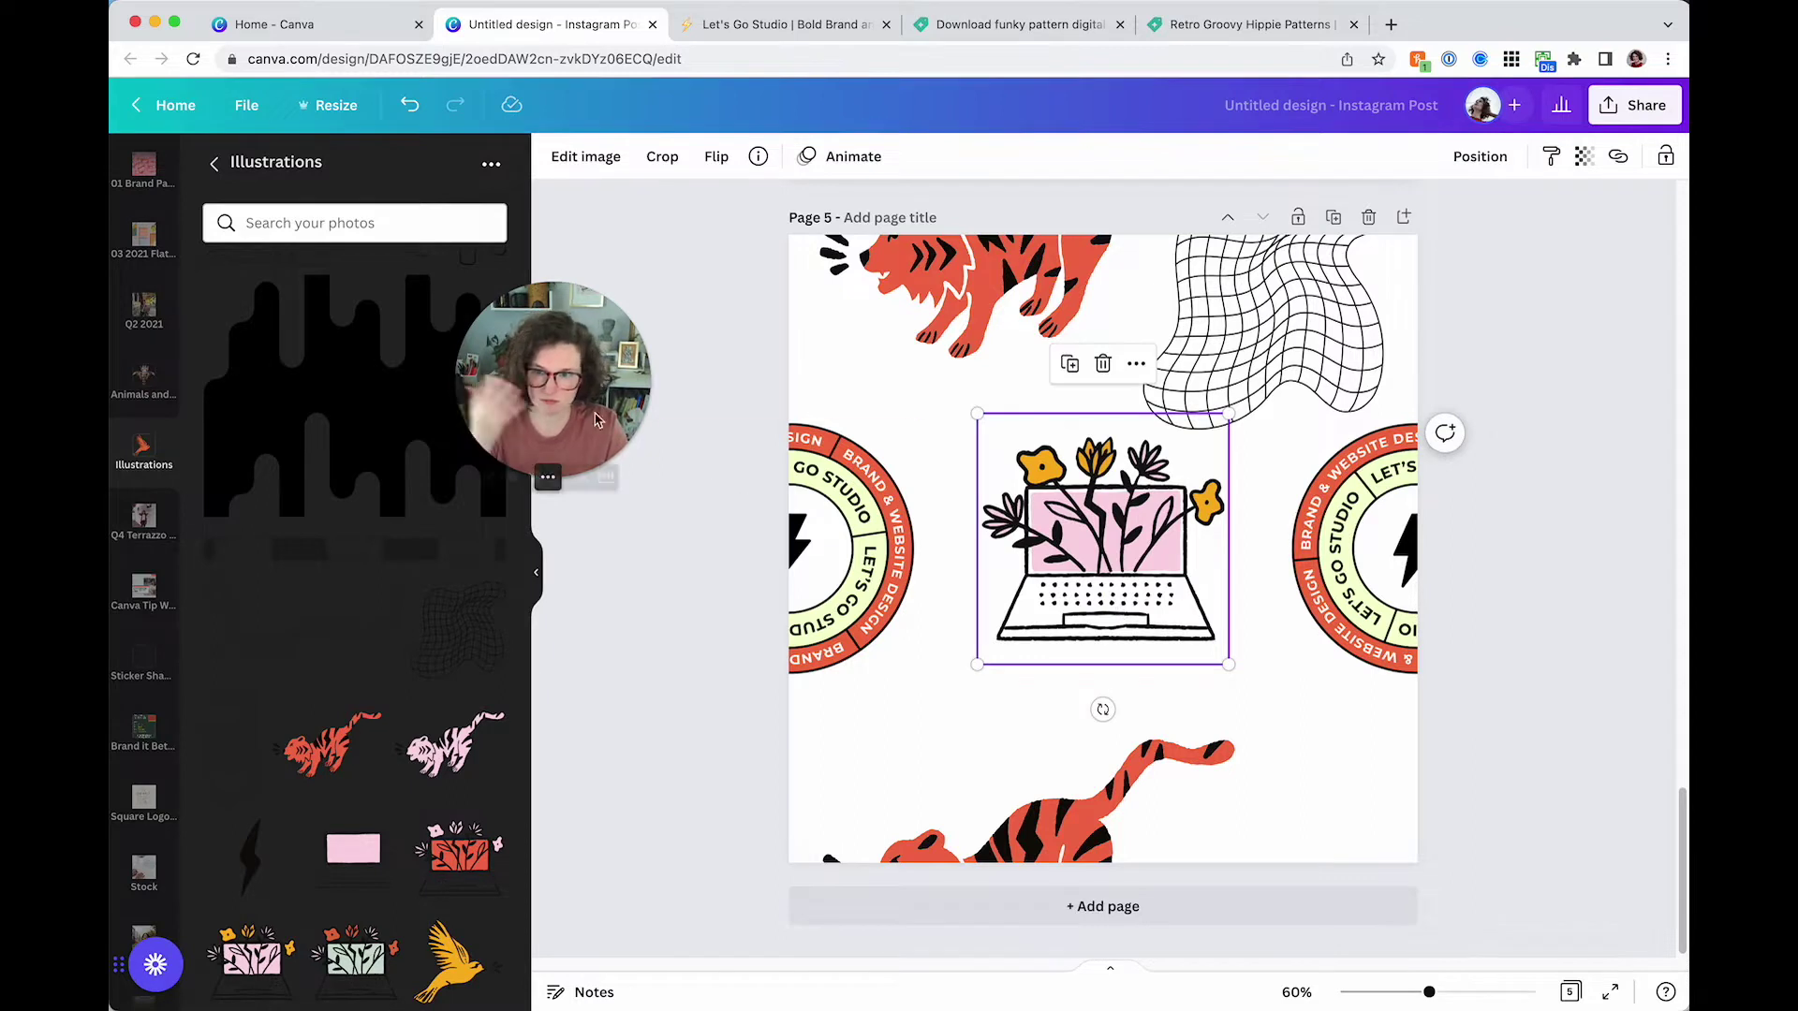
pyautogui.moveTo(1245, 360)
pyautogui.mouseDown()
pyautogui.moveTo(1243, 283)
pyautogui.moveTo(1255, 903)
pyautogui.mouseUp()
pyautogui.click(917, 762)
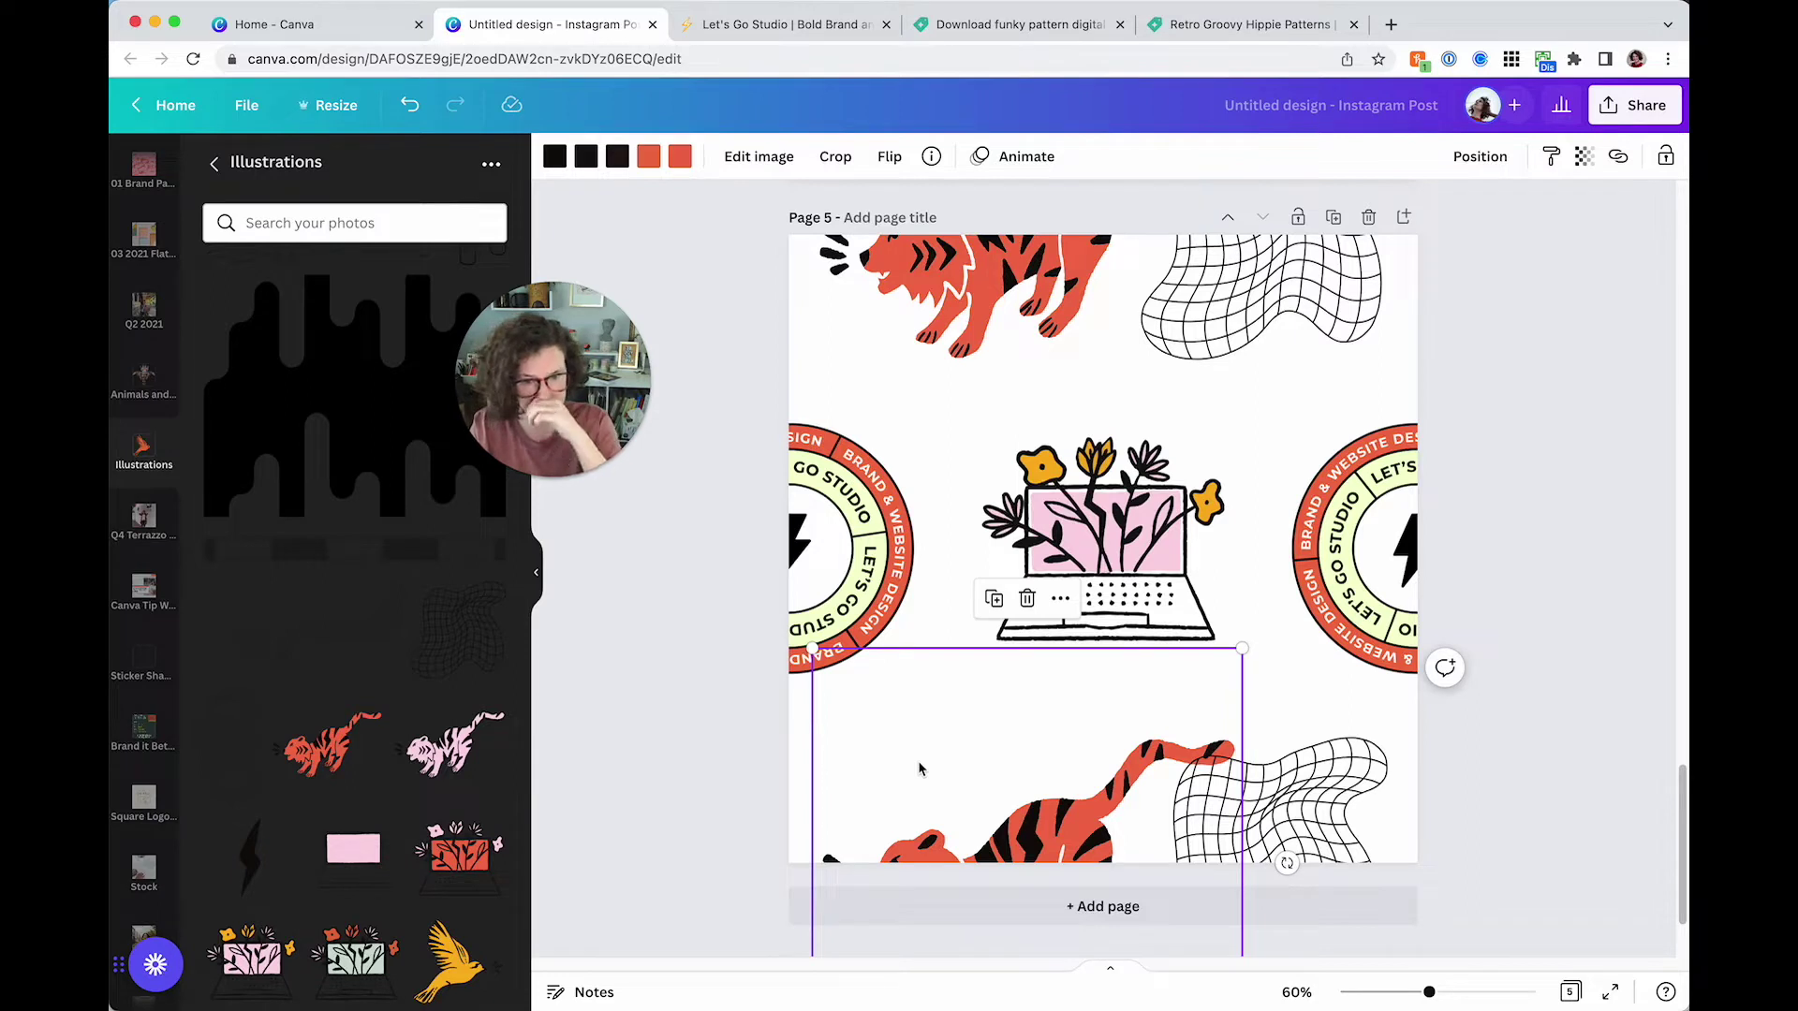
# Move the lower warped grid up onto the upper one and delete both grids from page 5
pyautogui.scroll(-1, 1030, 759)
pyautogui.click(1339, 756)
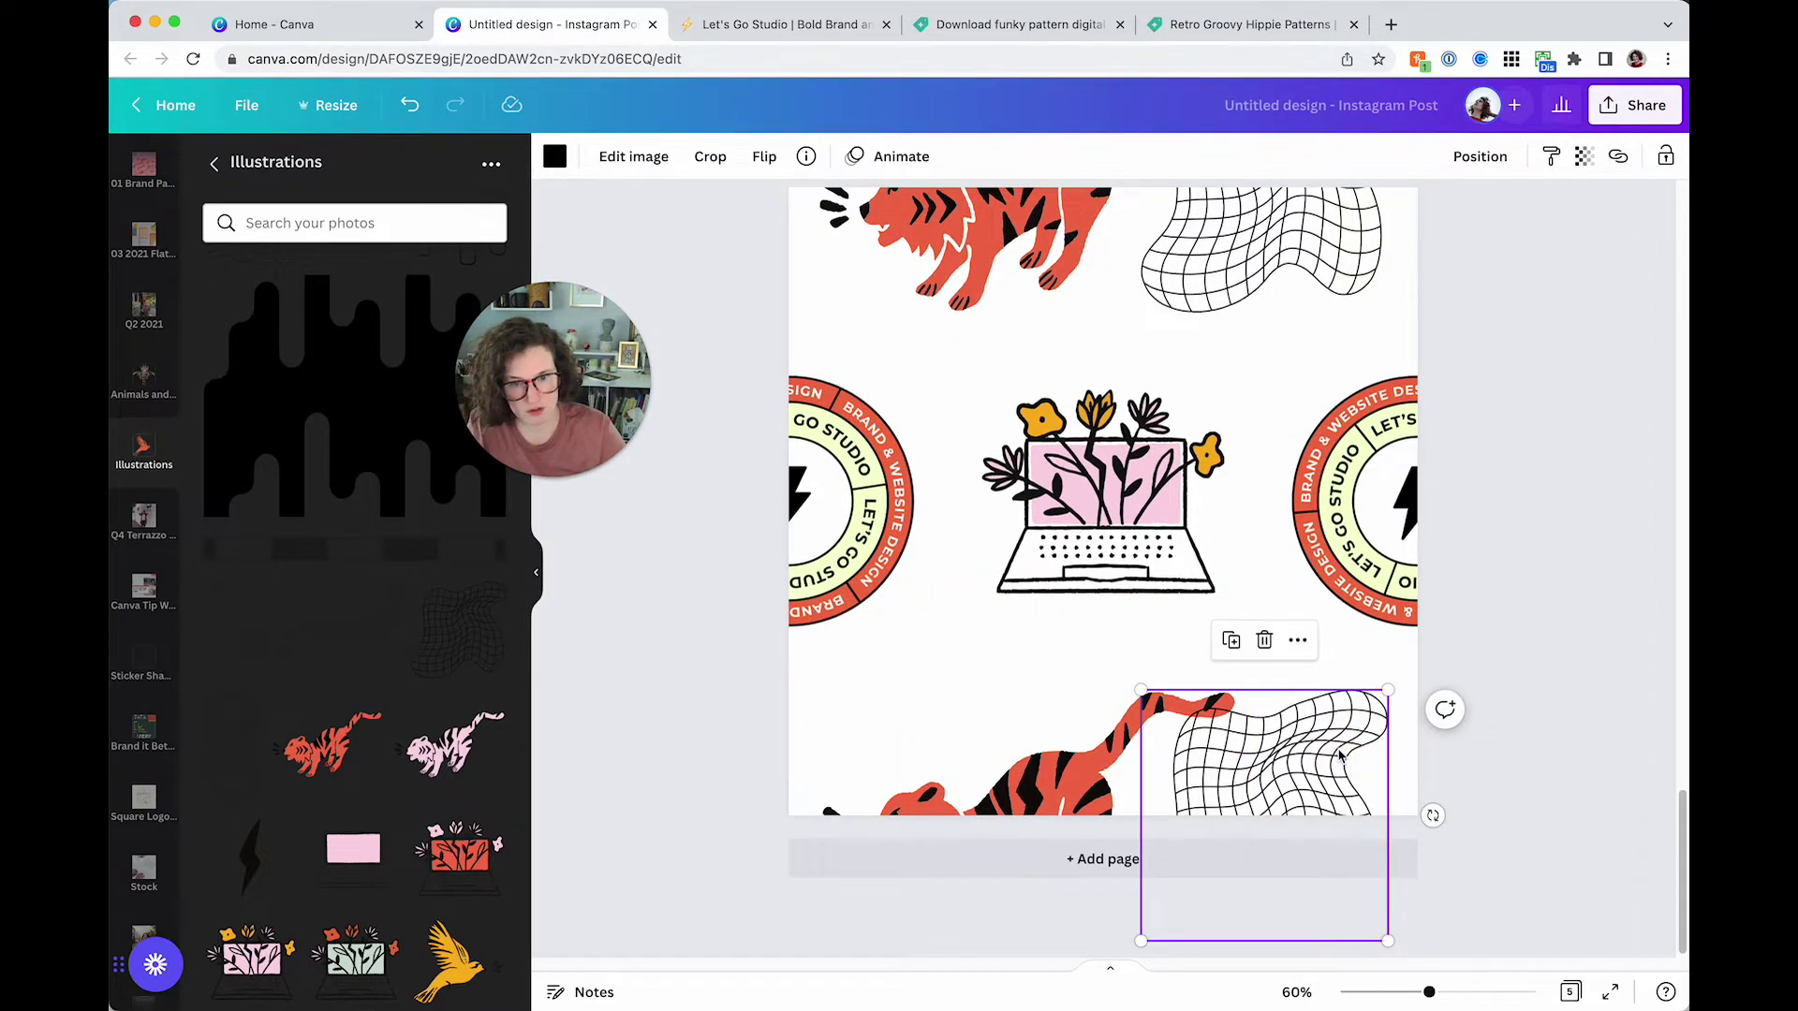
pyautogui.moveTo(1172, 849); pyautogui.dragTo(1173, 339)
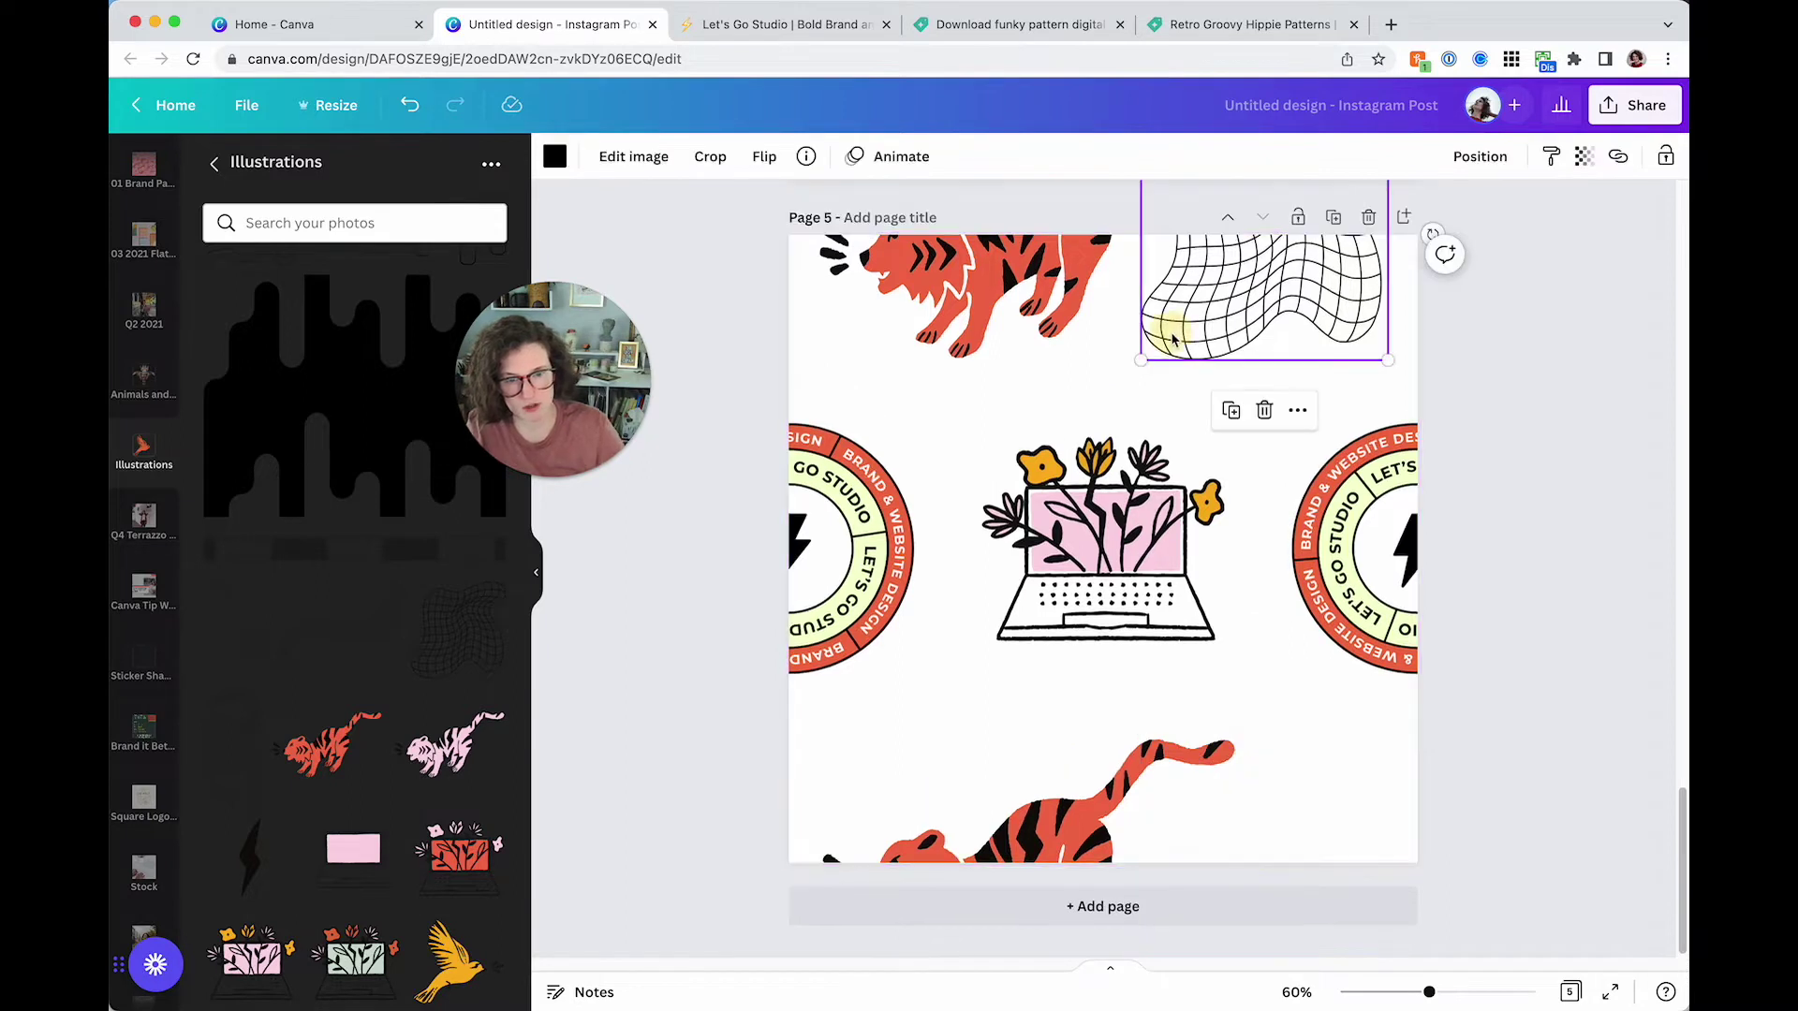
pyautogui.press('Delete')
pyautogui.scroll(3, 341, 841)
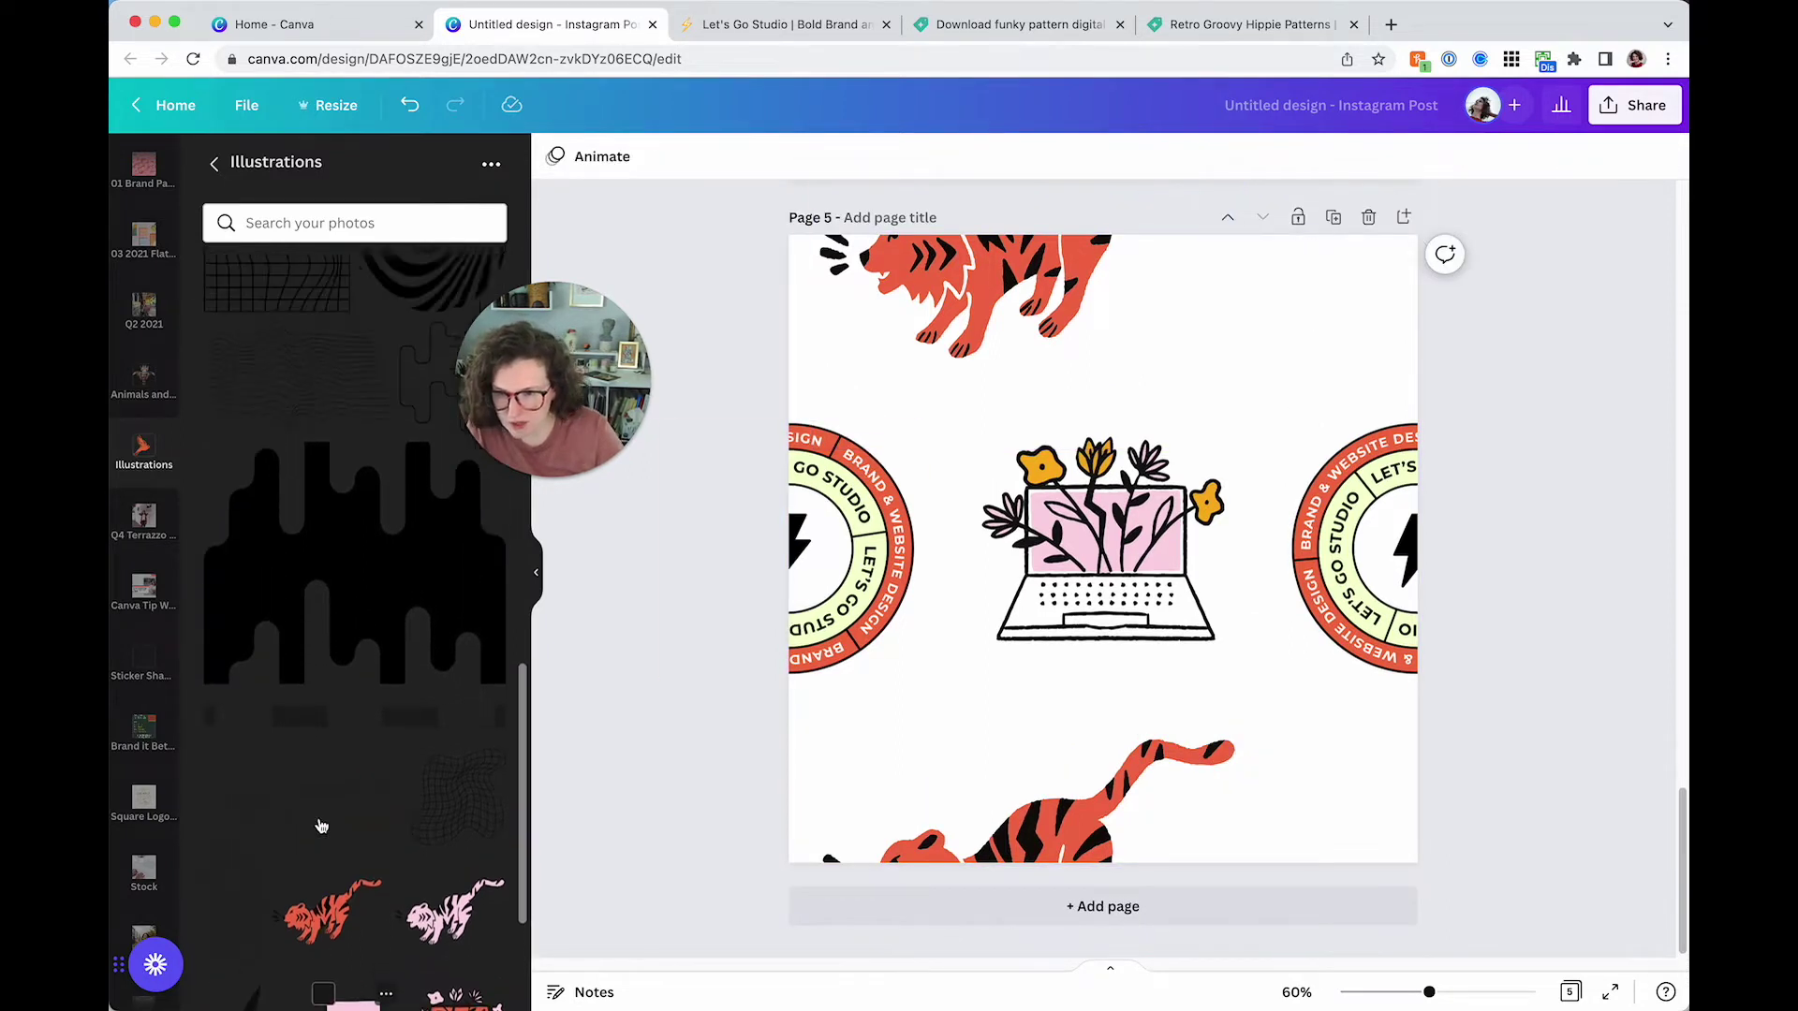
# Try out another small illustration from the Illustrations folder near page 5's lower right corner, and delete it
pyautogui.scroll(5, 341, 841)
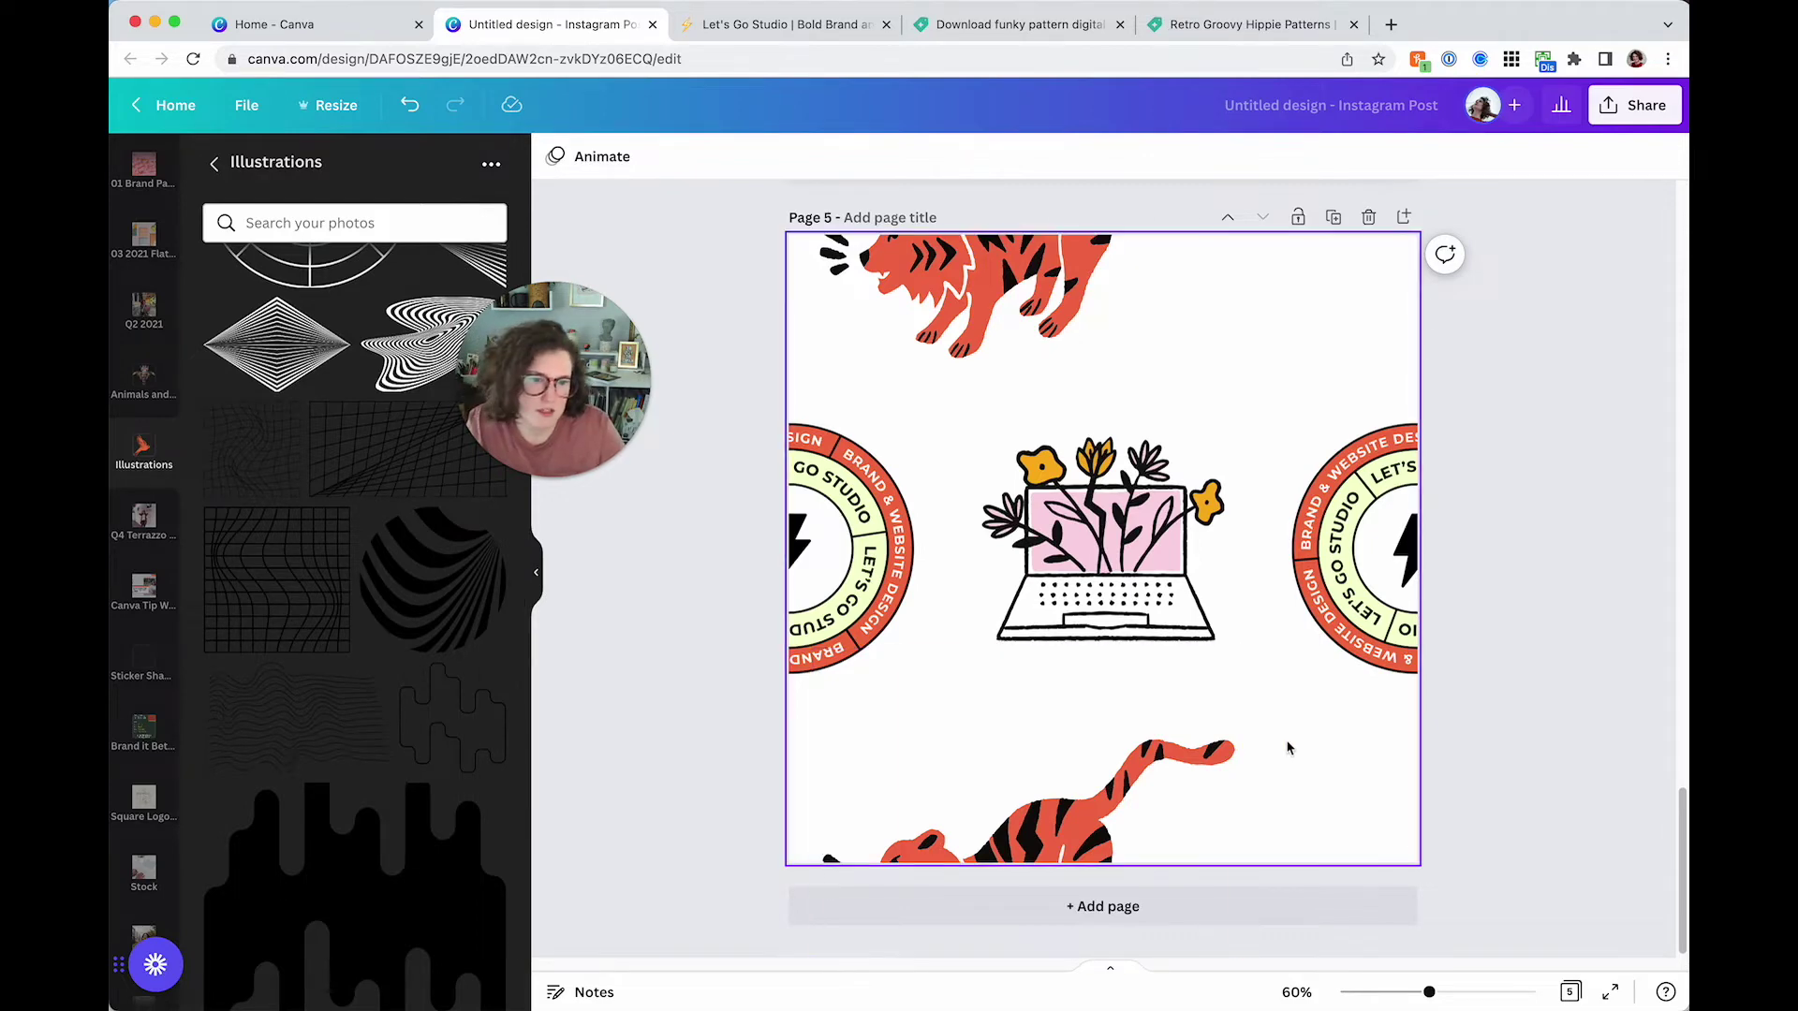
pyautogui.scroll(8, 456, 621)
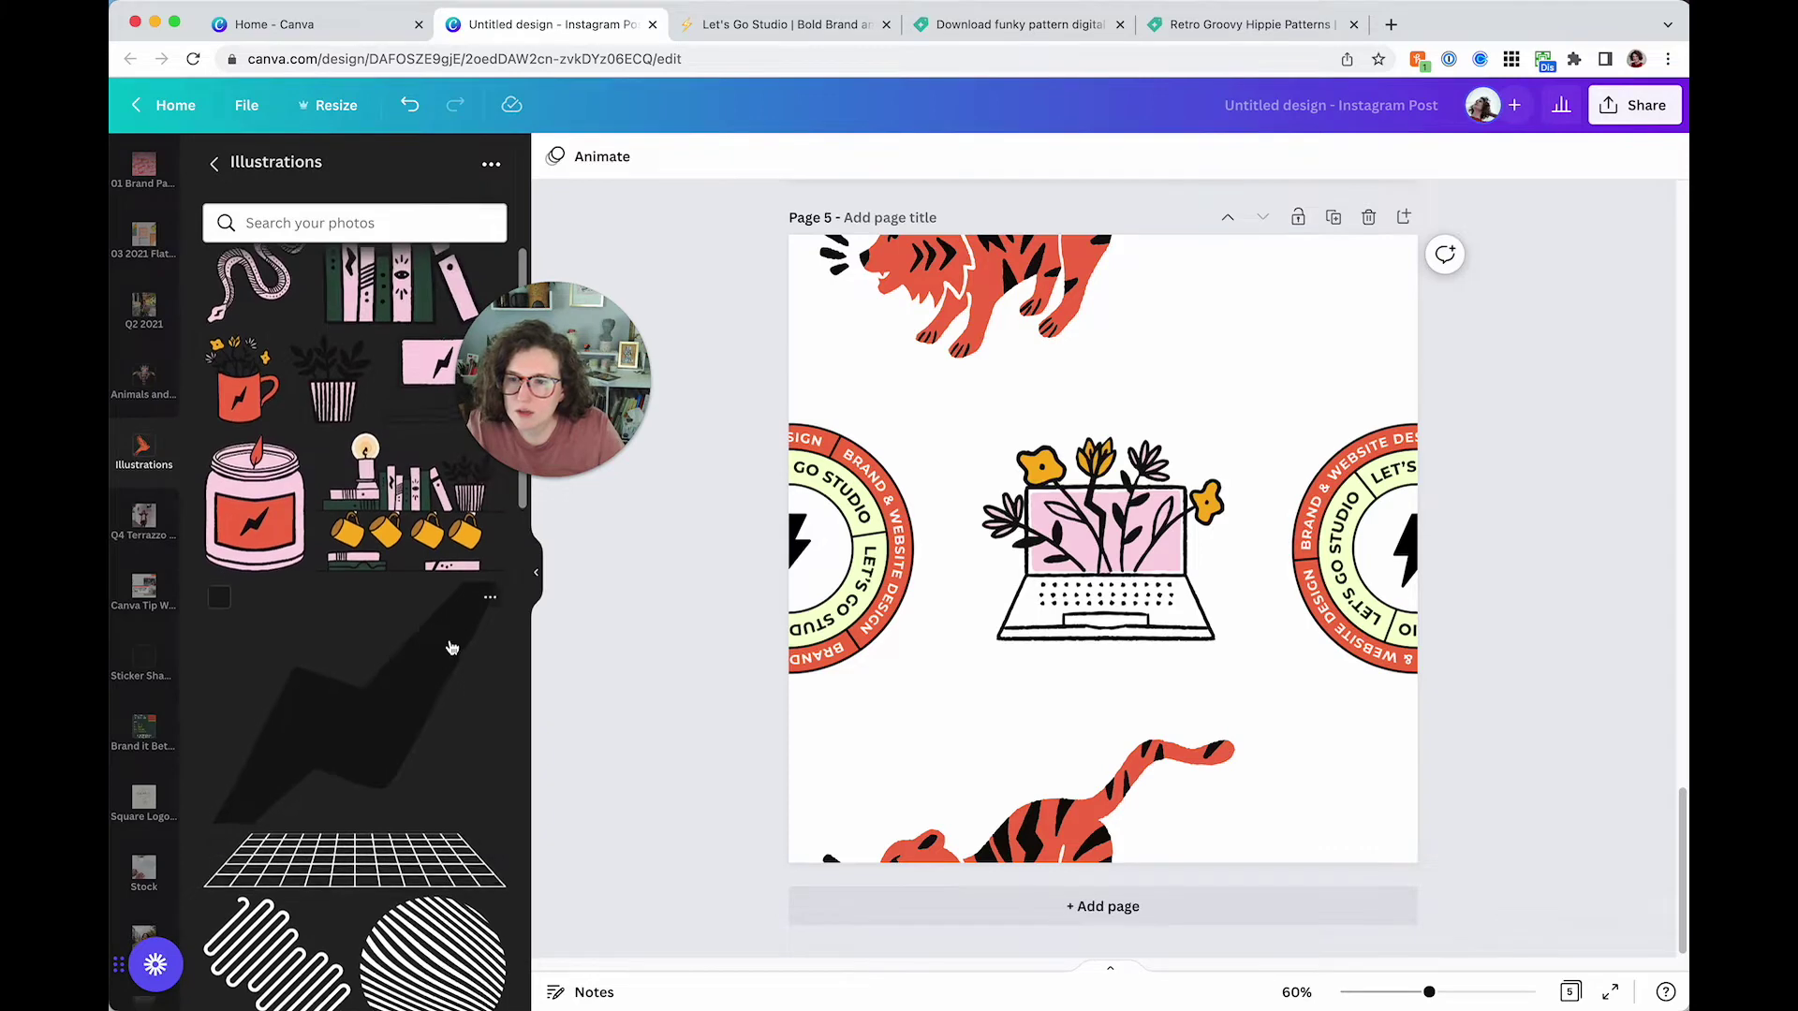
pyautogui.scroll(1, 440, 618)
pyautogui.click(337, 423)
pyautogui.moveTo(1122, 608); pyautogui.dragTo(1345, 898)
pyautogui.press('Delete')
pyautogui.scroll(-1, 393, 796)
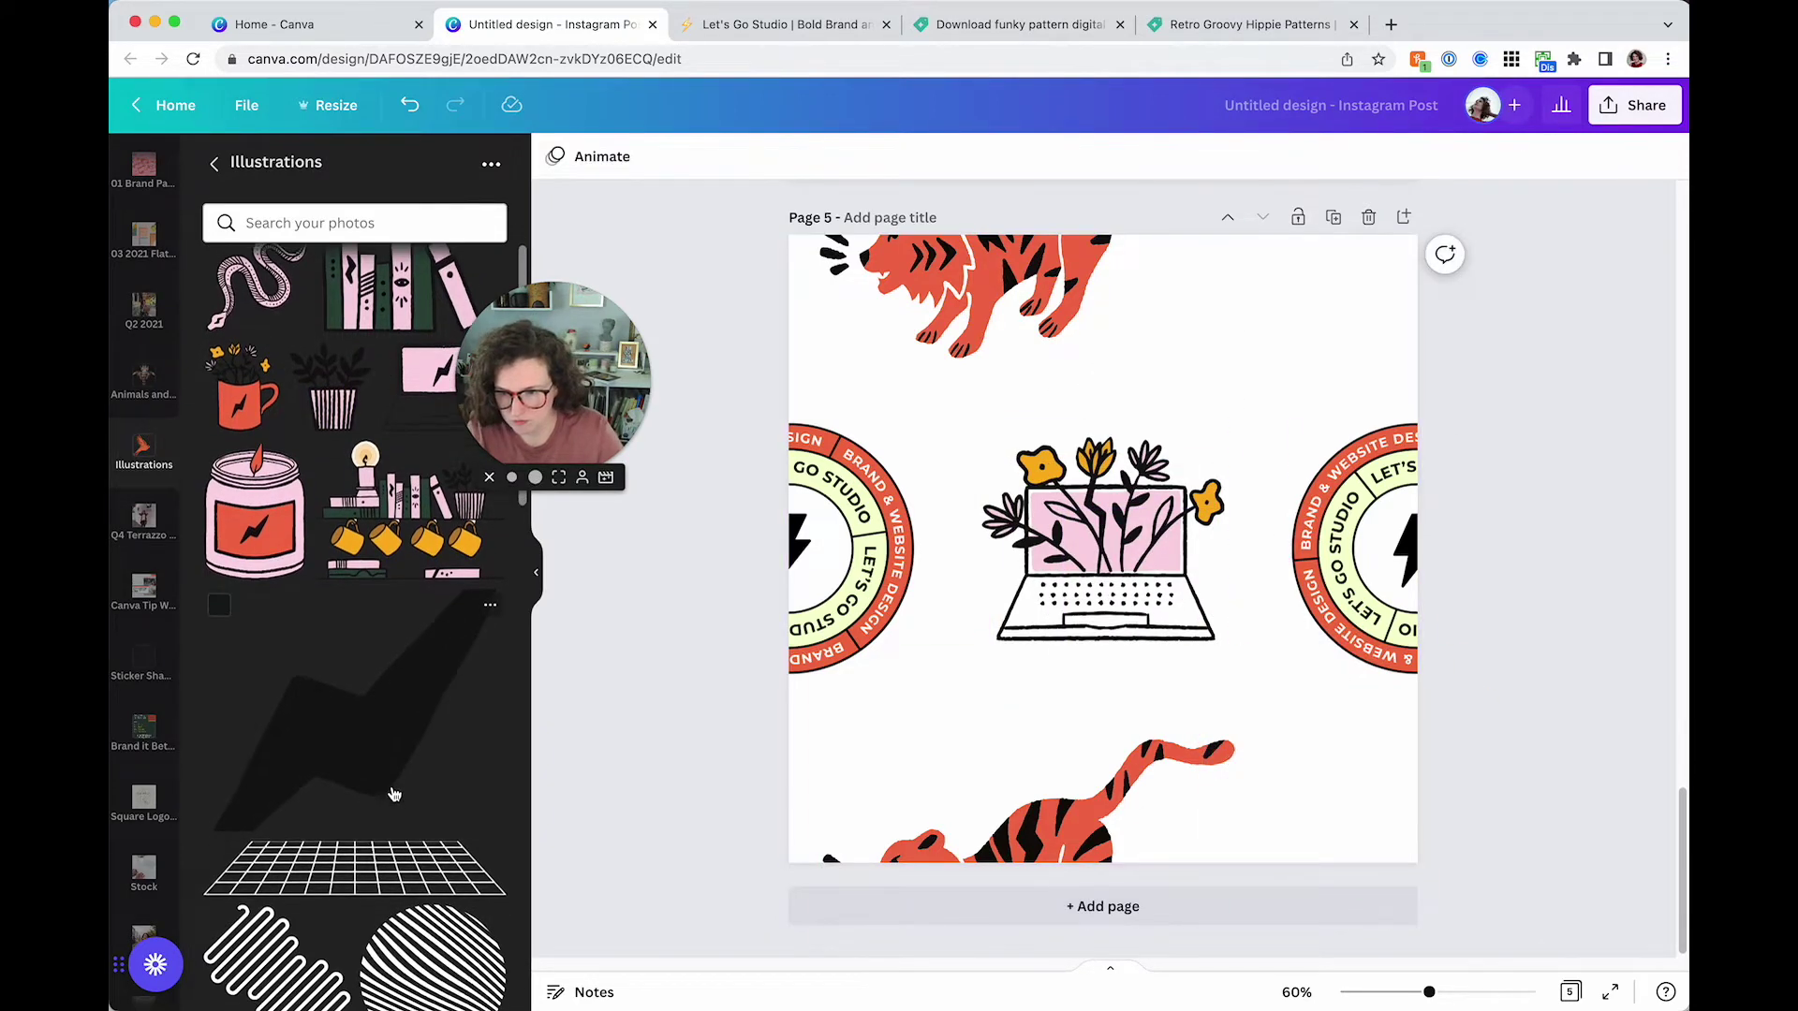
# Add the black lightning bolt, shrink it, and place matching copies across page 5's bottom and top edges beside the tigers
pyautogui.click(389, 787)
pyautogui.moveTo(979, 672); pyautogui.dragTo(1214, 574)
pyautogui.moveTo(1166, 491); pyautogui.dragTo(1305, 262)
pyautogui.press('super+d')
pyautogui.click(1118, 342)
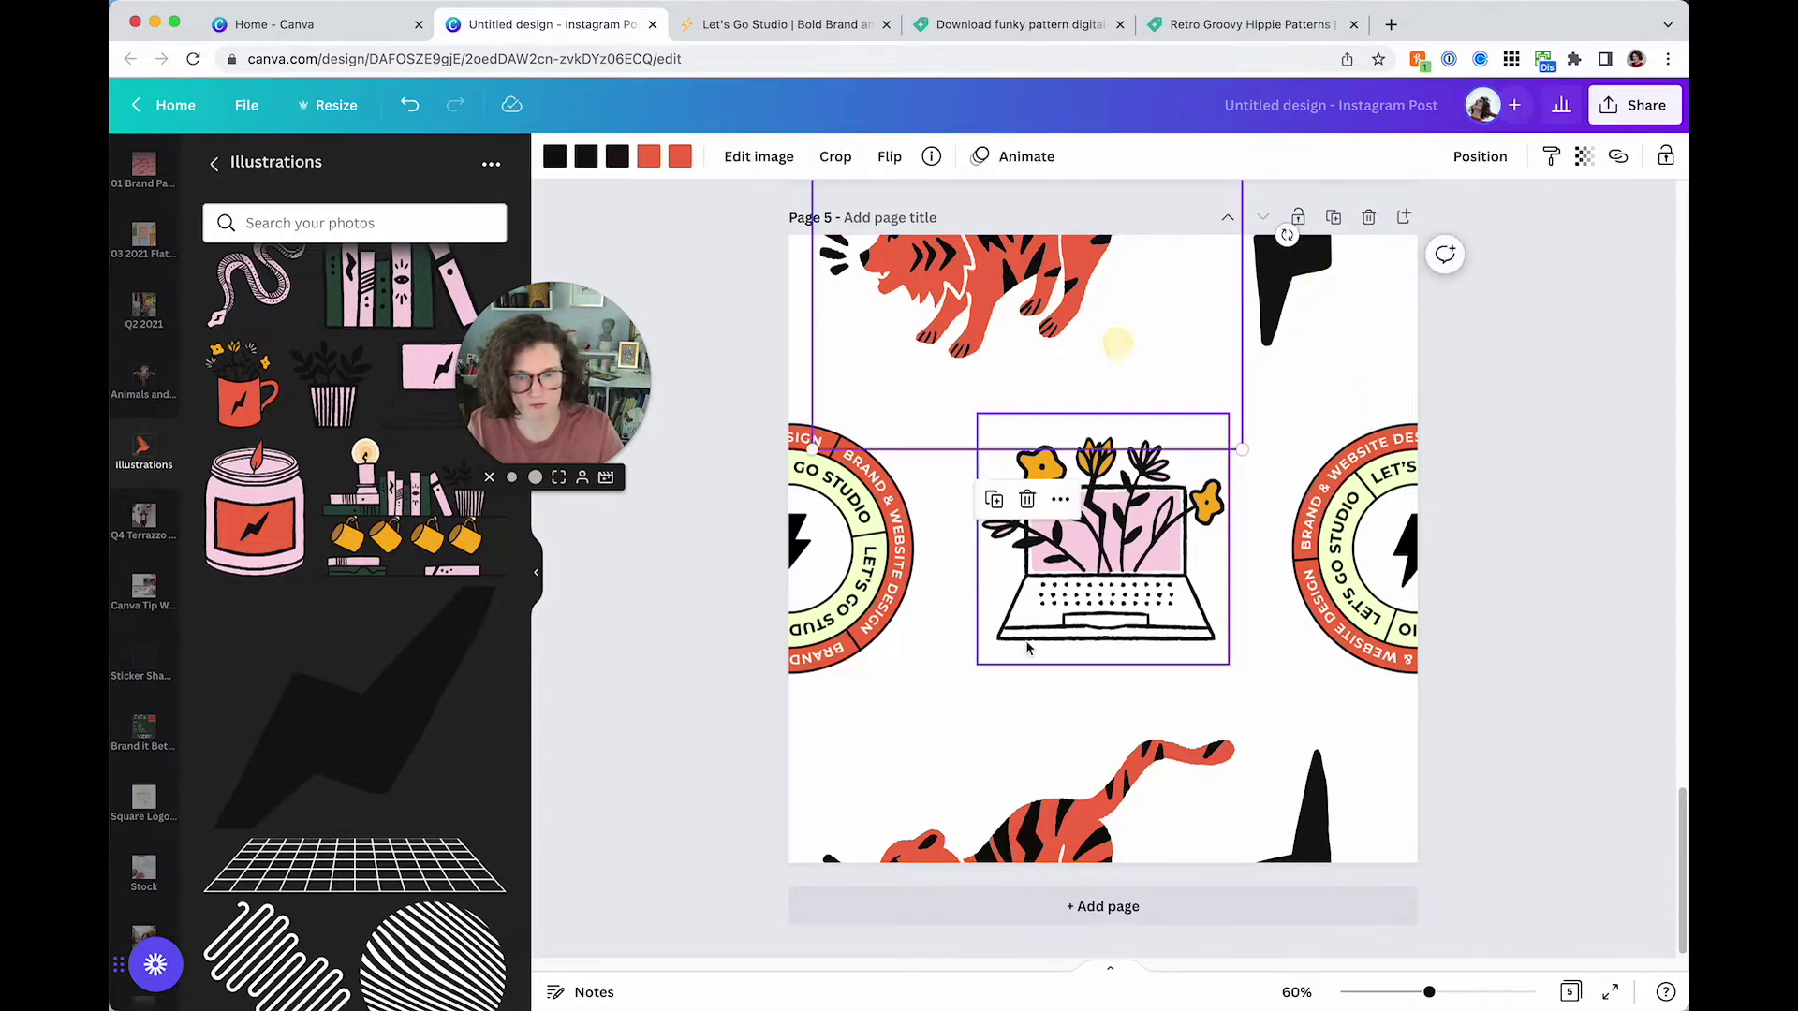
pyautogui.click(879, 781)
pyautogui.click(615, 719)
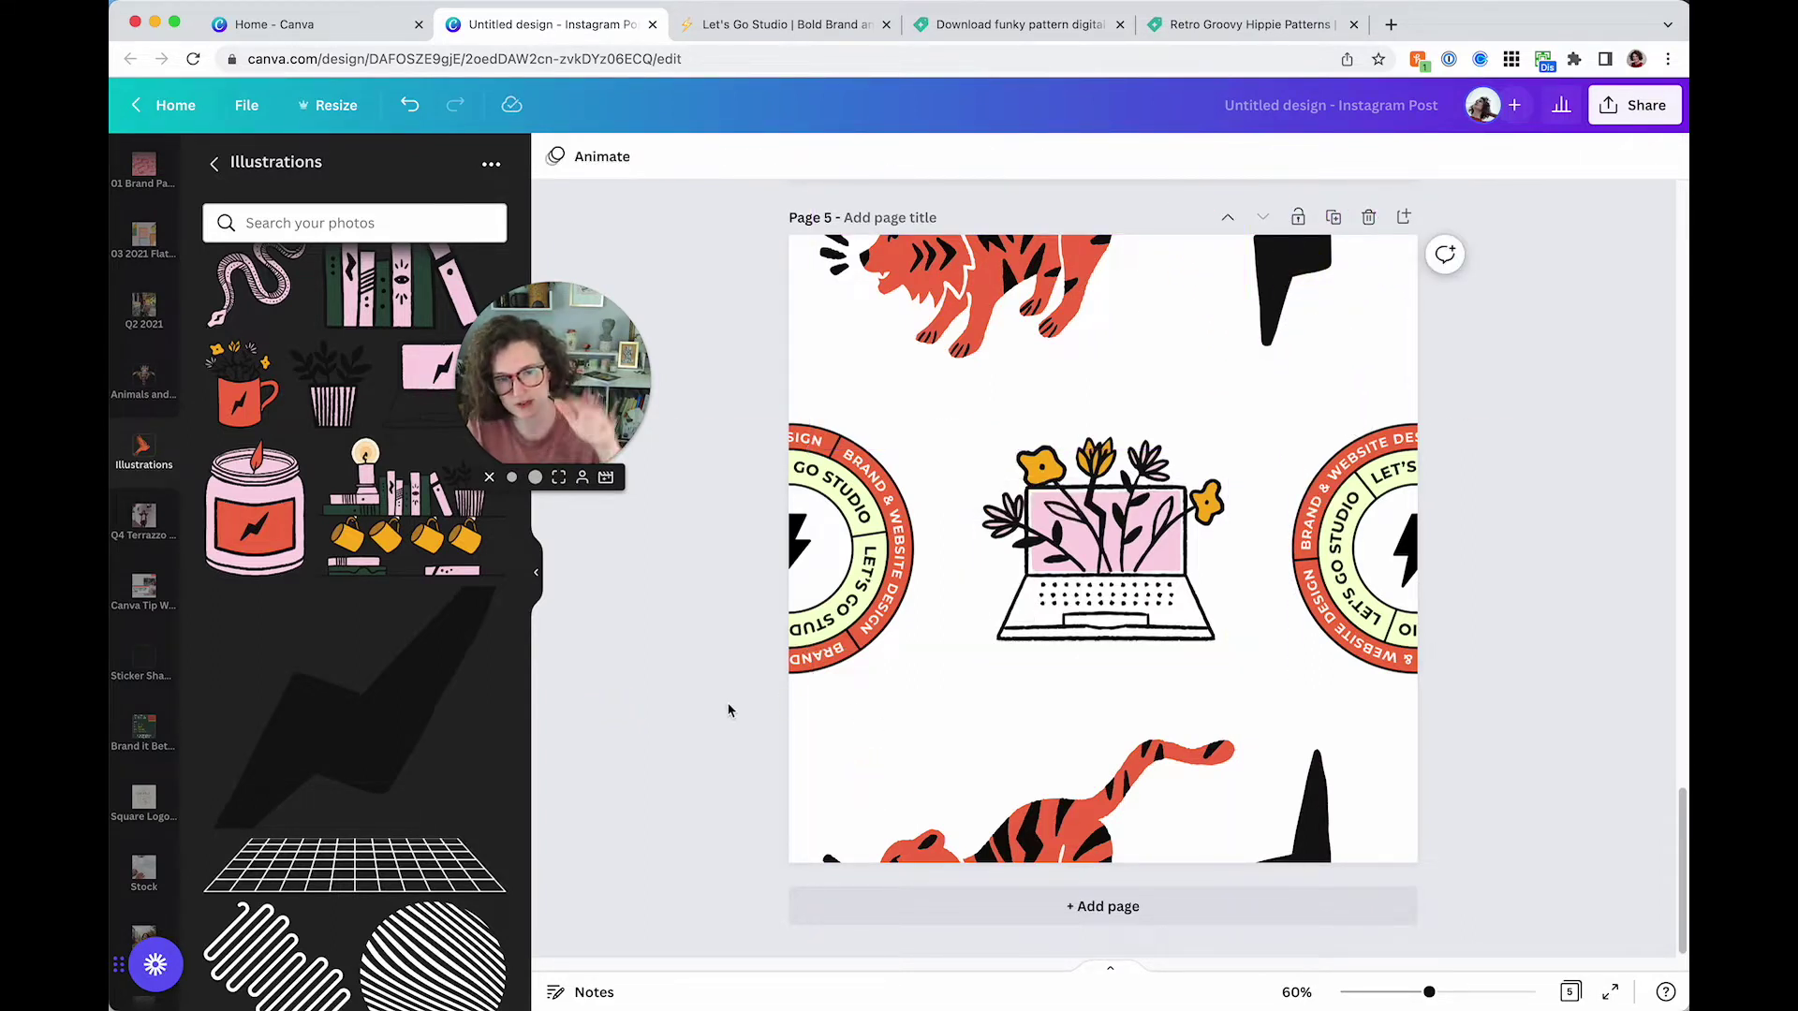
# Add the semicircular grid graphic below the laptop, recolor it the brand's light yellow, shrink it and tilt it
pyautogui.scroll(-3, 368, 822)
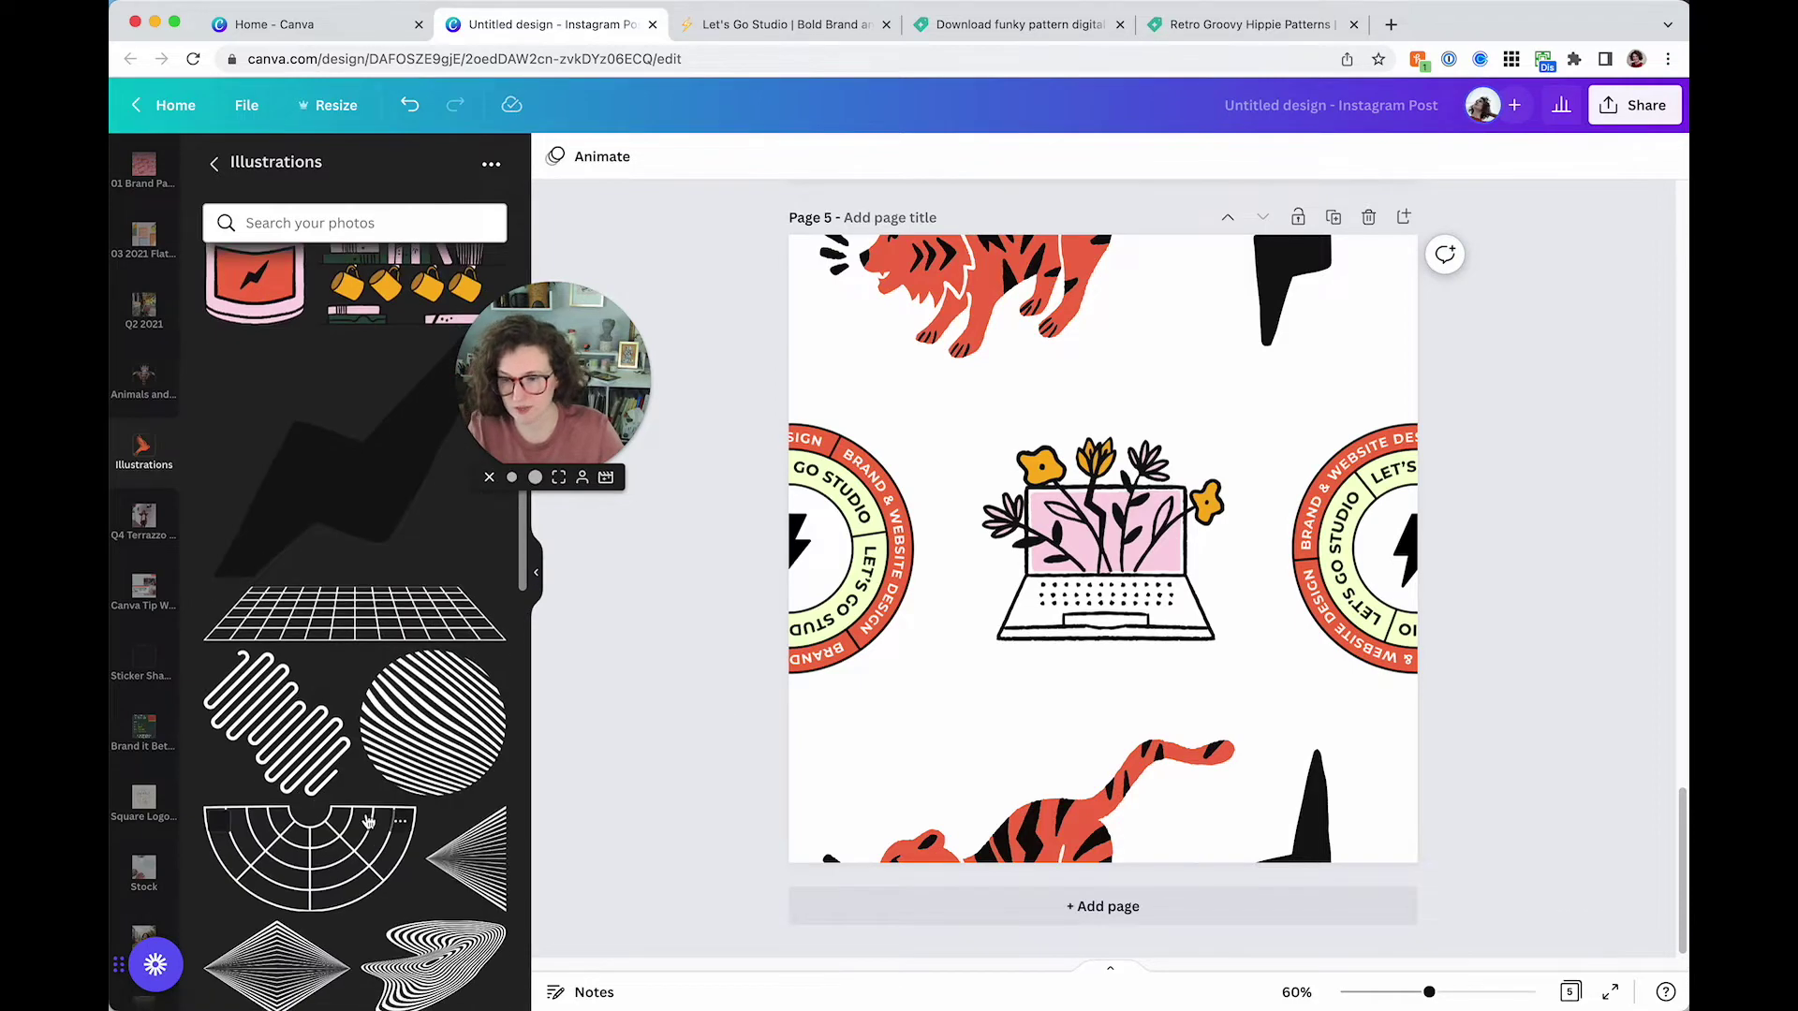
pyautogui.moveTo(417, 755); pyautogui.dragTo(989, 712)
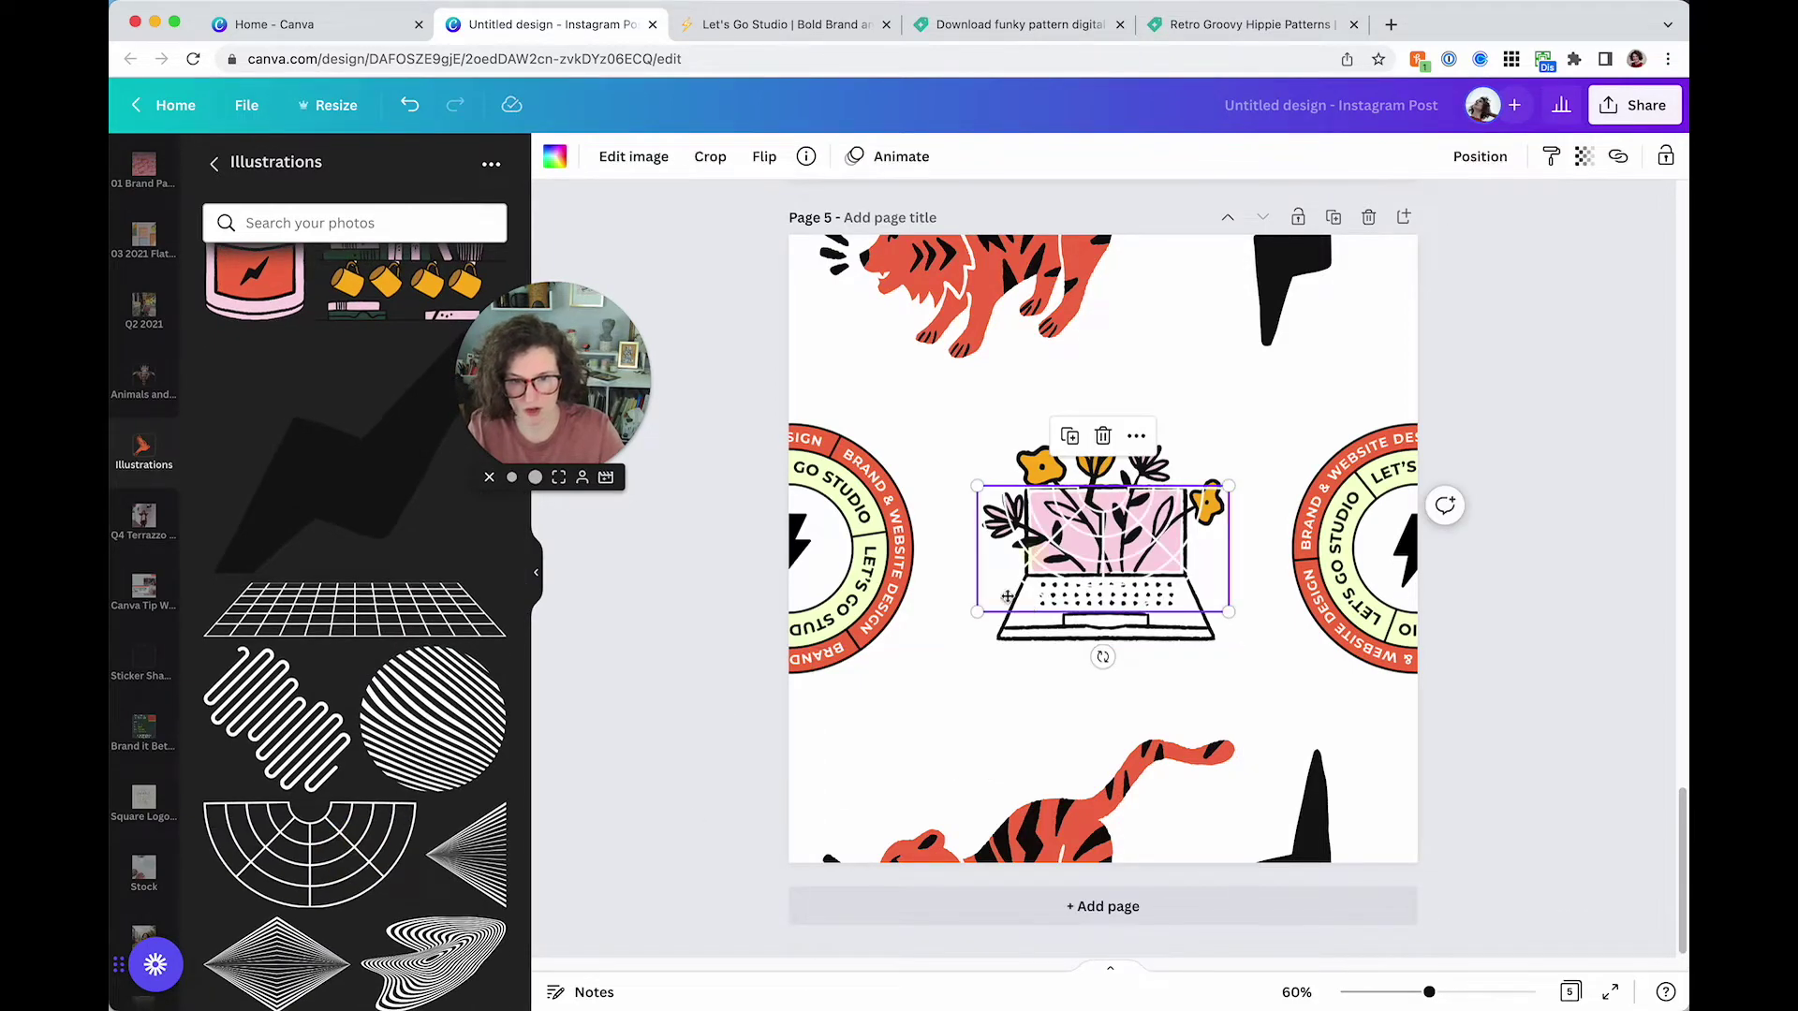
pyautogui.click(554, 156)
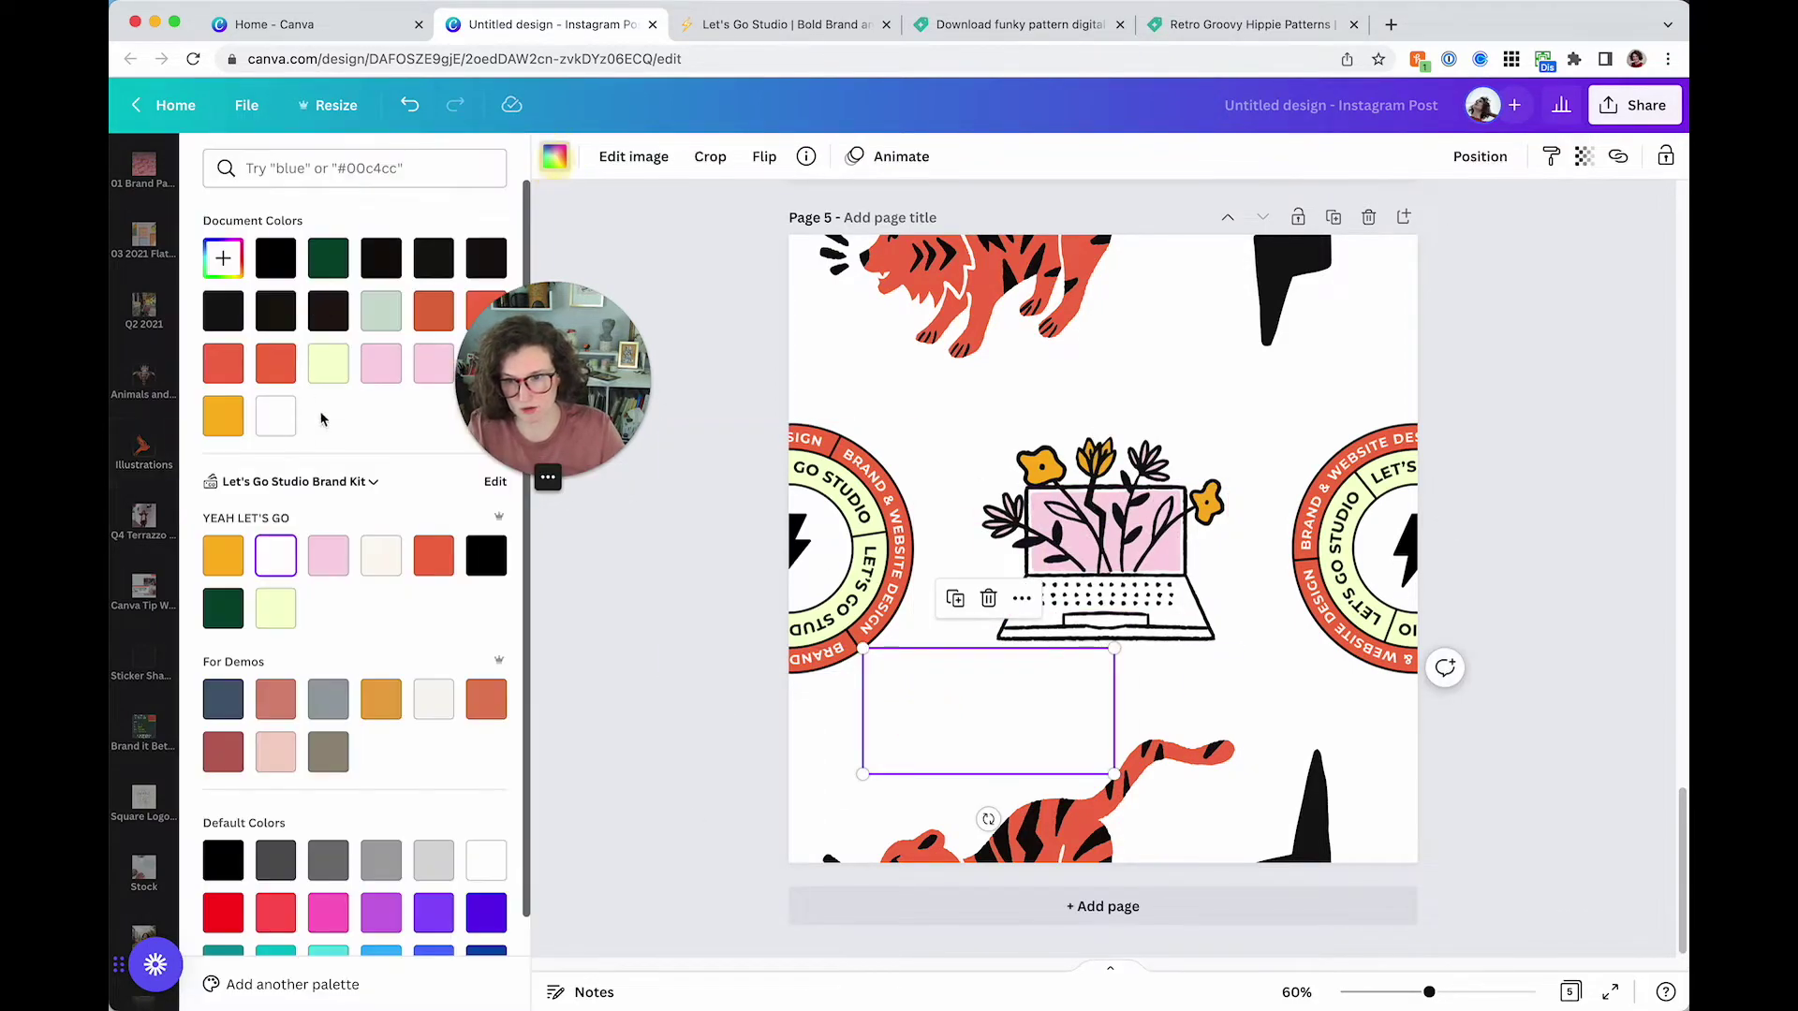
pyautogui.click(276, 607)
pyautogui.moveTo(1114, 647); pyautogui.dragTo(1063, 674)
pyautogui.moveTo(962, 819); pyautogui.dragTo(995, 814)
pyautogui.moveTo(886, 804); pyautogui.dragTo(842, 823)
pyautogui.click(939, 747)
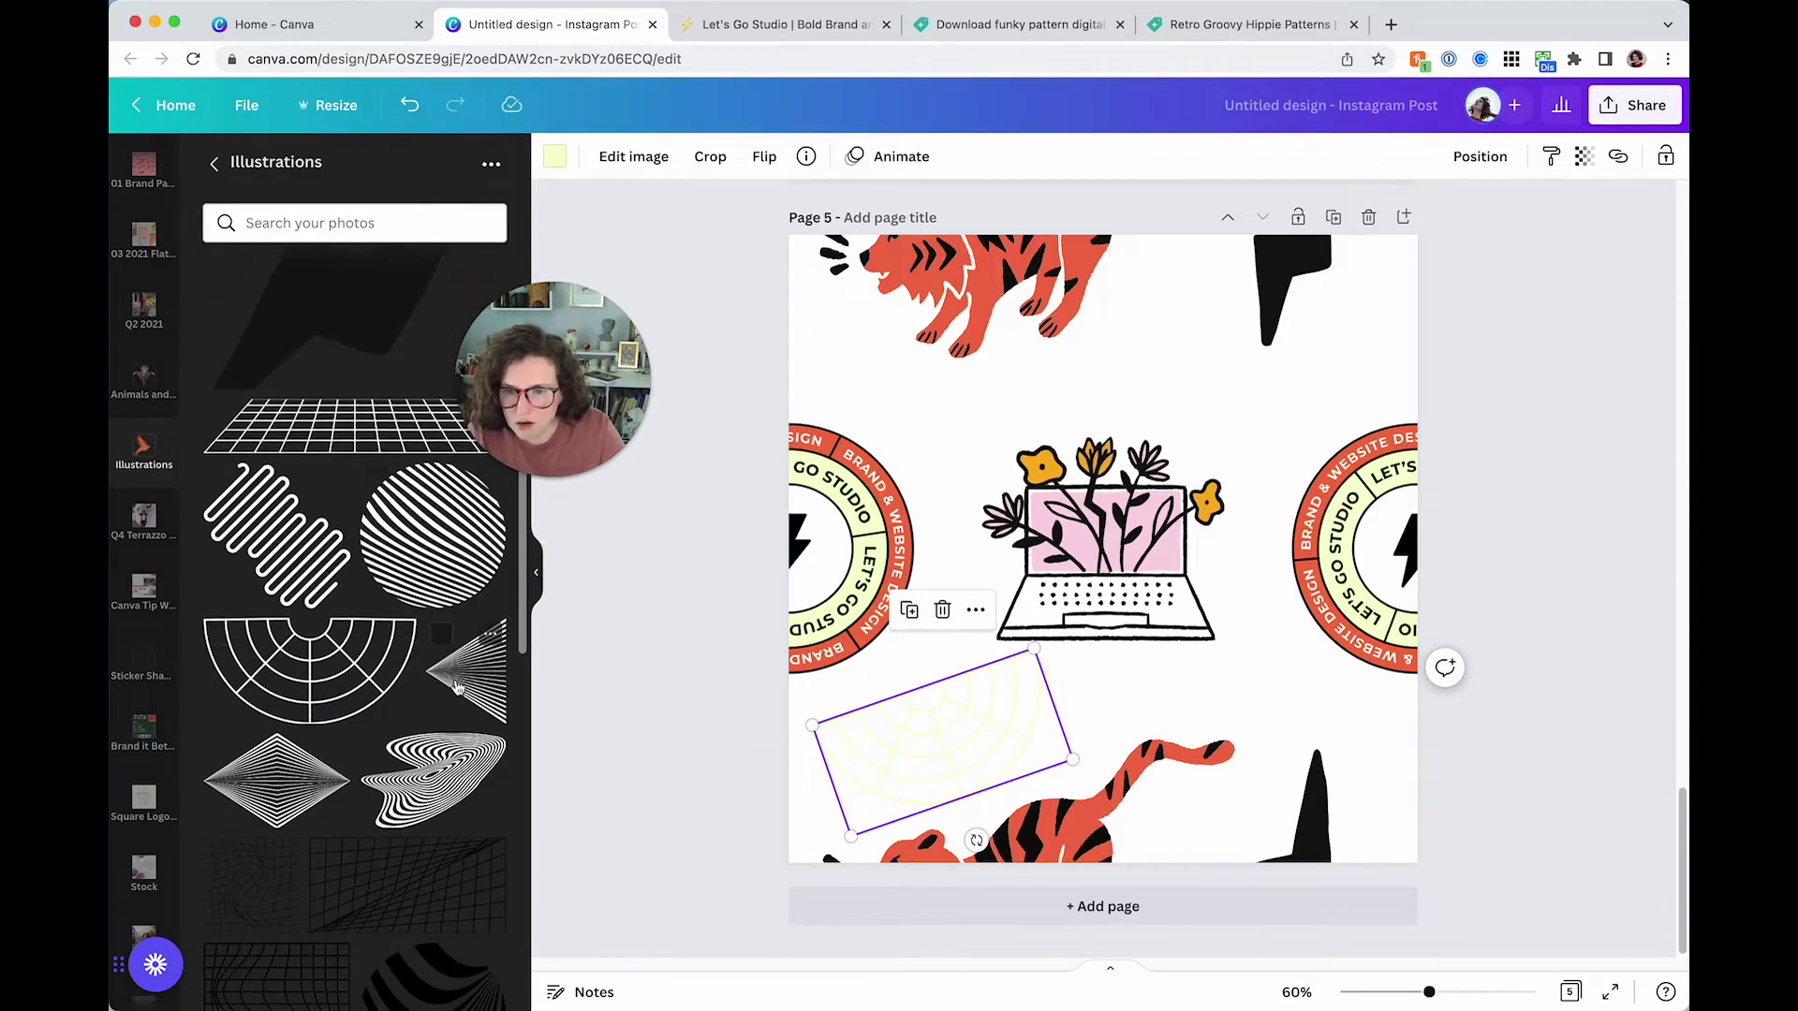
# Place the pink flower stems below the laptop at page 5's lower left, and move and rotate the semicircular grid between the upper tiger and bolt
pyautogui.scroll(-10, 384, 733)
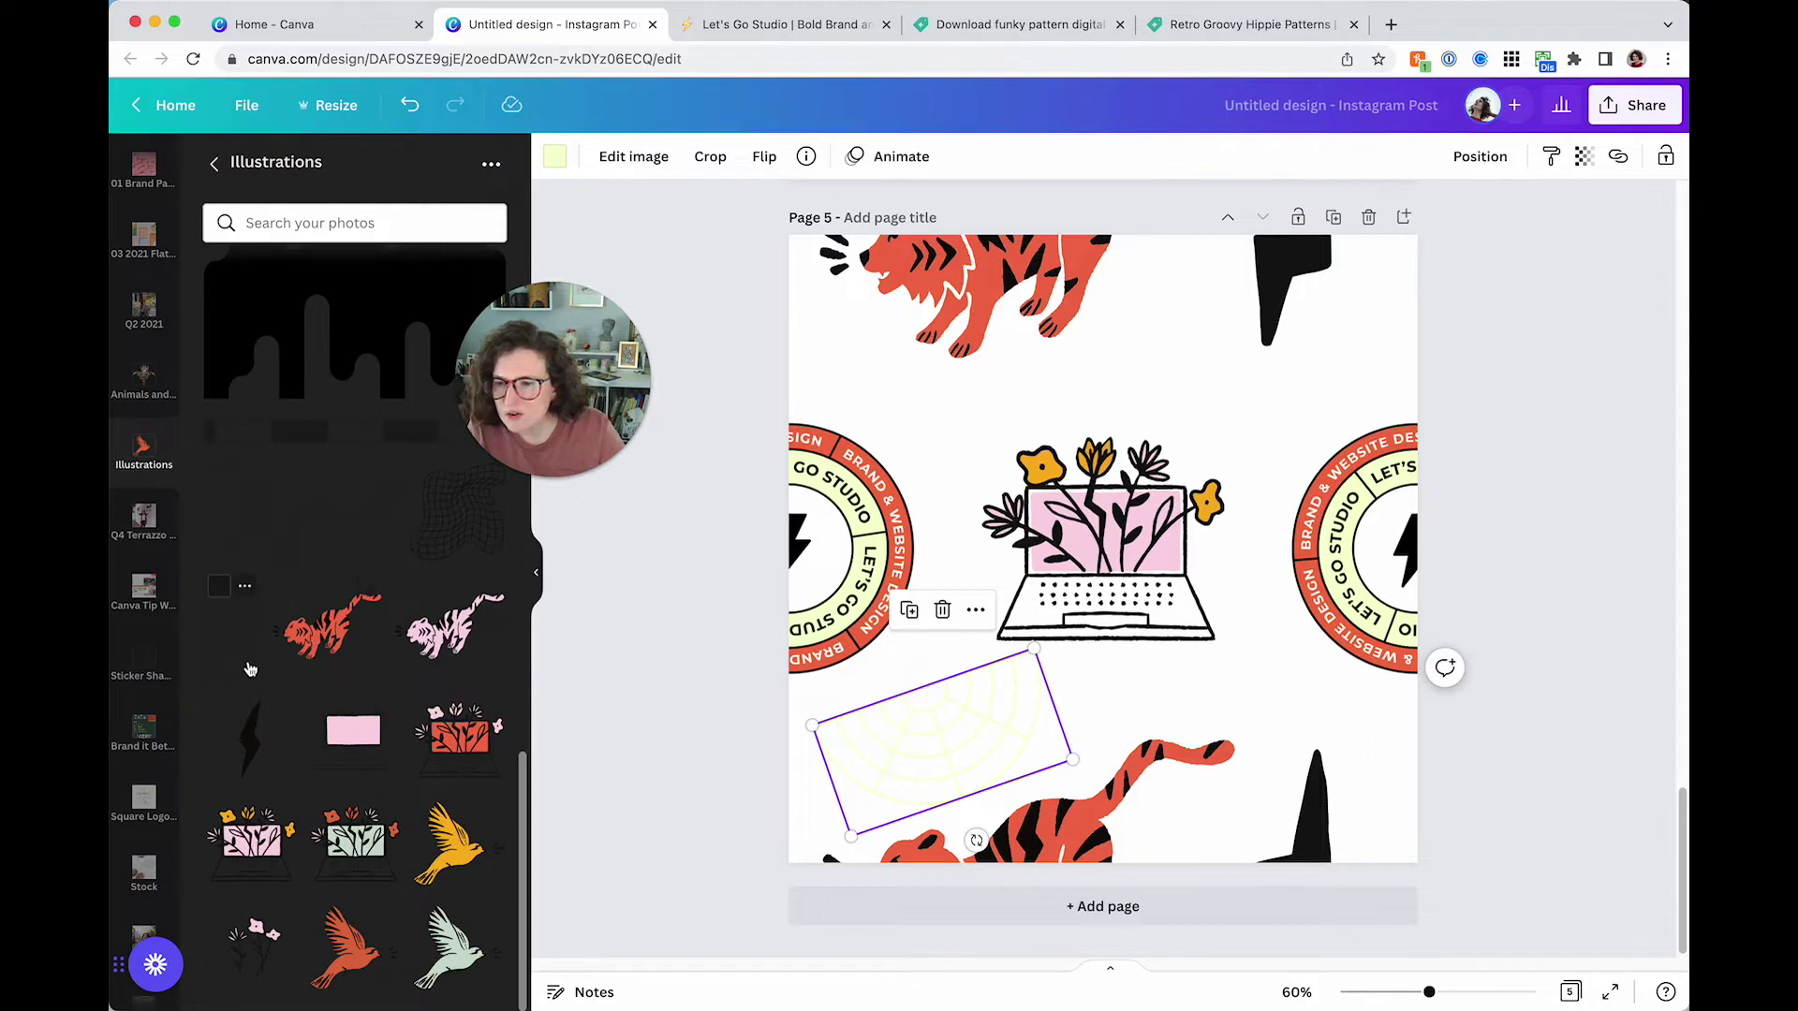
pyautogui.click(237, 952)
pyautogui.moveTo(1217, 660); pyautogui.dragTo(1255, 672)
pyautogui.moveTo(975, 721); pyautogui.dragTo(1215, 361)
pyautogui.moveTo(1195, 463); pyautogui.dragTo(1176, 381)
pyautogui.moveTo(1217, 623); pyautogui.dragTo(949, 662)
pyautogui.click(768, 637)
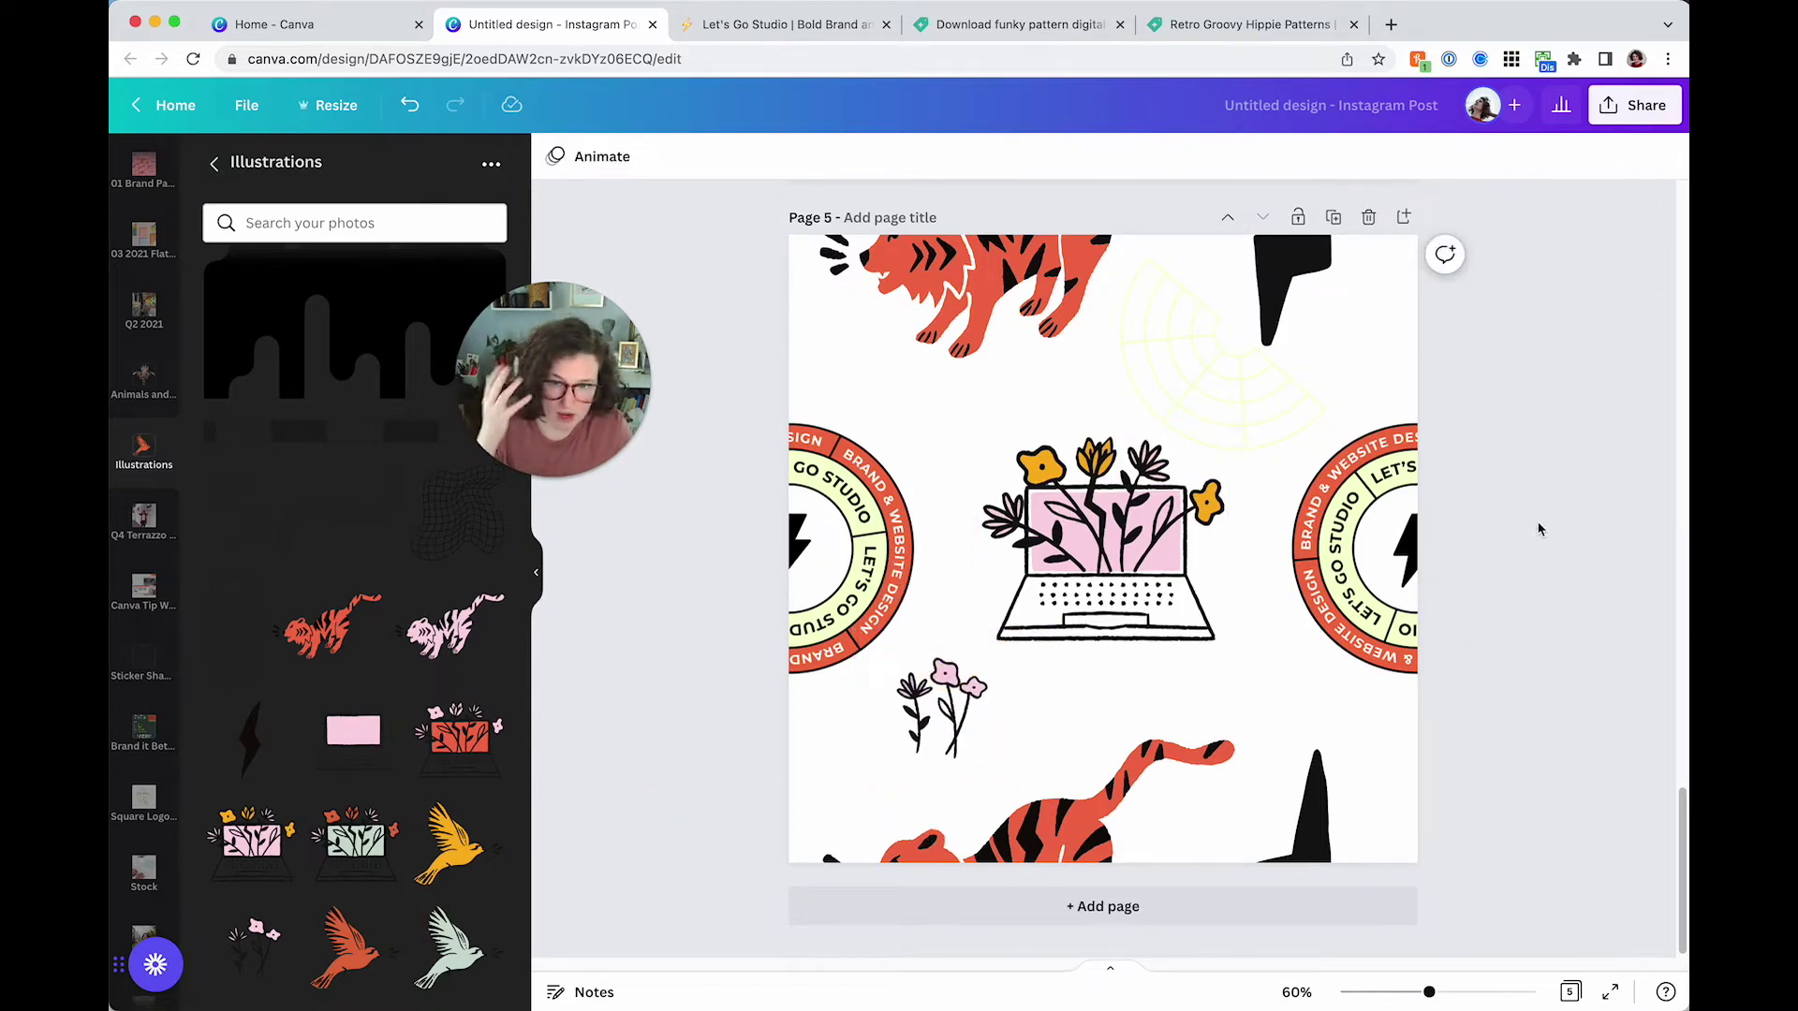
# Download only page 5 as a PNG with a transparent background
pyautogui.click(1622, 108)
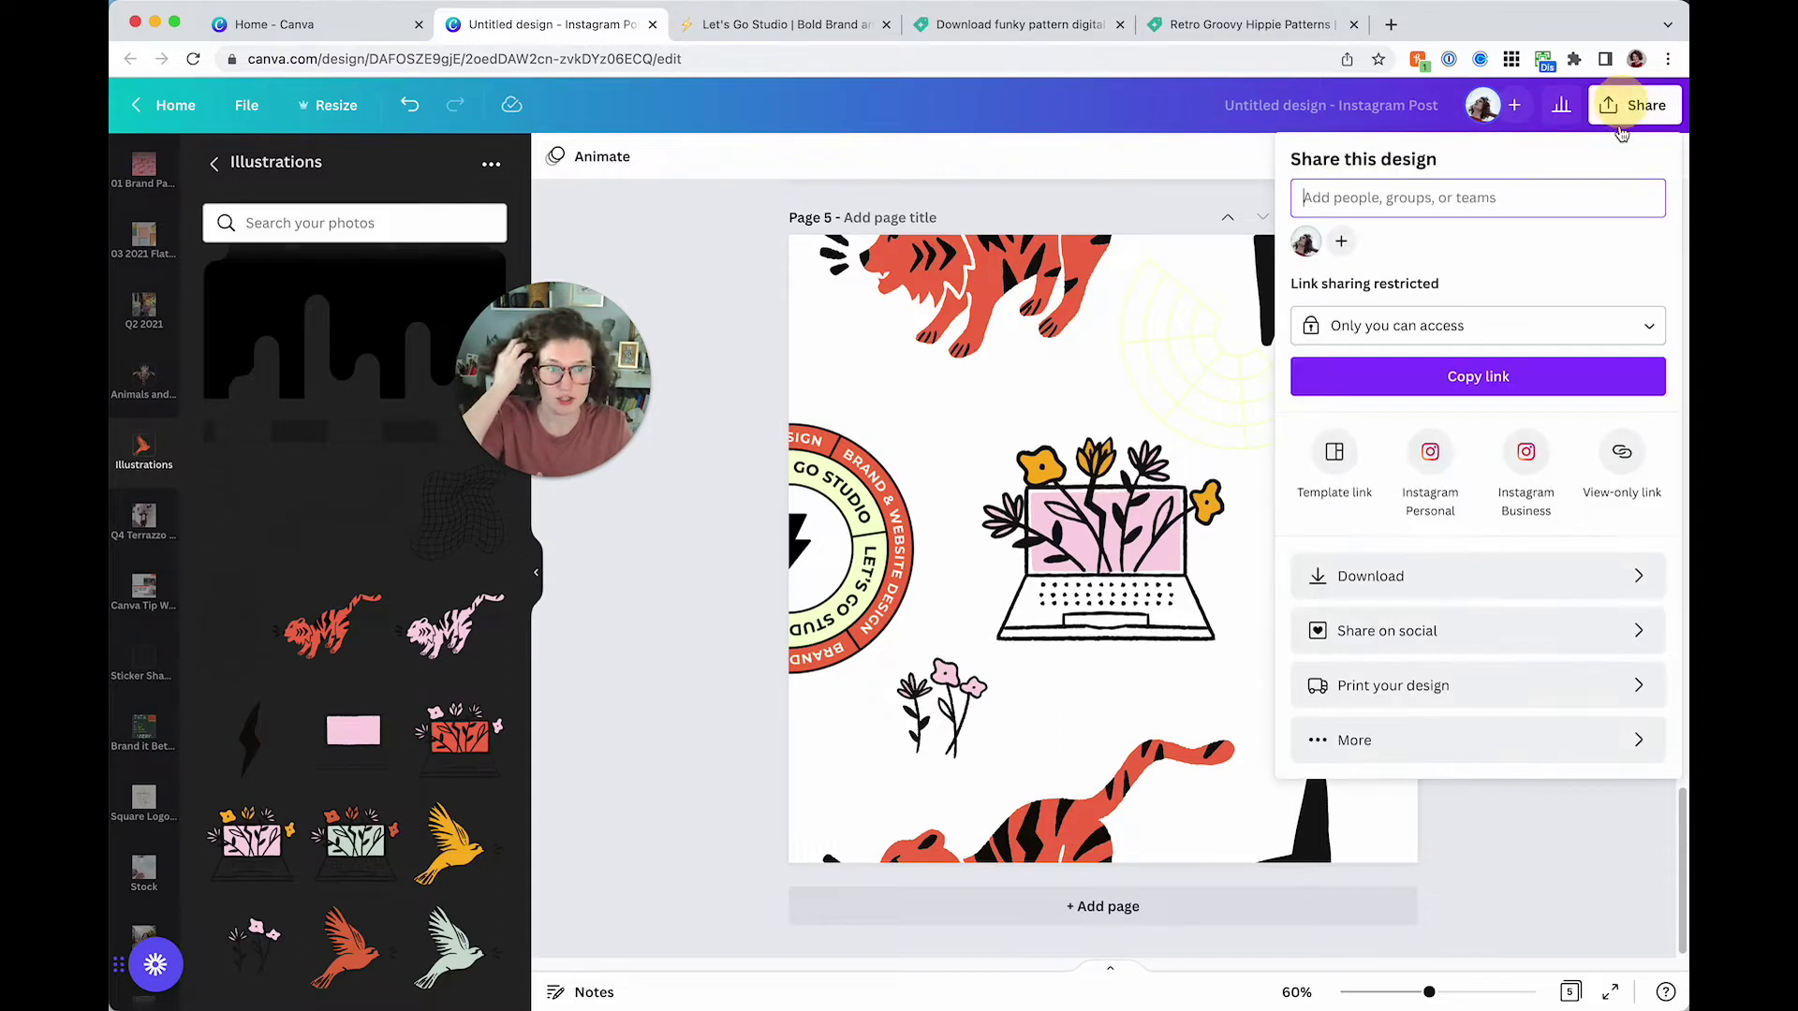
pyautogui.click(1400, 573)
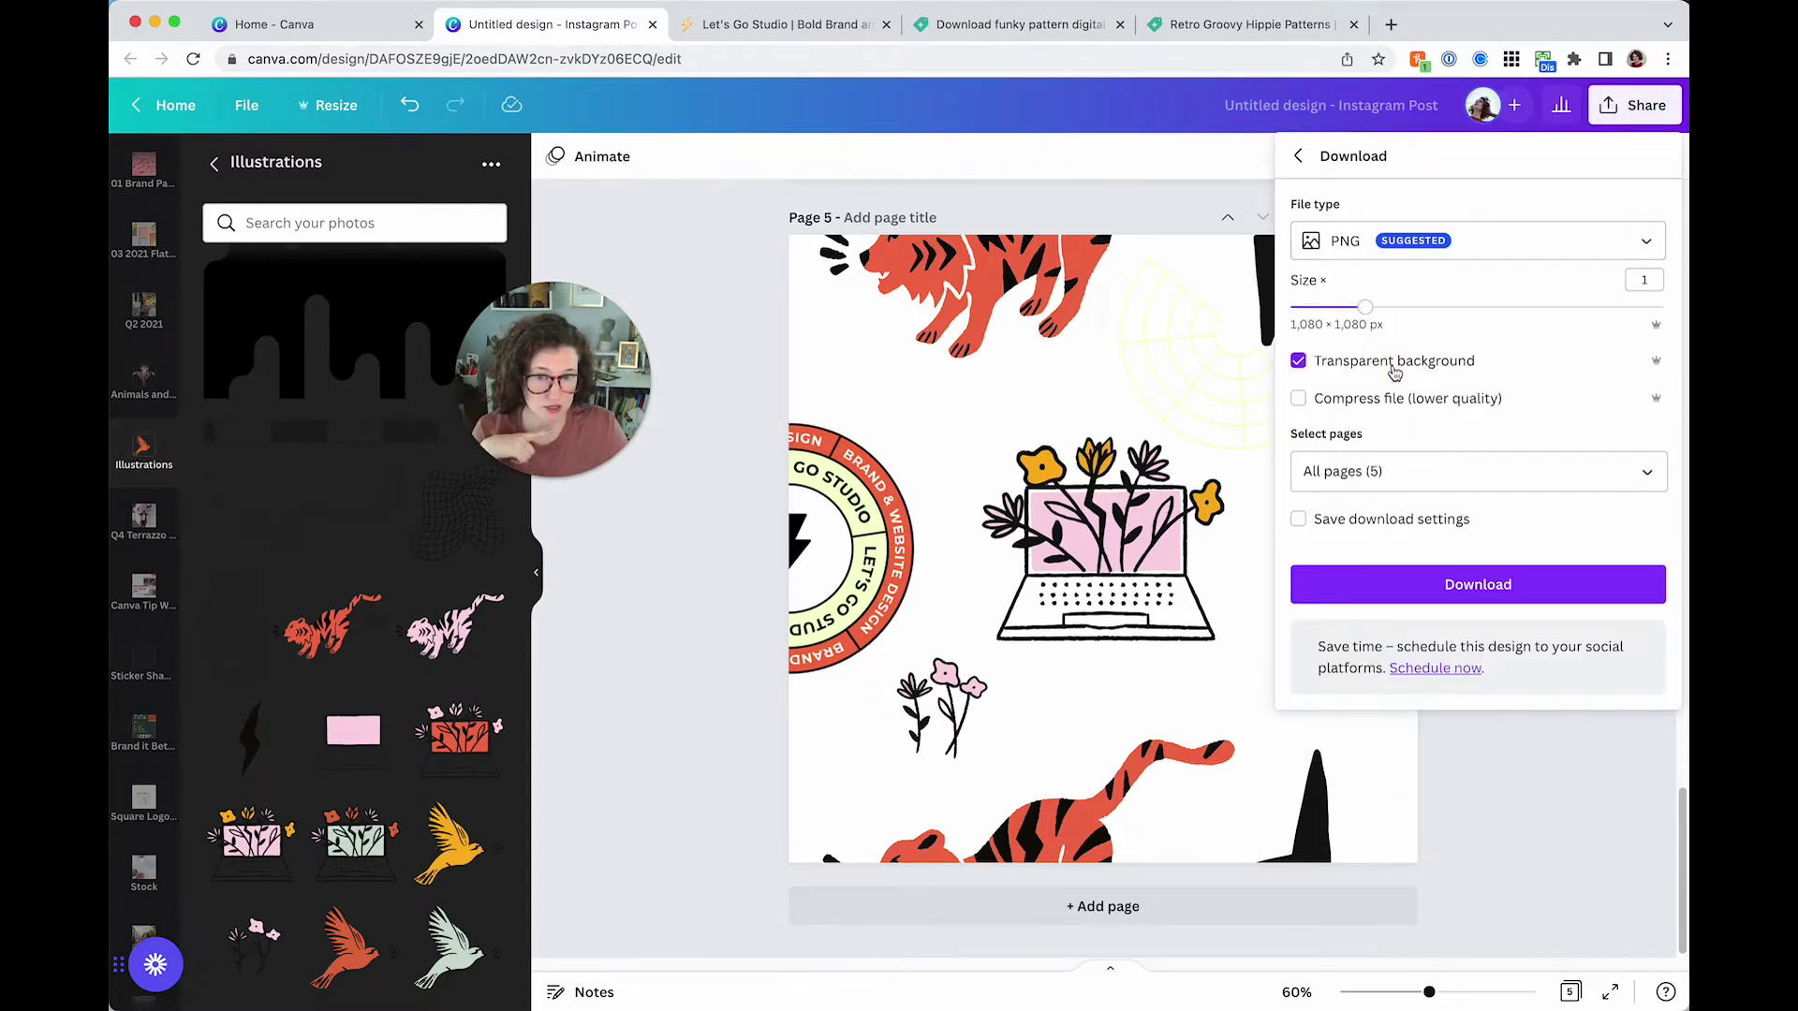
pyautogui.click(1418, 468)
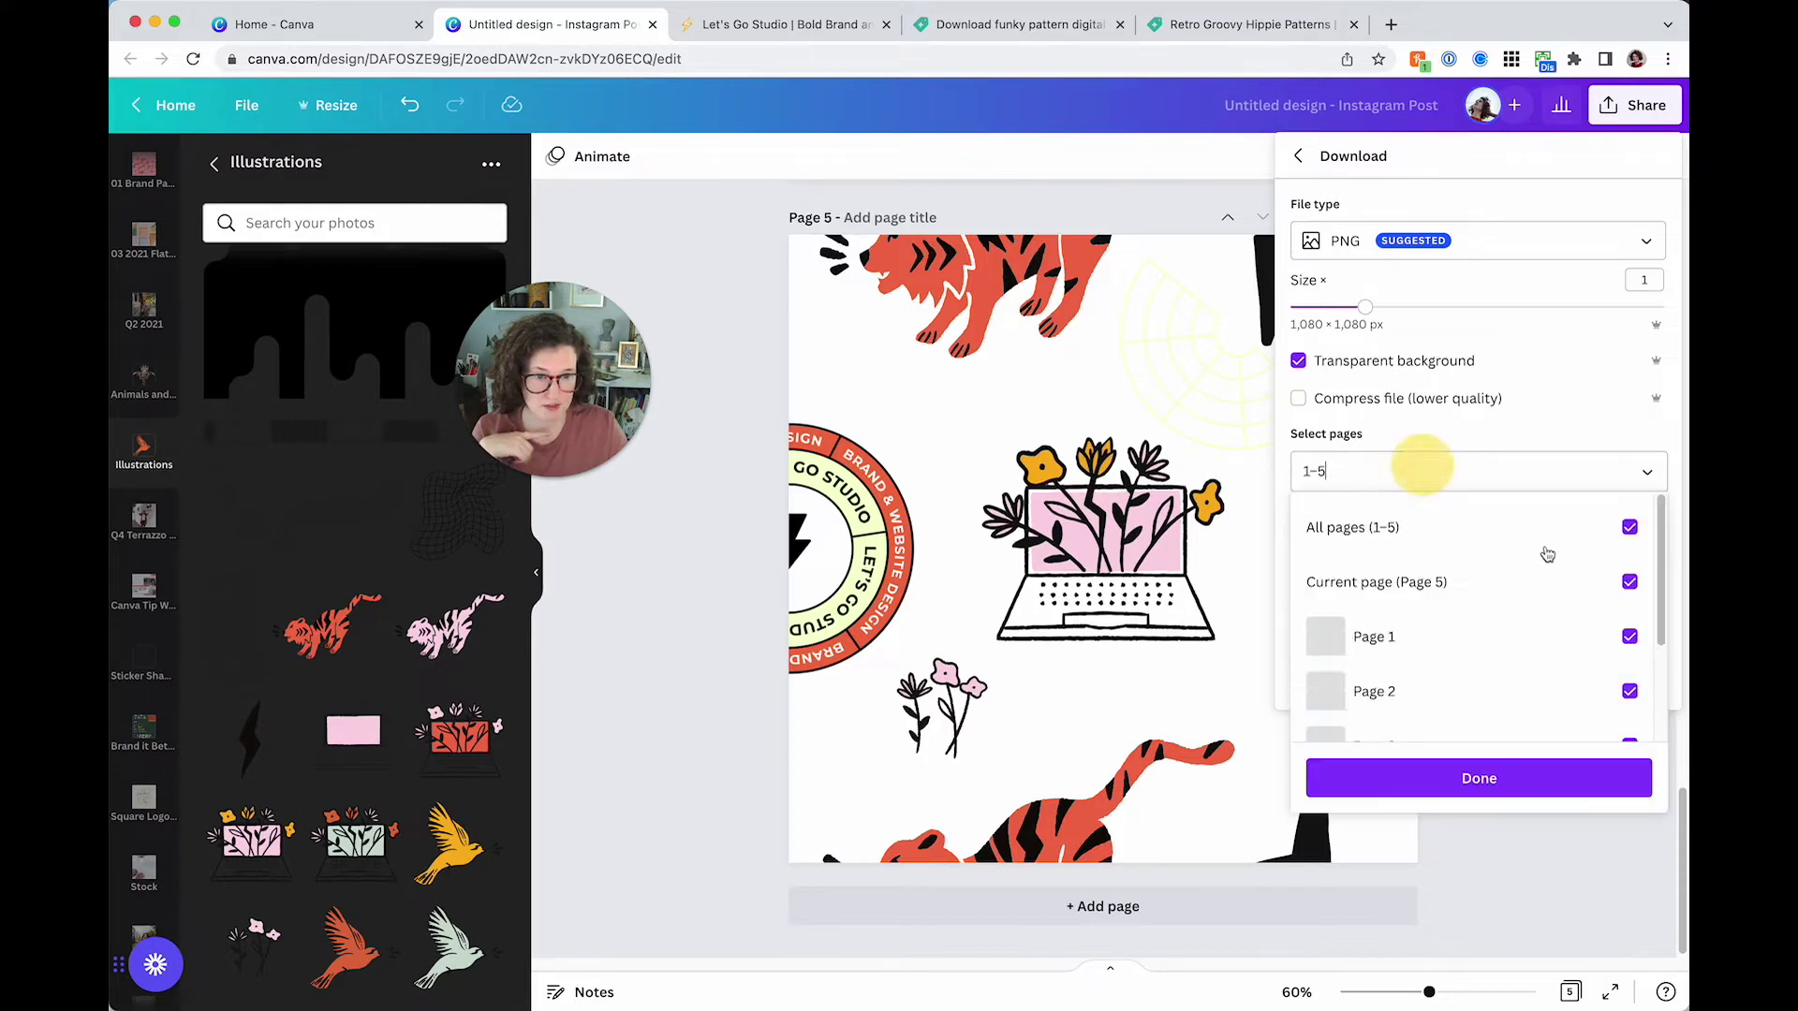
pyautogui.click(1629, 527)
pyautogui.click(1629, 581)
pyautogui.click(1535, 776)
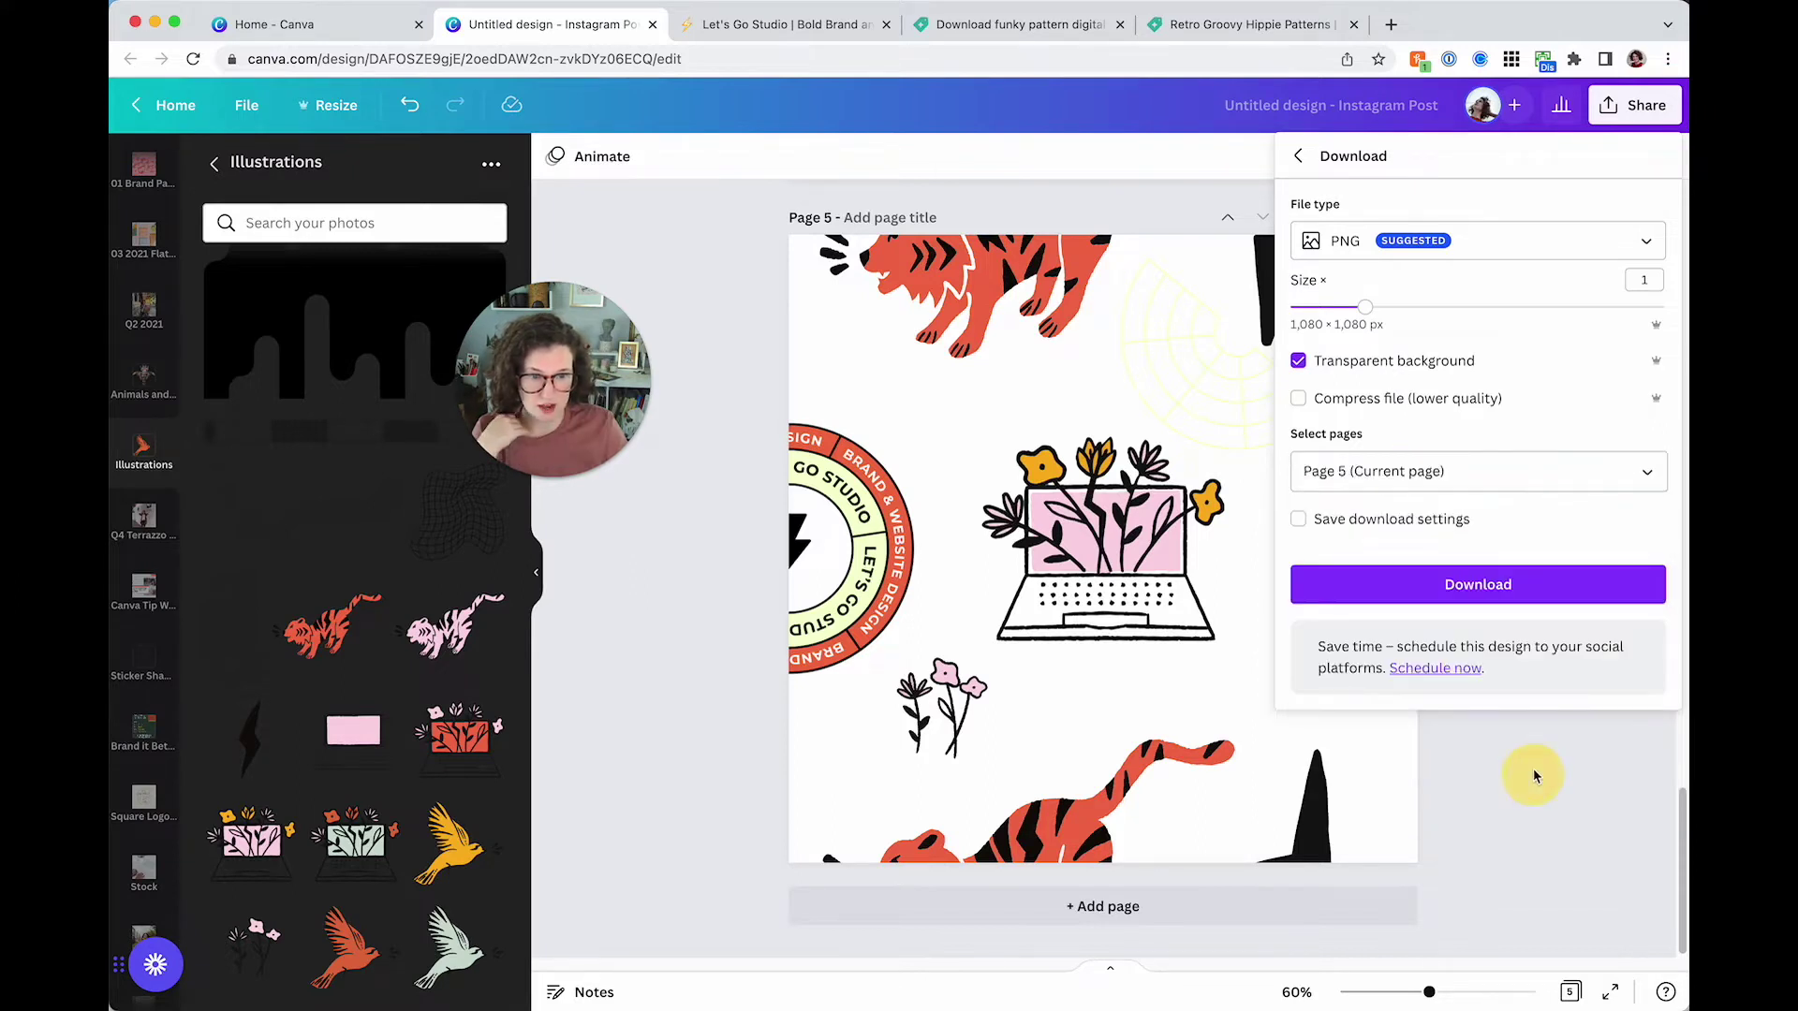
pyautogui.click(1451, 591)
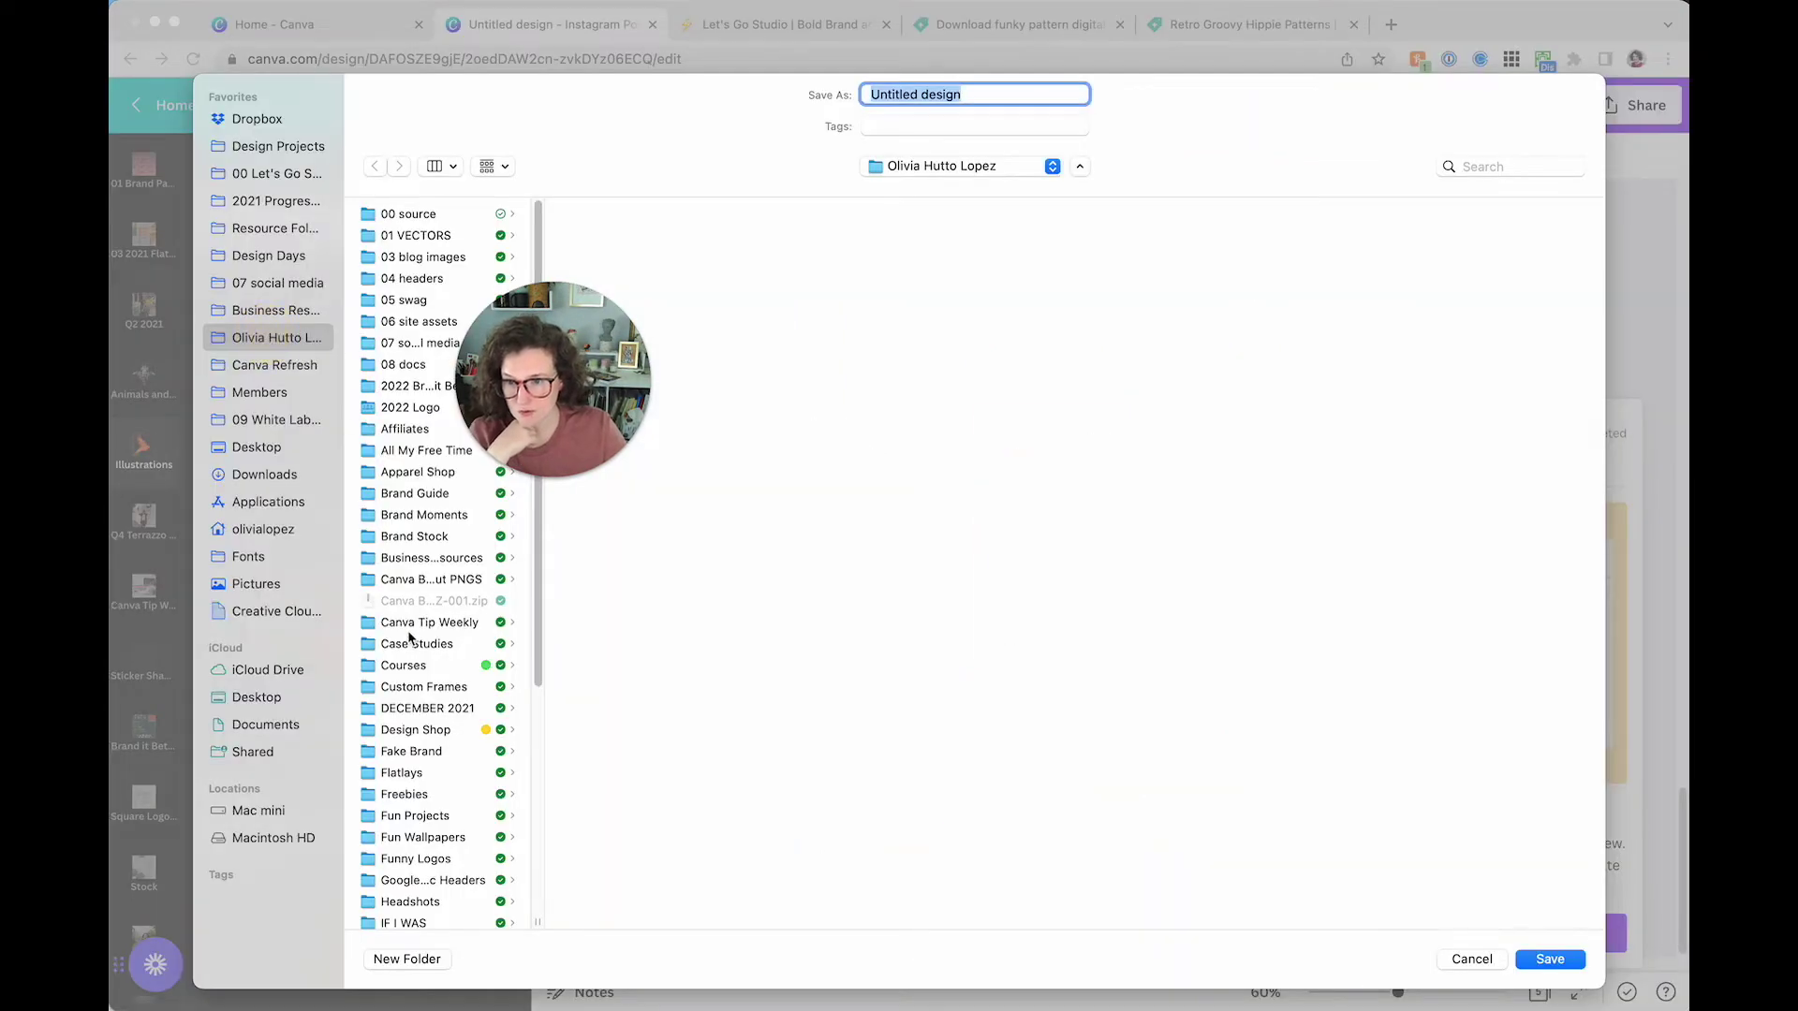
# Save the downloaded file as PATTERN in the Junk Drawer folder
pyautogui.scroll(-3, 418, 760)
pyautogui.click(408, 867)
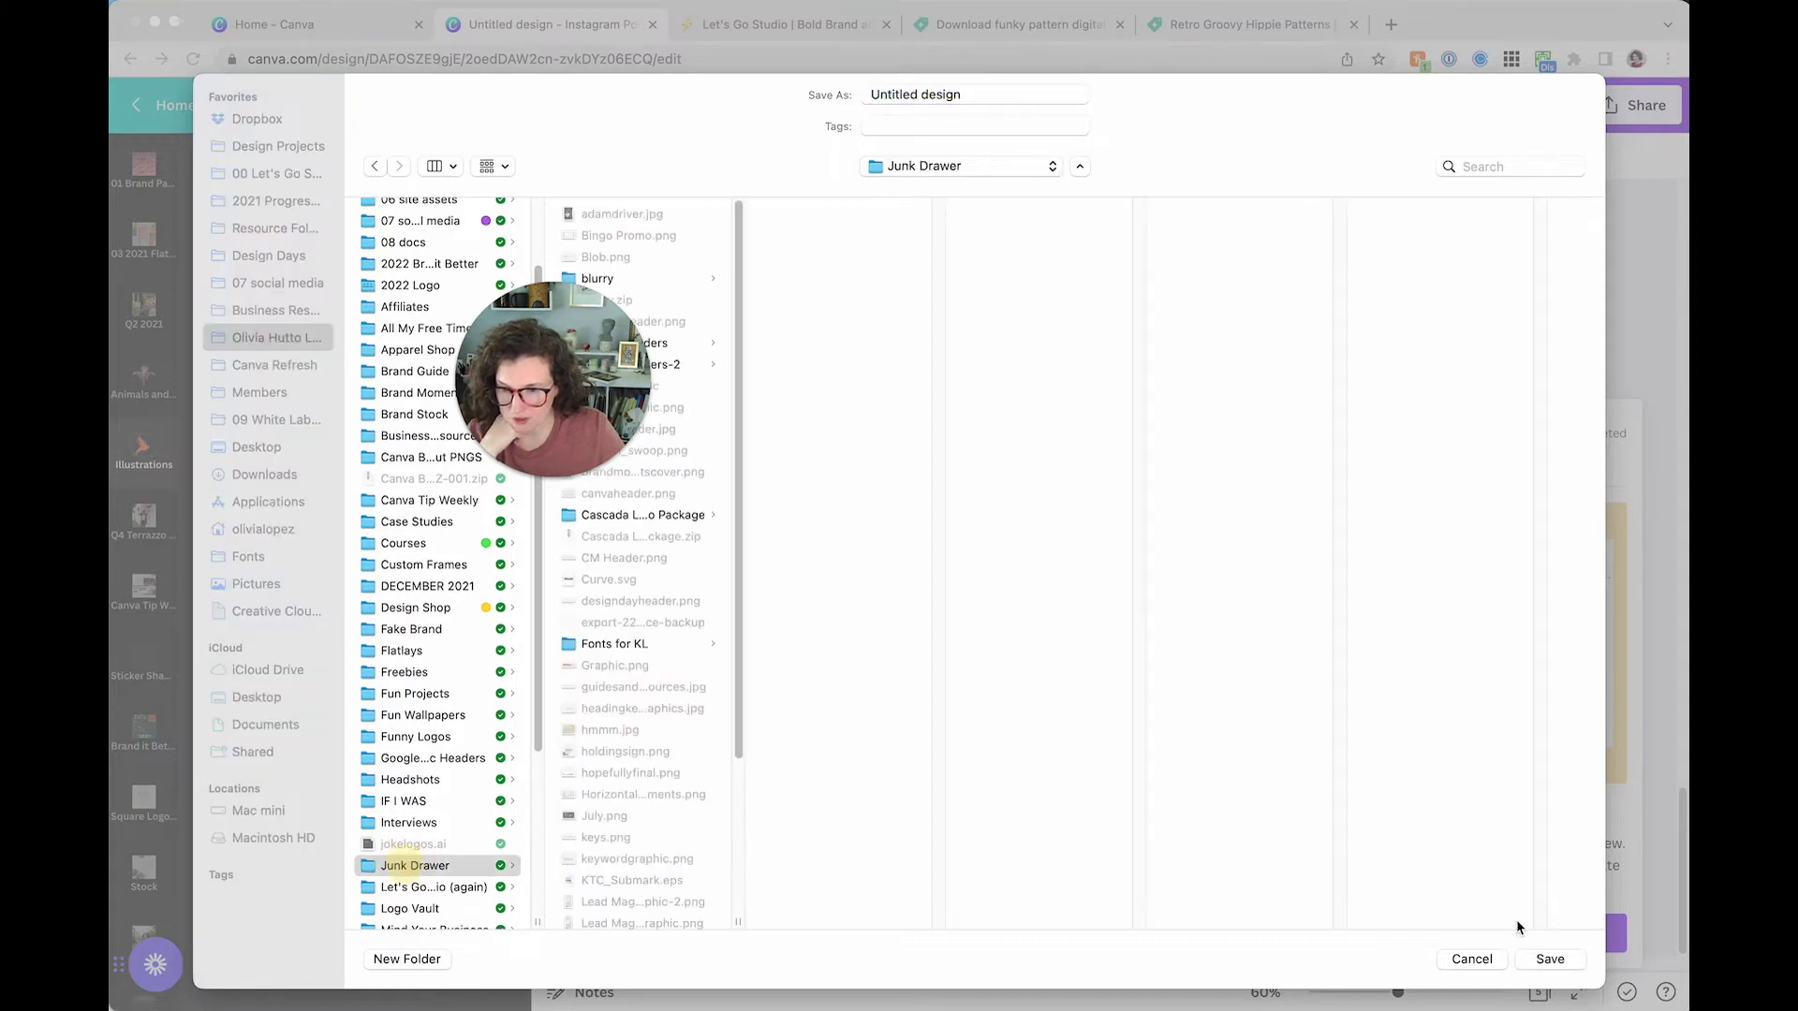
pyautogui.tripleClick(999, 95)
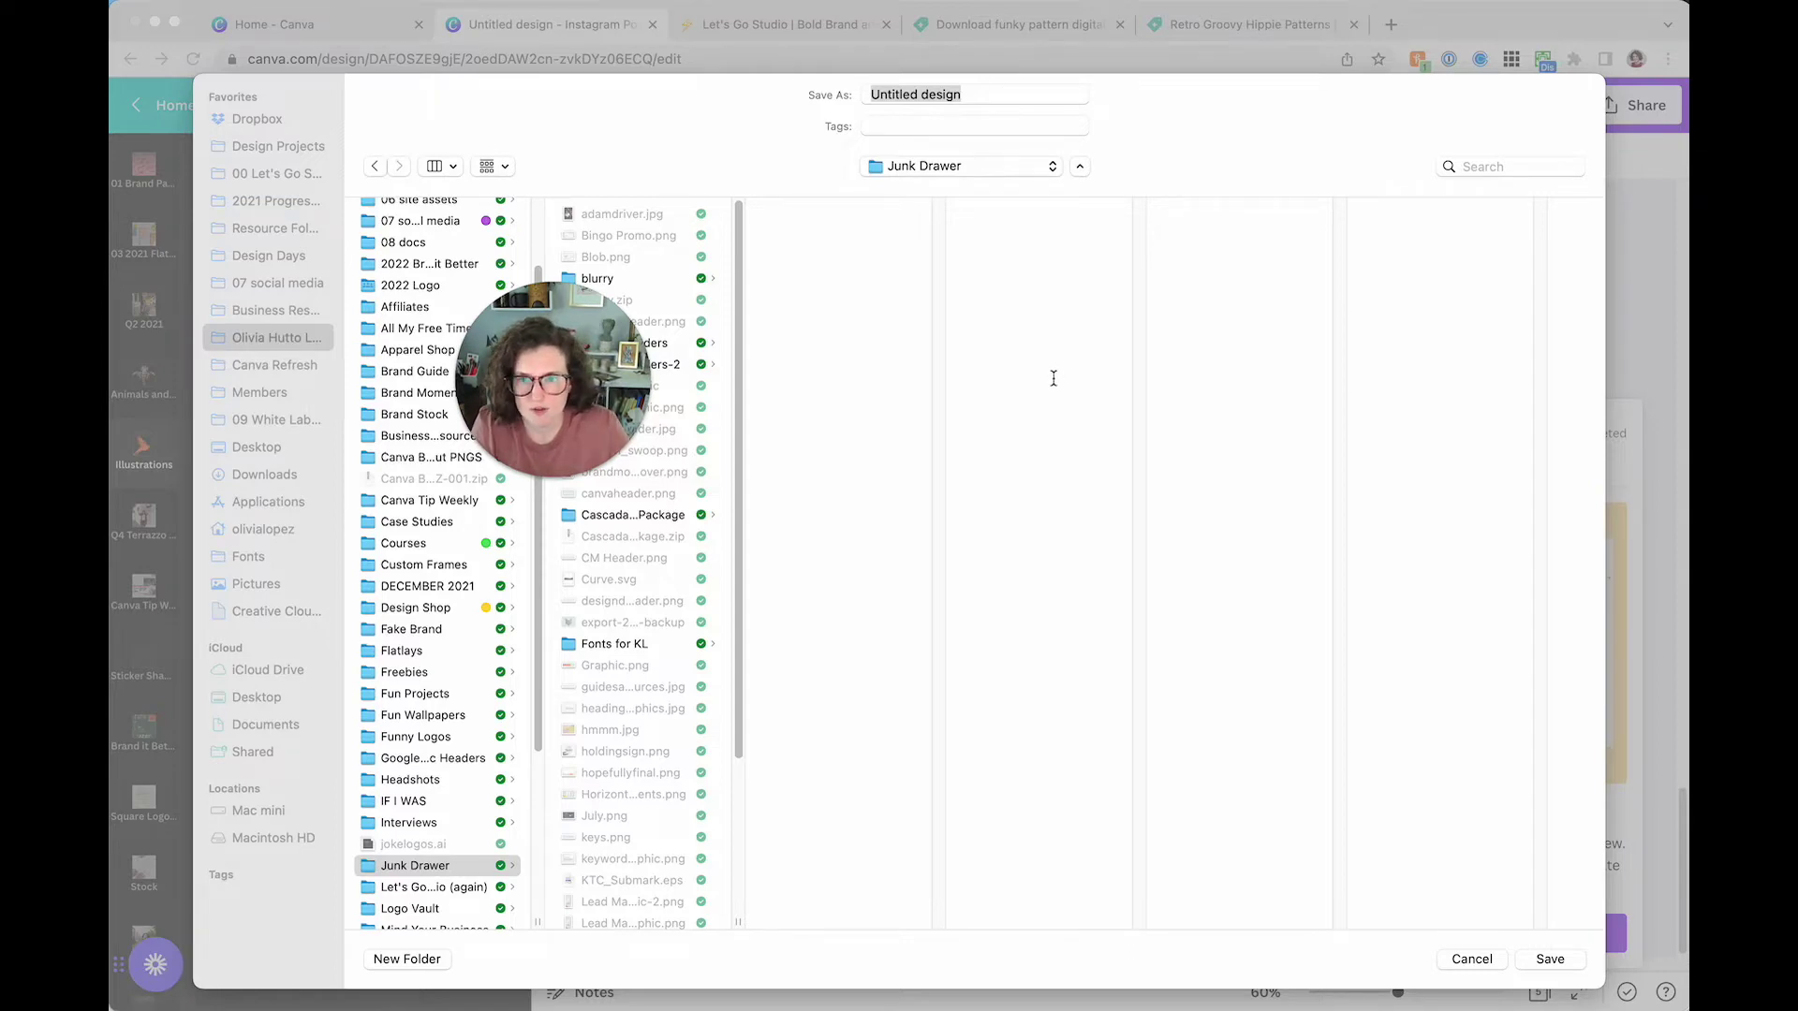
pyautogui.click(1547, 957)
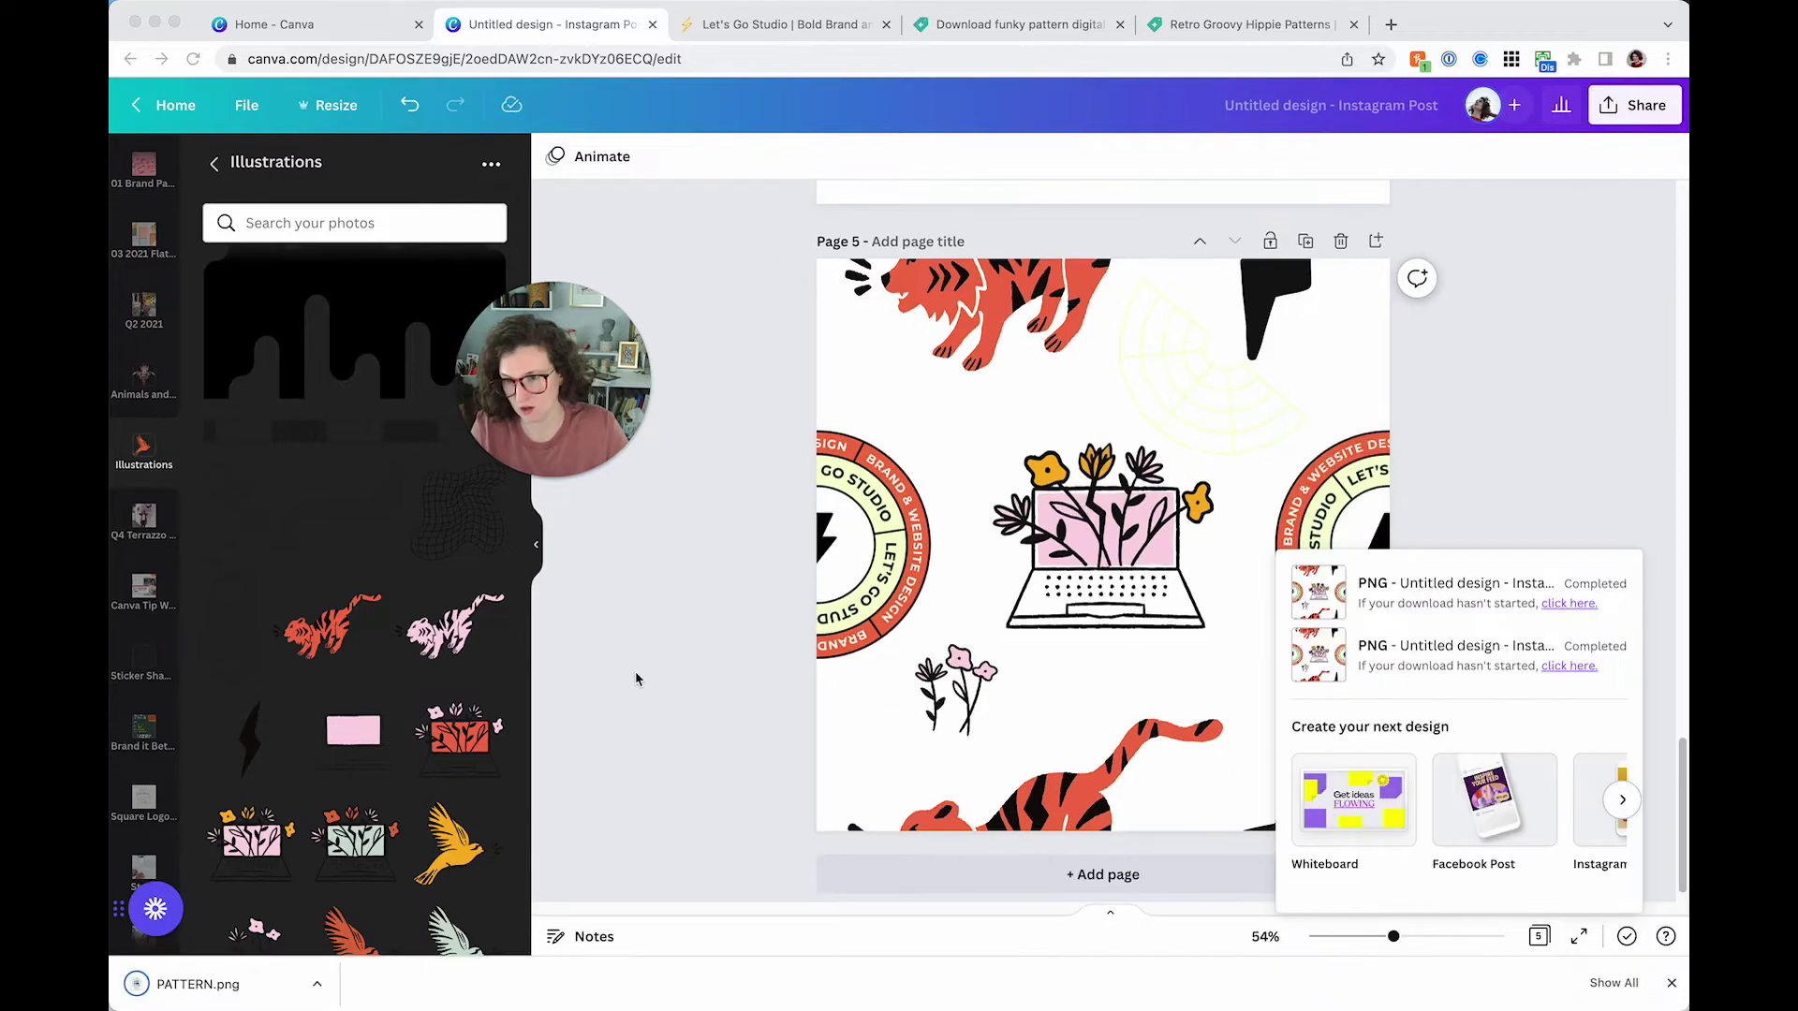
# Add a blank page 6, upload PATTERN.png onto it and align the tile to the page's top-left corner
pyautogui.scroll(-5, 1014, 861)
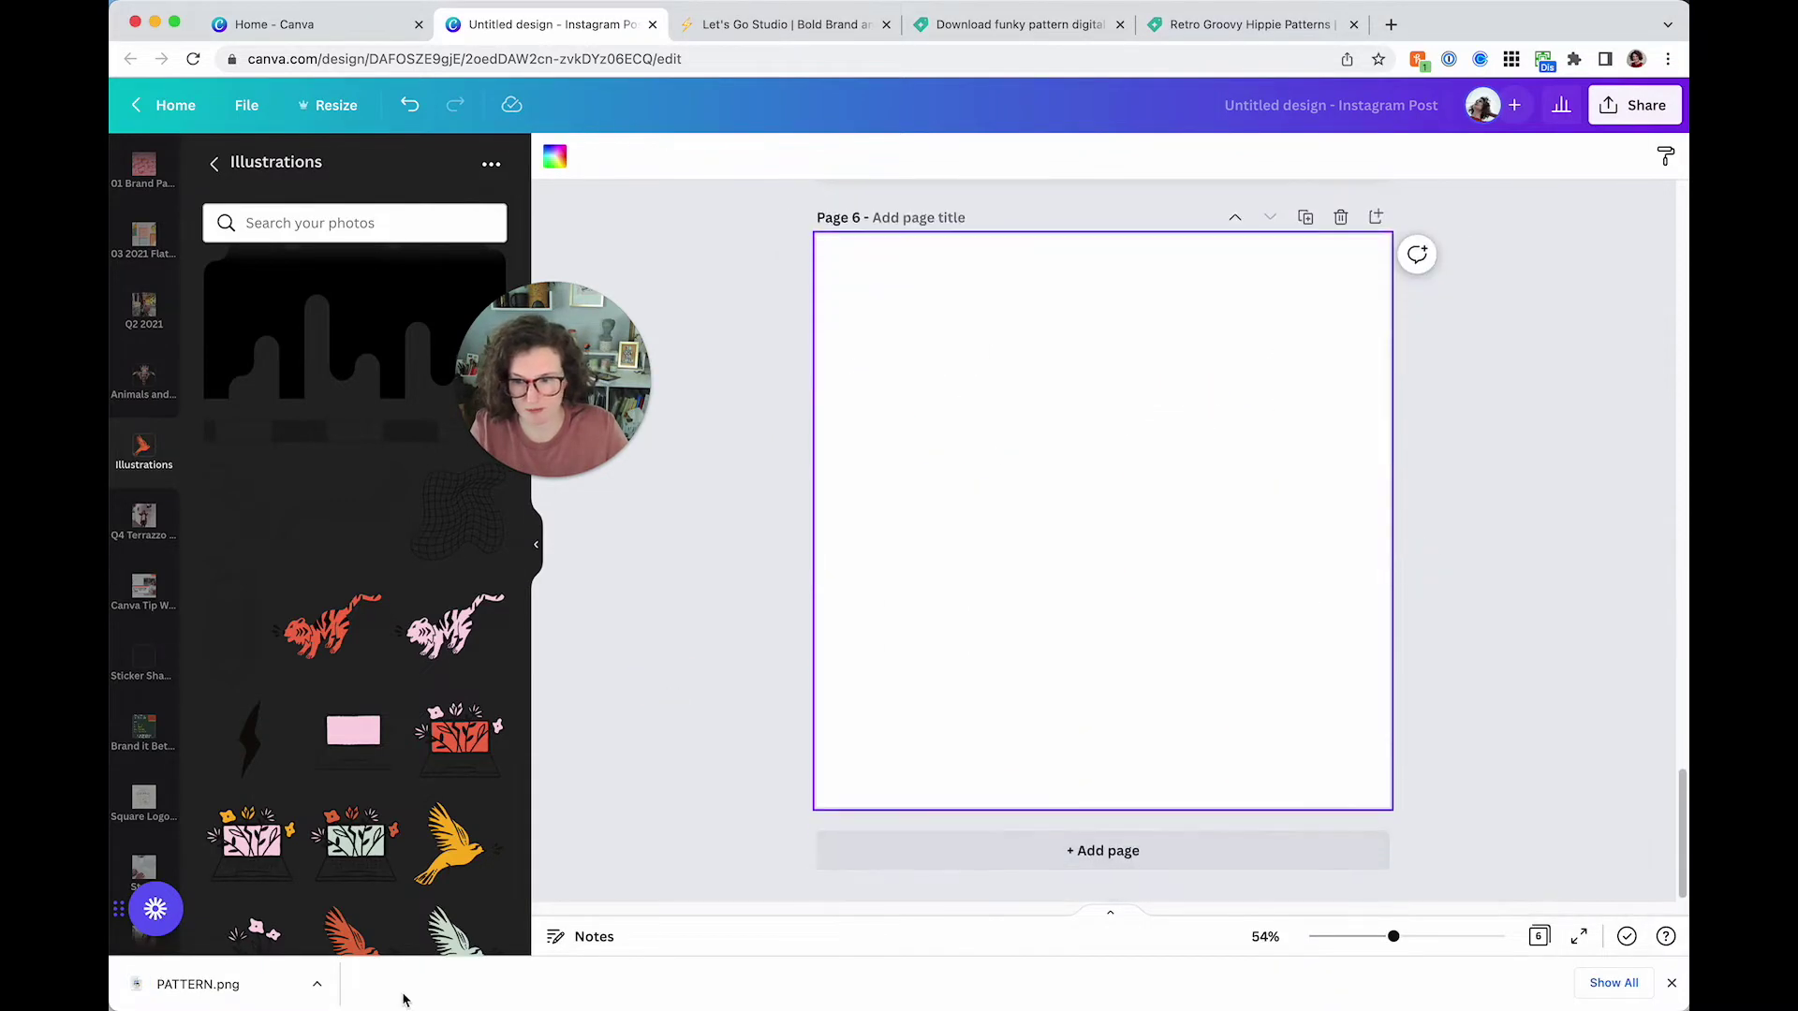
pyautogui.click(318, 987)
pyautogui.click(393, 1009)
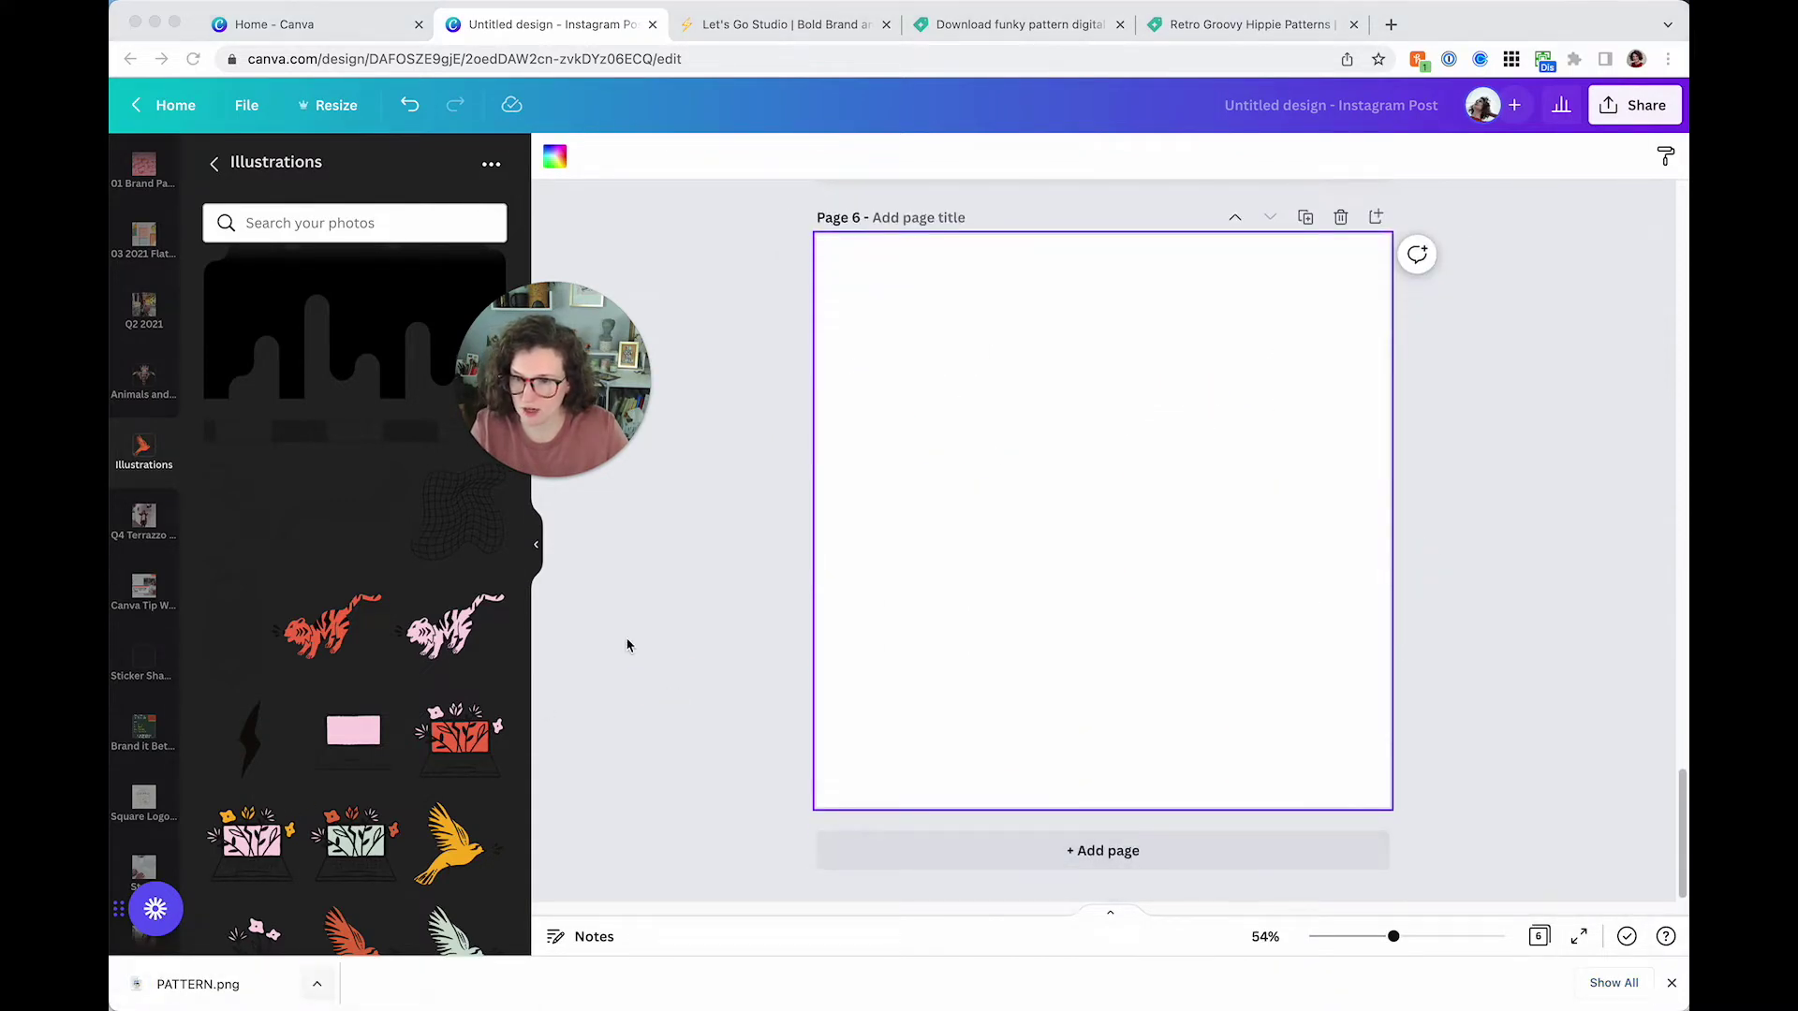
pyautogui.moveTo(1083, 553); pyautogui.dragTo(1002, 567)
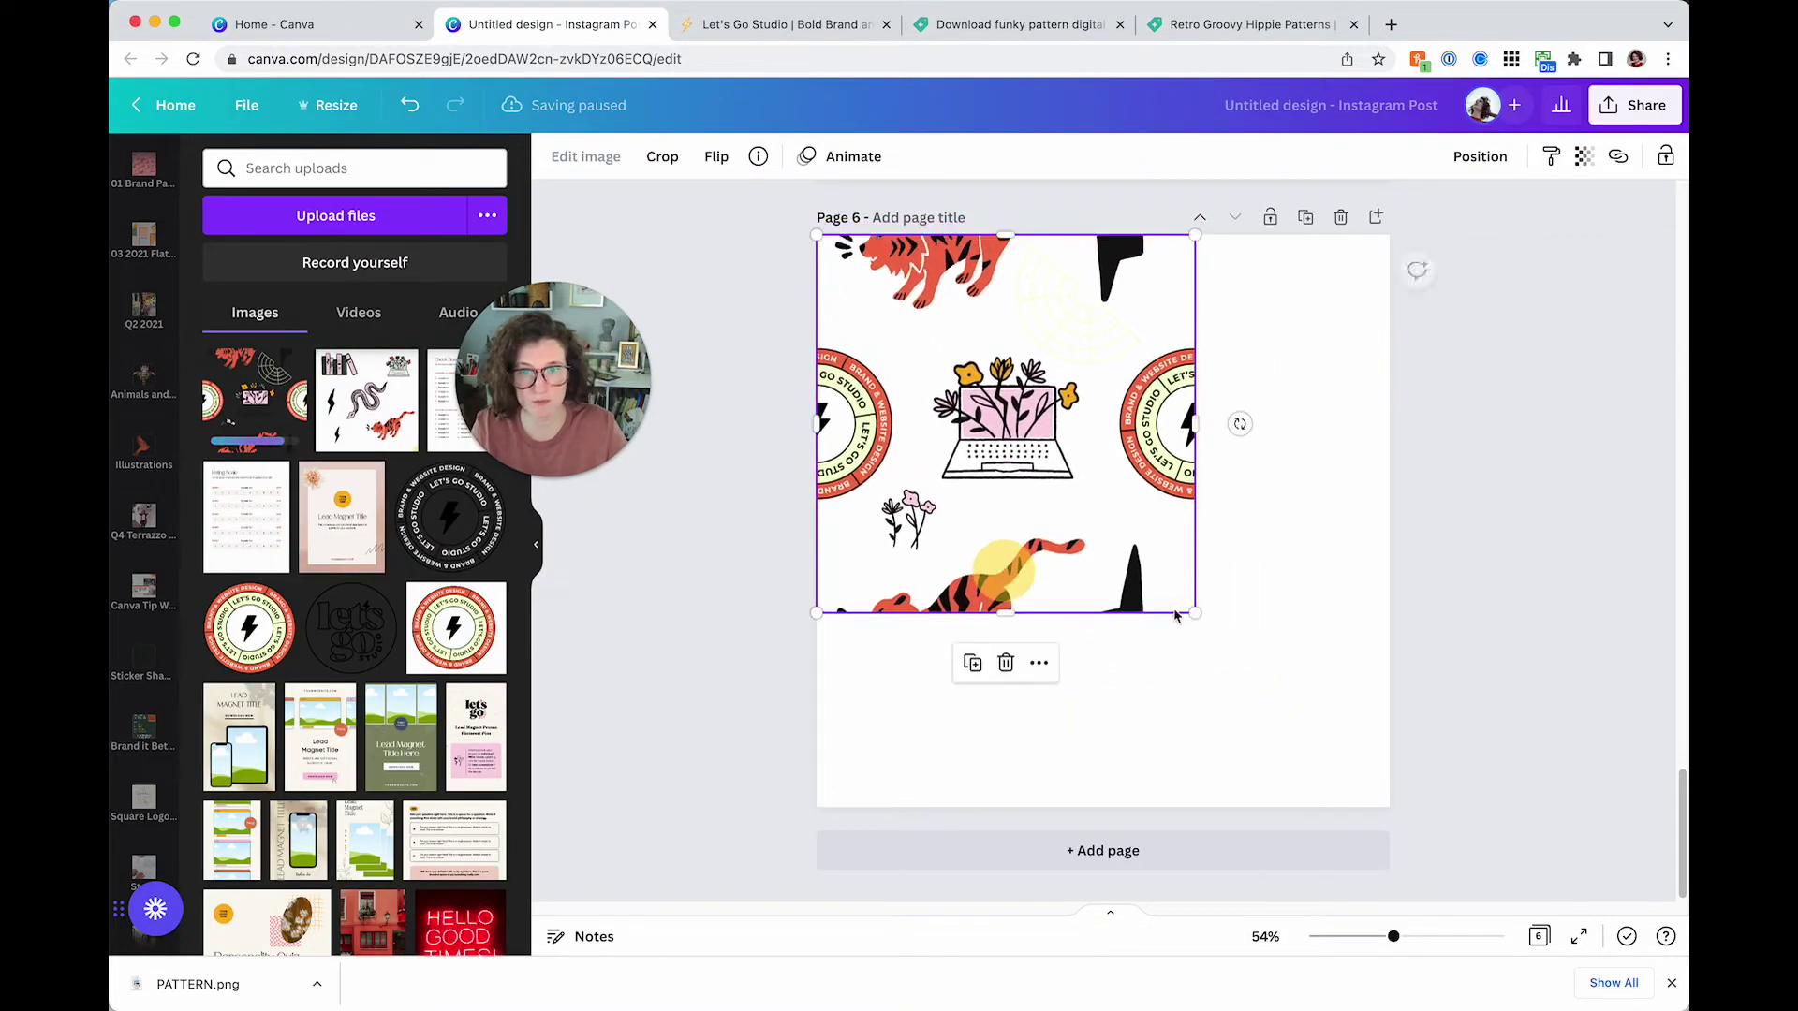
# Shrink the pattern tile, duplicate it into a seamless two-by-two block, and scale the block down to about half the page's width
pyautogui.moveTo(1200, 608); pyautogui.dragTo(1119, 540)
pyautogui.press('super+d')
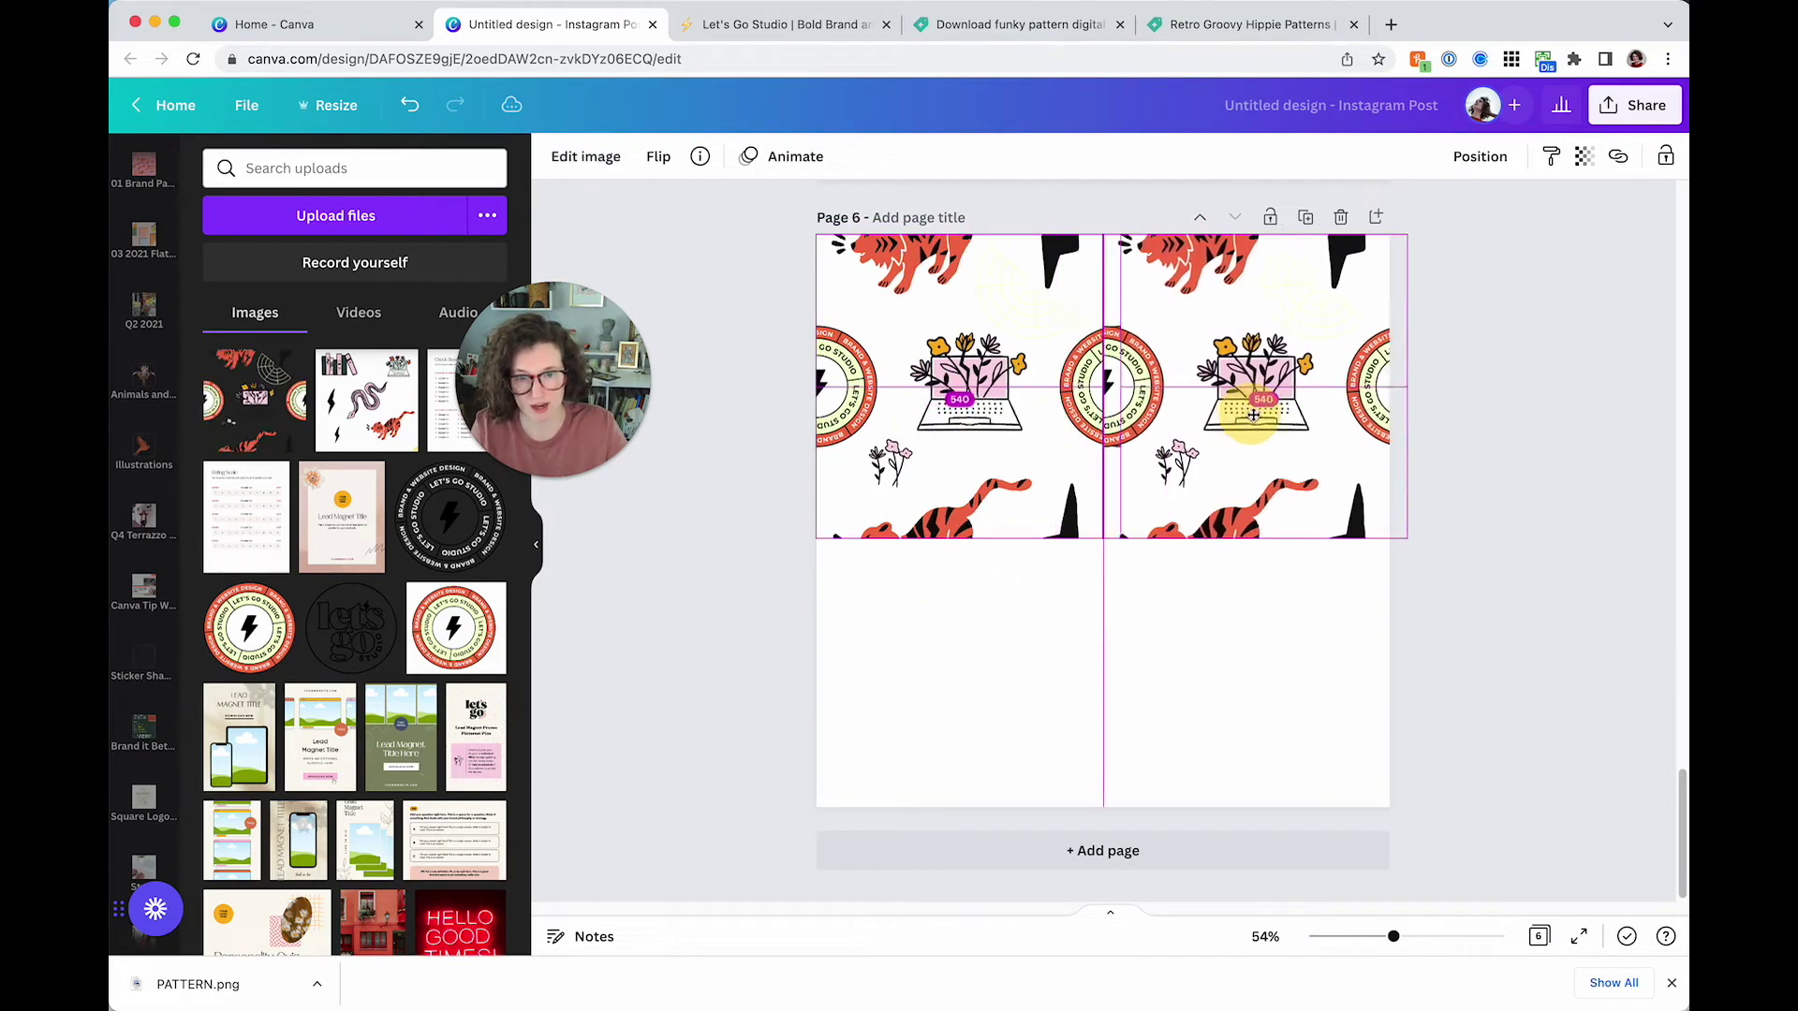
pyautogui.keyDown('shift'); pyautogui.click(1025, 403); pyautogui.keyUp('shift')
pyautogui.press('super+d')
pyautogui.moveTo(1025, 403); pyautogui.dragTo(1024, 658)
pyautogui.keyDown('shift'); pyautogui.click(1232, 413); pyautogui.keyUp('shift')
pyautogui.moveTo(1424, 842); pyautogui.dragTo(1118, 539)
# Duplicate the tiles sideways in both rows so the pattern covers the upper half of page 6
pyautogui.click(908, 319)
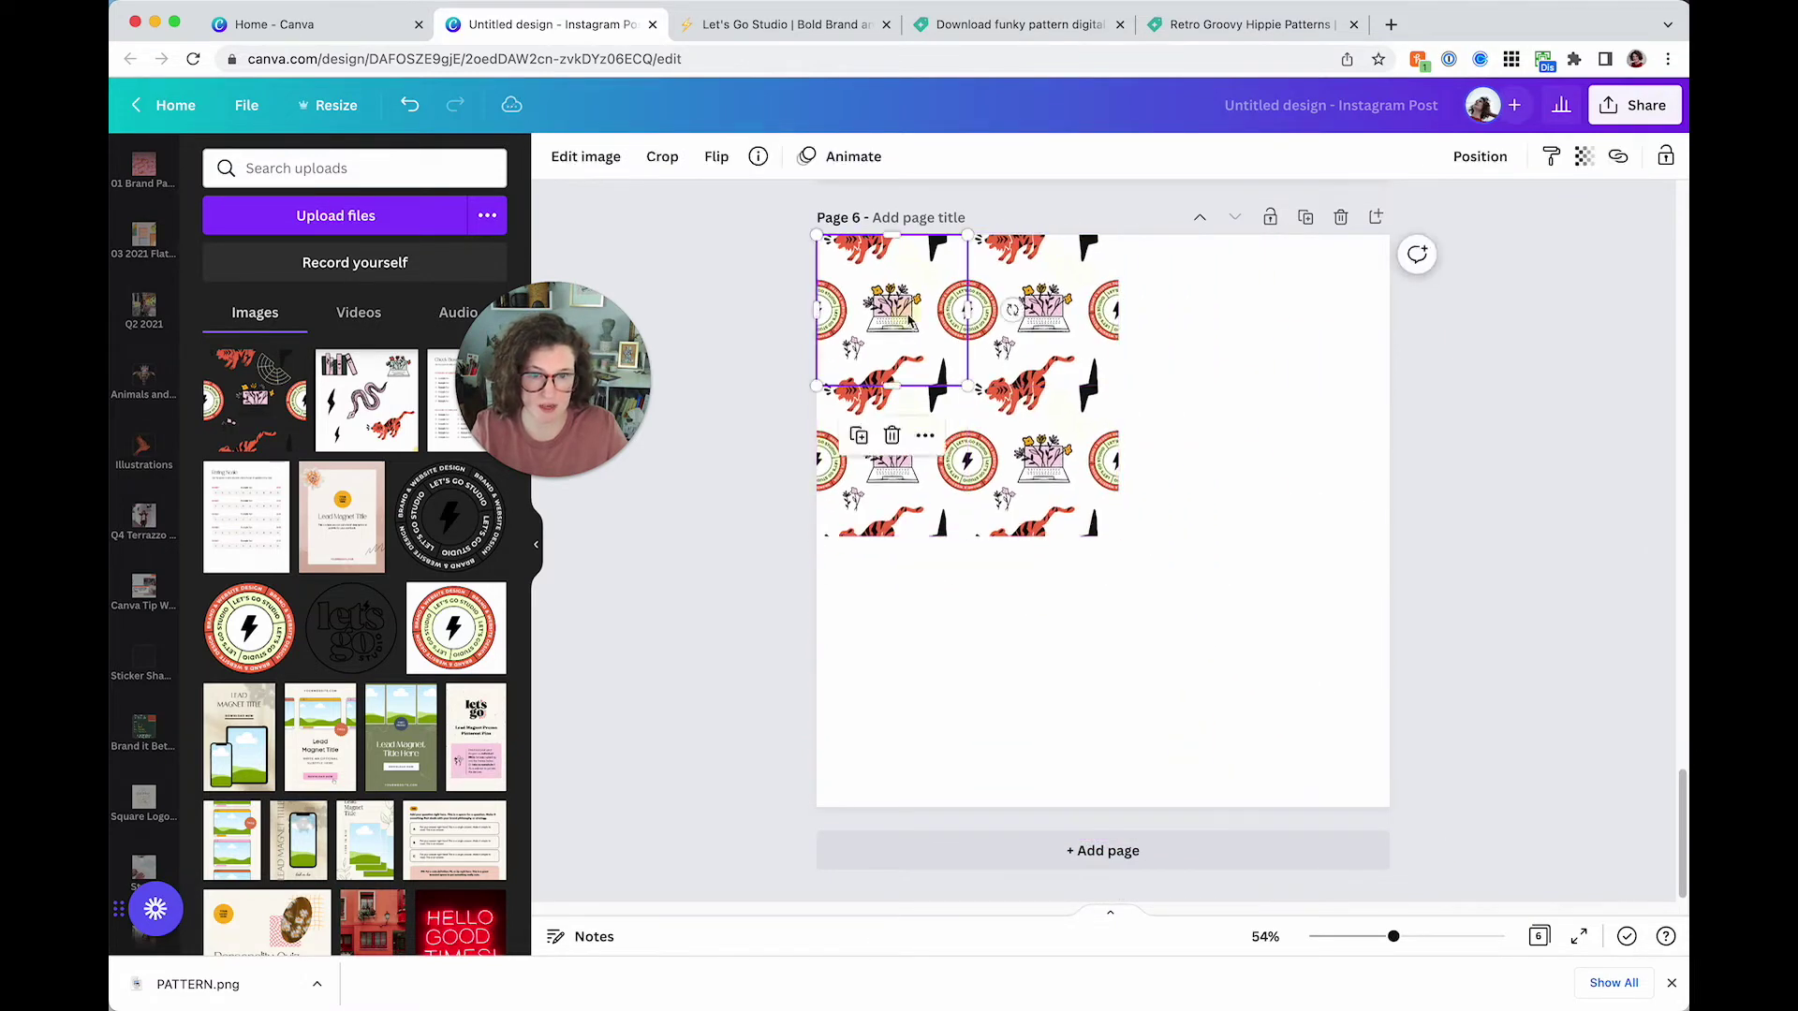
pyautogui.keyDown('shift'); pyautogui.click(1012, 309); pyautogui.keyUp('shift')
pyautogui.press('super+d')
pyautogui.moveTo(1016, 281); pyautogui.dragTo(1308, 275)
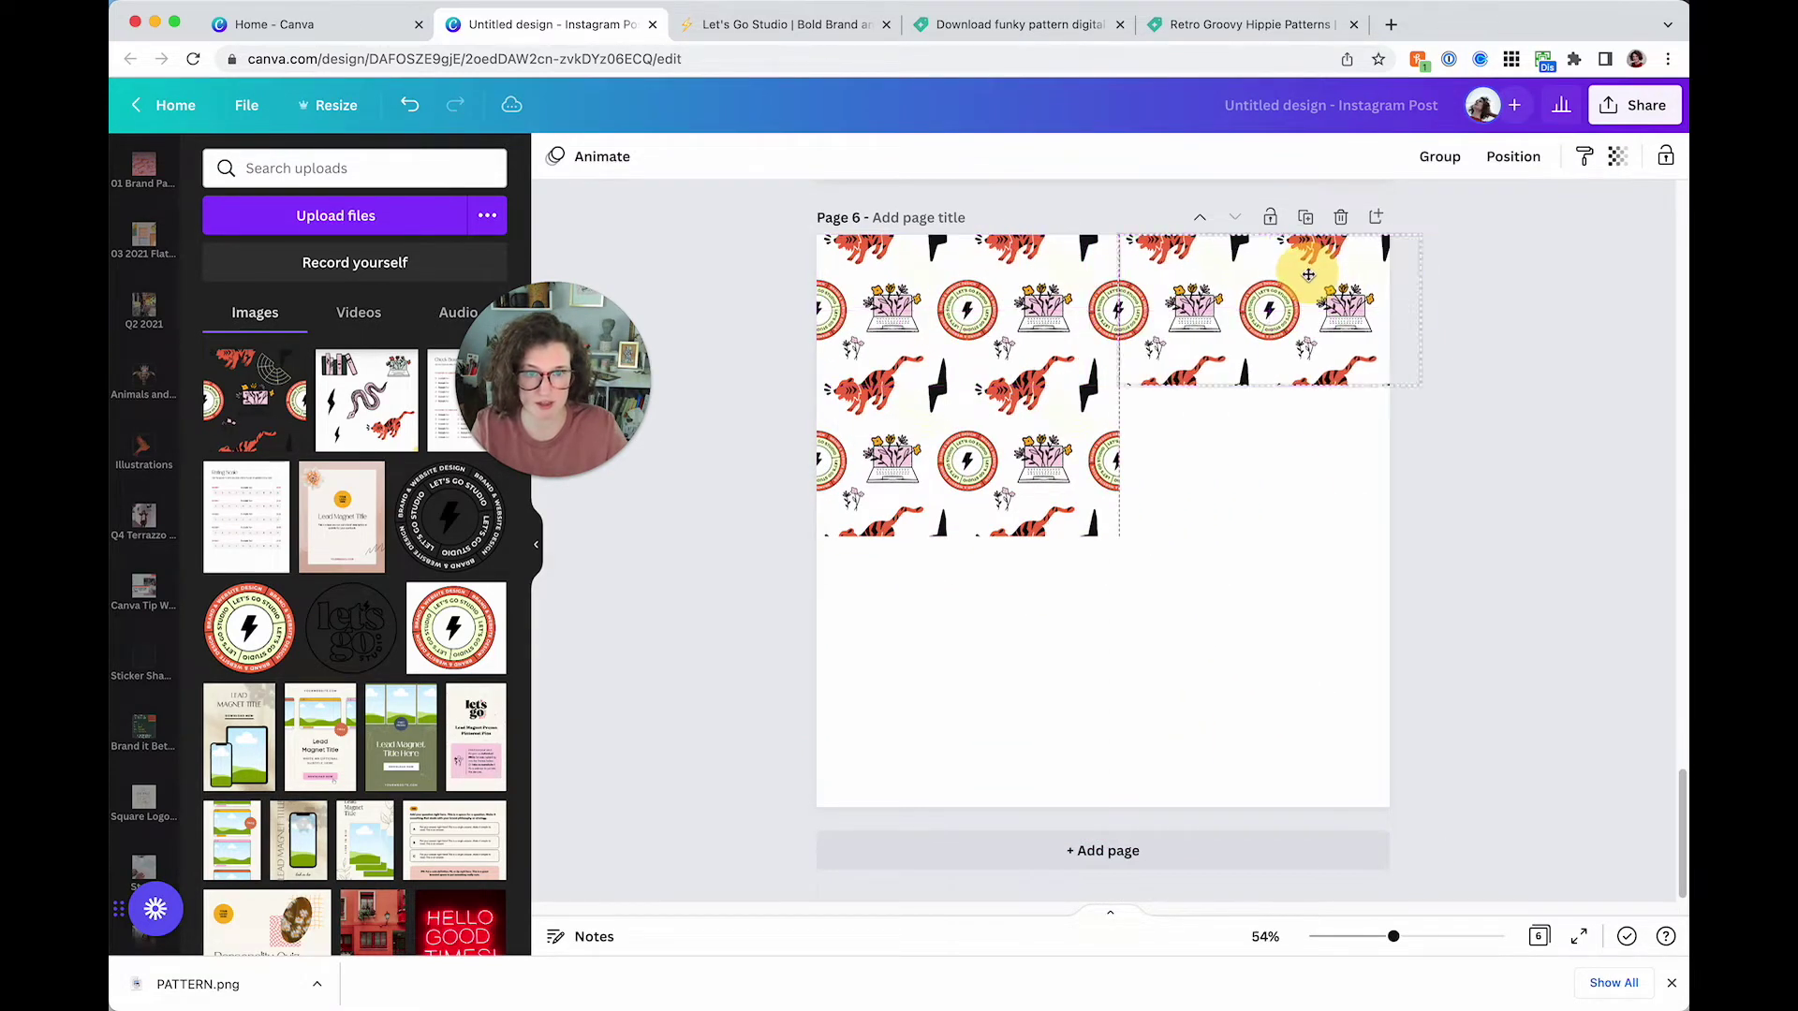
pyautogui.click(1279, 505)
pyautogui.moveTo(1264, 546); pyautogui.dragTo(1244, 493)
pyautogui.press('super+d')
pyautogui.click(1155, 681)
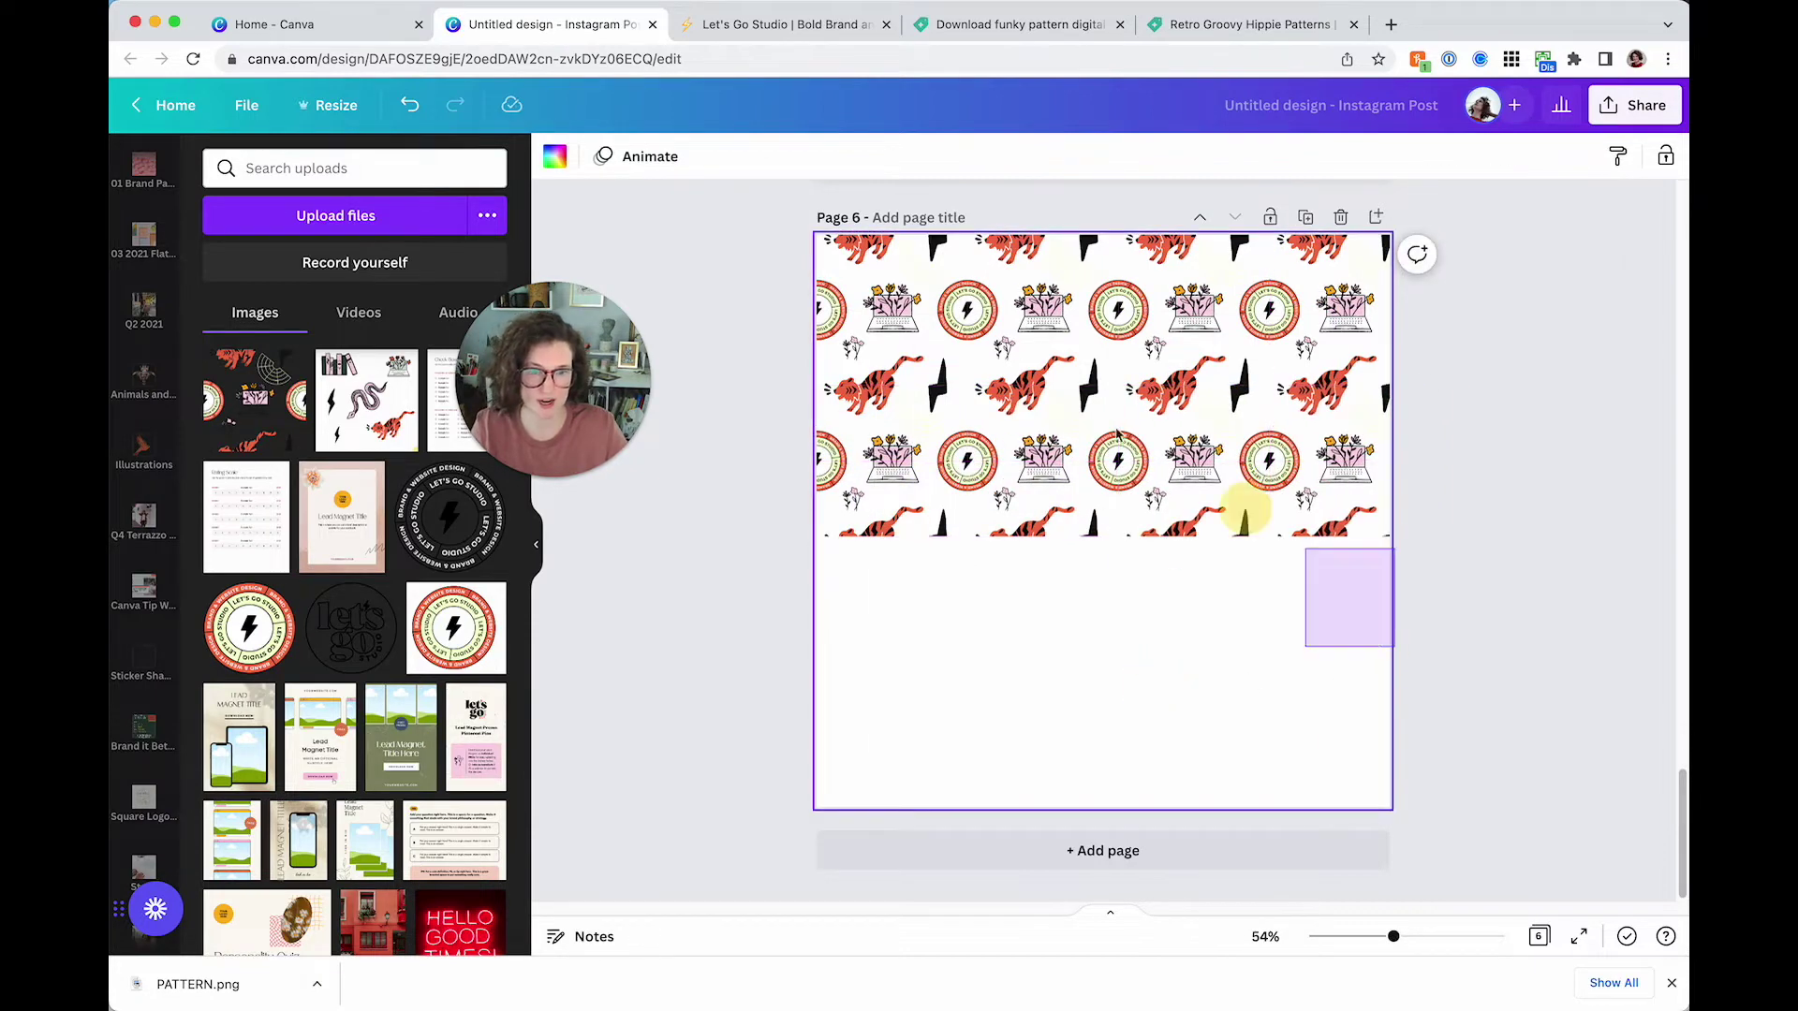
# Duplicate all the tiles and align the copy directly beneath them to cover the rest of page 6
pyautogui.press('super+a')
pyautogui.press('super+d')
pyautogui.moveTo(963, 462); pyautogui.dragTo(980, 592)
pyautogui.click(700, 621)
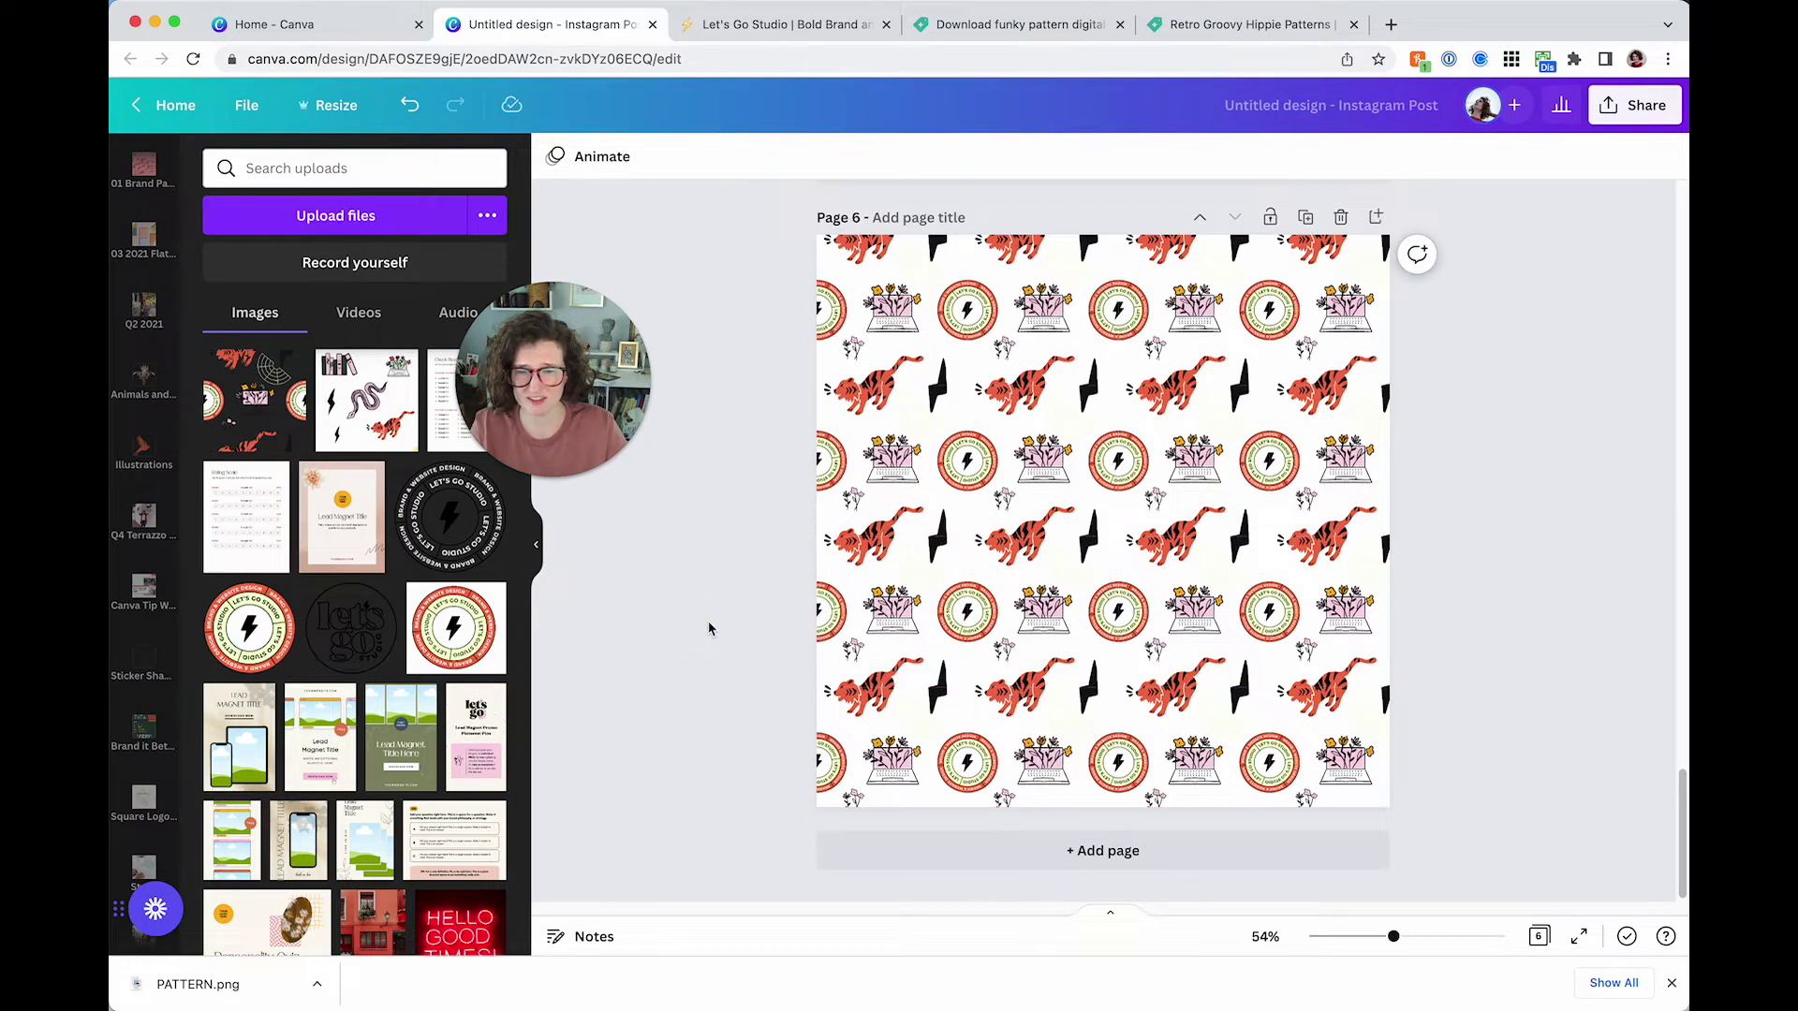
pyautogui.moveTo(708, 614); pyautogui.dragTo(1537, 766)
pyautogui.click(1542, 747)
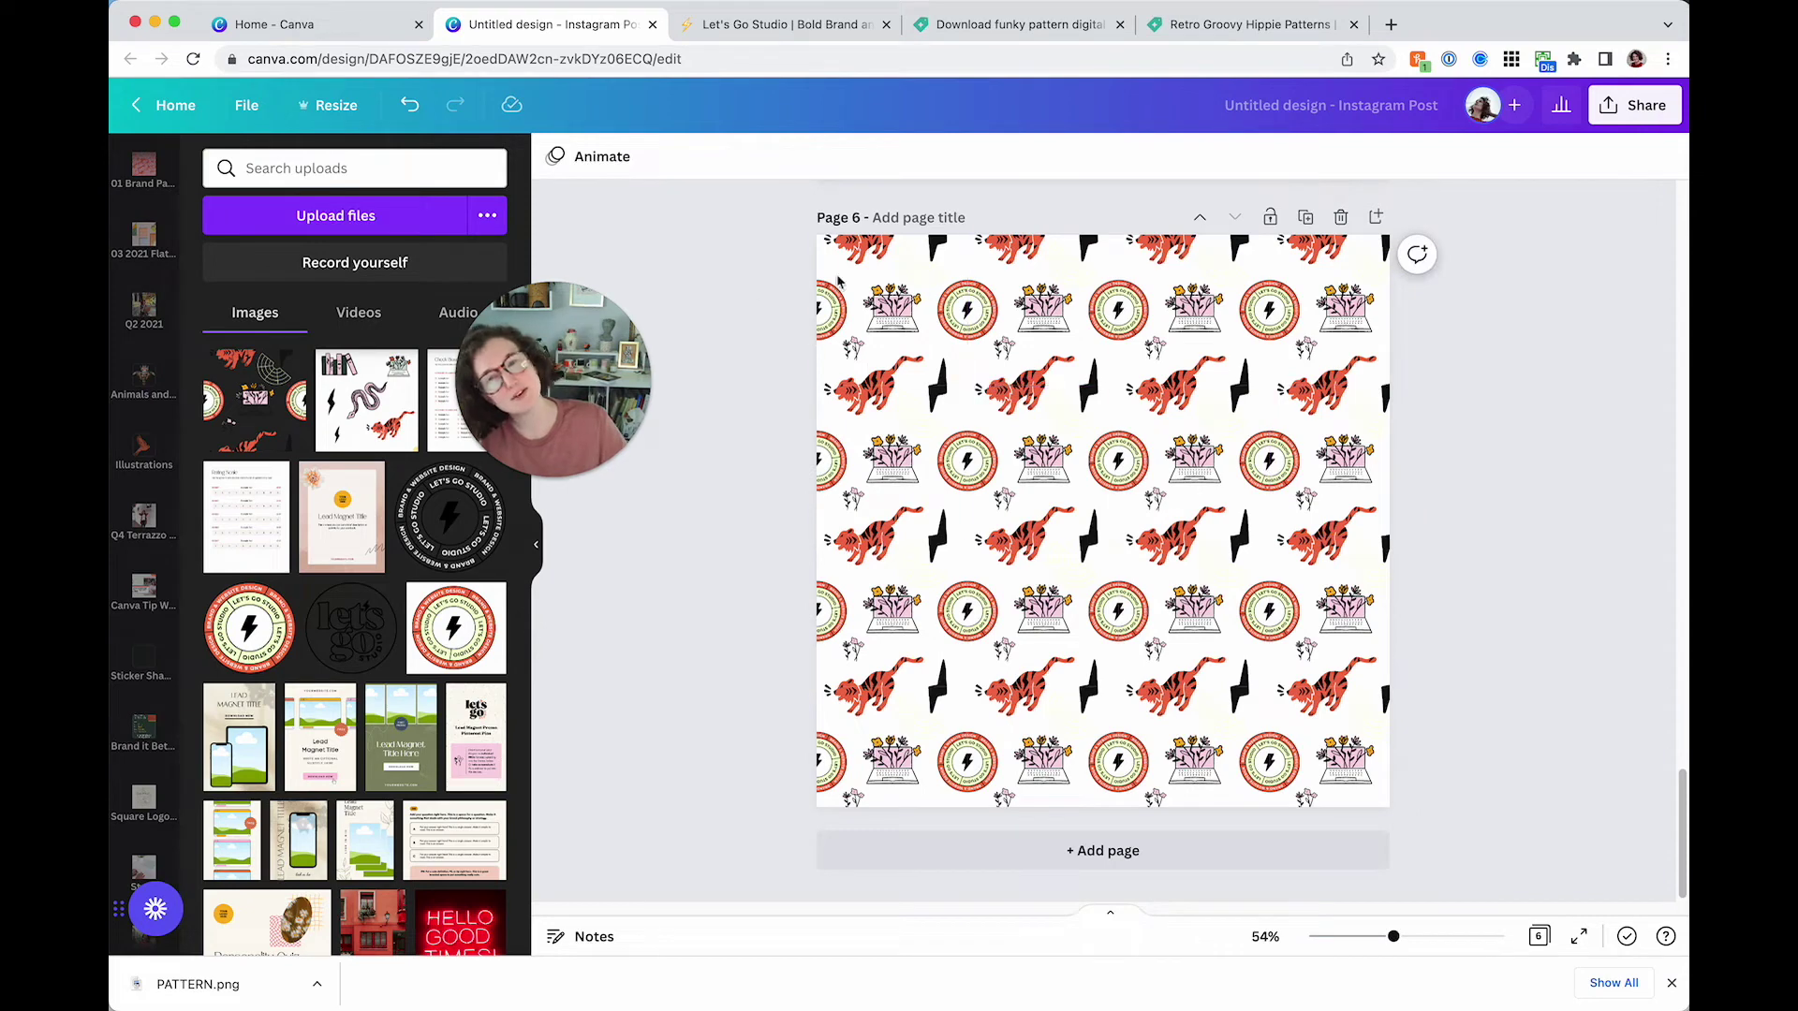
# Try several brand colors as page 6's background and settle on the light yellow-green
pyautogui.click(949, 295)
pyautogui.moveTo(922, 307); pyautogui.dragTo(833, 291)
pyautogui.click(558, 157)
pyautogui.click(379, 554)
pyautogui.click(277, 611)
pyautogui.click(221, 566)
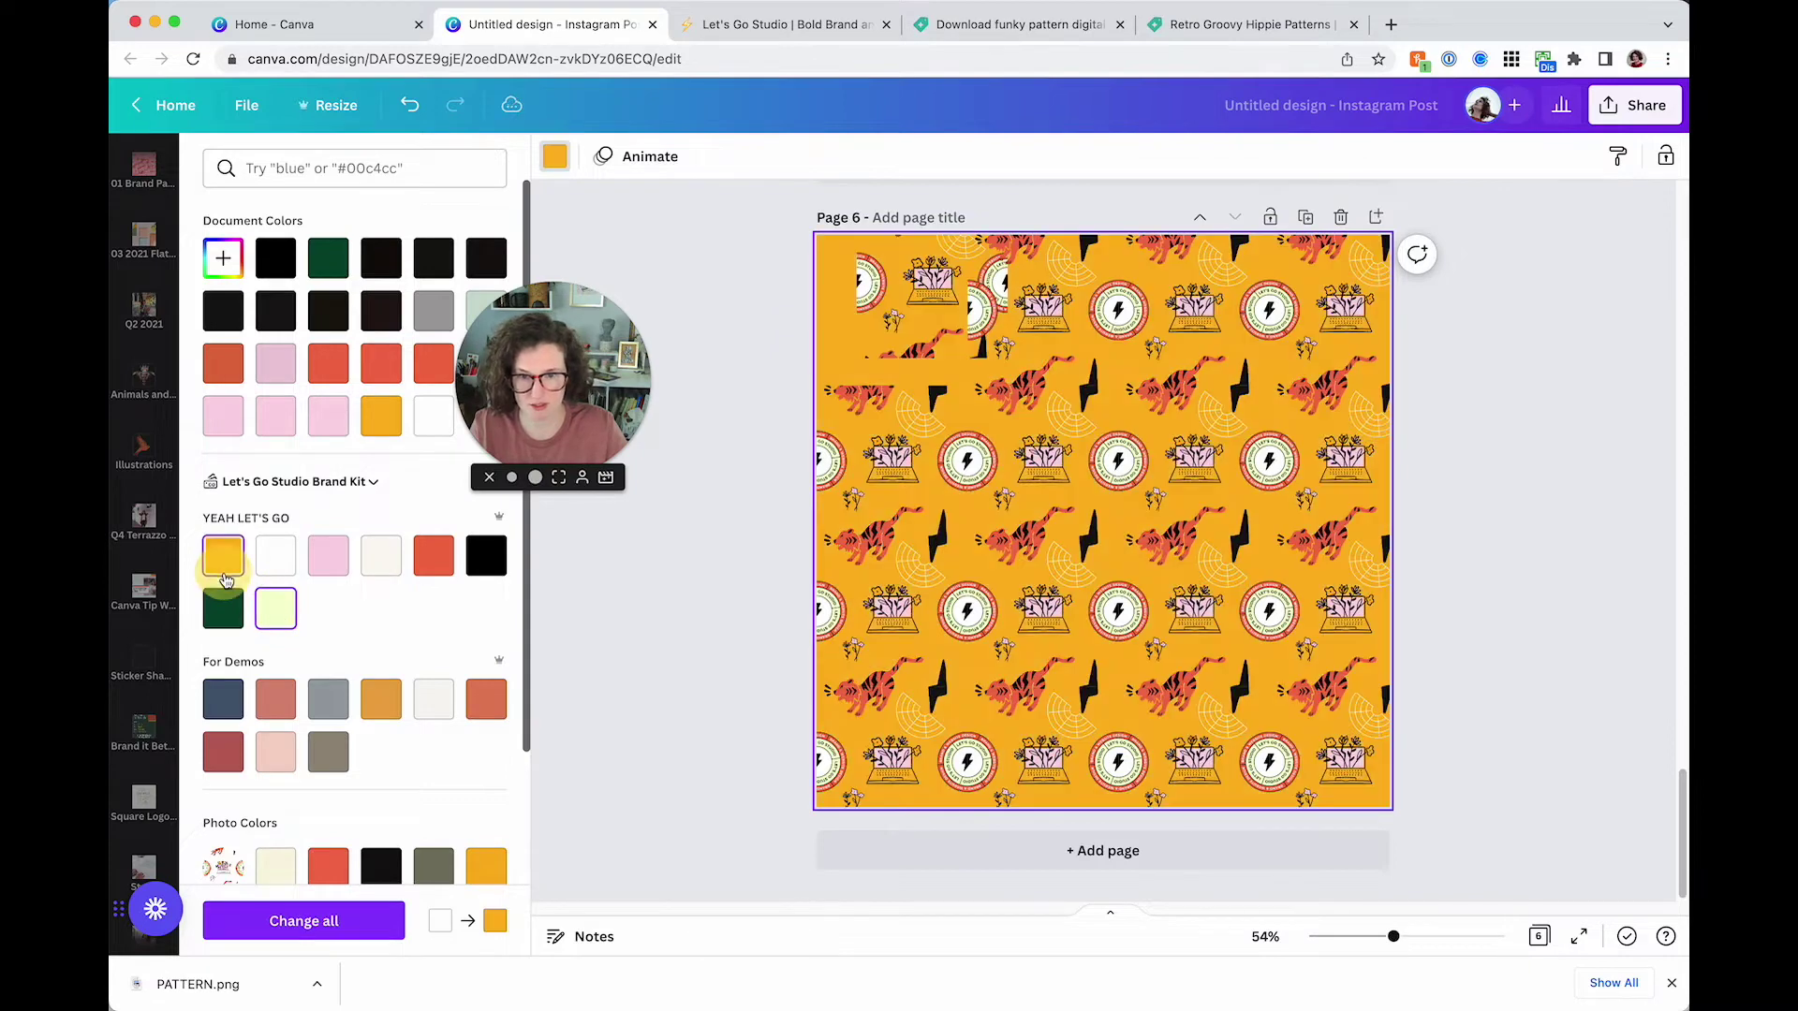
pyautogui.click(232, 607)
pyautogui.click(276, 608)
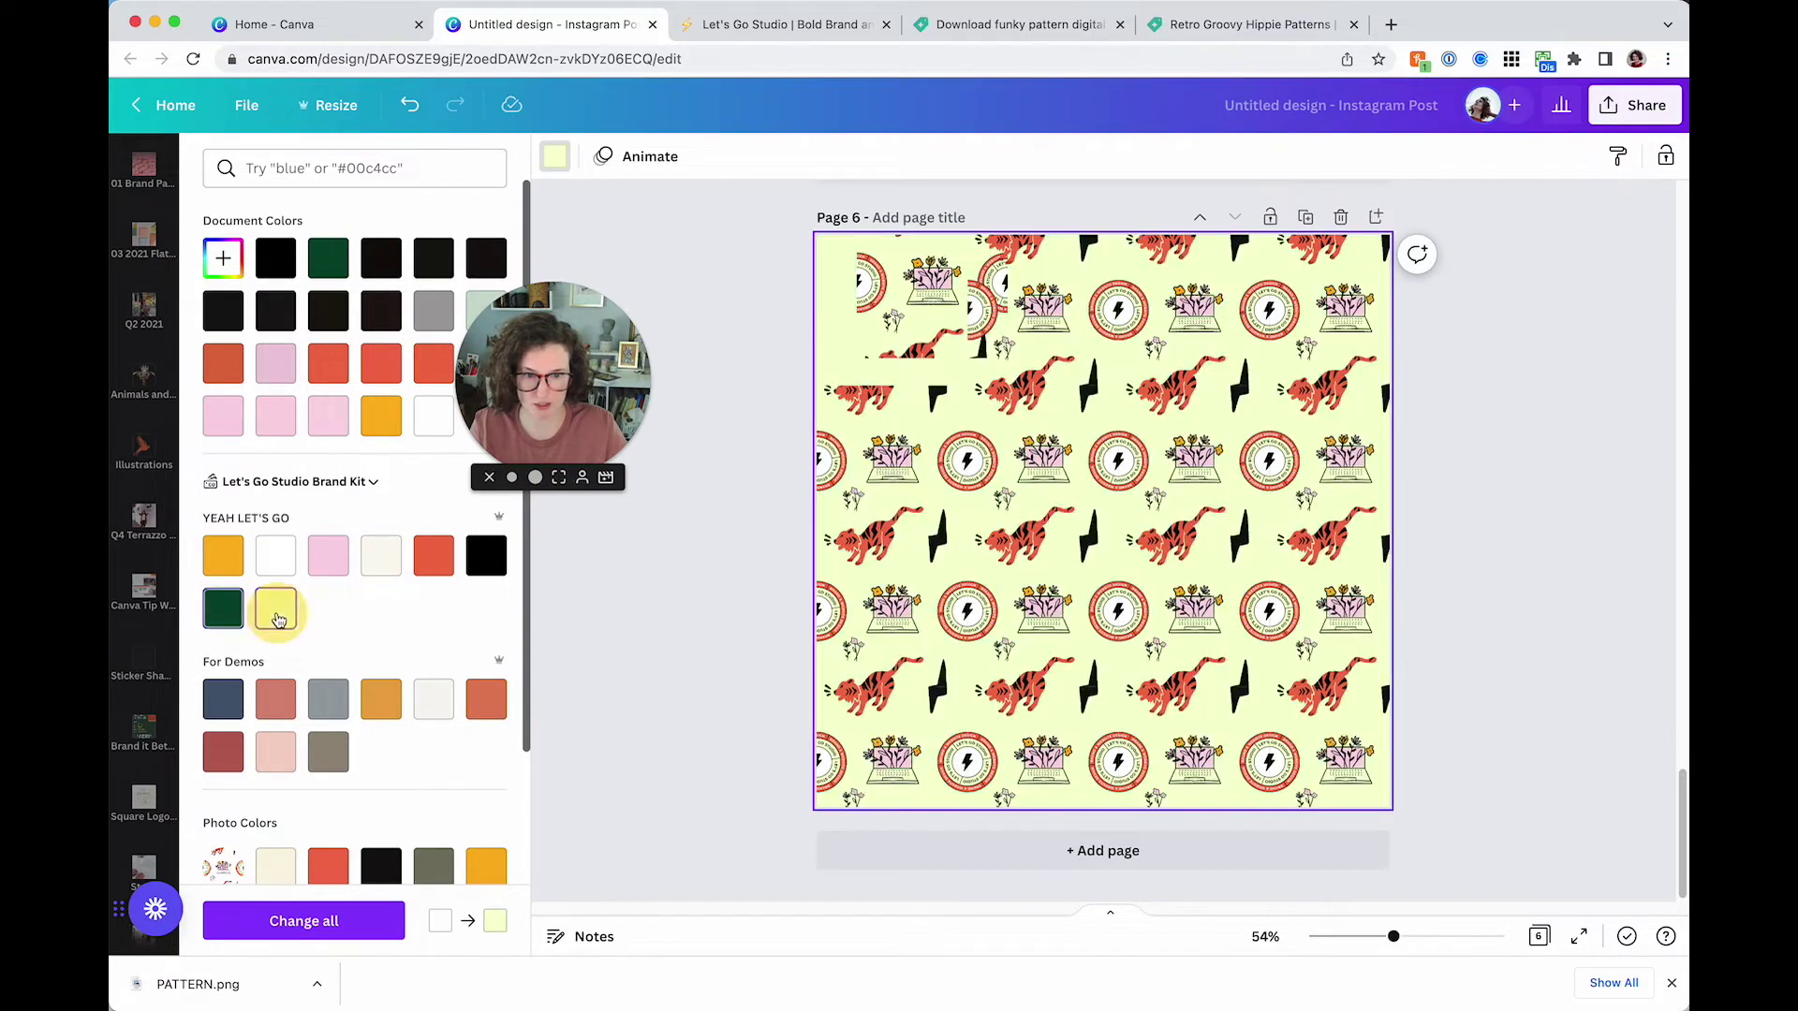
# Move the displaced tile back into page 6's top-left corner so it lines up with the repeating pattern
pyautogui.moveTo(922, 306); pyautogui.dragTo(889, 326)
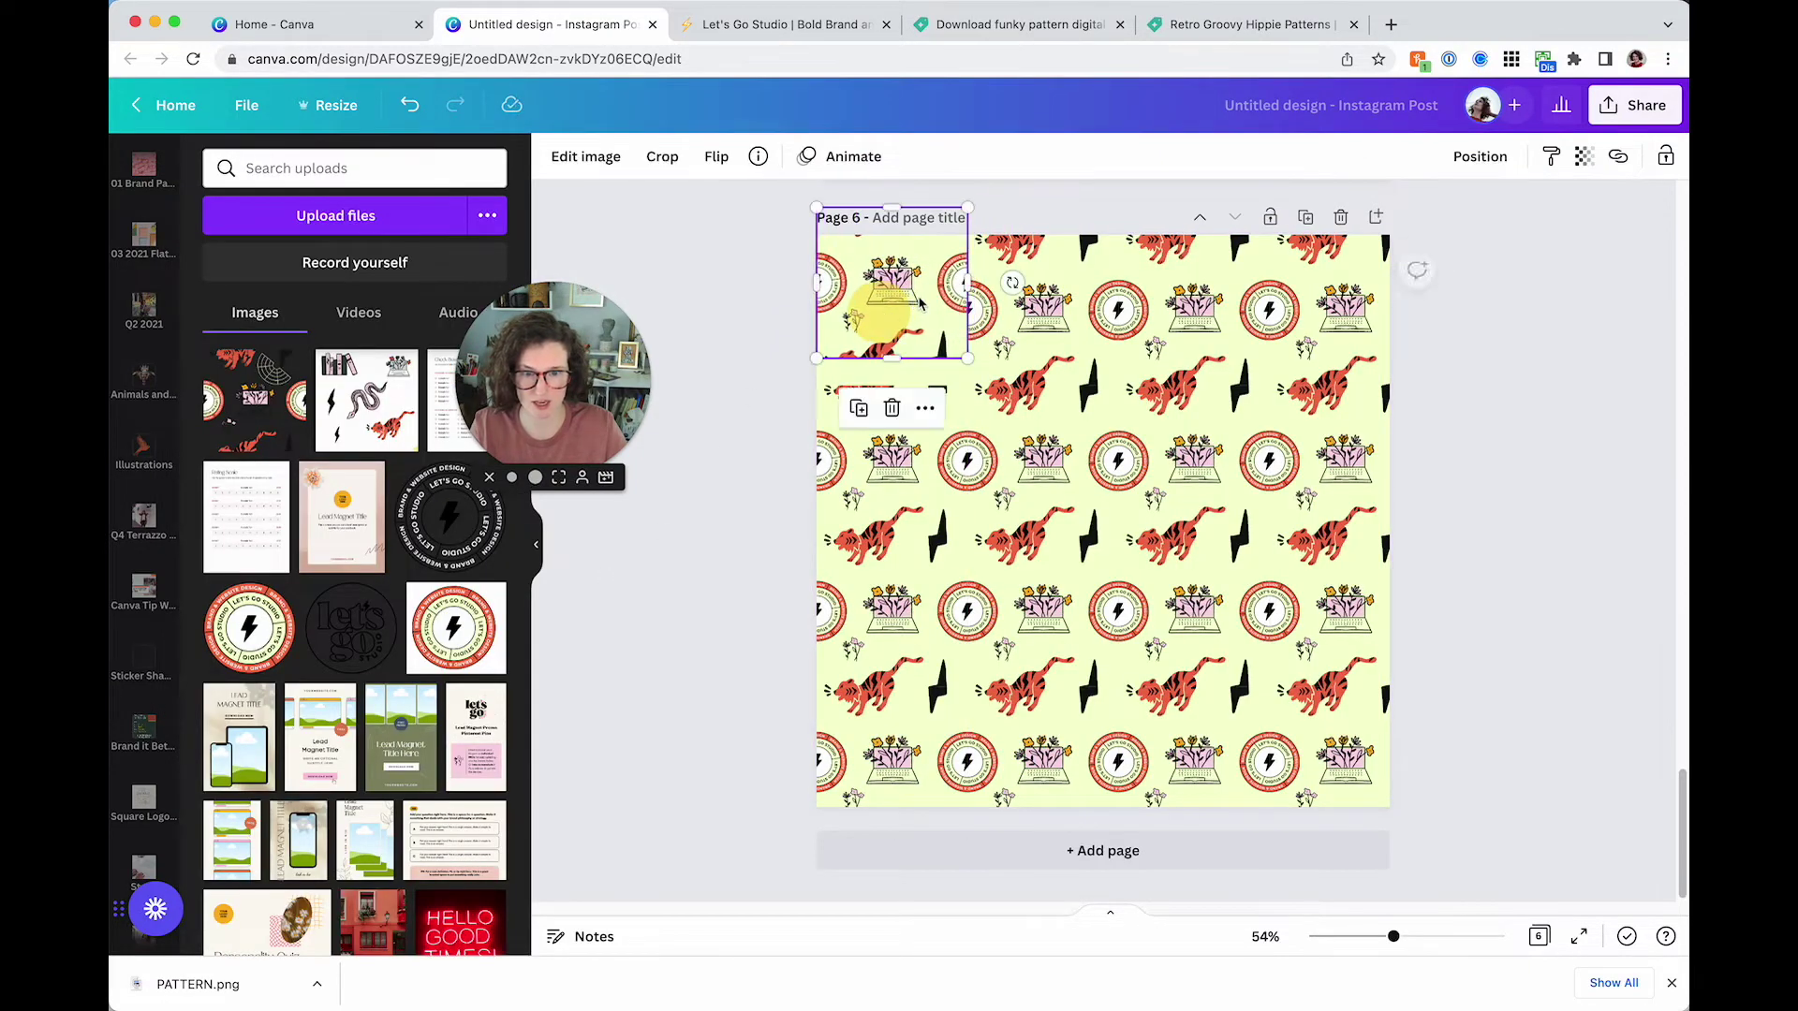
pyautogui.click(758, 454)
pyautogui.scroll(3, 1085, 551)
pyautogui.scroll(-3, 1030, 533)
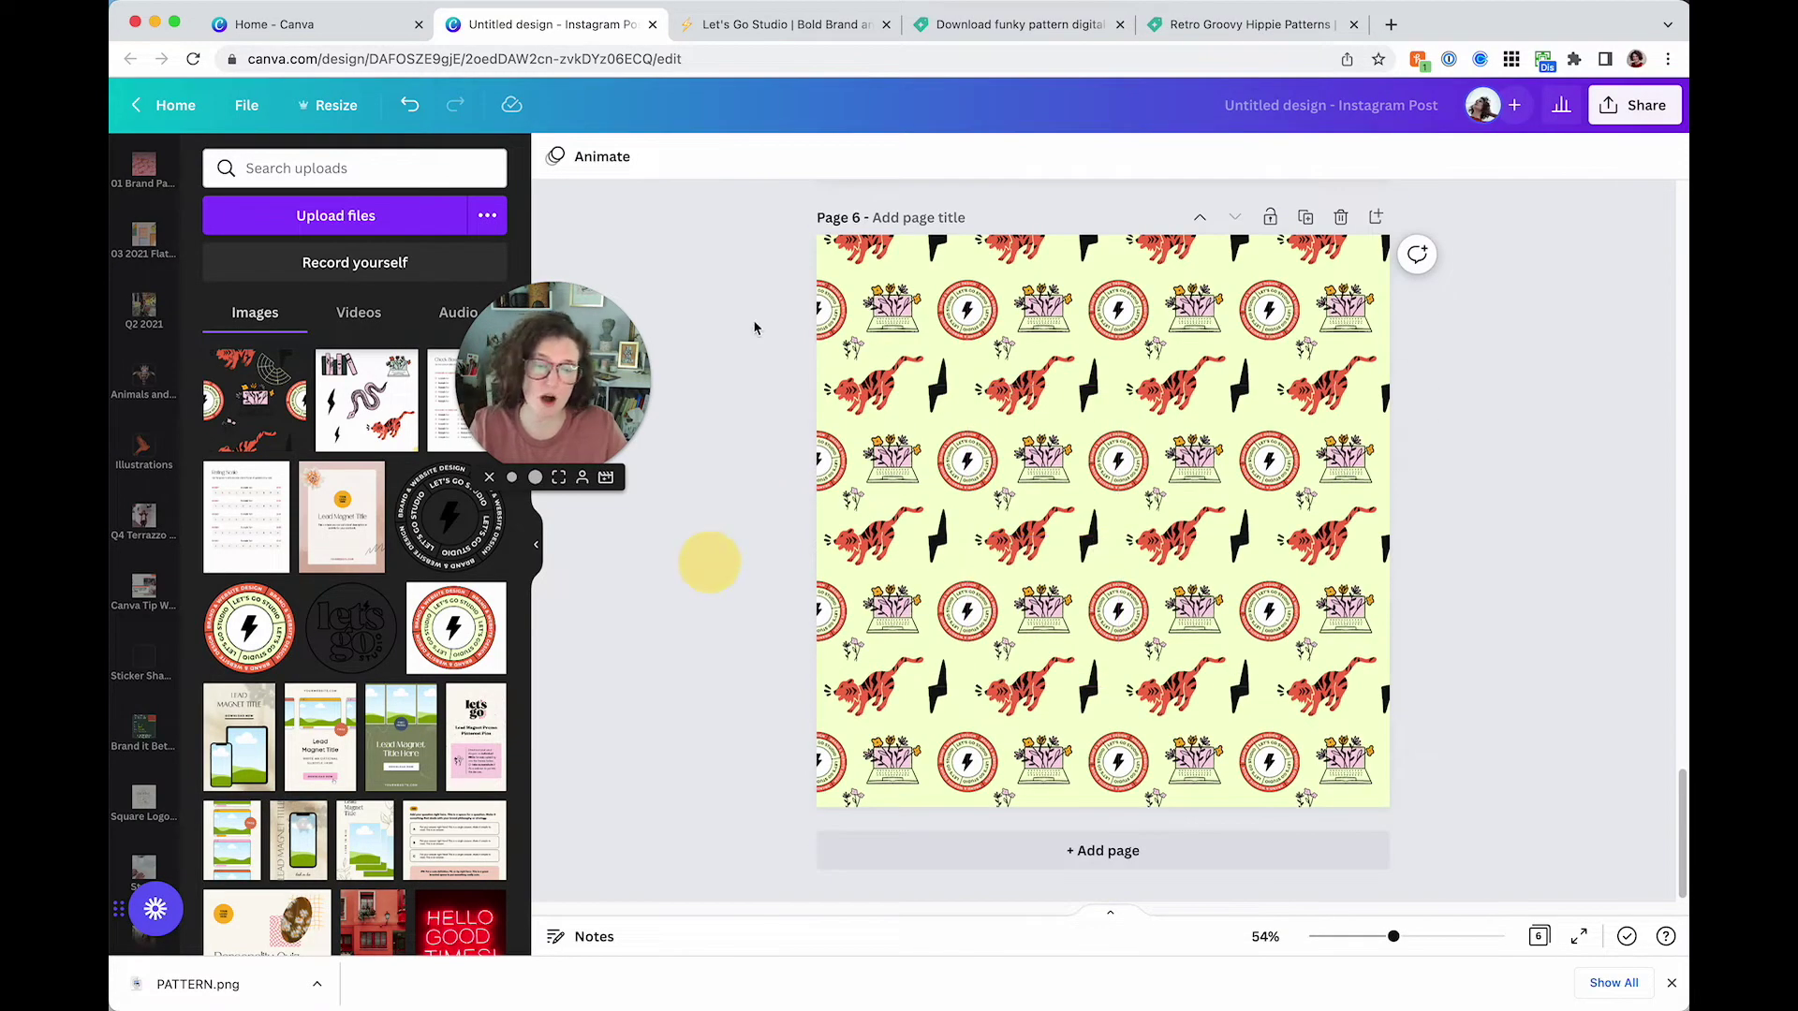
# Copy all the pattern tiles from page 6 and create a new custom-size design of 2000 × 1000 px
pyautogui.moveTo(756, 257); pyautogui.dragTo(1387, 758)
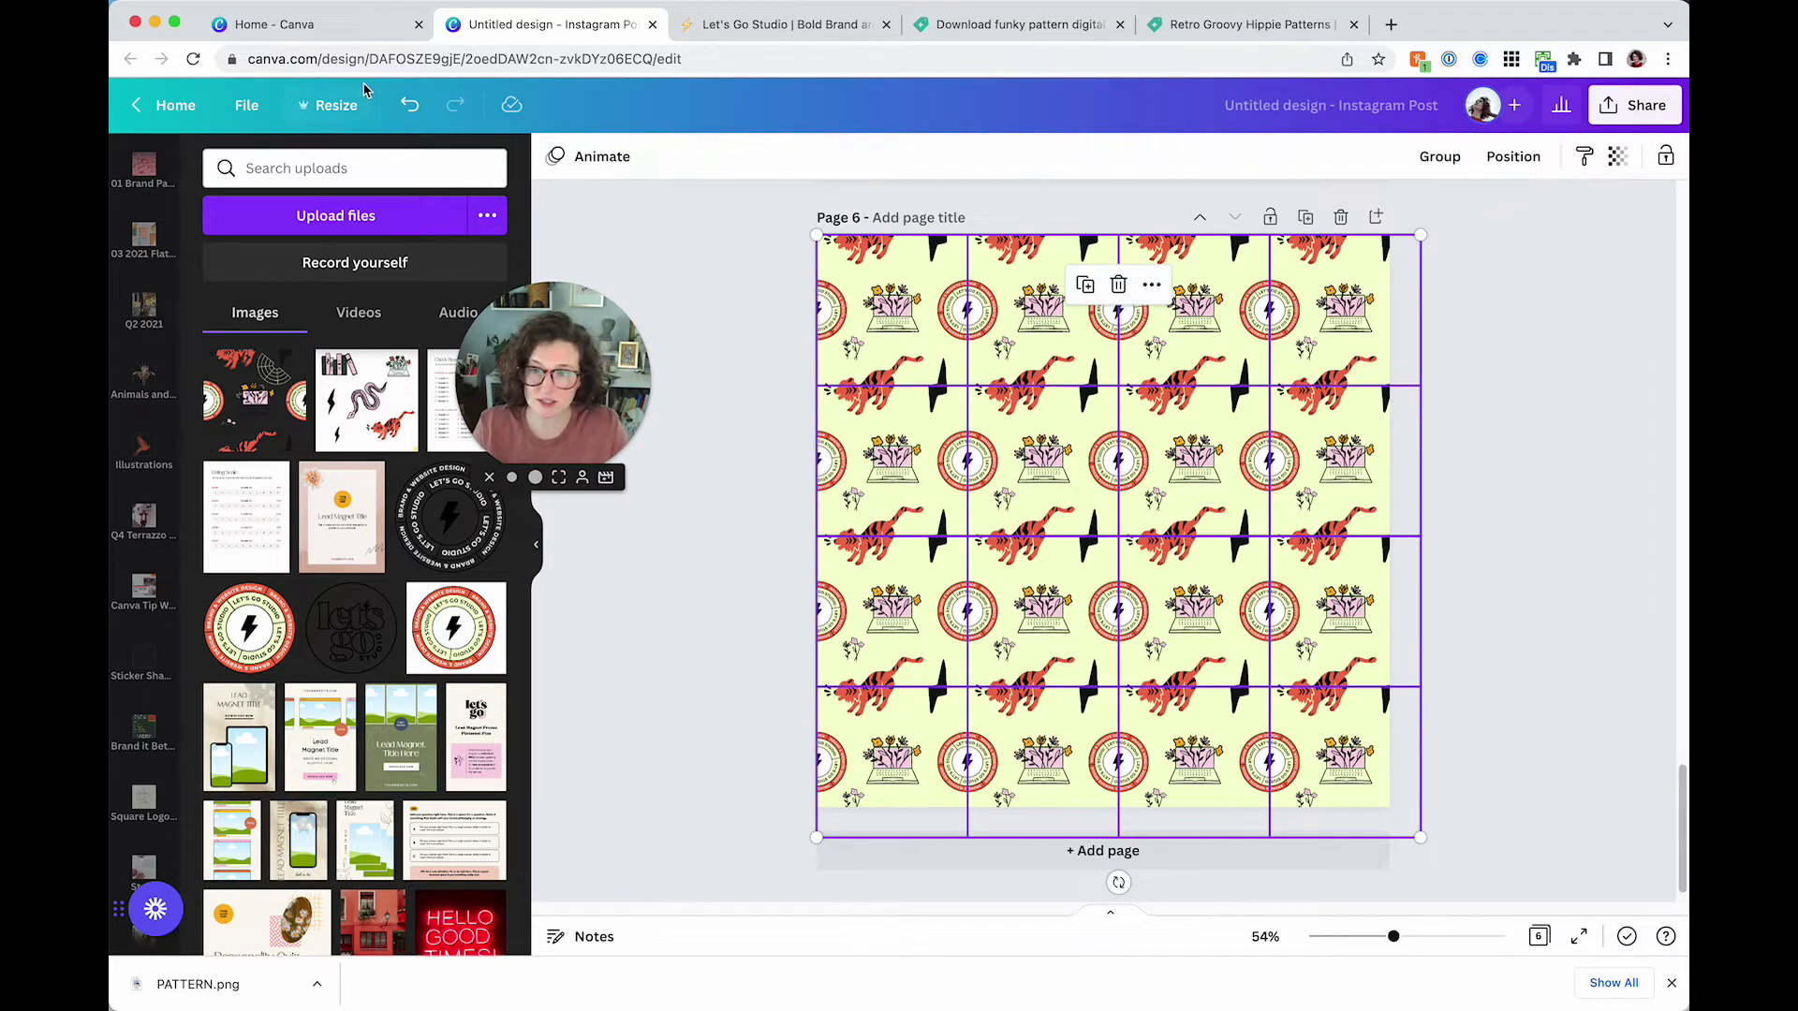
pyautogui.click(299, 28)
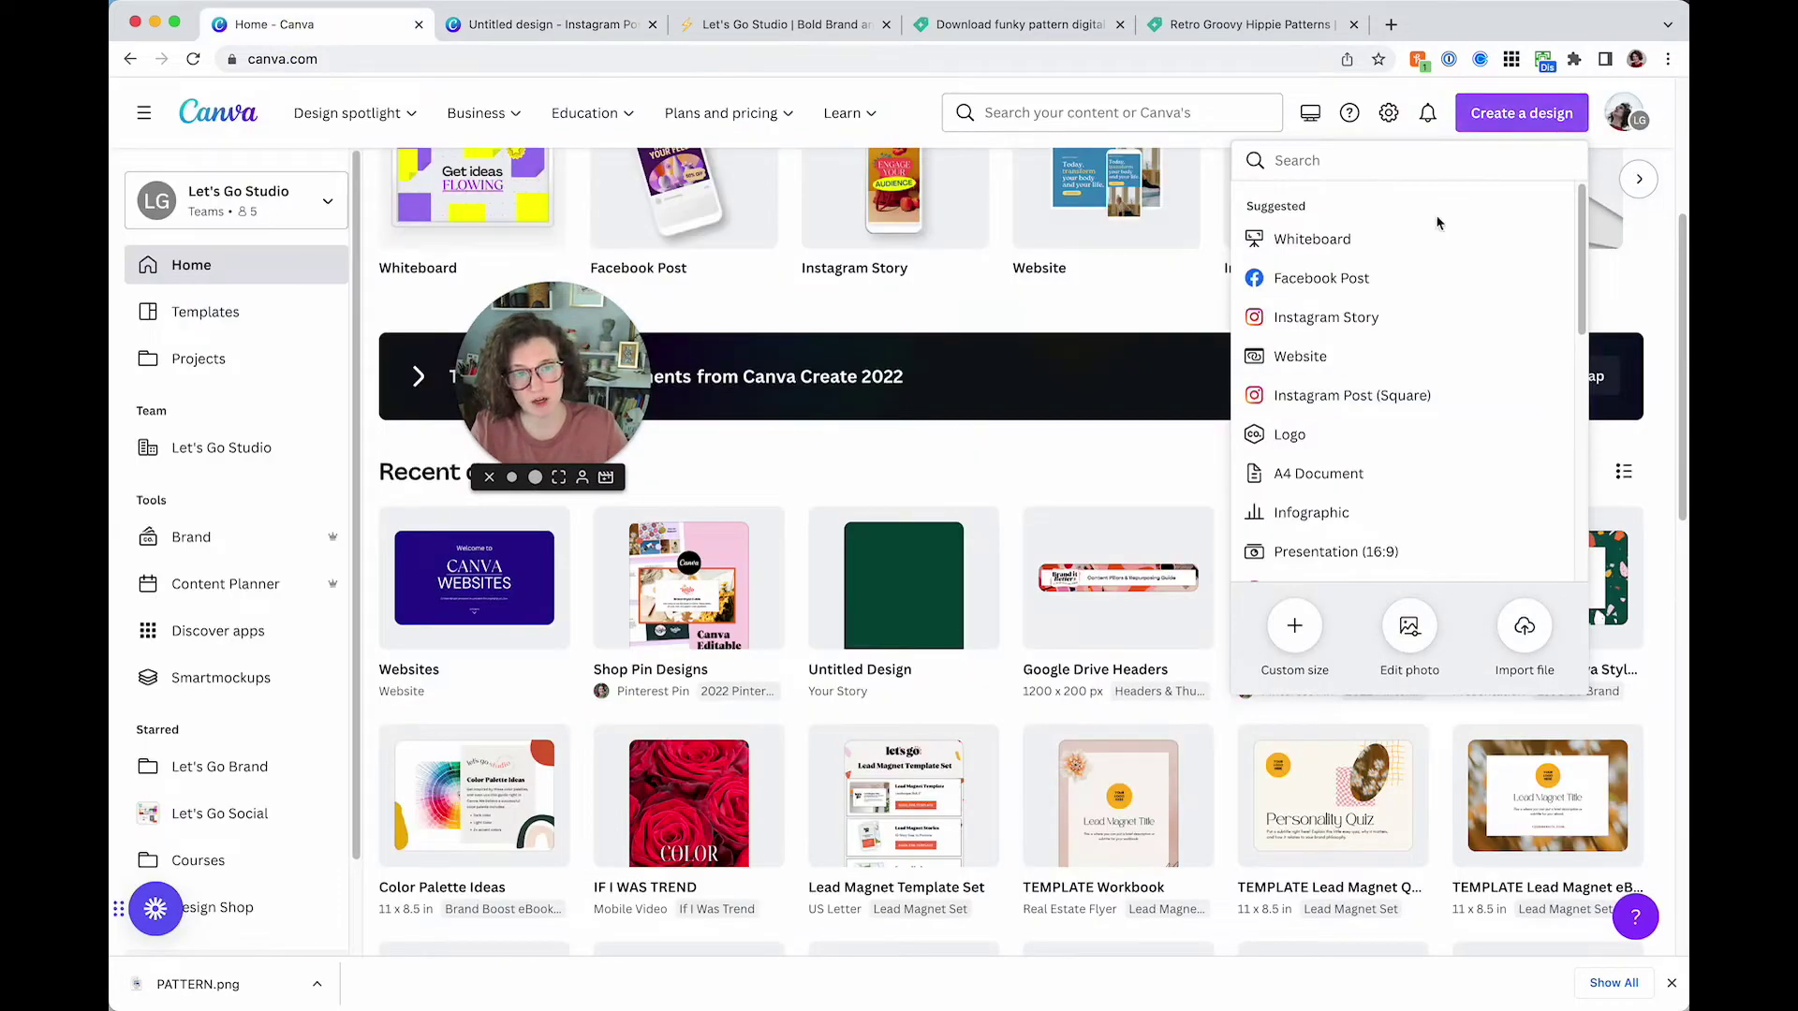
pyautogui.click(1313, 625)
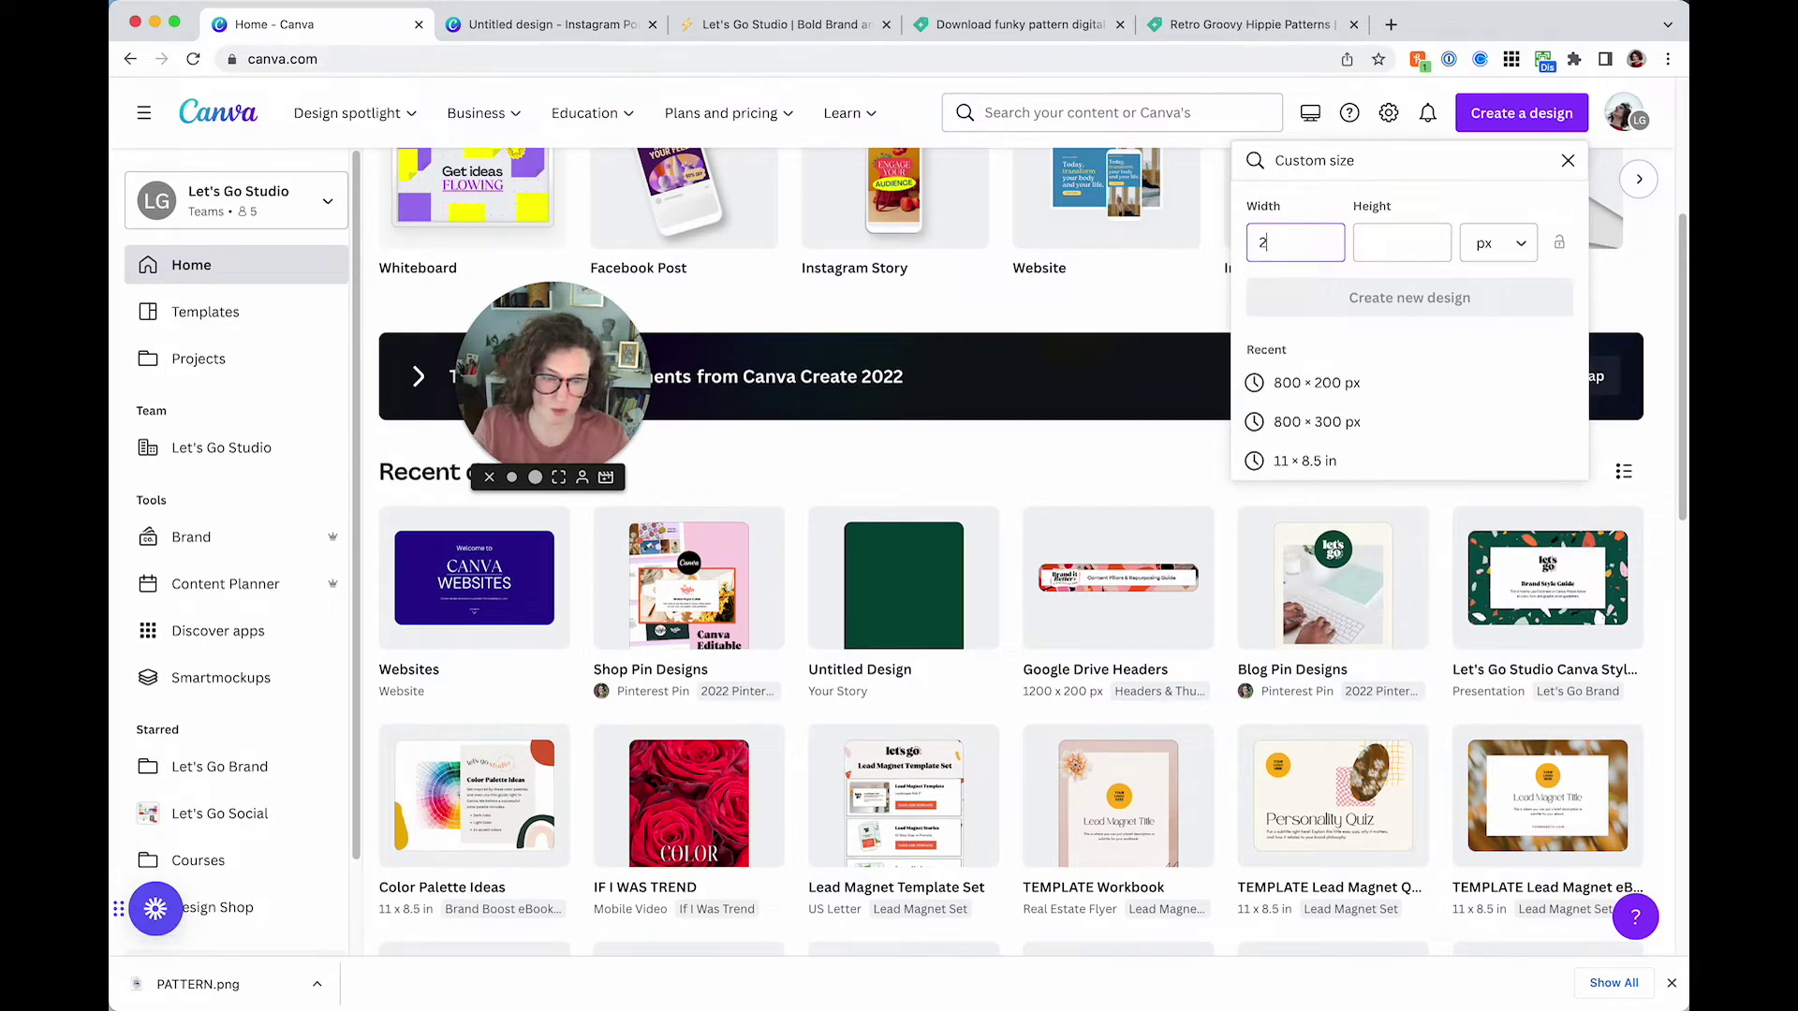
pyautogui.write('1000')
pyautogui.click(1325, 300)
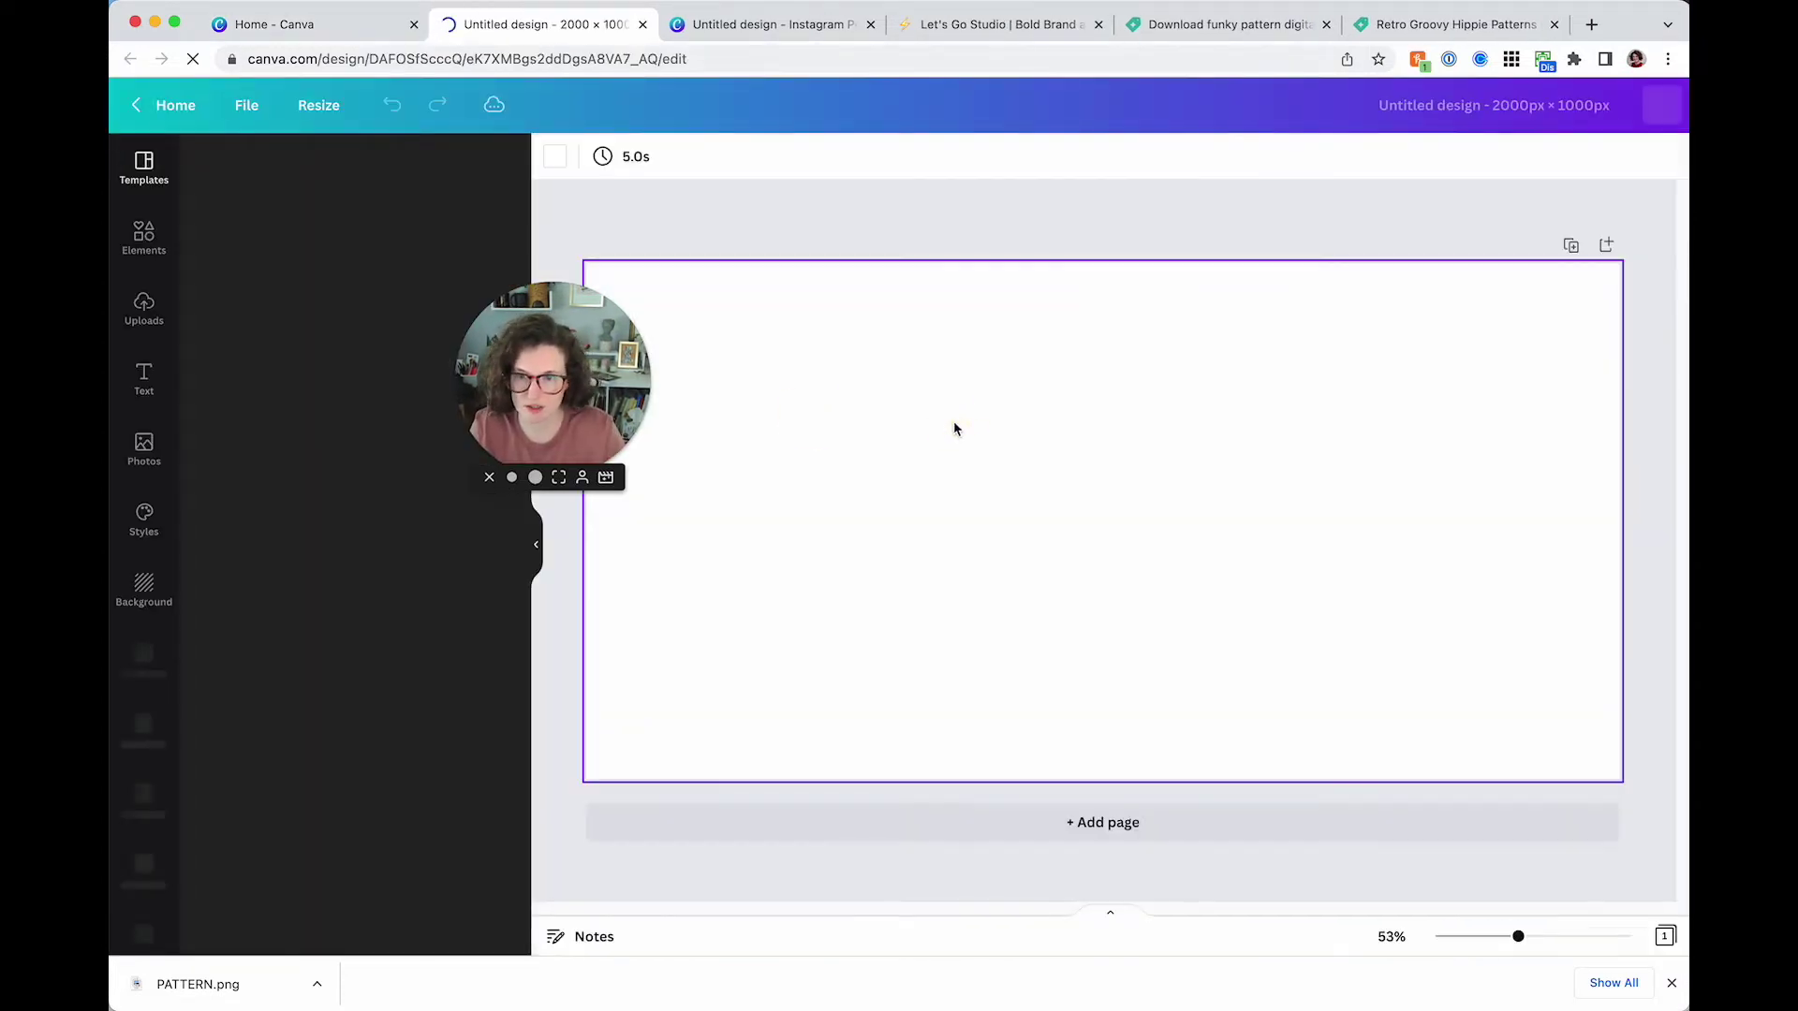
# Paste the tile block into the blank design and align a second copy beside it to fill the full width
pyautogui.press('super+v')
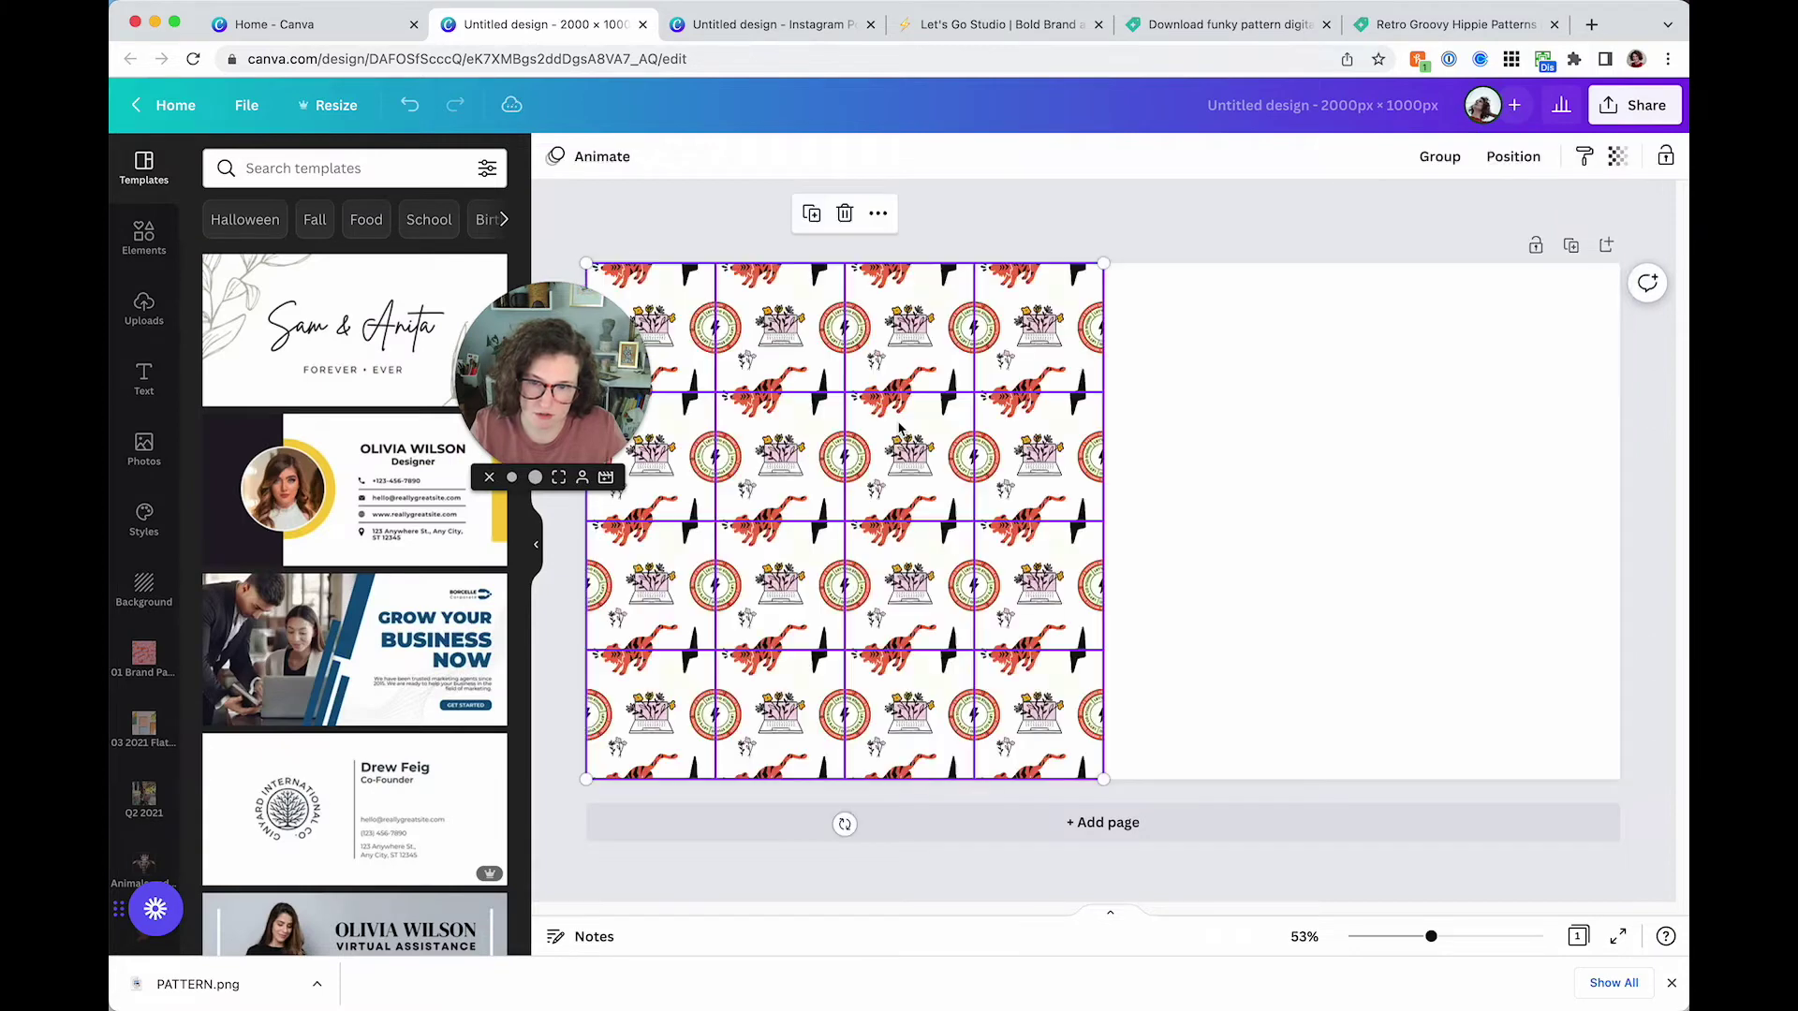
pyautogui.moveTo(818, 462); pyautogui.dragTo(1285, 471)
pyautogui.scroll(5, 942, 183)
pyautogui.scroll(2, 945, 192)
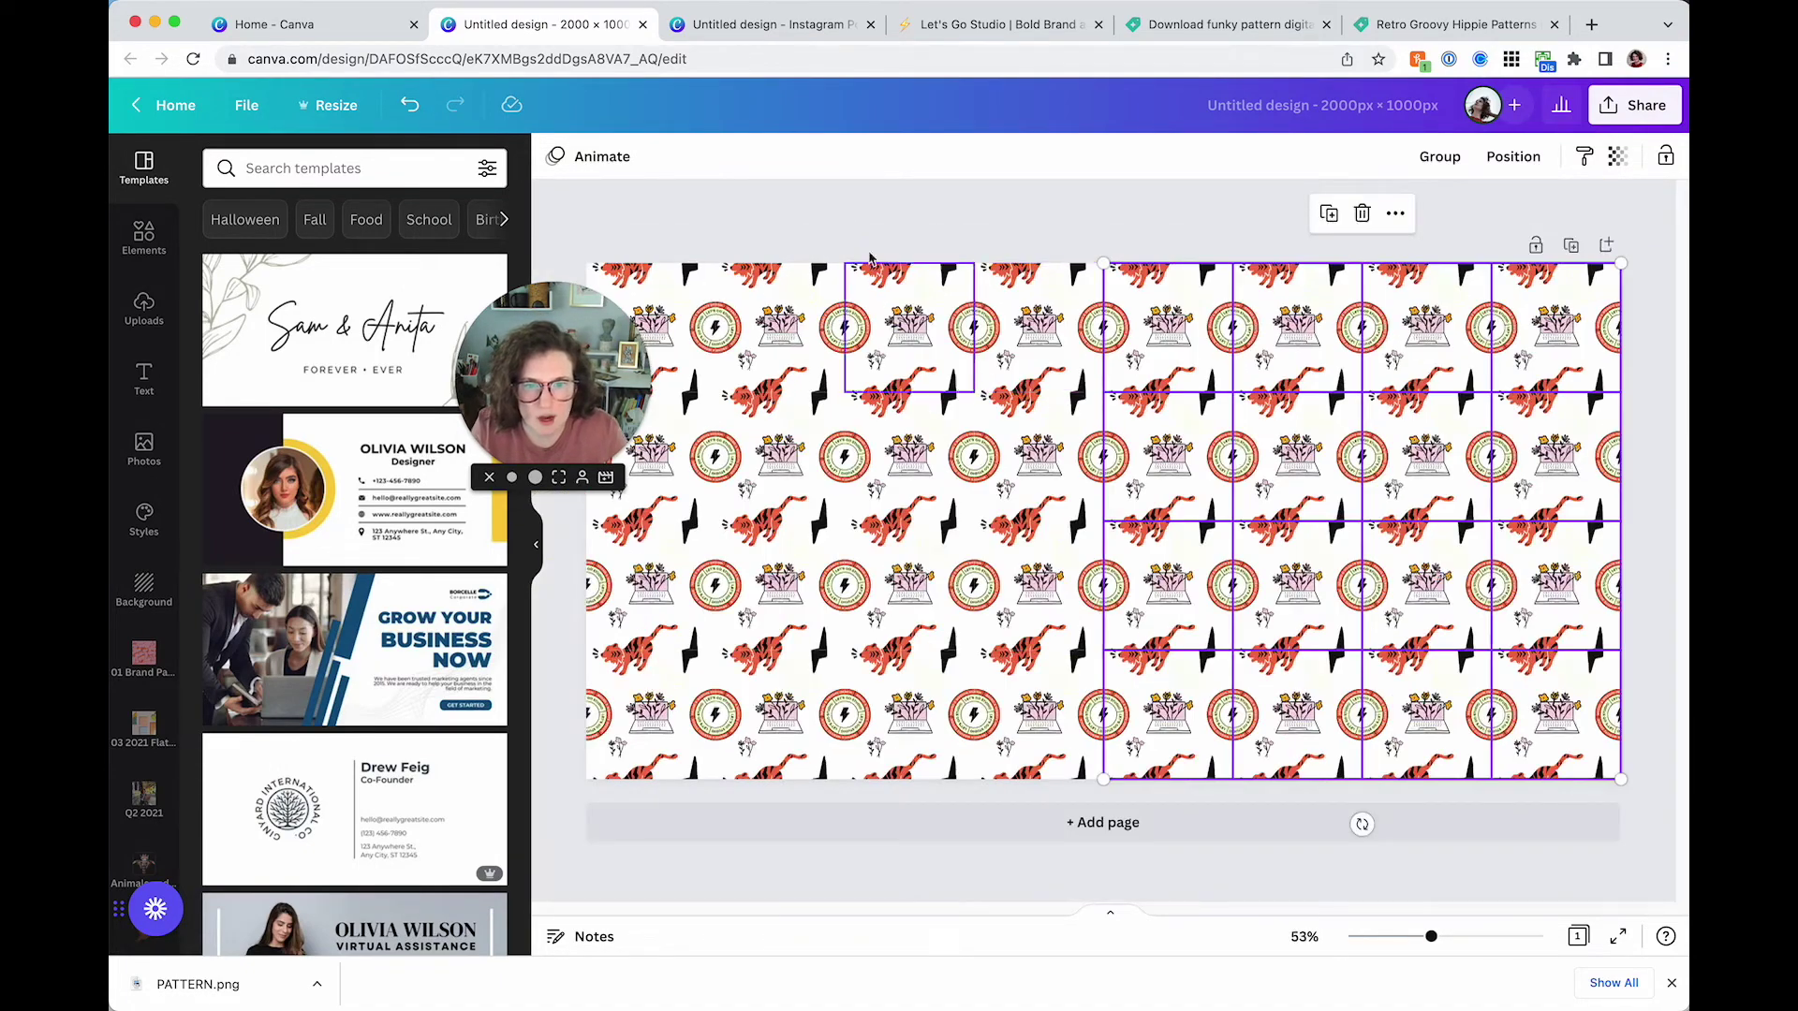
# Select the lower tile rows and nudge them upward to close the thin horizontal seams in the pattern
pyautogui.click(834, 200)
pyautogui.moveTo(1638, 784); pyautogui.dragTo(653, 483)
pyautogui.click(675, 251)
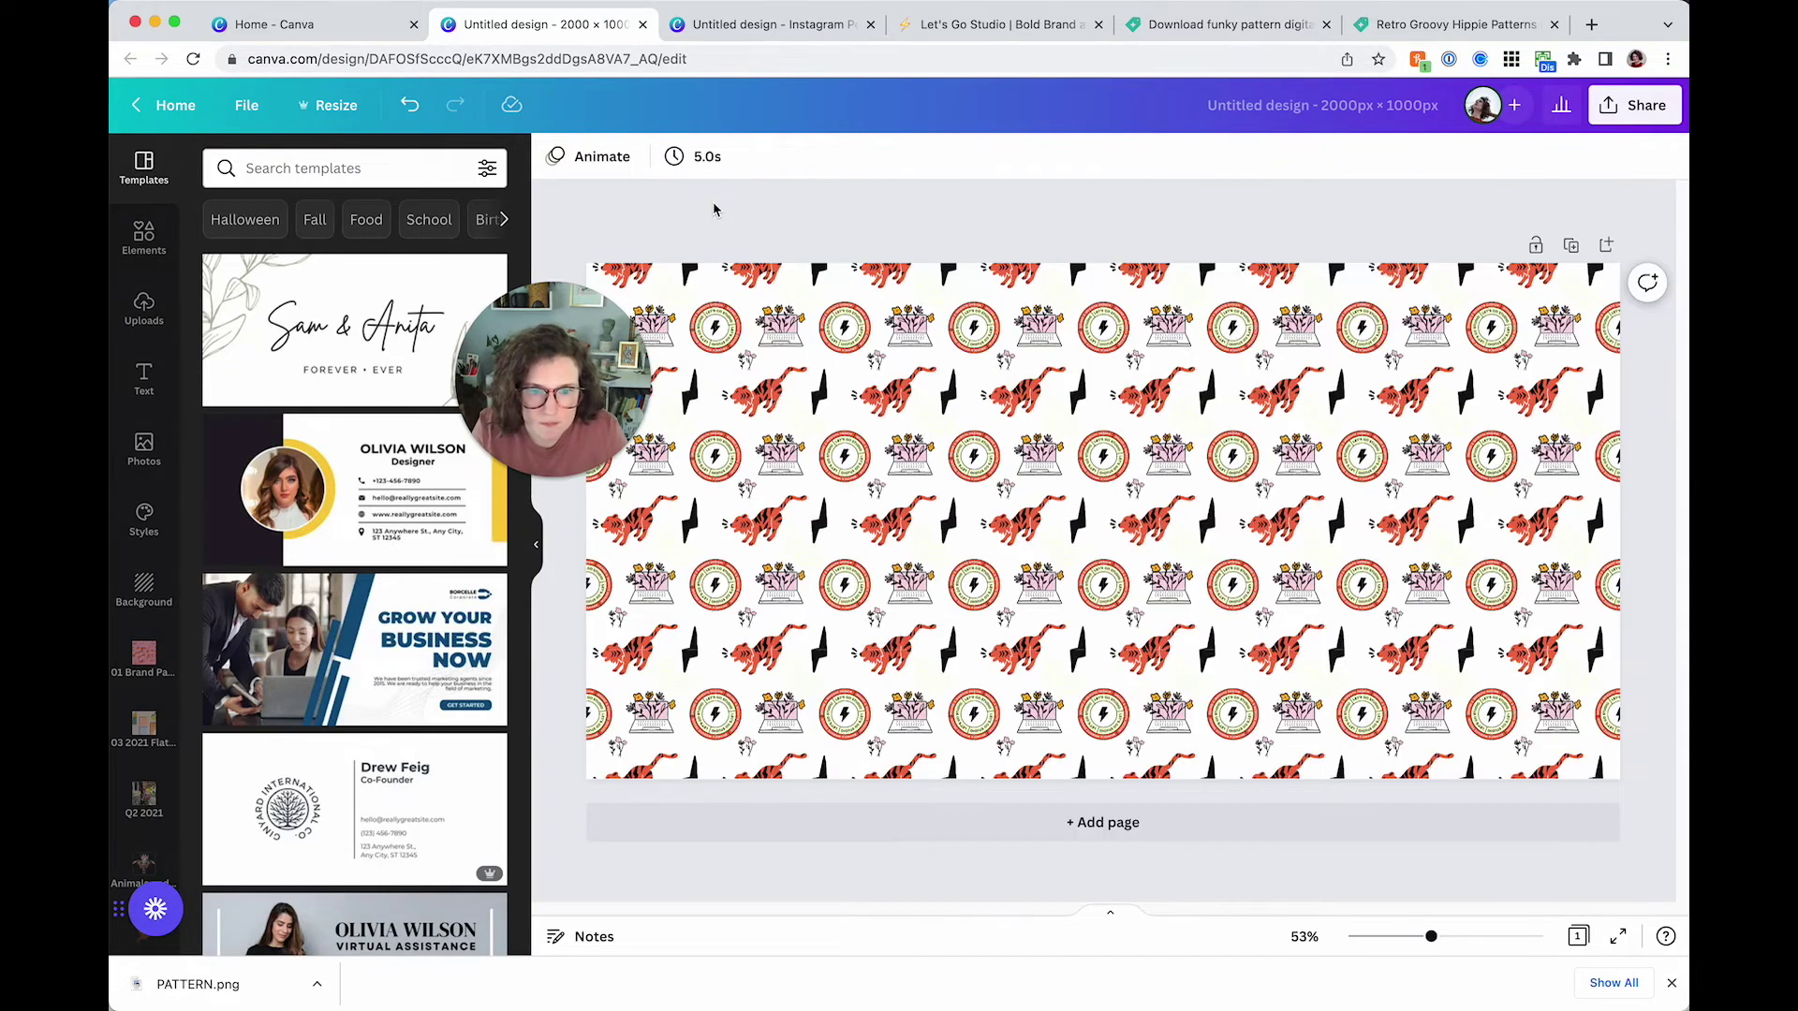
pyautogui.scroll(-8, 505, 707)
pyautogui.moveTo(562, 697); pyautogui.dragTo(1589, 768)
pyautogui.scroll(5, 1517, 749)
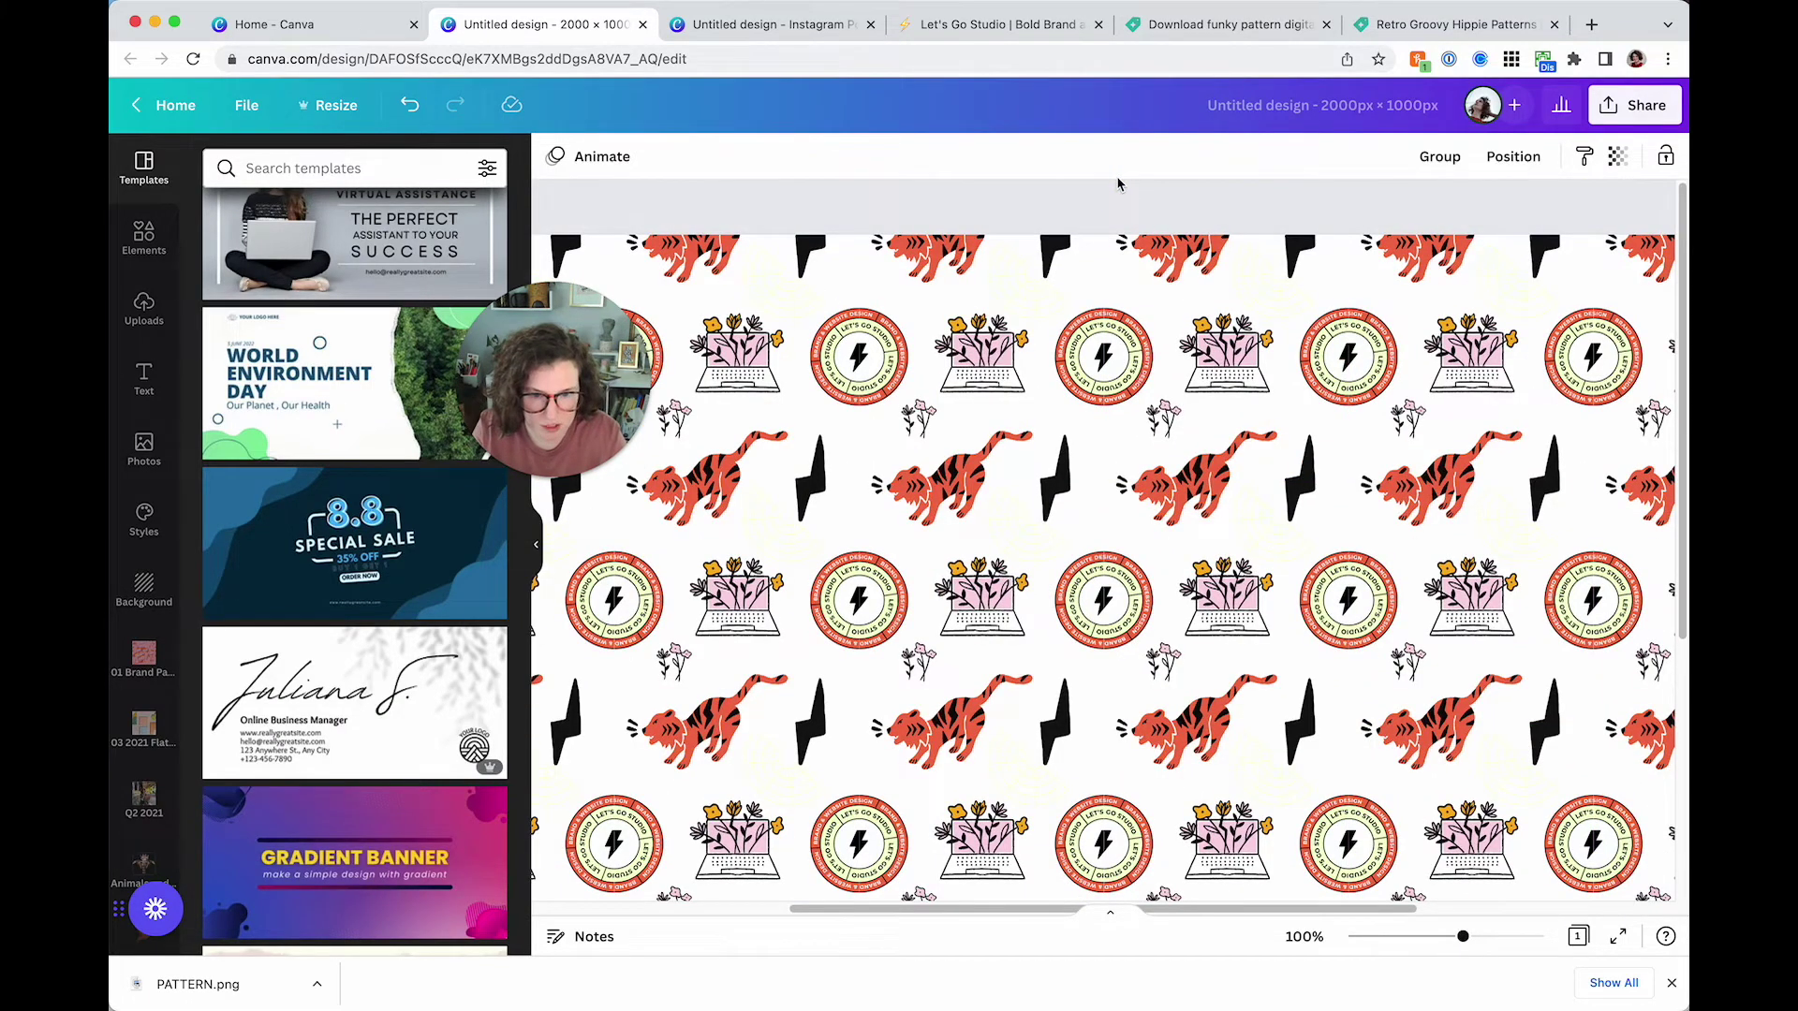
# Nudge the tile columns left, one seam after another, to close the thin vertical gaps across the pattern
pyautogui.scroll(-5, 1117, 185)
pyautogui.moveTo(762, 230); pyautogui.dragTo(1641, 739)
pyautogui.moveTo(888, 211); pyautogui.dragTo(1685, 730)
pyautogui.moveTo(1034, 245); pyautogui.dragTo(1633, 762)
pyautogui.moveTo(1147, 237); pyautogui.dragTo(1653, 714)
pyautogui.moveTo(1250, 242); pyautogui.dragTo(1648, 764)
pyautogui.press('super+Tab')
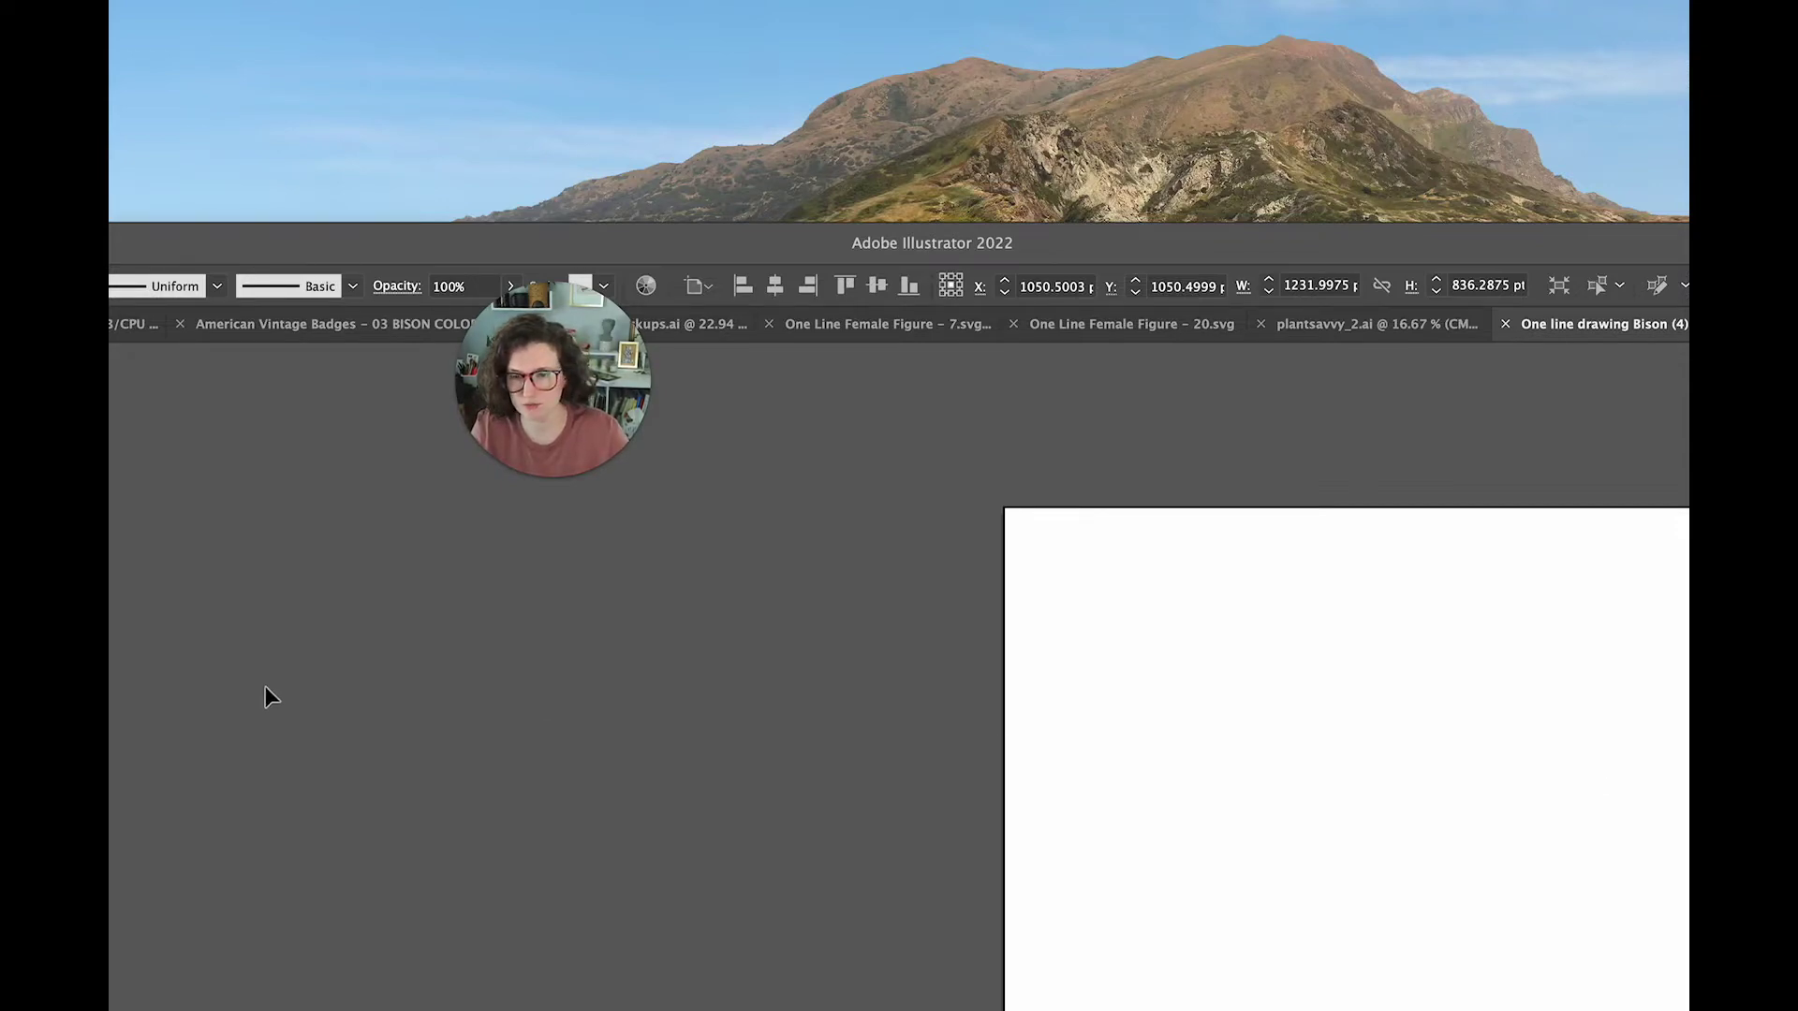
pyautogui.press('super+Tab')
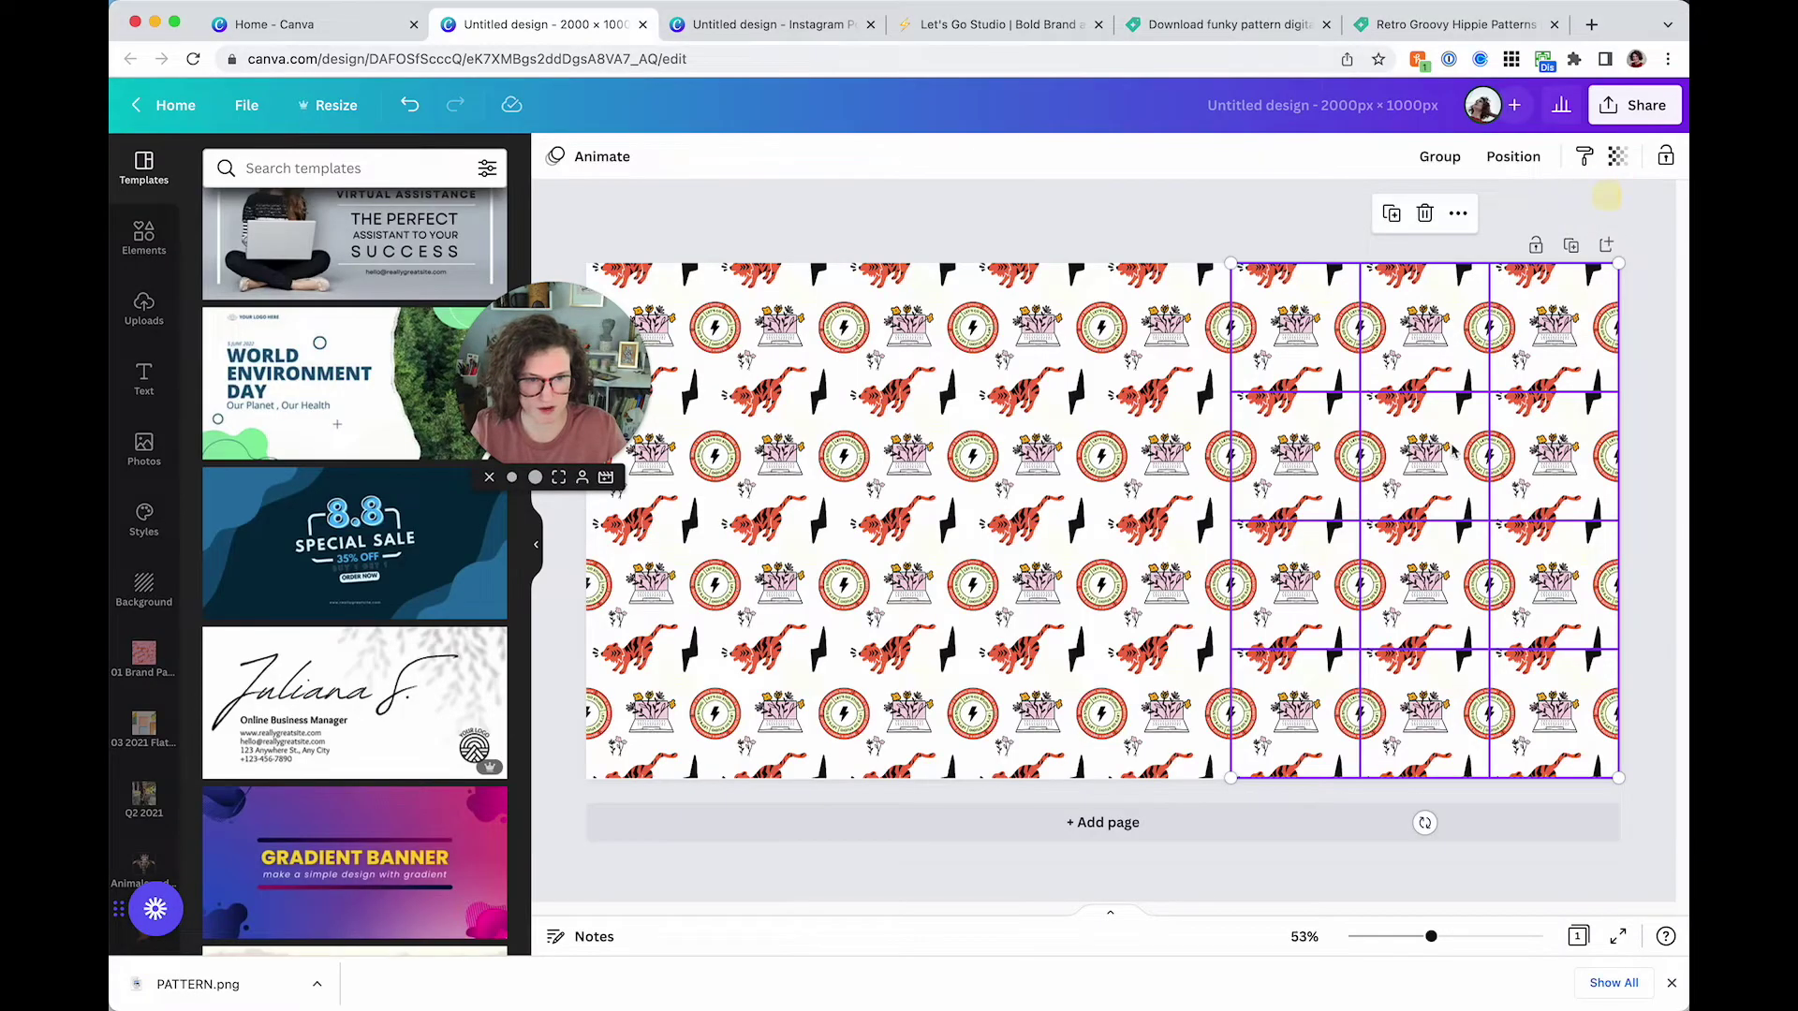
pyautogui.click(1016, 221)
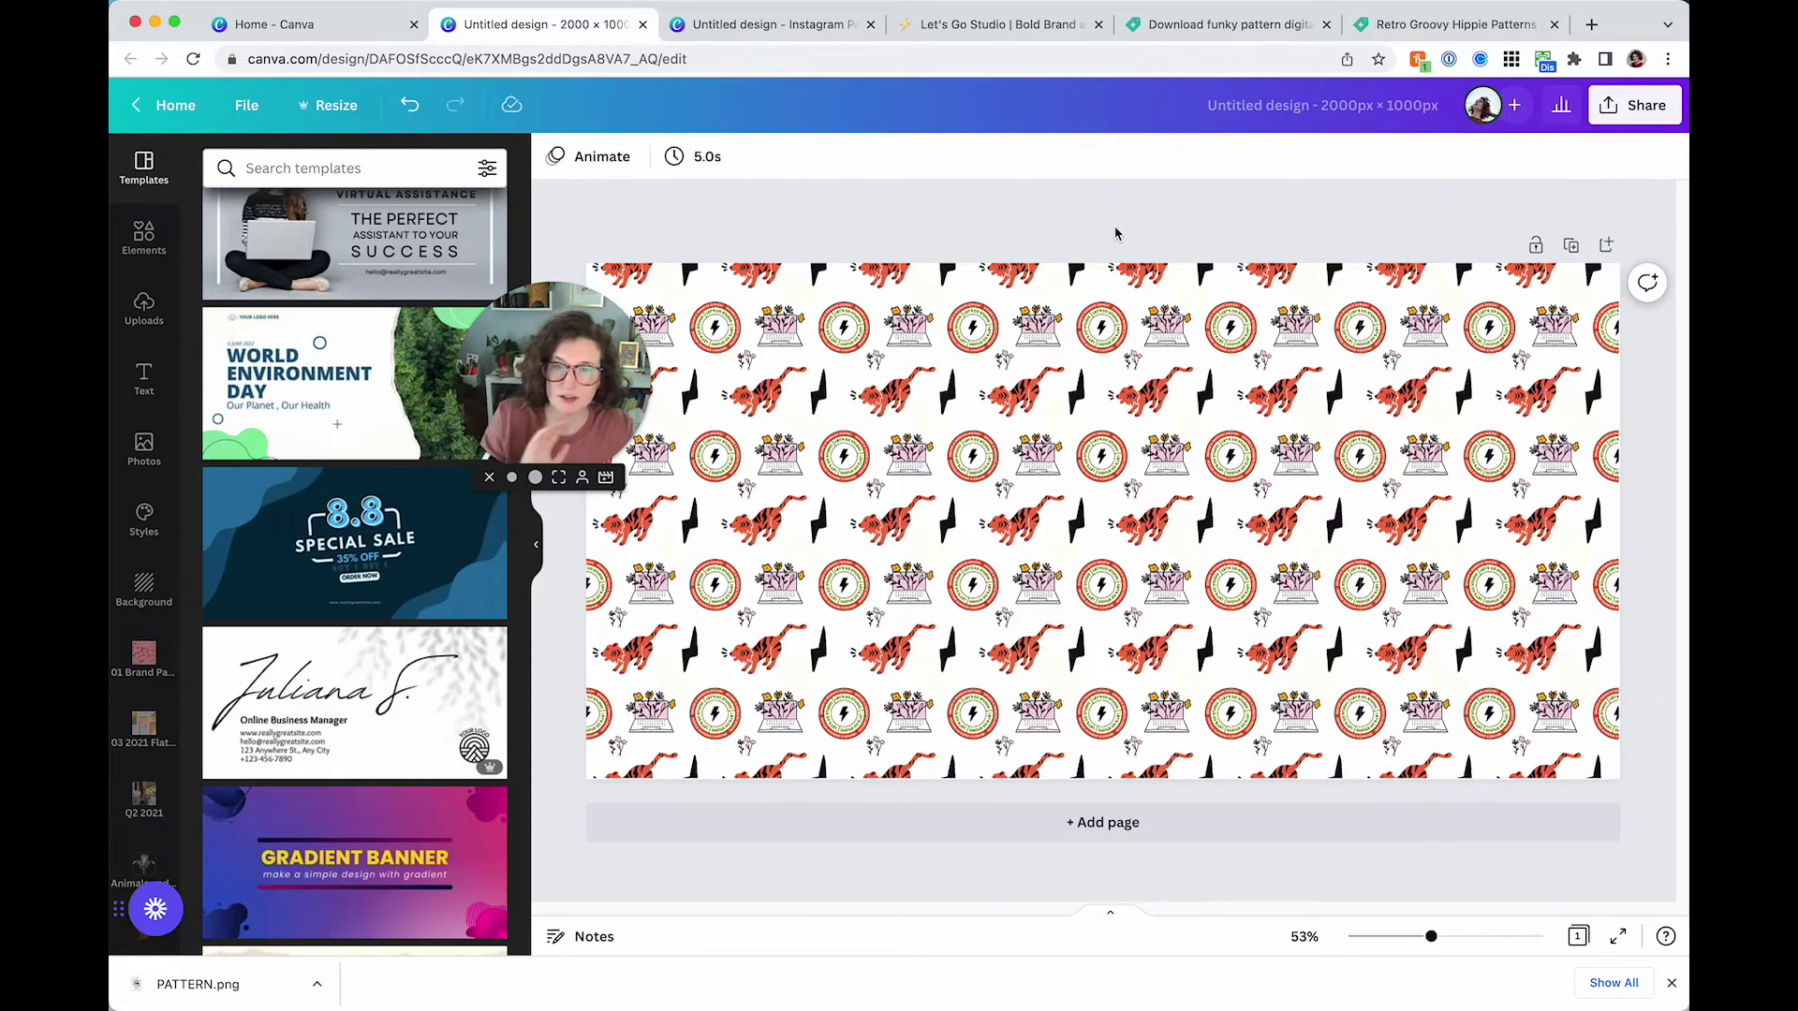
# Download the pattern design as a PNG and save it in the Junk Drawer folder as patternweb
pyautogui.click(1624, 103)
pyautogui.click(1370, 571)
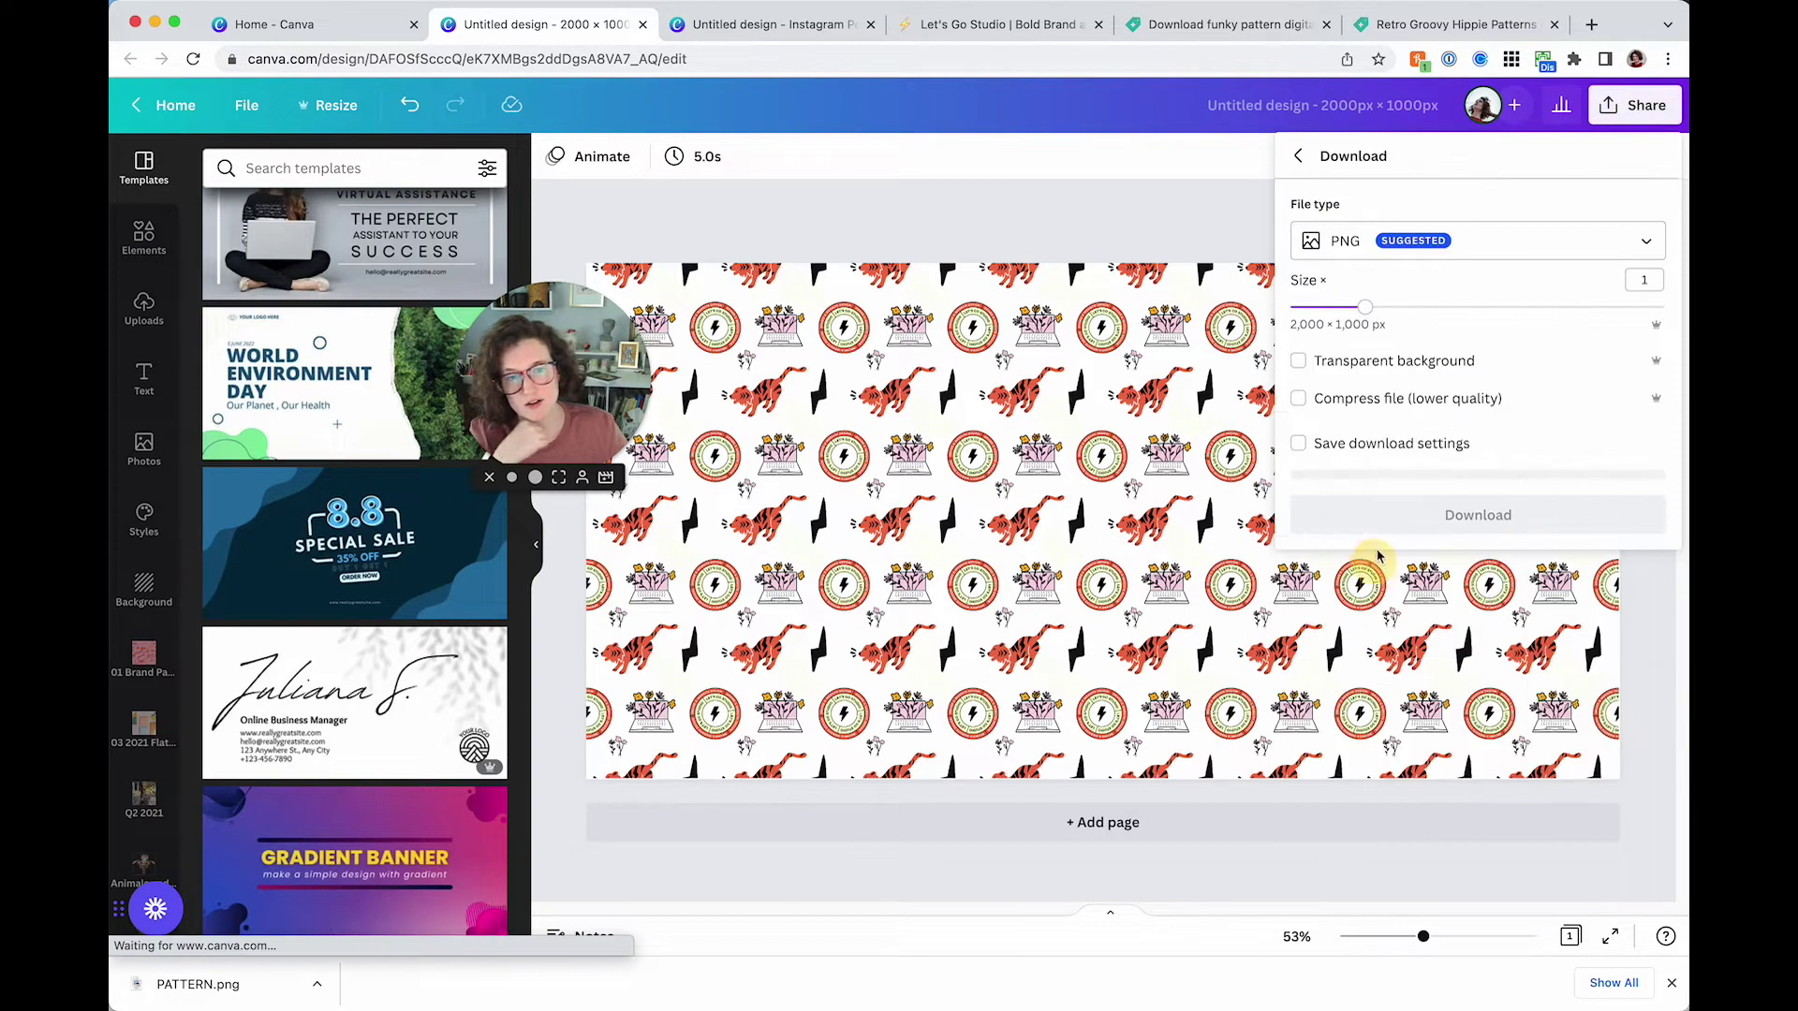
pyautogui.click(1422, 240)
pyautogui.click(1427, 343)
pyautogui.click(1466, 513)
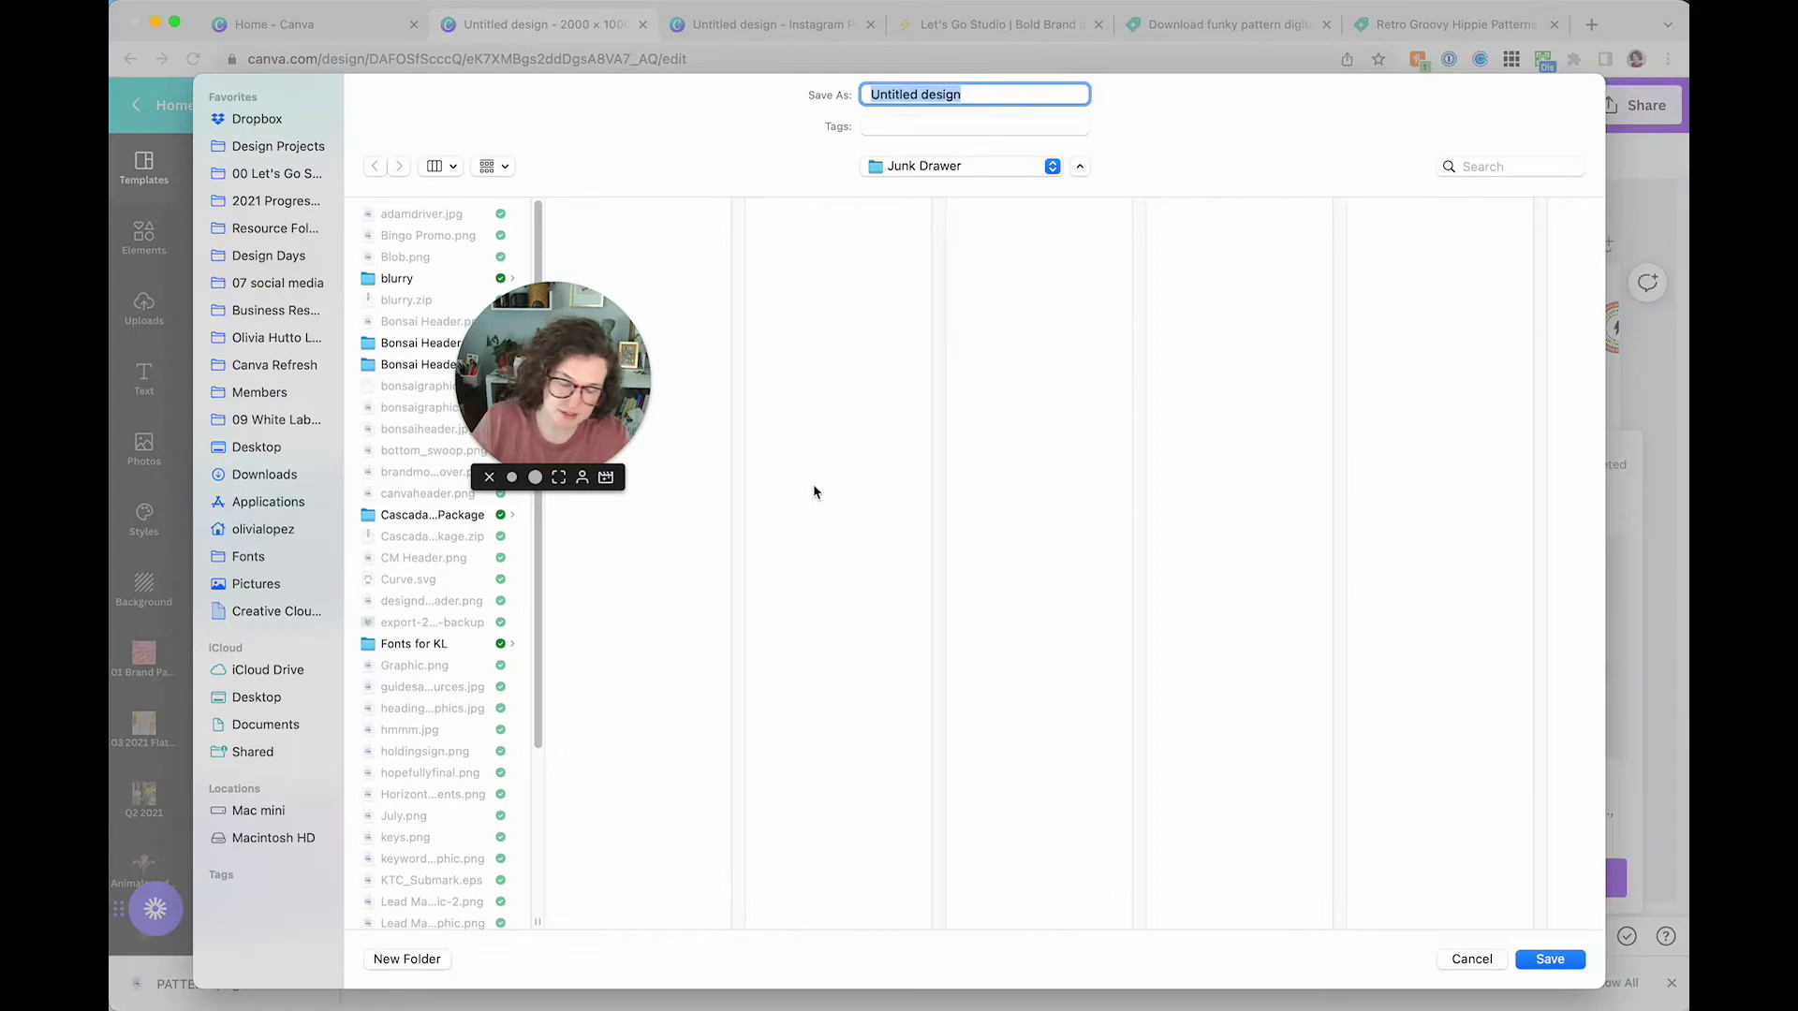
pyautogui.write('patternweb')
pyautogui.press('Return')
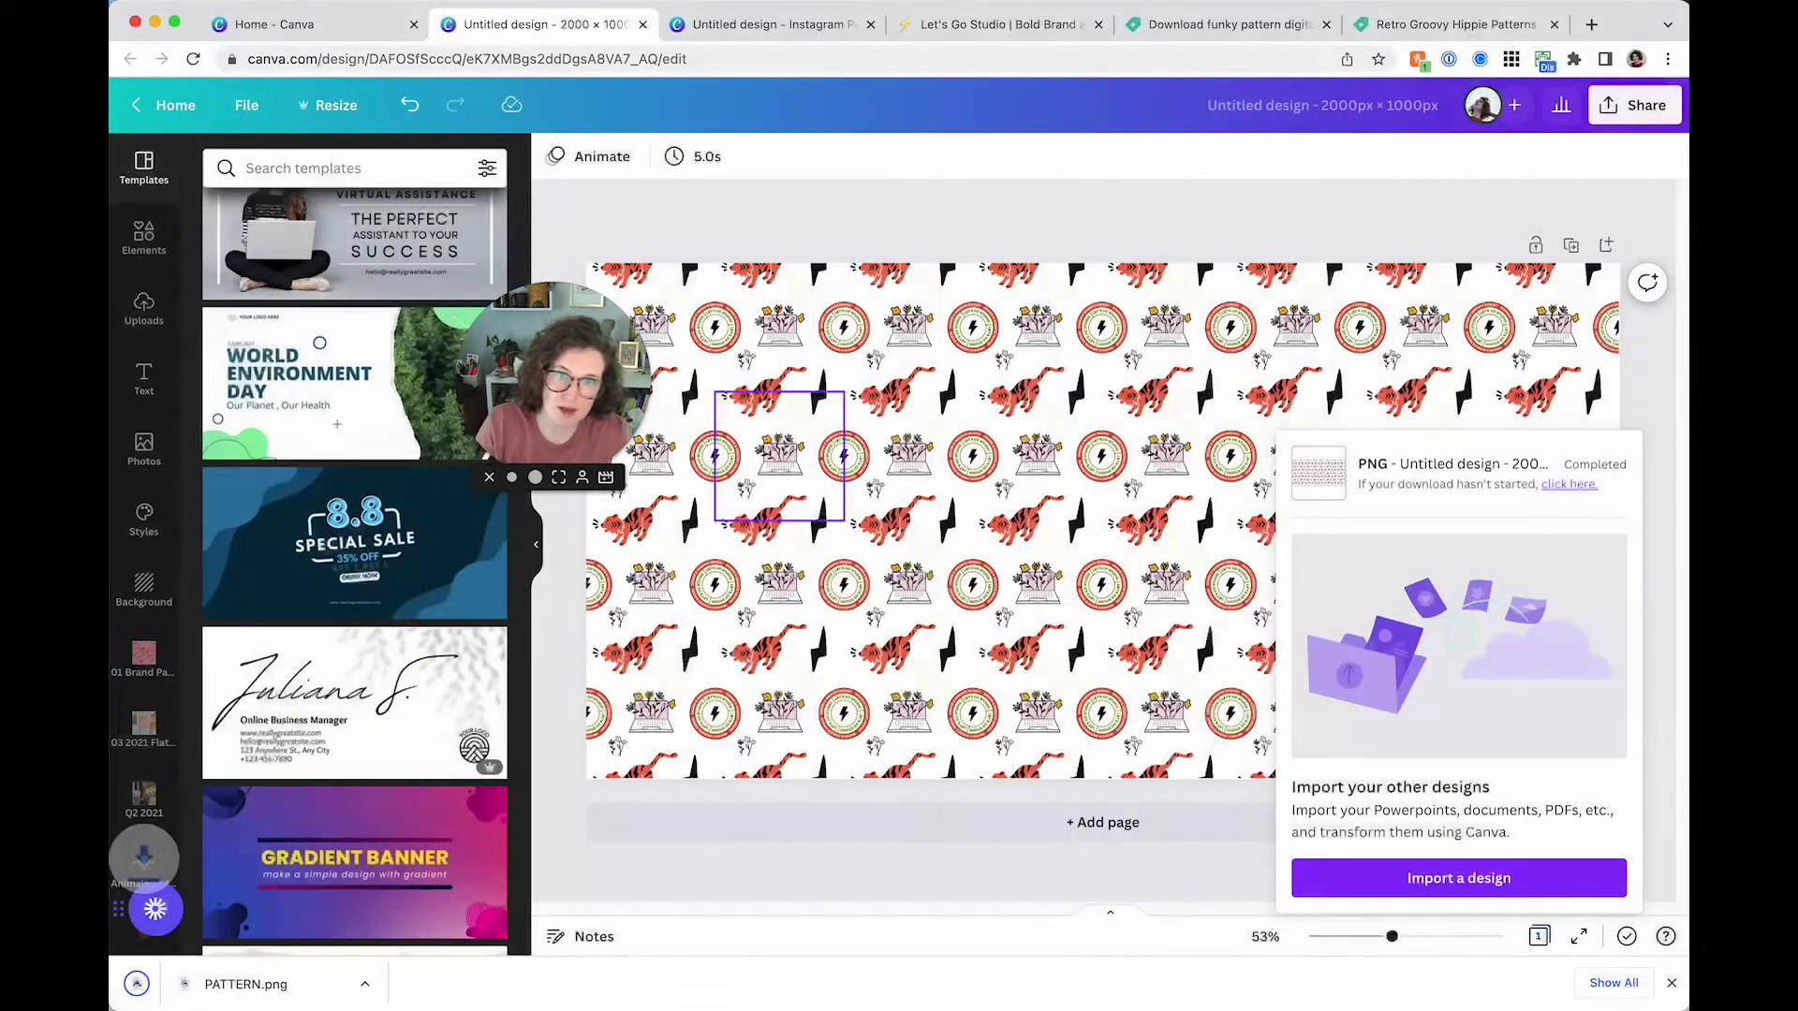
# Switch to the Let's Go Studio website and open its Squarespace site manager in a new browser tab
pyautogui.click(997, 24)
pyautogui.scroll(10, 749, 271)
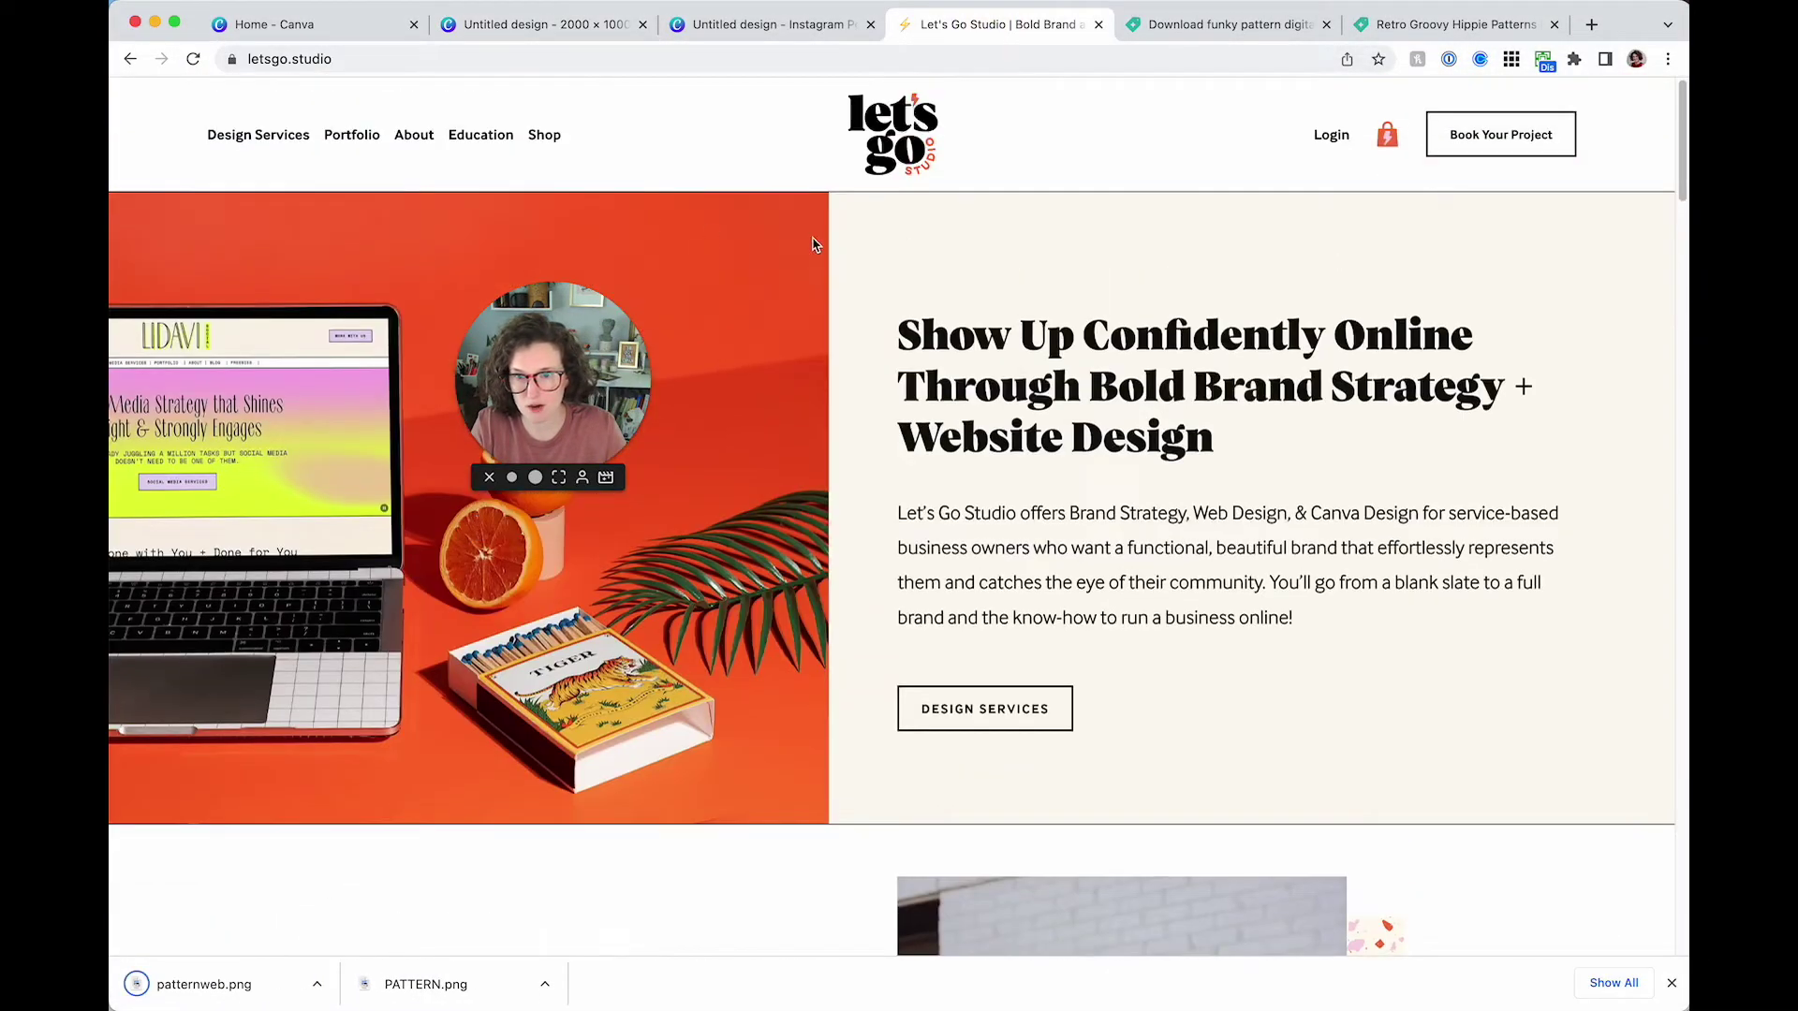
pyautogui.hotkey('ctrl', 't')
pyautogui.write('oli')
pyautogui.press('Return')
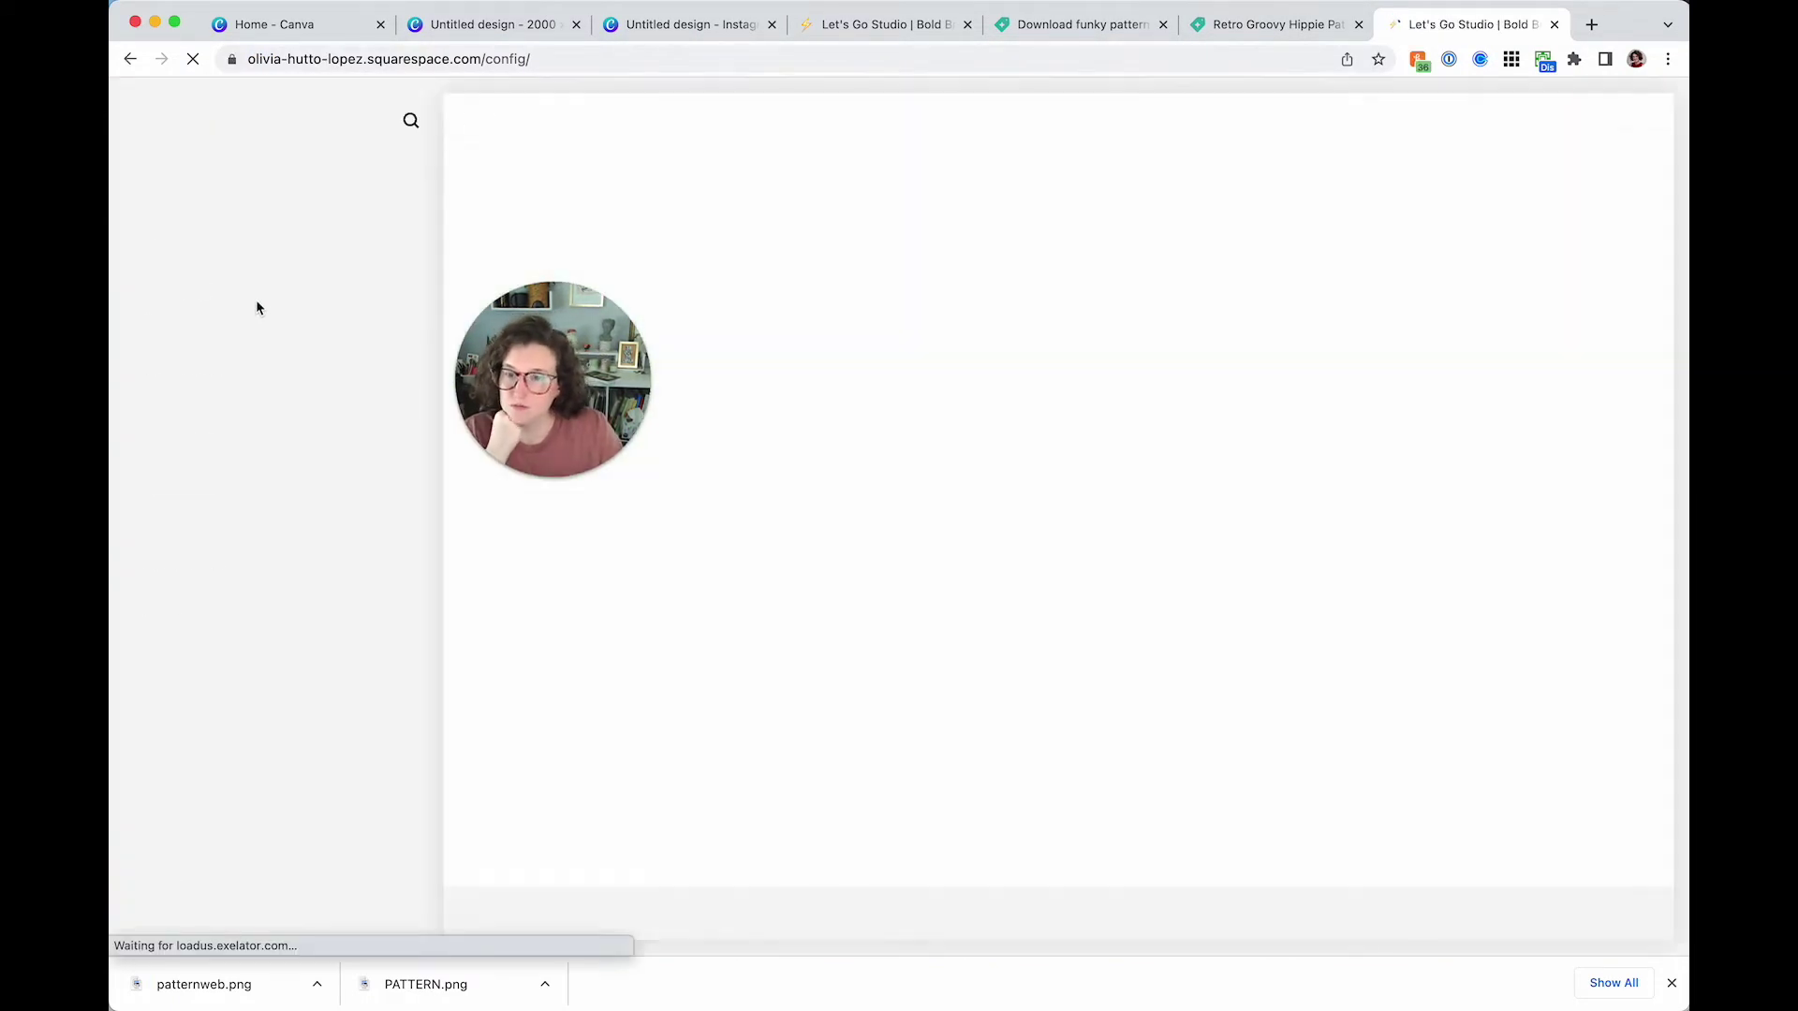
# Find Demo Fun Page among the site's unlinked pages and open it for editing
pyautogui.click(216, 256)
pyautogui.scroll(-10, 214, 454)
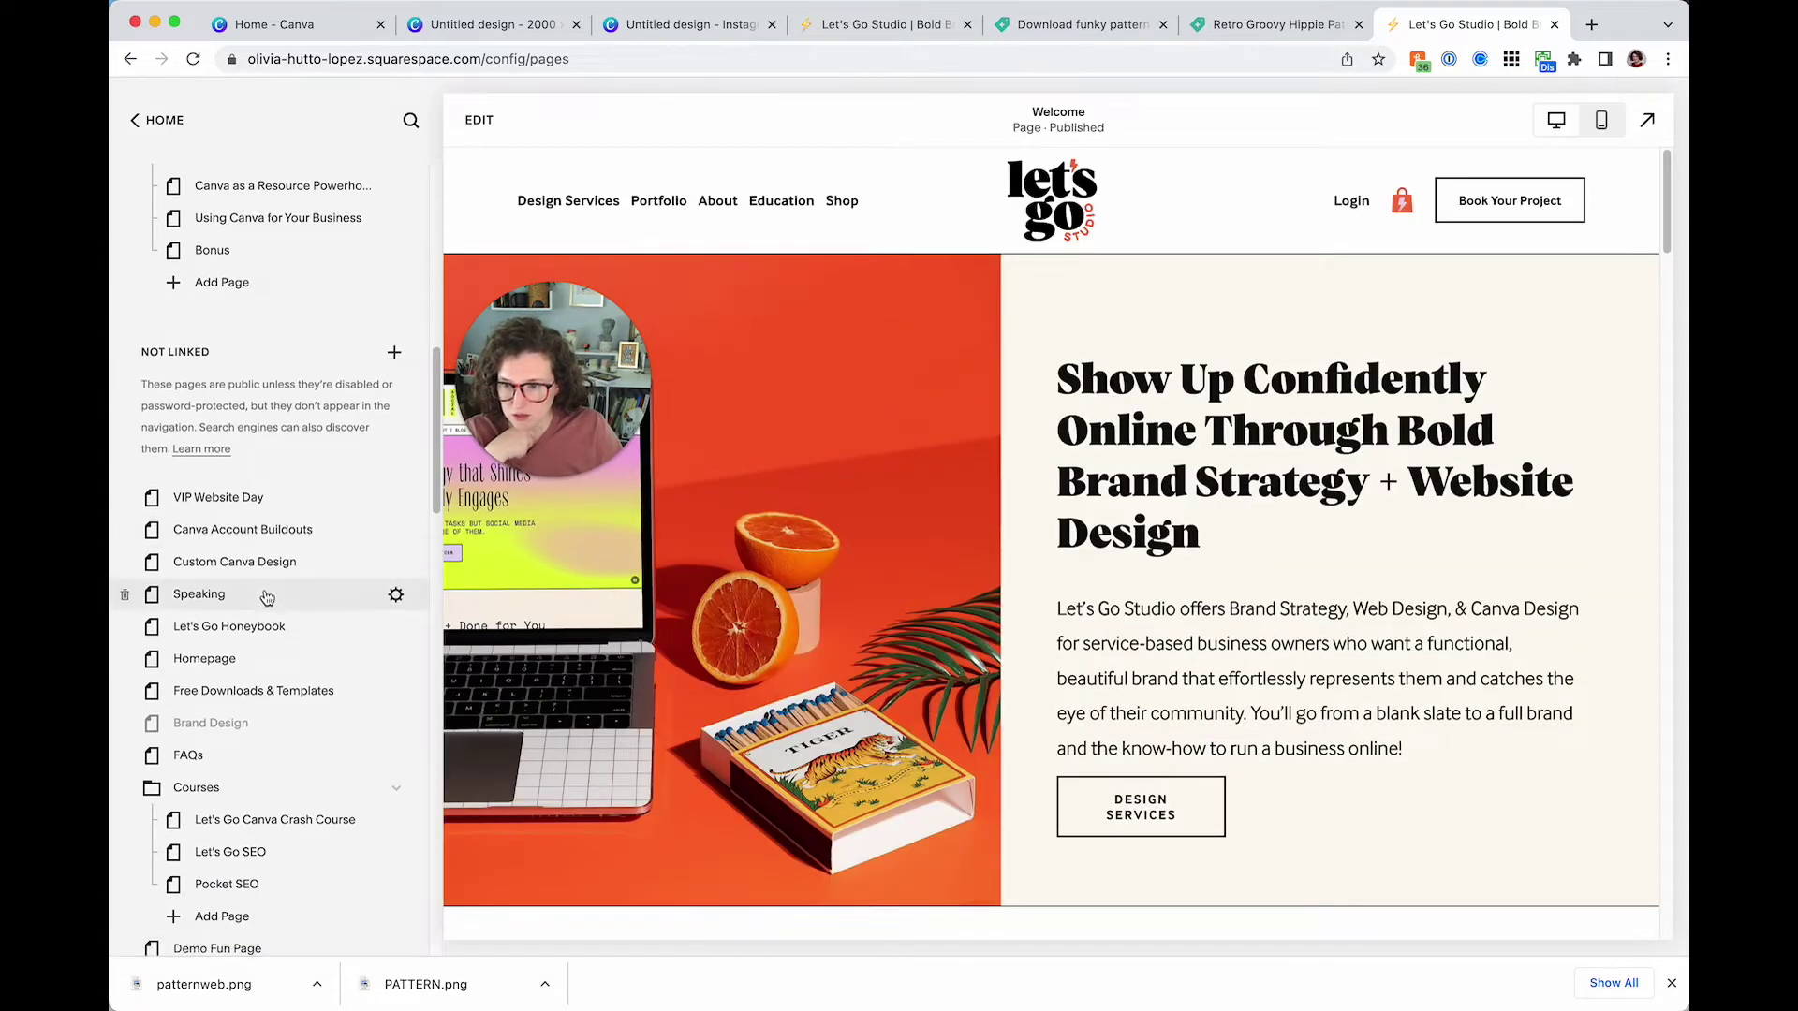
pyautogui.scroll(-3, 267, 599)
pyautogui.scroll(-8, 234, 557)
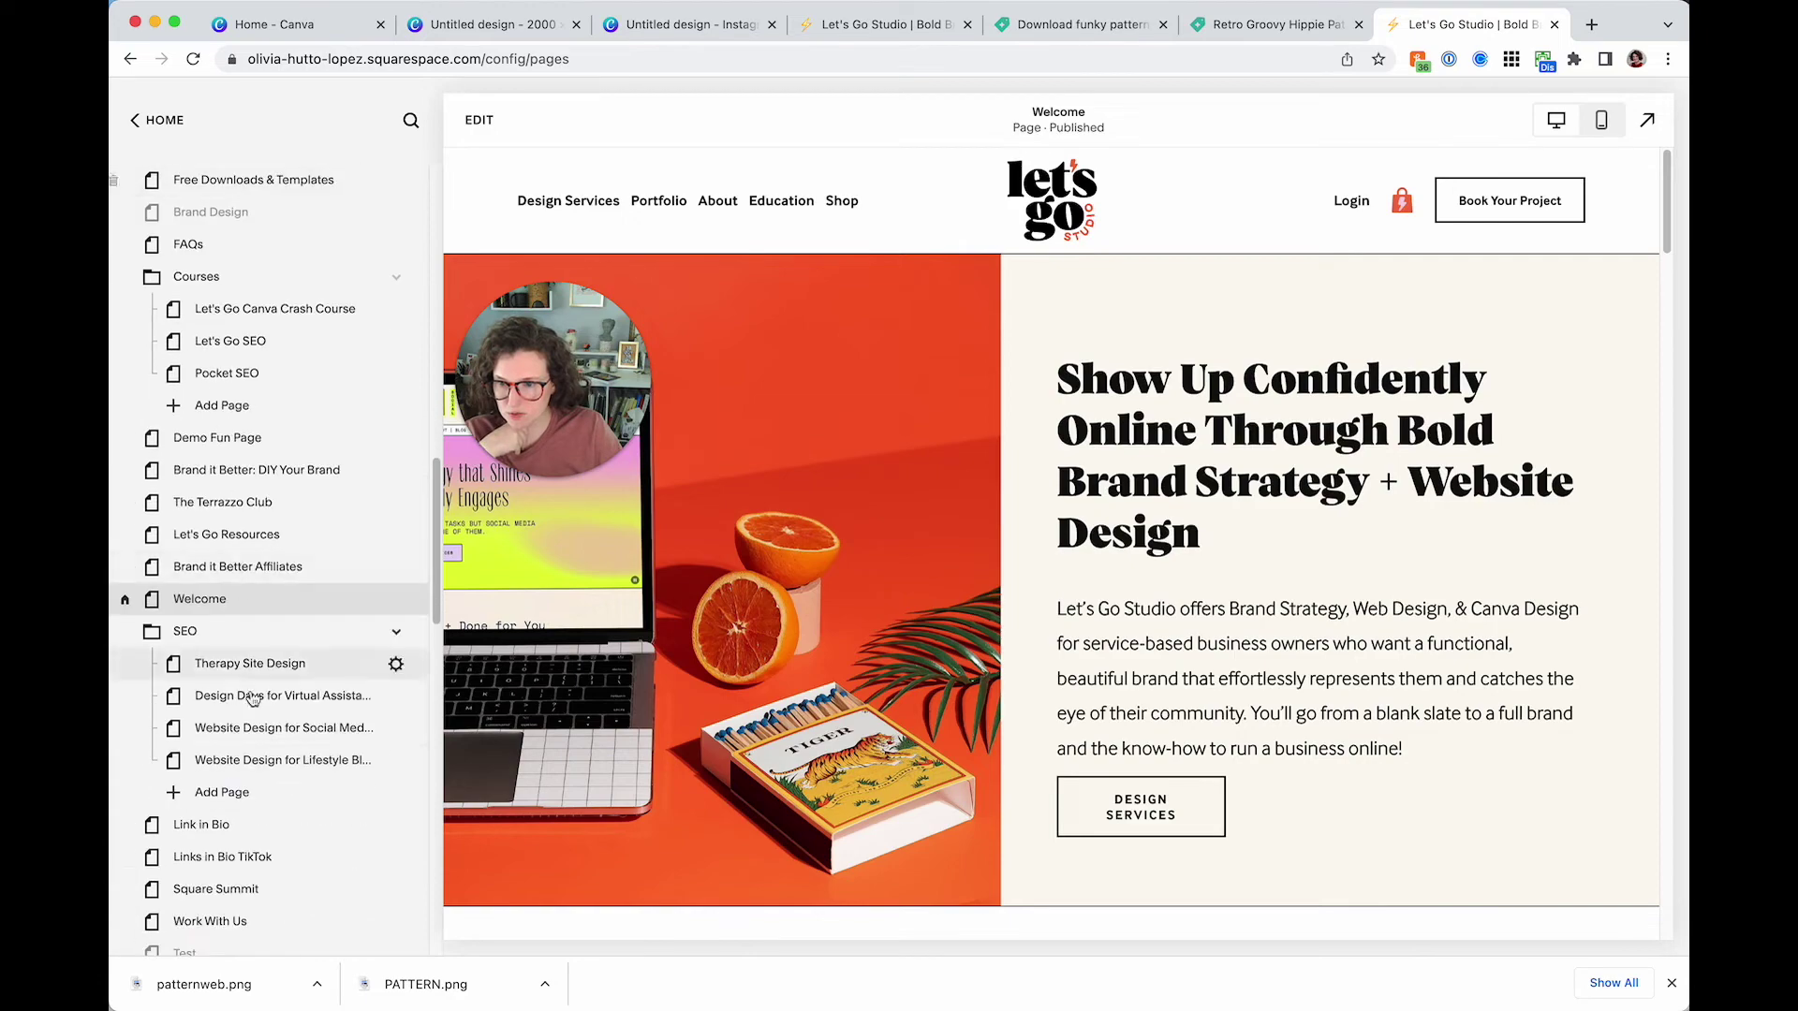
pyautogui.click(224, 442)
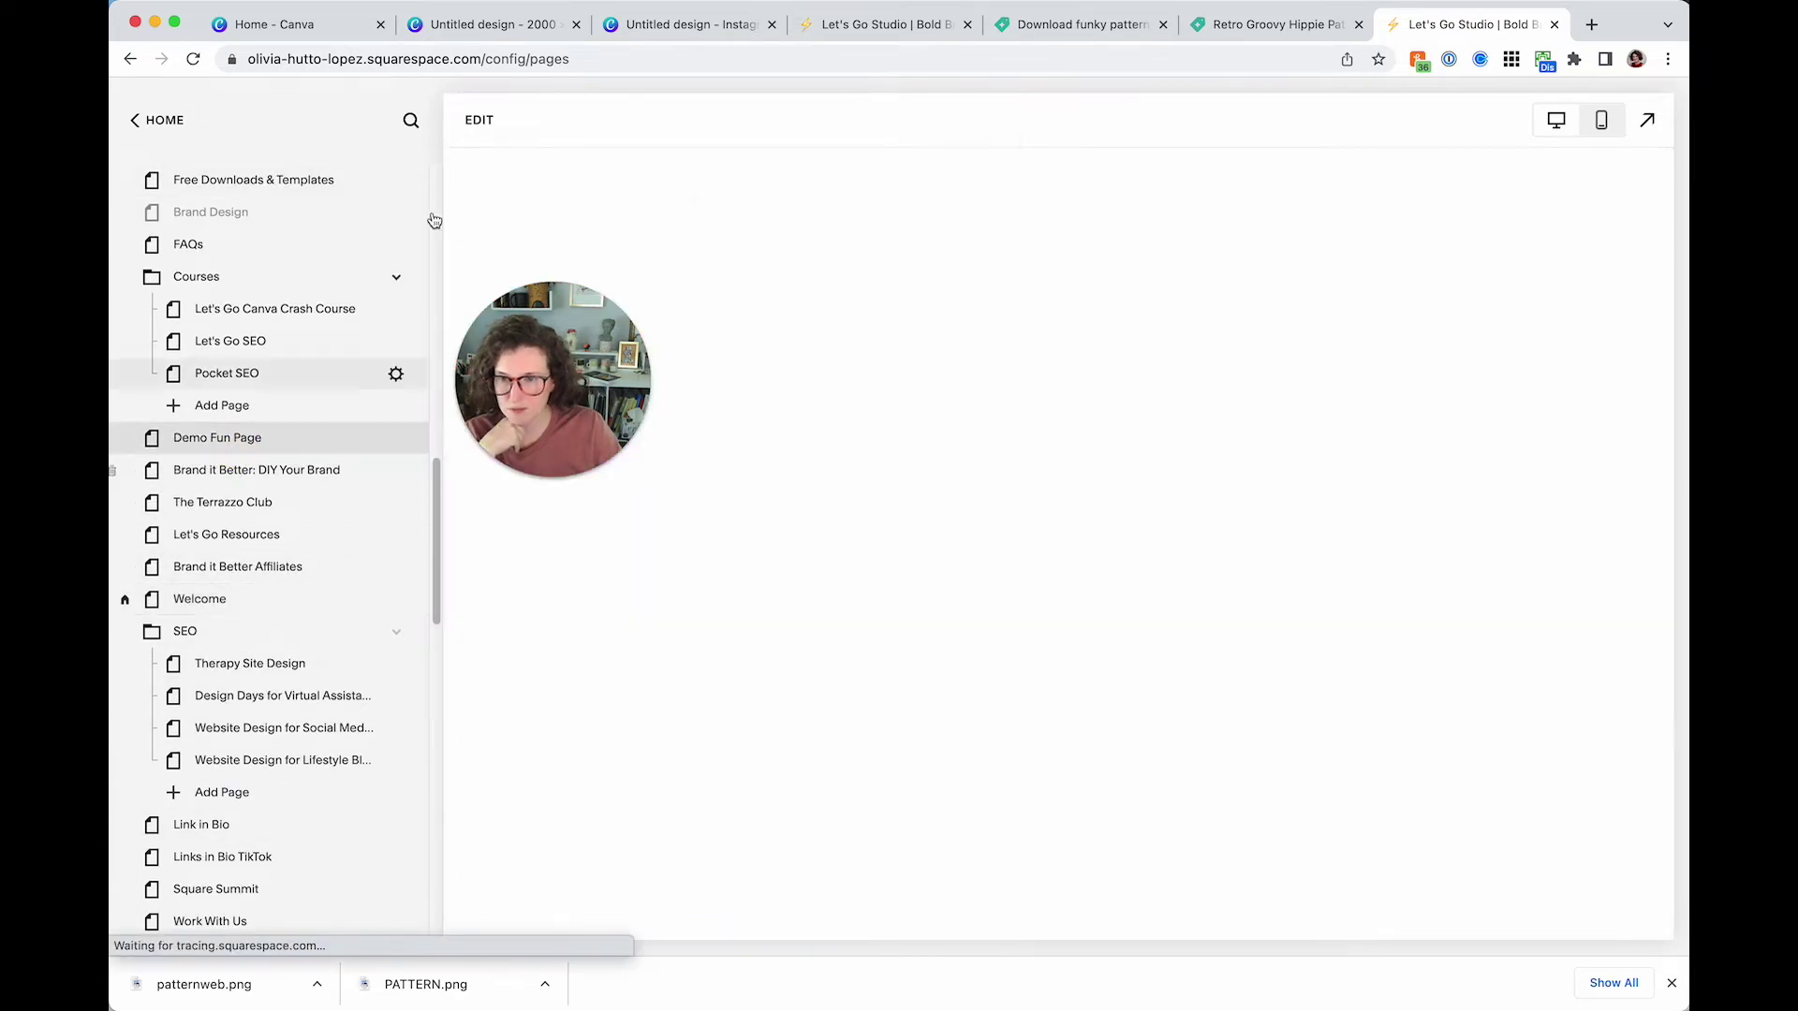
pyautogui.click(480, 123)
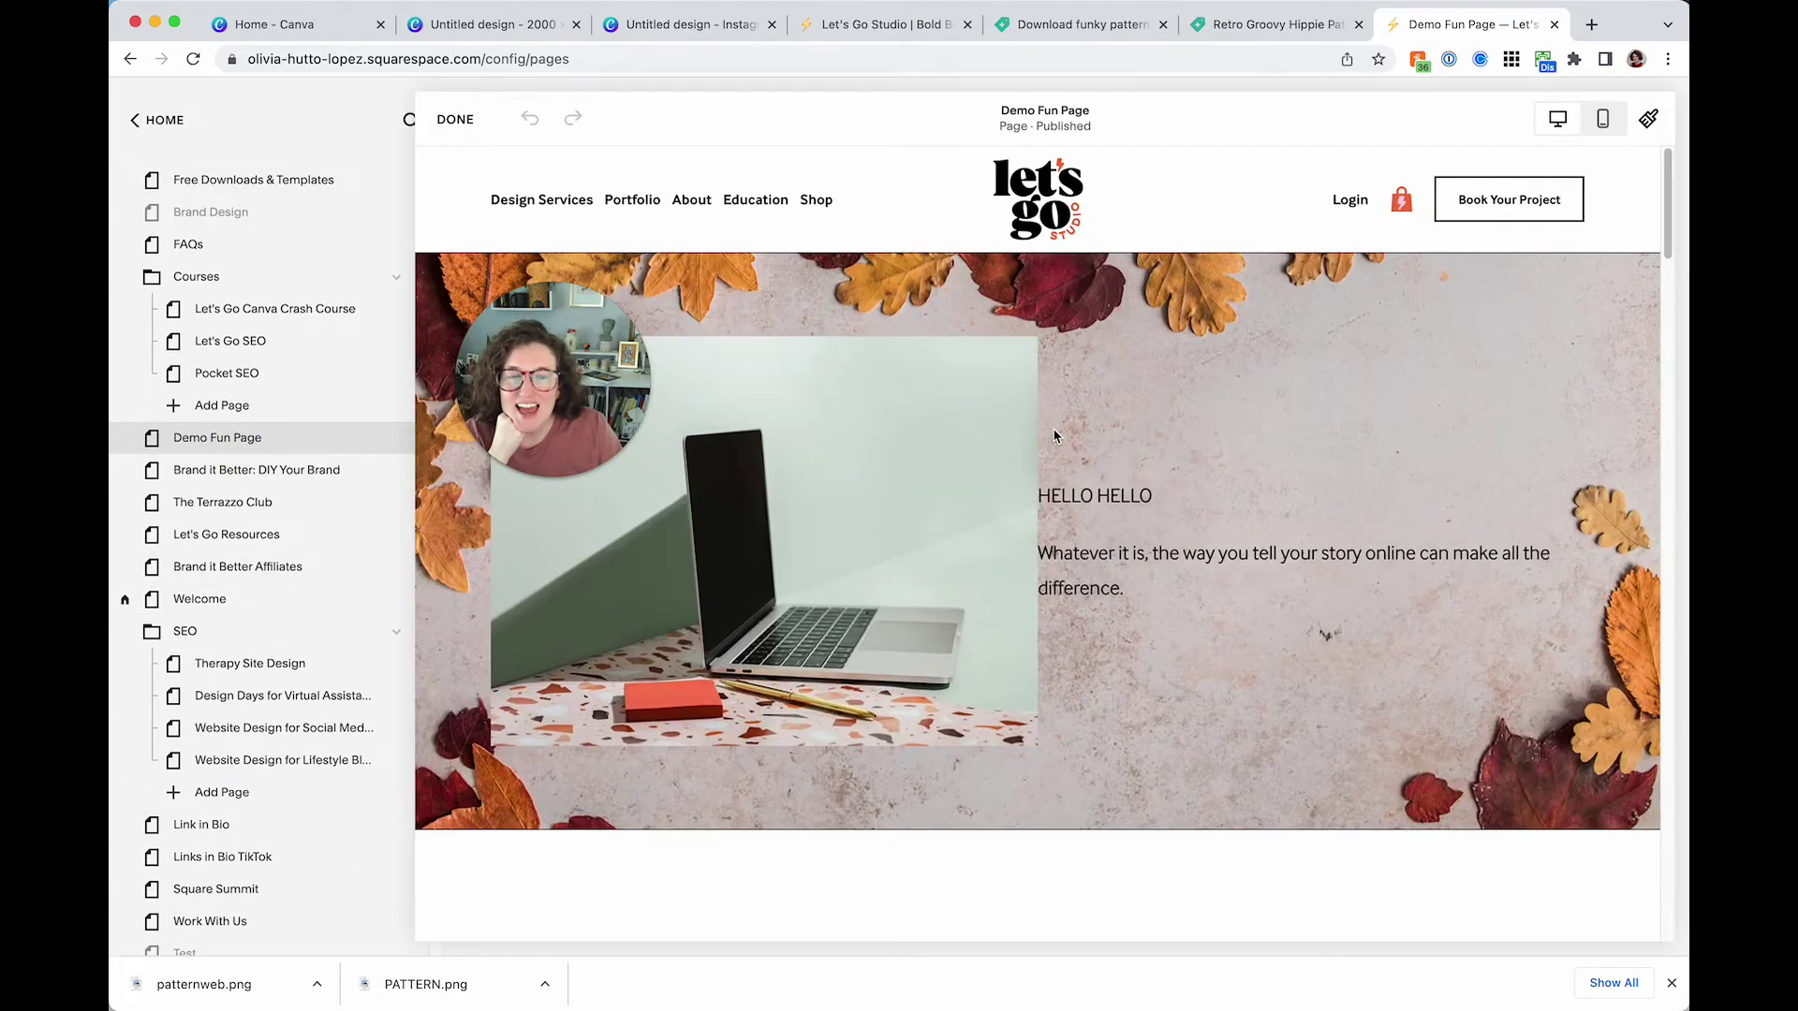
# Add a blank section directly beneath the "Make it stand out." section
pyautogui.scroll(-3, 1046, 437)
pyautogui.scroll(-3, 944, 763)
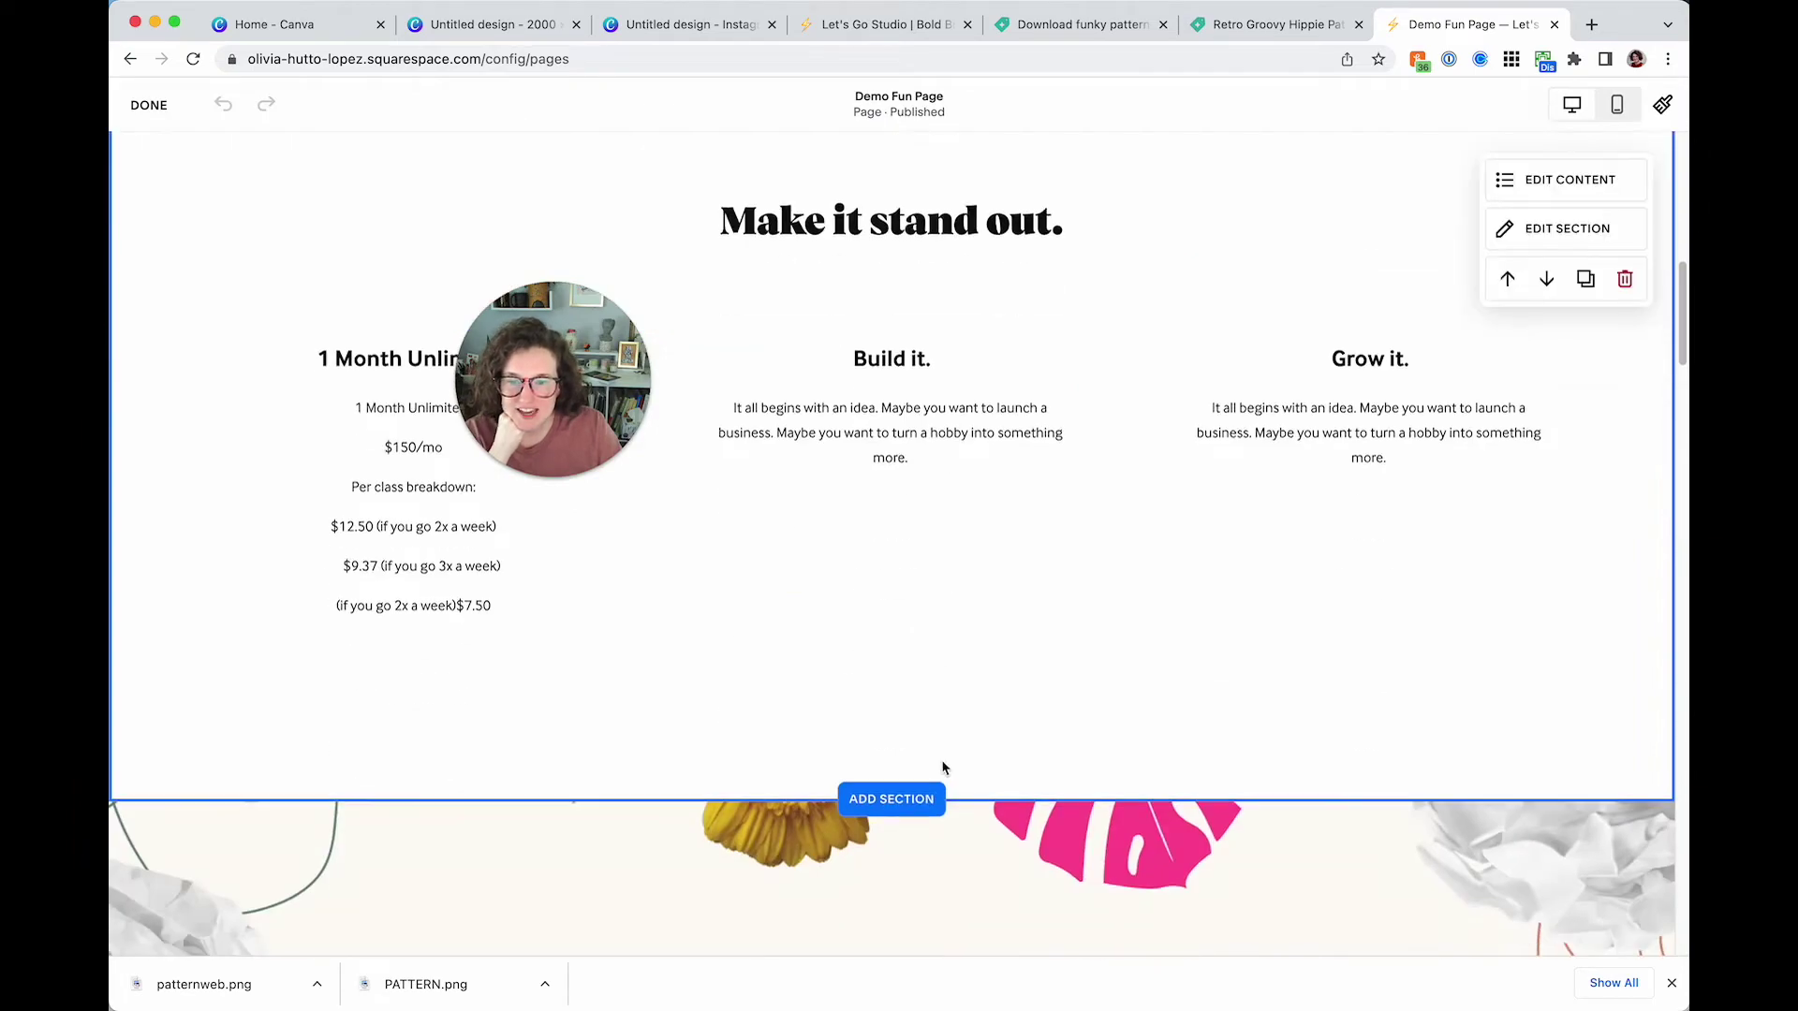
pyautogui.click(913, 796)
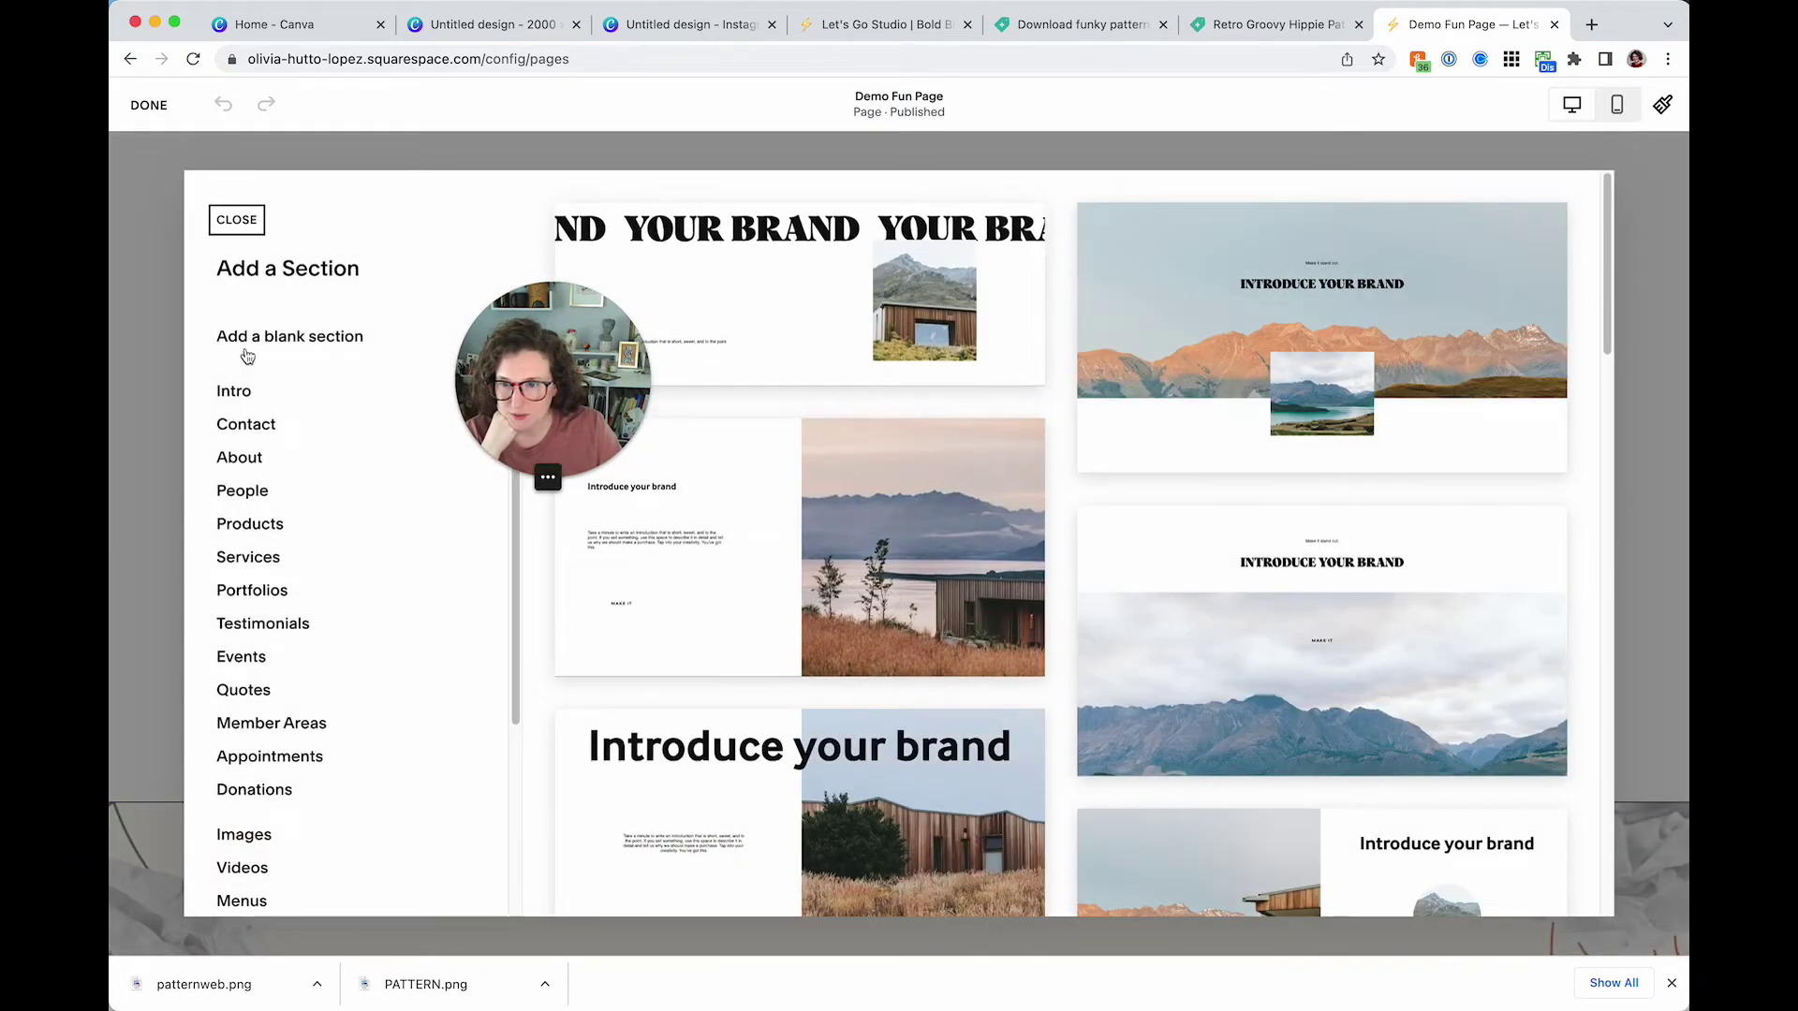
pyautogui.click(246, 338)
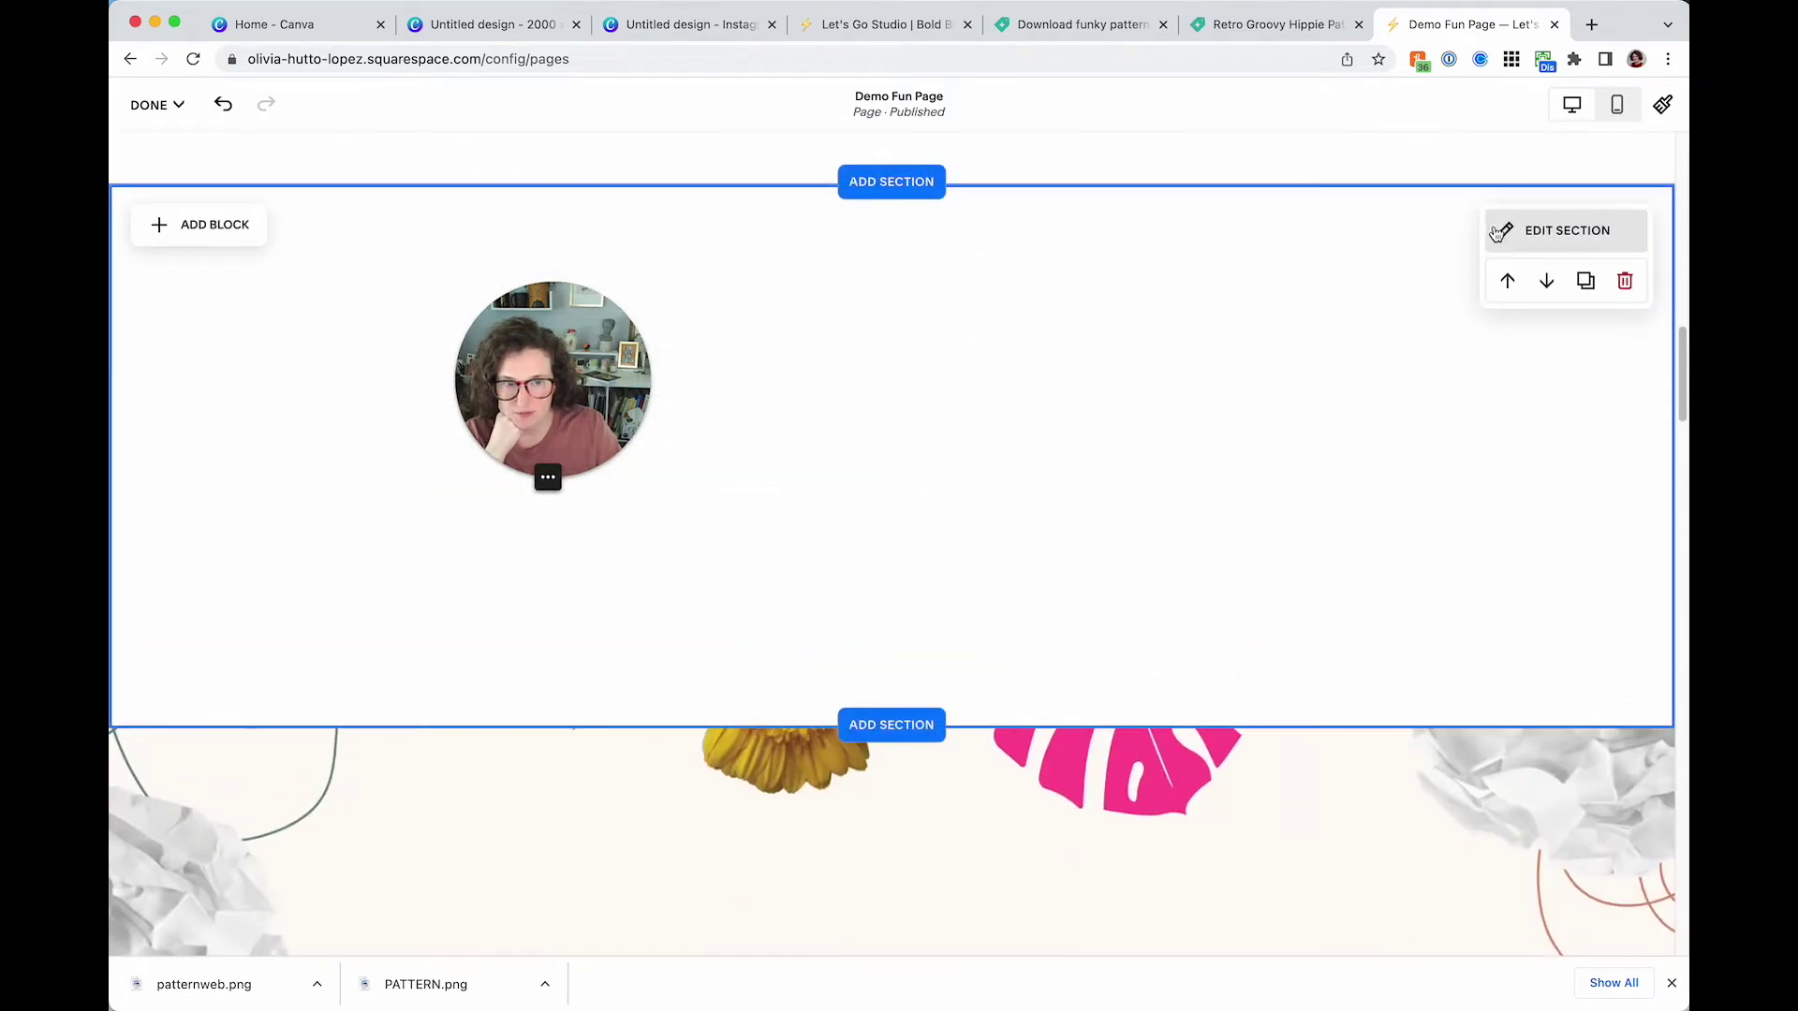
# Upload patternweb.png from the Junk Drawer folder as the blank section's background image
pyautogui.click(1514, 228)
pyautogui.click(1476, 281)
pyautogui.click(1507, 404)
pyautogui.click(1468, 457)
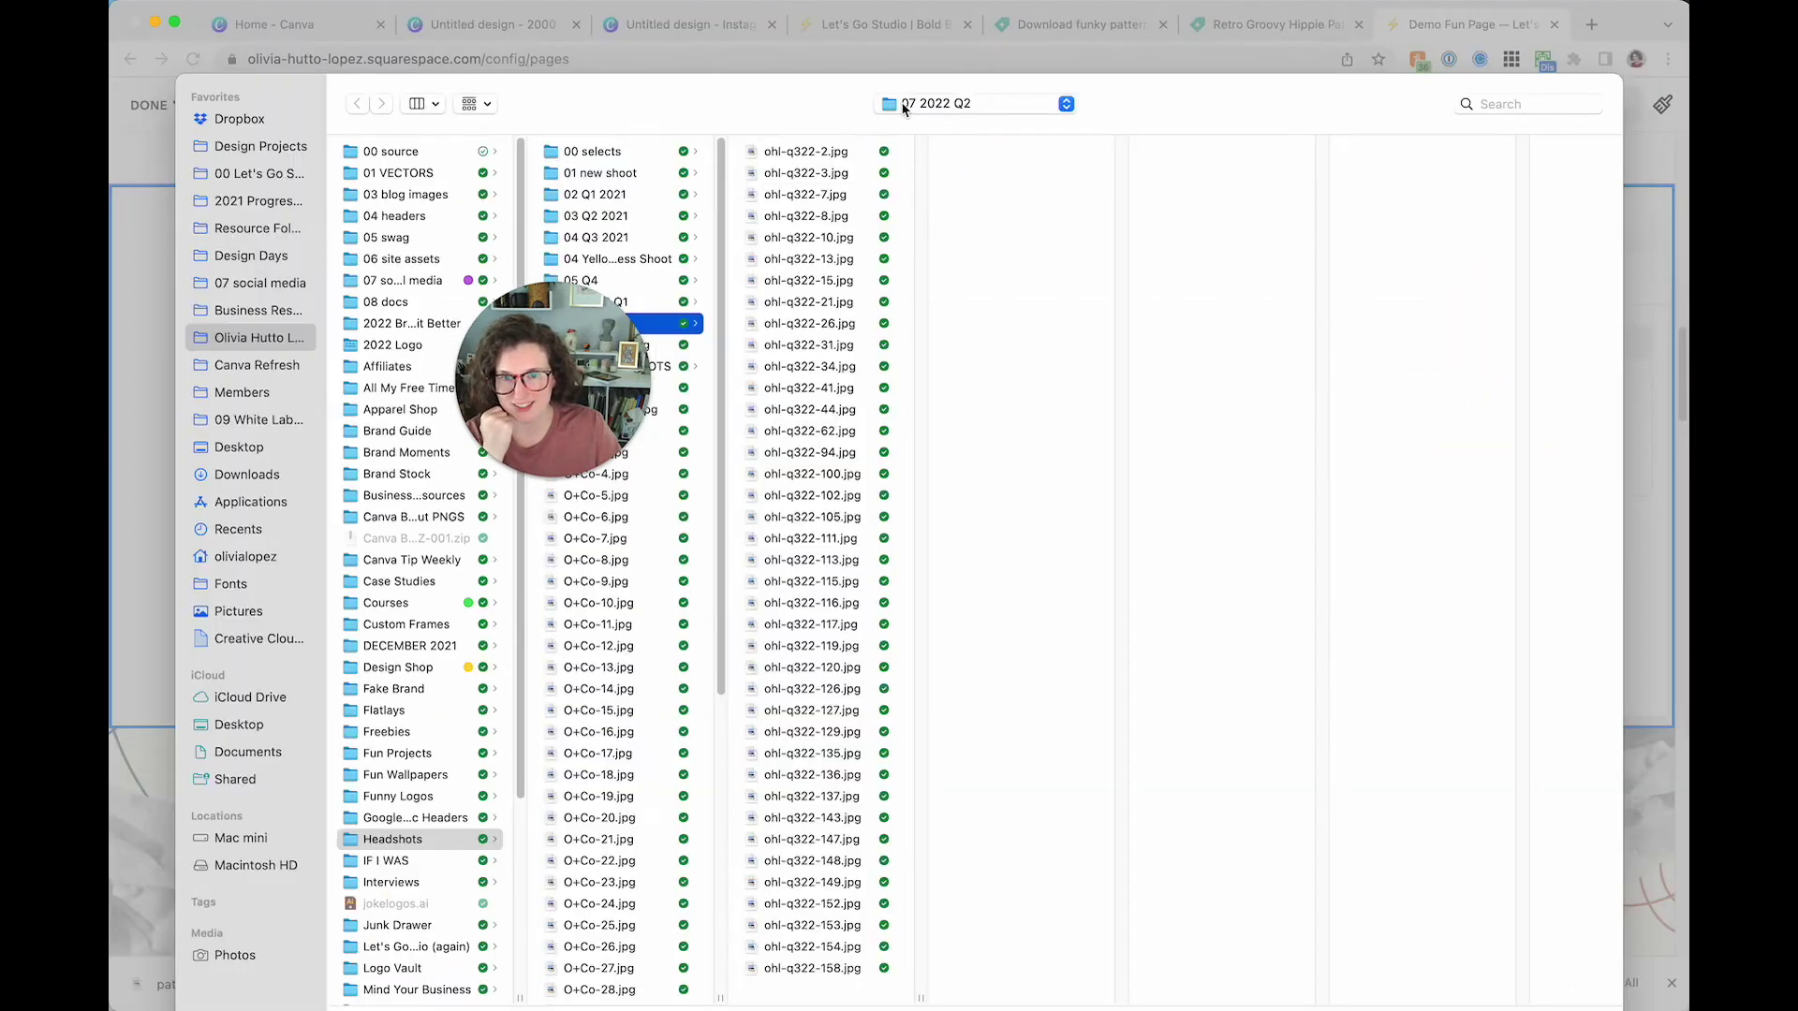
pyautogui.click(936, 105)
pyautogui.click(941, 331)
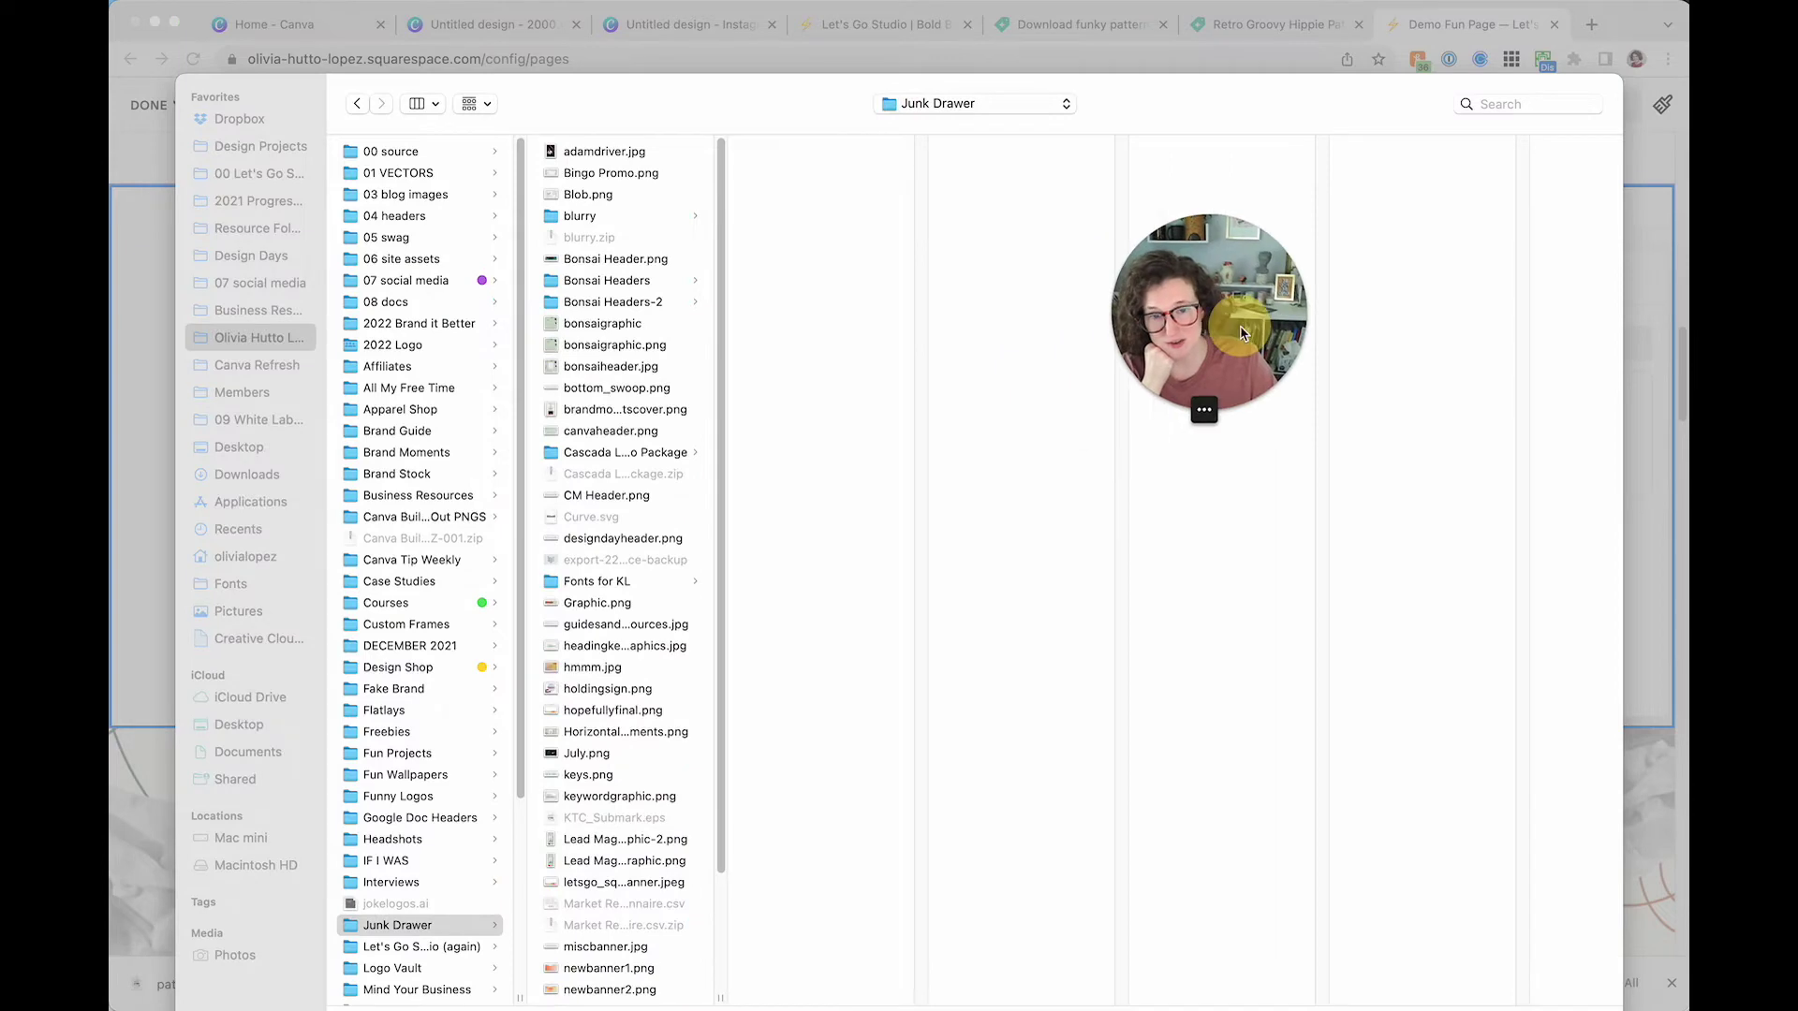
pyautogui.scroll(-3, 649, 447)
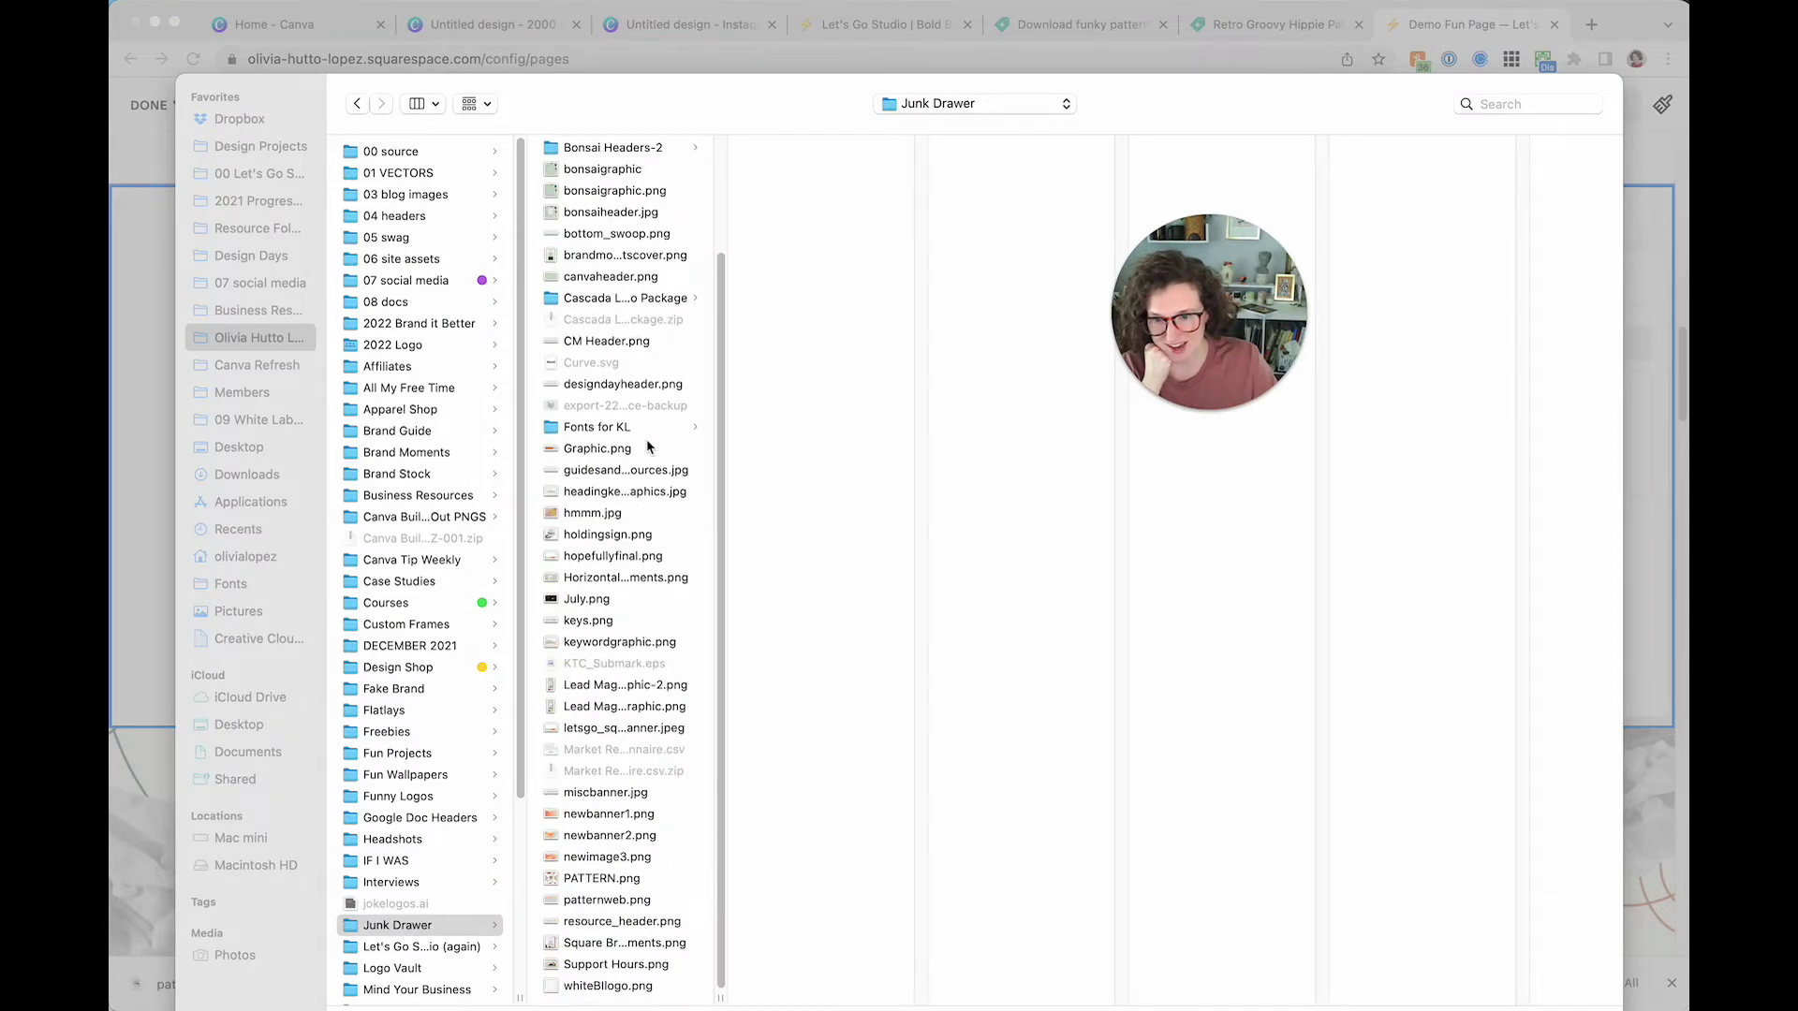
pyautogui.click(644, 902)
pyautogui.press('Return')
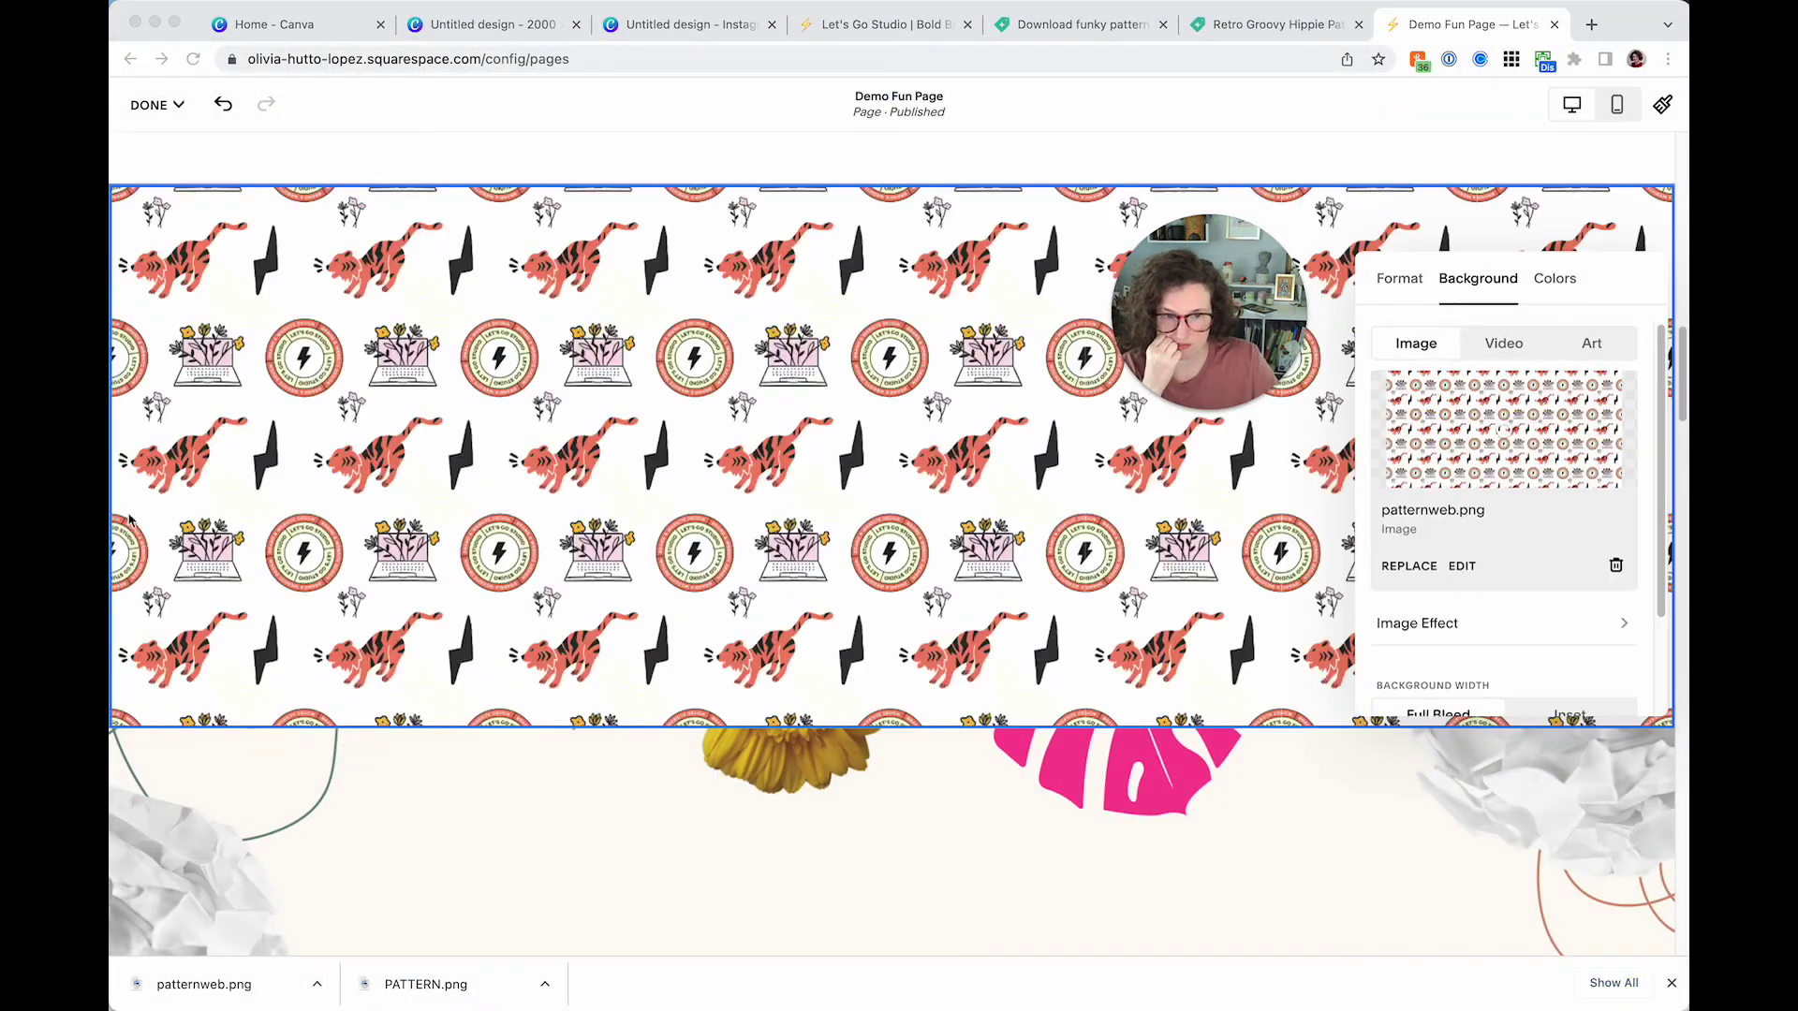
# Lower the pattern background's overlay opacity to its minimum and close the section settings
pyautogui.scroll(-3, 1495, 377)
pyautogui.click(1420, 673)
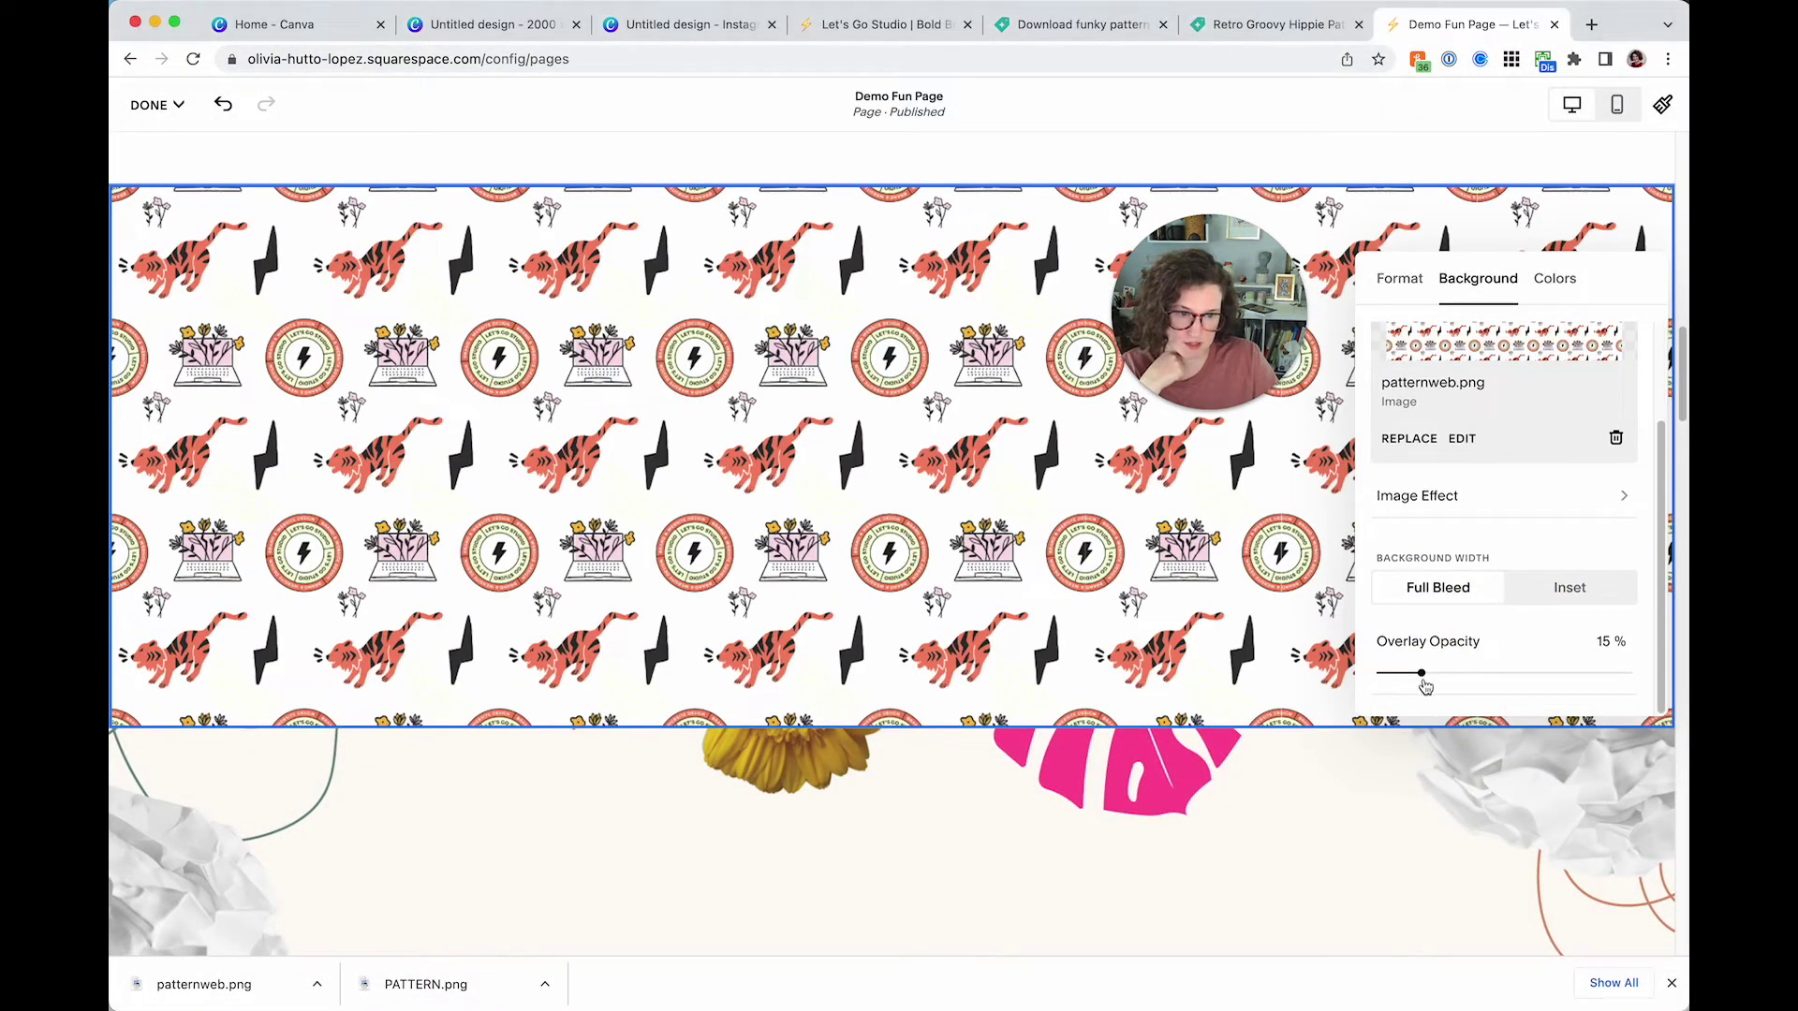
pyautogui.moveTo(1346, 673); pyautogui.dragTo(1323, 642)
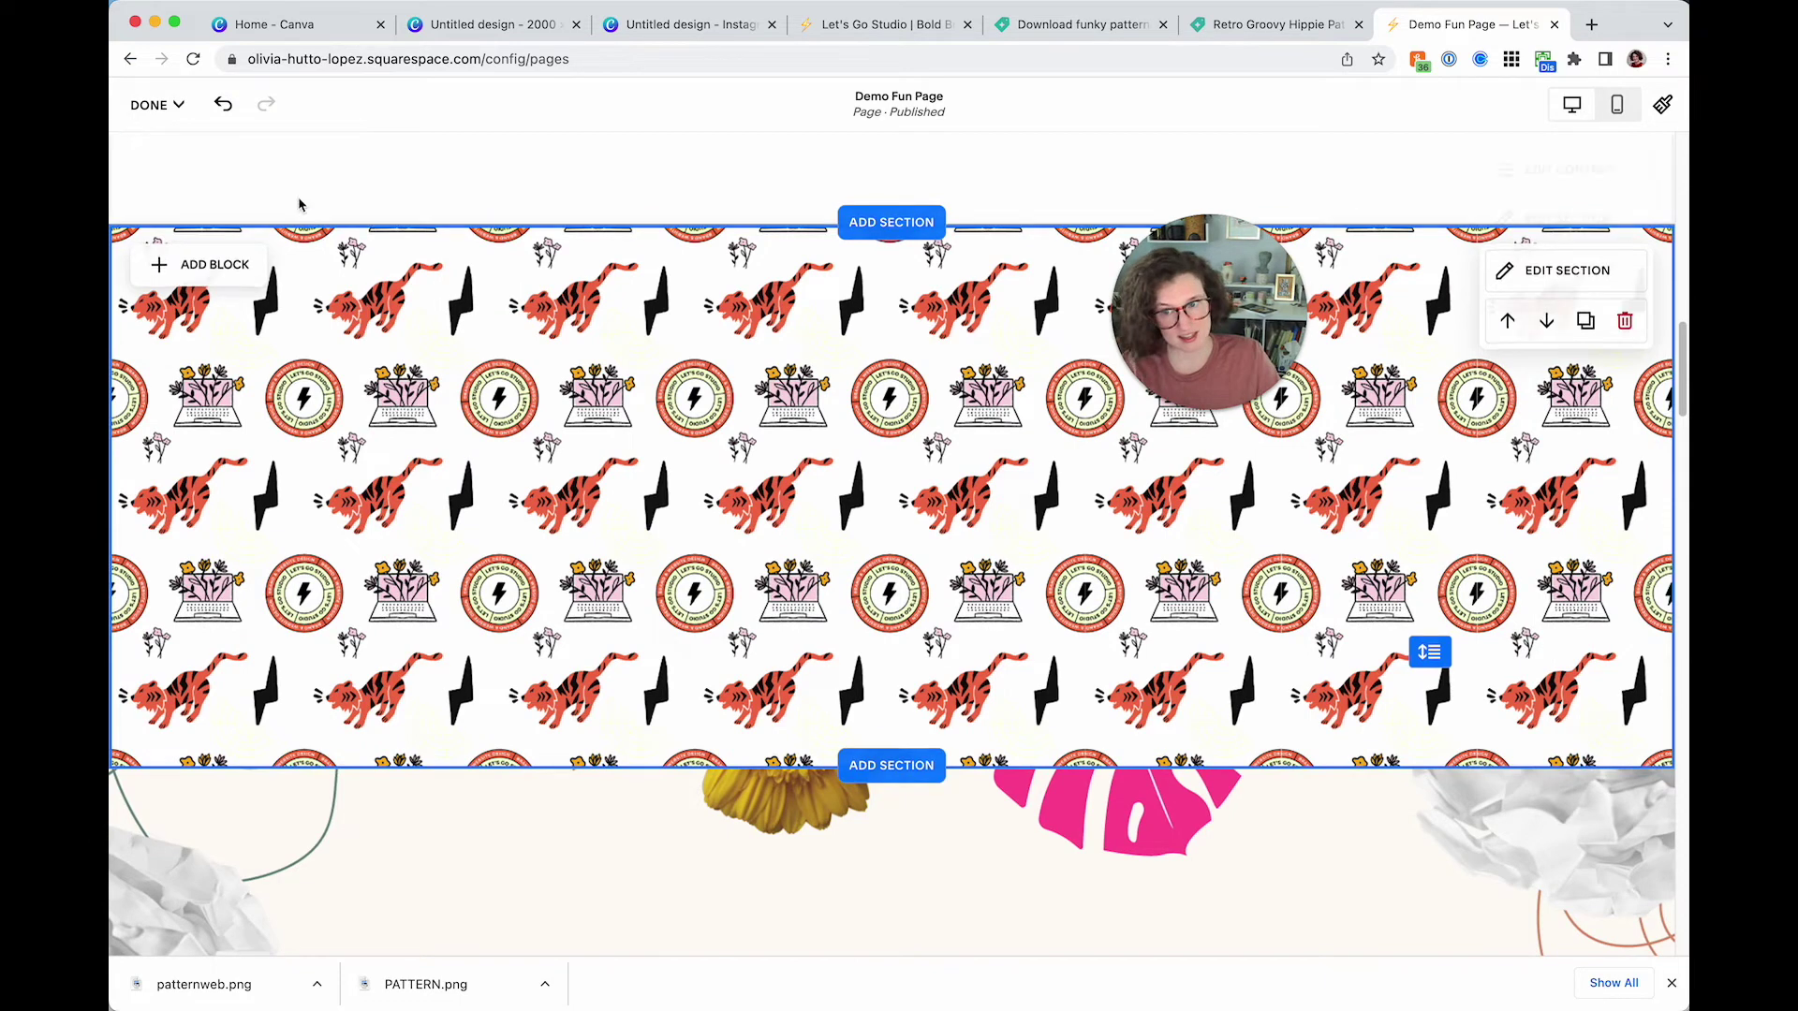
# Add a text block reading "Write something right here!" and move it to the middle of the pattern section
pyautogui.click(208, 271)
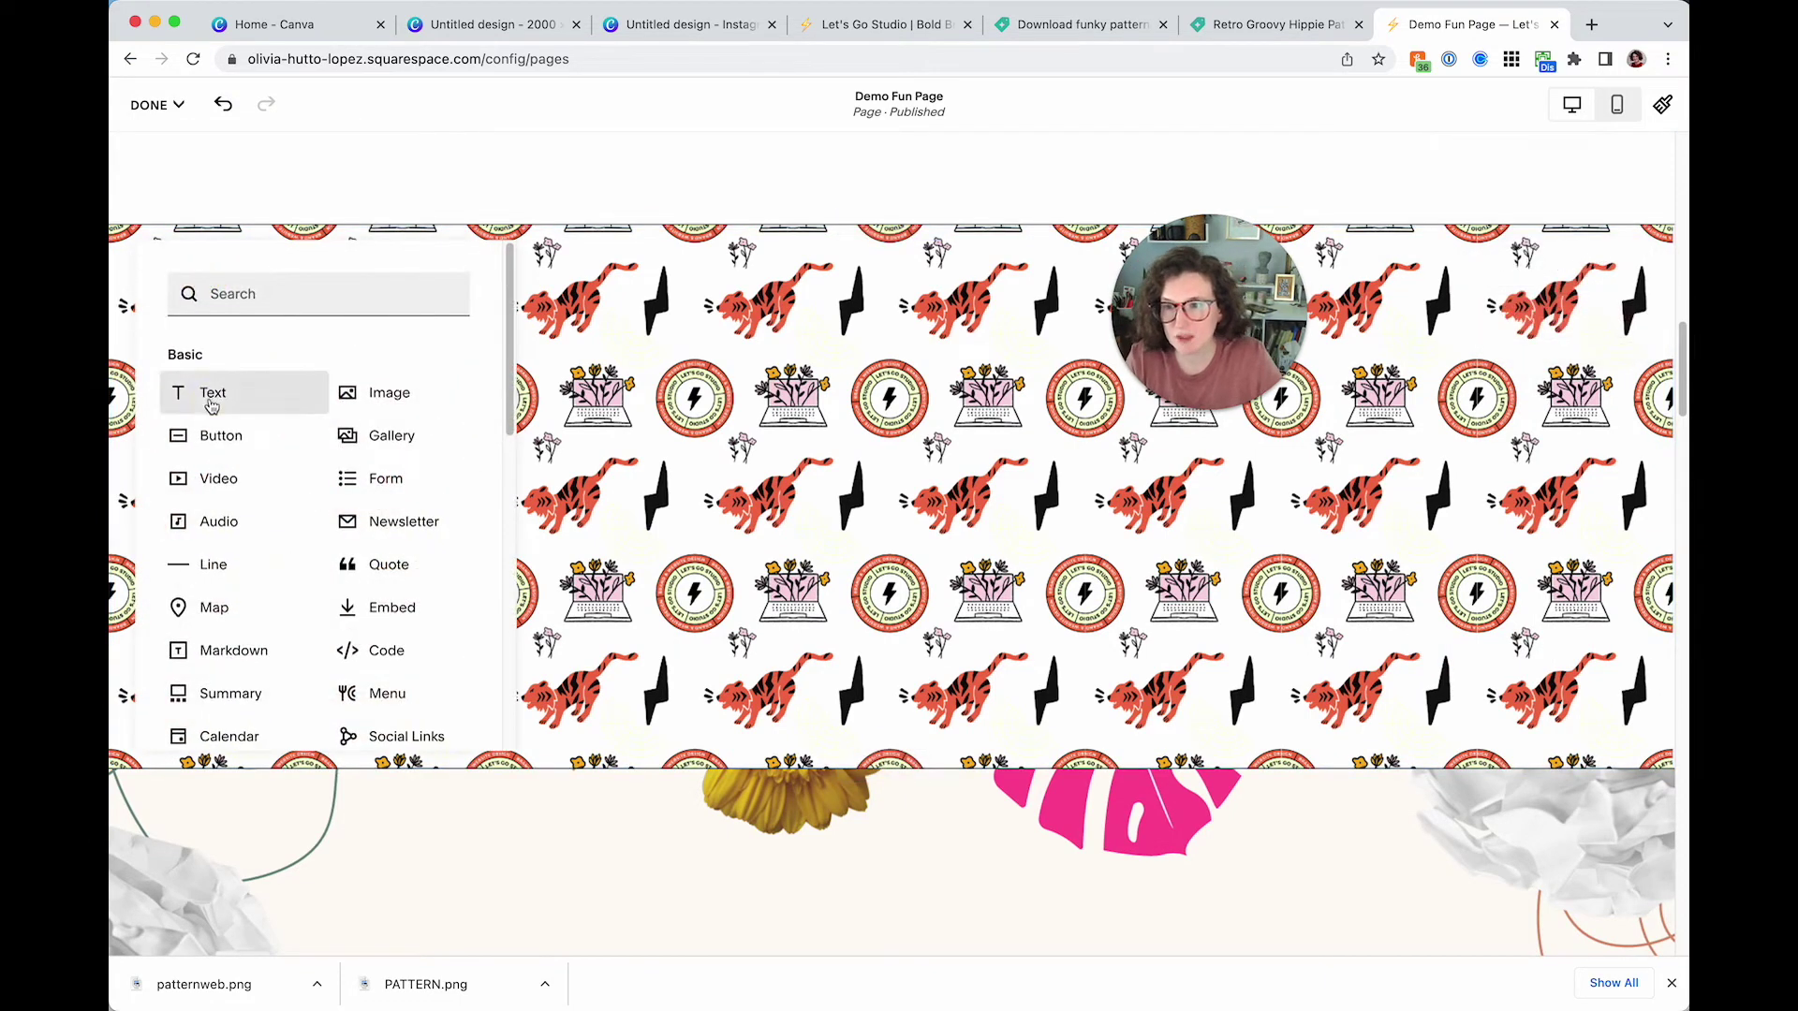
pyautogui.click(206, 391)
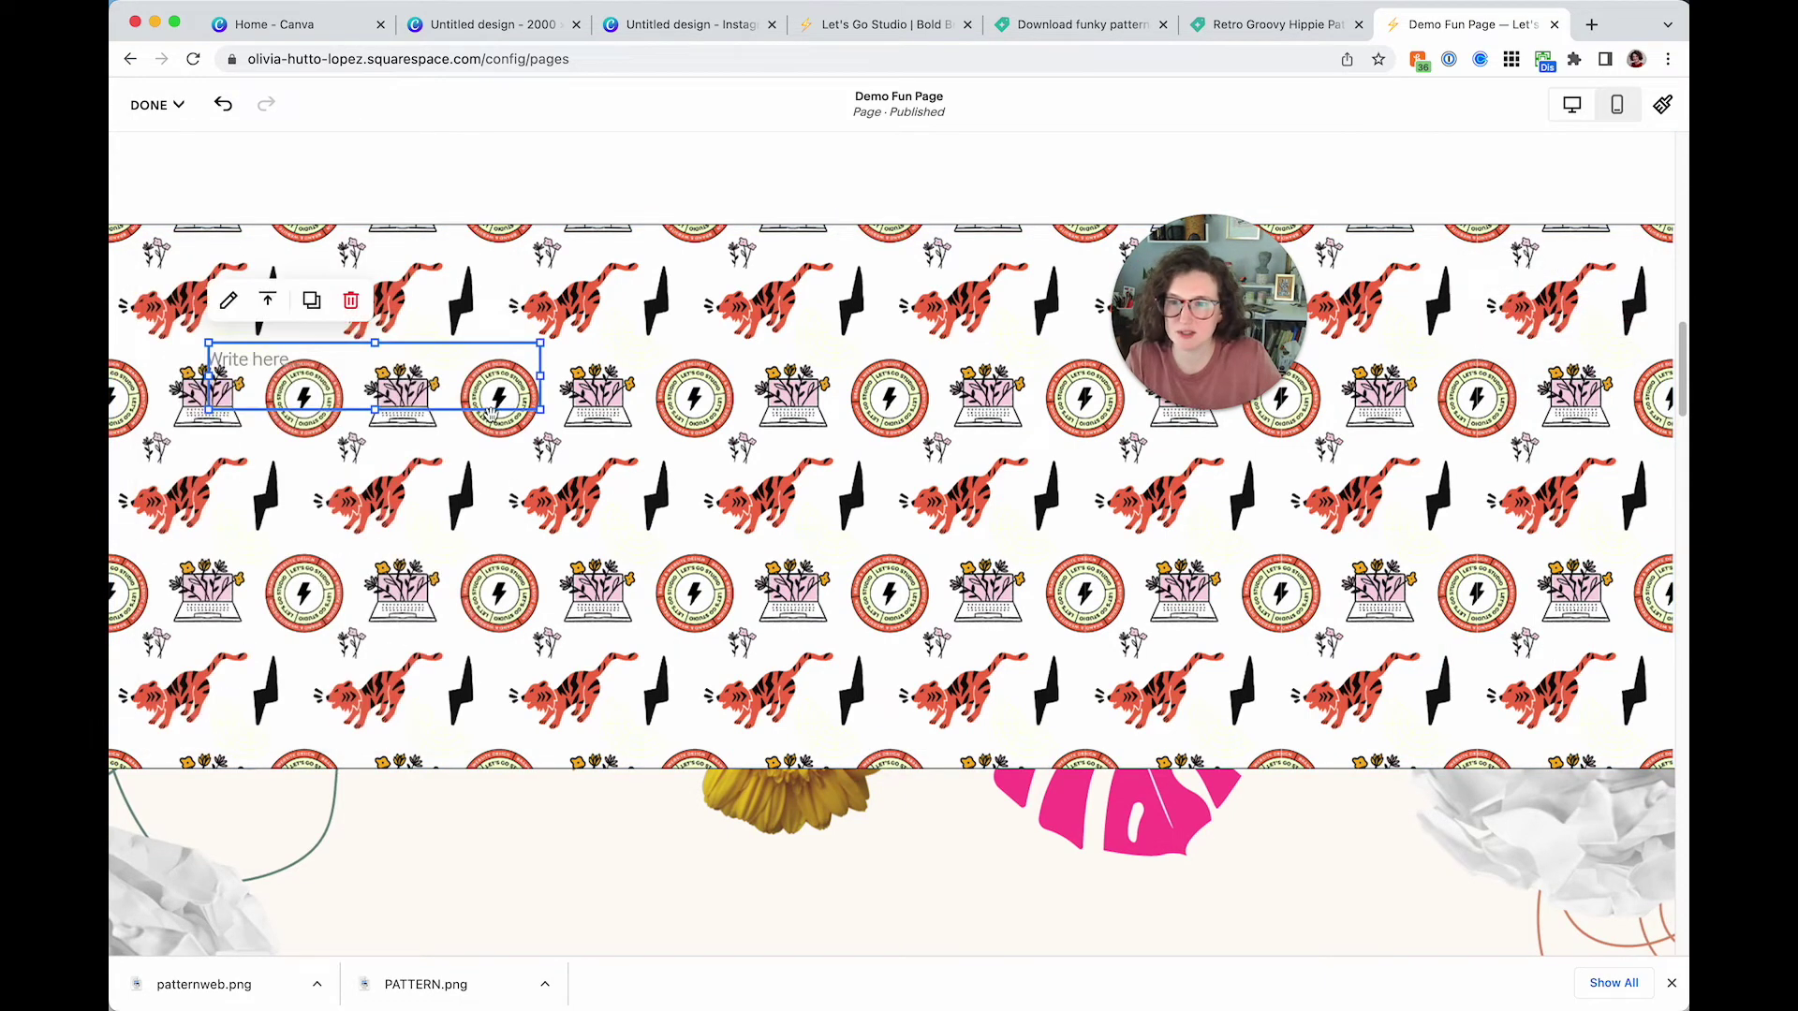
pyautogui.click(444, 377)
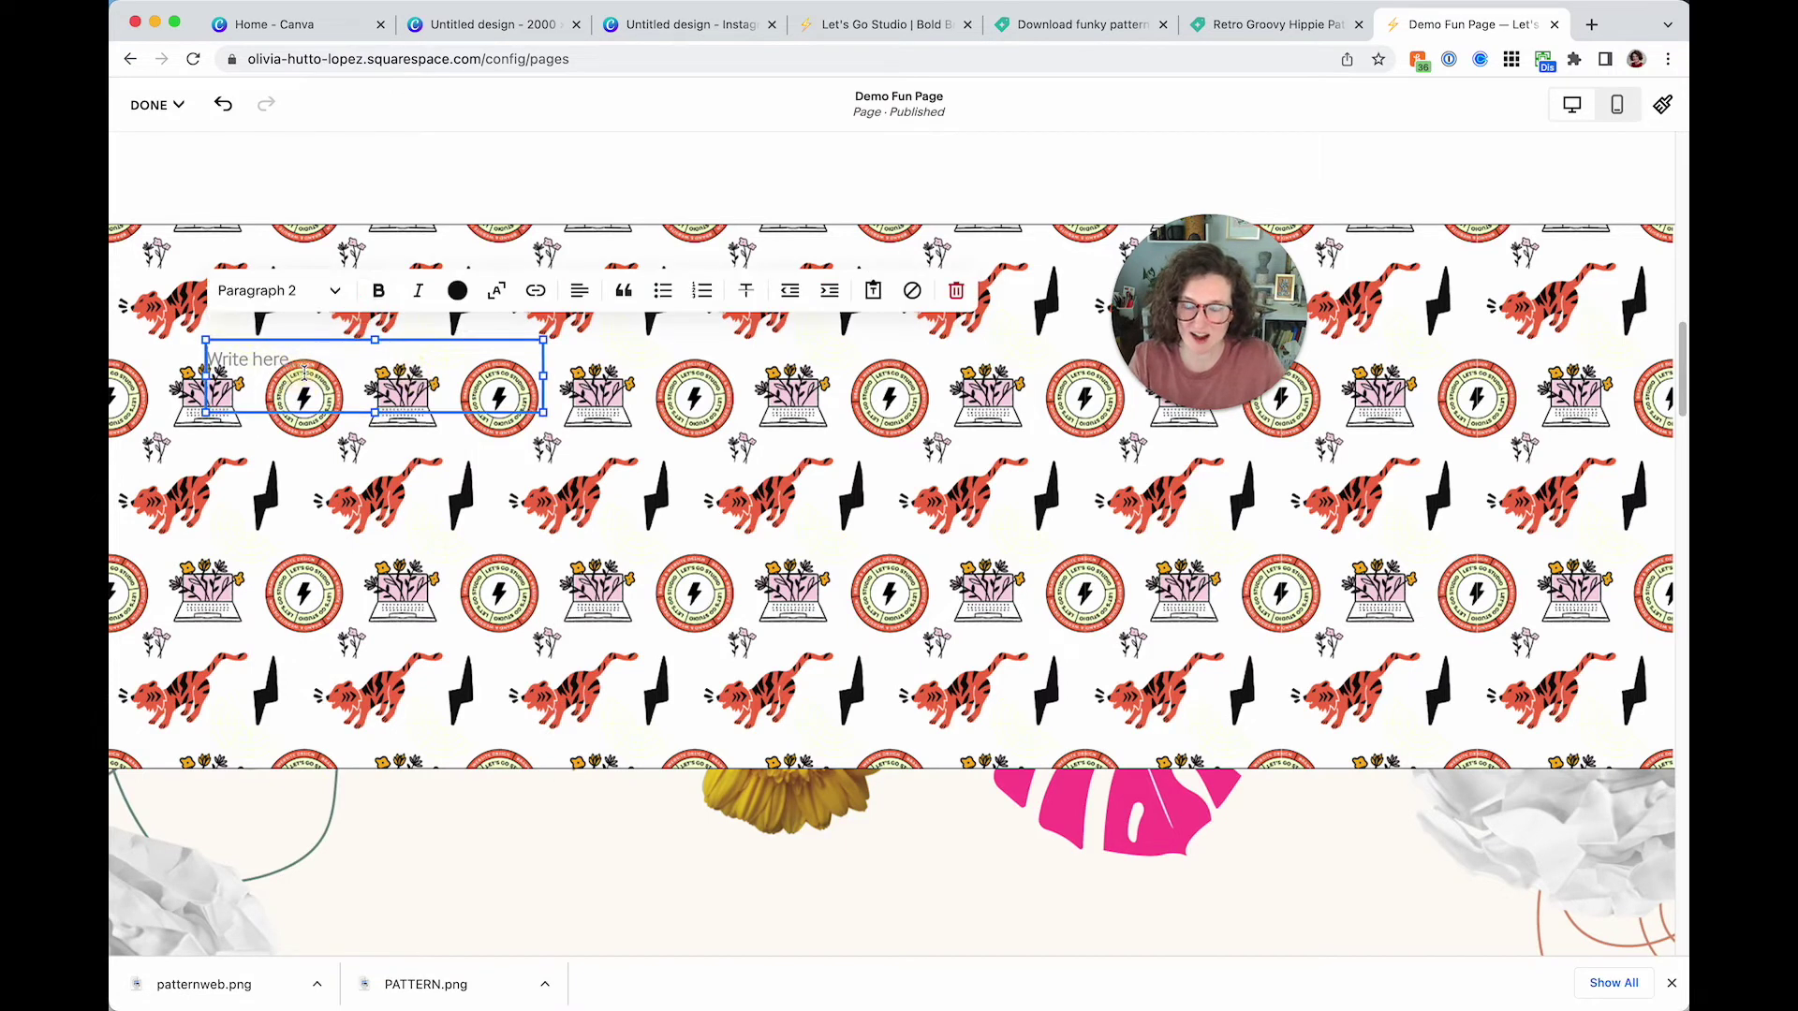
pyautogui.write('e!')
pyautogui.moveTo(412, 408); pyautogui.dragTo(925, 524)
# Turn on the text block's background and enlarge the block into a wide panel across the middle of the pattern
pyautogui.click(1360, 412)
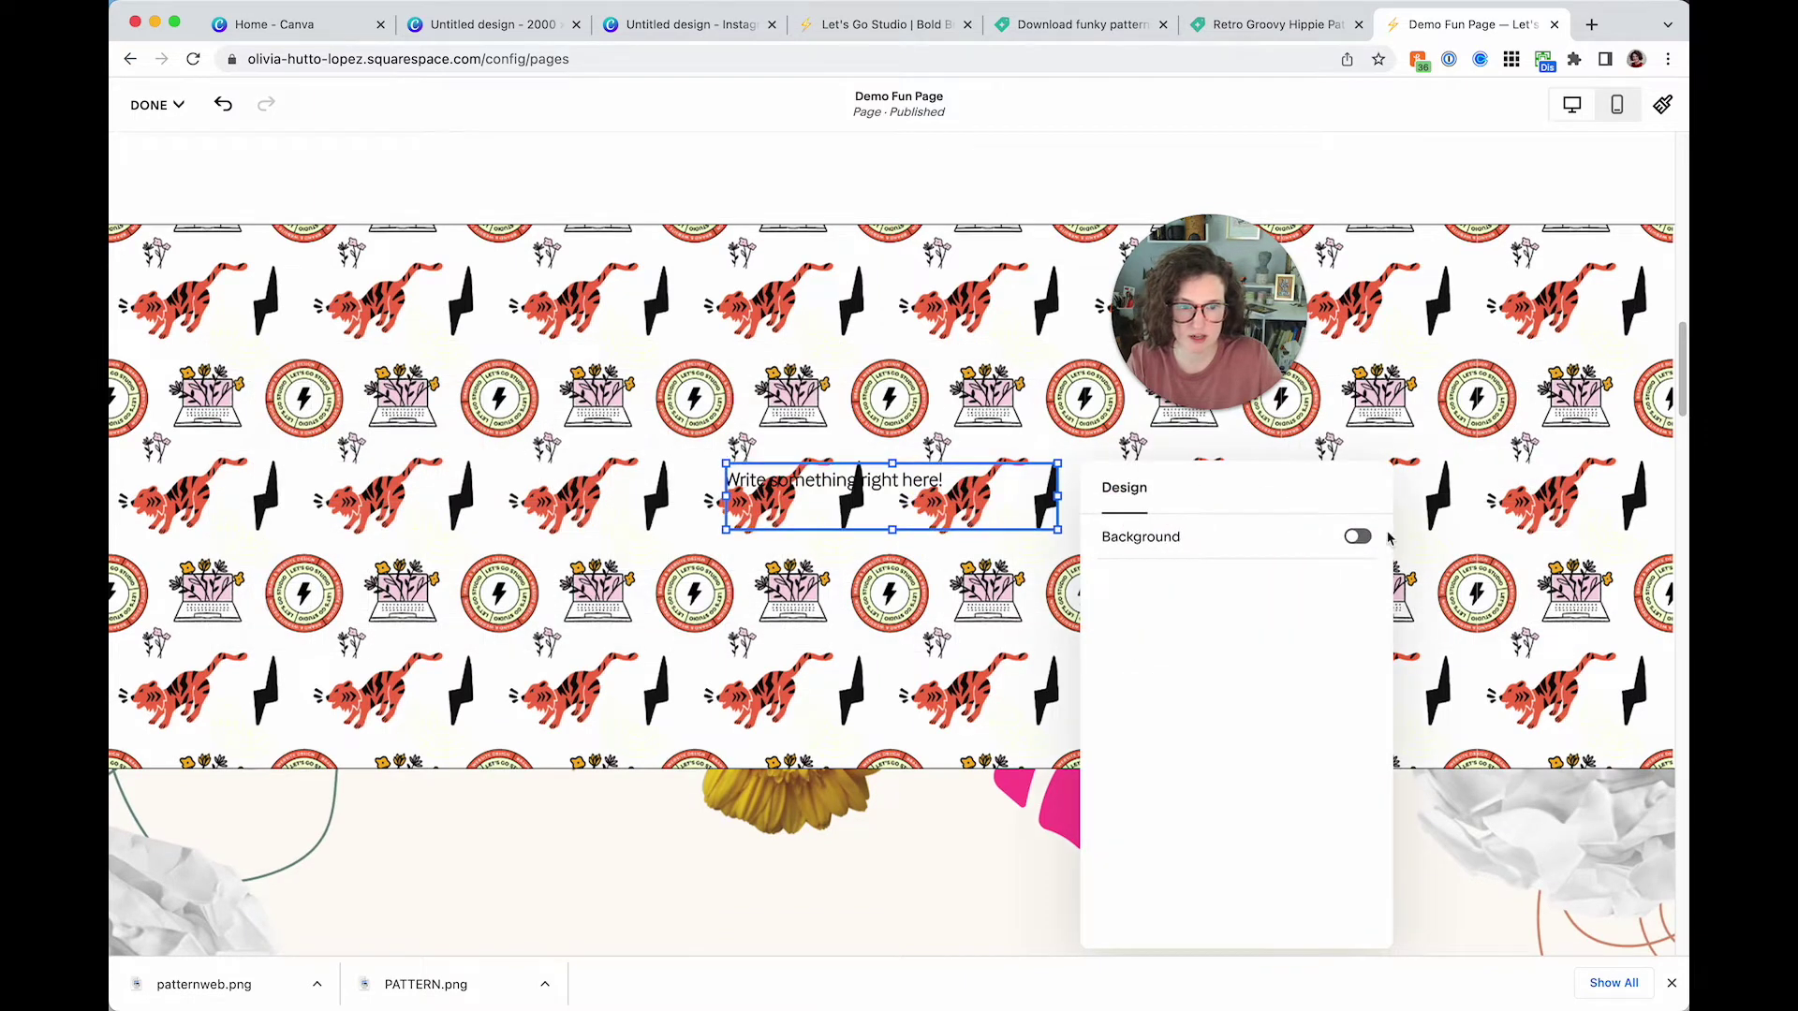
pyautogui.click(1354, 537)
pyautogui.moveTo(726, 569); pyautogui.dragTo(426, 648)
pyautogui.moveTo(1057, 465); pyautogui.dragTo(1426, 356)
pyautogui.click(315, 347)
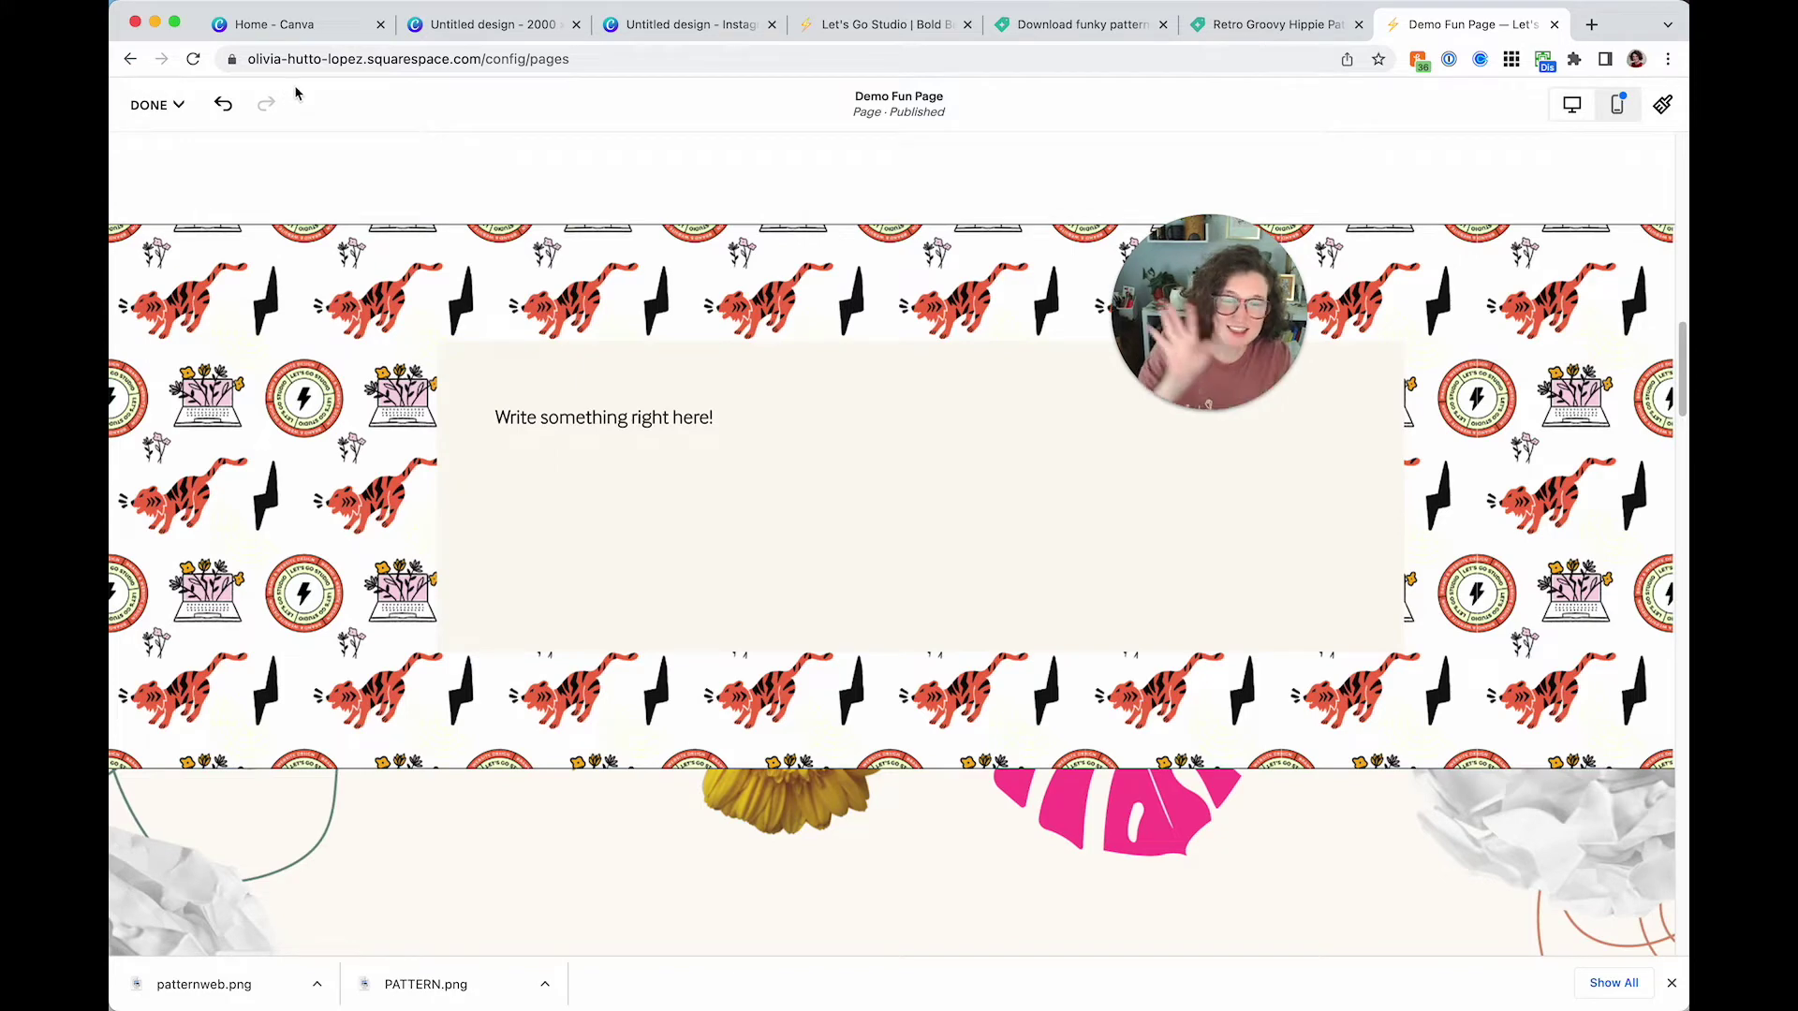
# Switch back to the 2000 × 1000 px pattern design in Canva
pyautogui.click(449, 26)
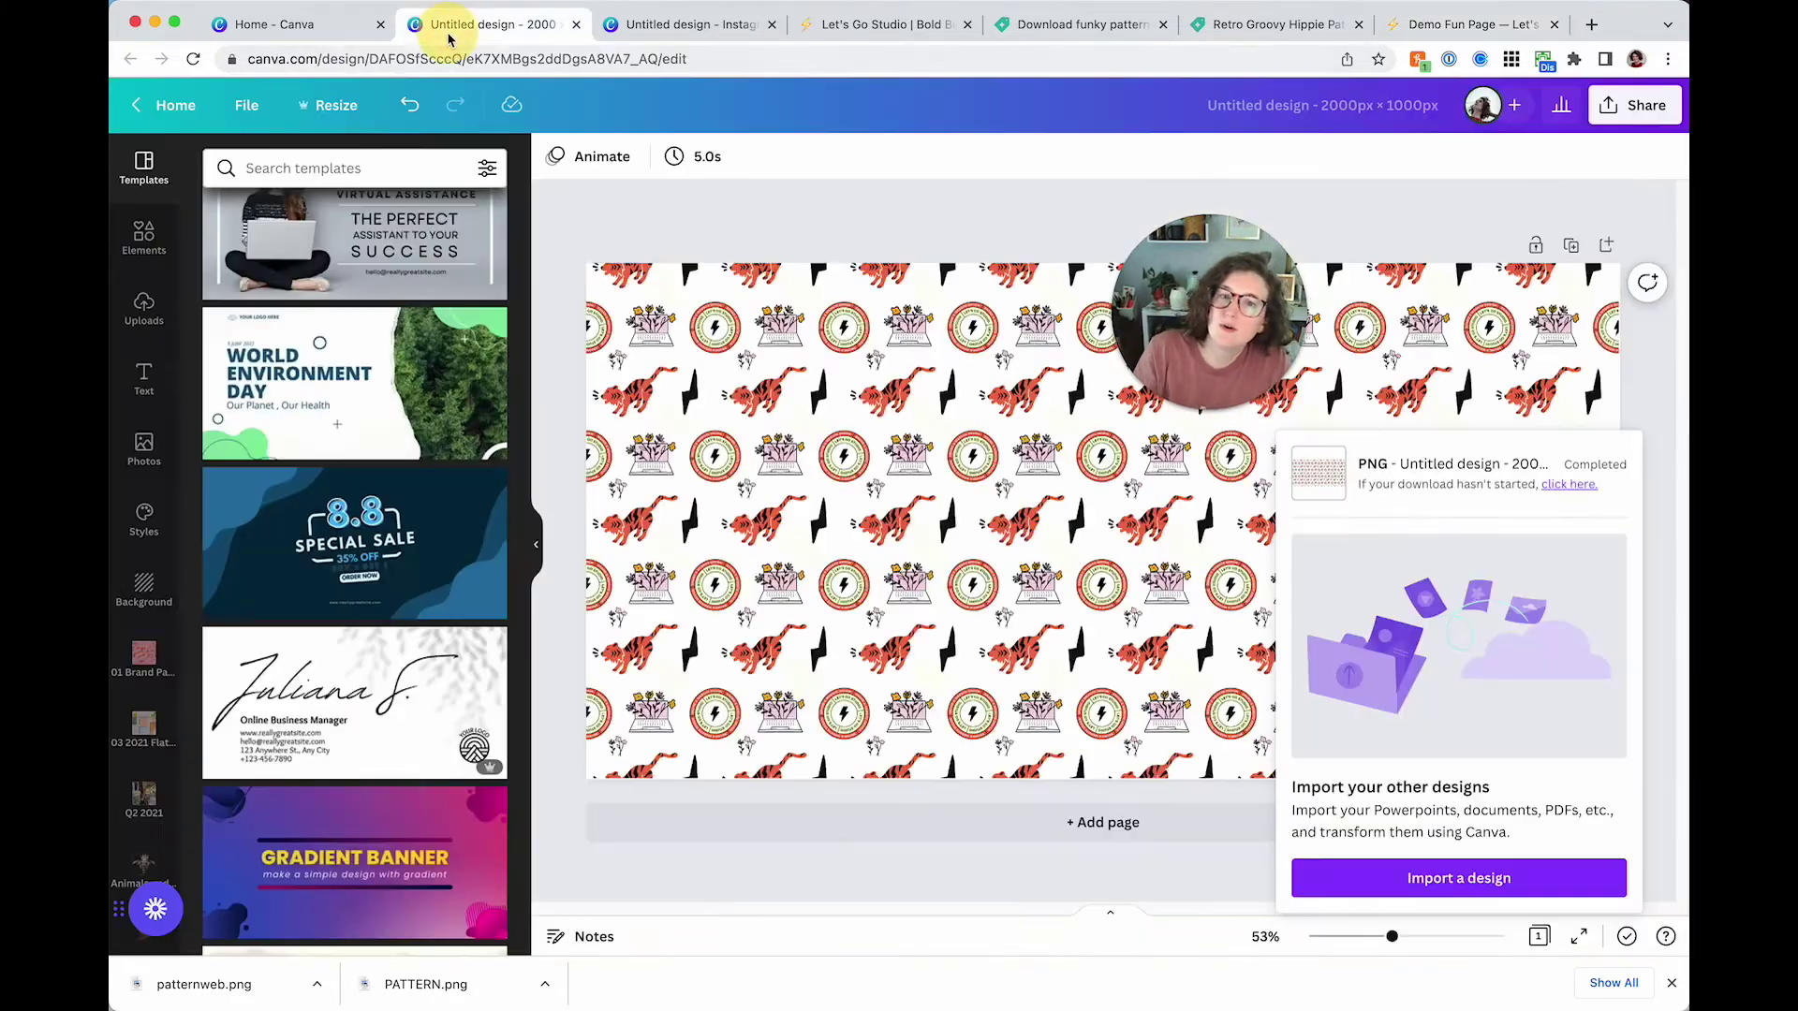
# Switch to the Instagram Post pattern design and add a new blank page after page 6
pyautogui.click(822, 211)
pyautogui.click(683, 25)
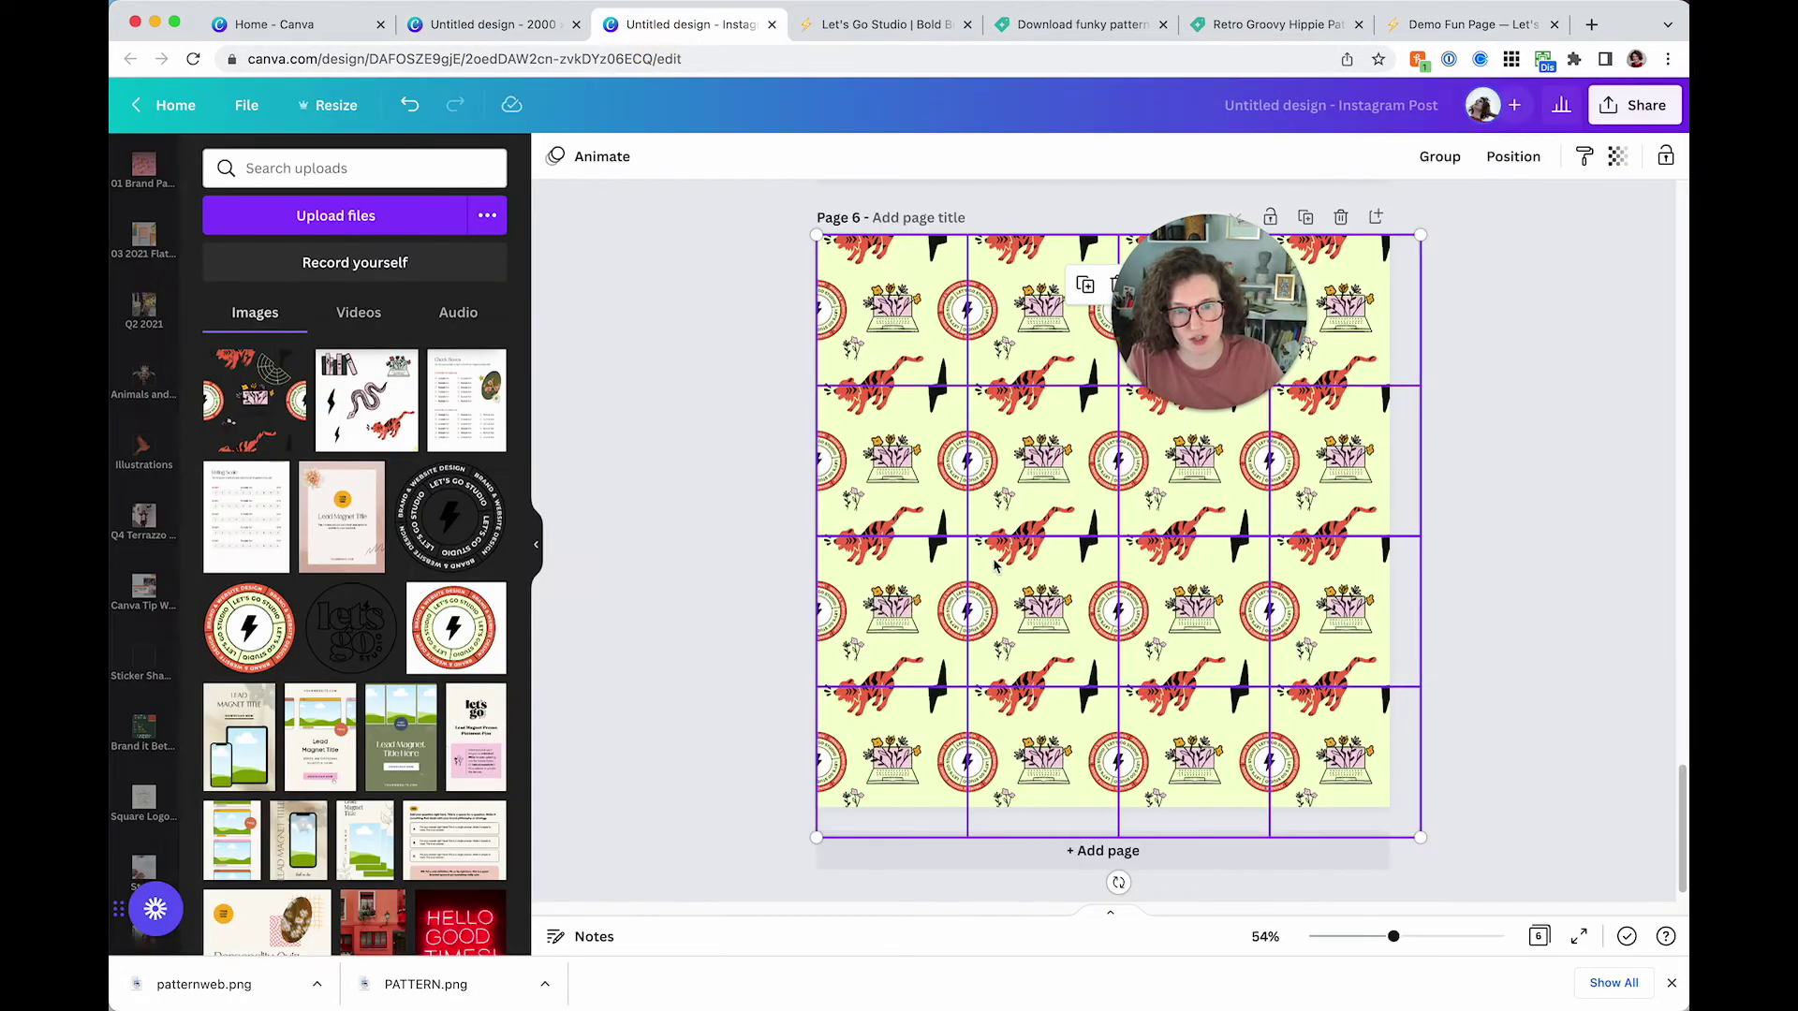
pyautogui.click(636, 627)
pyautogui.click(925, 859)
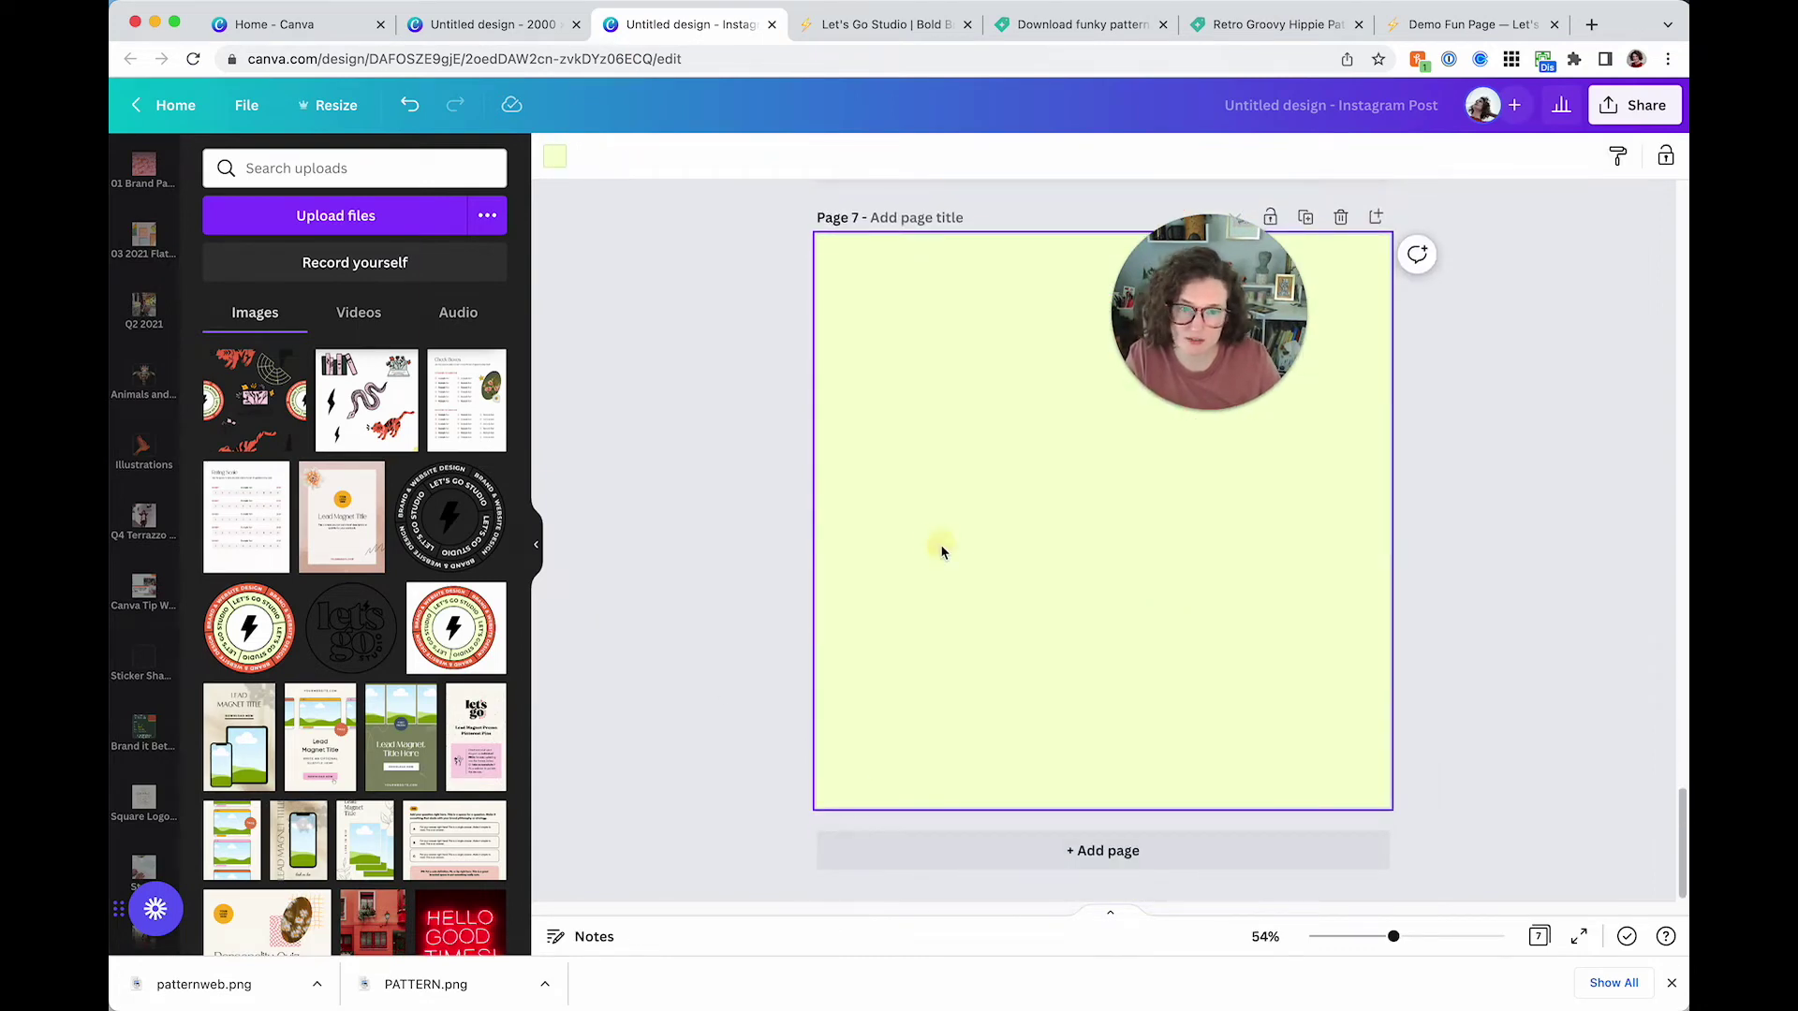
# Change page 7's background to the cream colour from the Let's Go Studio brand kit
pyautogui.click(552, 159)
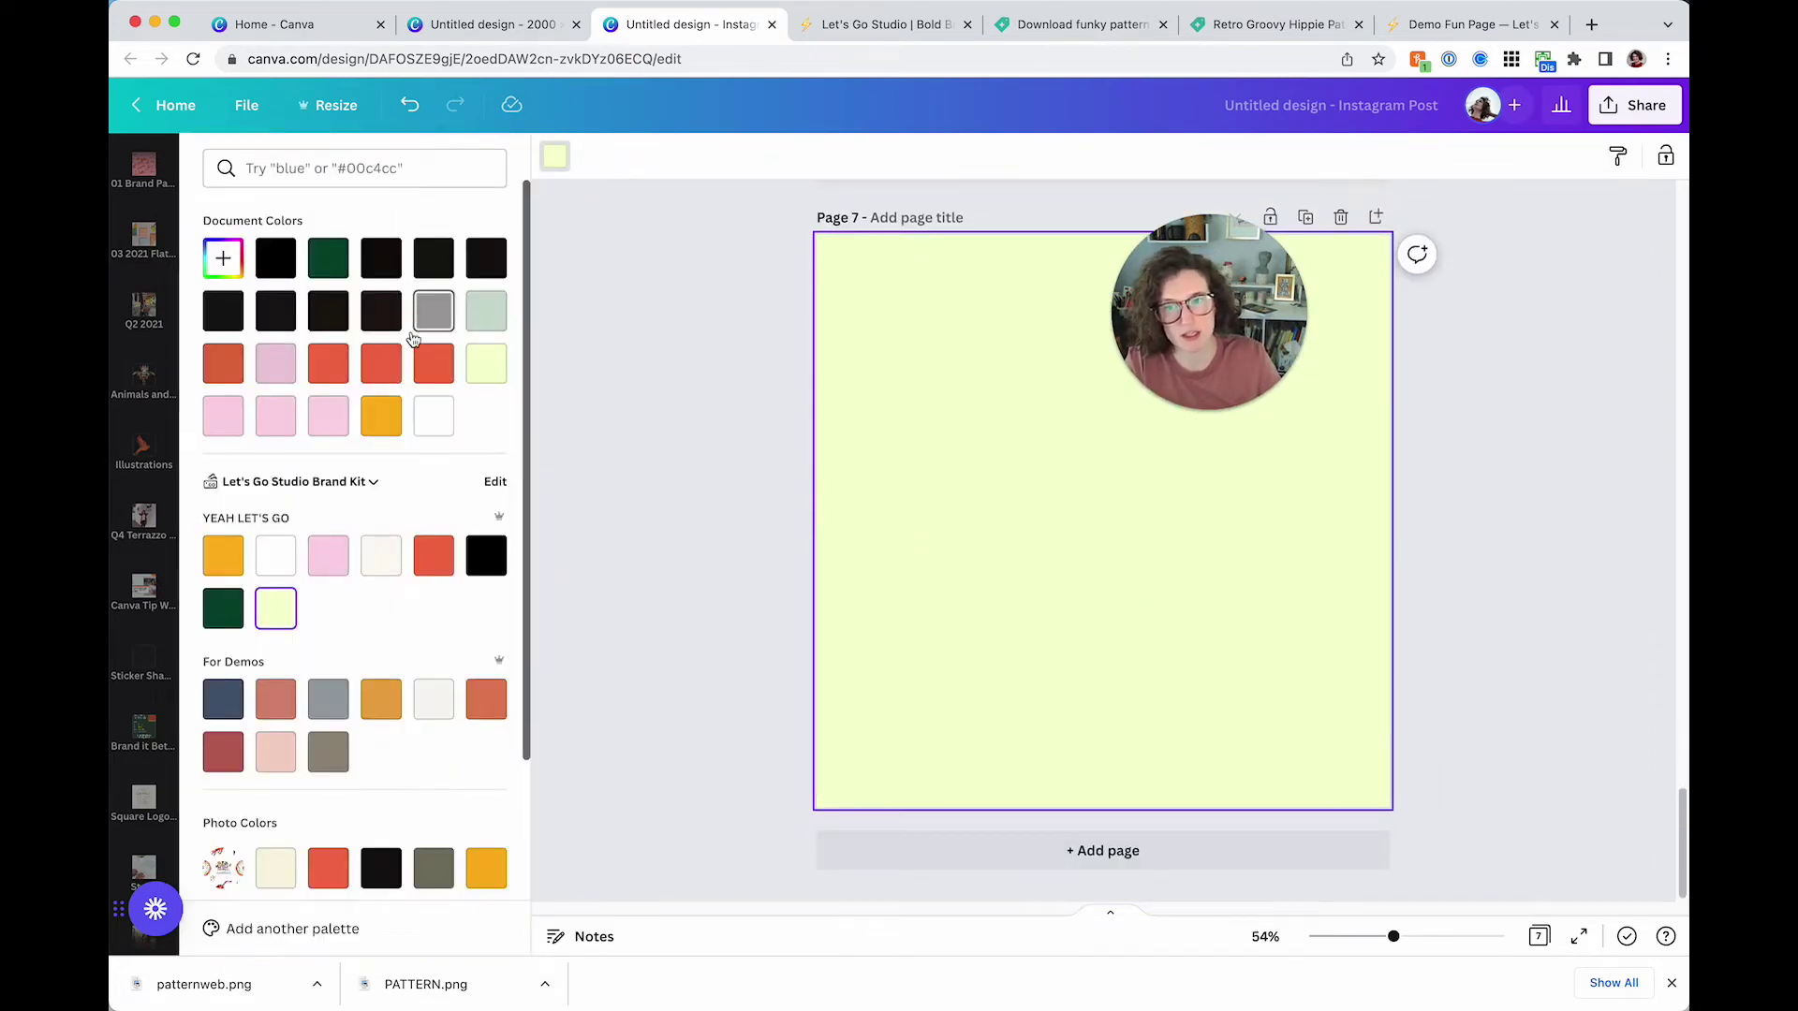
pyautogui.click(381, 555)
pyautogui.click(666, 511)
pyautogui.moveTo(1166, 305); pyautogui.dragTo(1430, 318)
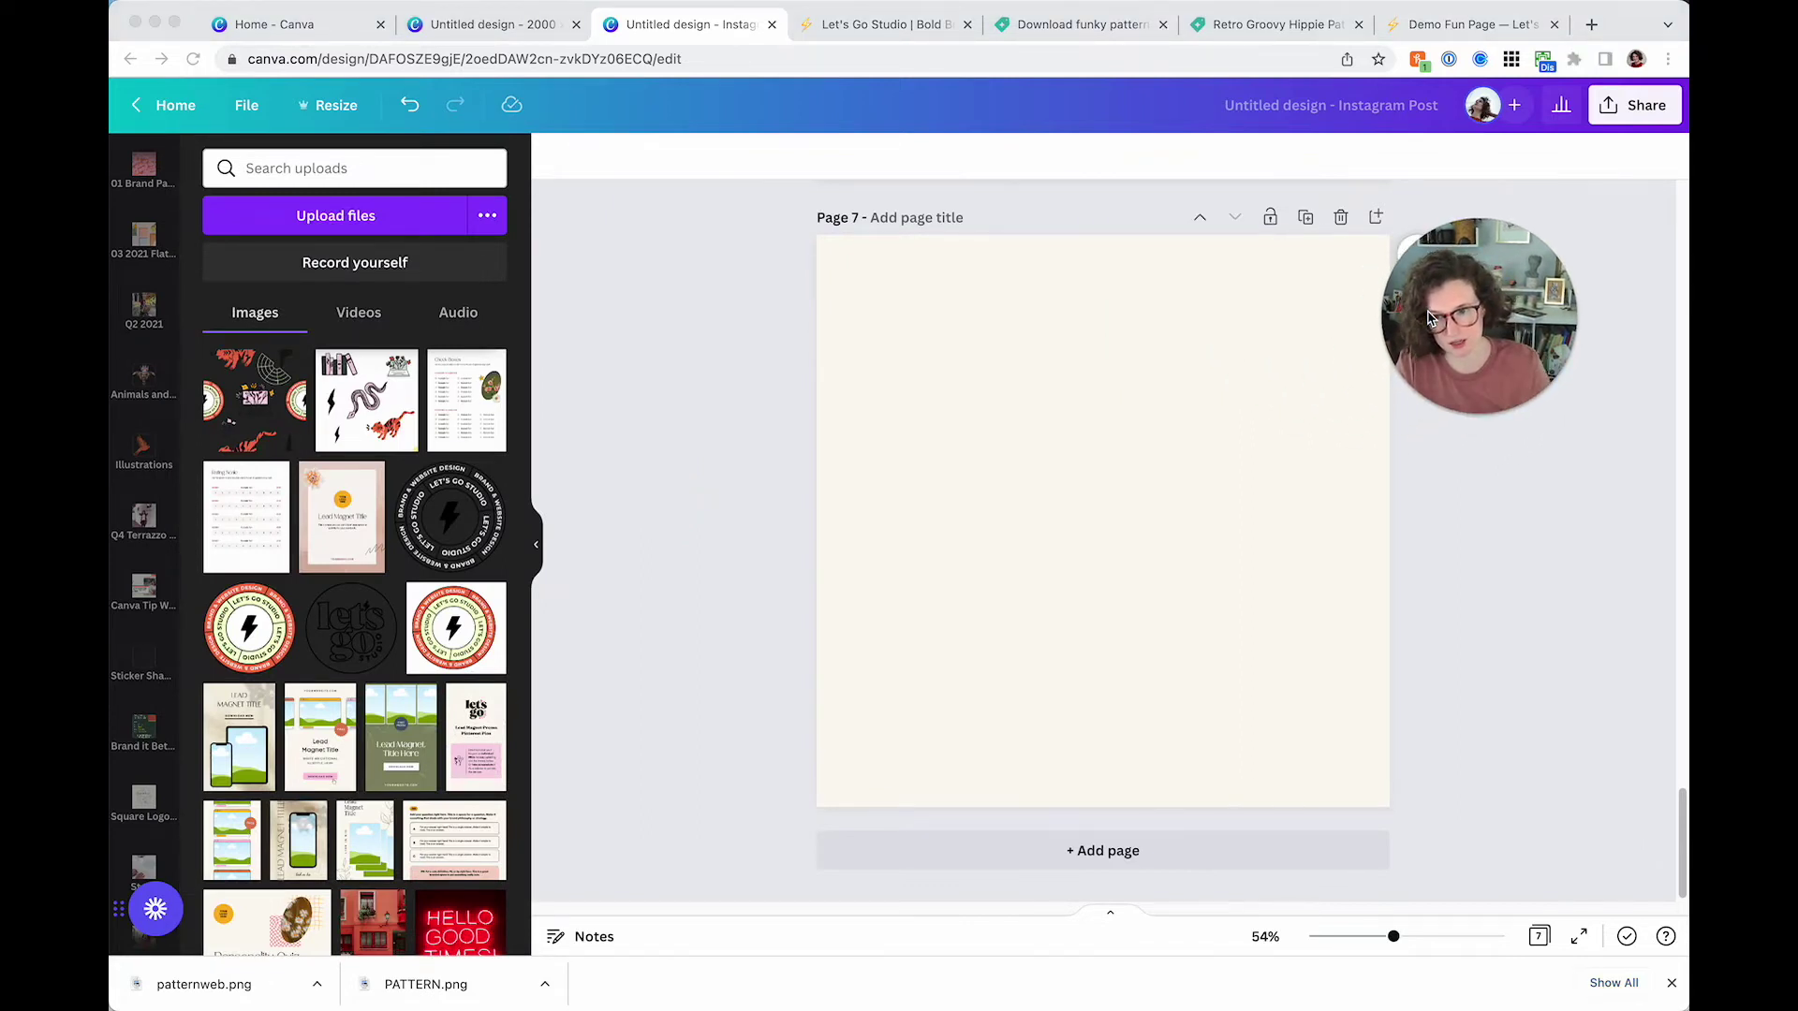
# Add the round Let's Go Studio badge, recolour its white parts near-black, and place it smaller, overlapping the page's left edge
pyautogui.click(500, 542)
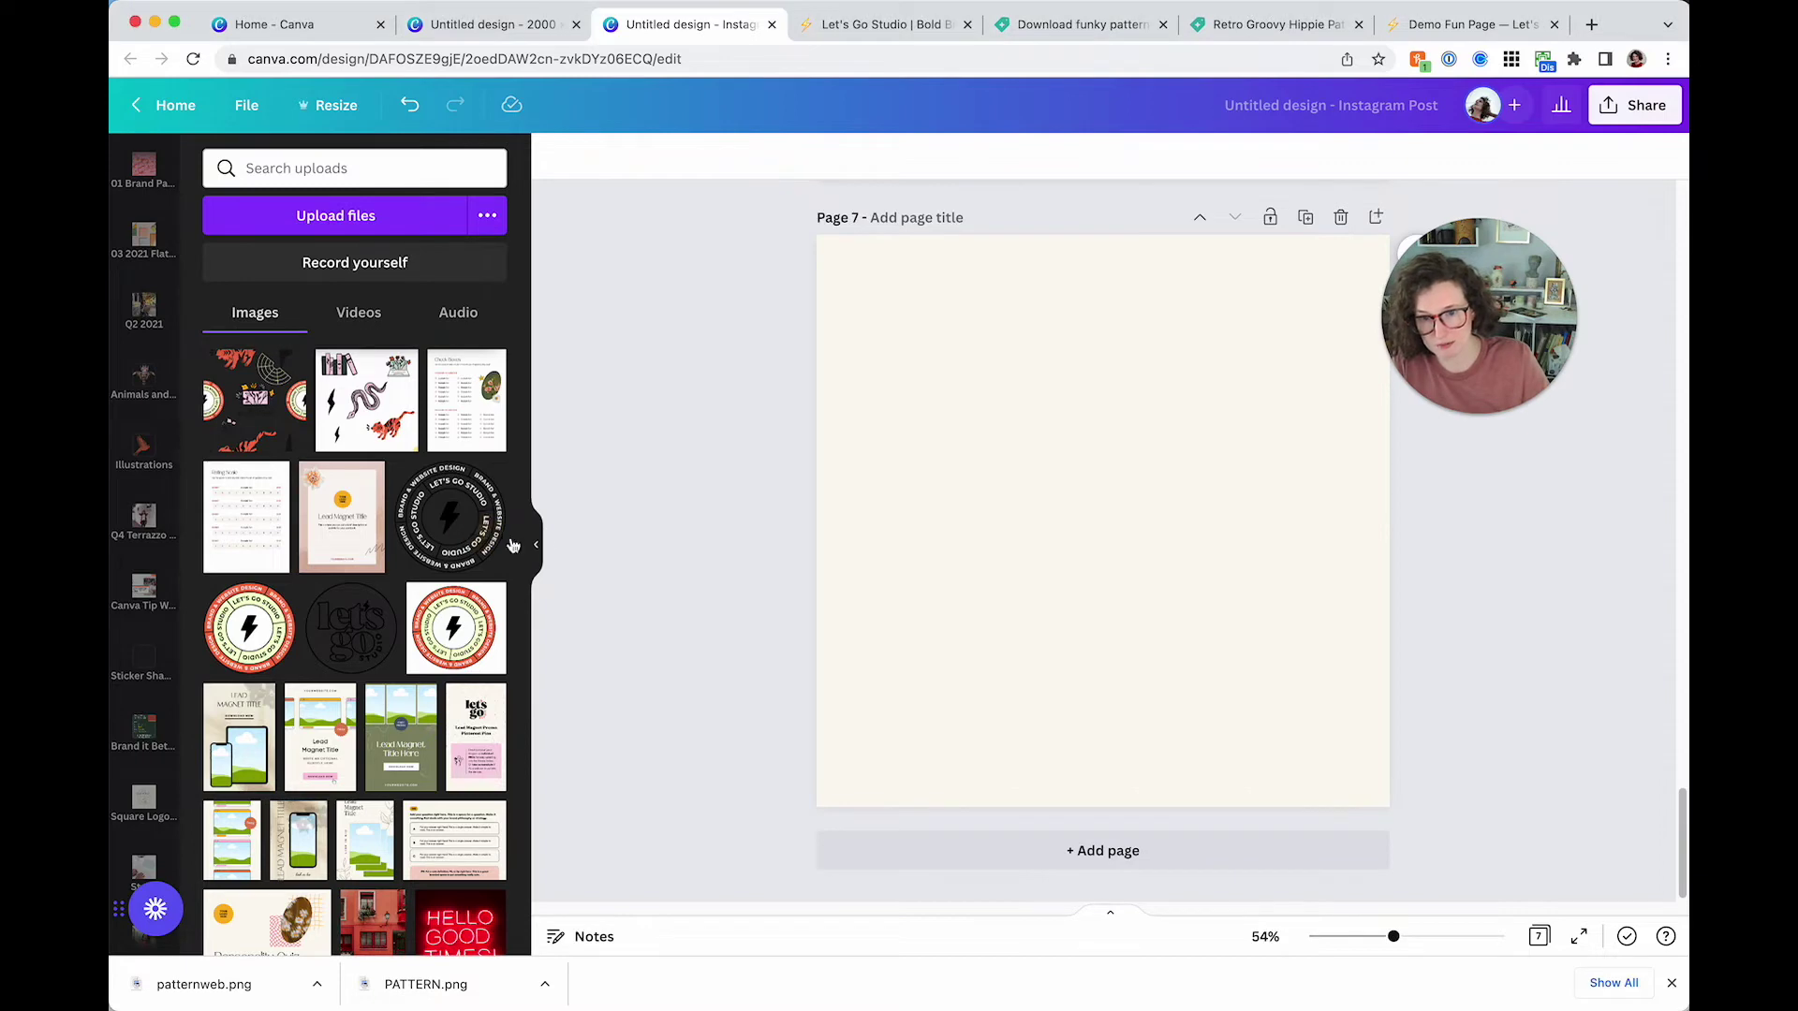
pyautogui.click(465, 541)
pyautogui.click(580, 157)
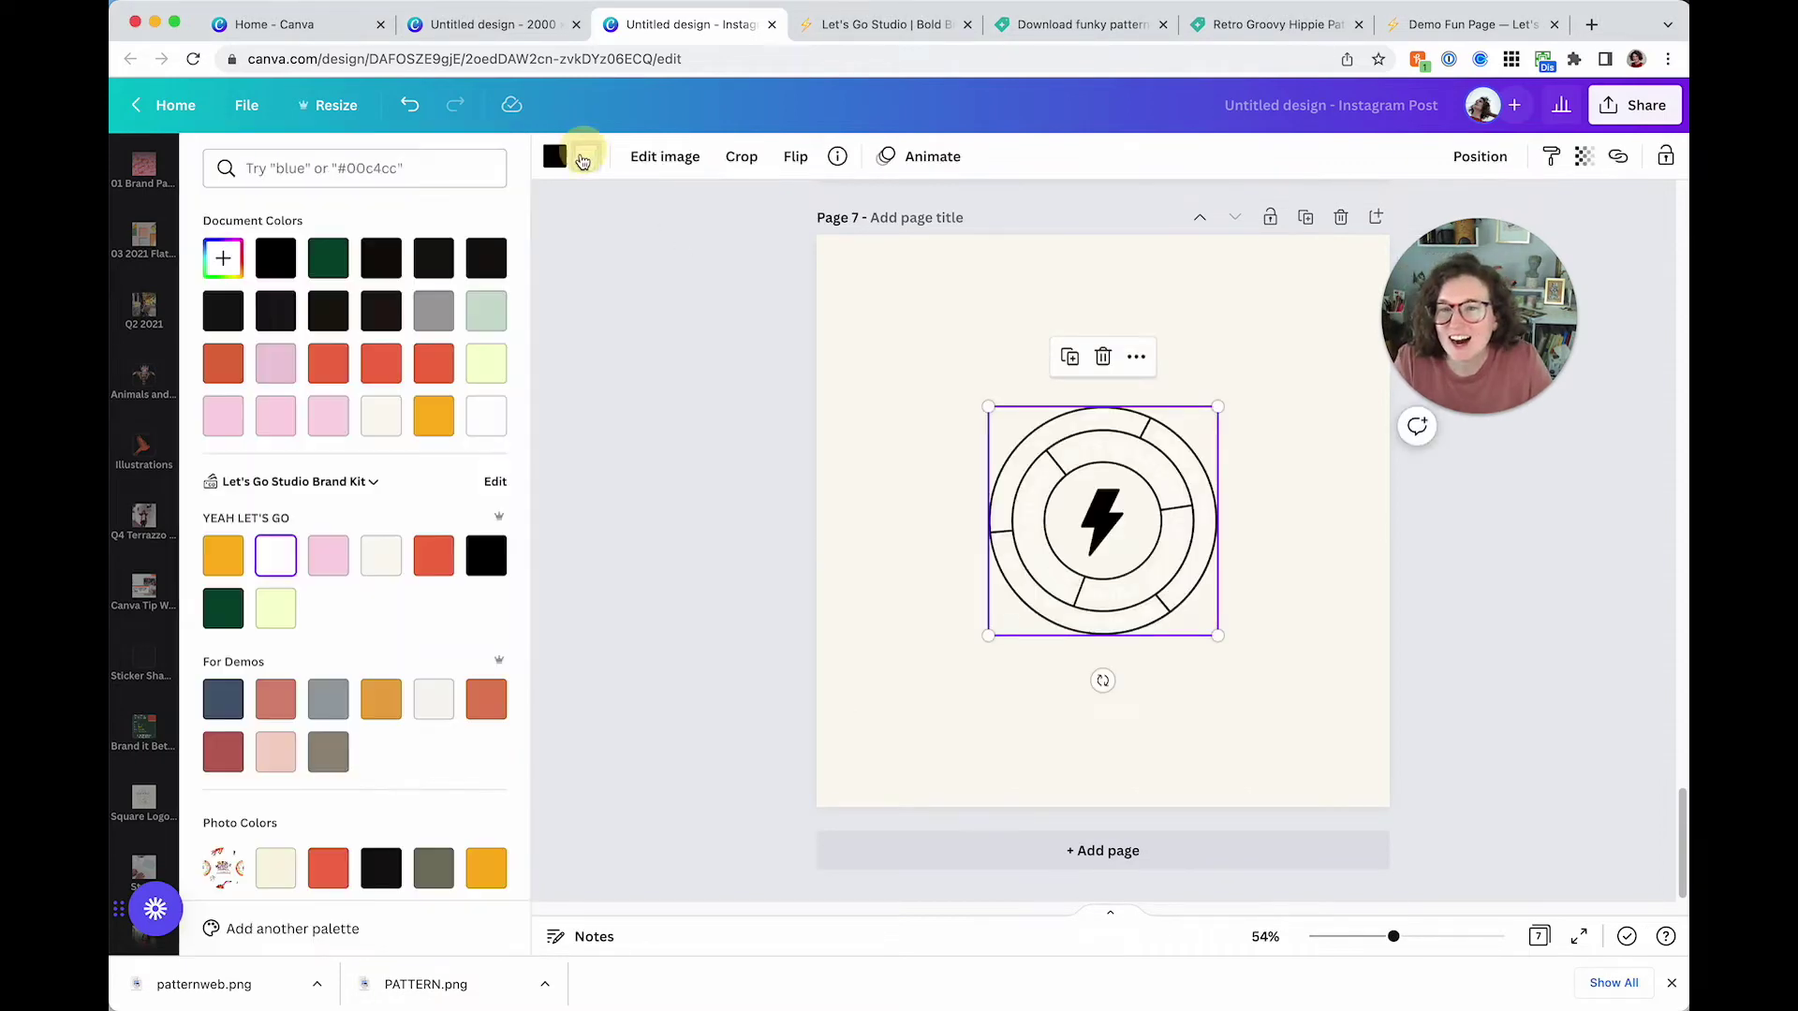
pyautogui.click(222, 310)
pyautogui.moveTo(1217, 636); pyautogui.dragTo(911, 410)
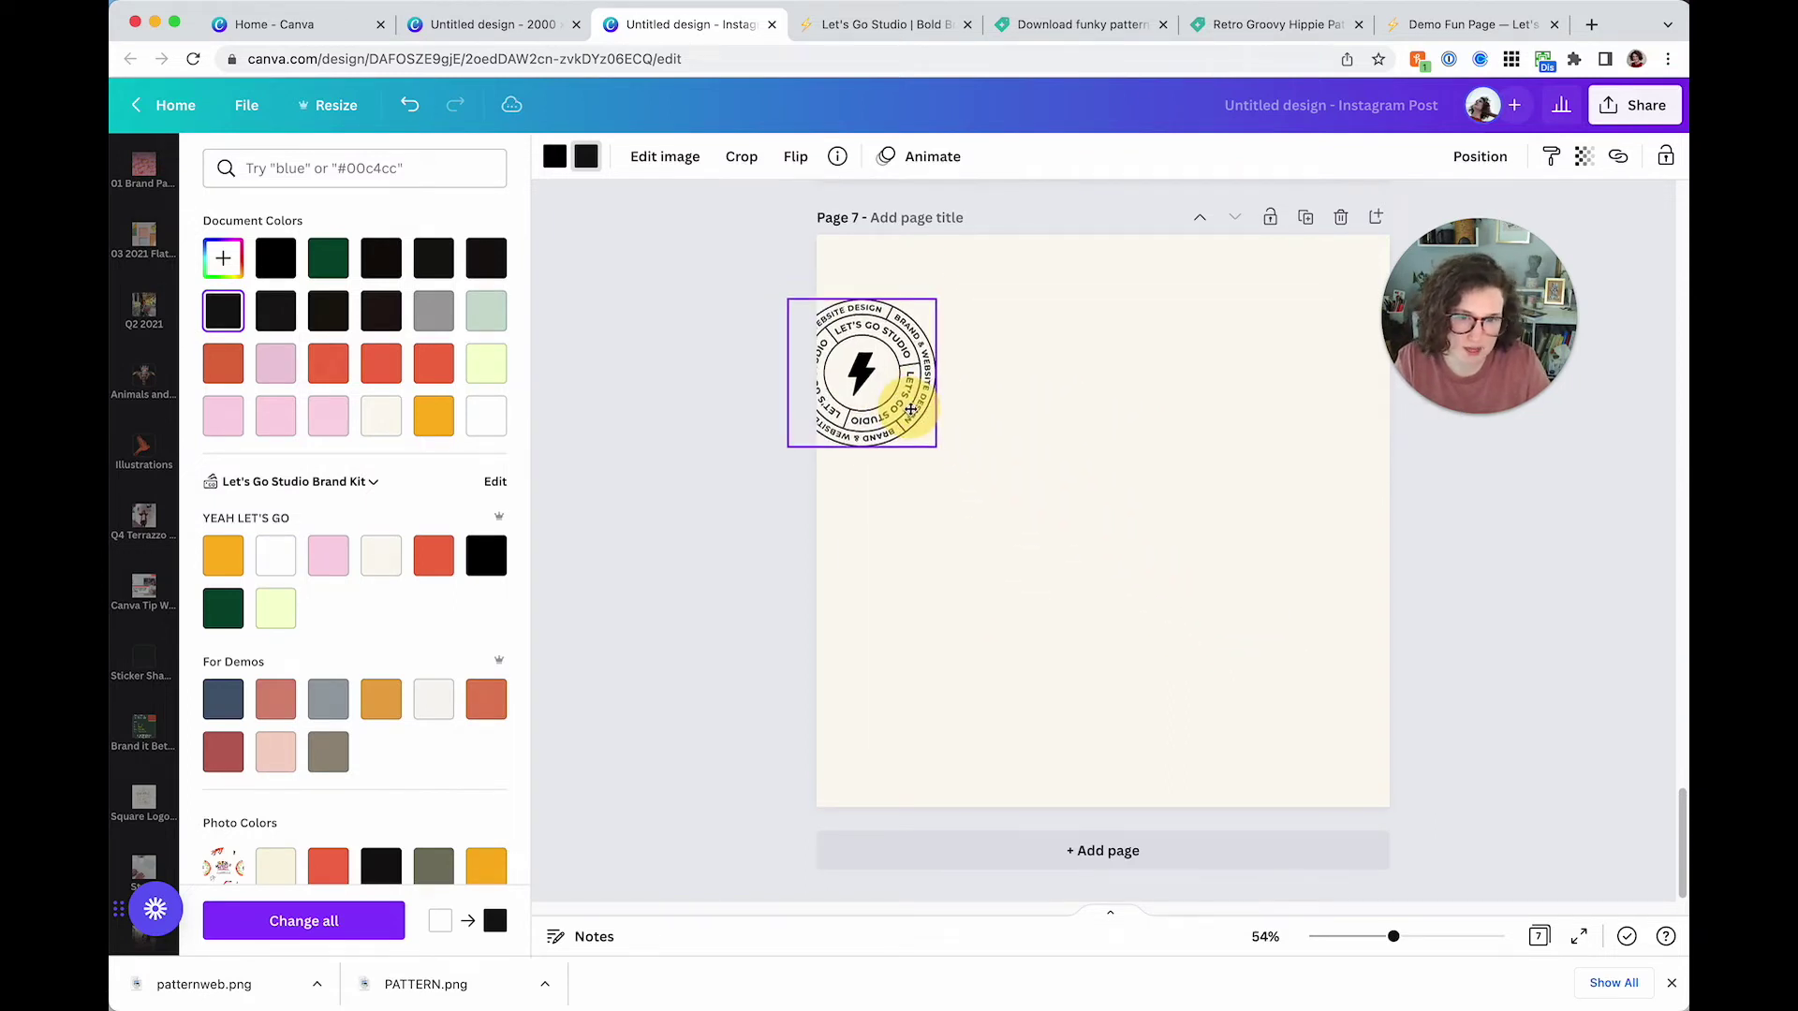
# Search the element graphics for "elegant black and white"
pyautogui.scroll(5, 144, 281)
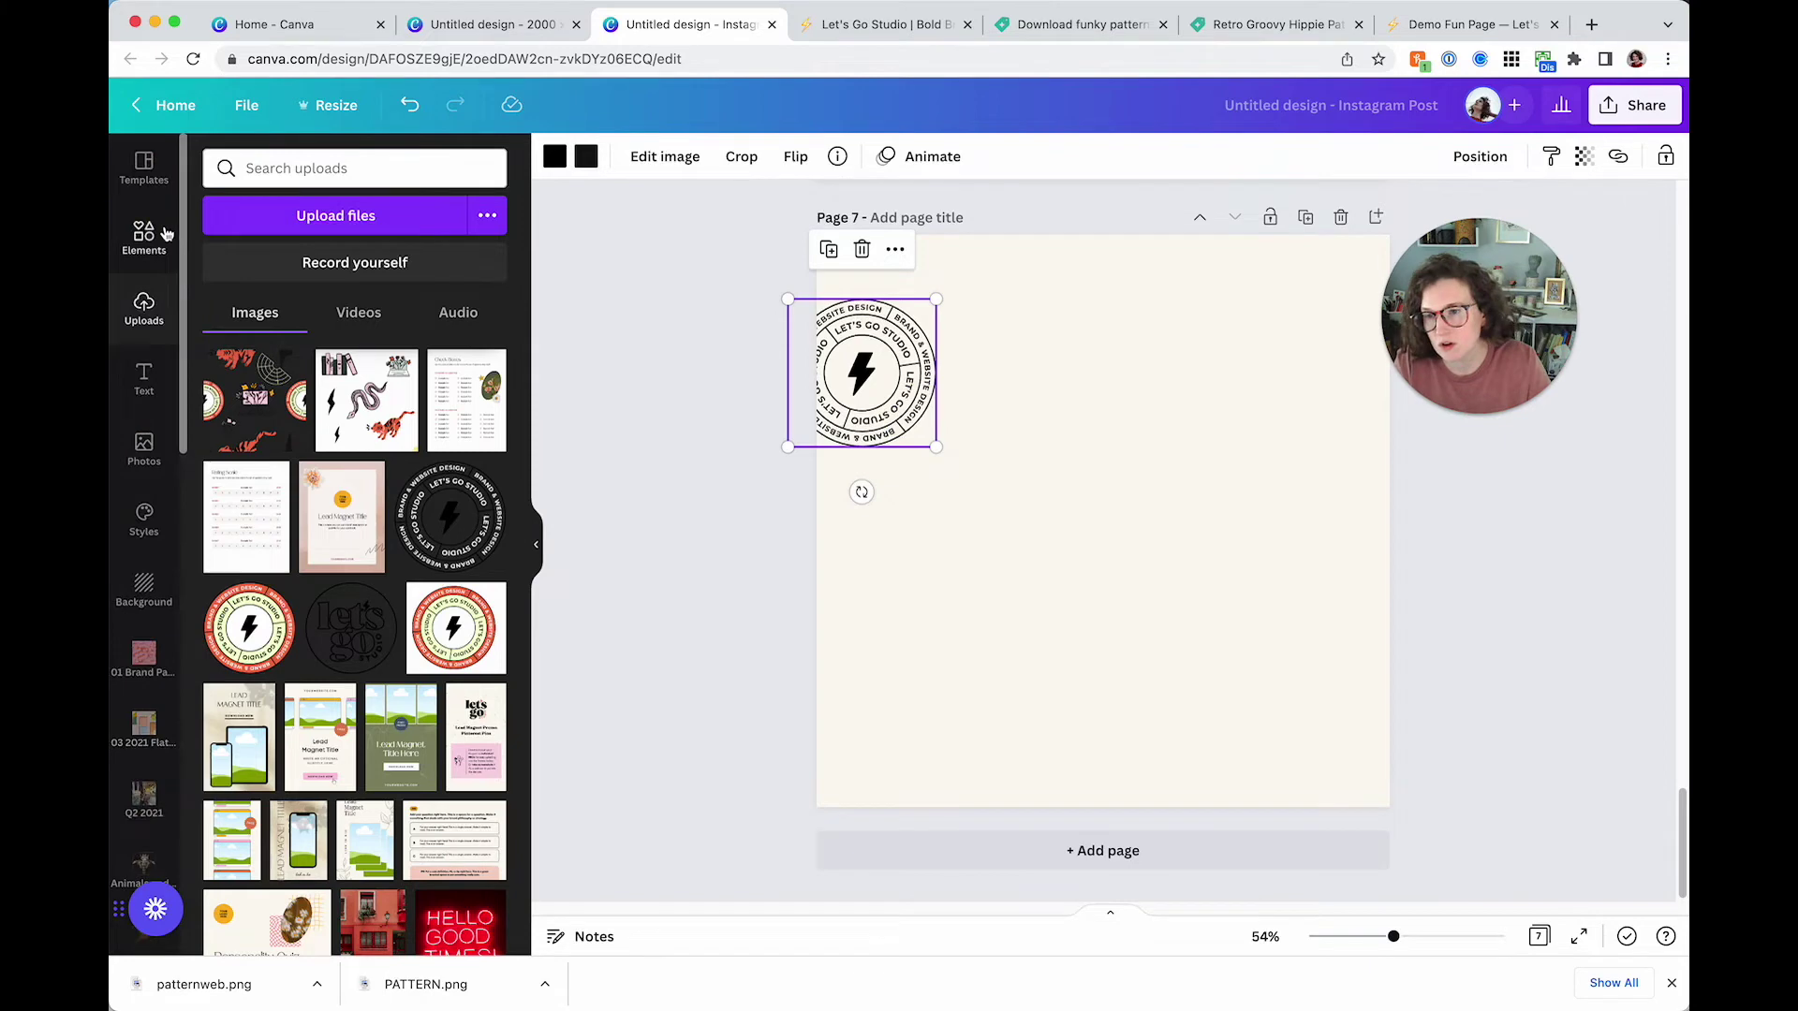
pyautogui.click(144, 234)
pyautogui.click(272, 168)
pyautogui.tripleClick(273, 167)
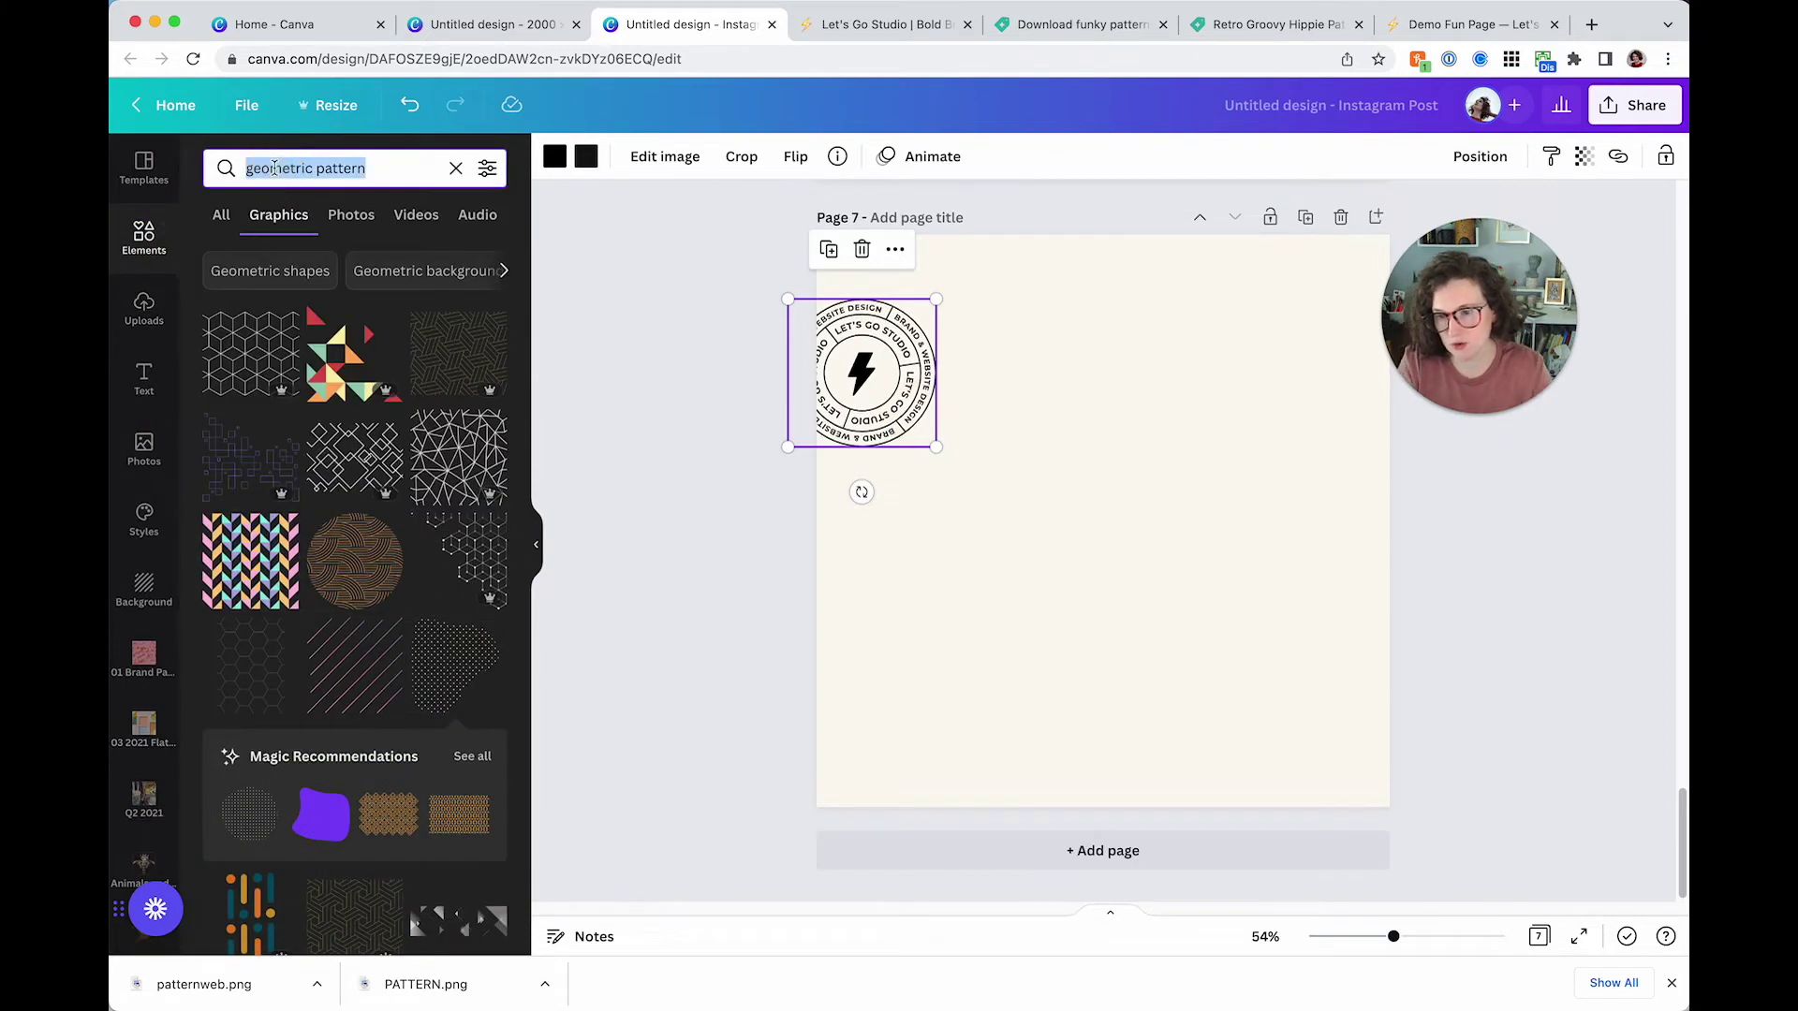
pyautogui.write('elegant ')
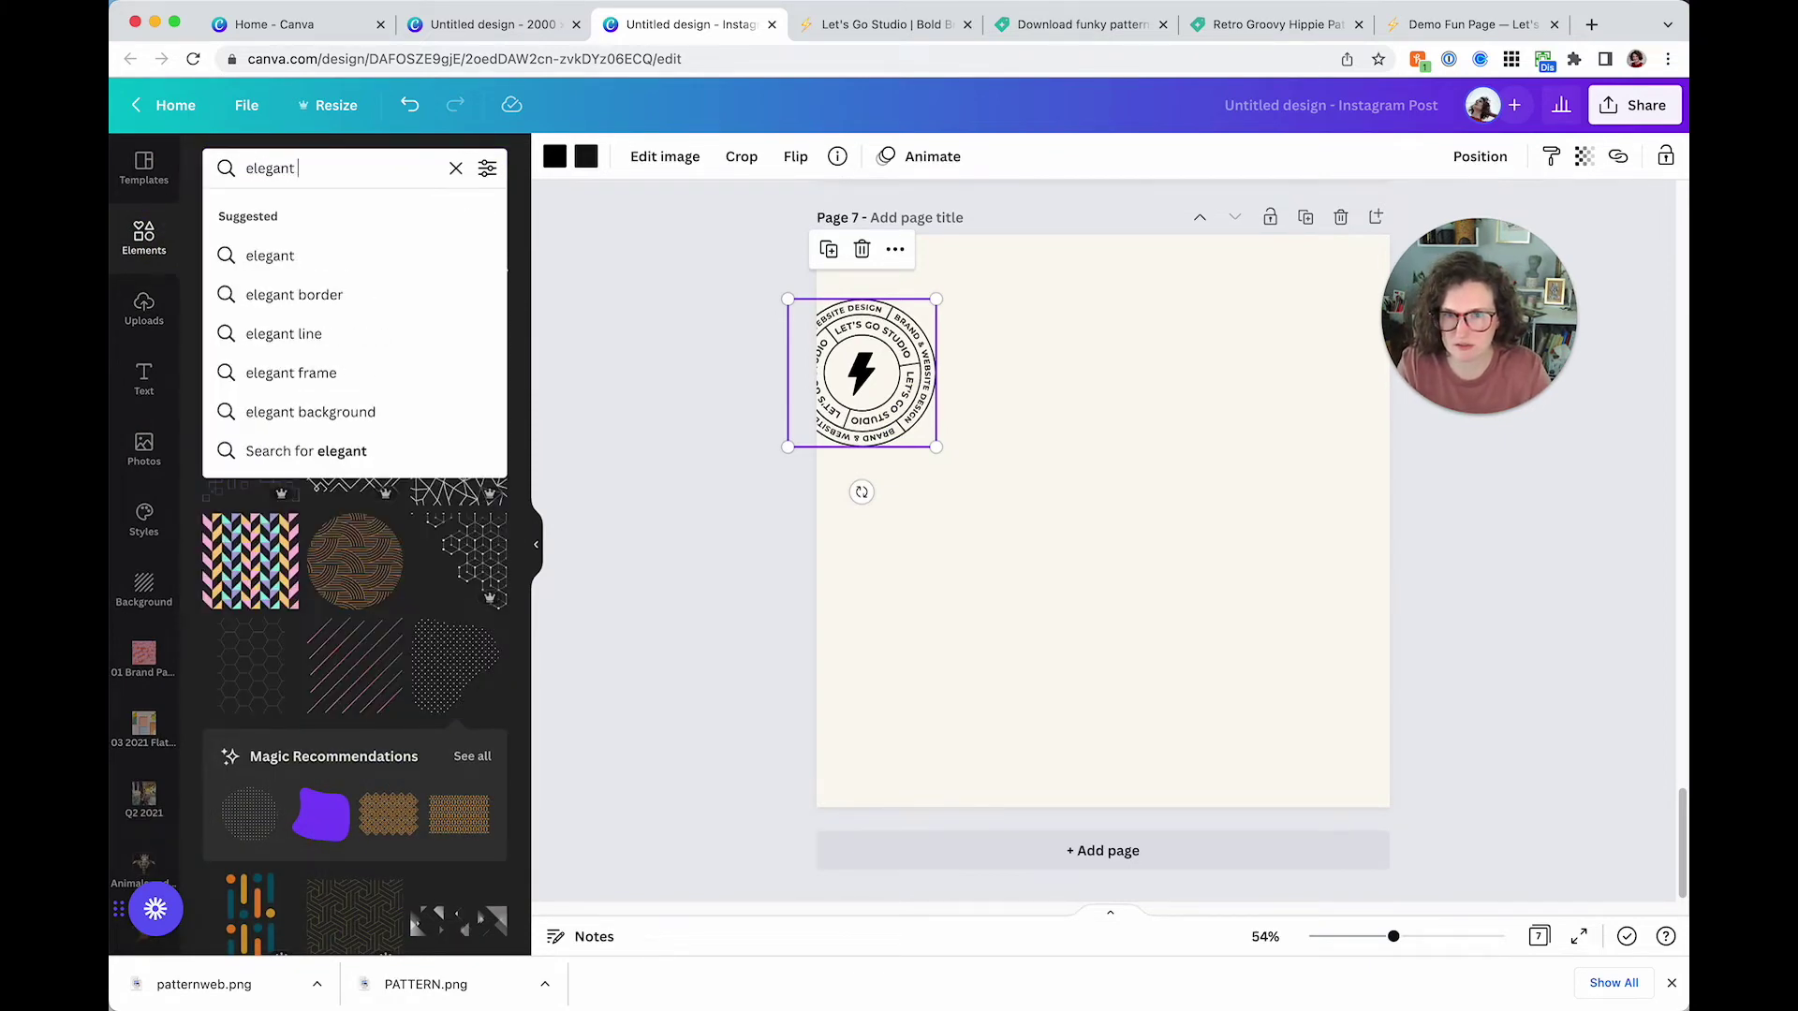
pyautogui.write('black and white')
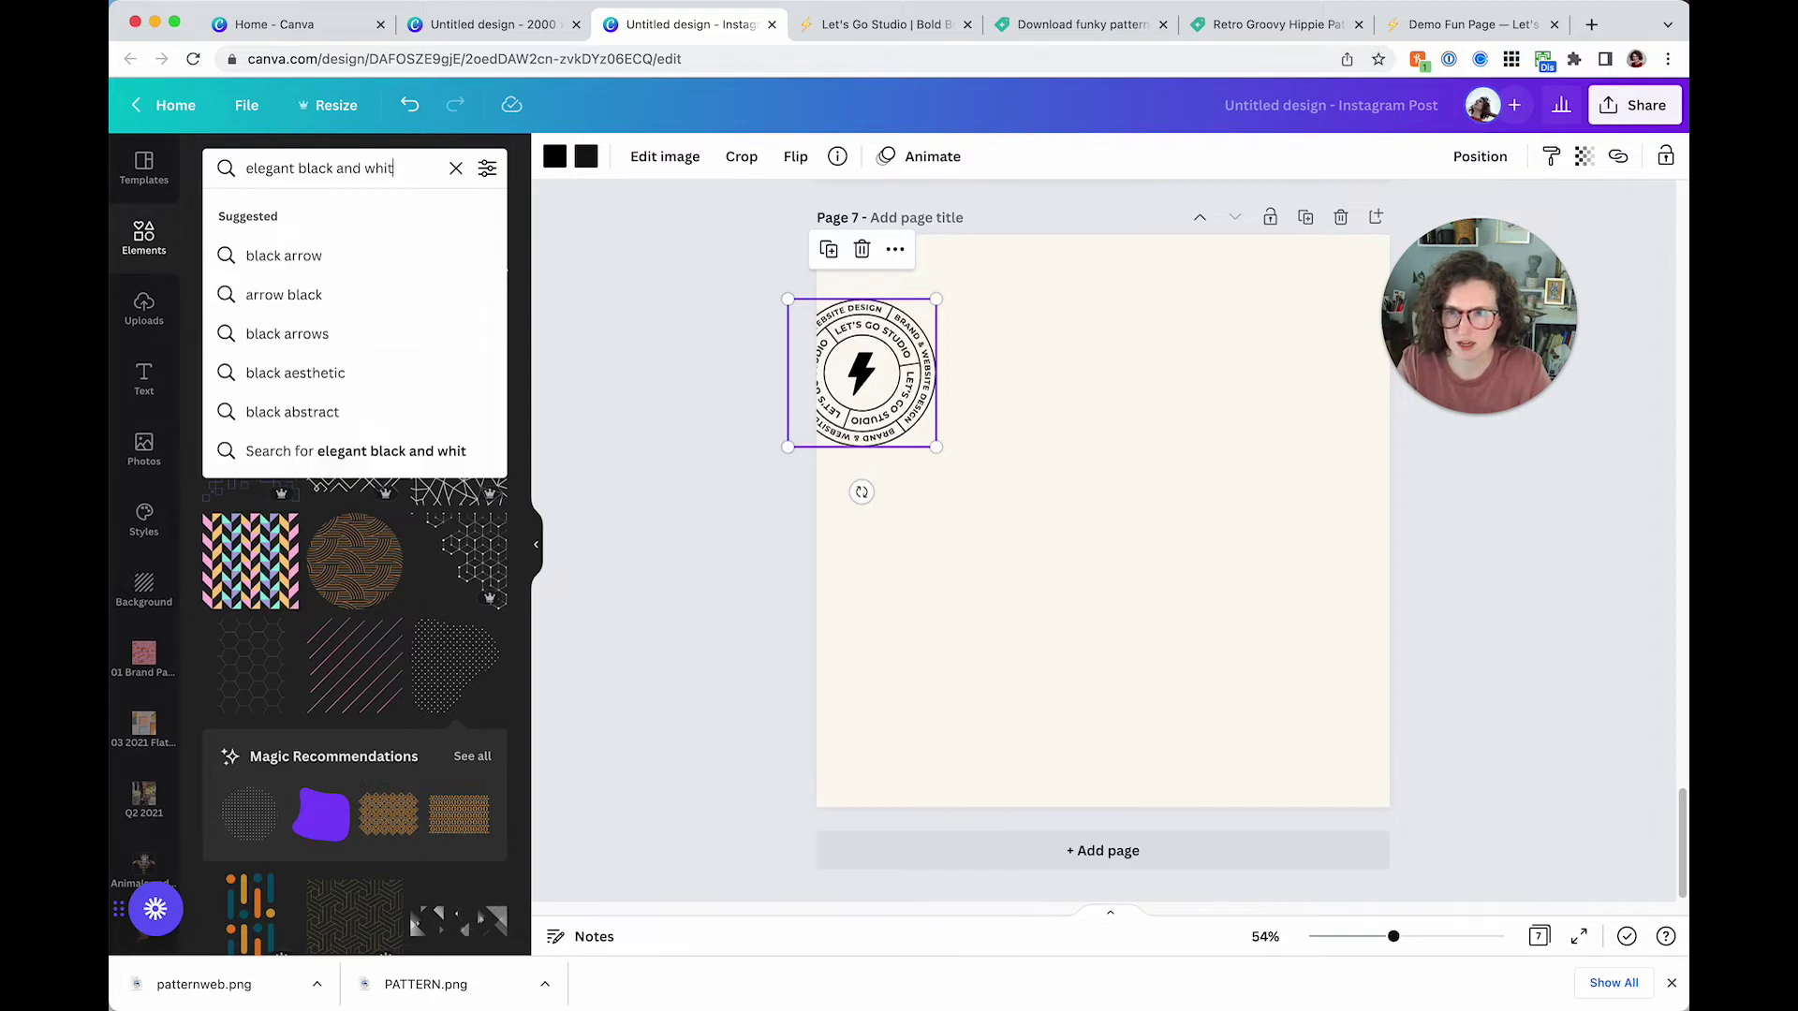
pyautogui.press('Return')
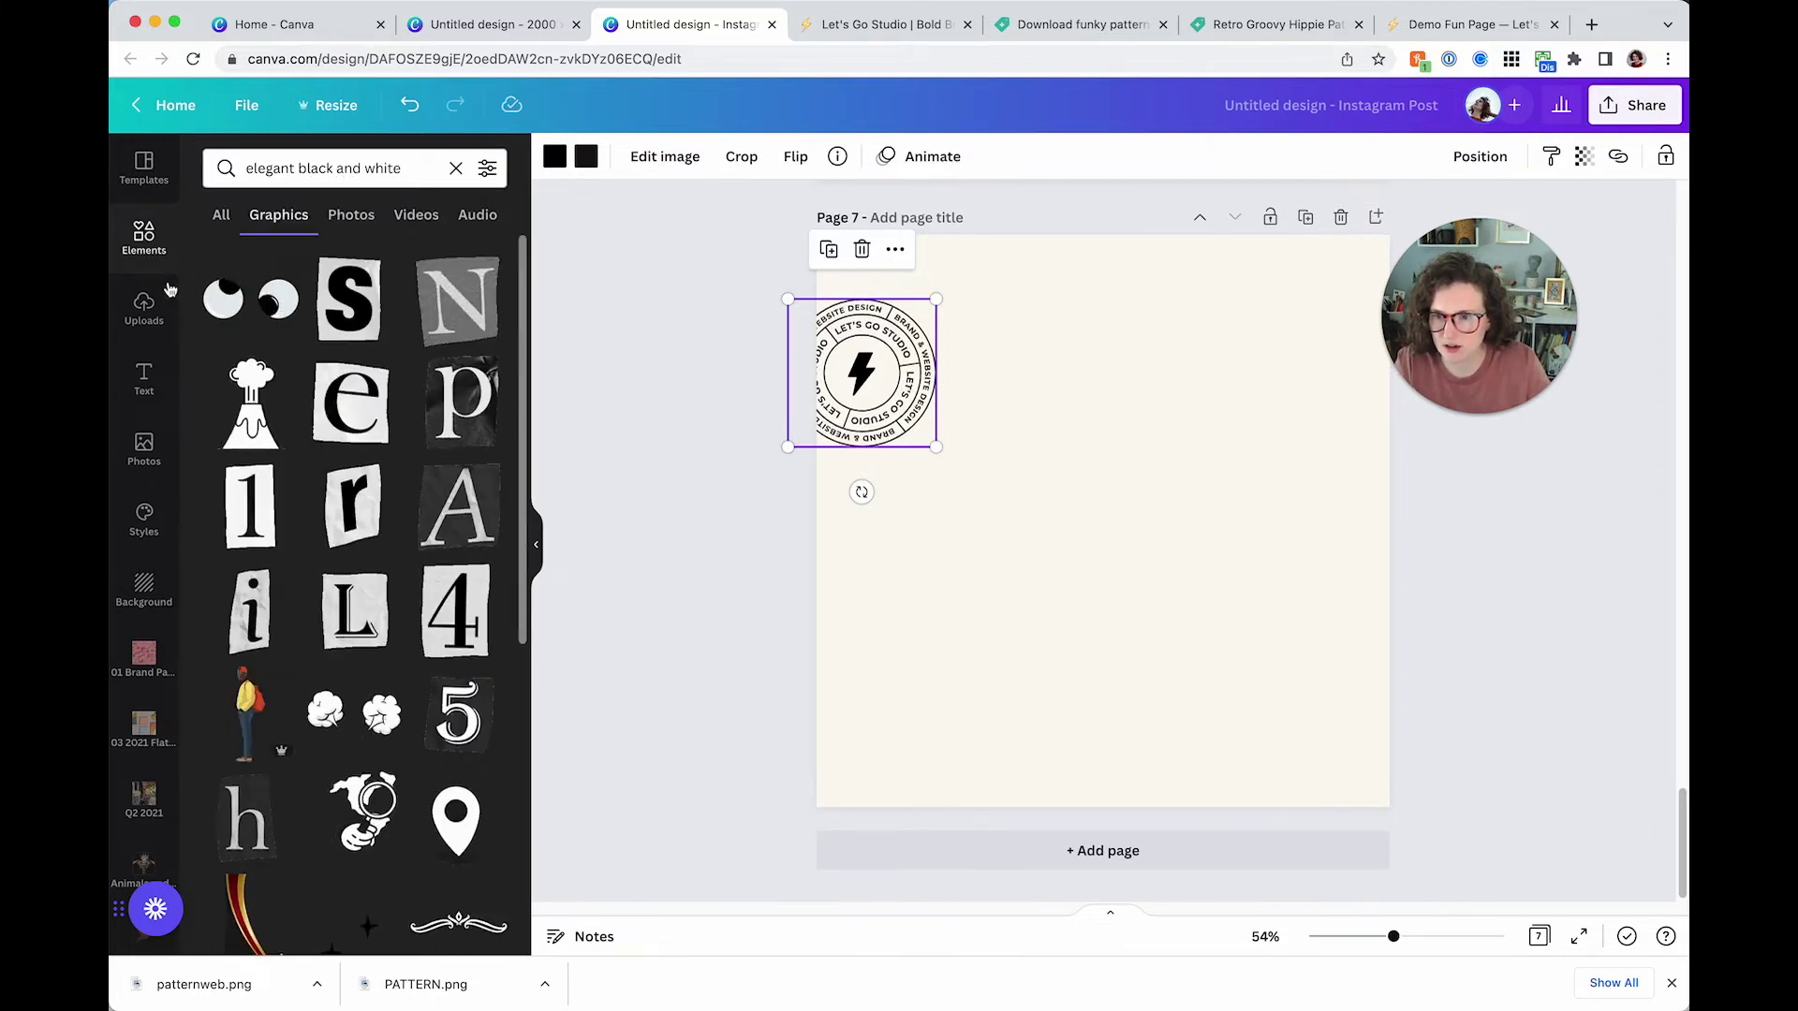
# Browse the element collections, including the Environmental Shadow one, and delete the round badge from page 7
pyautogui.click(149, 245)
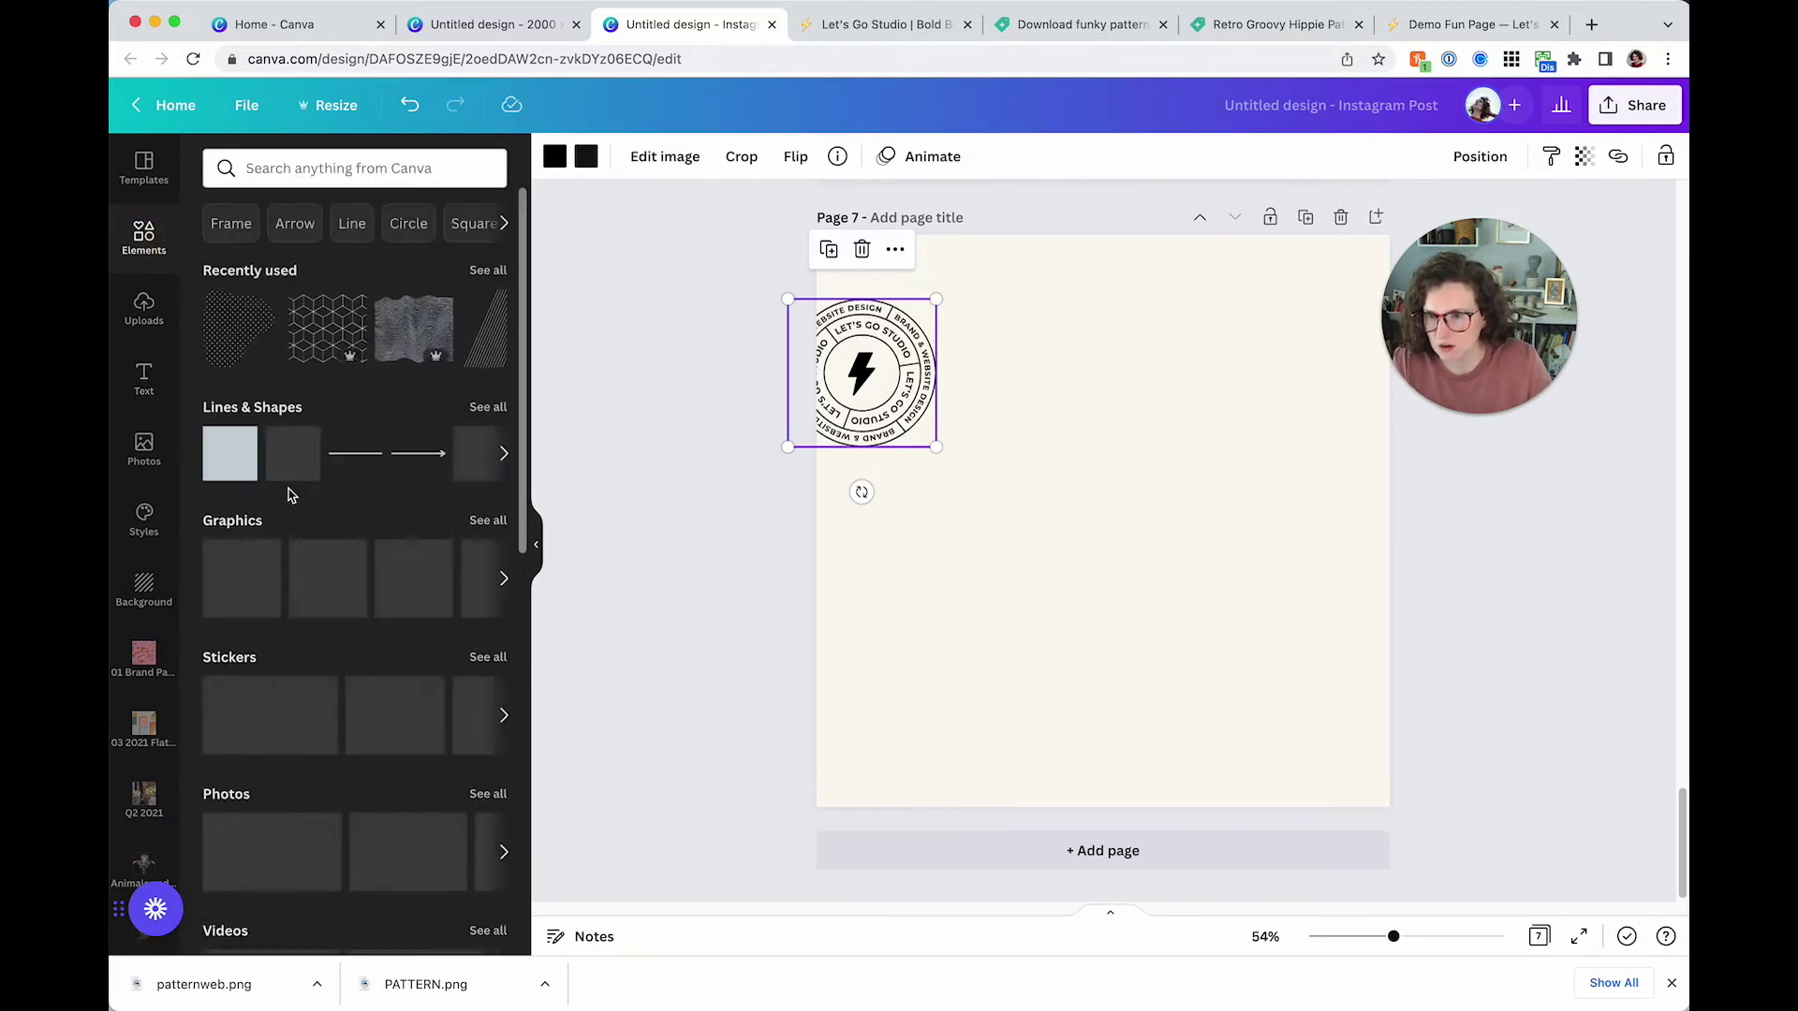
pyautogui.scroll(-3, 288, 493)
pyautogui.scroll(-10, 290, 496)
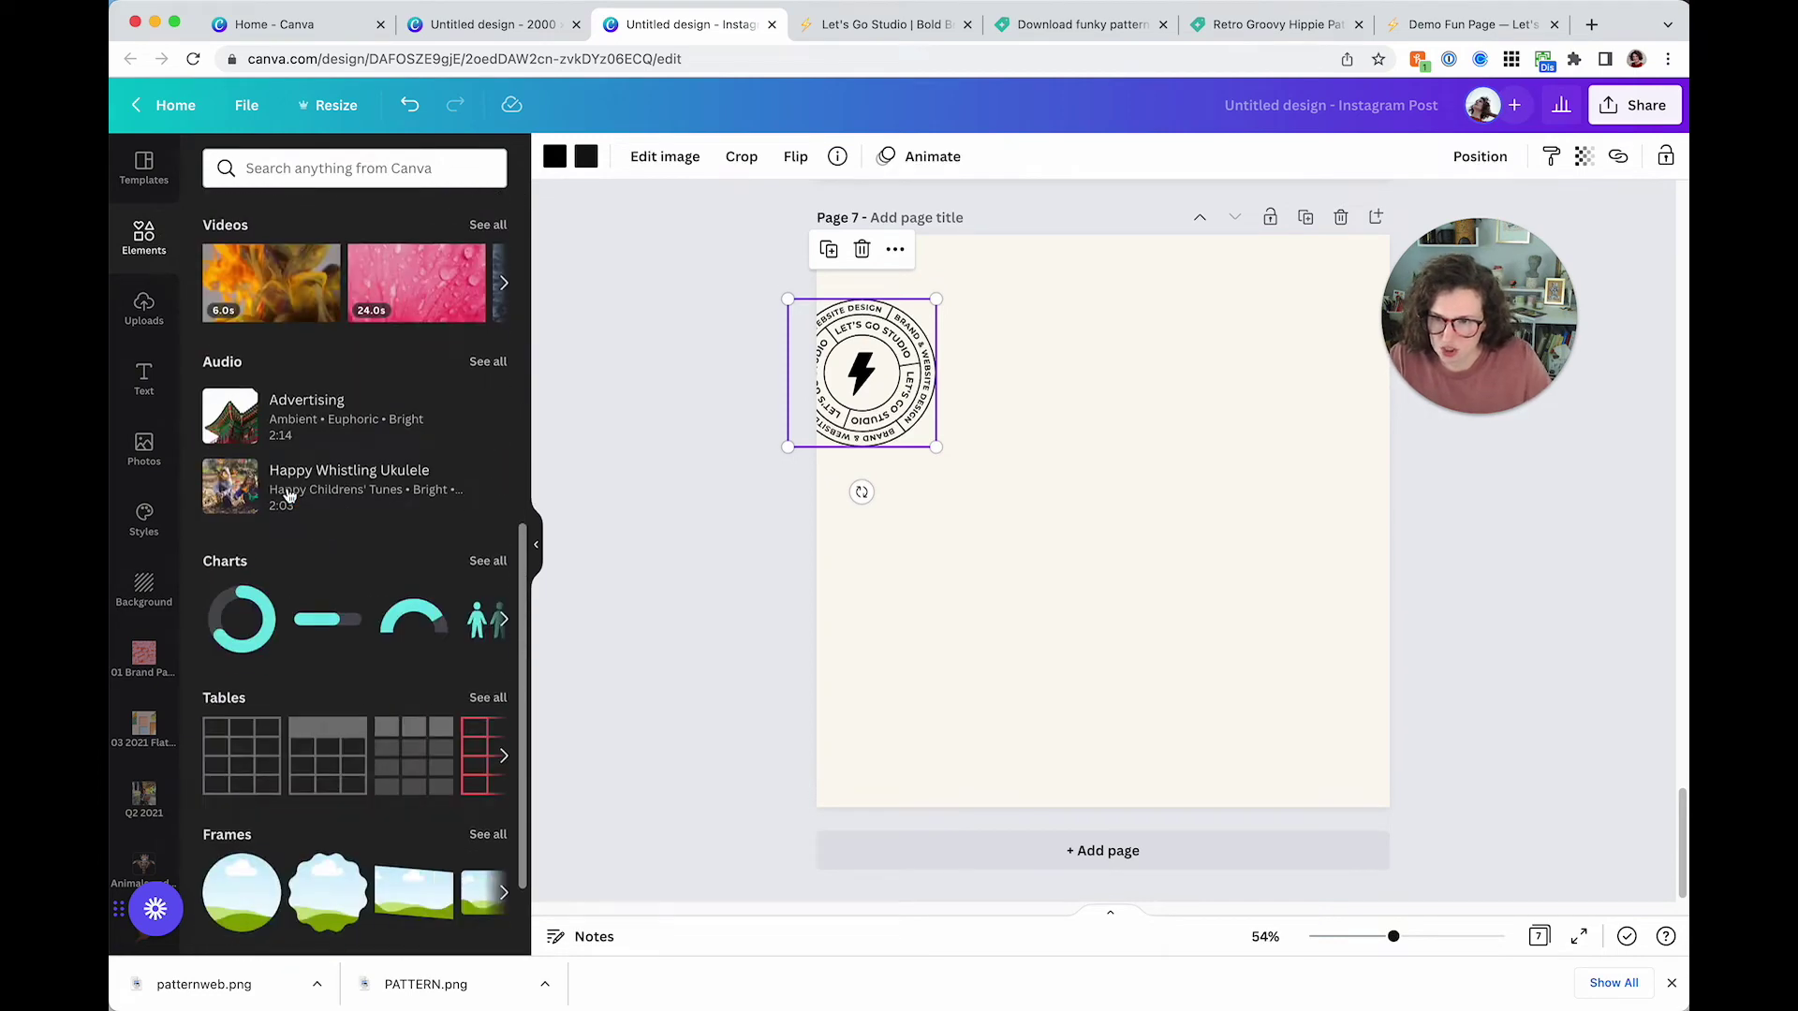
pyautogui.scroll(-10, 292, 496)
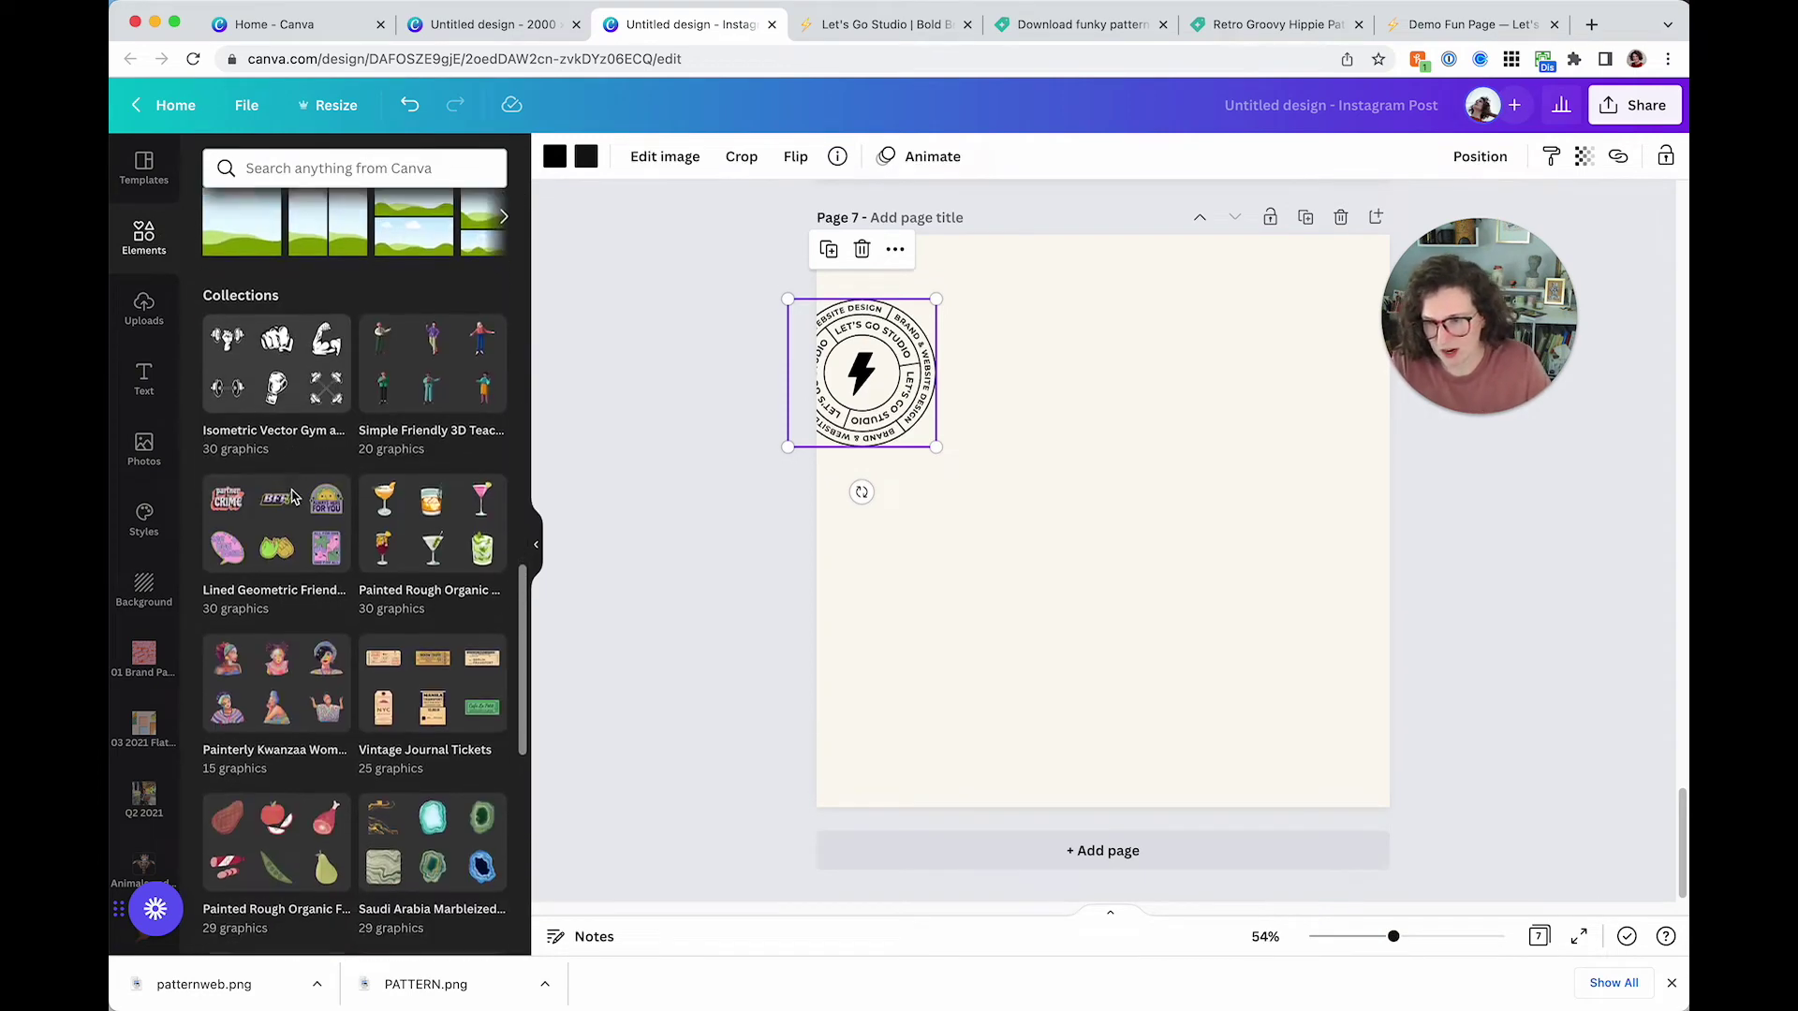
pyautogui.scroll(-4, 308, 486)
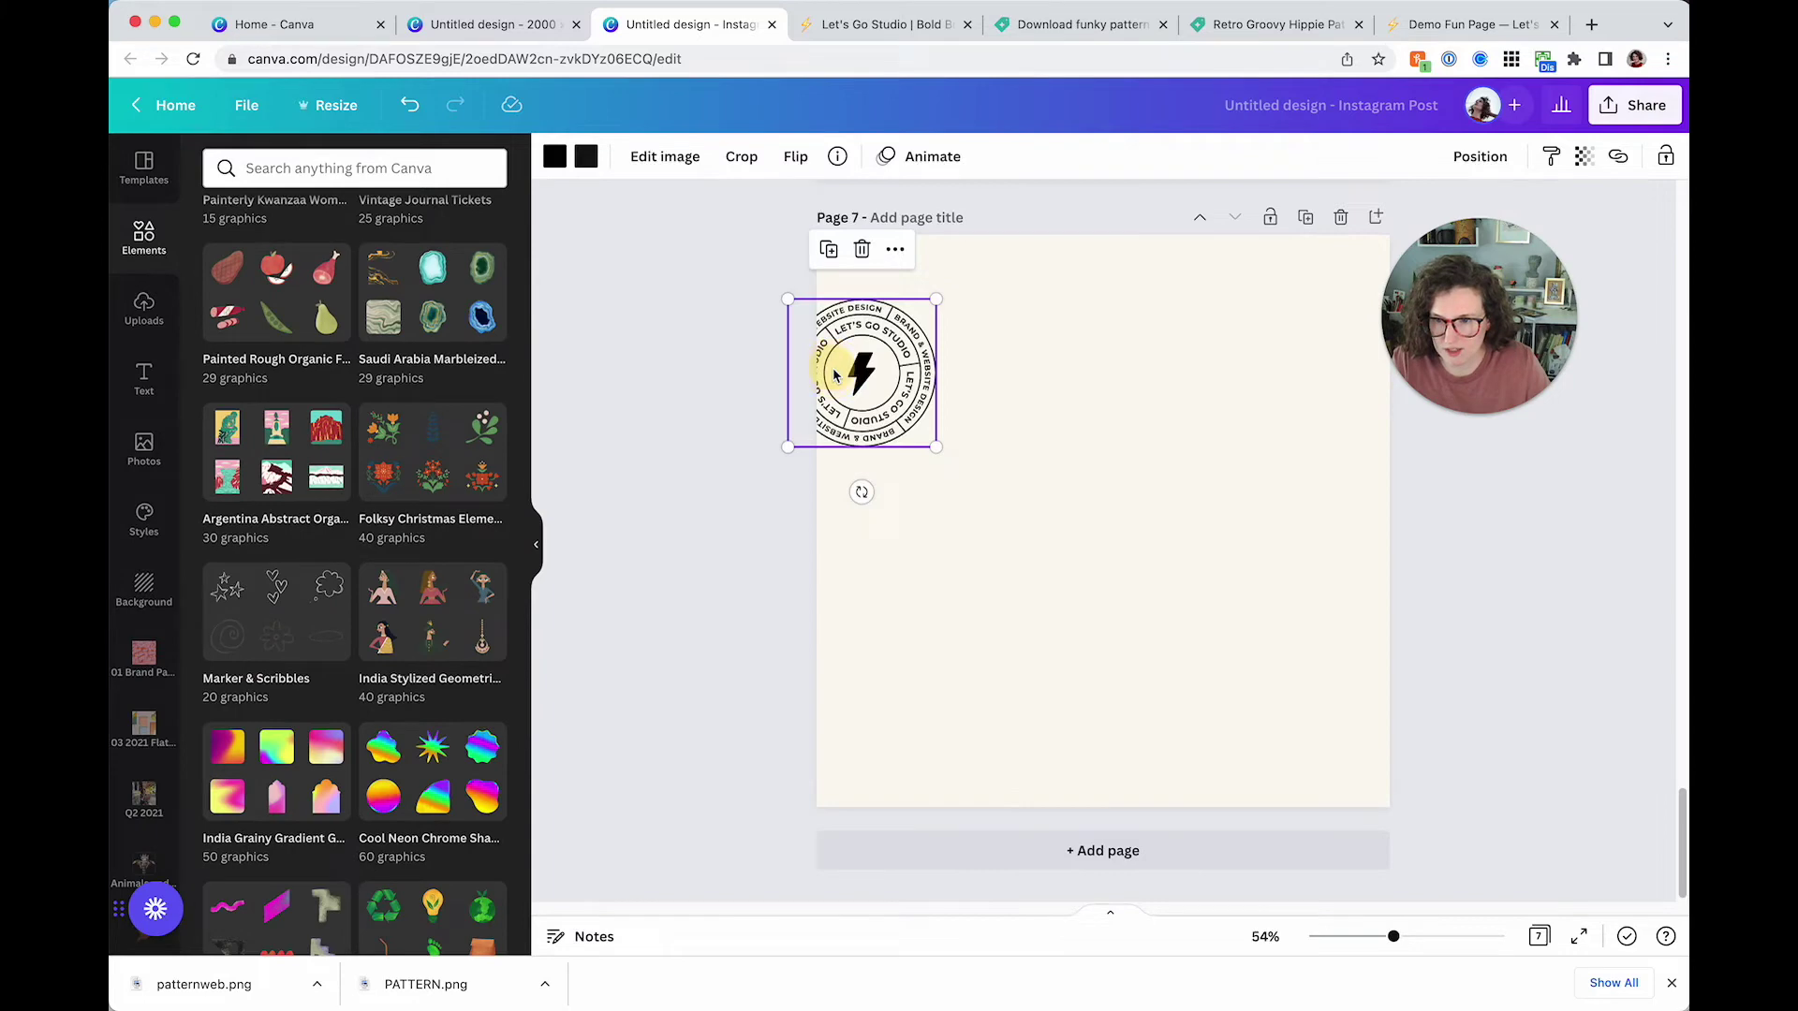
pyautogui.press('Delete')
pyautogui.scroll(-7, 364, 674)
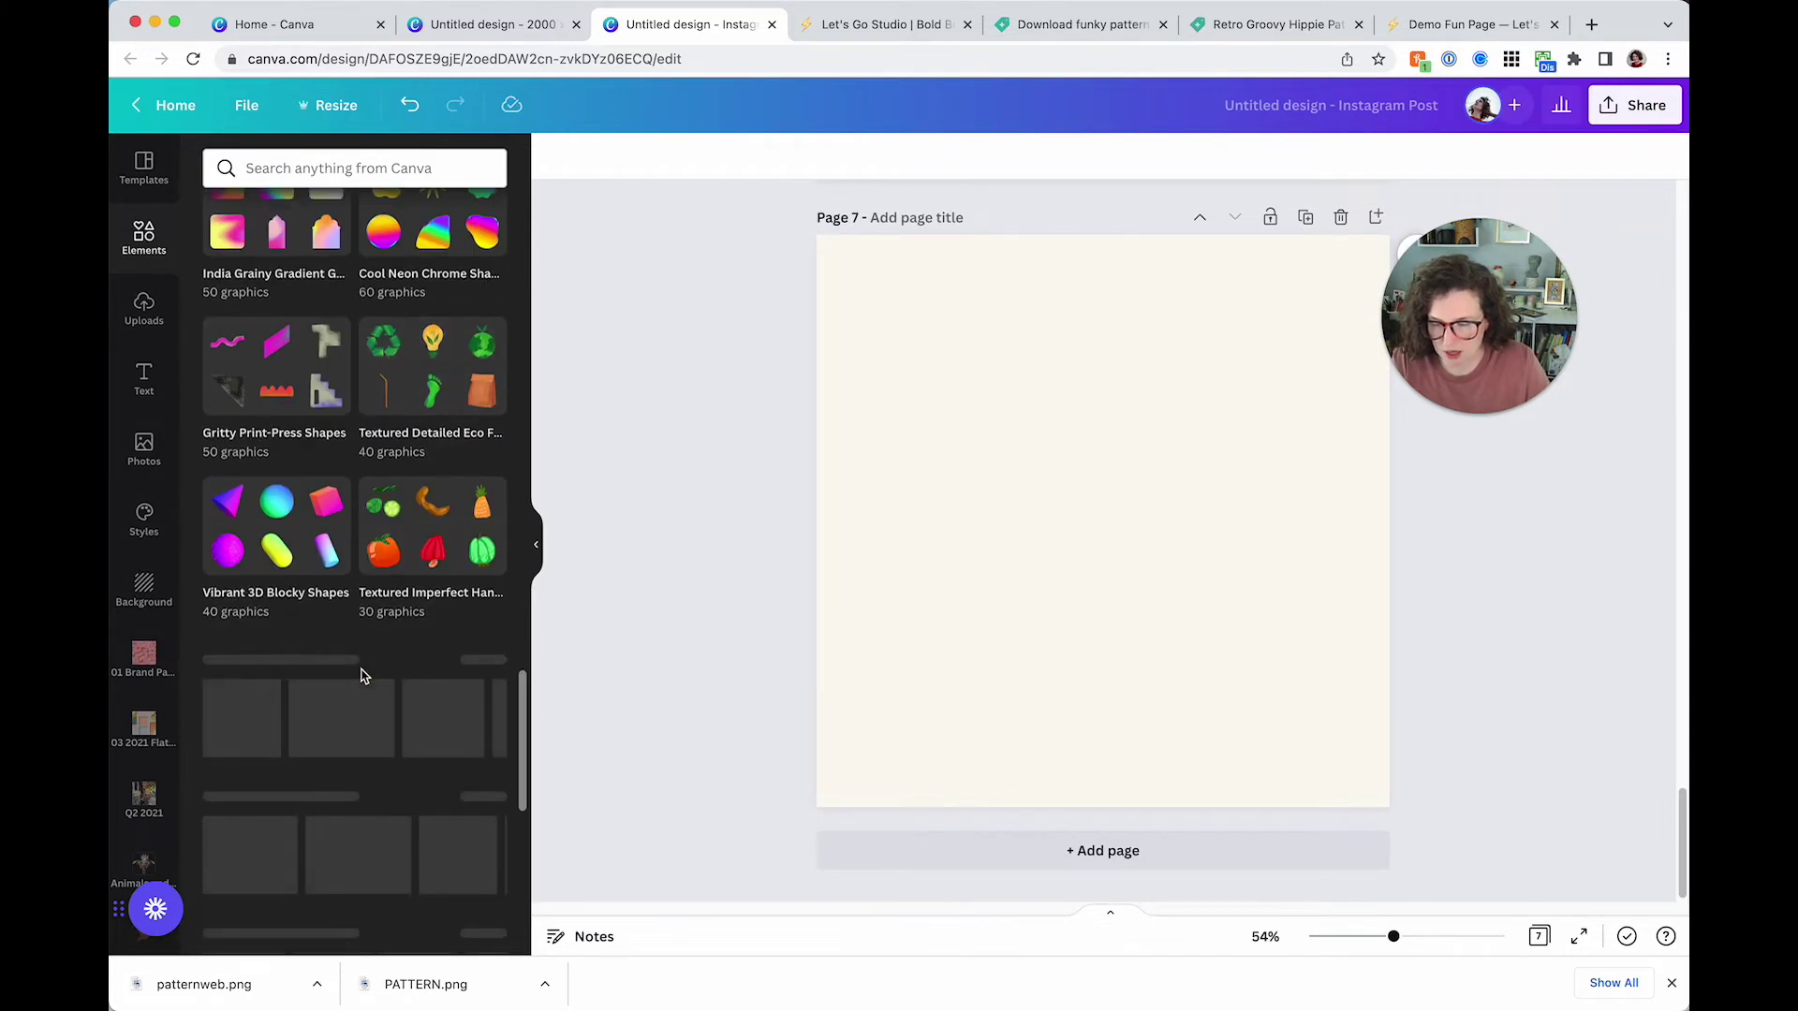
pyautogui.scroll(-5, 365, 673)
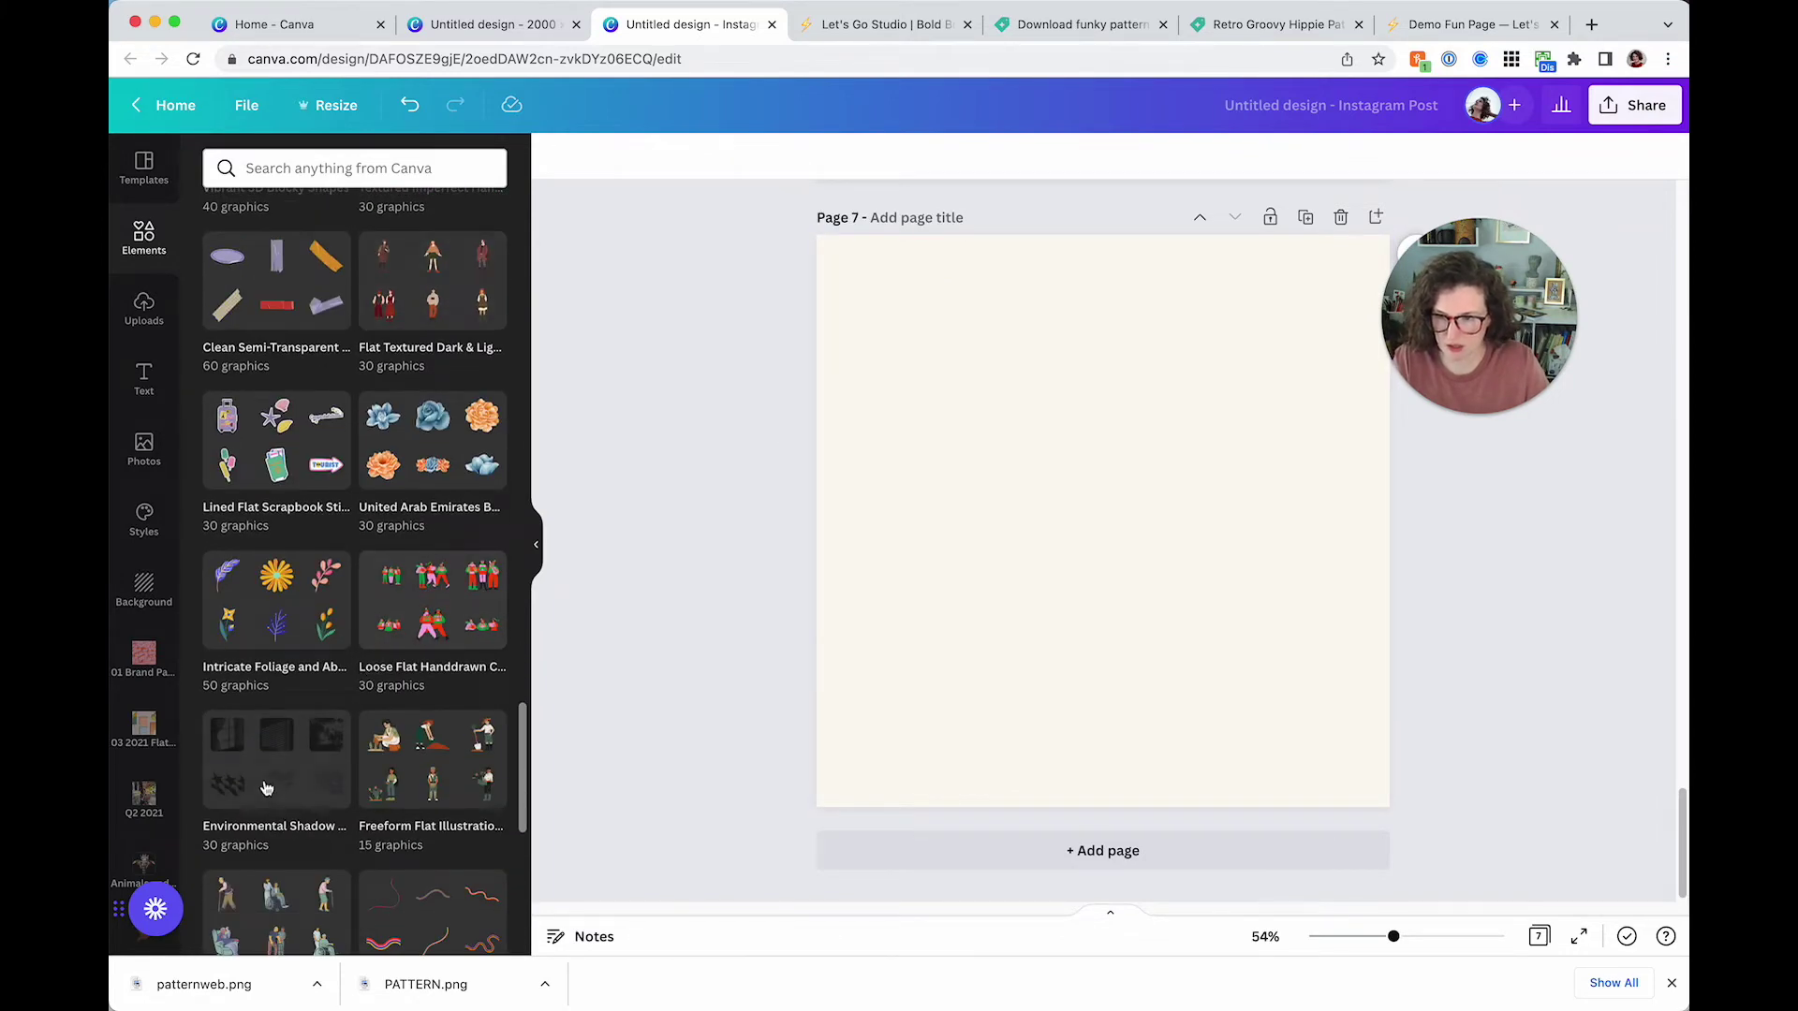
pyautogui.click(266, 788)
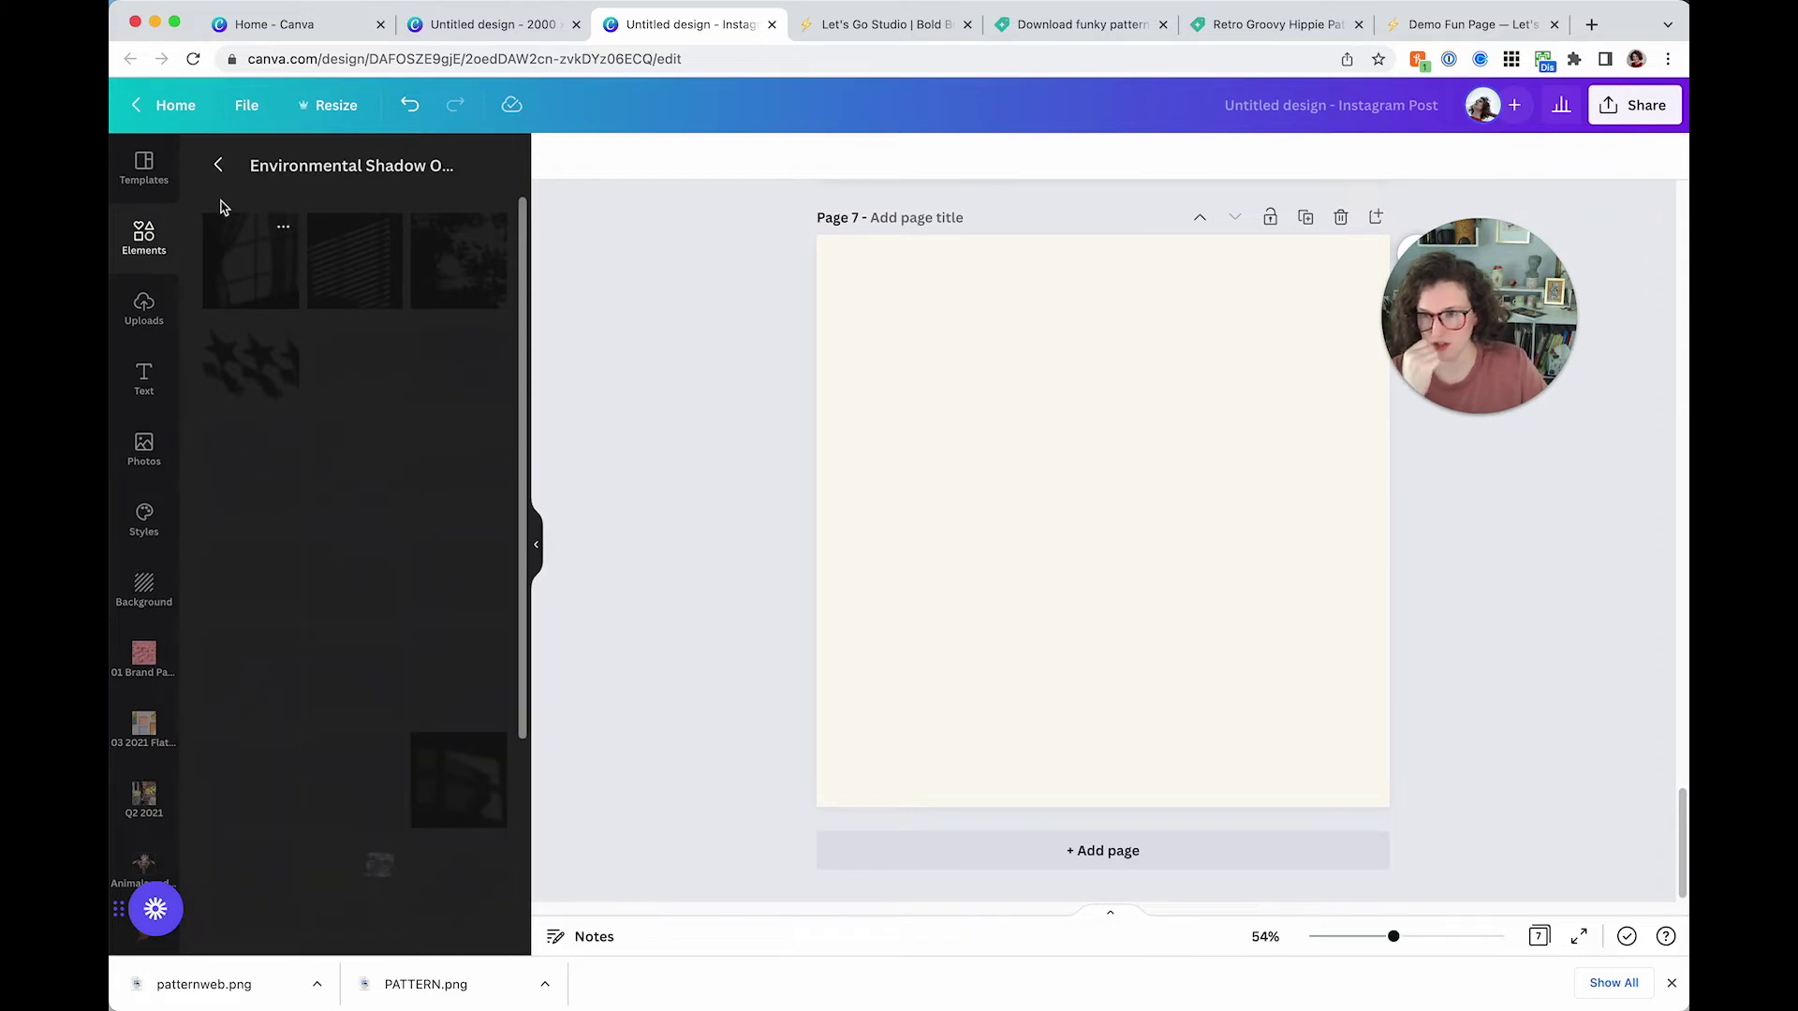
pyautogui.click(219, 168)
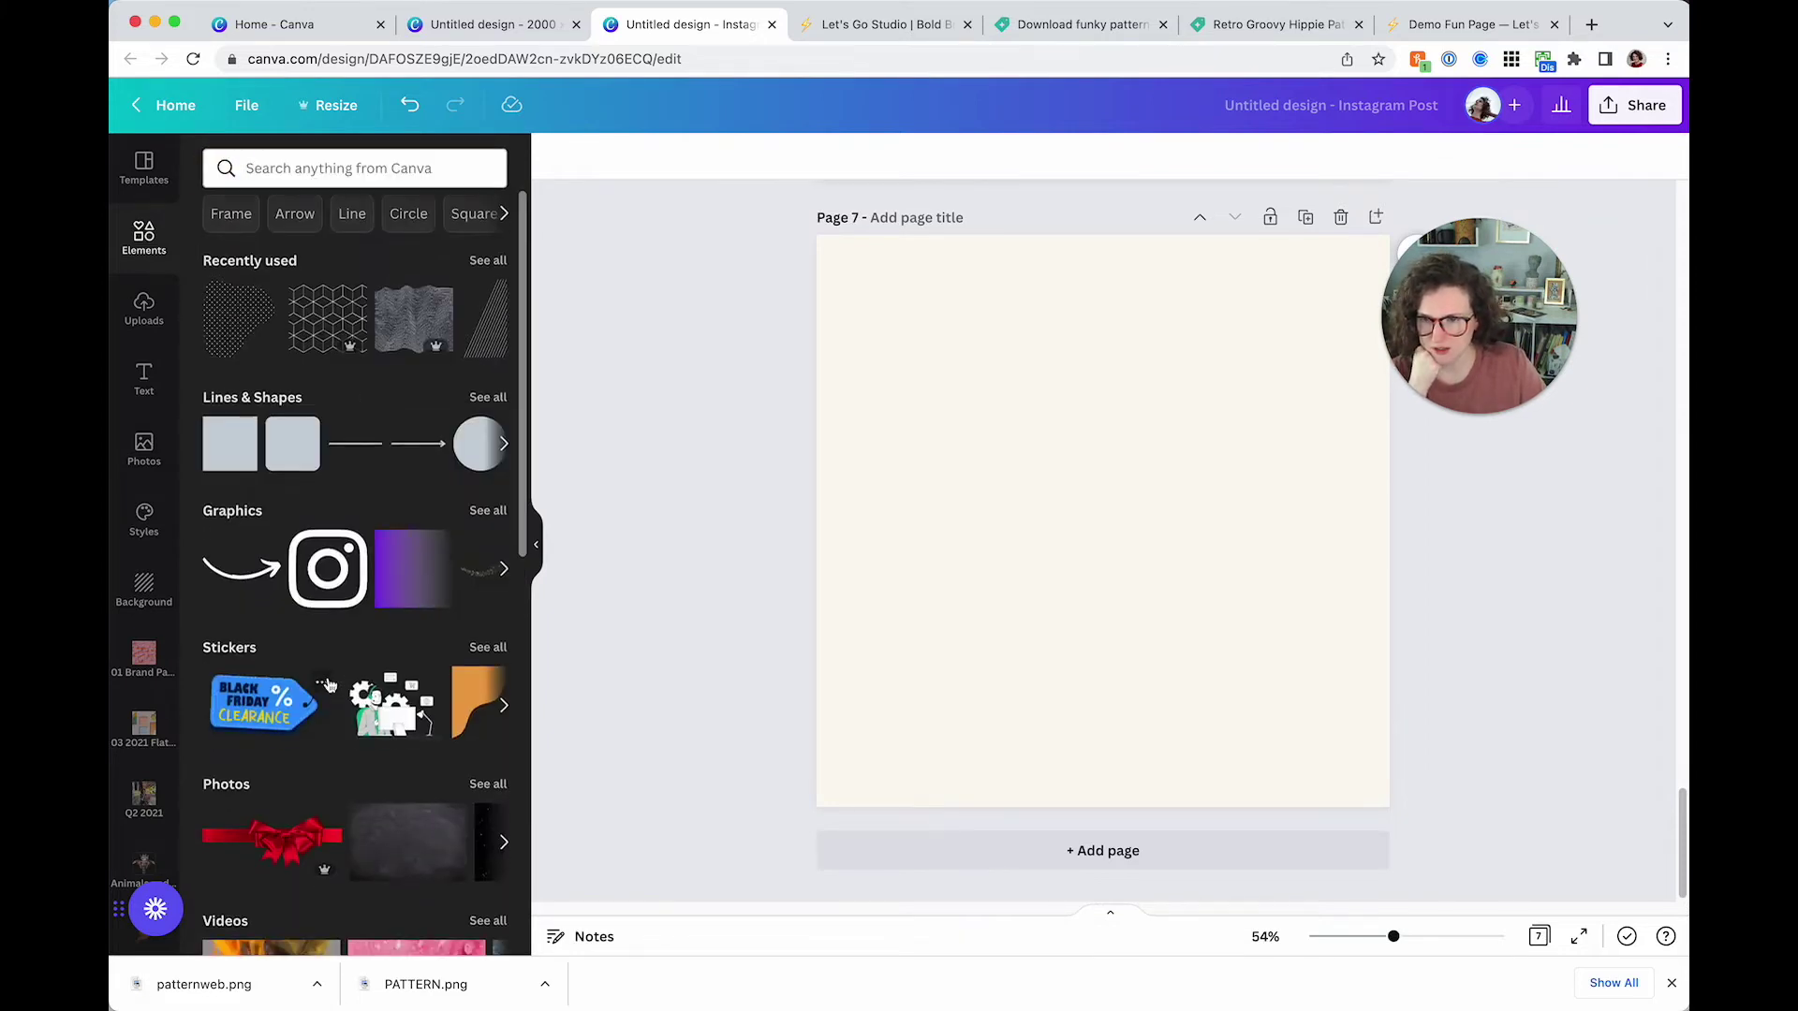
pyautogui.scroll(-1, 323, 646)
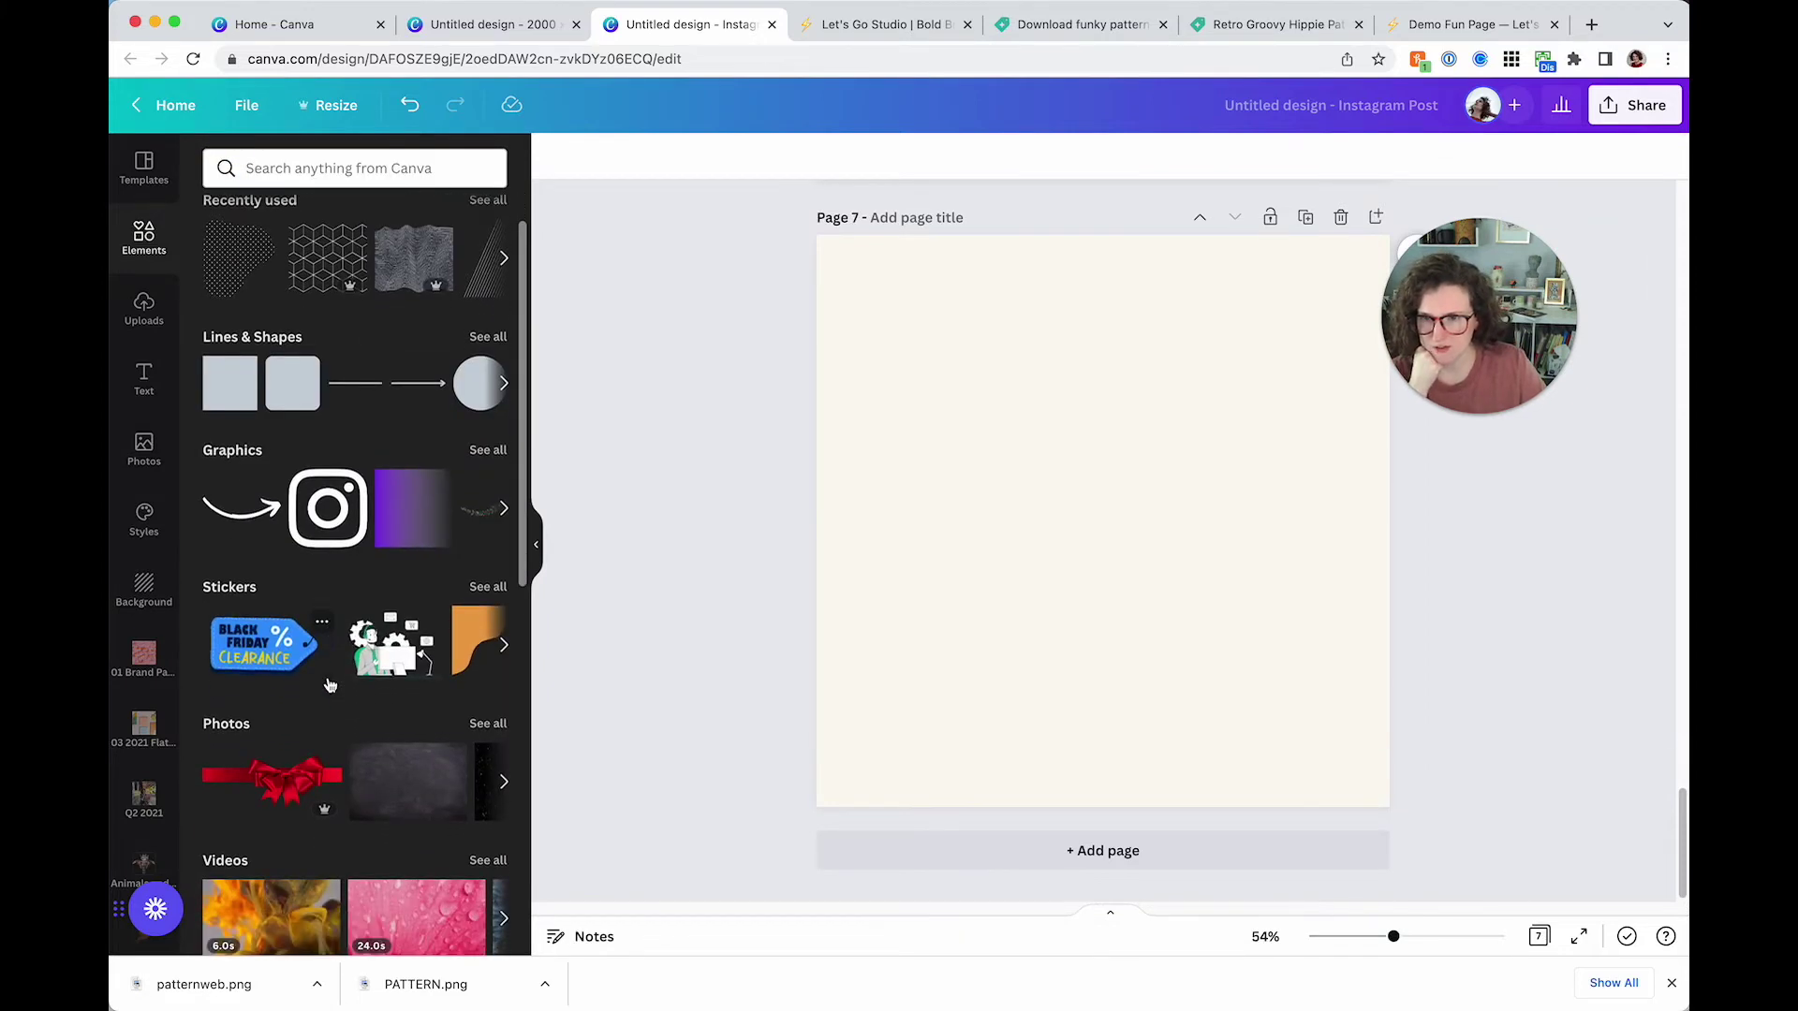
# Add the recently used wavy-line graphic to page 7, enlarge it and make a duplicate to sit beside it
pyautogui.click(409, 290)
pyautogui.moveTo(987, 618); pyautogui.dragTo(514, 742)
pyautogui.moveTo(920, 675)
pyautogui.mouseDown()
pyautogui.moveTo(1035, 509)
pyautogui.moveTo(1046, 546)
pyautogui.mouseUp()
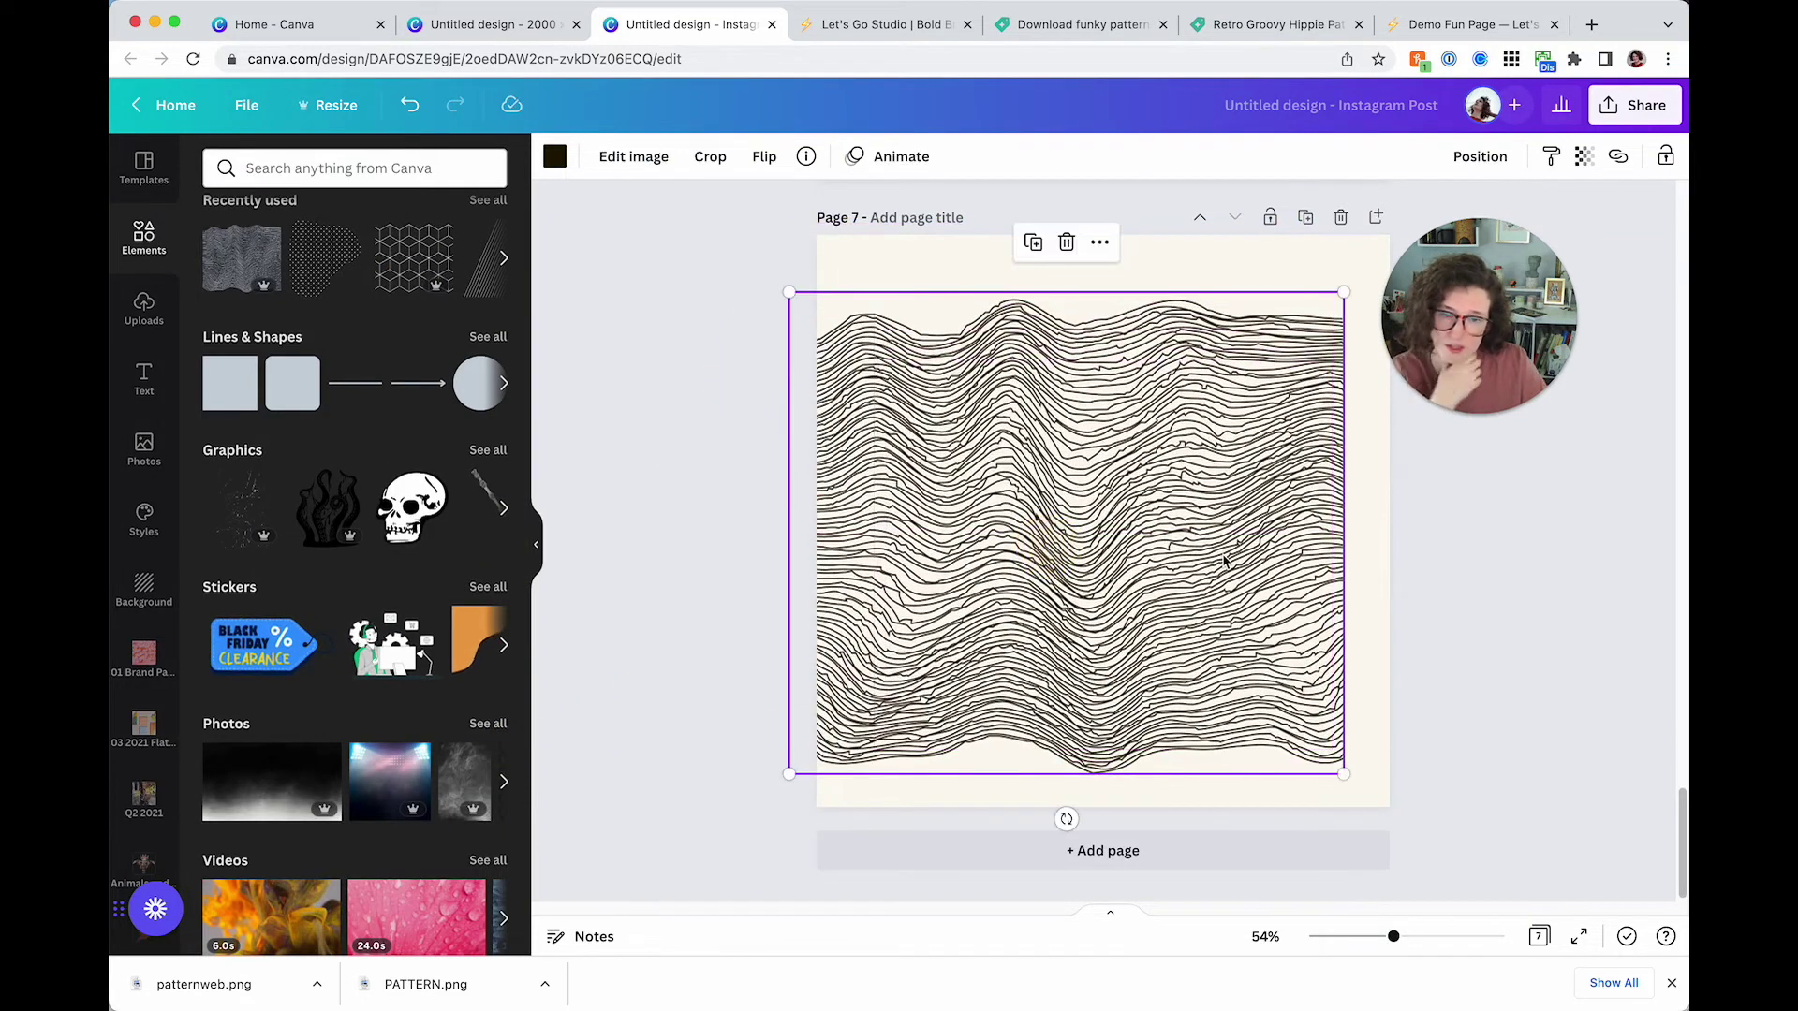
pyautogui.moveTo(1229, 558)
pyautogui.mouseDown()
pyautogui.moveTo(884, 550)
pyautogui.moveTo(1513, 527)
pyautogui.moveTo(1477, 526)
pyautogui.mouseUp()
pyautogui.click(1028, 245)
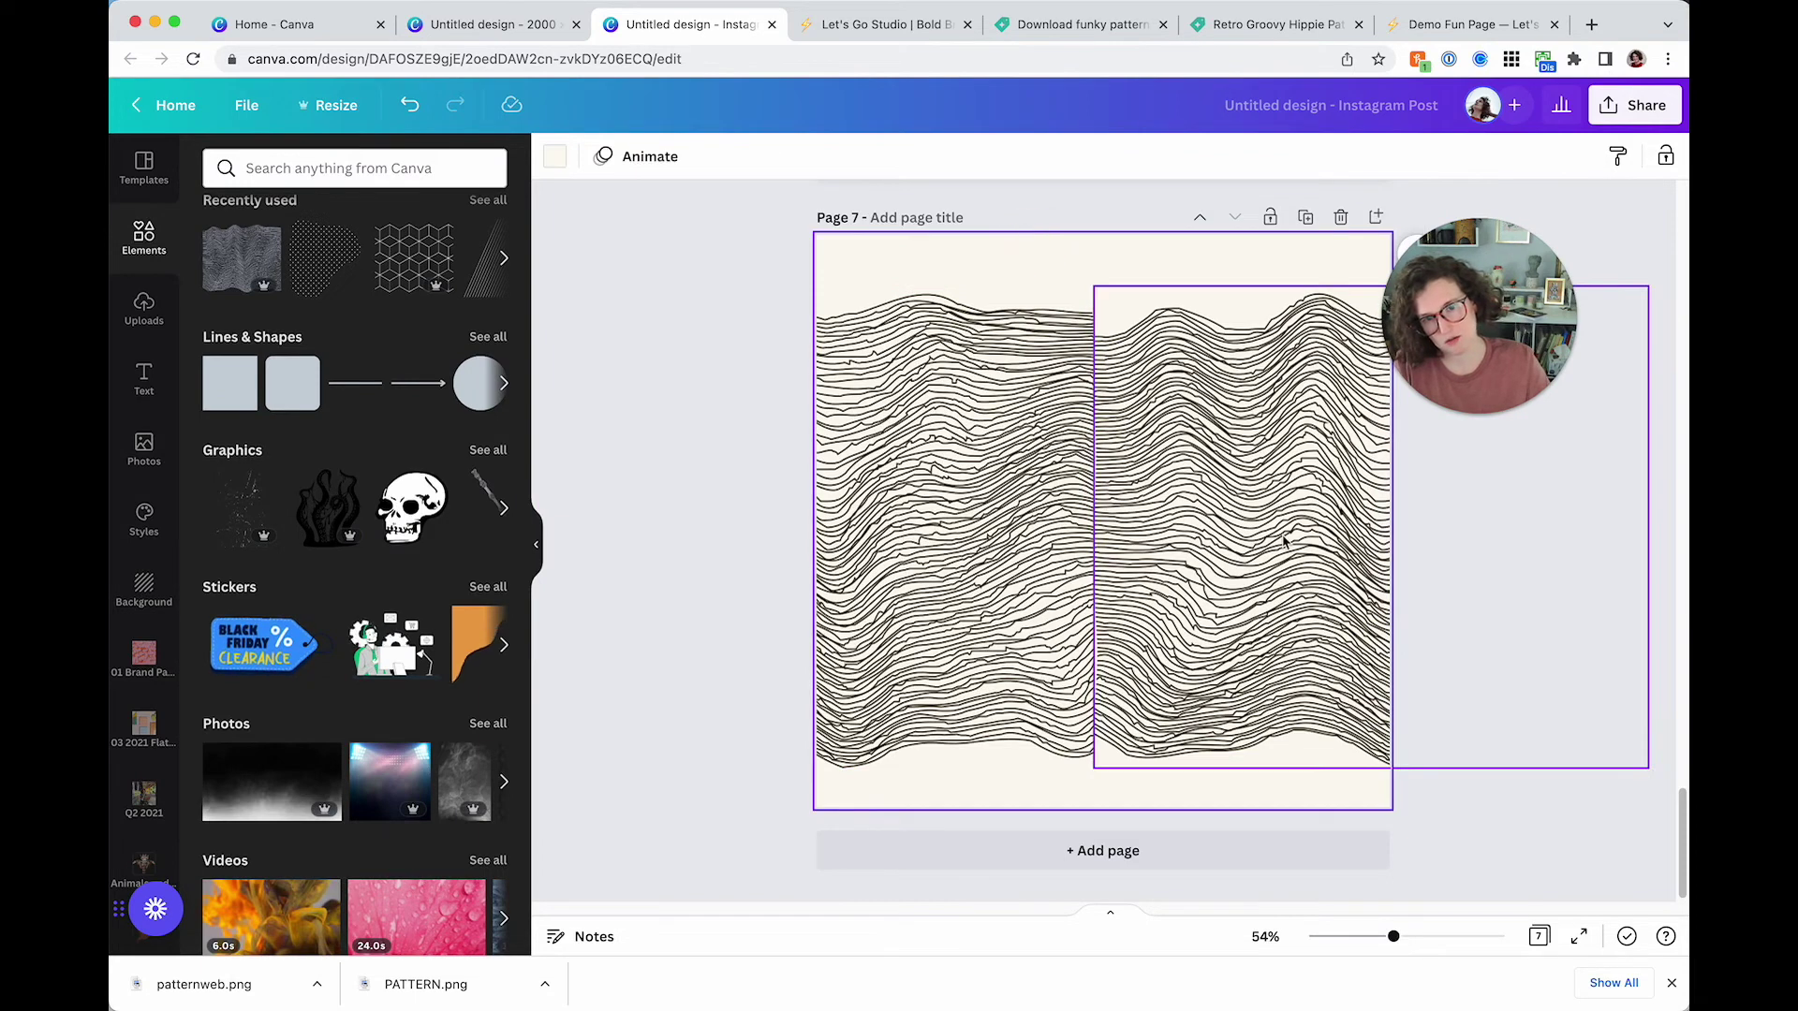
# Flip the wavy-line copy on the page's right side horizontally so the lines mirror each other
pyautogui.click(1276, 534)
pyautogui.rightClick(1254, 525)
pyautogui.press('Escape')
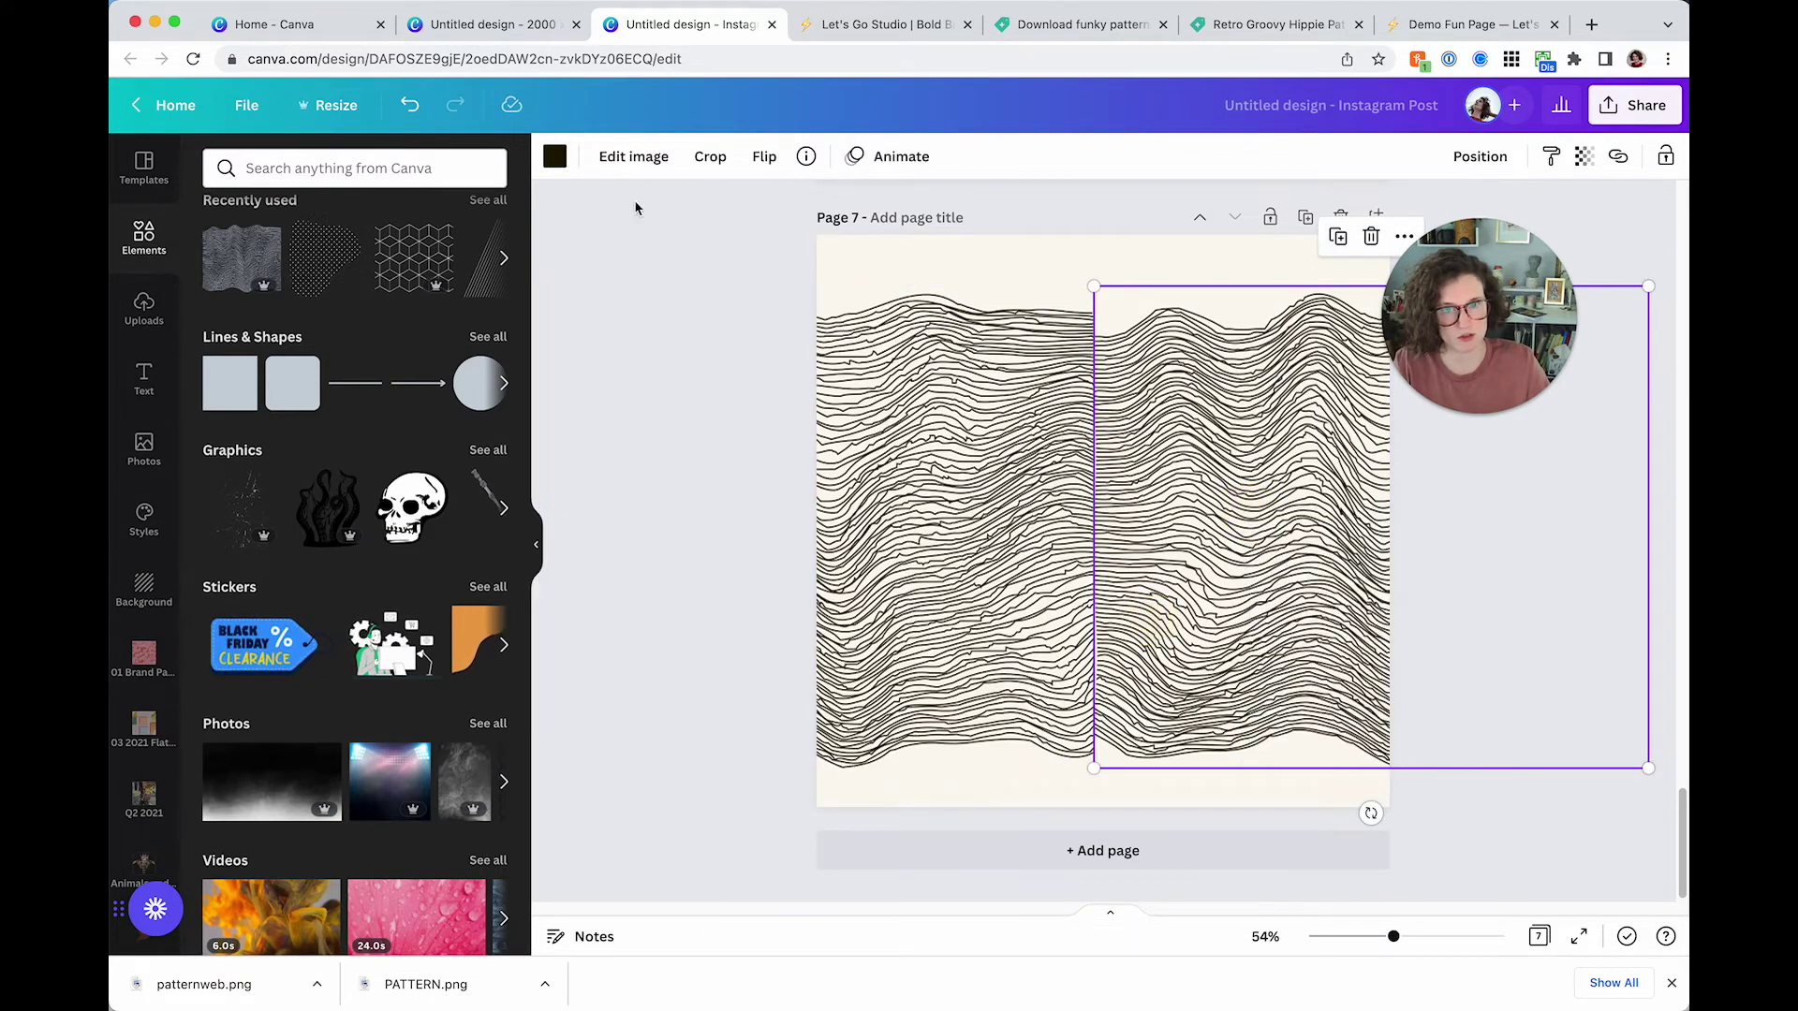
pyautogui.click(764, 157)
pyautogui.click(814, 207)
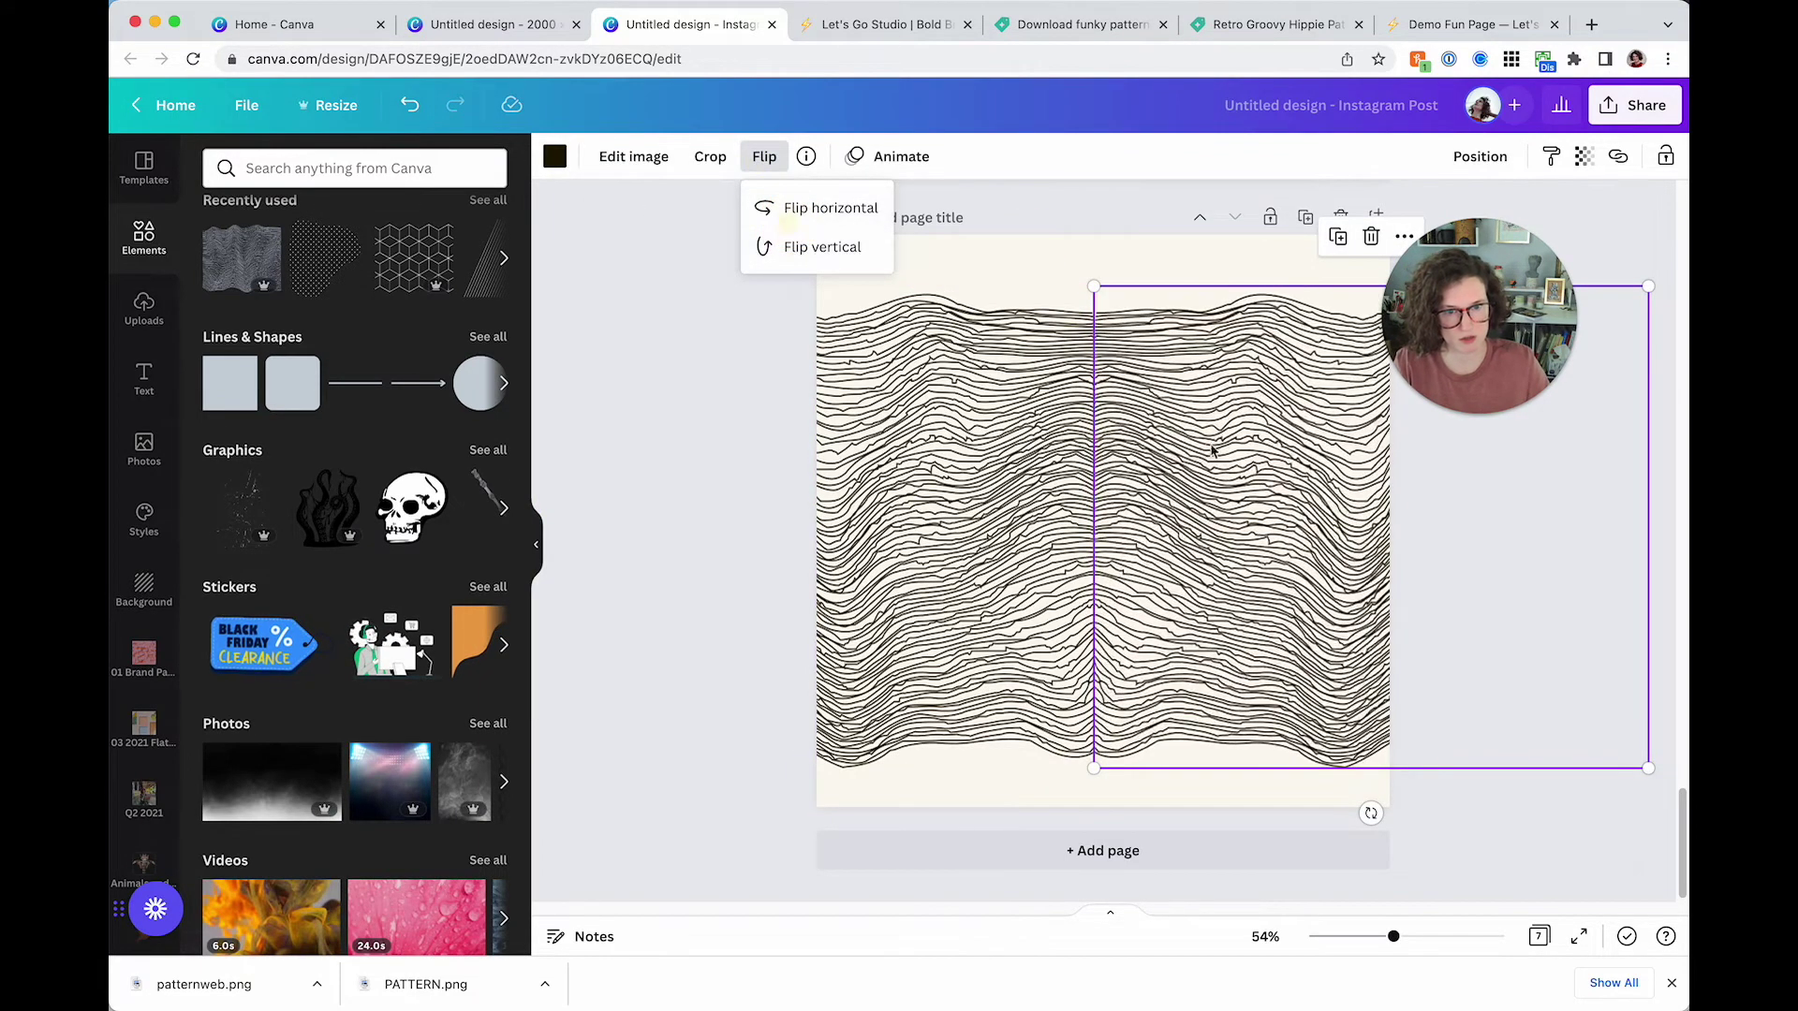
# Shrink both wavy-line graphics together to the page width and centre the pair on the page
pyautogui.click(1260, 479)
pyautogui.click(943, 249)
pyautogui.moveTo(650, 502); pyautogui.dragTo(1393, 612)
pyautogui.moveTo(1645, 769); pyautogui.dragTo(1111, 533)
pyautogui.moveTo(963, 453); pyautogui.dragTo(1242, 565)
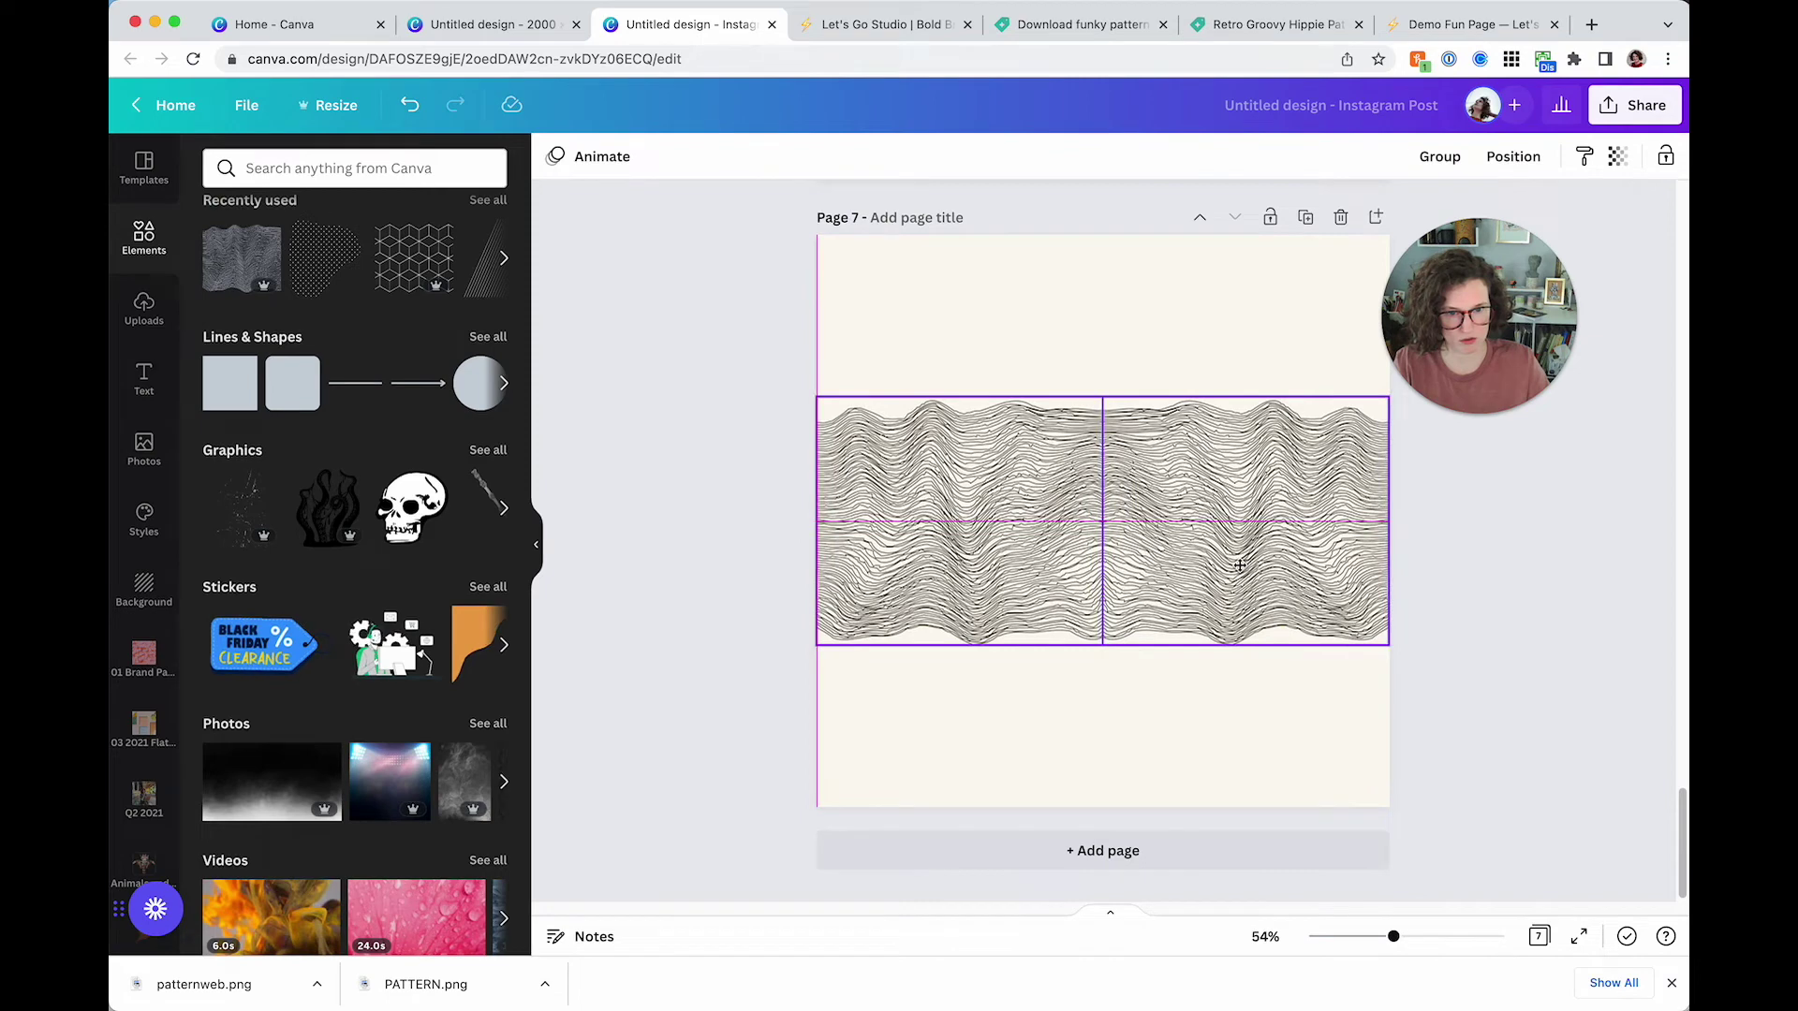
# Try duplicating the mirrored wavy-line pair to extend the pattern, and delete all the wavy graphics from page 7
pyautogui.click(1155, 255)
pyautogui.moveTo(1028, 327); pyautogui.dragTo(1263, 562)
pyautogui.press('Delete')
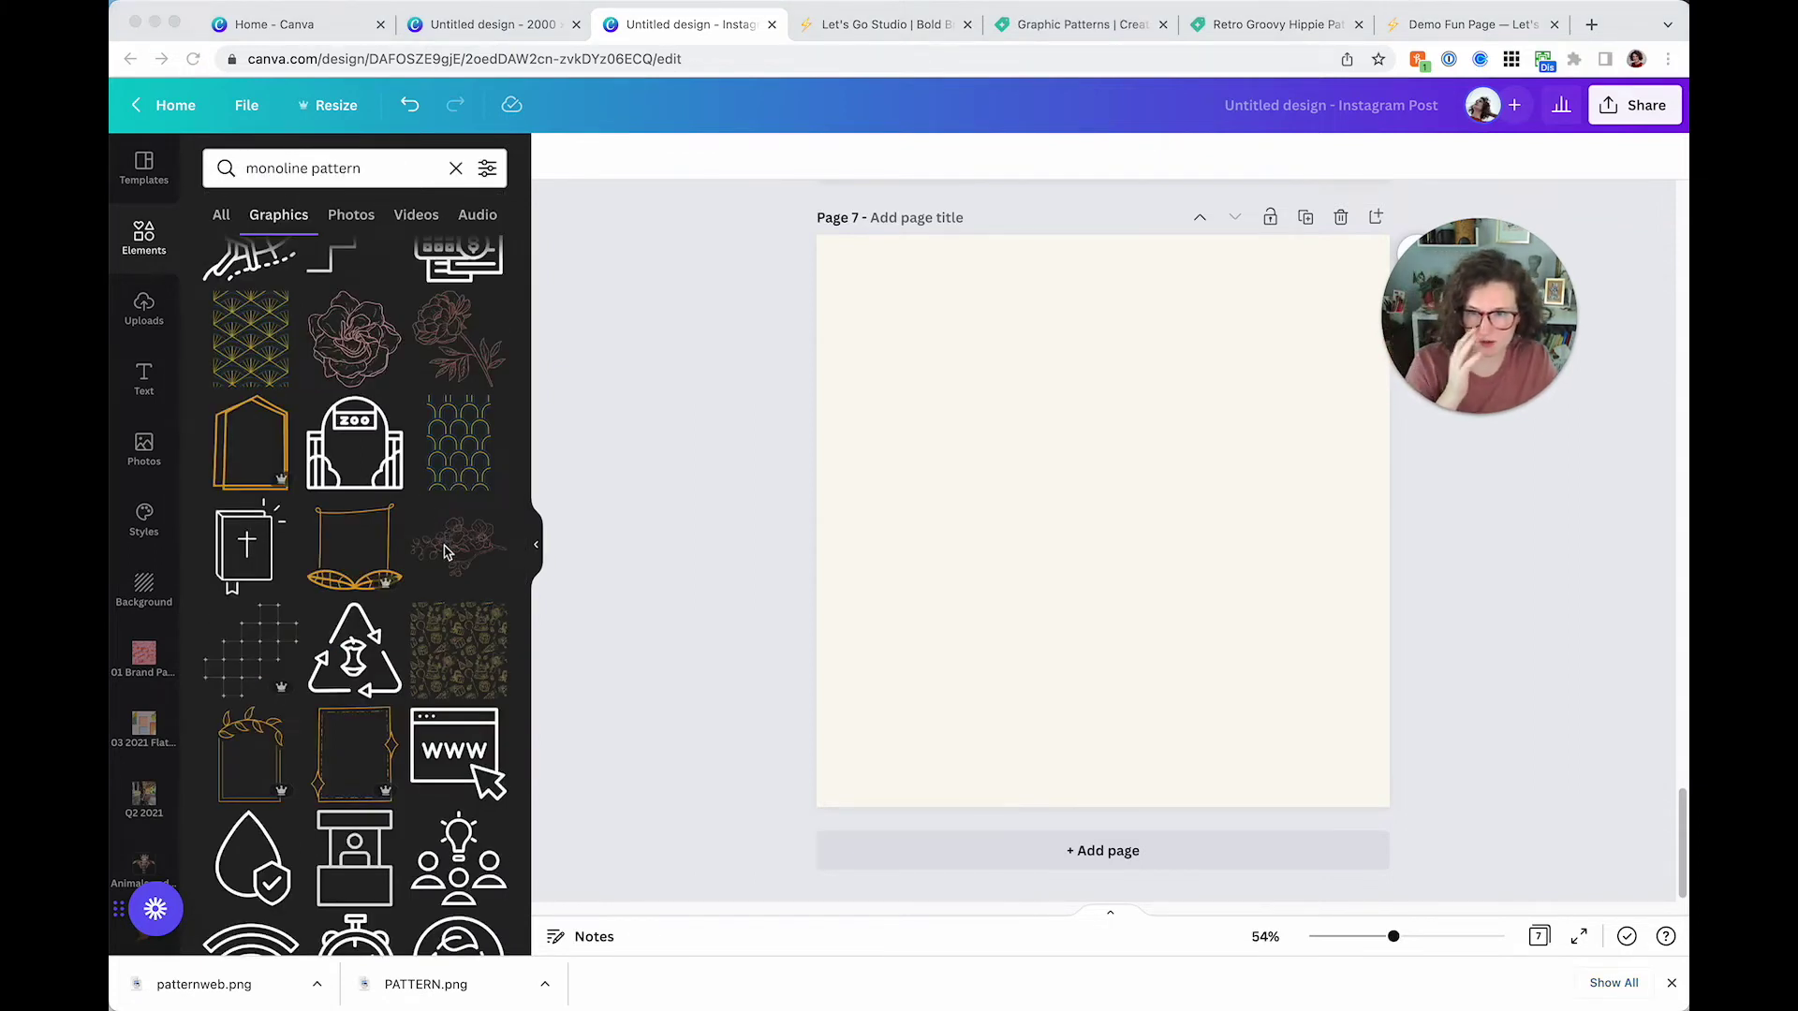
# Add the orchid branch line drawing from the "monoline pattern" results, tilt it clockwise, and change the page background to white
pyautogui.click(446, 550)
pyautogui.moveTo(1103, 636); pyautogui.dragTo(1030, 614)
pyautogui.click(867, 403)
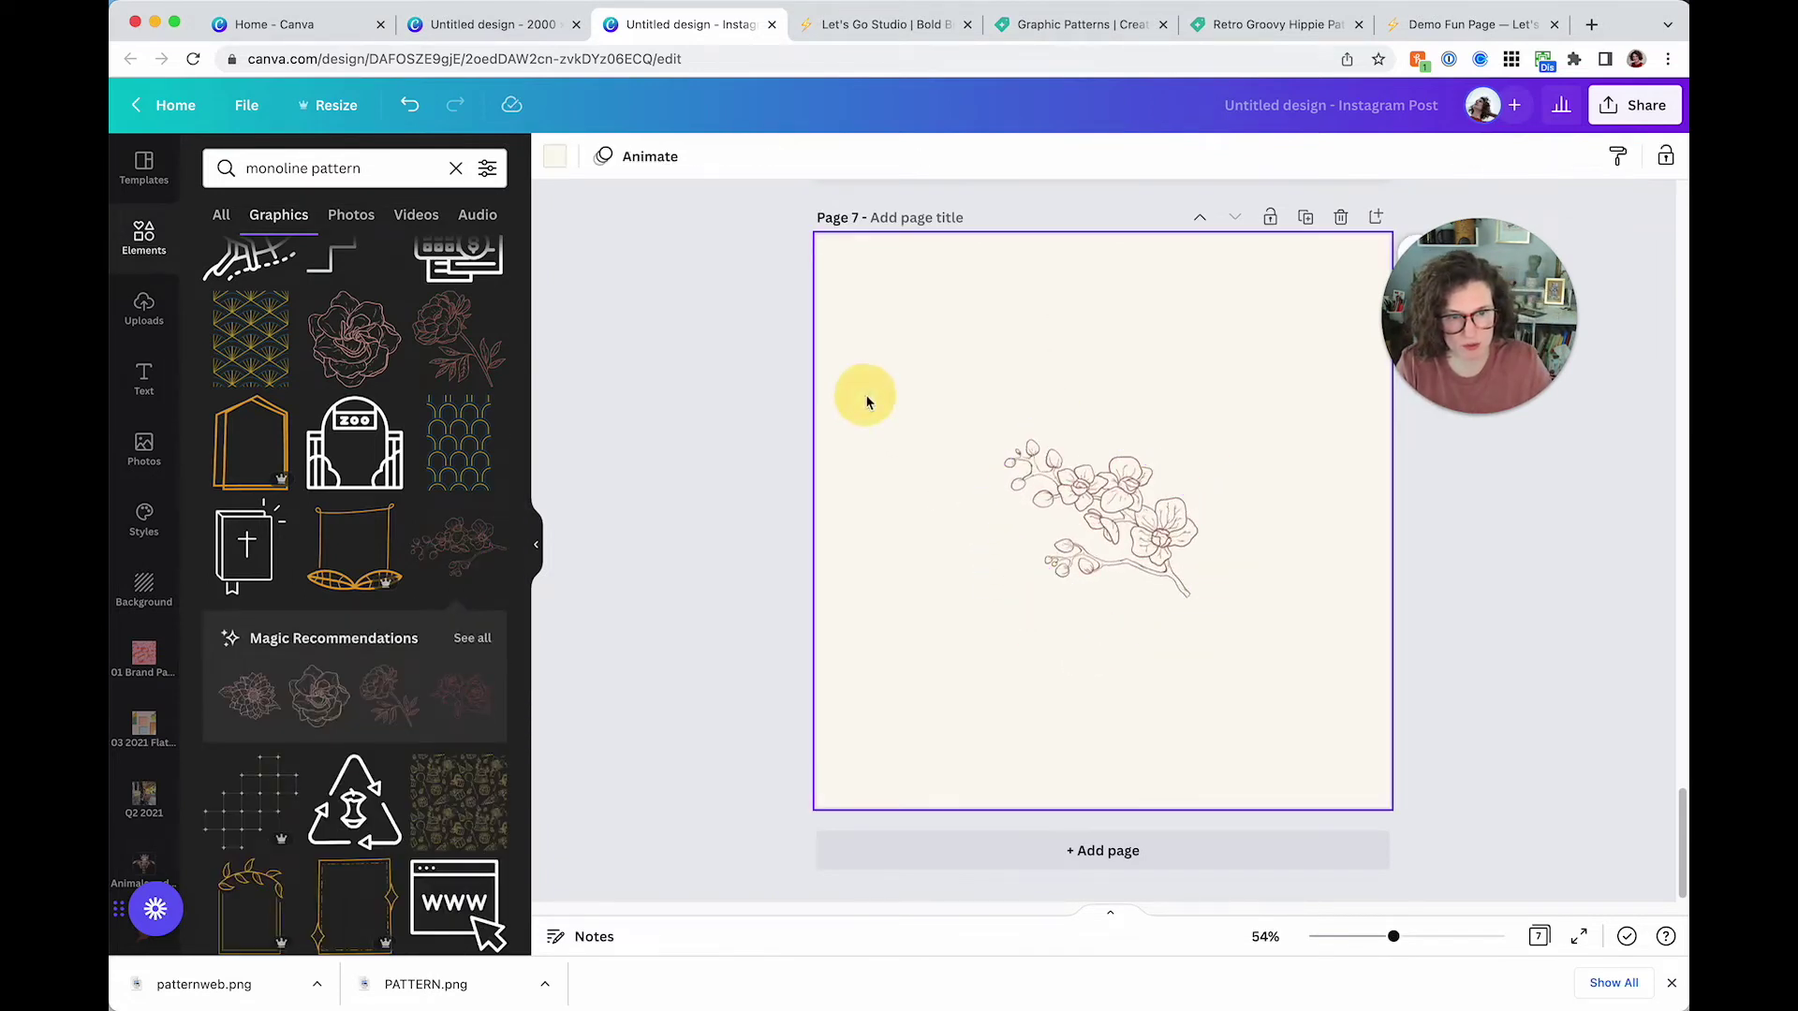
pyautogui.click(556, 157)
# Recolour the orchid branch drawing with the medium blue from the default colours
pyautogui.click(1124, 510)
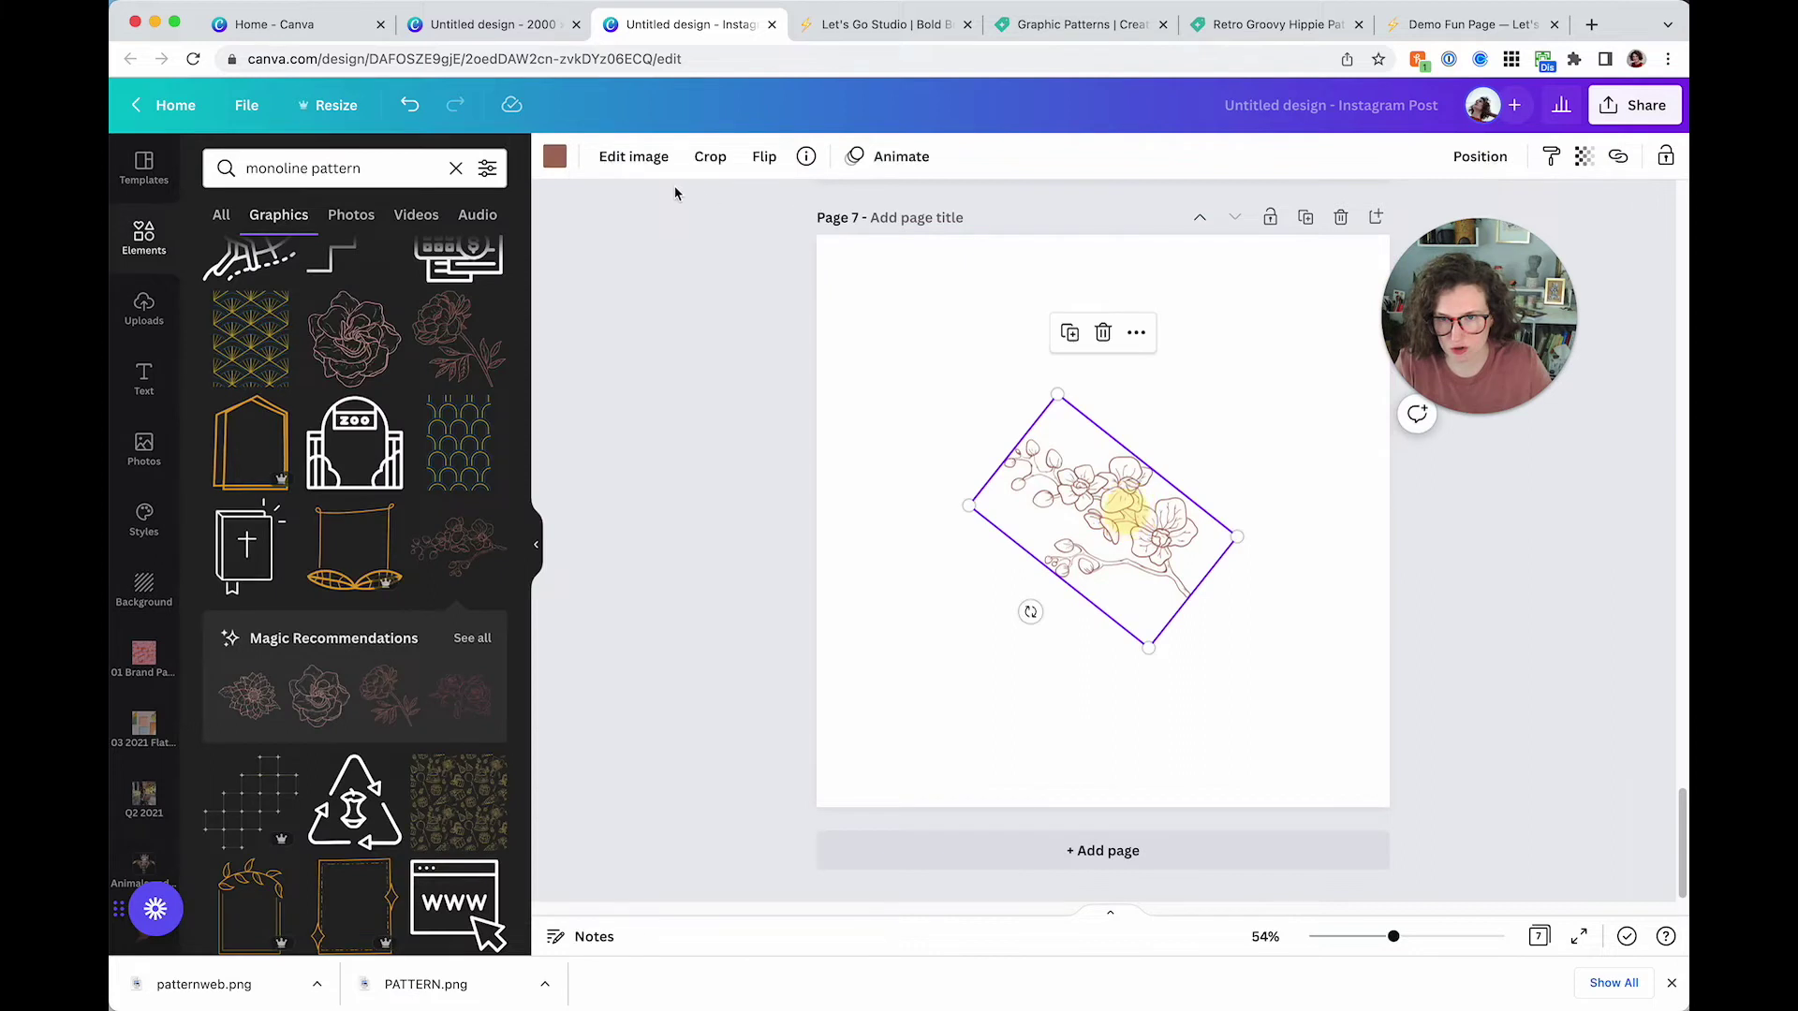
pyautogui.click(555, 159)
pyautogui.scroll(-3, 304, 671)
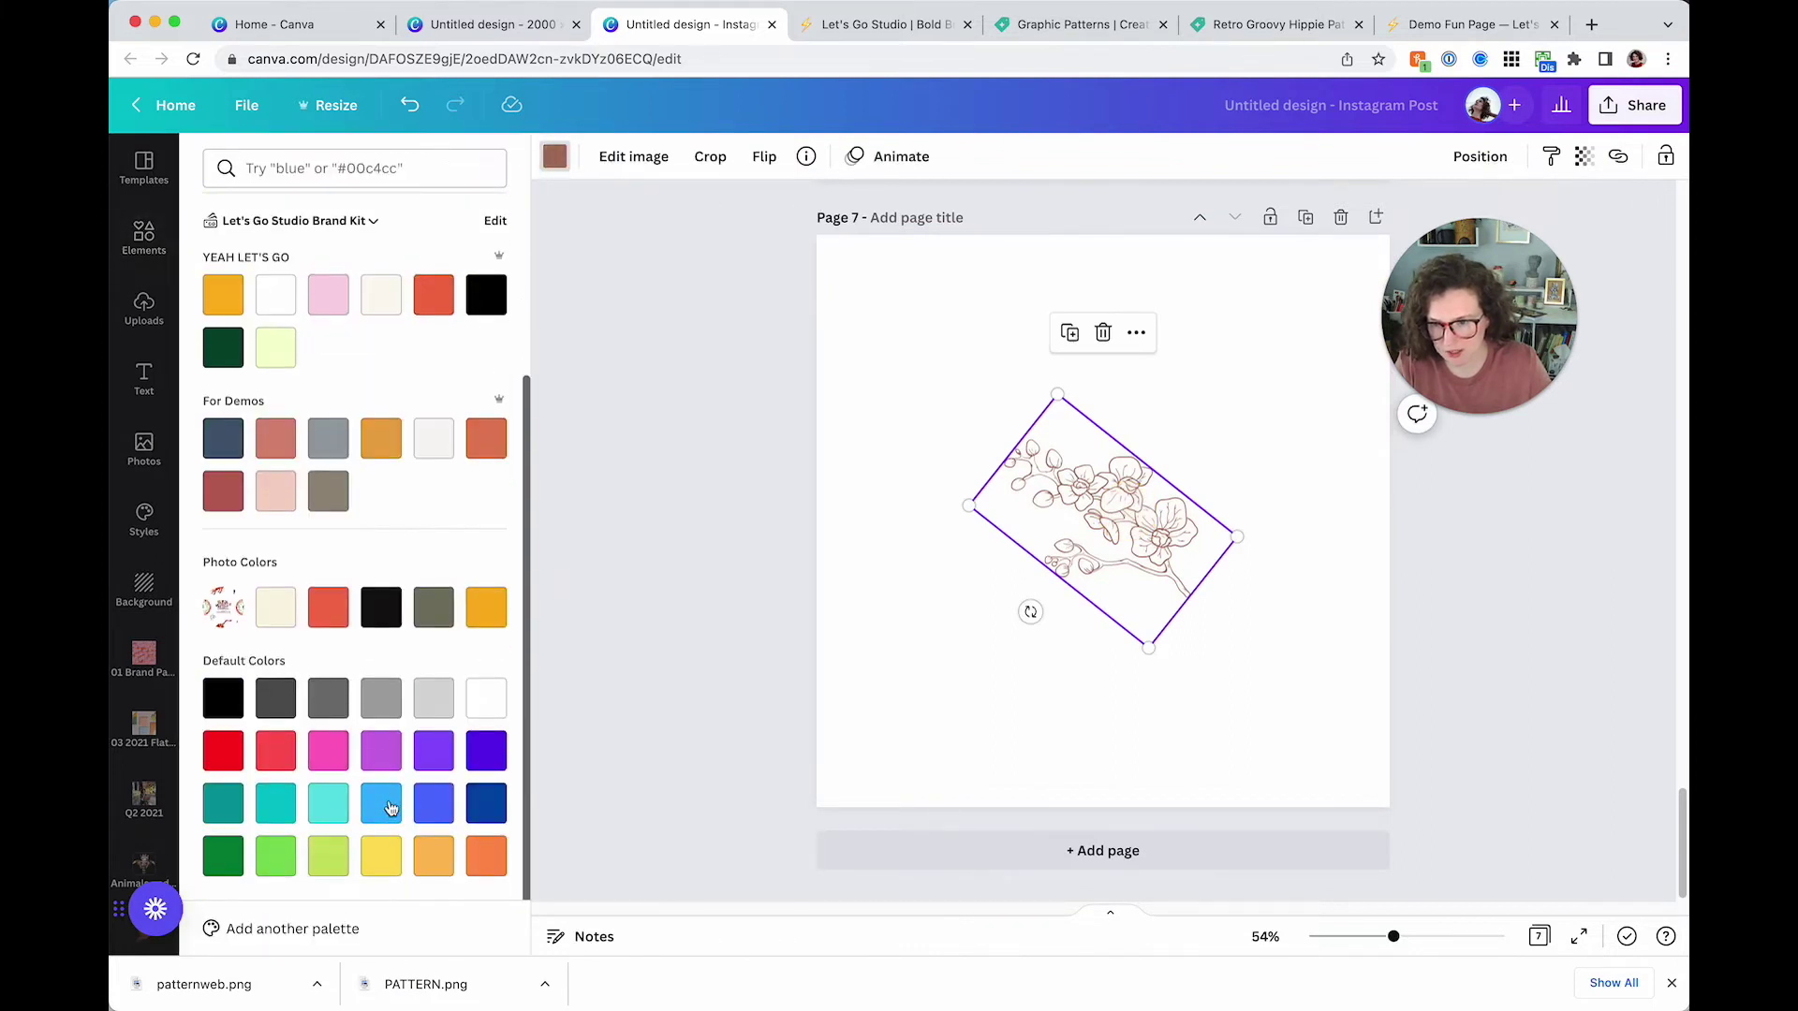
pyautogui.click(426, 810)
pyautogui.click(718, 670)
pyautogui.click(1032, 559)
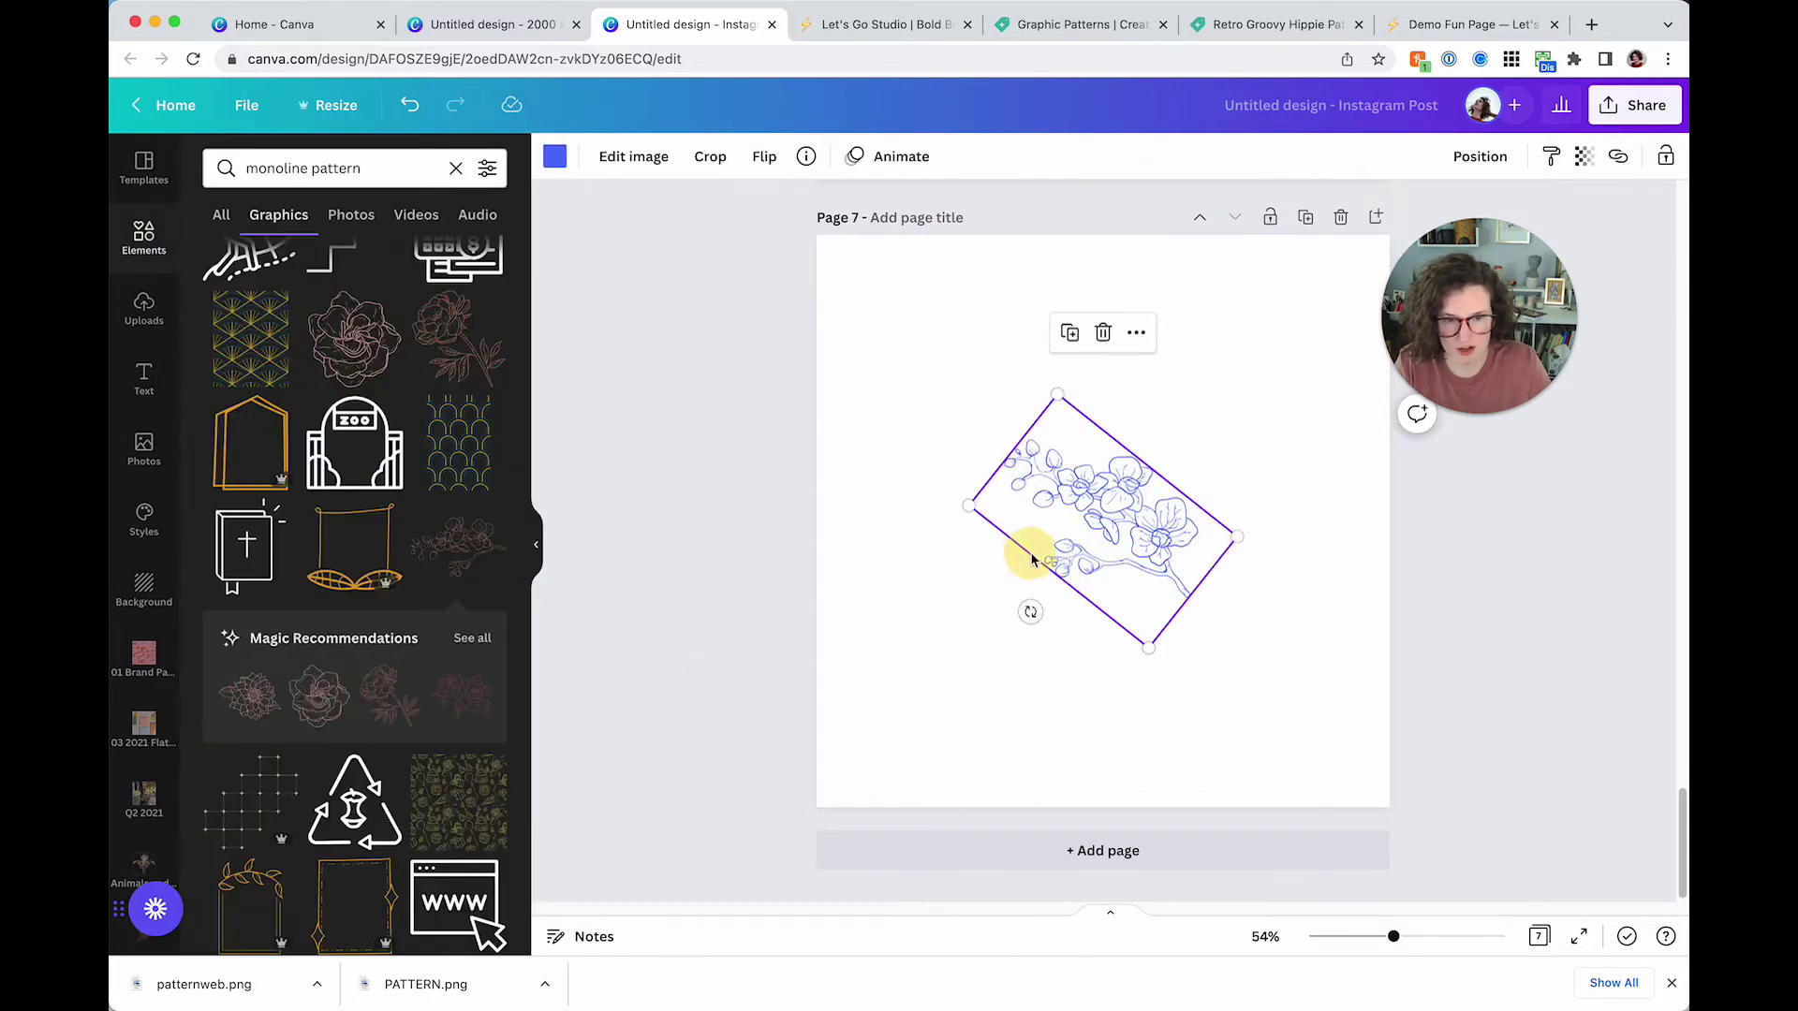
# Add the large single-bloom line drawing at the page's lower left and recolour it the same blue
pyautogui.click(309, 724)
pyautogui.moveTo(1062, 556); pyautogui.dragTo(927, 674)
pyautogui.click(555, 158)
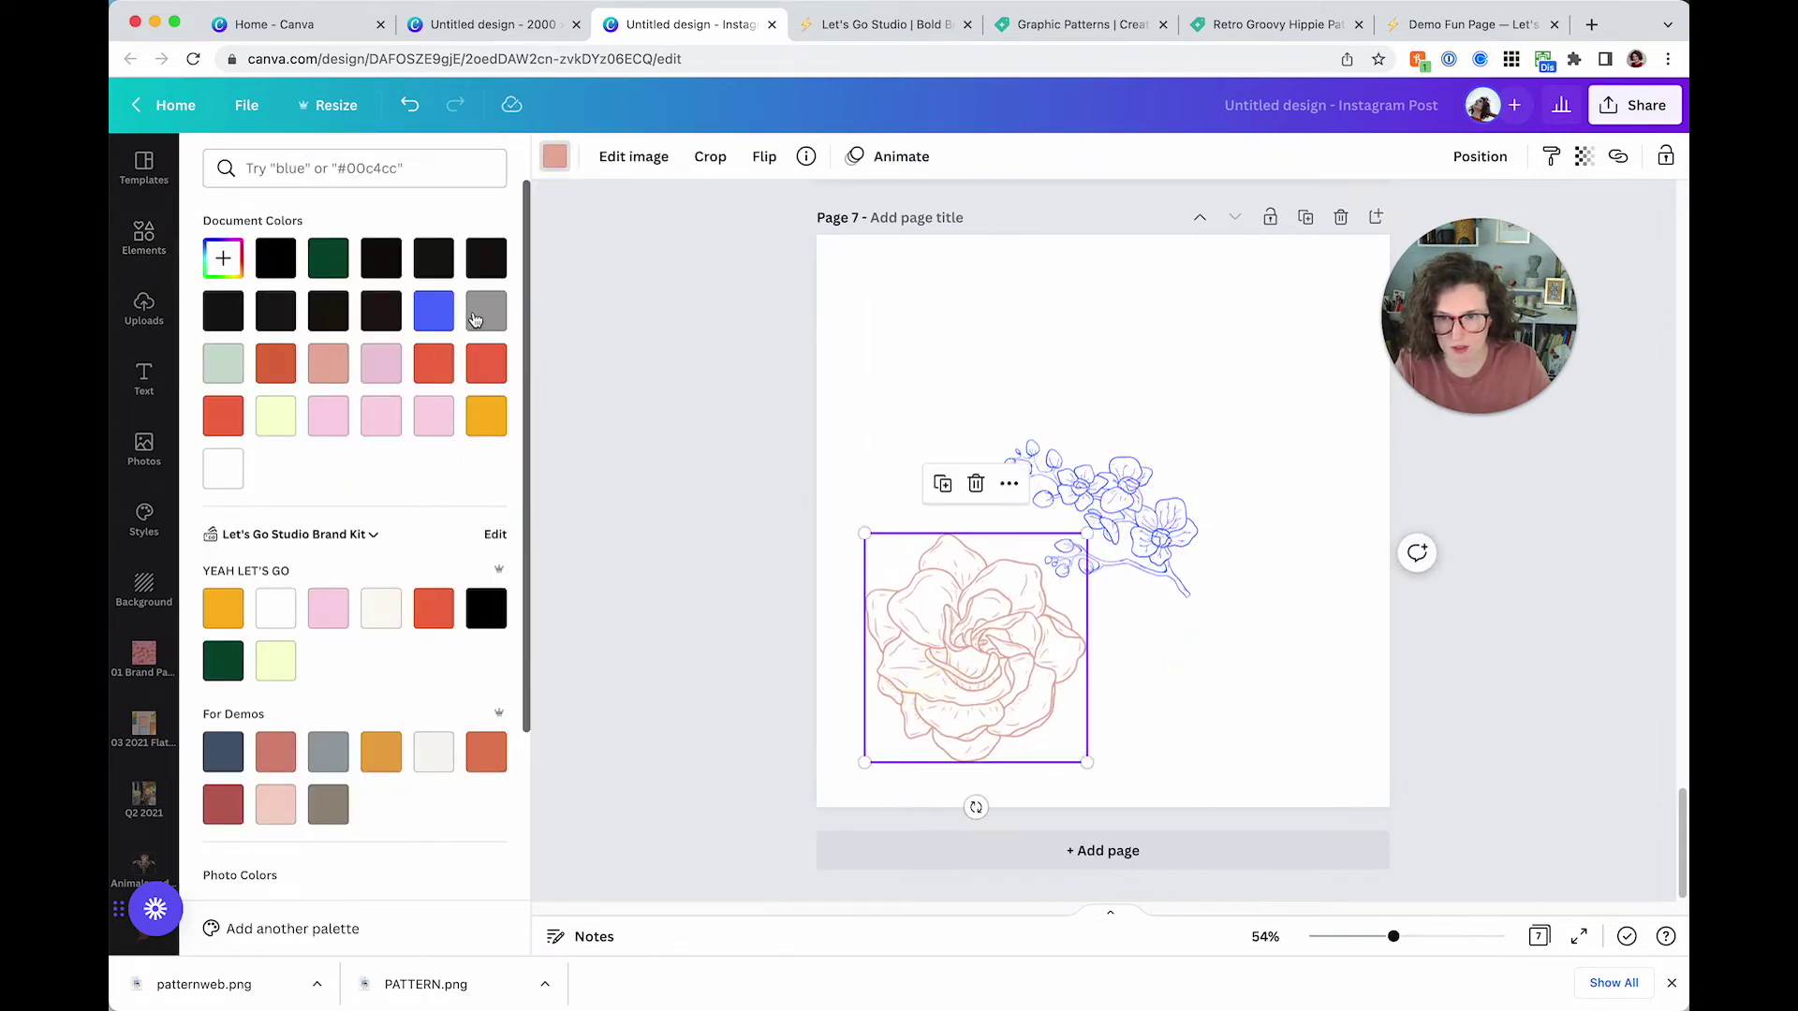
pyautogui.click(437, 307)
pyautogui.click(702, 353)
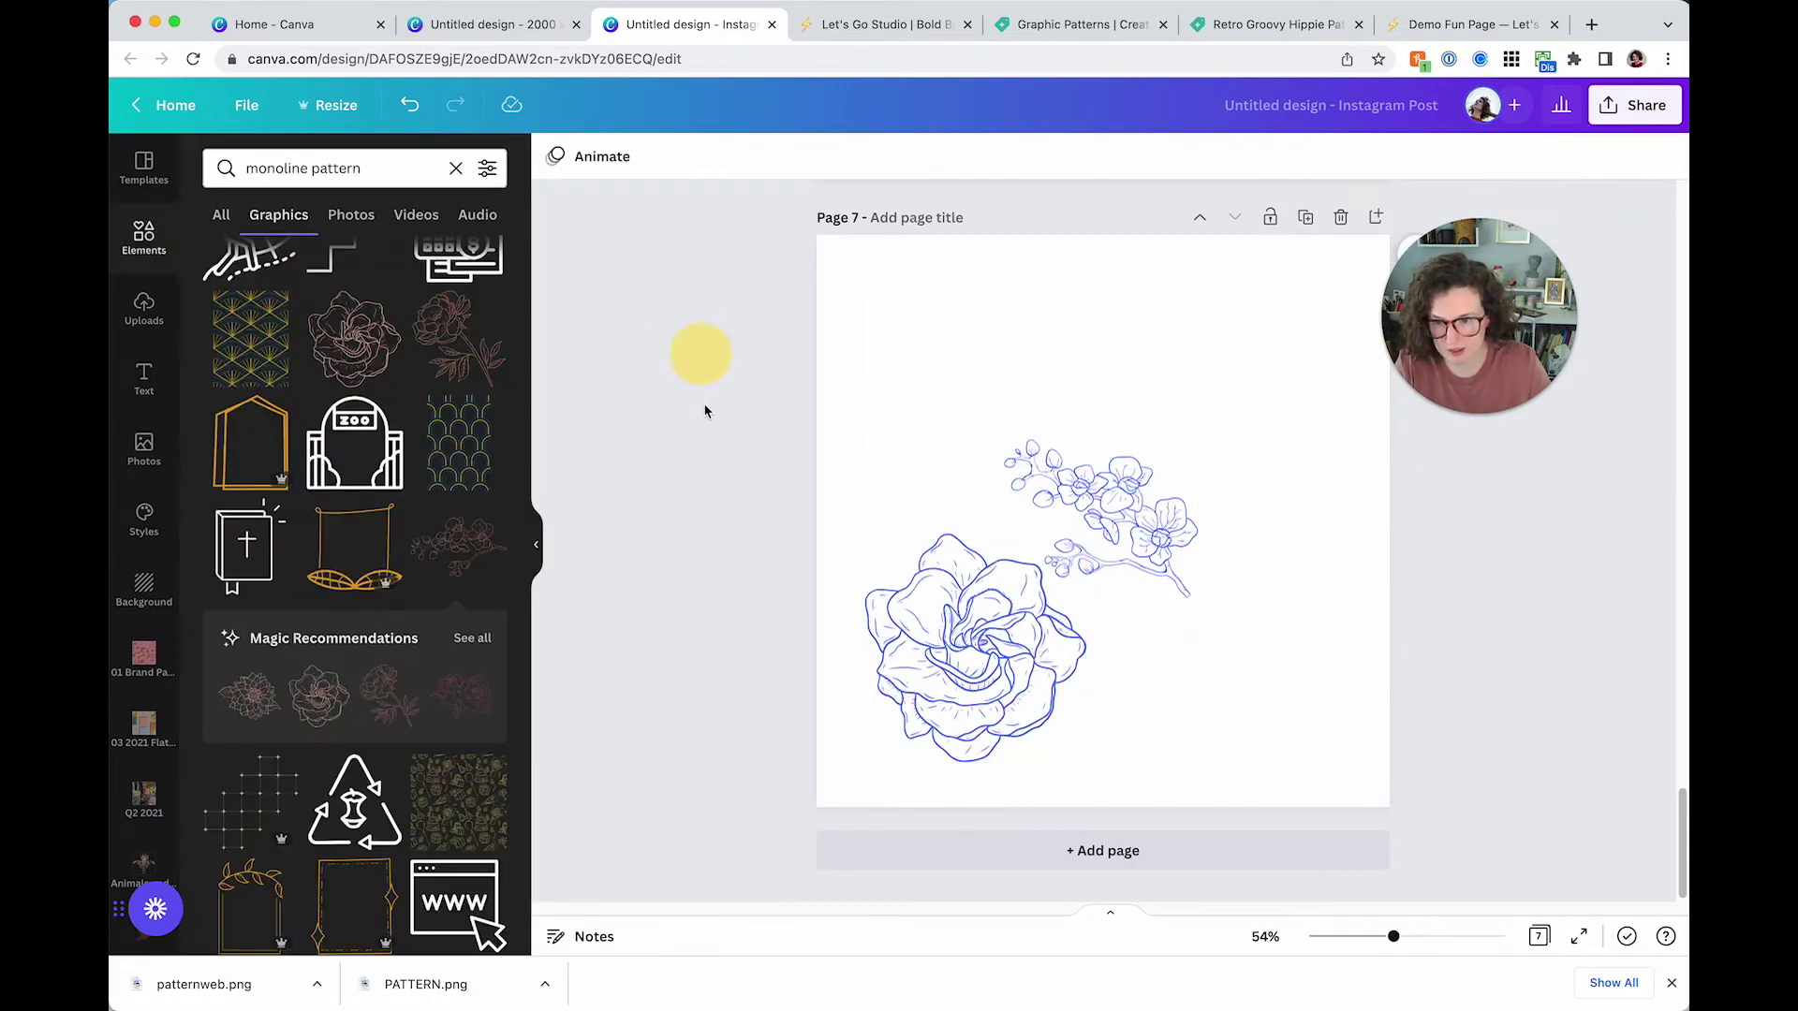
# Add the double-rose line drawing at the page's upper right and recolour it the same blue
pyautogui.click(461, 724)
pyautogui.moveTo(1067, 559); pyautogui.dragTo(1141, 419)
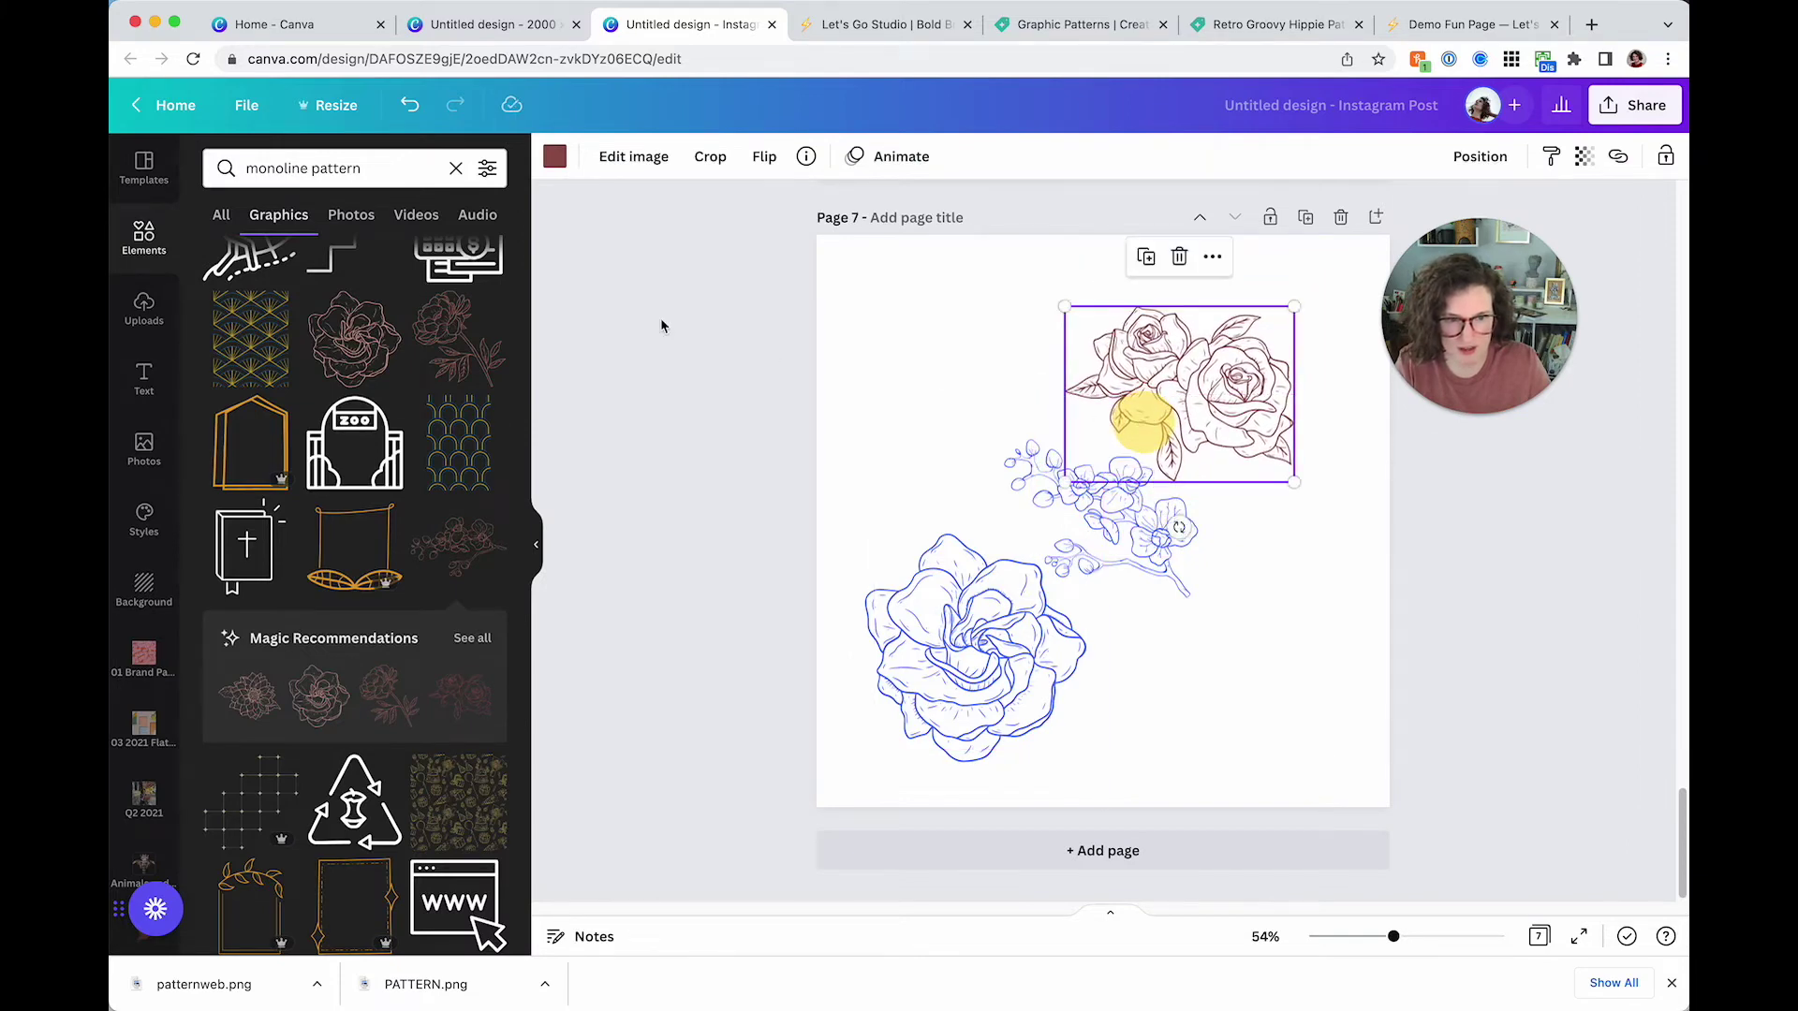
pyautogui.click(555, 159)
pyautogui.click(432, 330)
pyautogui.click(762, 369)
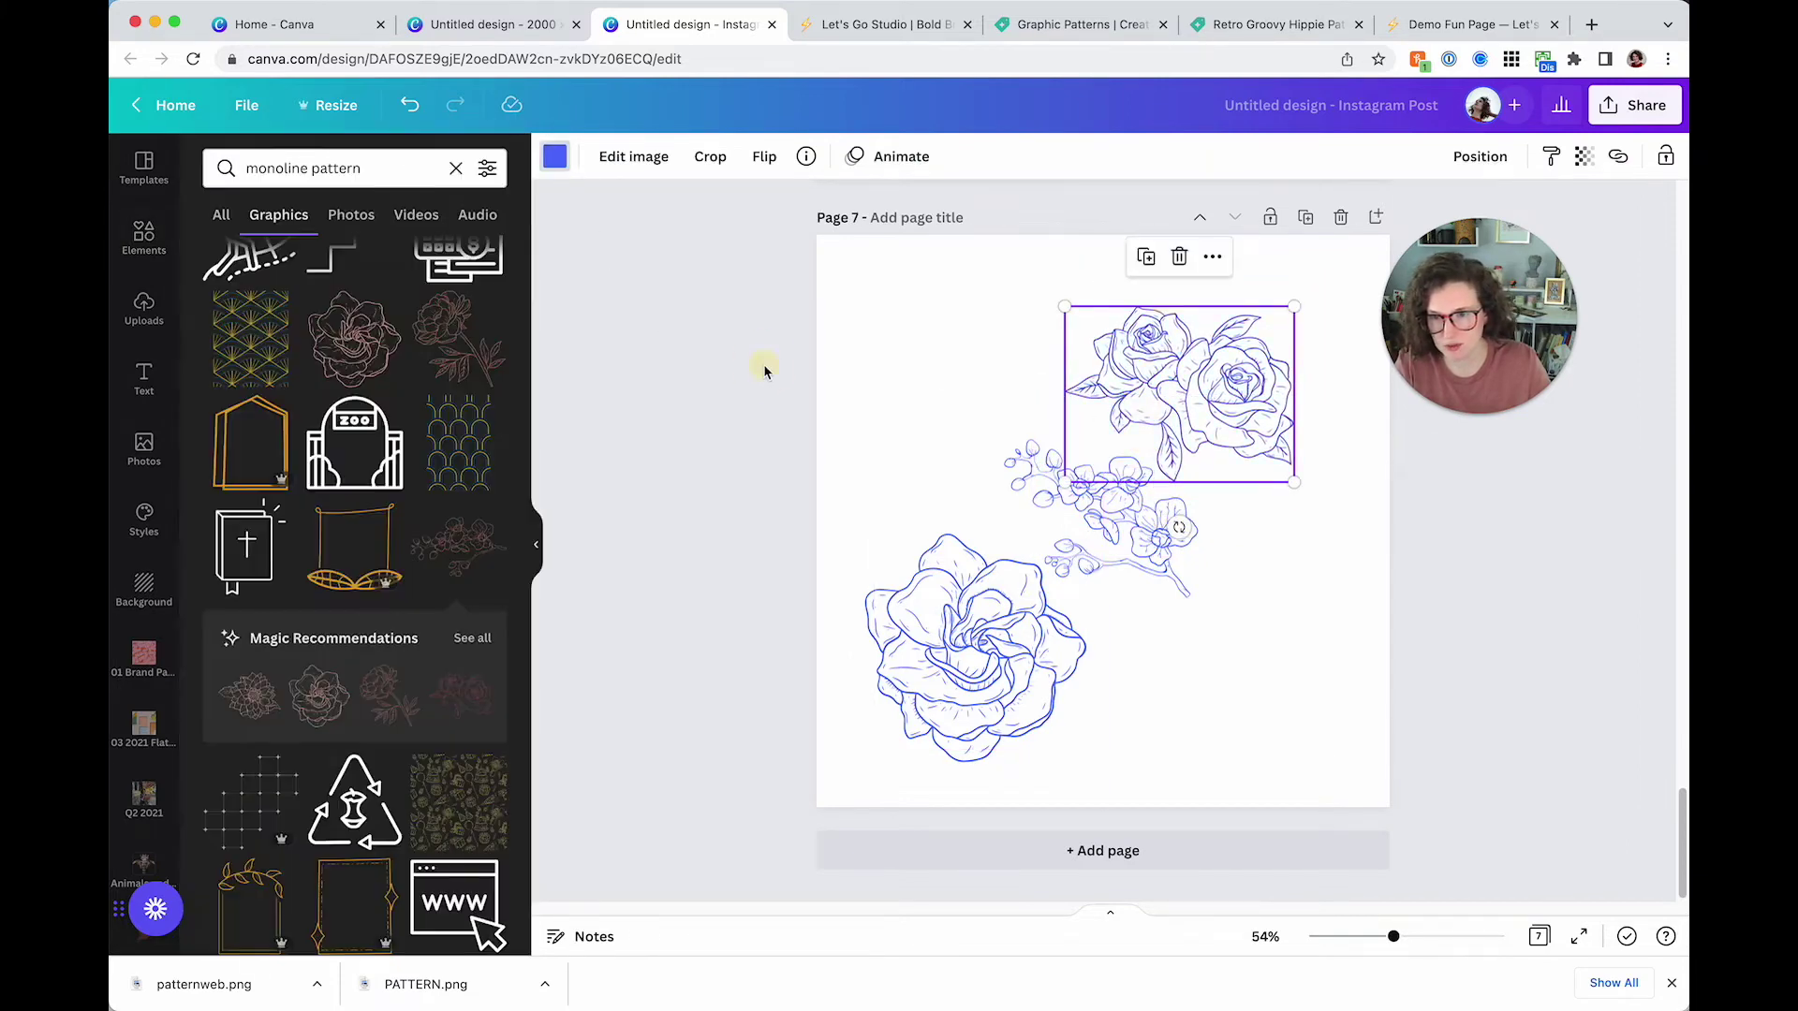
# Search the graphics for "old vintage illustration"
pyautogui.scroll(-3, 475, 543)
pyautogui.doubleClick(357, 182)
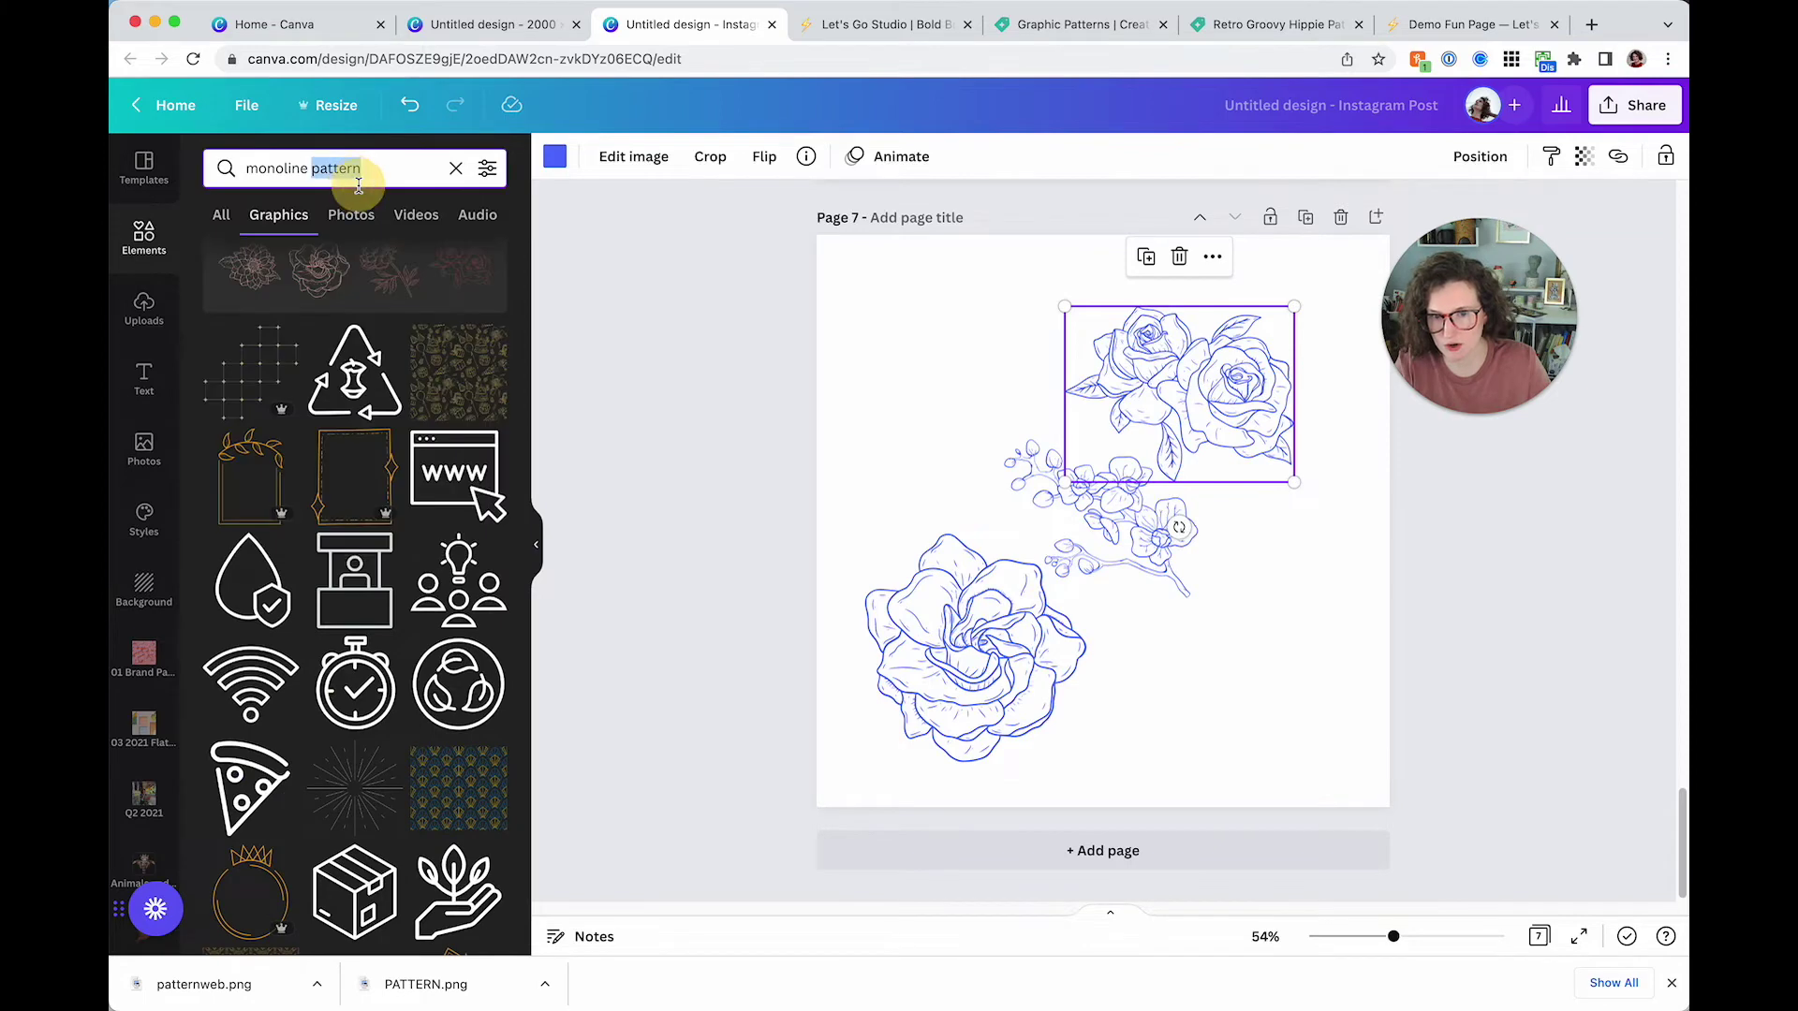
pyautogui.write('old')
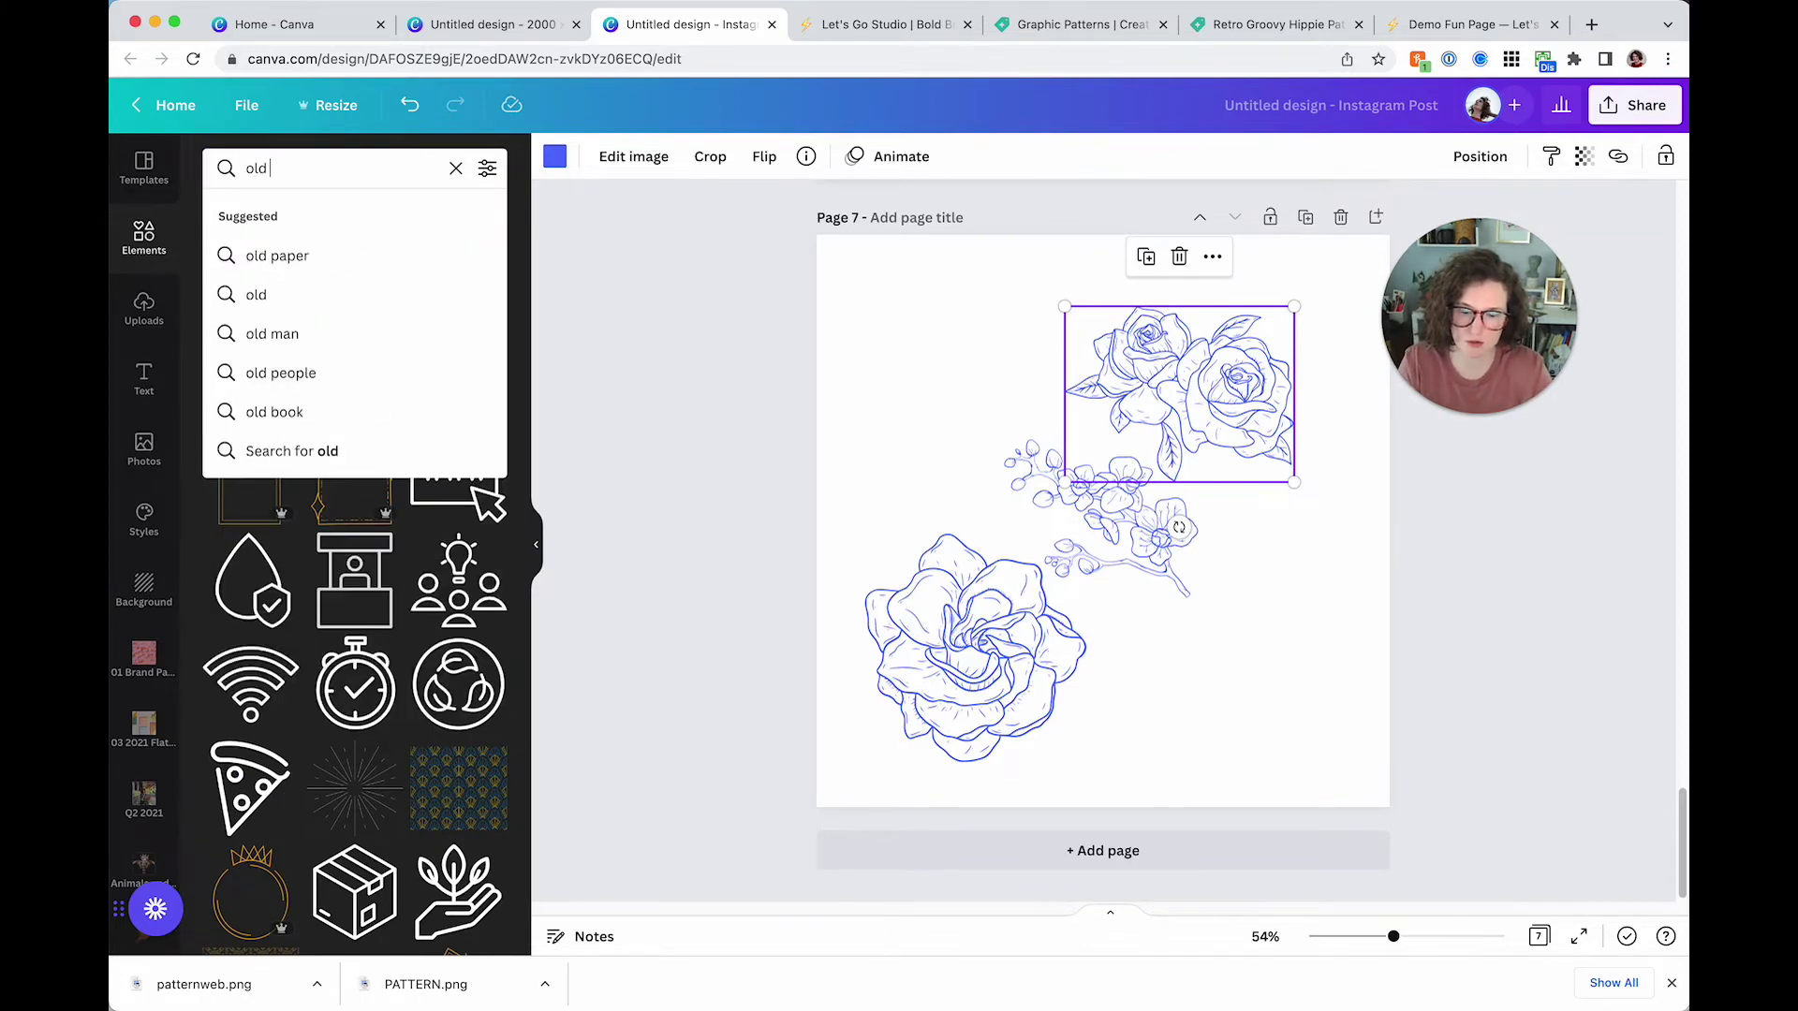
pyautogui.write(' vintage')
pyautogui.press('Return')
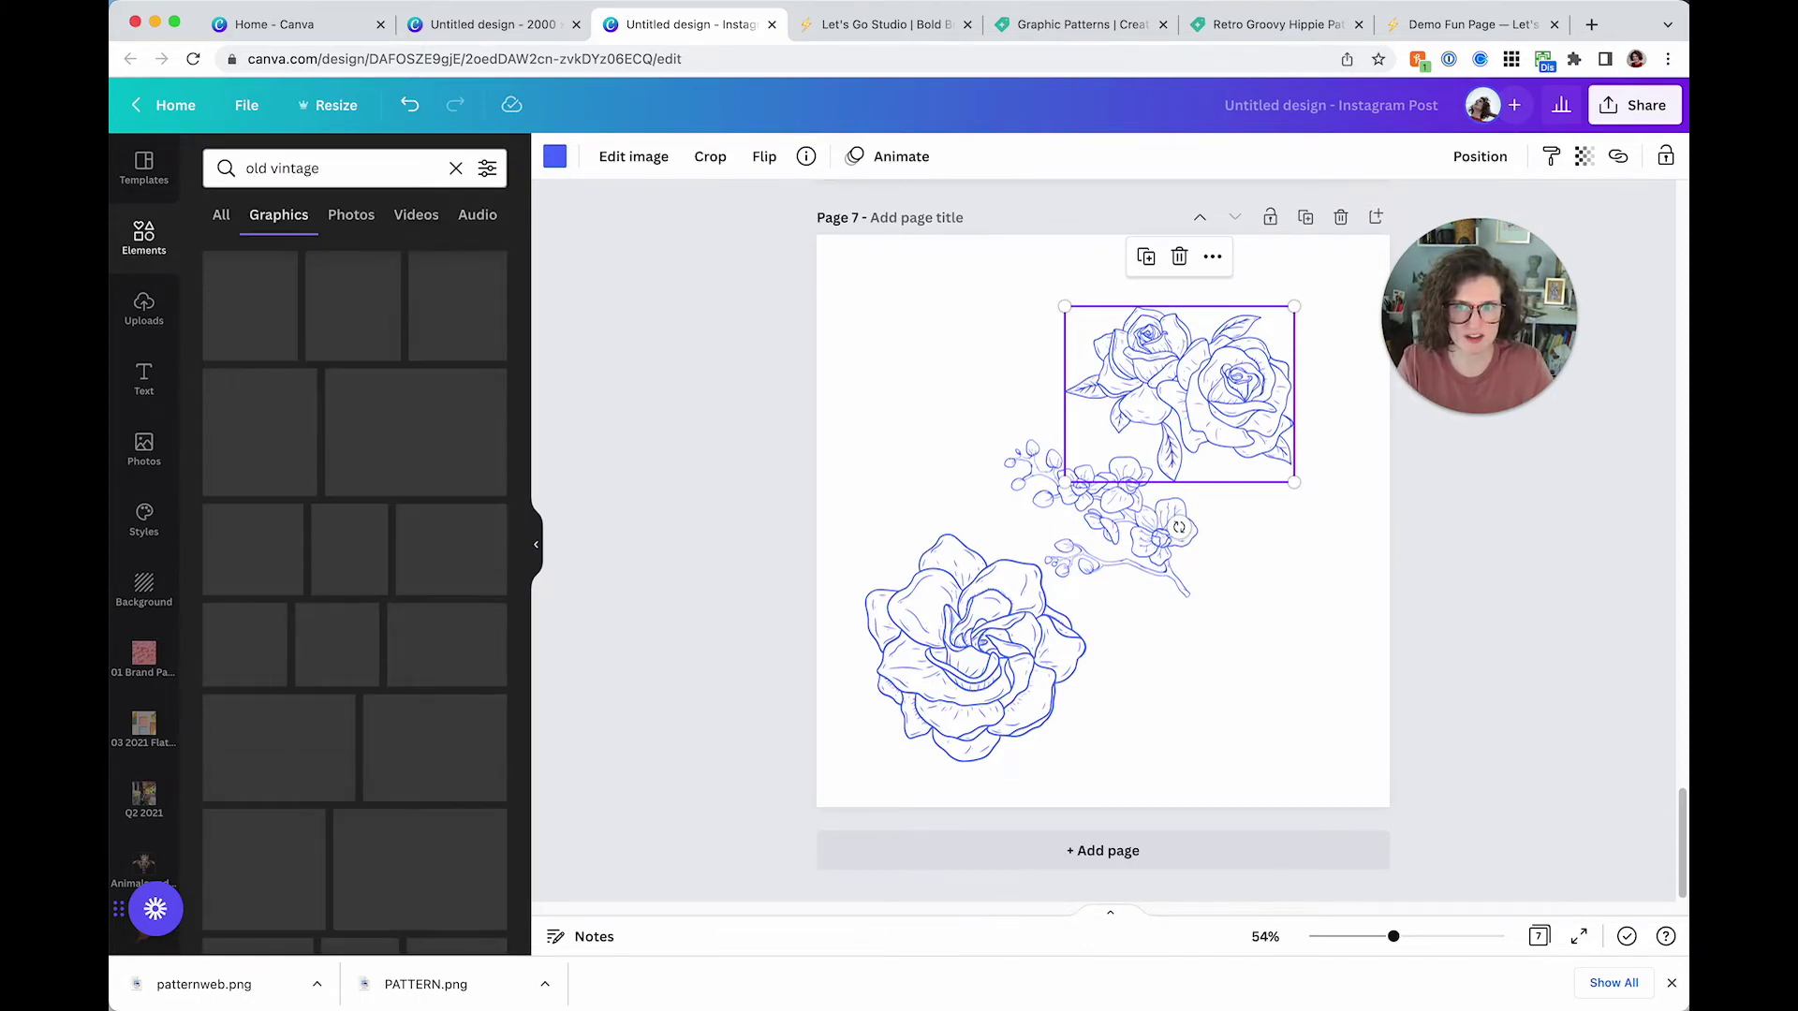
pyautogui.click(391, 173)
pyautogui.write('il')
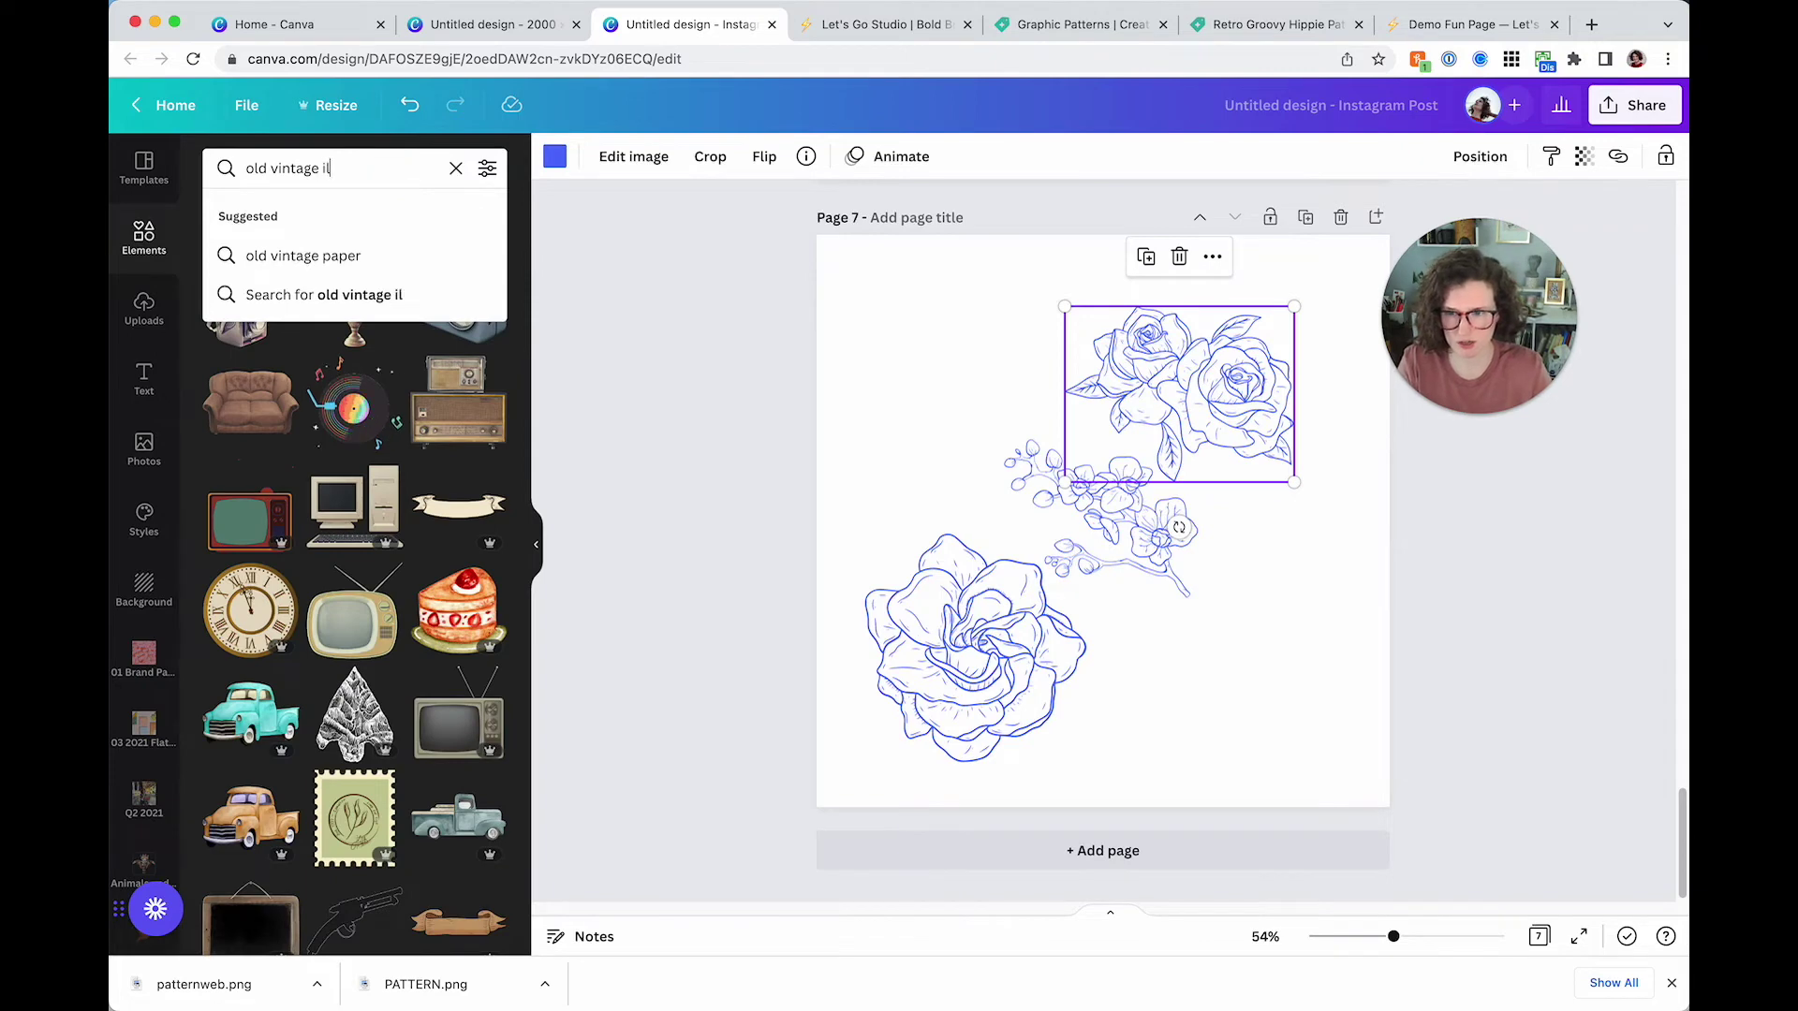
pyautogui.write('lustration')
pyautogui.press('Return')
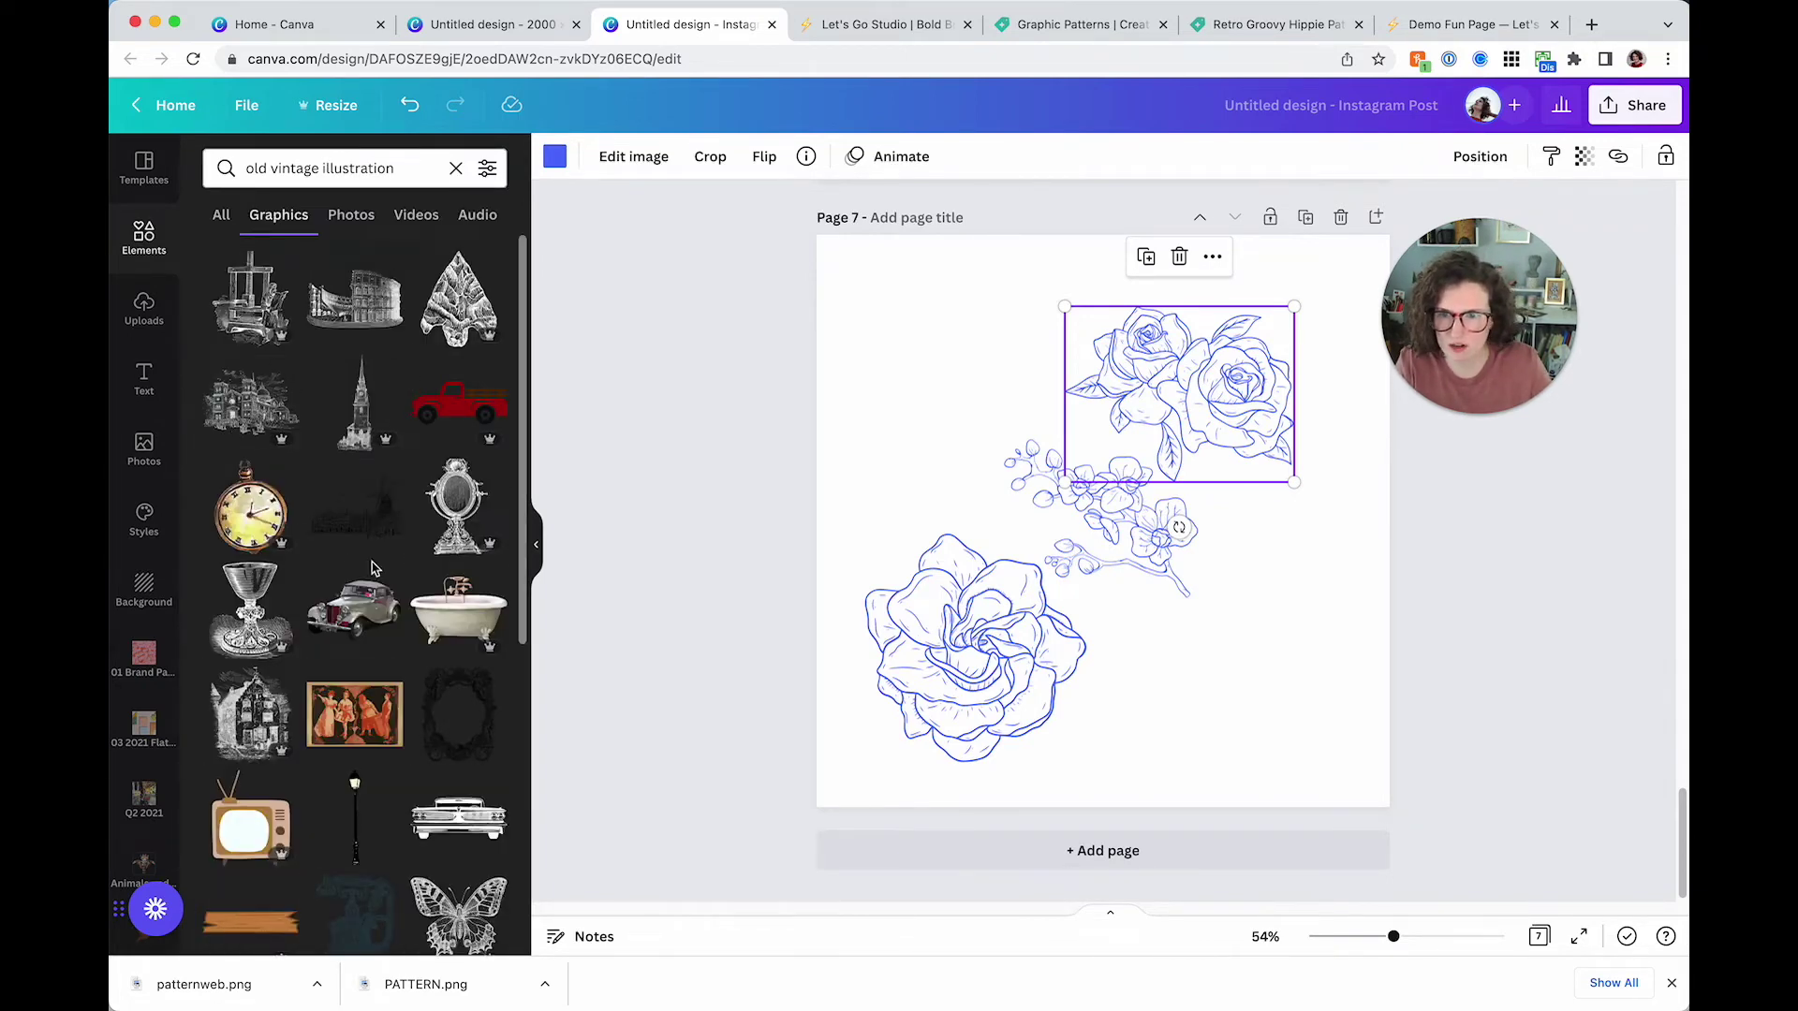
# Add the ornate standing mirror engraving beside the orchid branch and recolour it with the document's blue
pyautogui.scroll(-1, 371, 569)
pyautogui.moveTo(456, 477); pyautogui.dragTo(1212, 614)
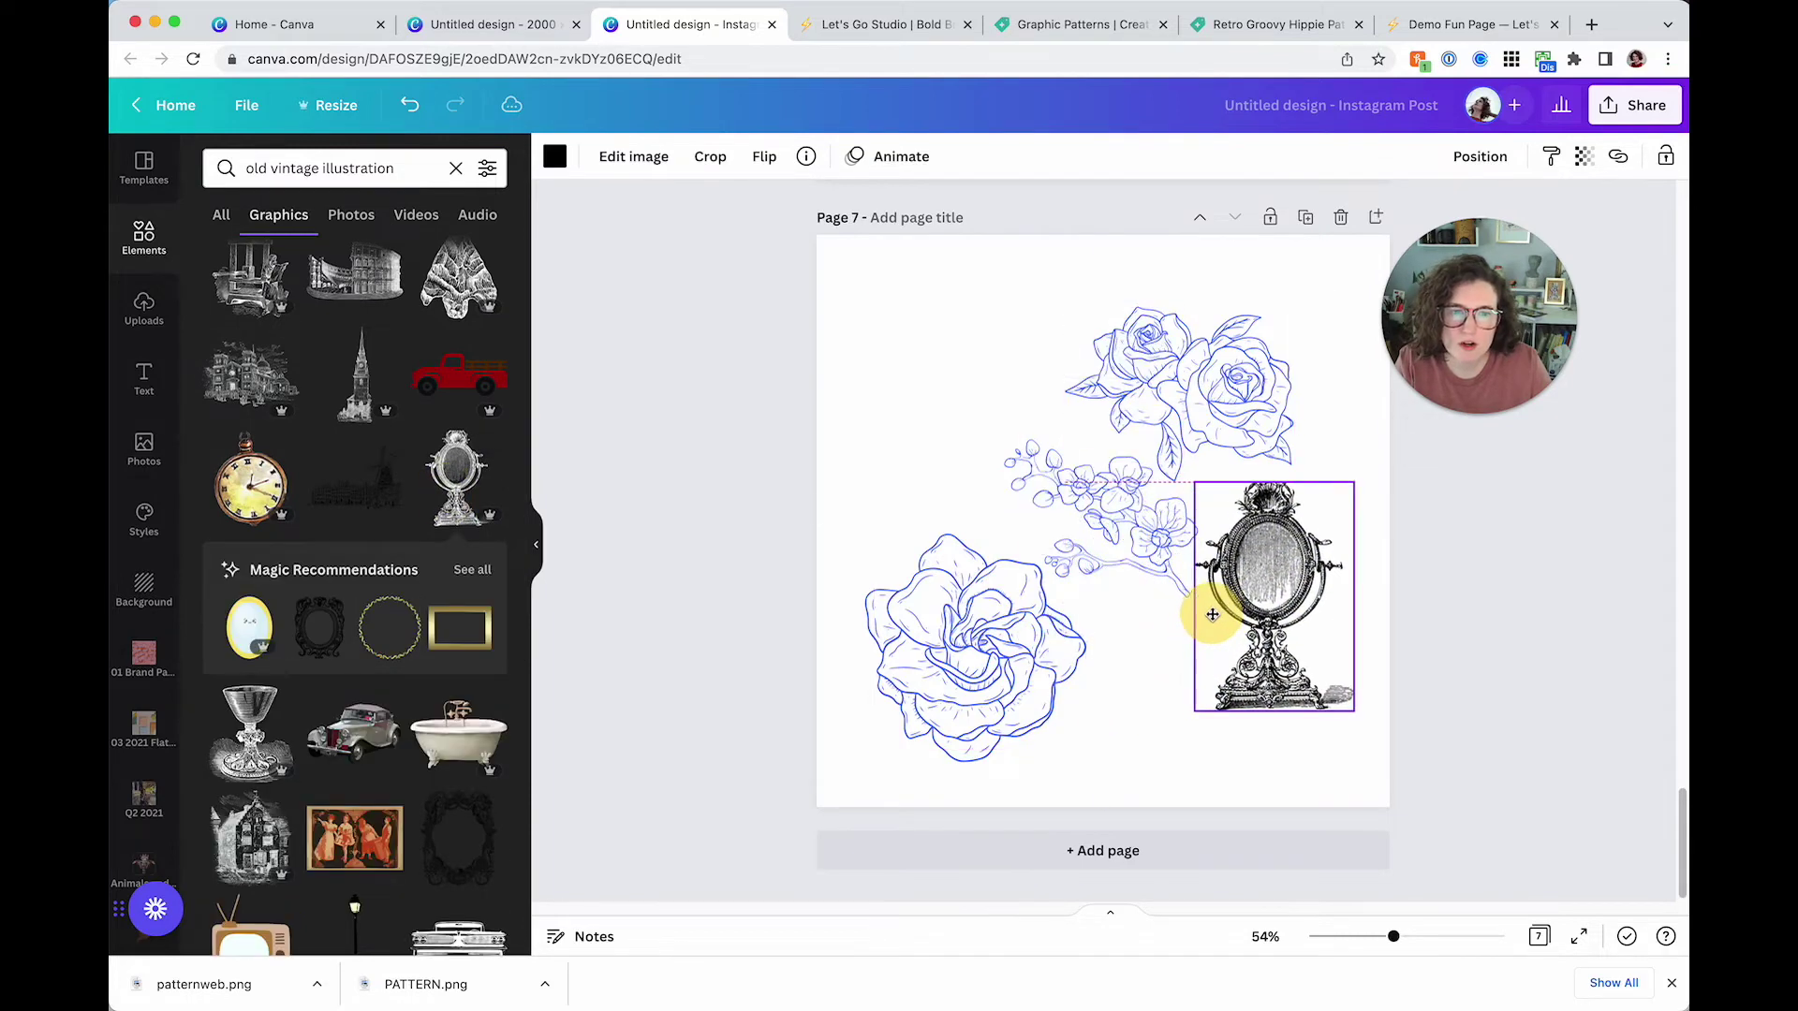
pyautogui.click(555, 156)
pyautogui.click(430, 323)
pyautogui.click(690, 373)
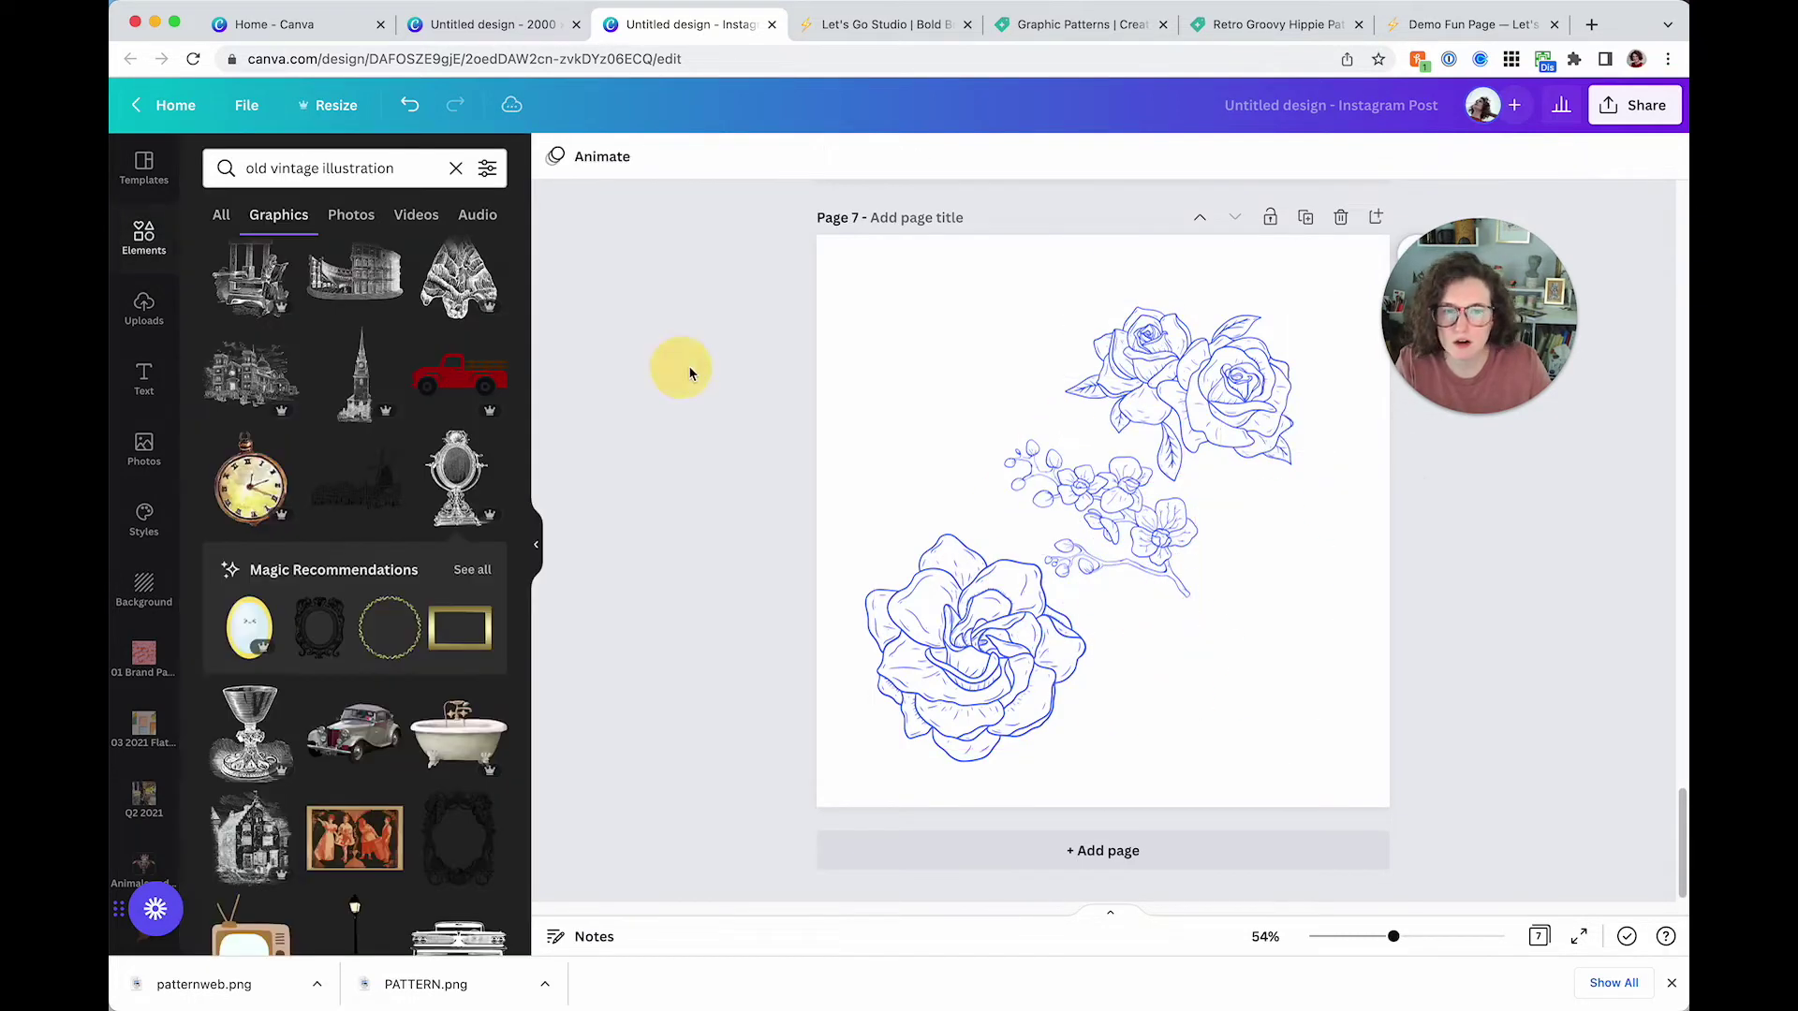
# Enlarge the mirror so half of it overhangs the page's right edge, and place a copy overhanging the left edge at the same height
pyautogui.moveTo(1242, 598); pyautogui.dragTo(1360, 627)
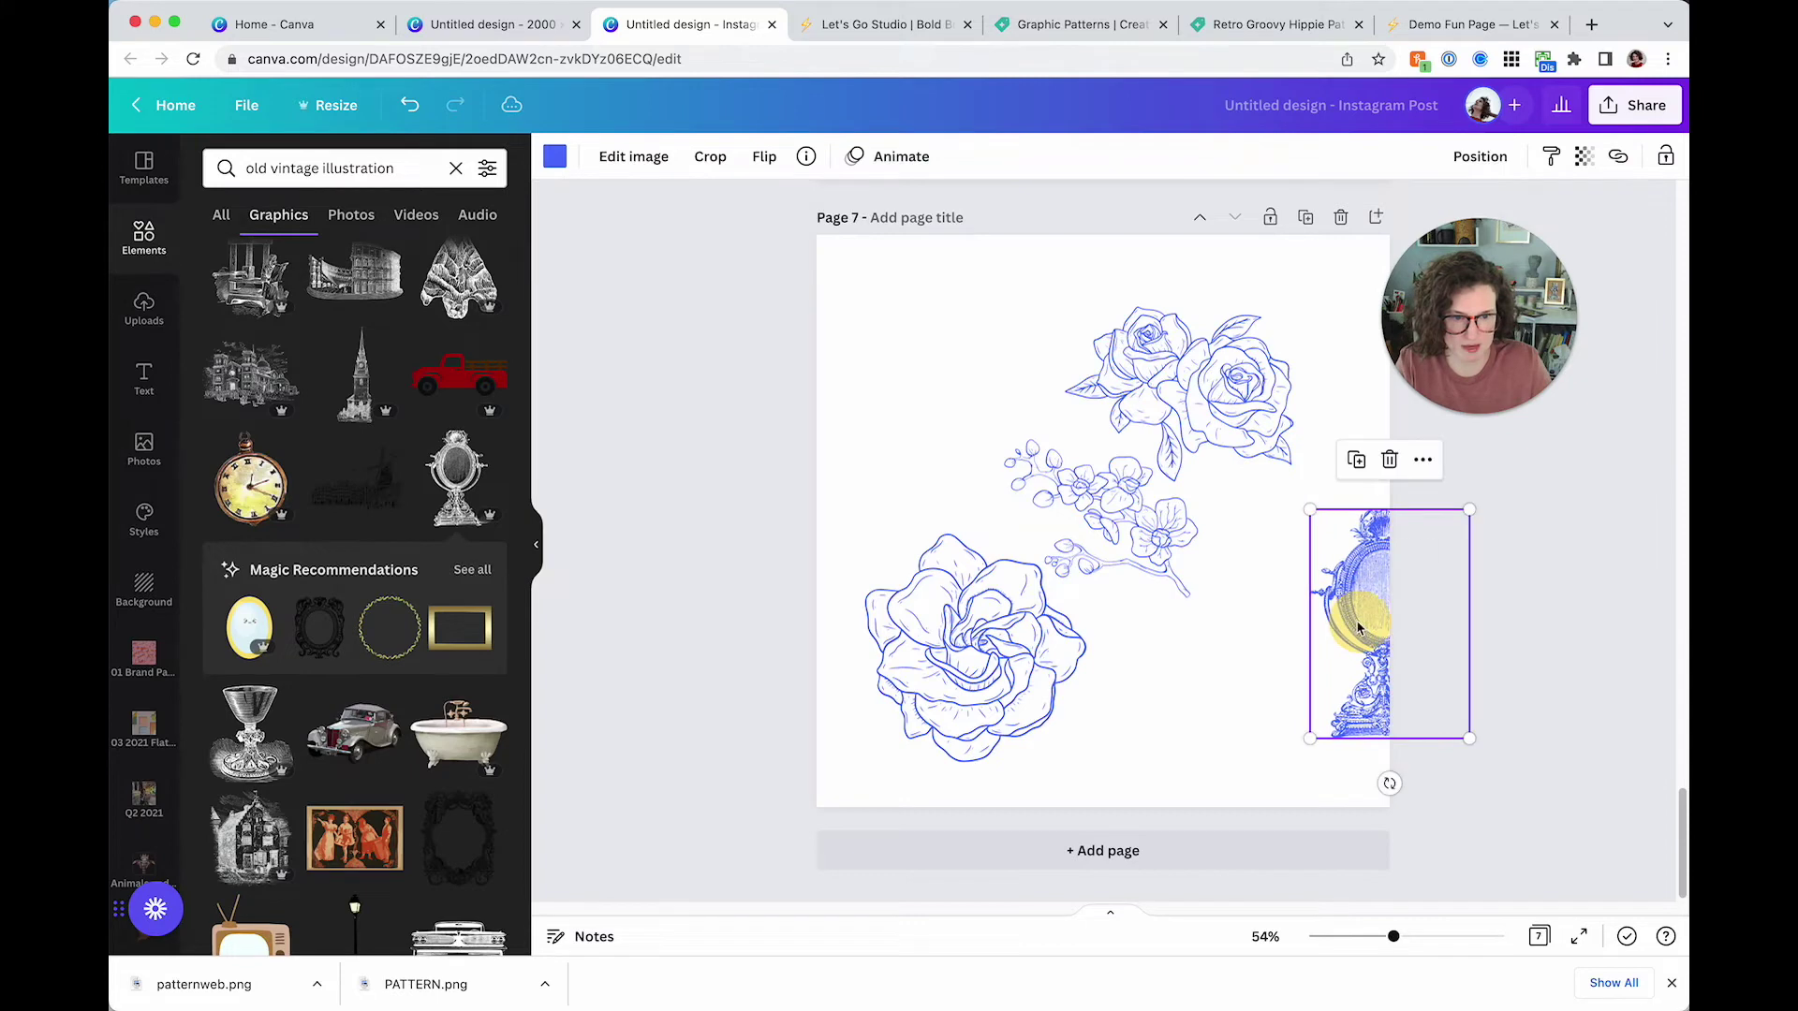
pyautogui.moveTo(1309, 511); pyautogui.dragTo(1176, 370)
pyautogui.moveTo(1328, 602); pyautogui.dragTo(851, 497)
# Delete the orchid branch and move the single bloom and the double rose closer to the page's centre
pyautogui.moveTo(1023, 614); pyautogui.dragTo(1063, 574)
pyautogui.click(1197, 574)
pyautogui.press('Delete')
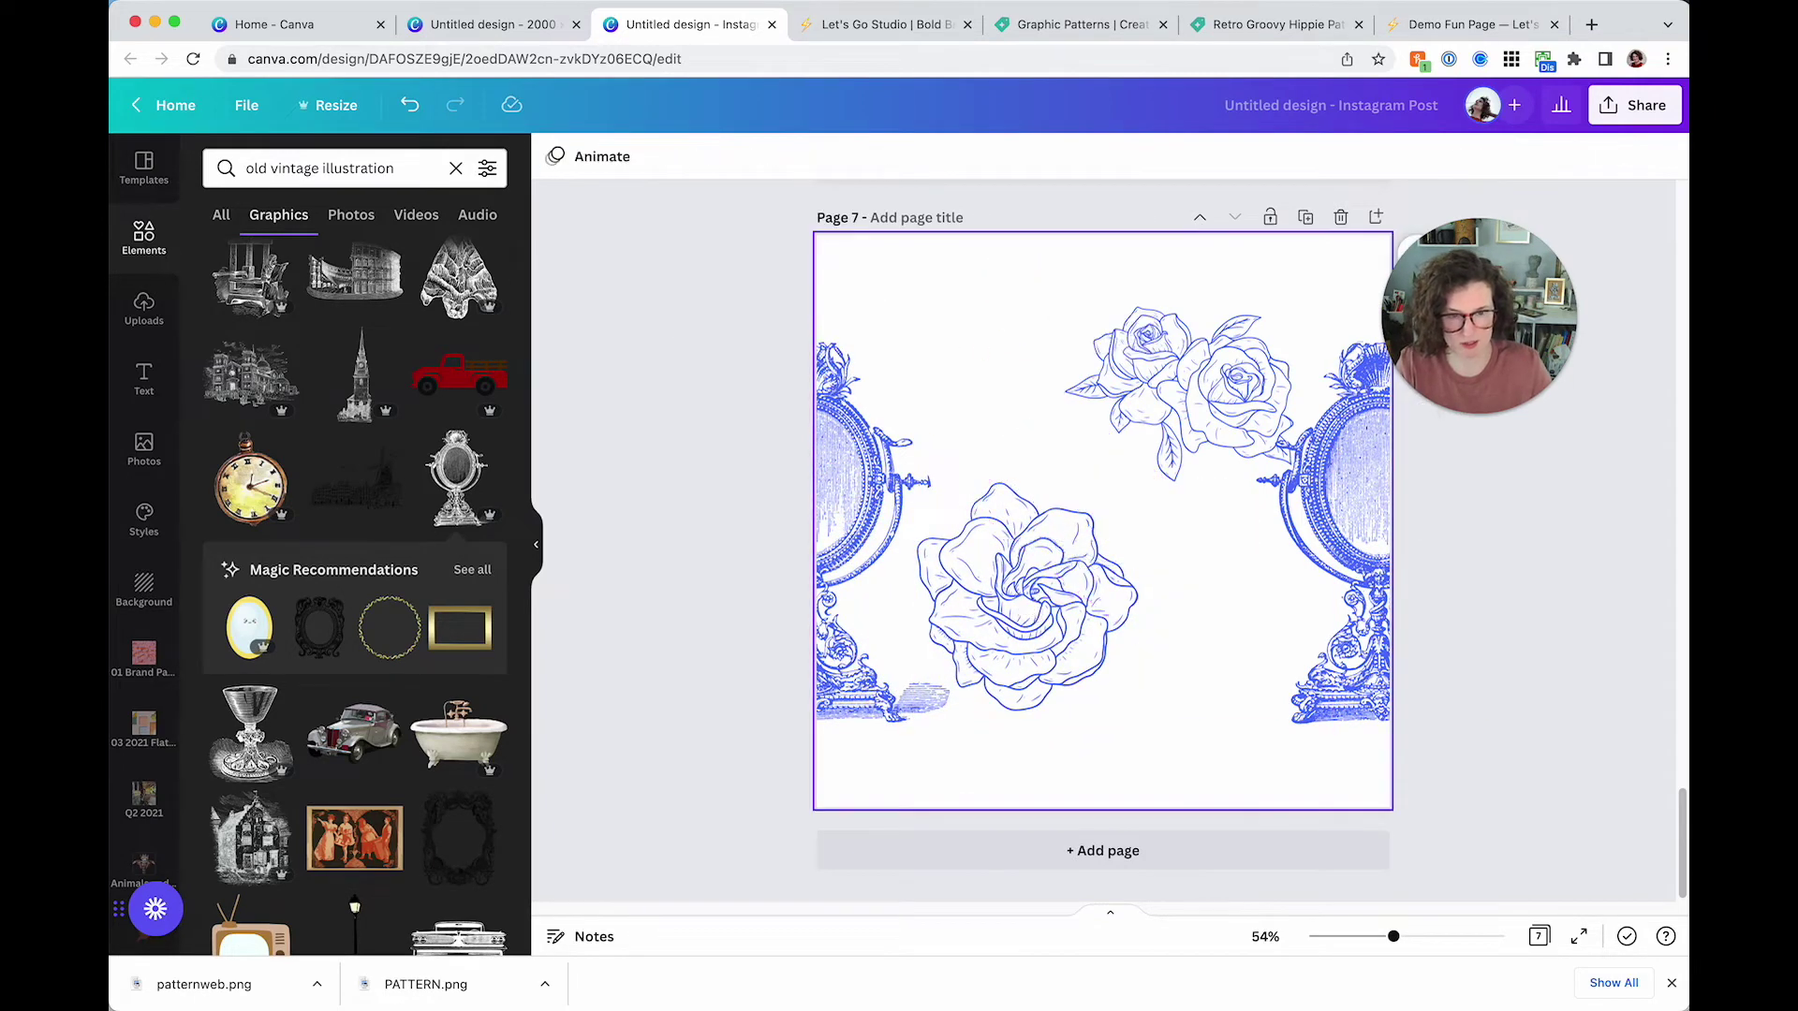
pyautogui.moveTo(1143, 434); pyautogui.dragTo(1096, 485)
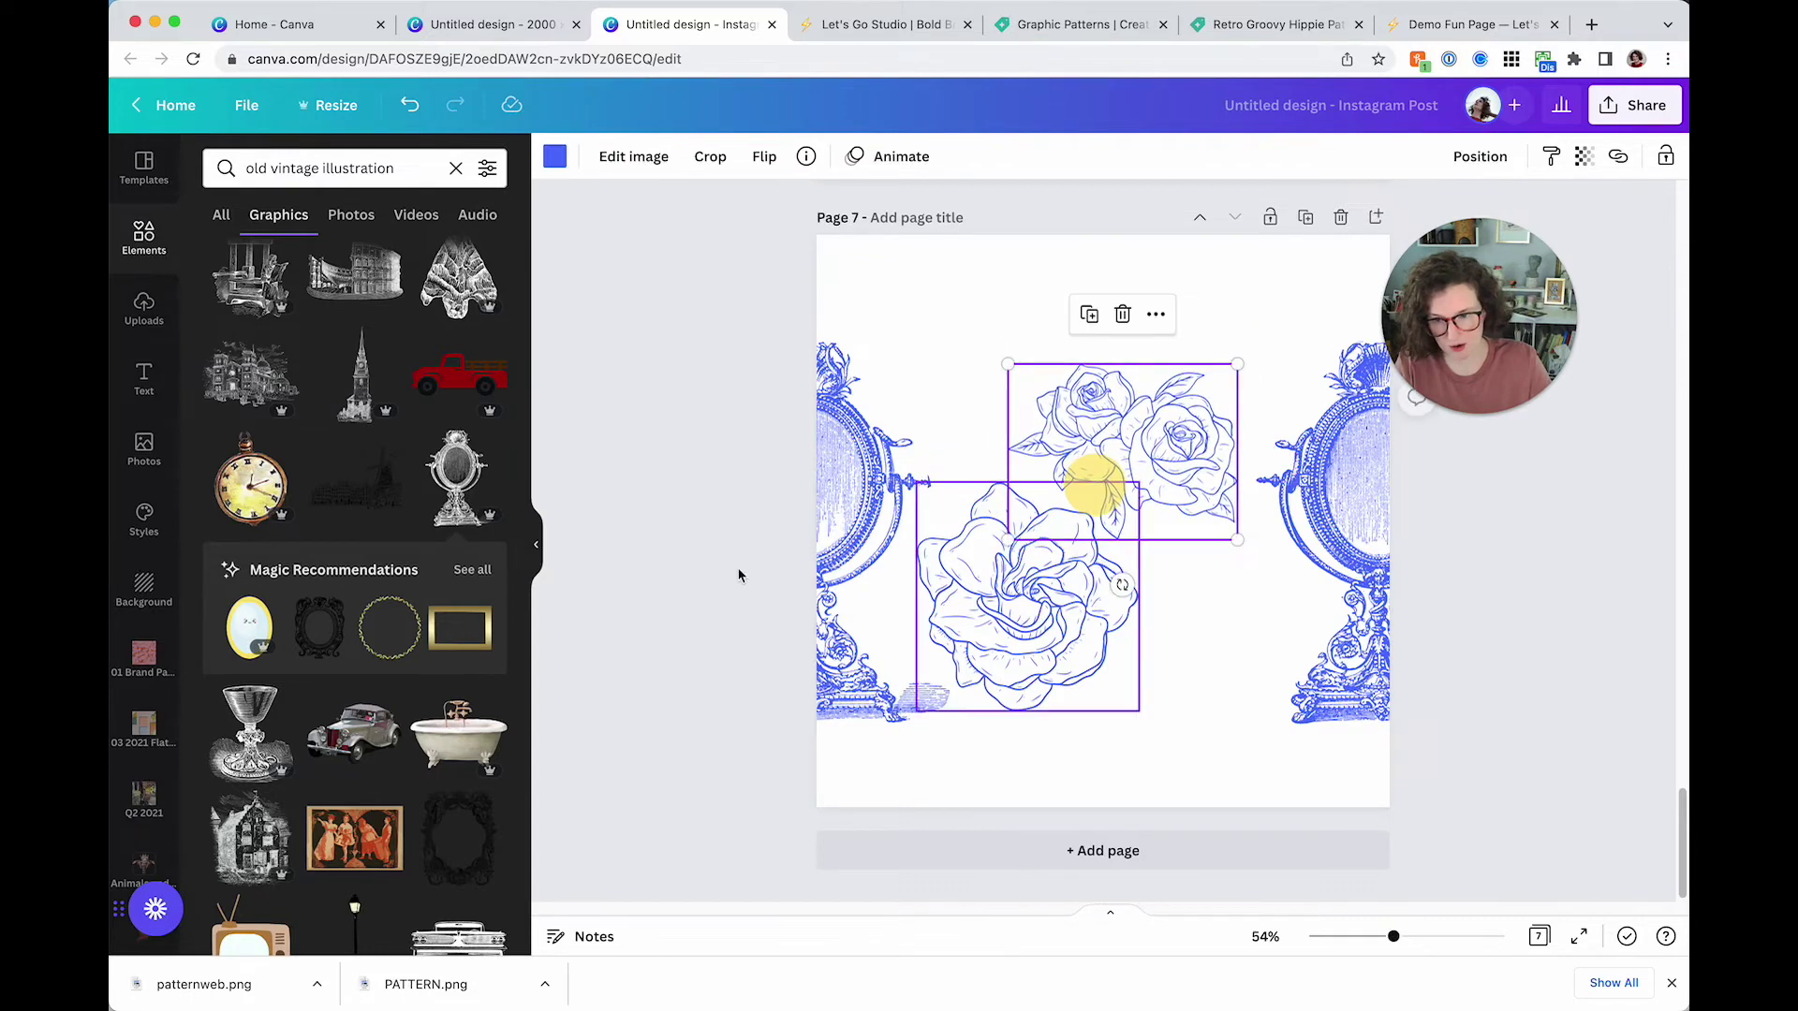
# Add the ornate oval frame from the recommended graphics, shrink it, and place it over the page's upper edge
pyautogui.click(319, 626)
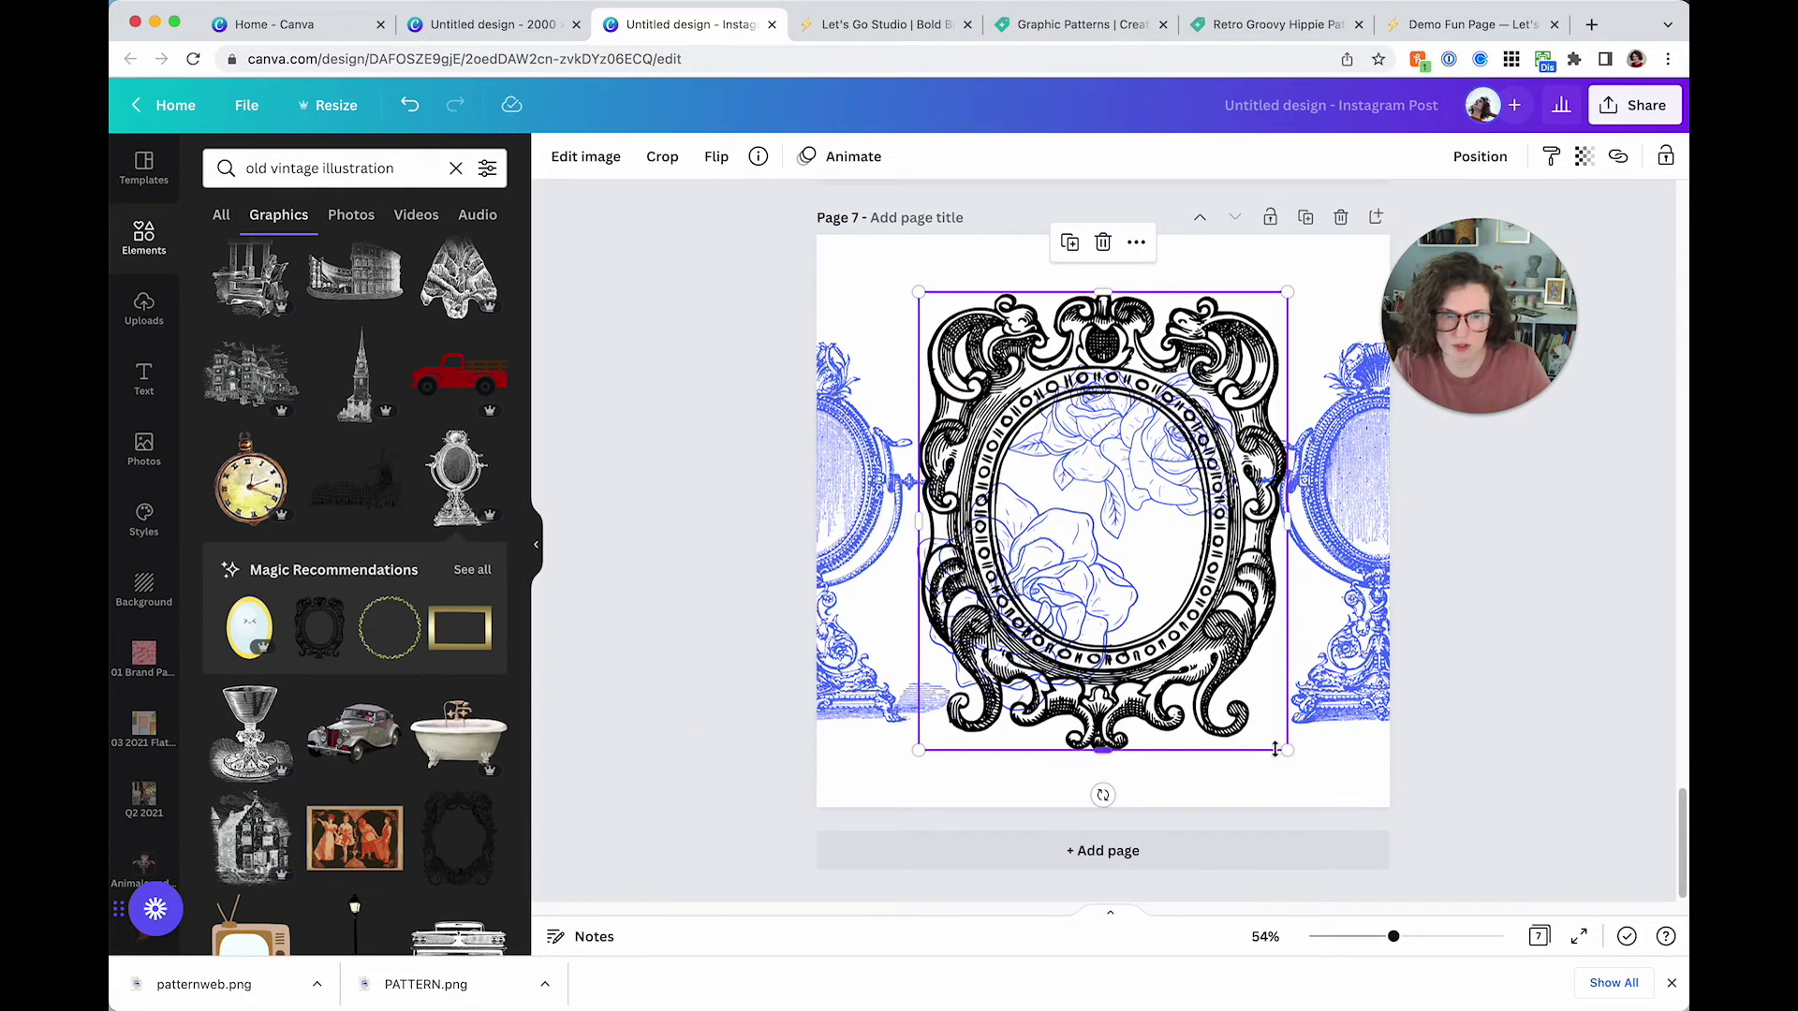
pyautogui.moveTo(1285, 748); pyautogui.dragTo(1052, 534)
pyautogui.moveTo(1016, 468); pyautogui.dragTo(969, 384)
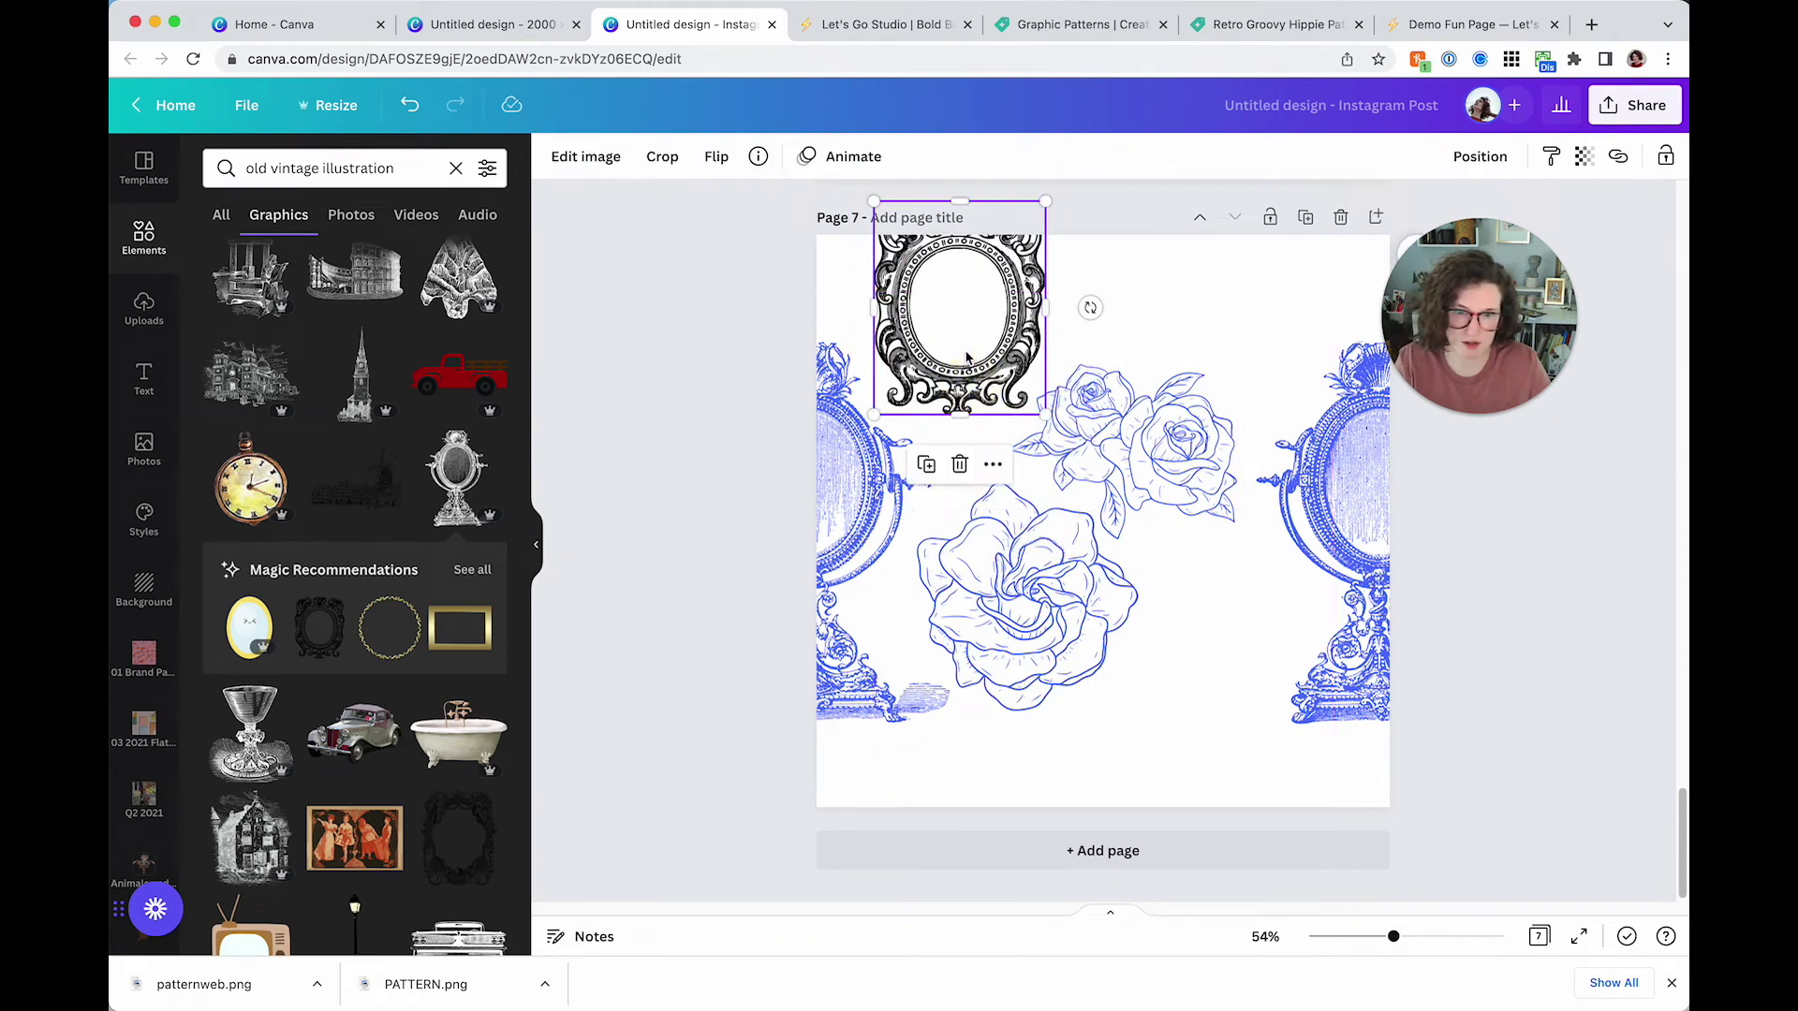
# Apply the Fuchsia duotone effect to the oval frame with both Highlights and Shadows set to the document's blue
pyautogui.click(558, 161)
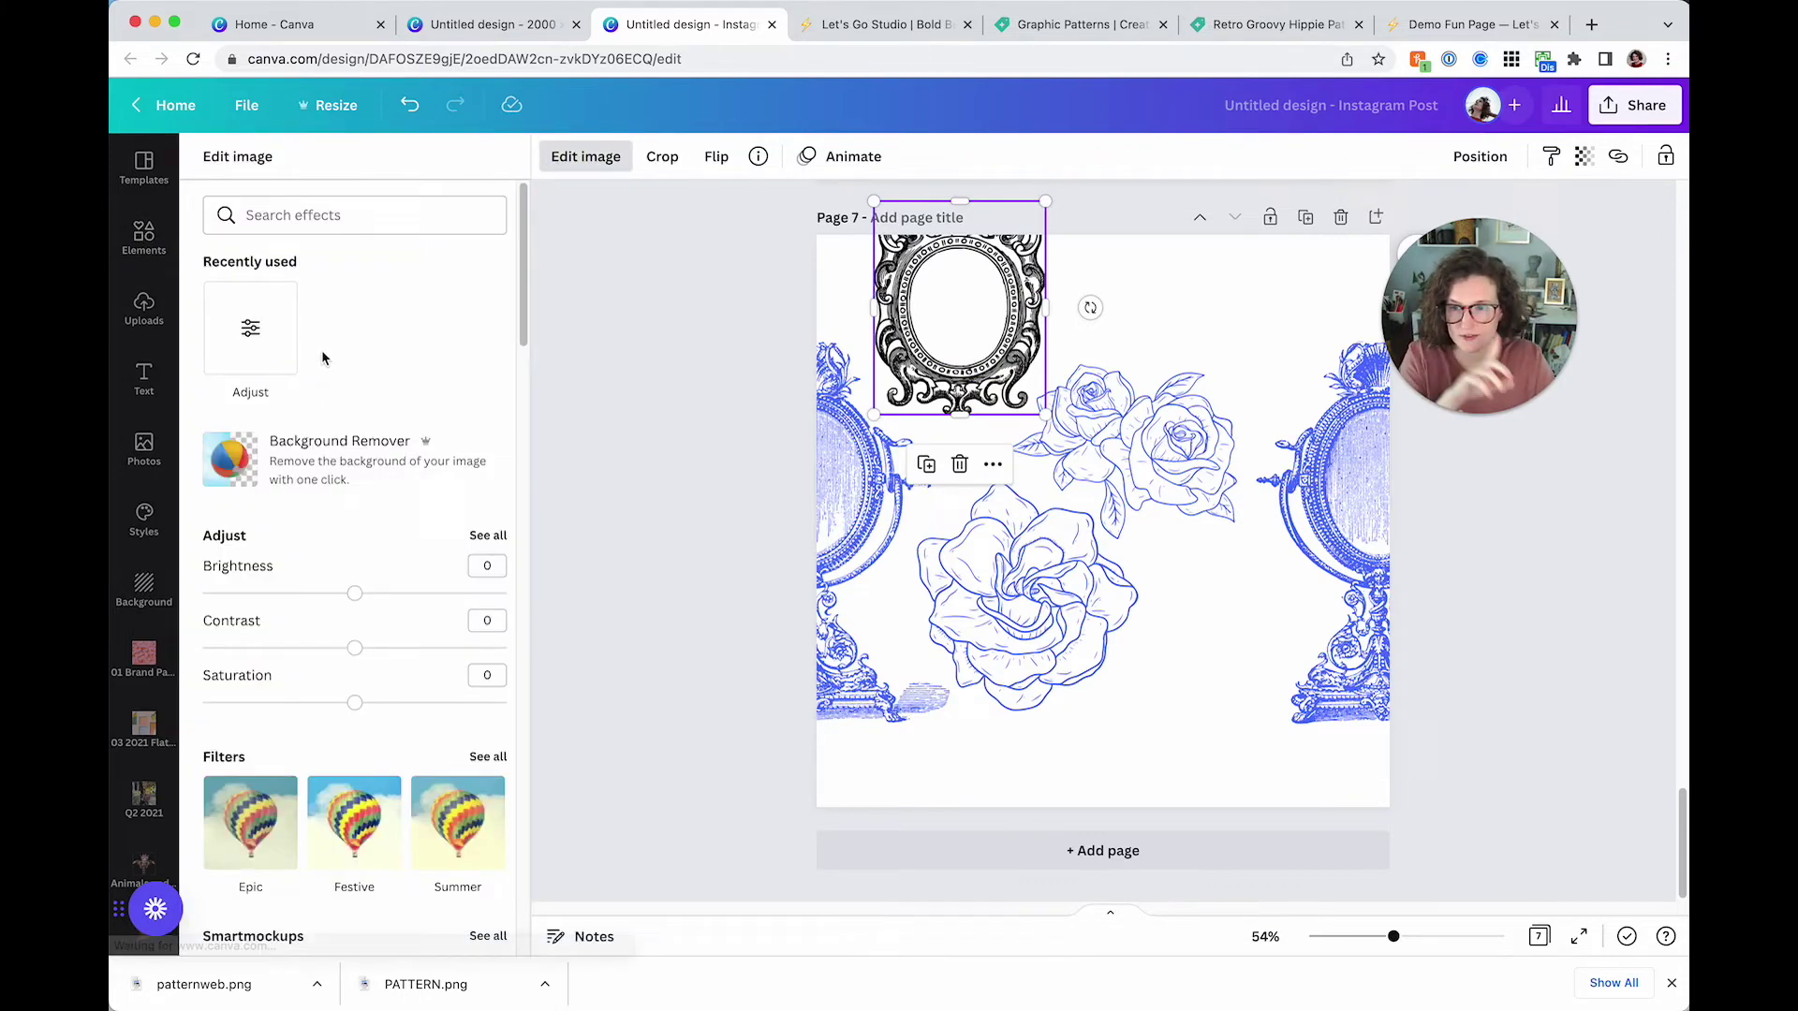
pyautogui.scroll(-5, 309, 478)
pyautogui.scroll(-5, 309, 489)
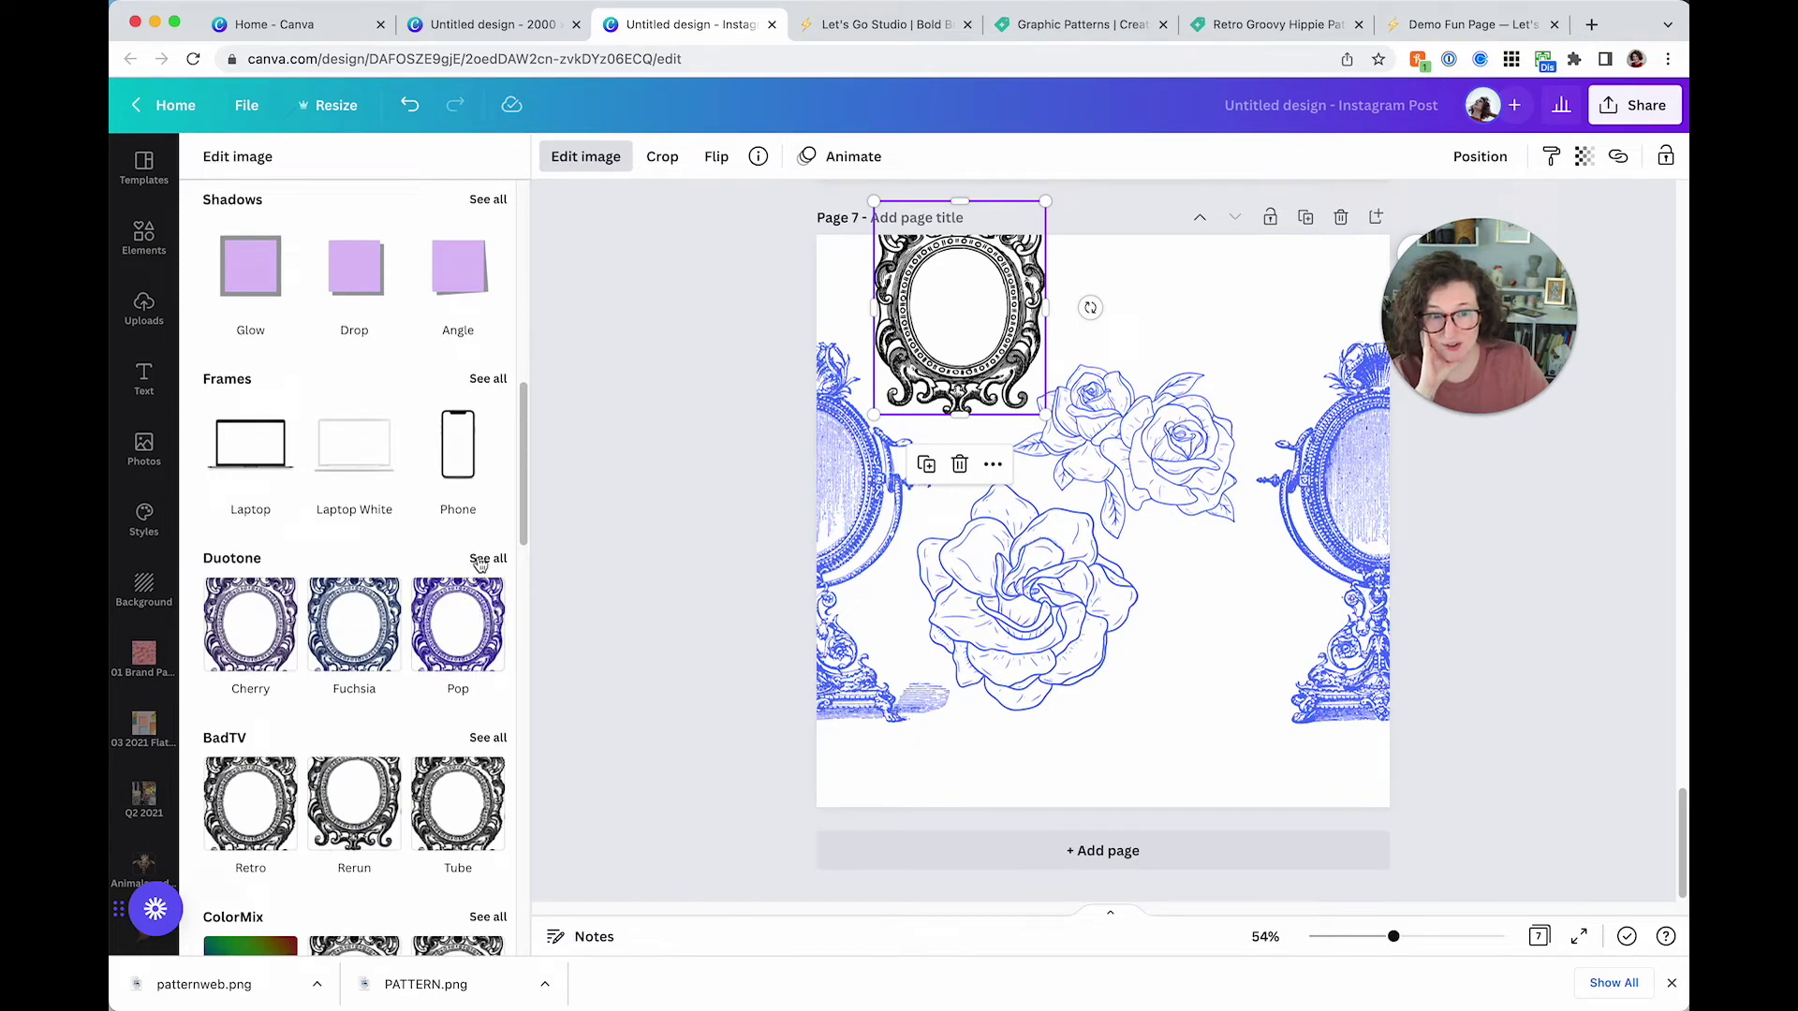
pyautogui.click(373, 615)
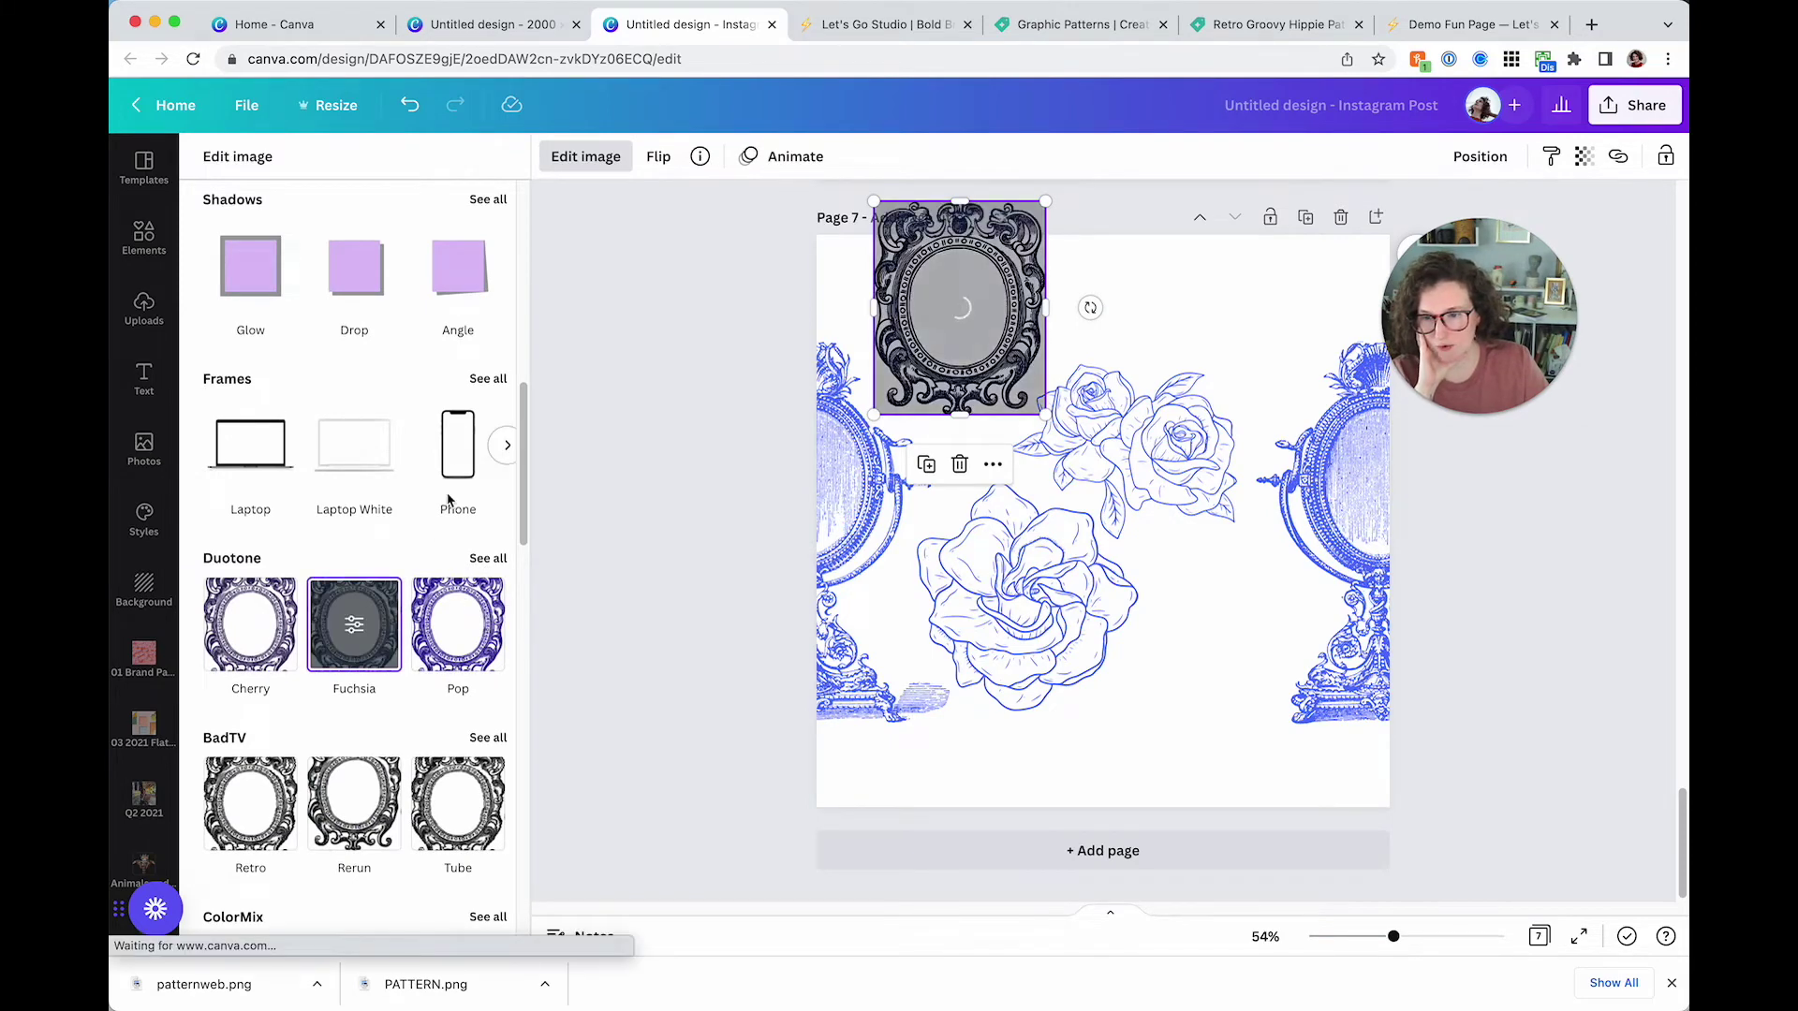
pyautogui.click(354, 634)
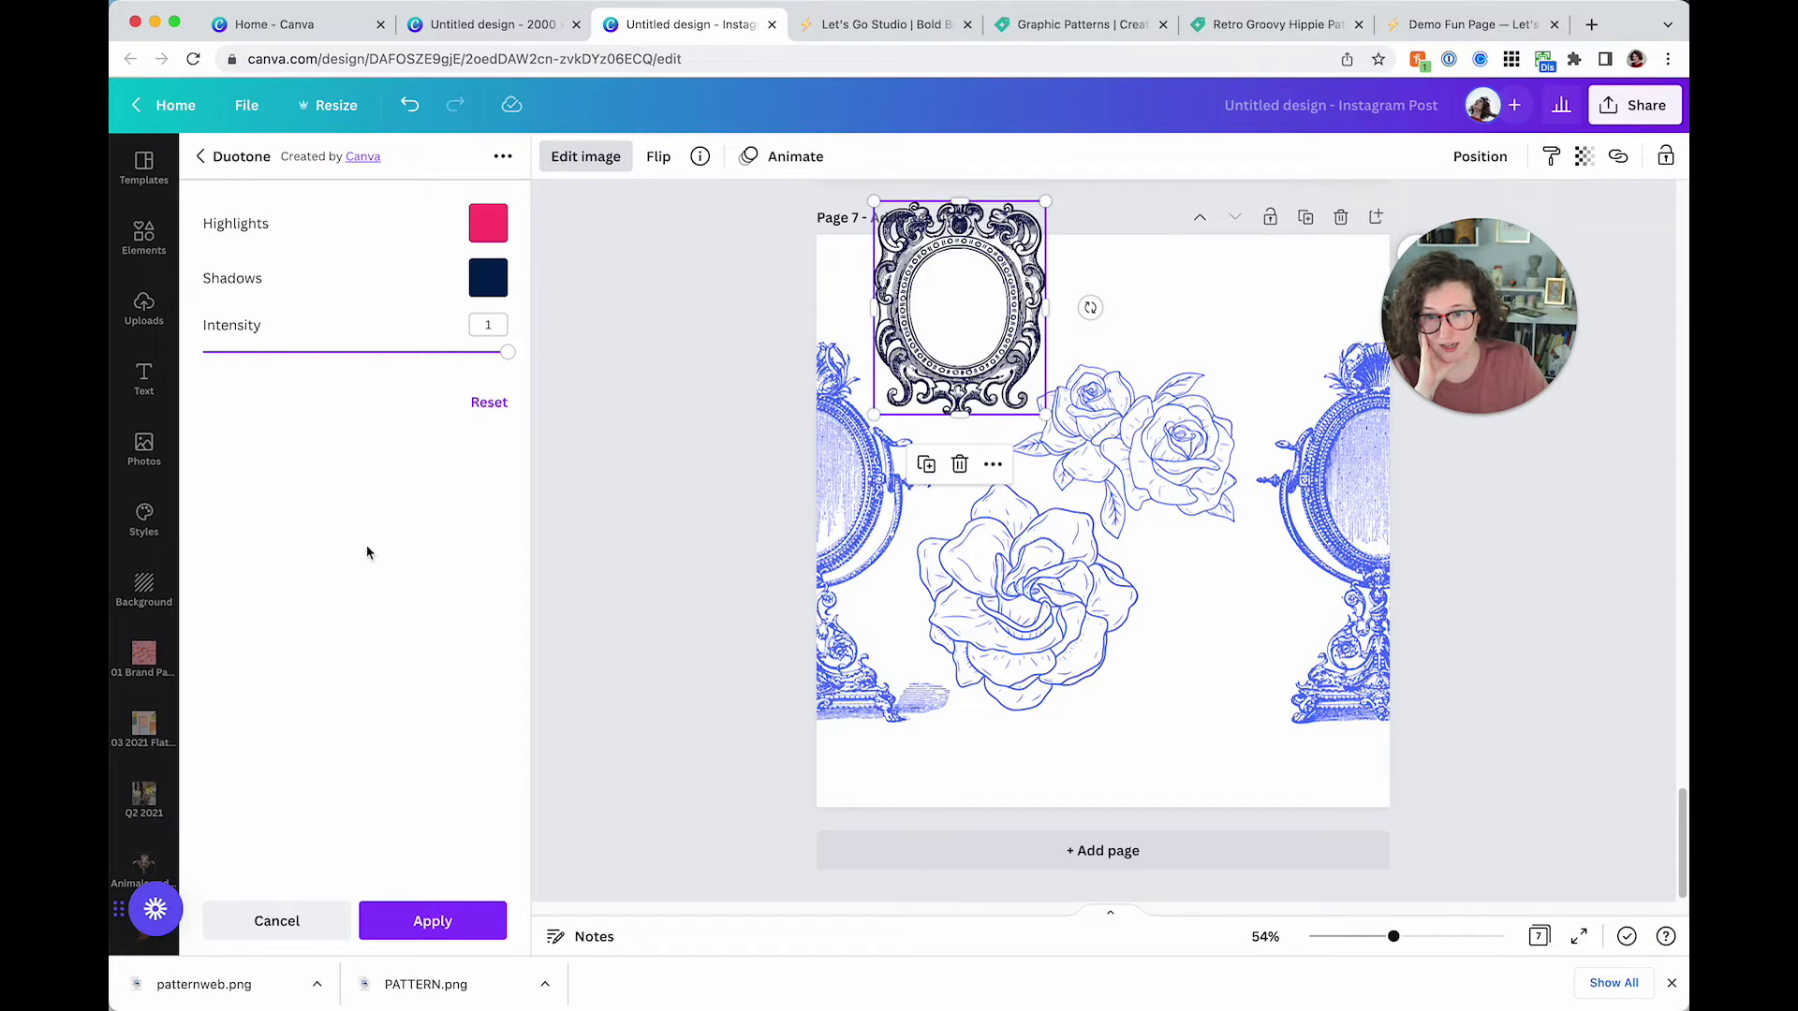
pyautogui.click(488, 225)
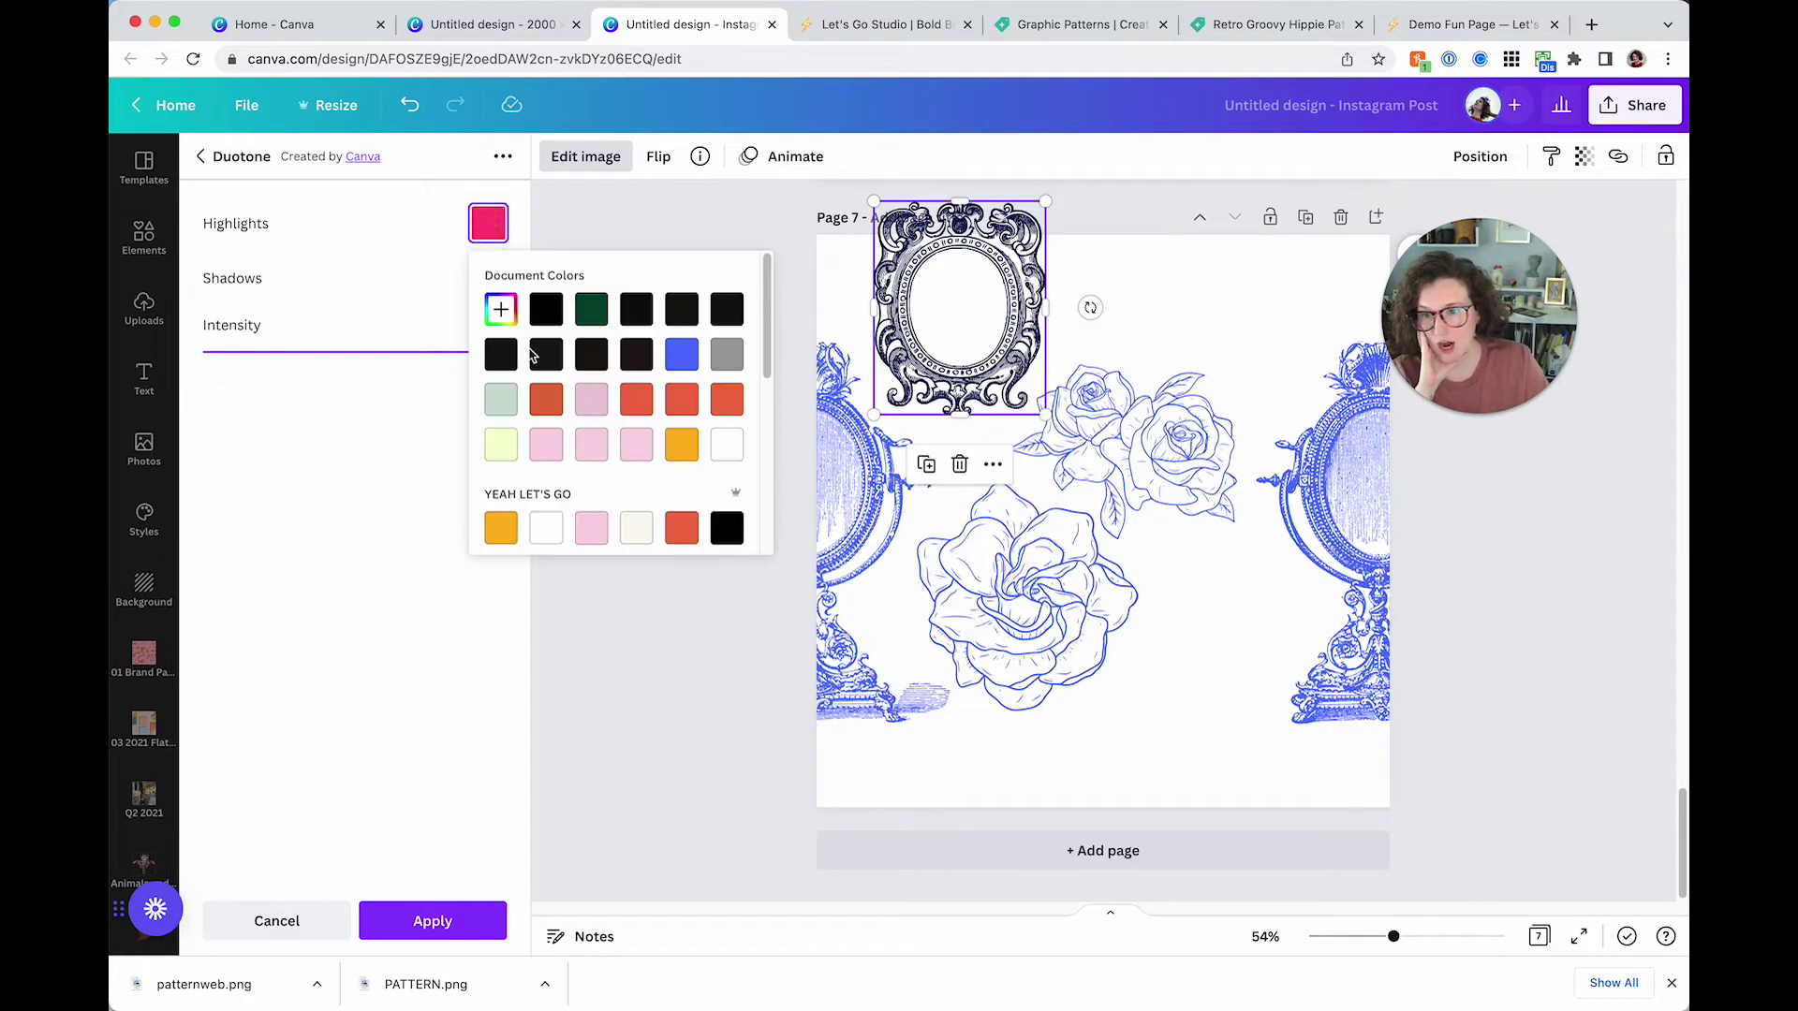
pyautogui.click(361, 204)
pyautogui.click(488, 278)
pyautogui.click(679, 422)
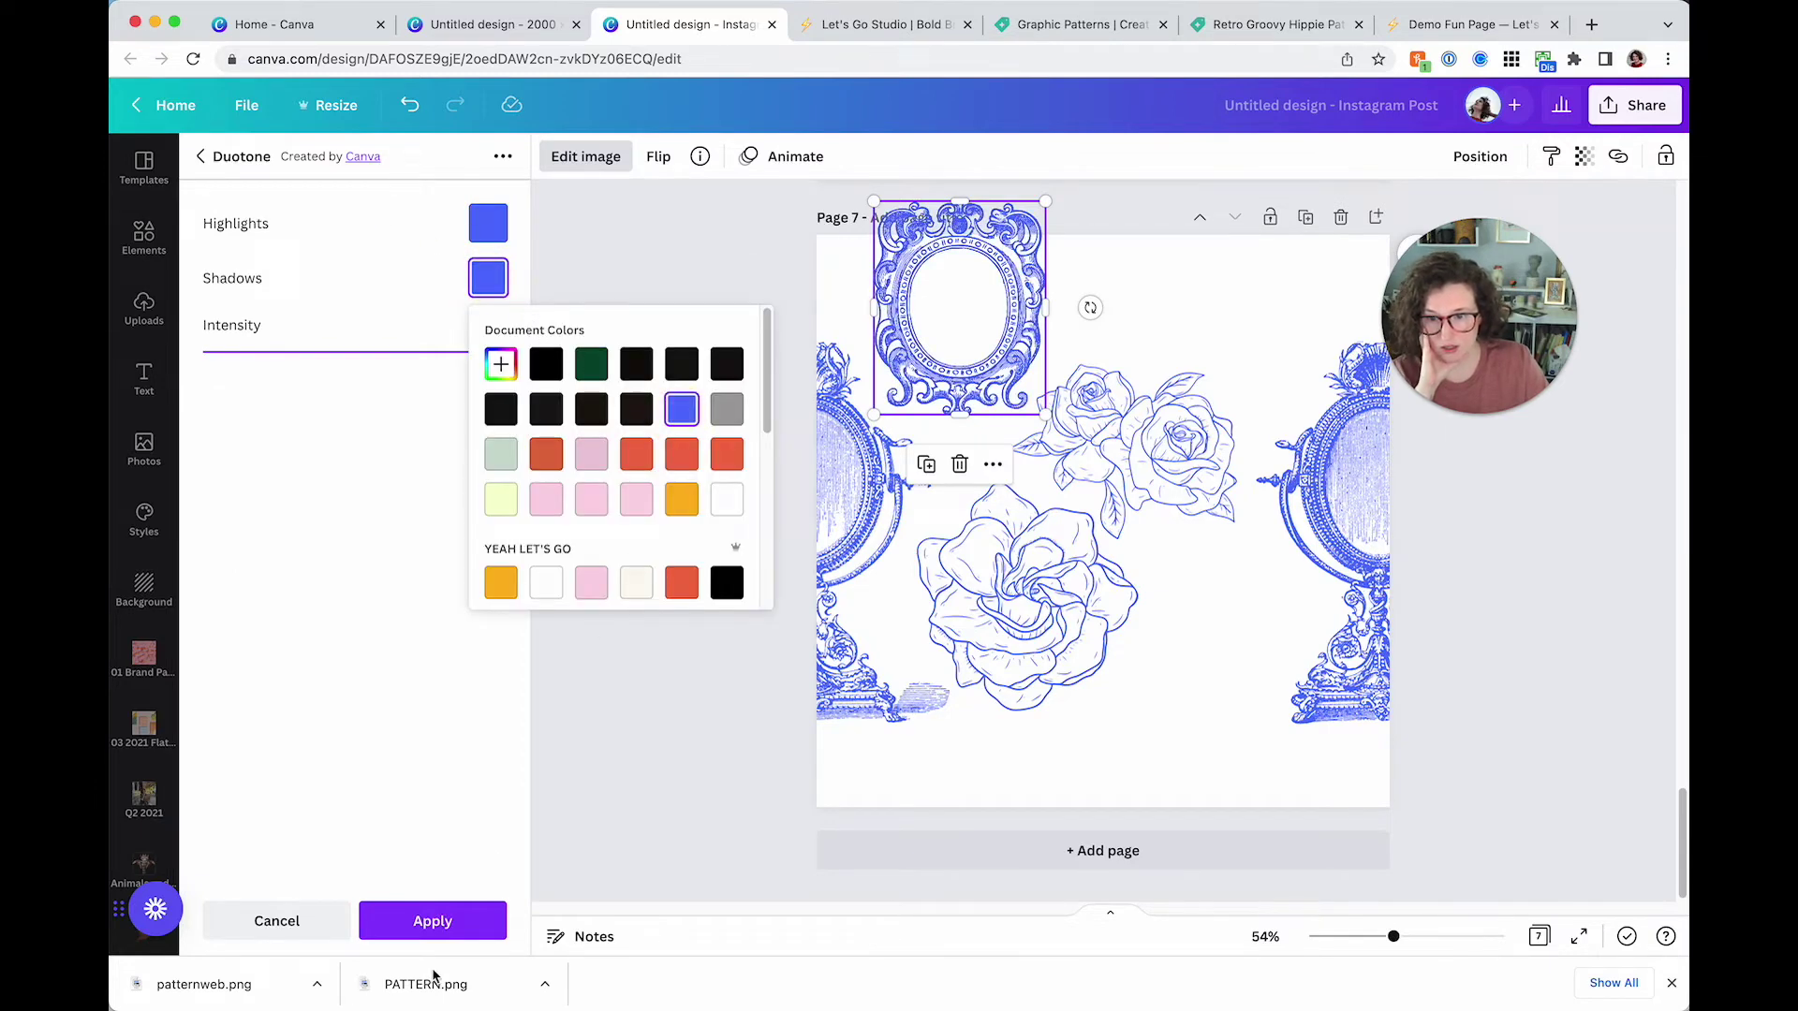
pyautogui.click(420, 927)
pyautogui.click(630, 749)
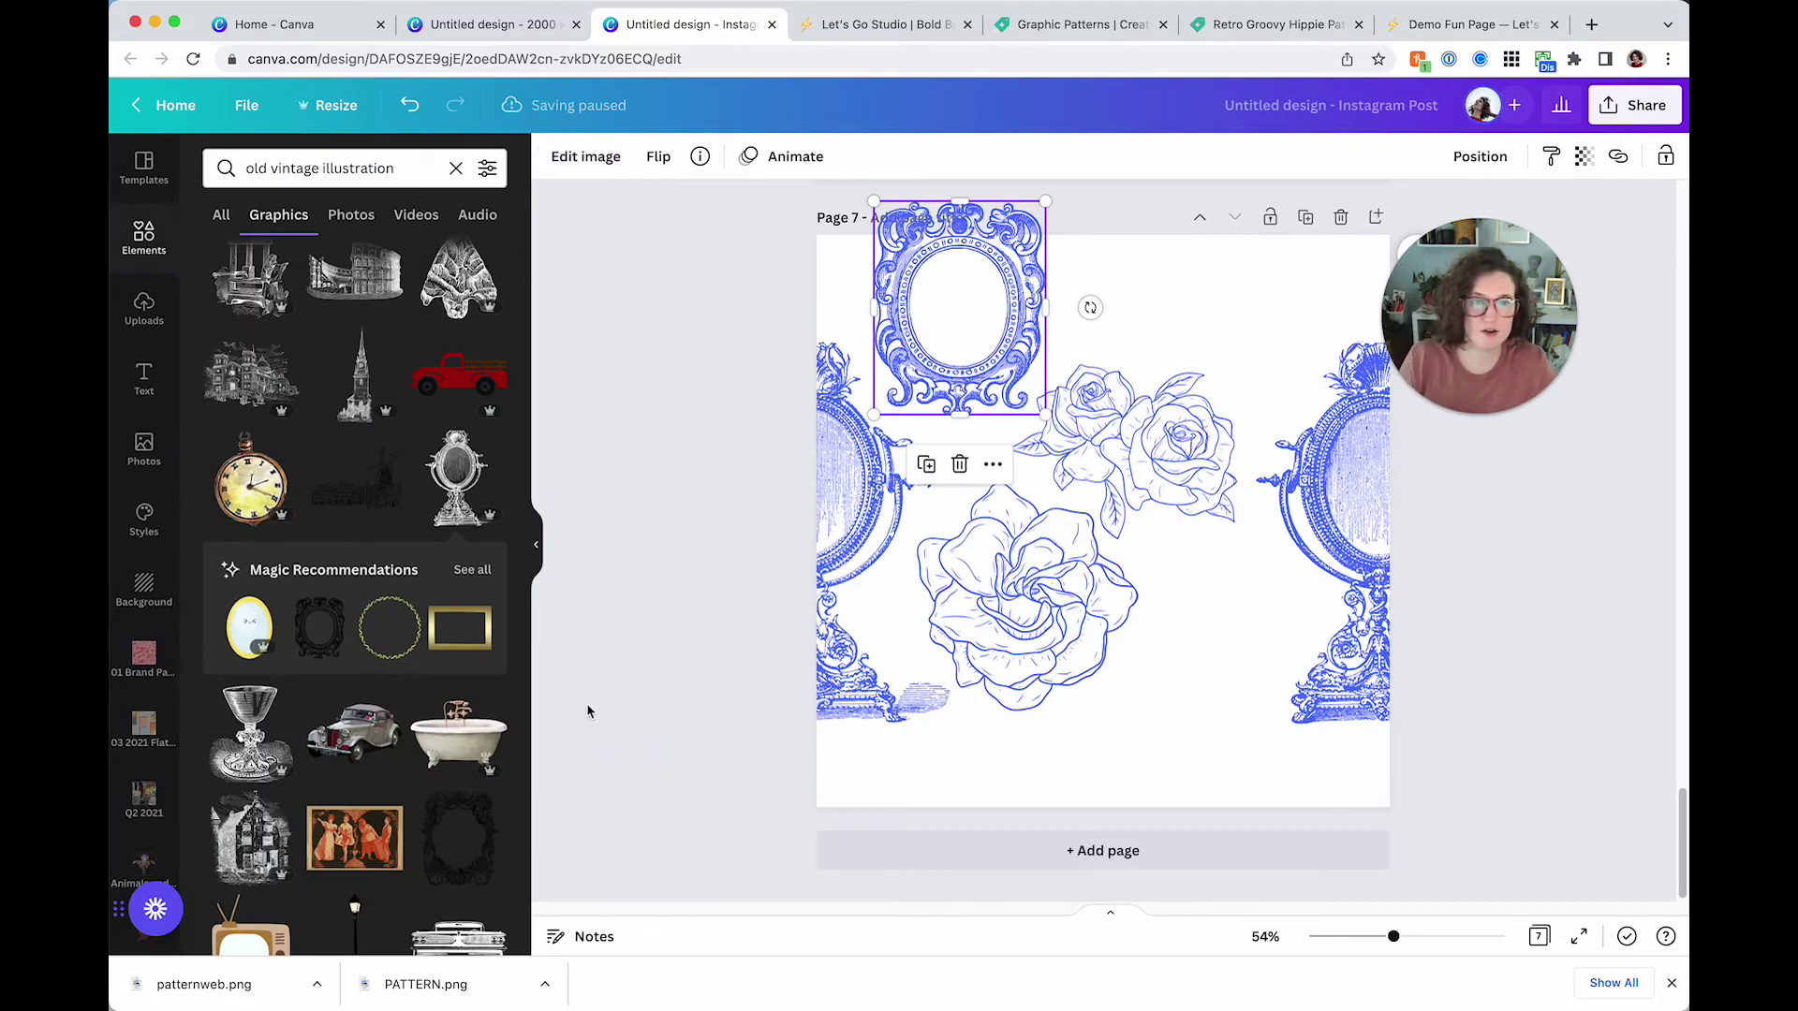
# Enlarge the oval frame slightly and reposition it so that its upper part overhangs the page's top edge
pyautogui.moveTo(987, 354); pyautogui.dragTo(983, 273)
pyautogui.moveTo(1045, 337)
pyautogui.mouseDown()
pyautogui.moveTo(1076, 378)
pyautogui.moveTo(1032, 318)
pyautogui.mouseUp()
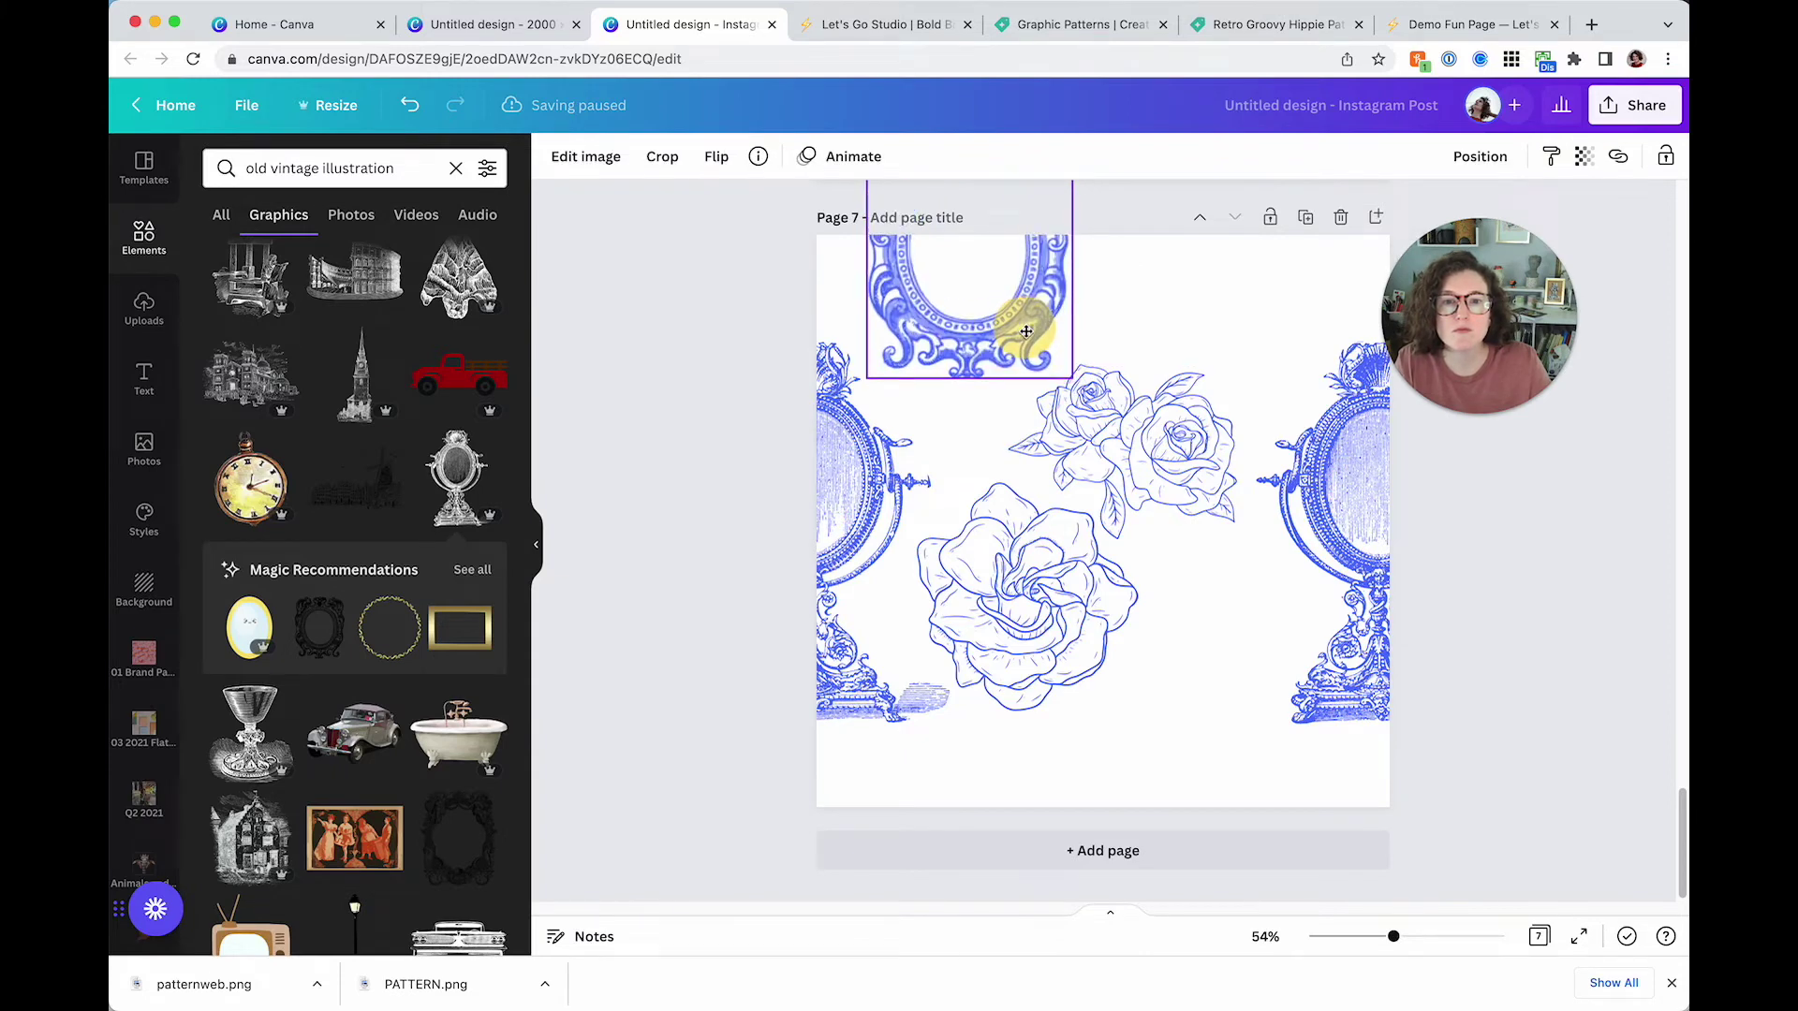
pyautogui.click(1212, 298)
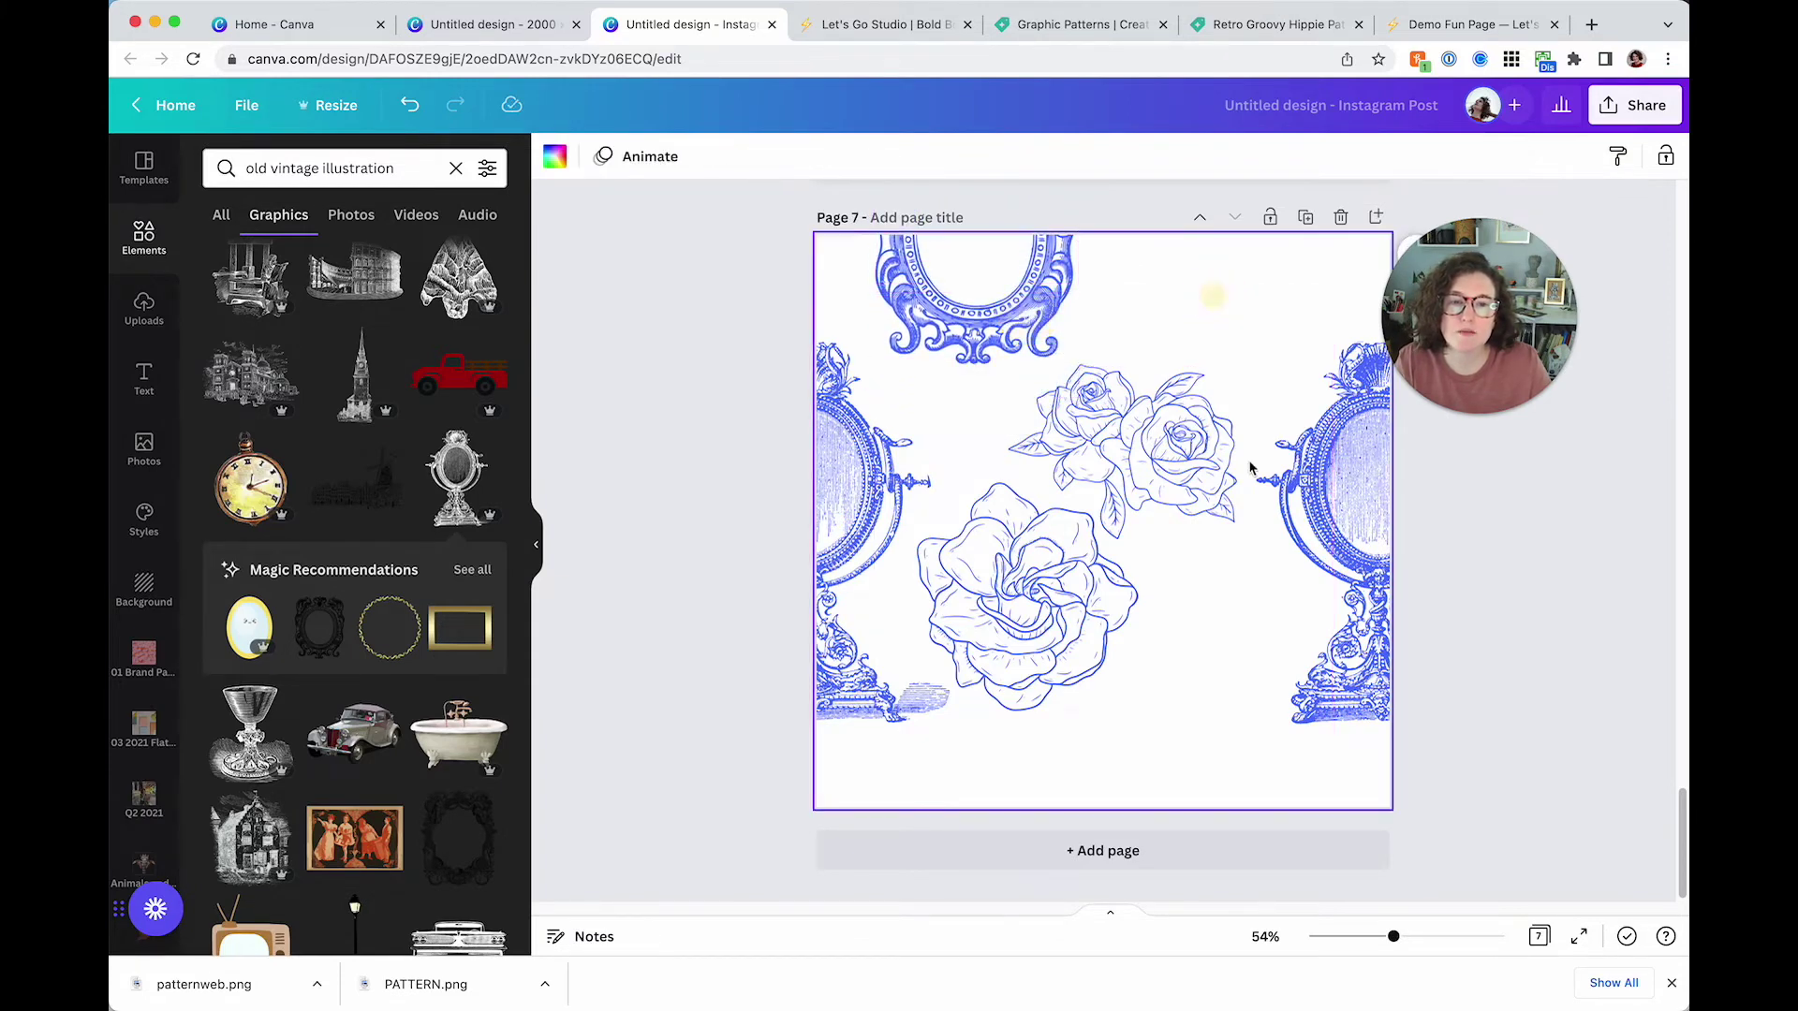
pyautogui.click(976, 297)
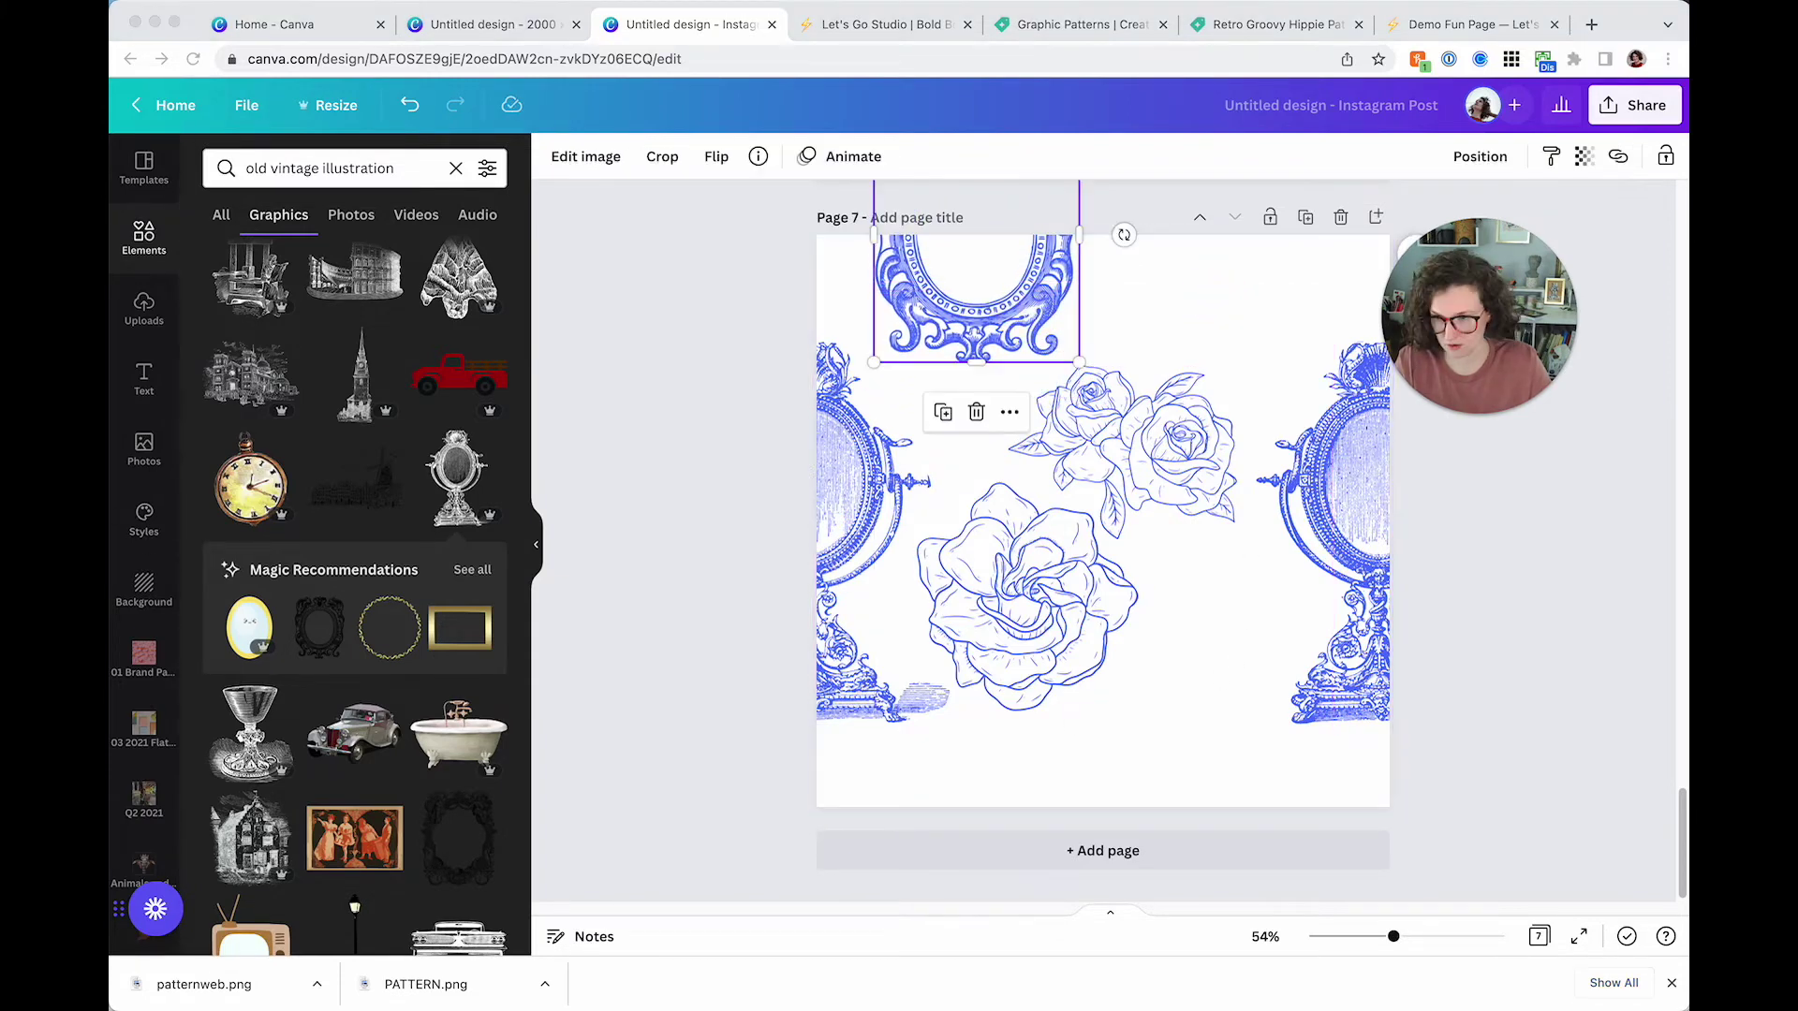
pyautogui.click(979, 303)
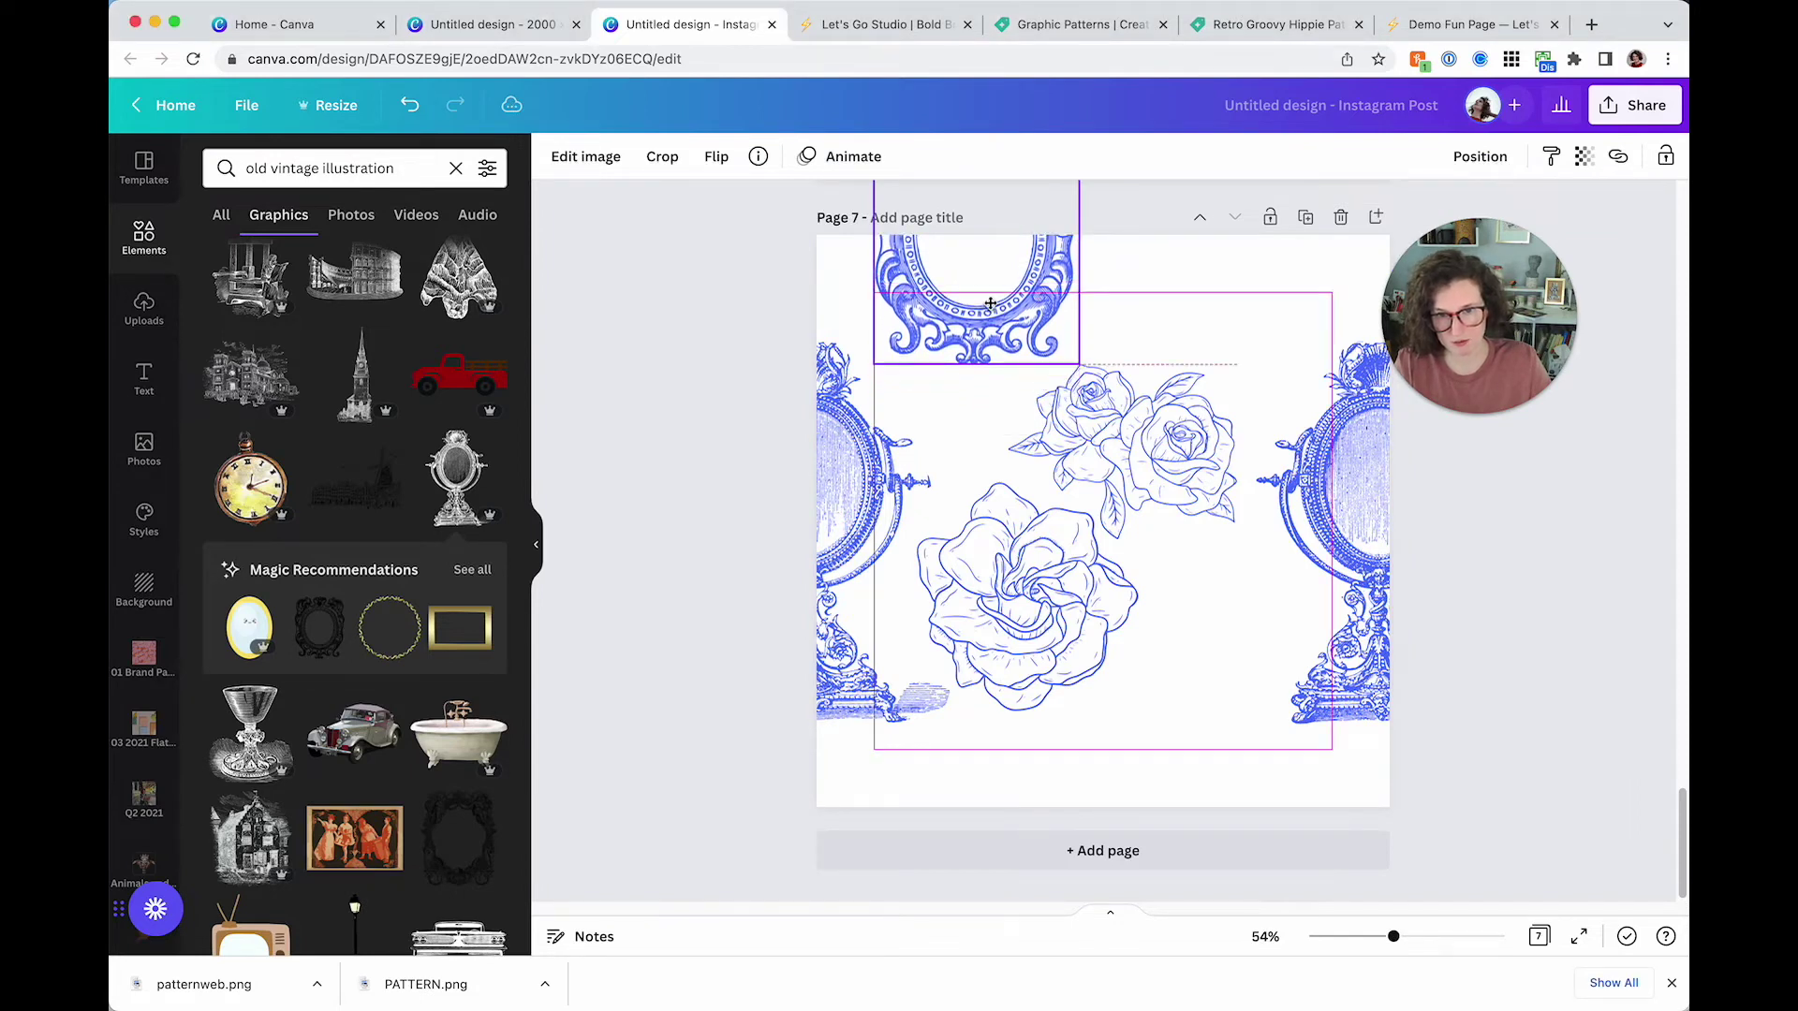
# Place a copy of the oval frame across the page's bottom edge and shift both frames together towards the horizontal centre
pyautogui.moveTo(996, 299); pyautogui.dragTo(1027, 787)
pyautogui.keyDown('shift'); pyautogui.click(983, 334); pyautogui.keyUp('shift')
pyautogui.moveTo(983, 334); pyautogui.dragTo(1050, 337)
pyautogui.click(1204, 323)
# Shrink the single bloom and place it between the left mirror half and the double rose
pyautogui.moveTo(1027, 634); pyautogui.dragTo(1053, 593)
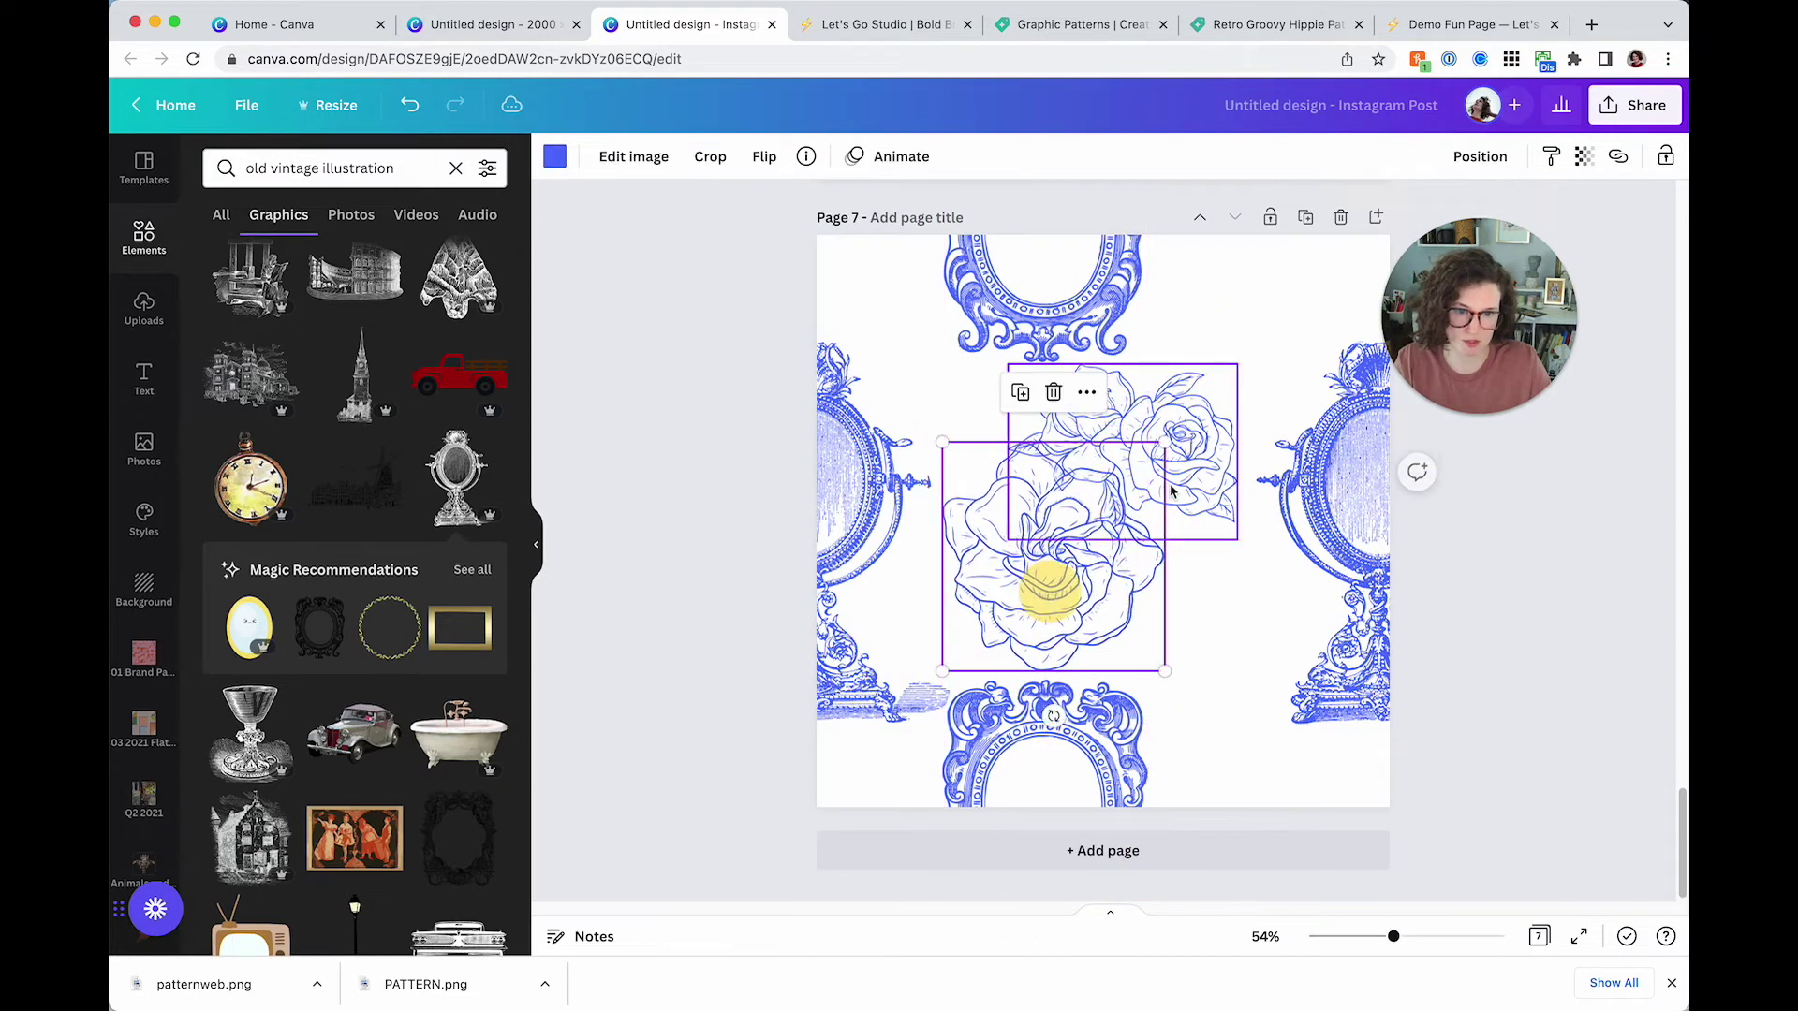
pyautogui.moveTo(1161, 448); pyautogui.dragTo(1115, 481)
pyautogui.moveTo(1071, 603); pyautogui.dragTo(1055, 593)
# Tilt the double rose clockwise and place it to the upper right of the single bloom, clear of the frames
pyautogui.click(1183, 466)
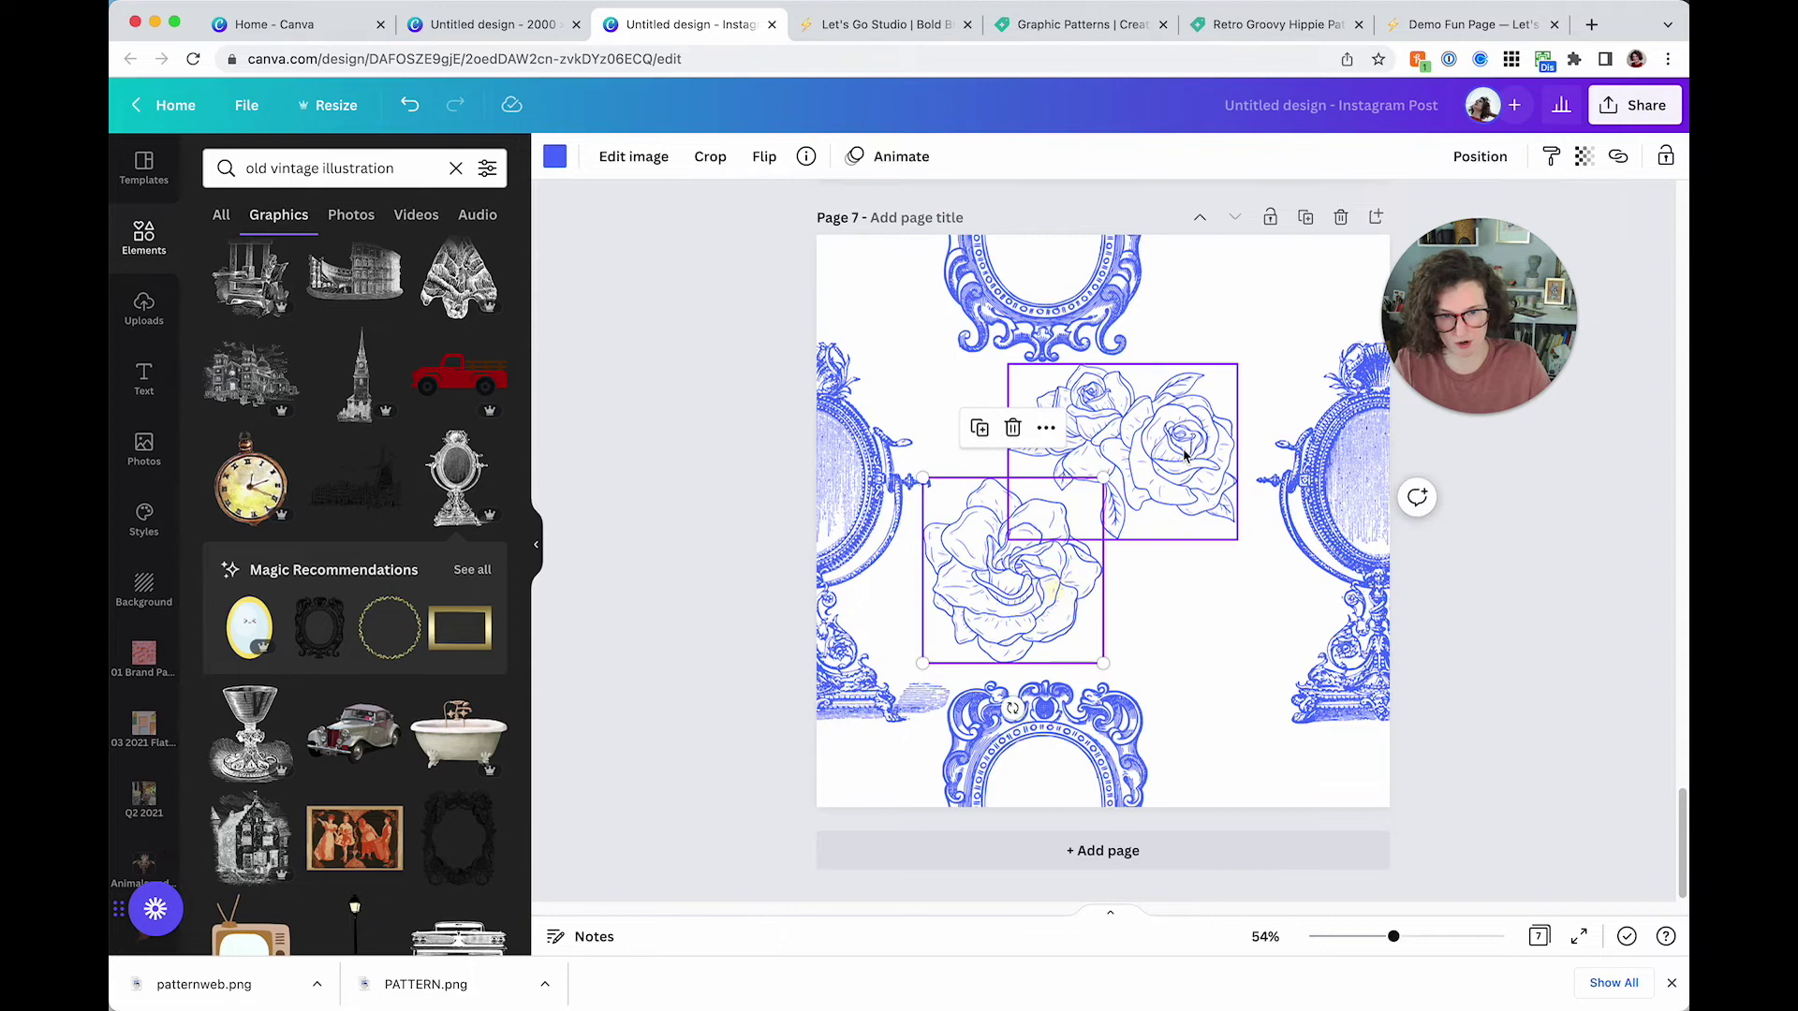
pyautogui.moveTo(1182, 466); pyautogui.dragTo(1295, 636)
pyautogui.moveTo(1232, 762); pyautogui.dragTo(1155, 722)
pyautogui.moveTo(1224, 614); pyautogui.dragTo(1135, 446)
pyautogui.click(1216, 357)
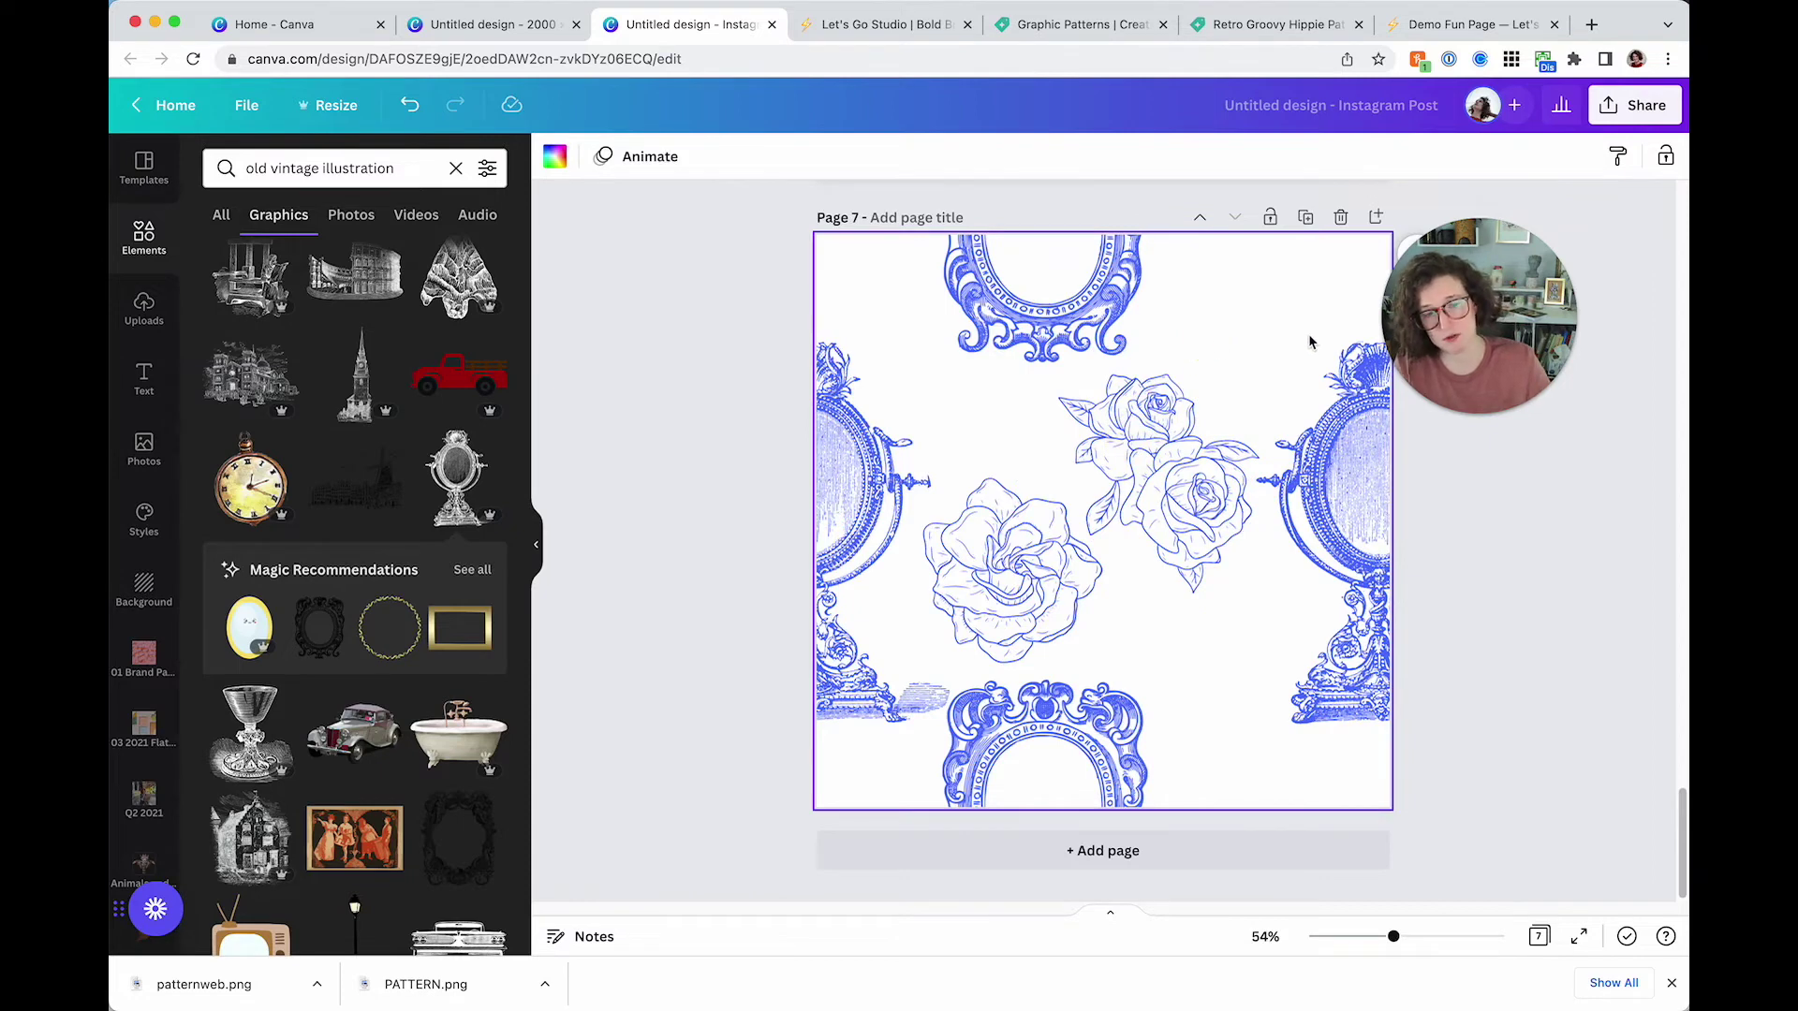
# Browse all graphics recommended for the mirror, and search the graphics for "vintage illustration"
pyautogui.click(462, 582)
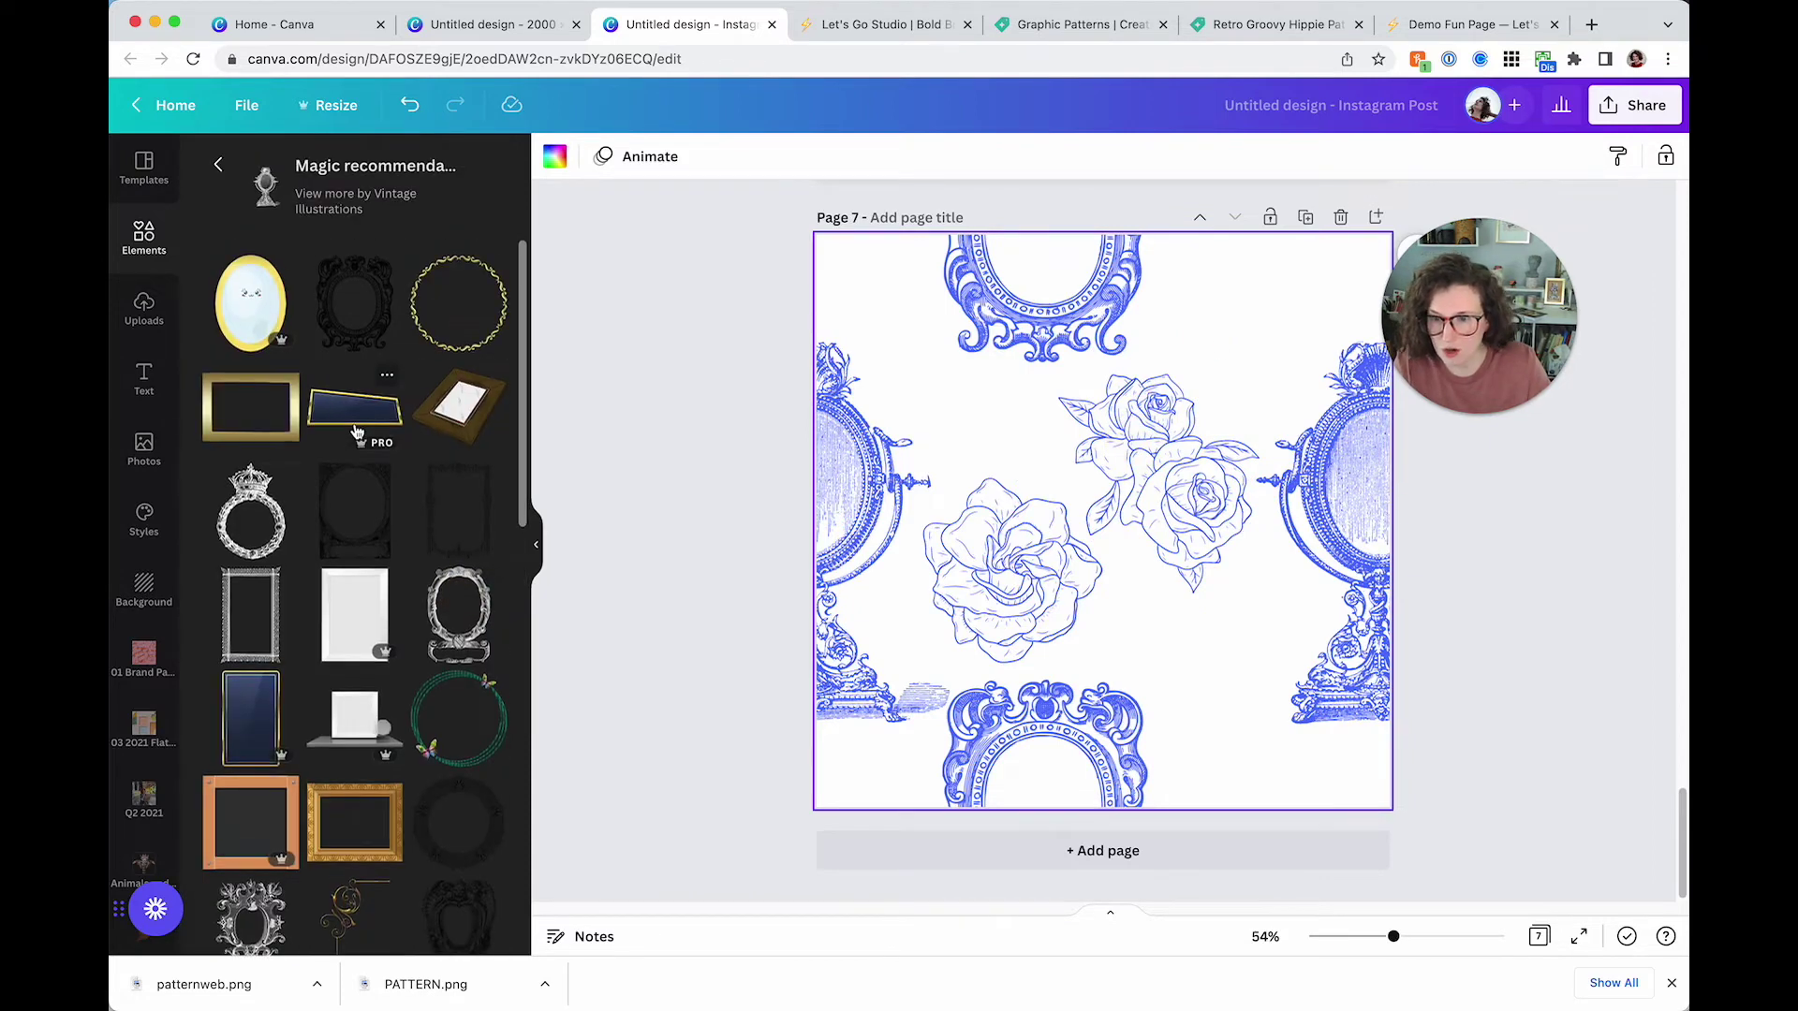
pyautogui.scroll(-5, 361, 430)
pyautogui.scroll(-3, 431, 435)
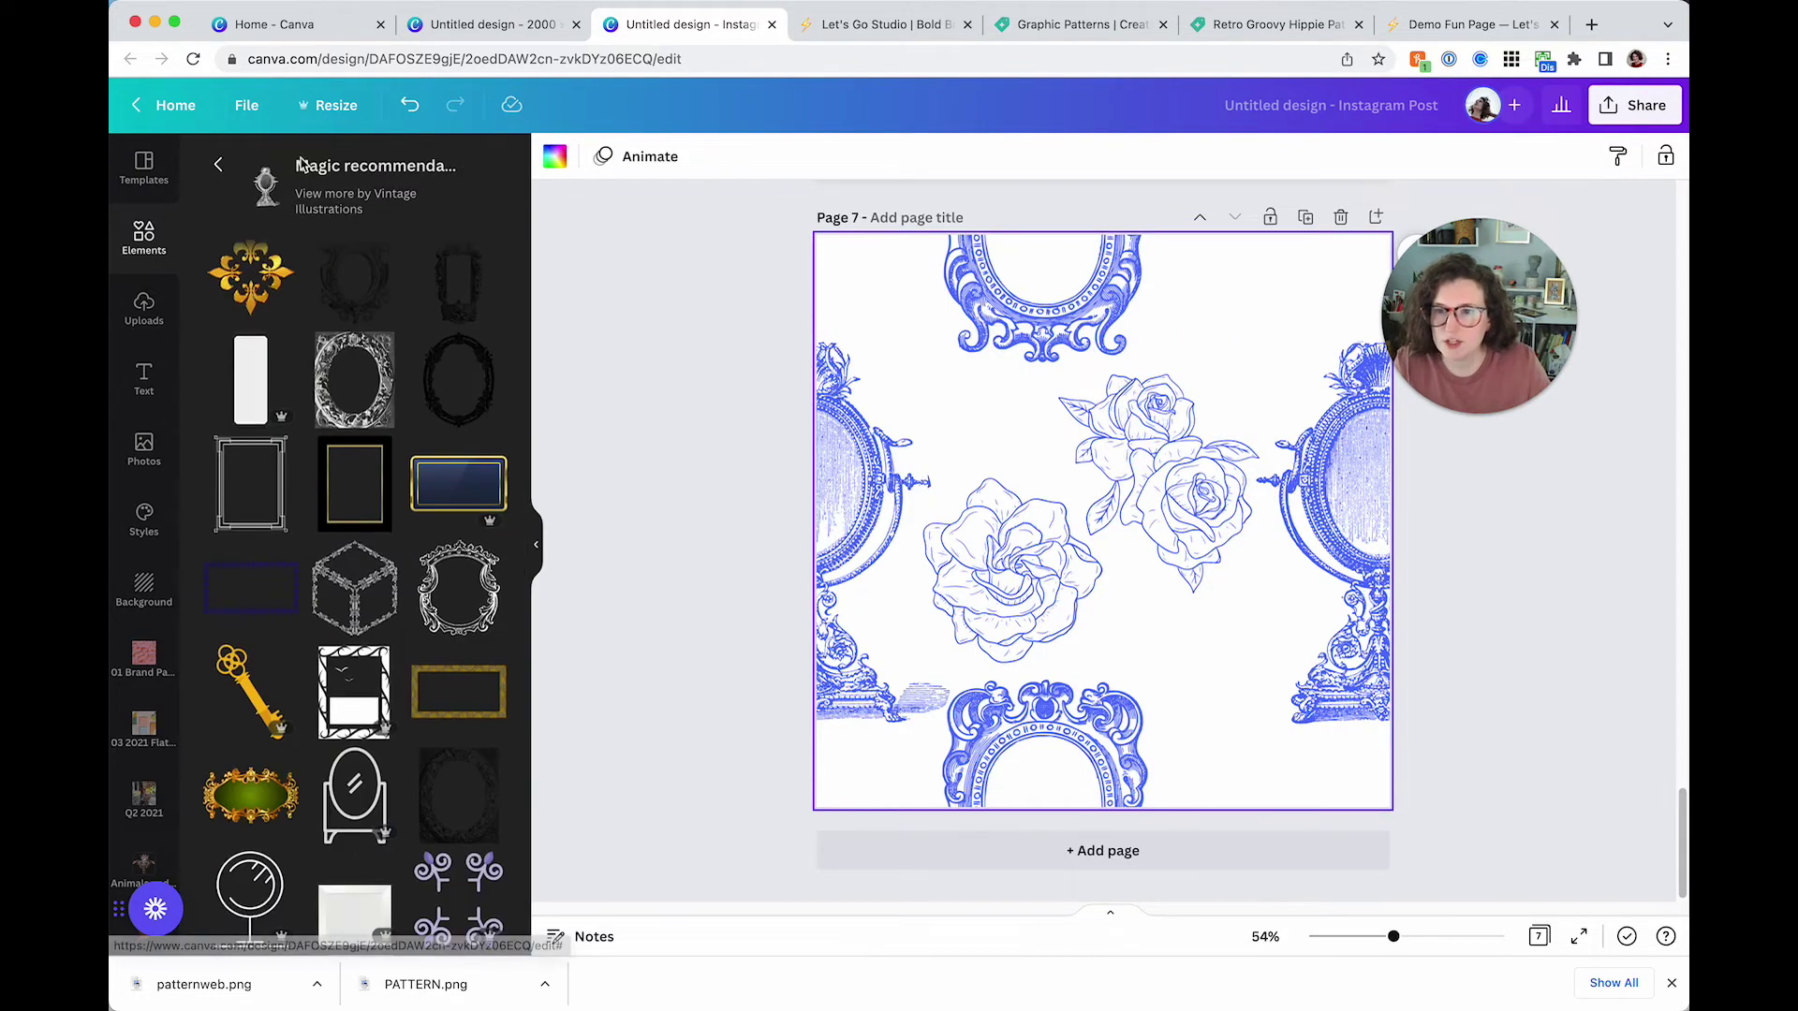
pyautogui.click(218, 165)
pyautogui.click(375, 169)
pyautogui.tripleClick(375, 169)
pyautogui.write('vi')
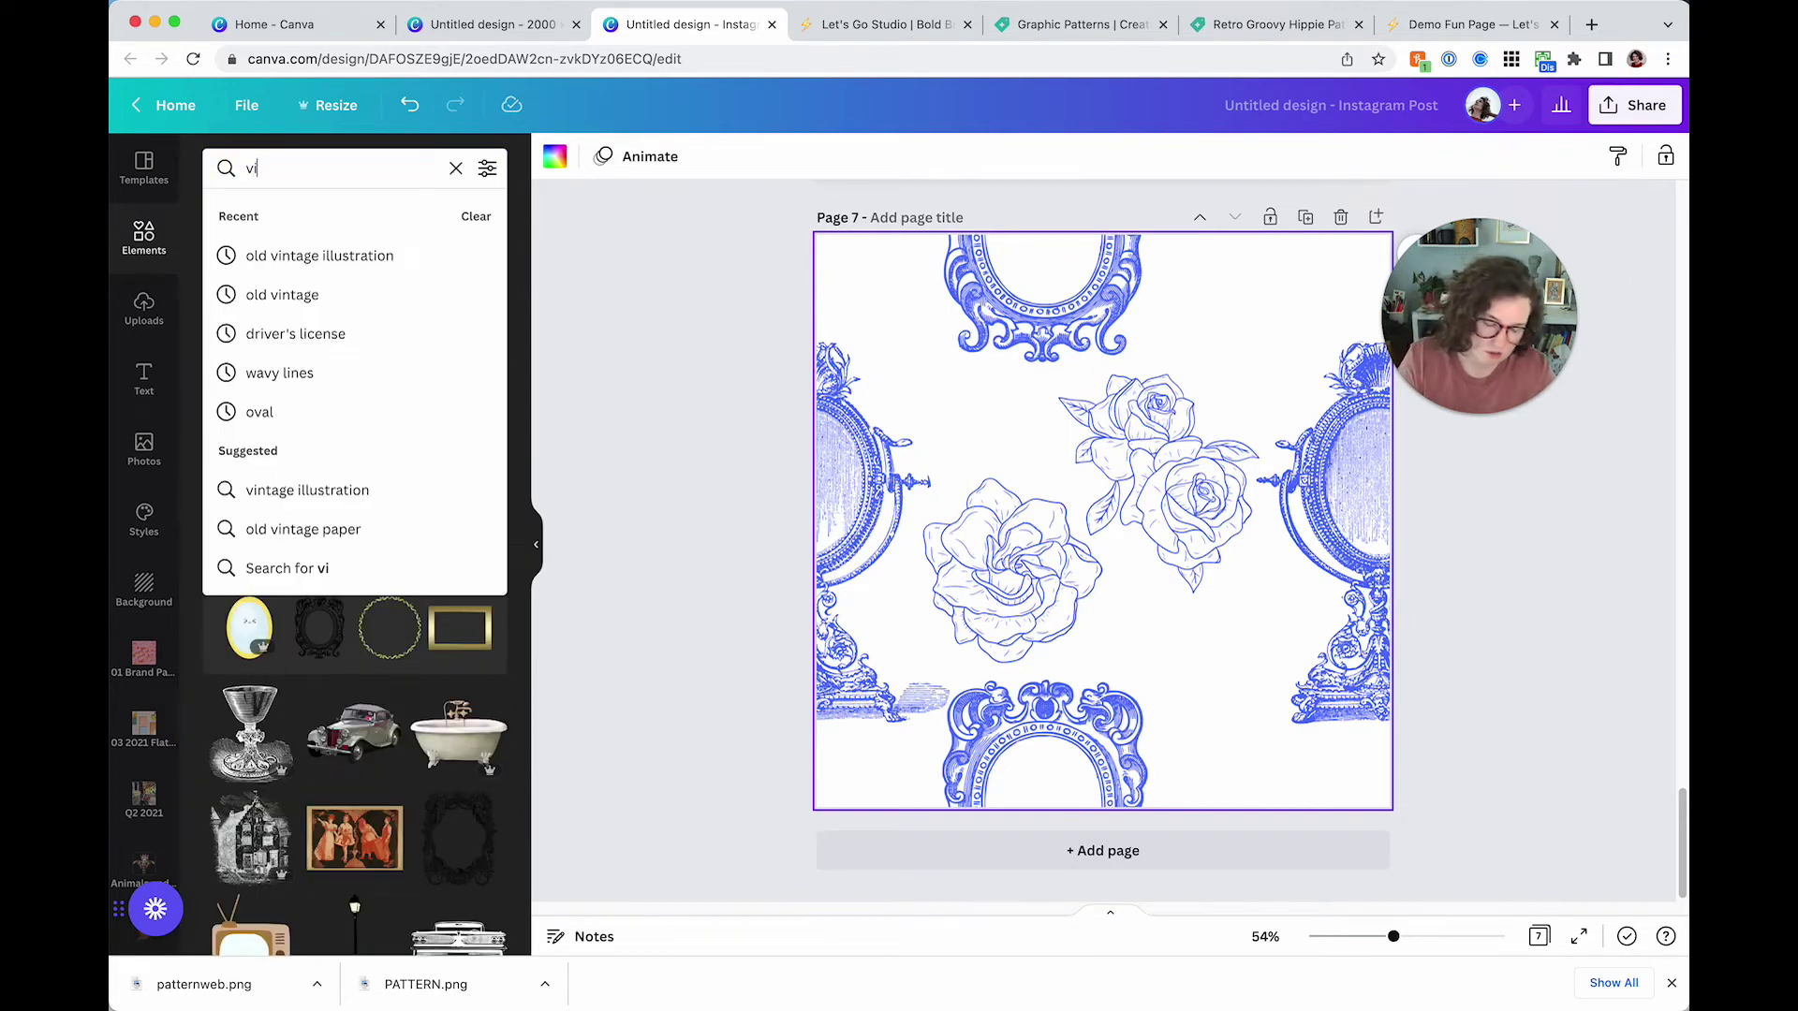
pyautogui.write('ntage illustration')
pyautogui.press('Return')
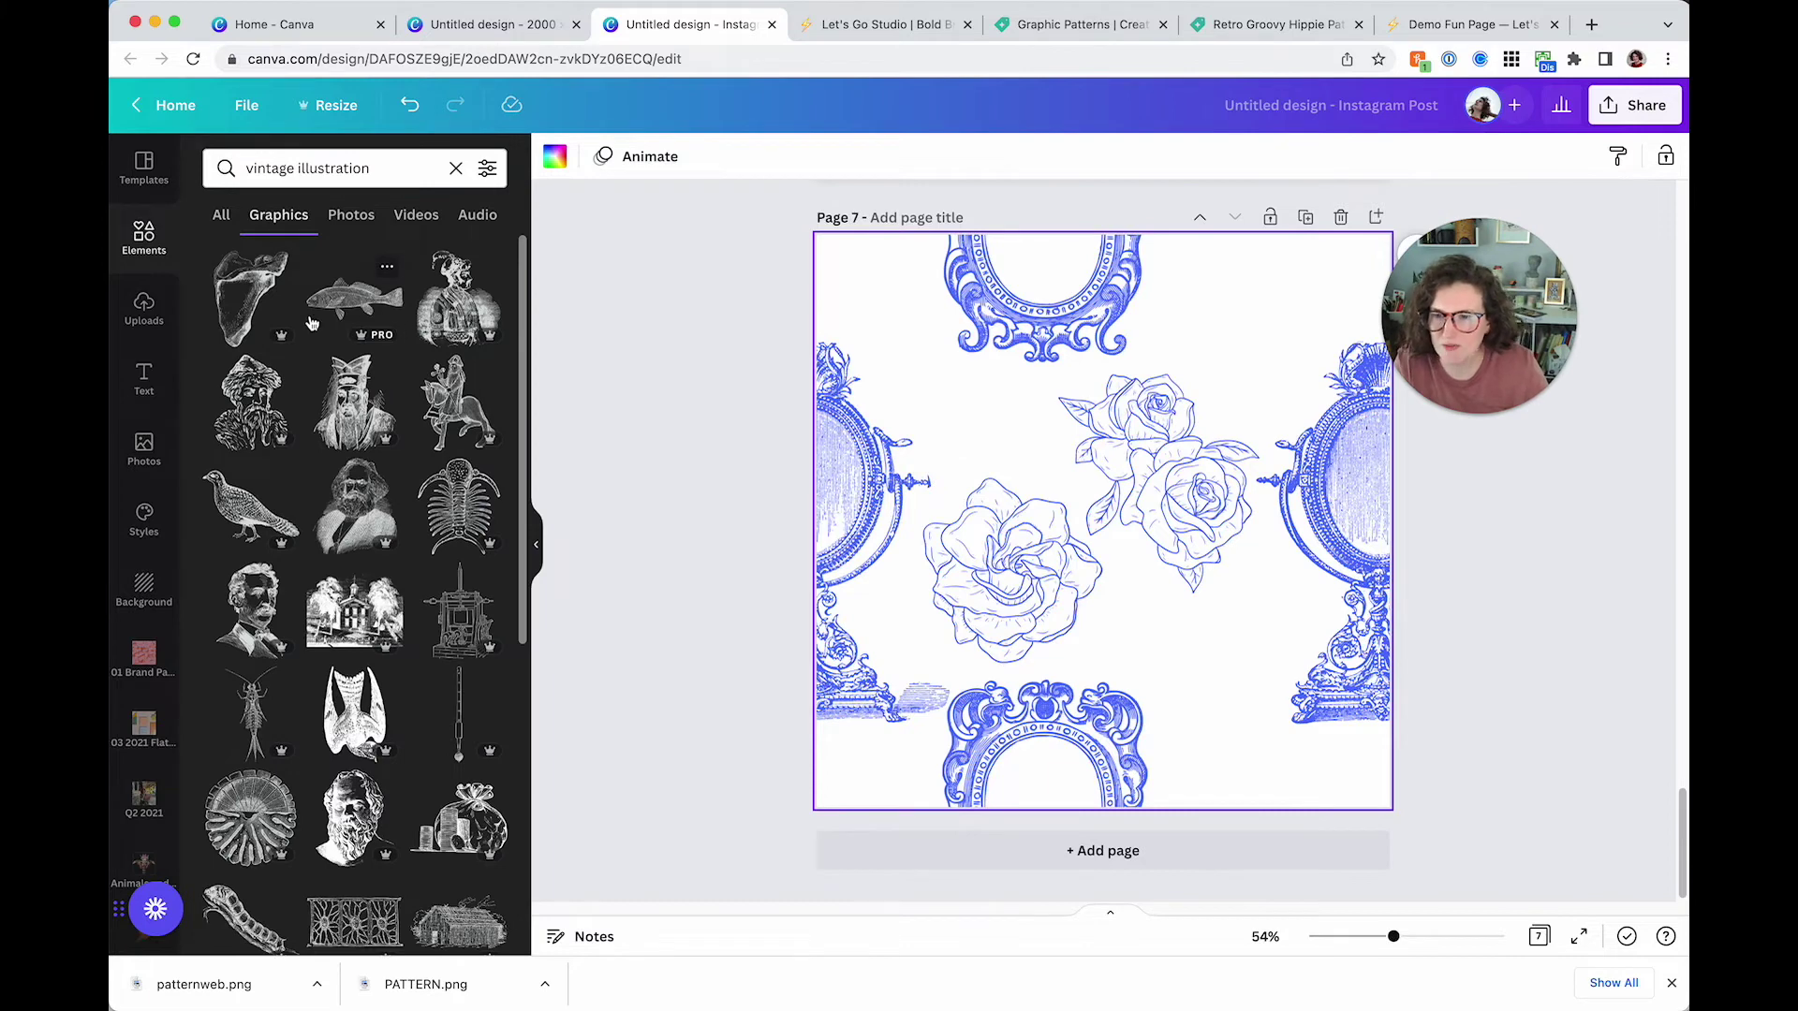
# Add the fish engraving, shrink and tilt it, and place it across the page's top edge with a matching copy across the bottom edge
pyautogui.click(313, 307)
pyautogui.moveTo(1143, 548); pyautogui.dragTo(1071, 392)
pyautogui.moveTo(1152, 309); pyautogui.dragTo(1277, 817)
pyautogui.click(1112, 661)
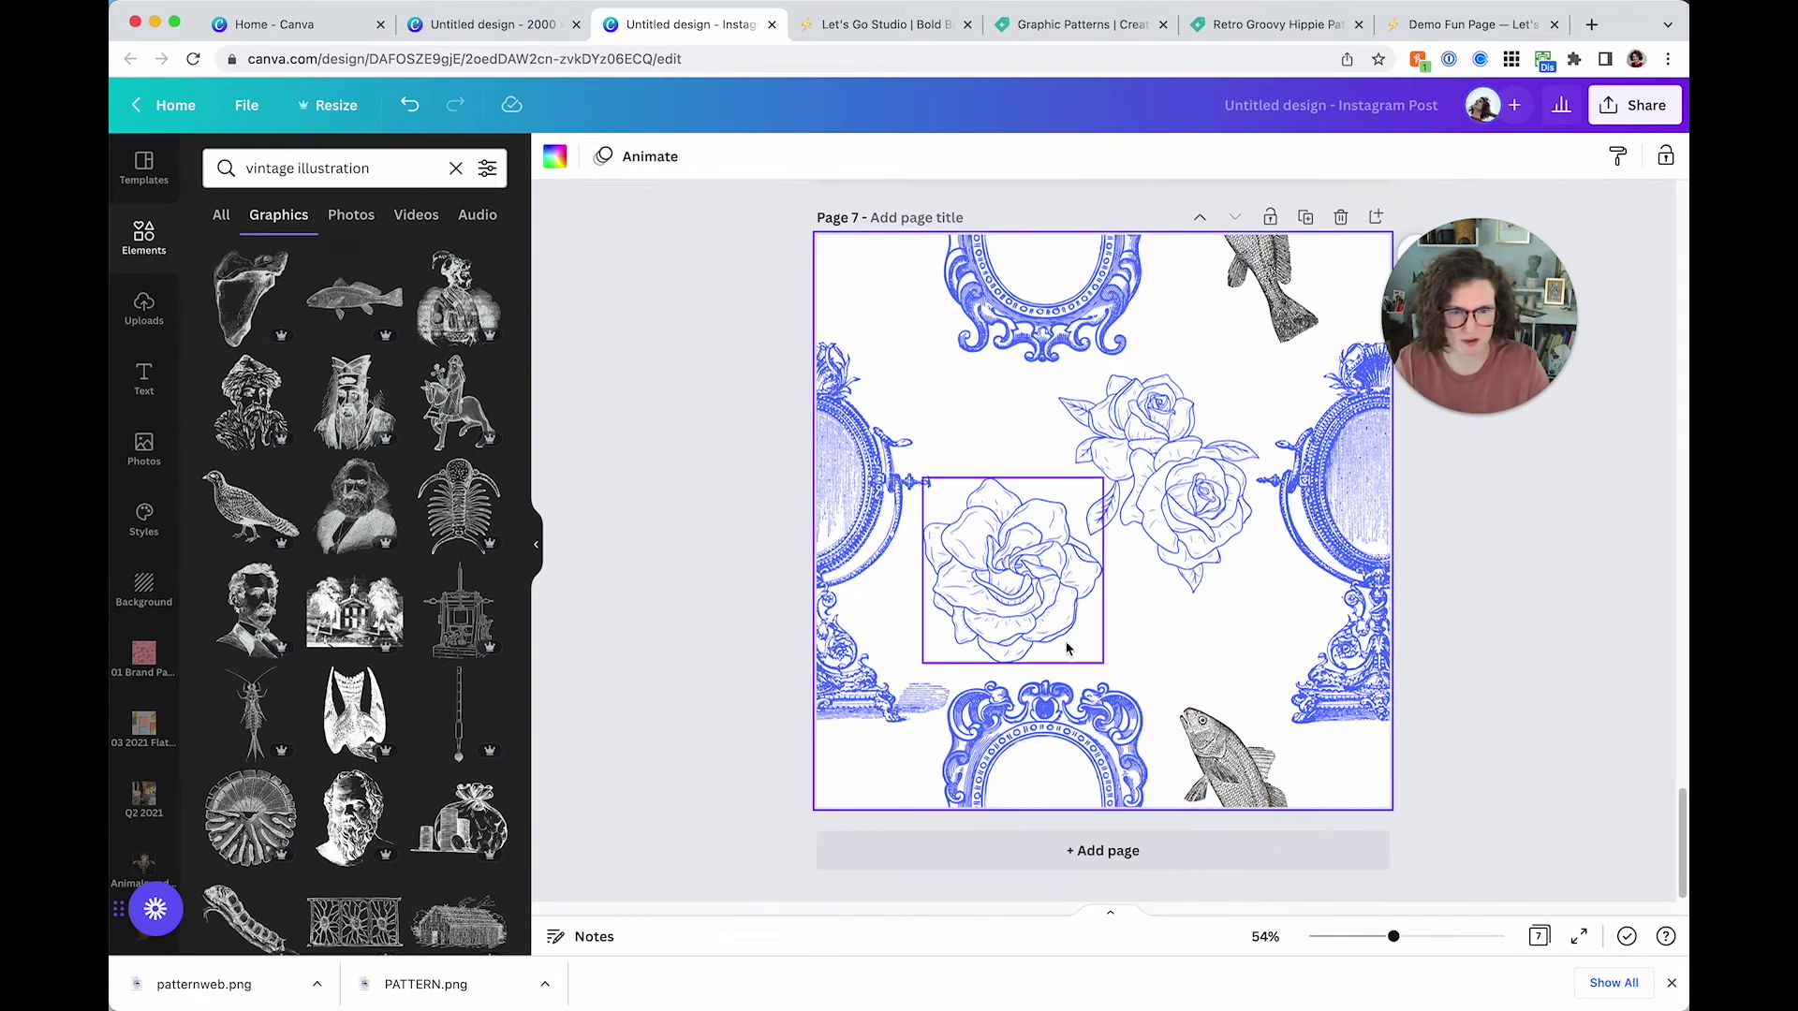
# Recolour both fish engravings, at the page's top edge and bottom edge, in the document's blue
pyautogui.click(1217, 754)
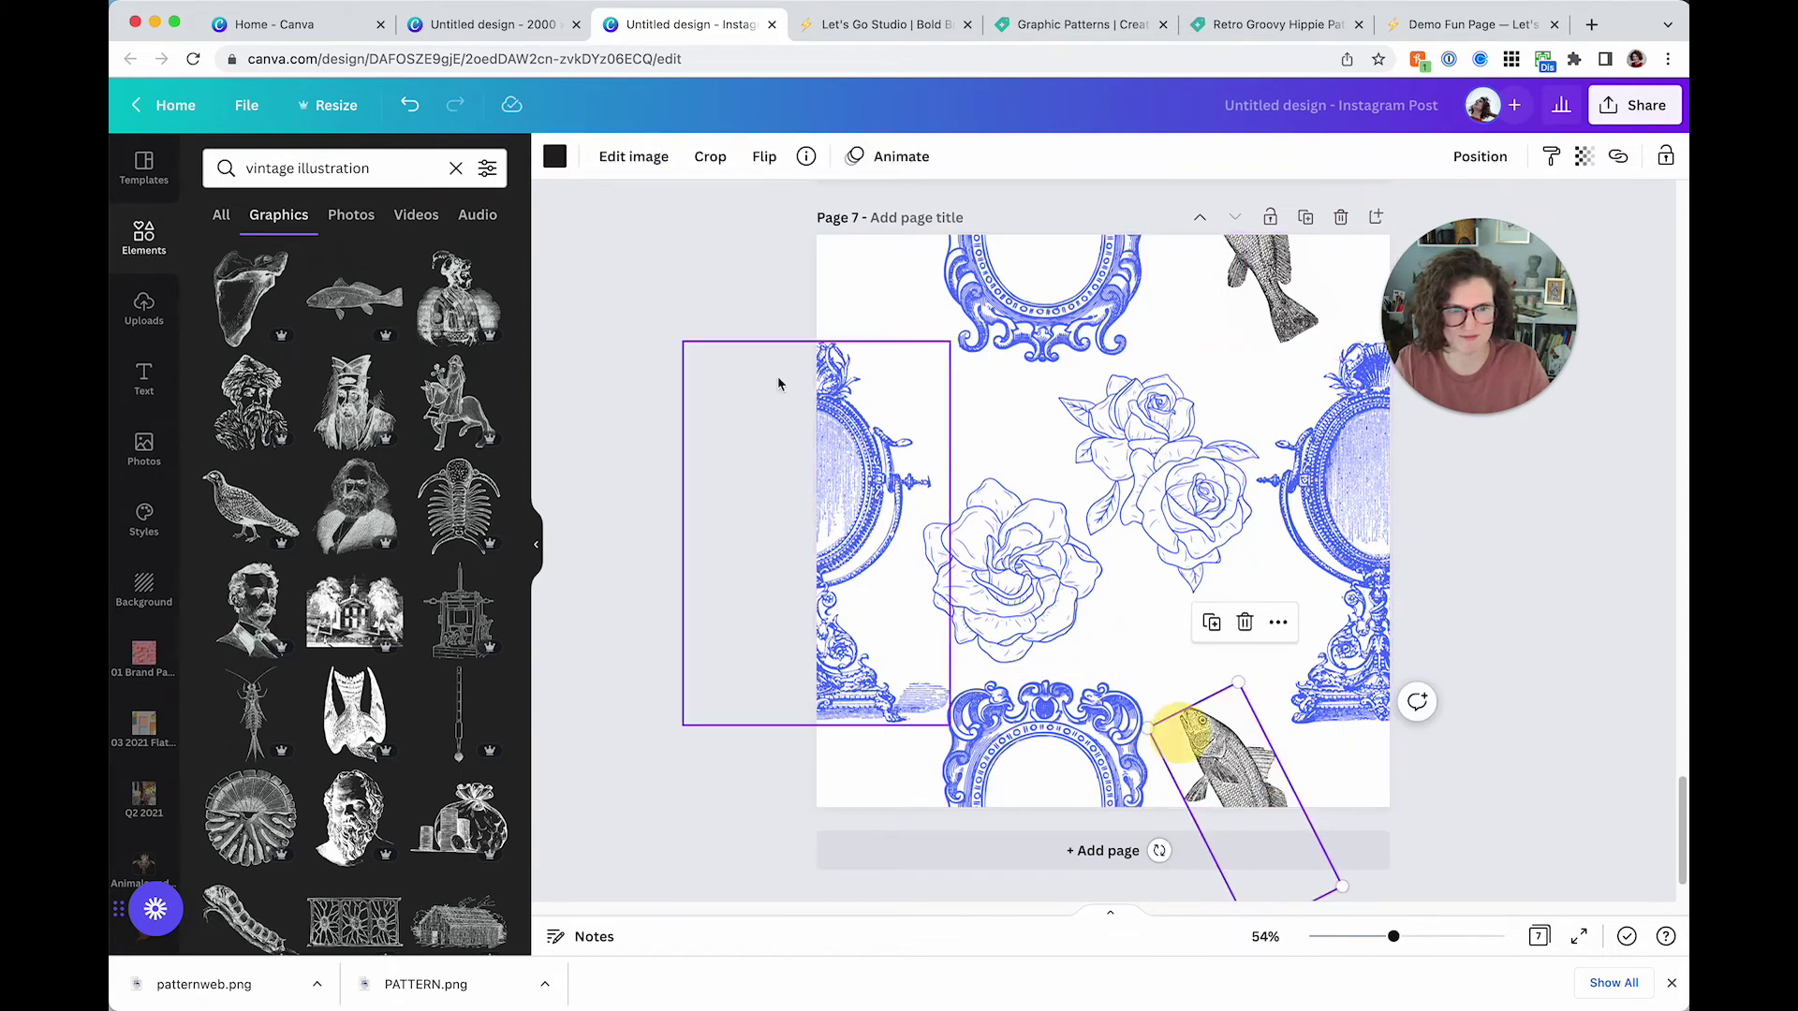
pyautogui.click(962, 309)
pyautogui.click(1260, 276)
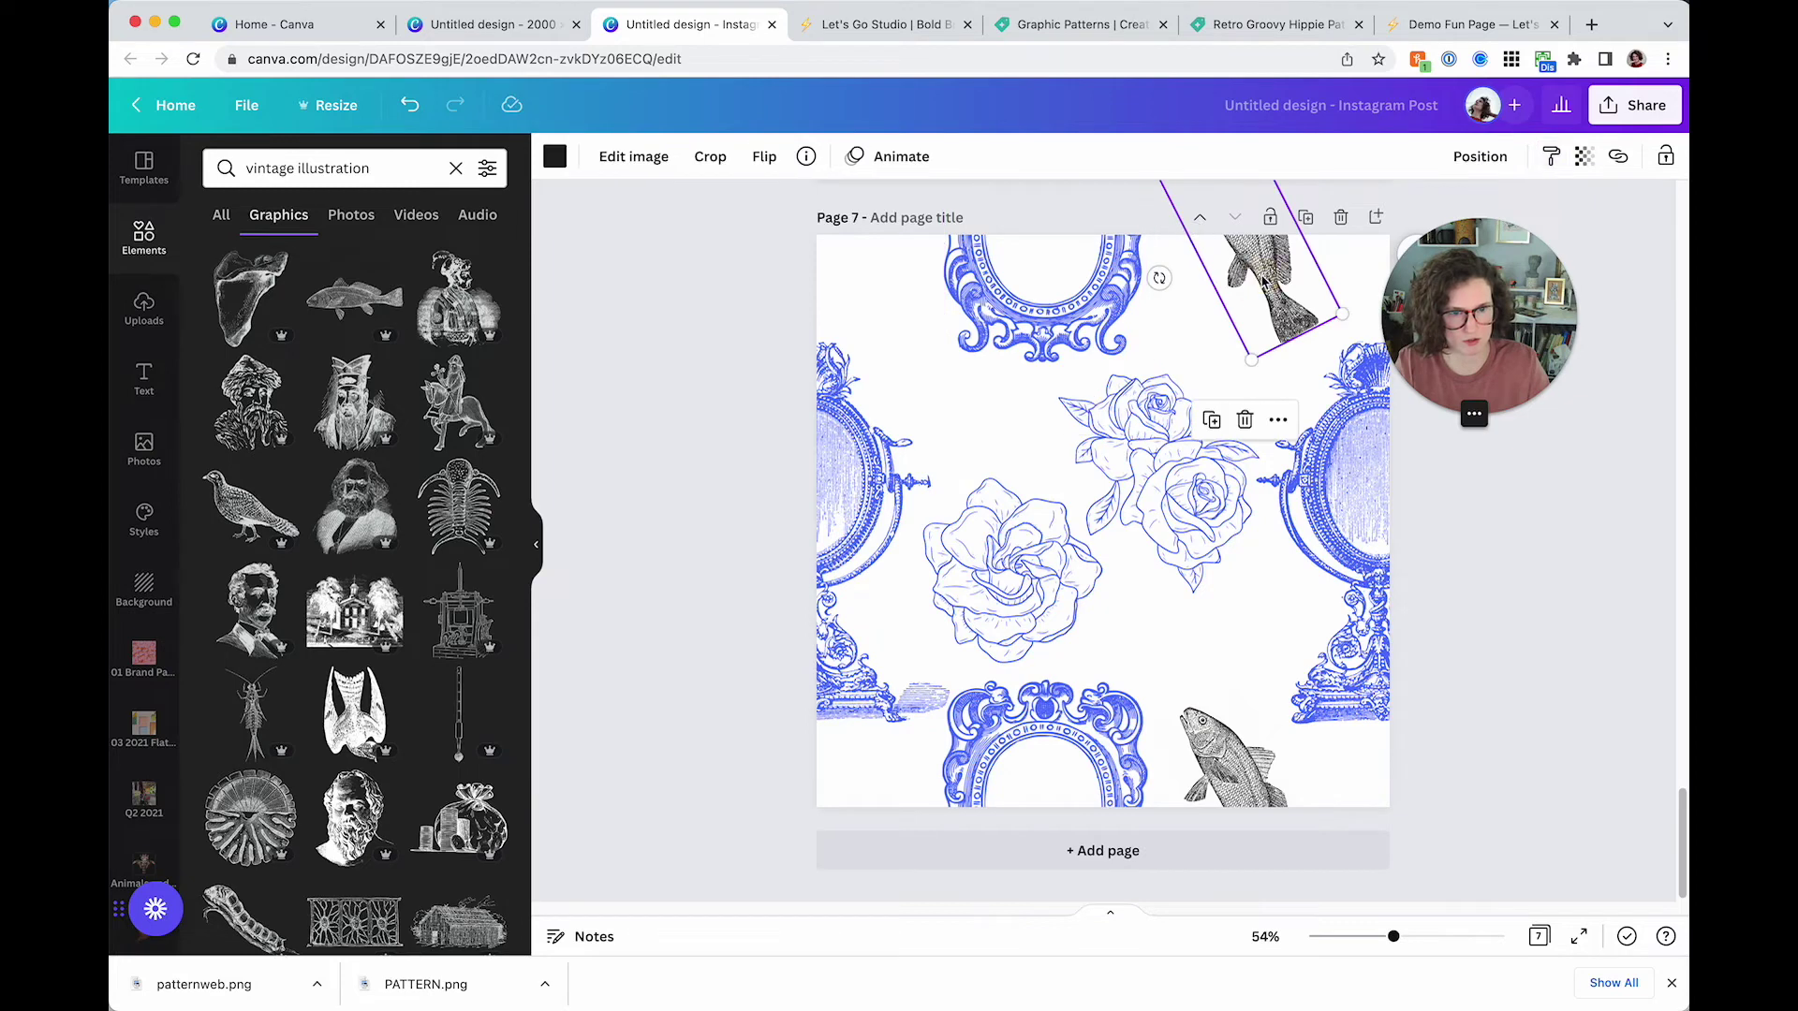
pyautogui.click(555, 156)
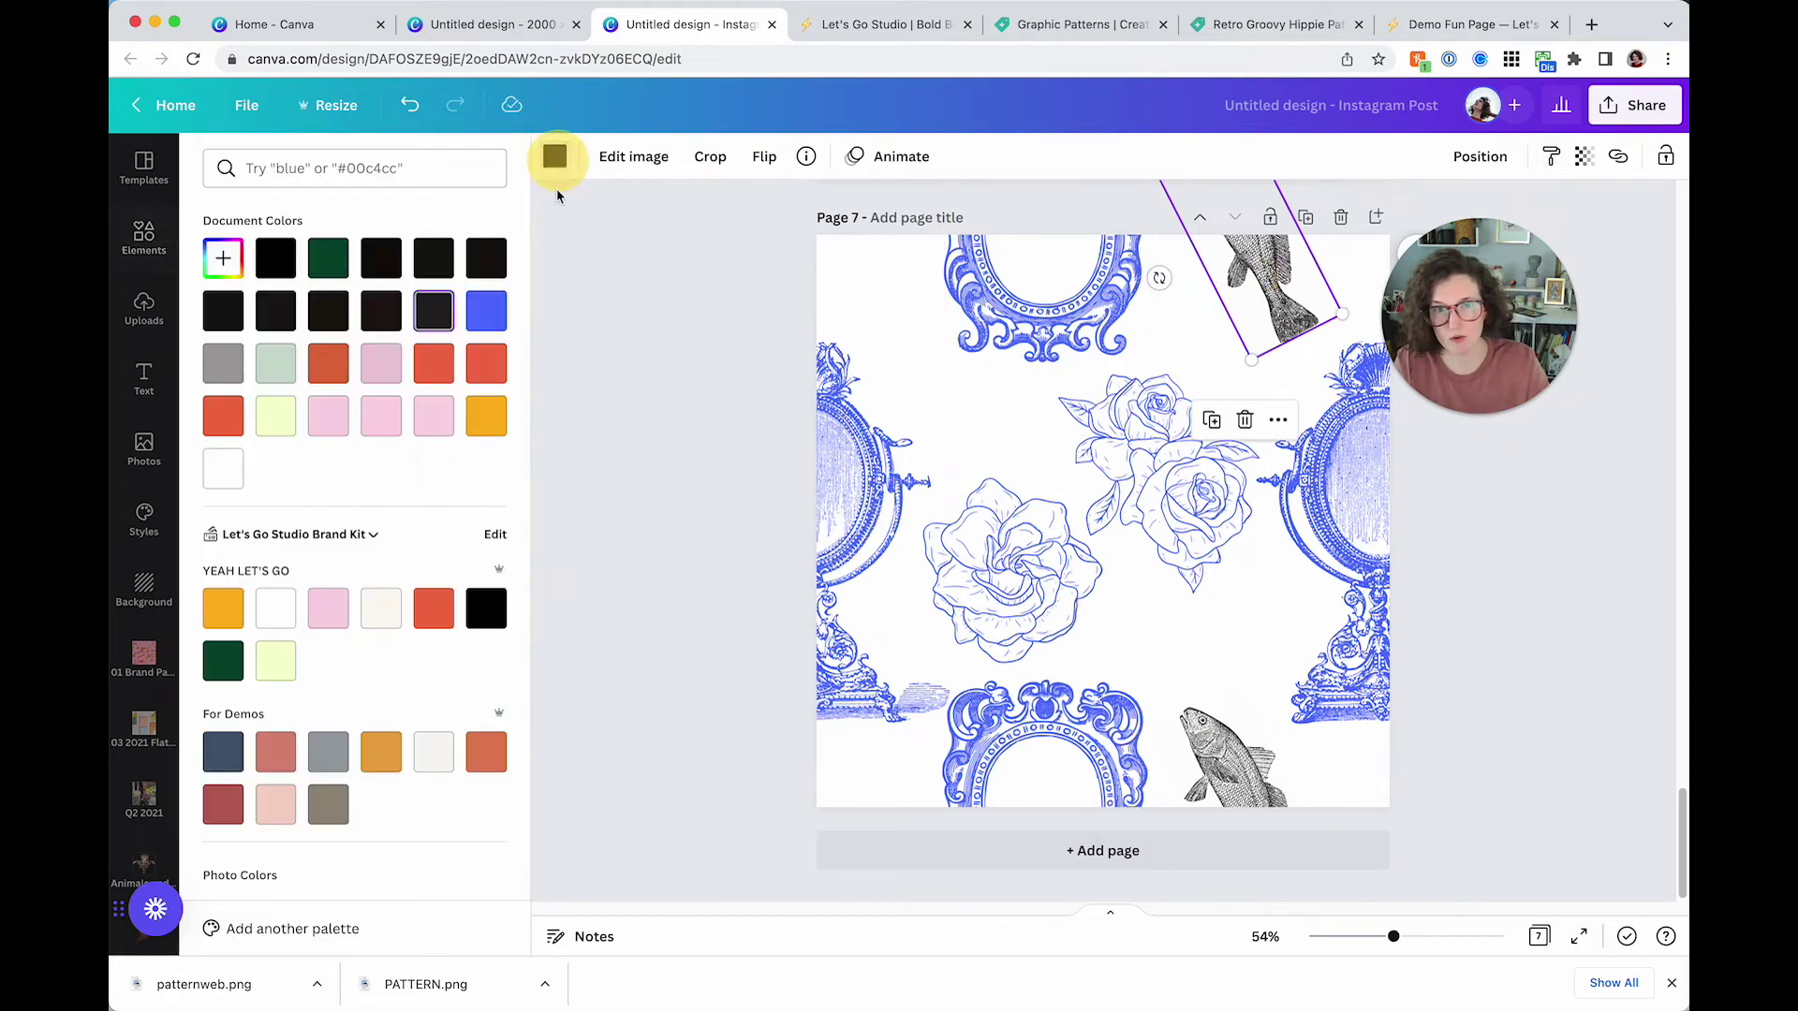
pyautogui.click(485, 310)
pyautogui.click(1194, 740)
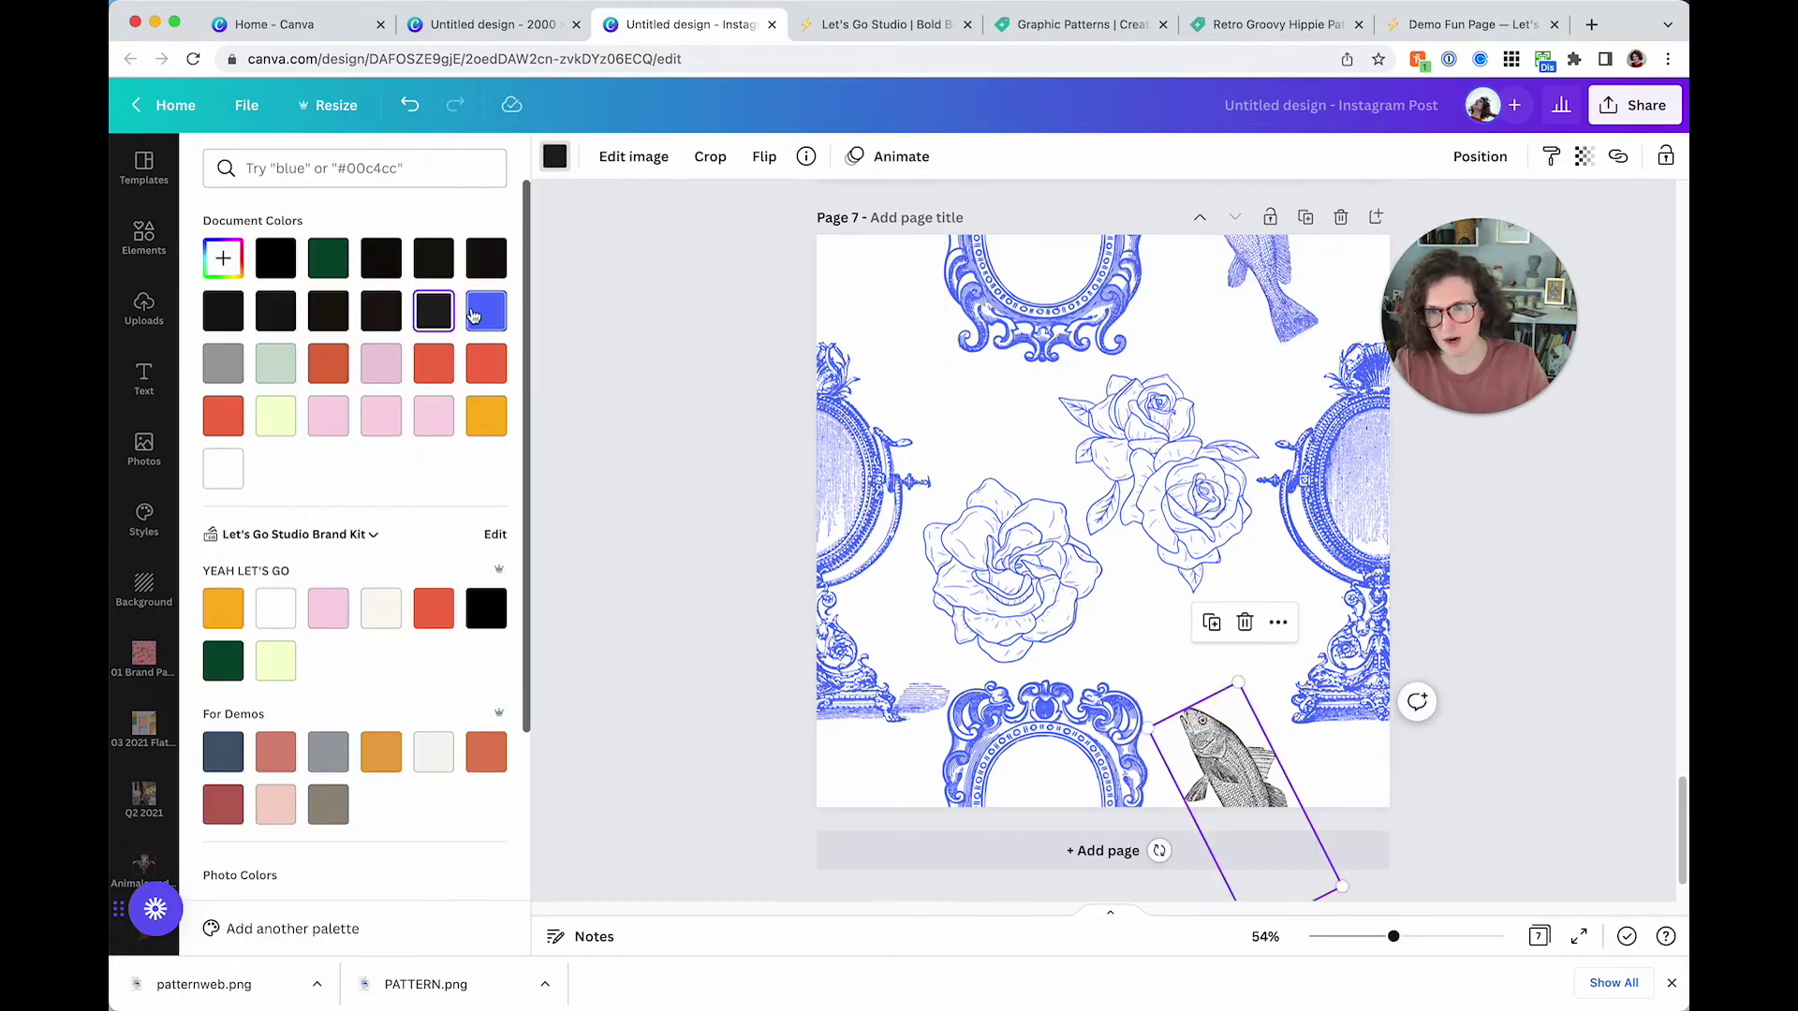
pyautogui.click(486, 310)
pyautogui.click(674, 405)
# Nudge the single bloom slightly upward, away from the lower frame
pyautogui.click(944, 575)
pyautogui.click(990, 561)
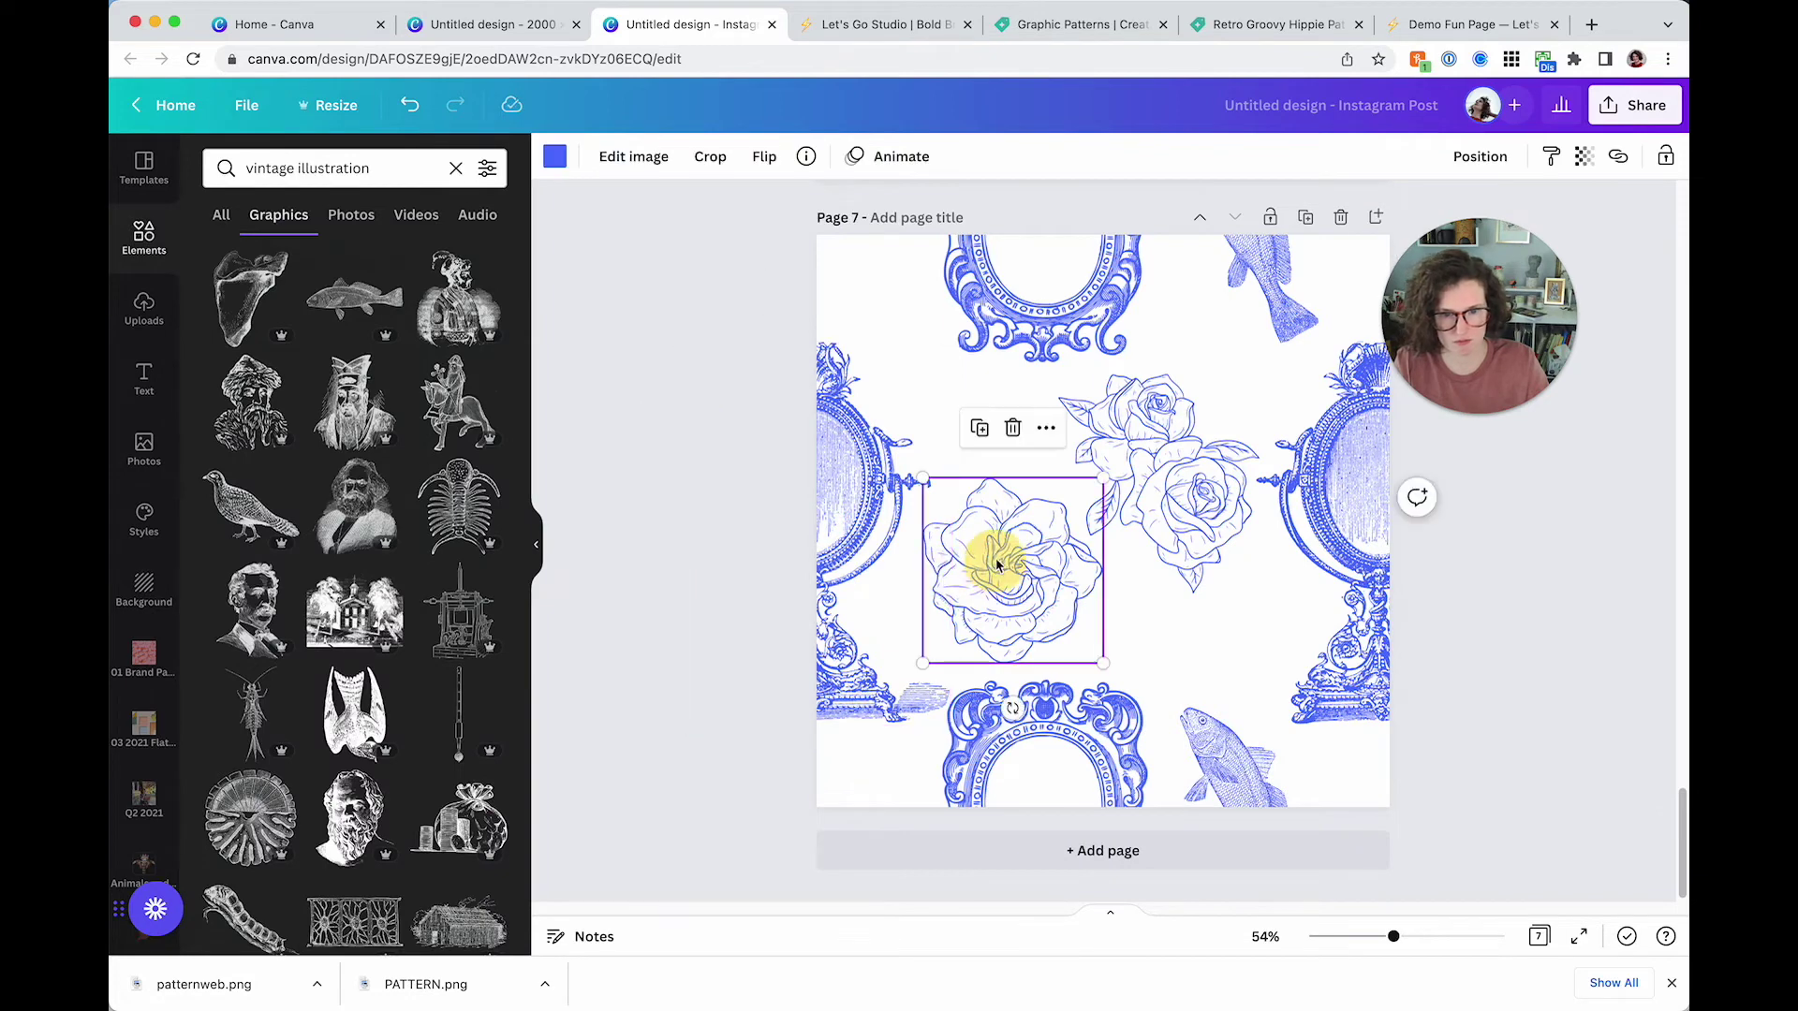
pyautogui.click(662, 541)
pyautogui.scroll(-5, 393, 757)
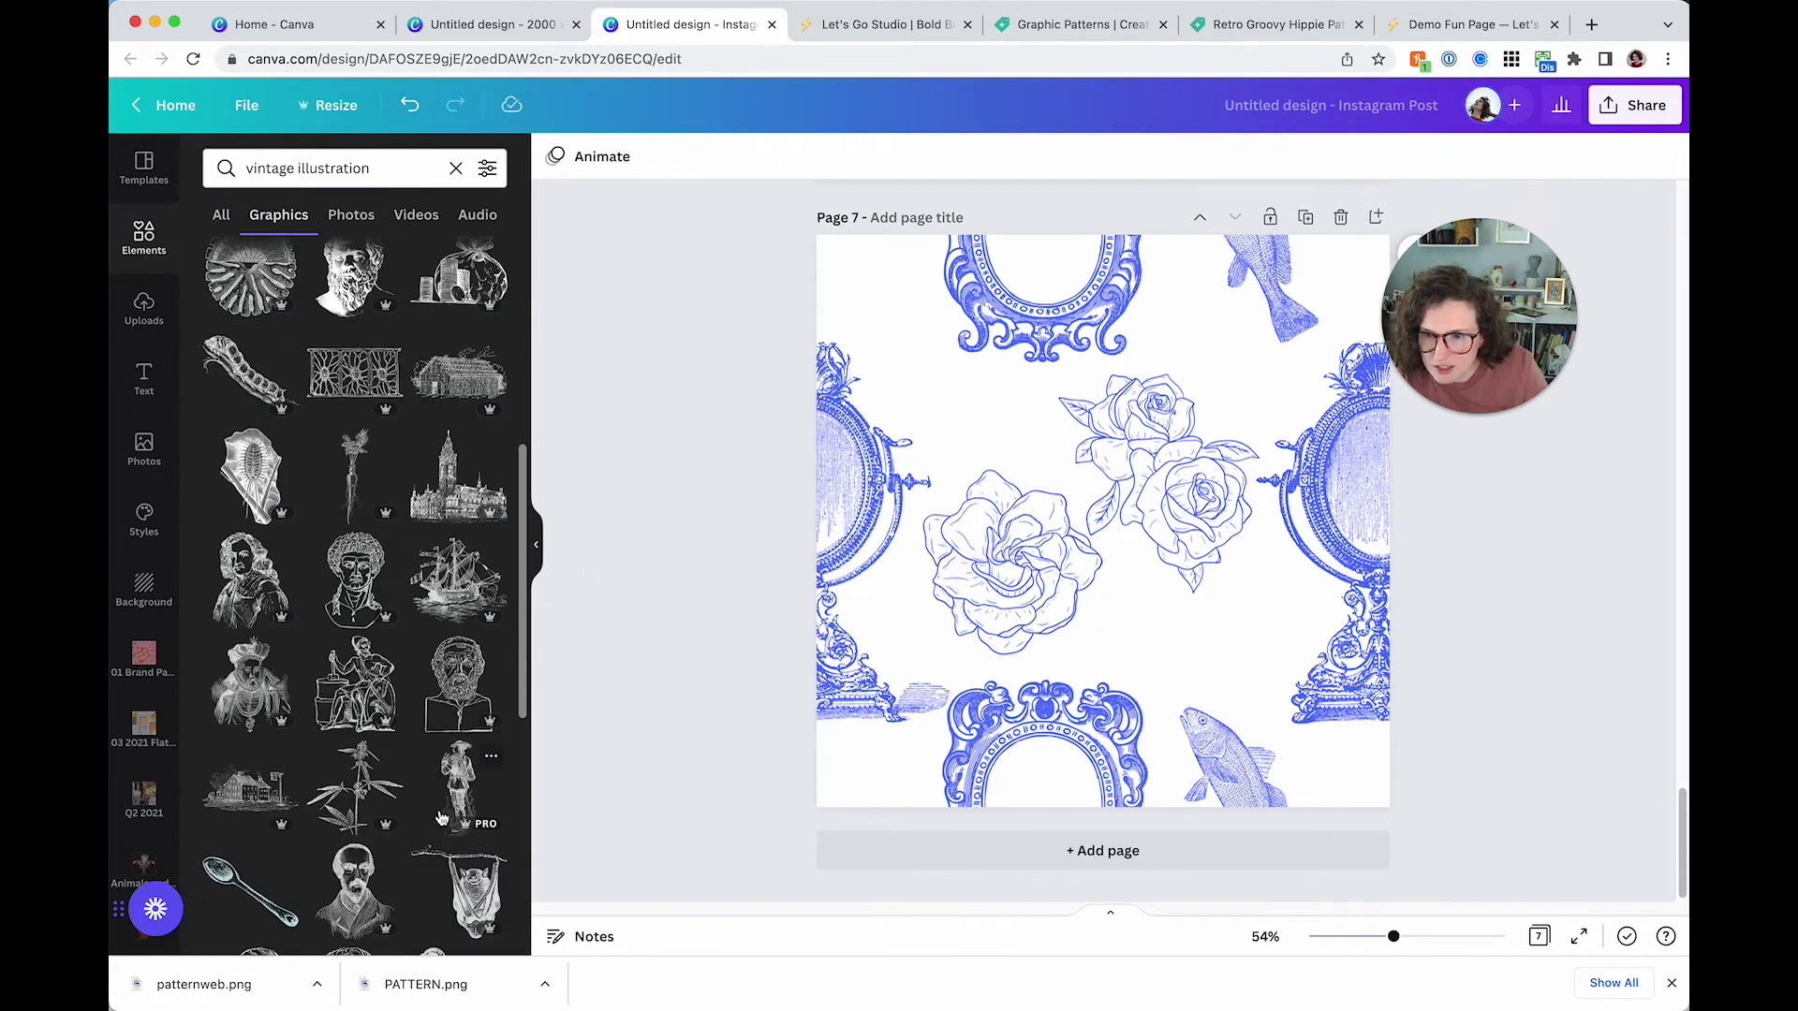
pyautogui.scroll(-8, 394, 757)
pyautogui.scroll(-5, 402, 824)
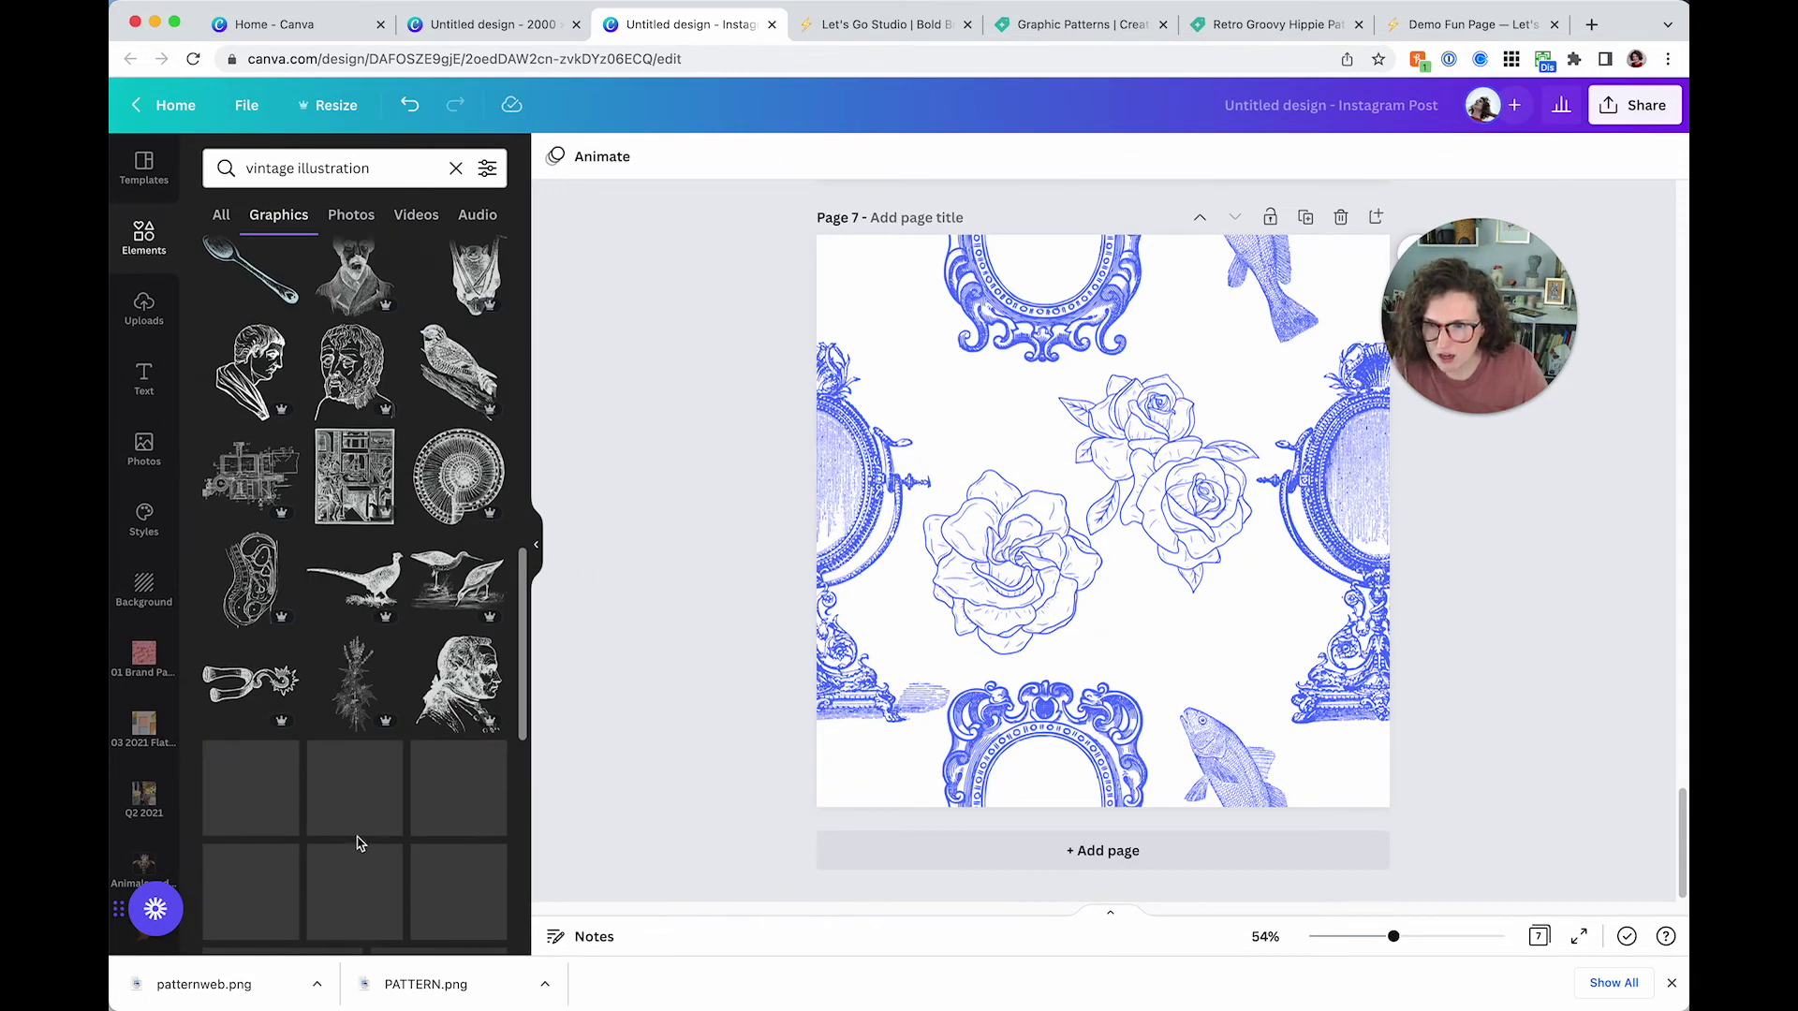
pyautogui.scroll(-3, 358, 828)
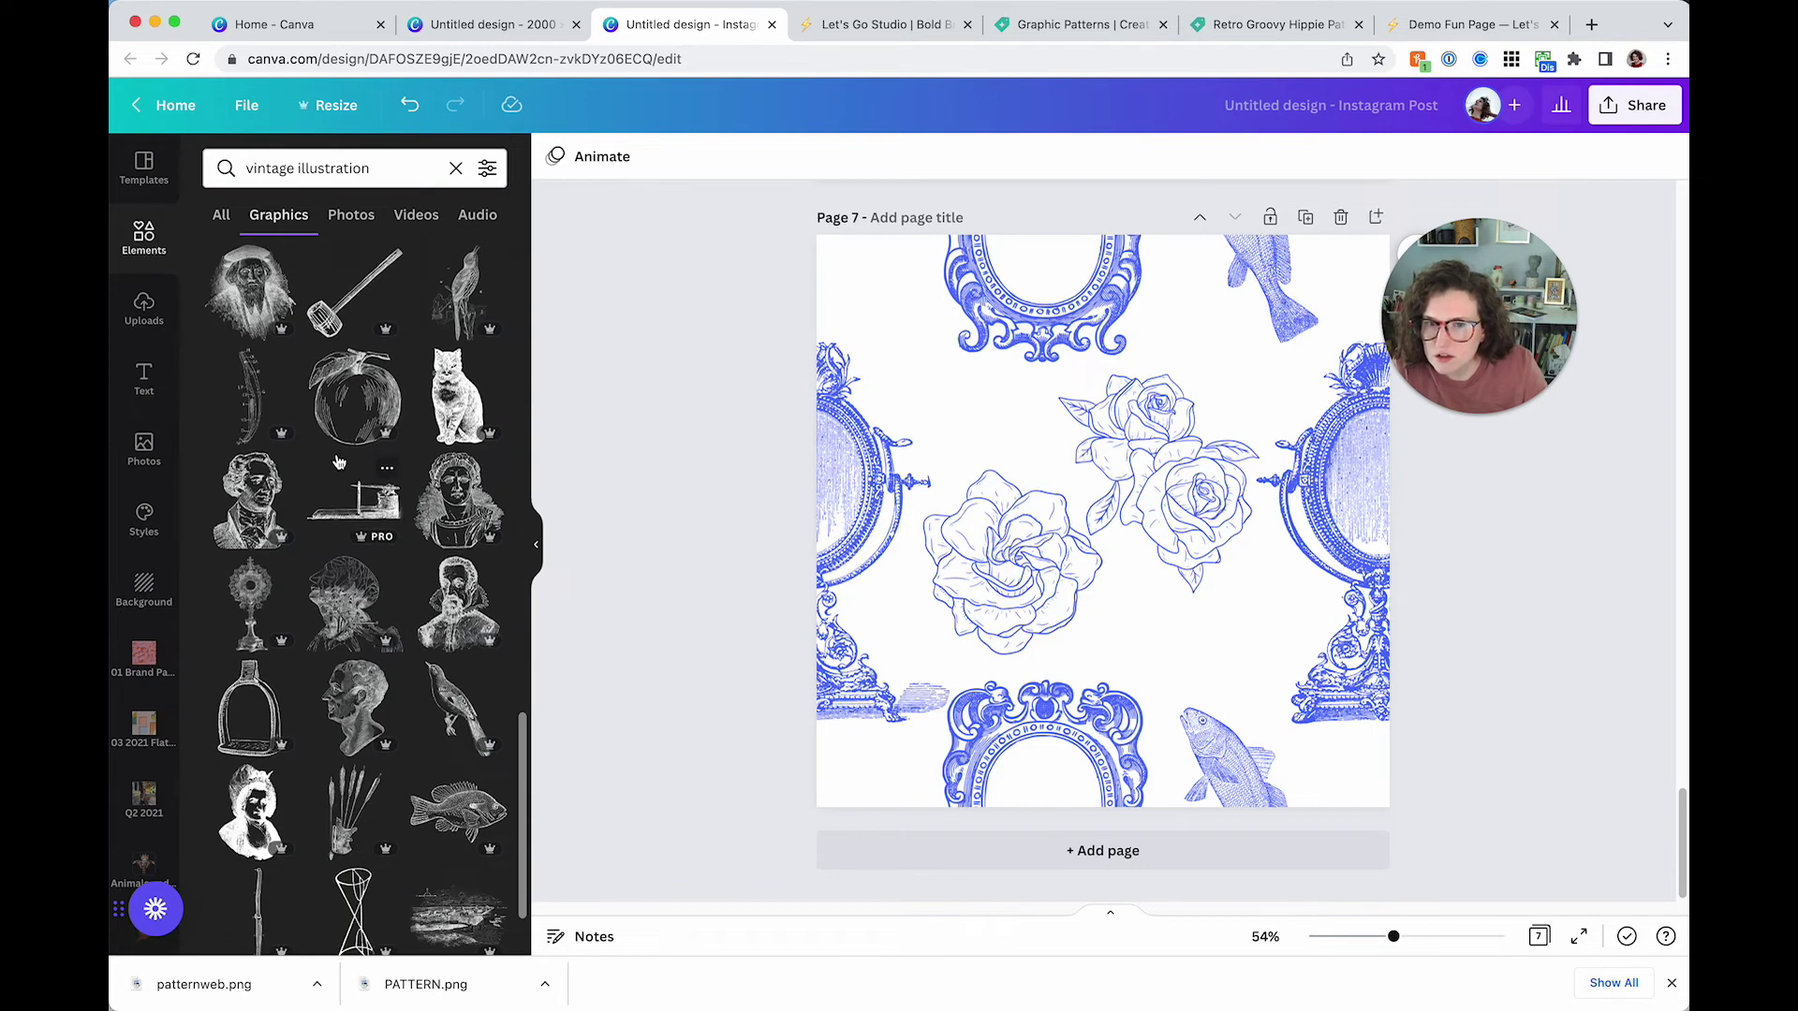
pyautogui.click(248, 395)
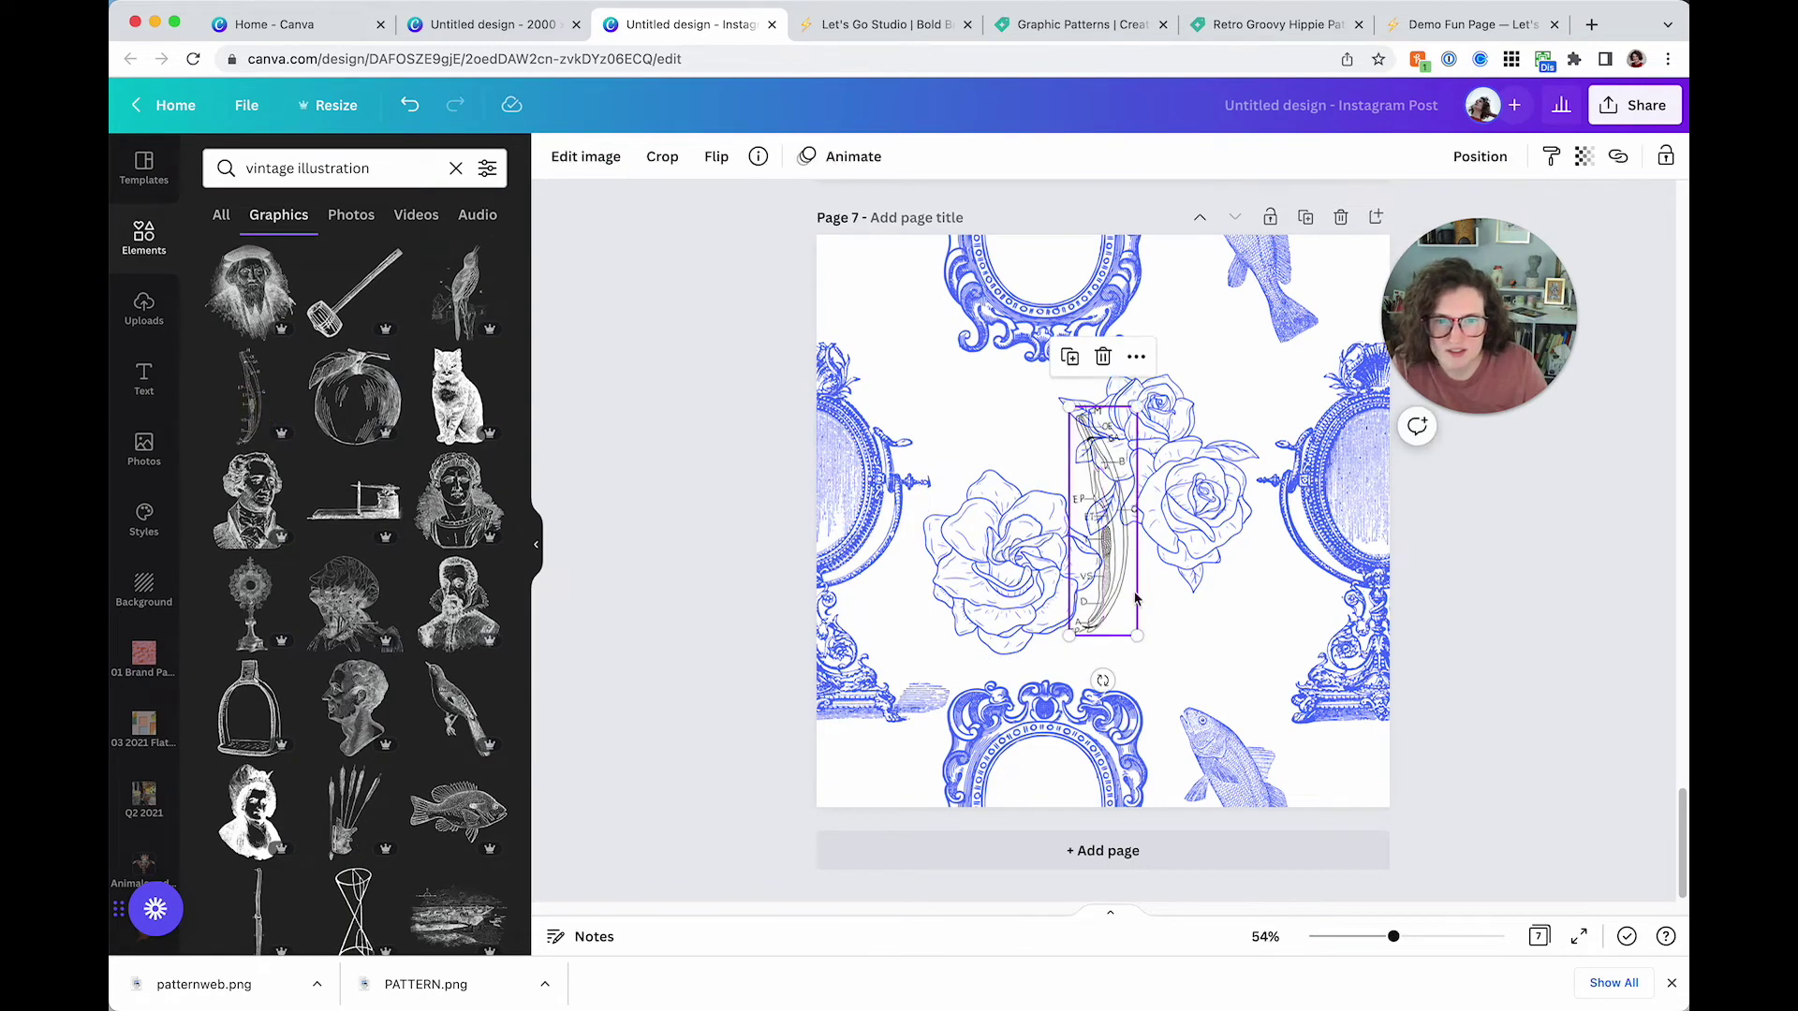
pyautogui.moveTo(1130, 602); pyautogui.dragTo(1071, 542)
pyautogui.press('Delete')
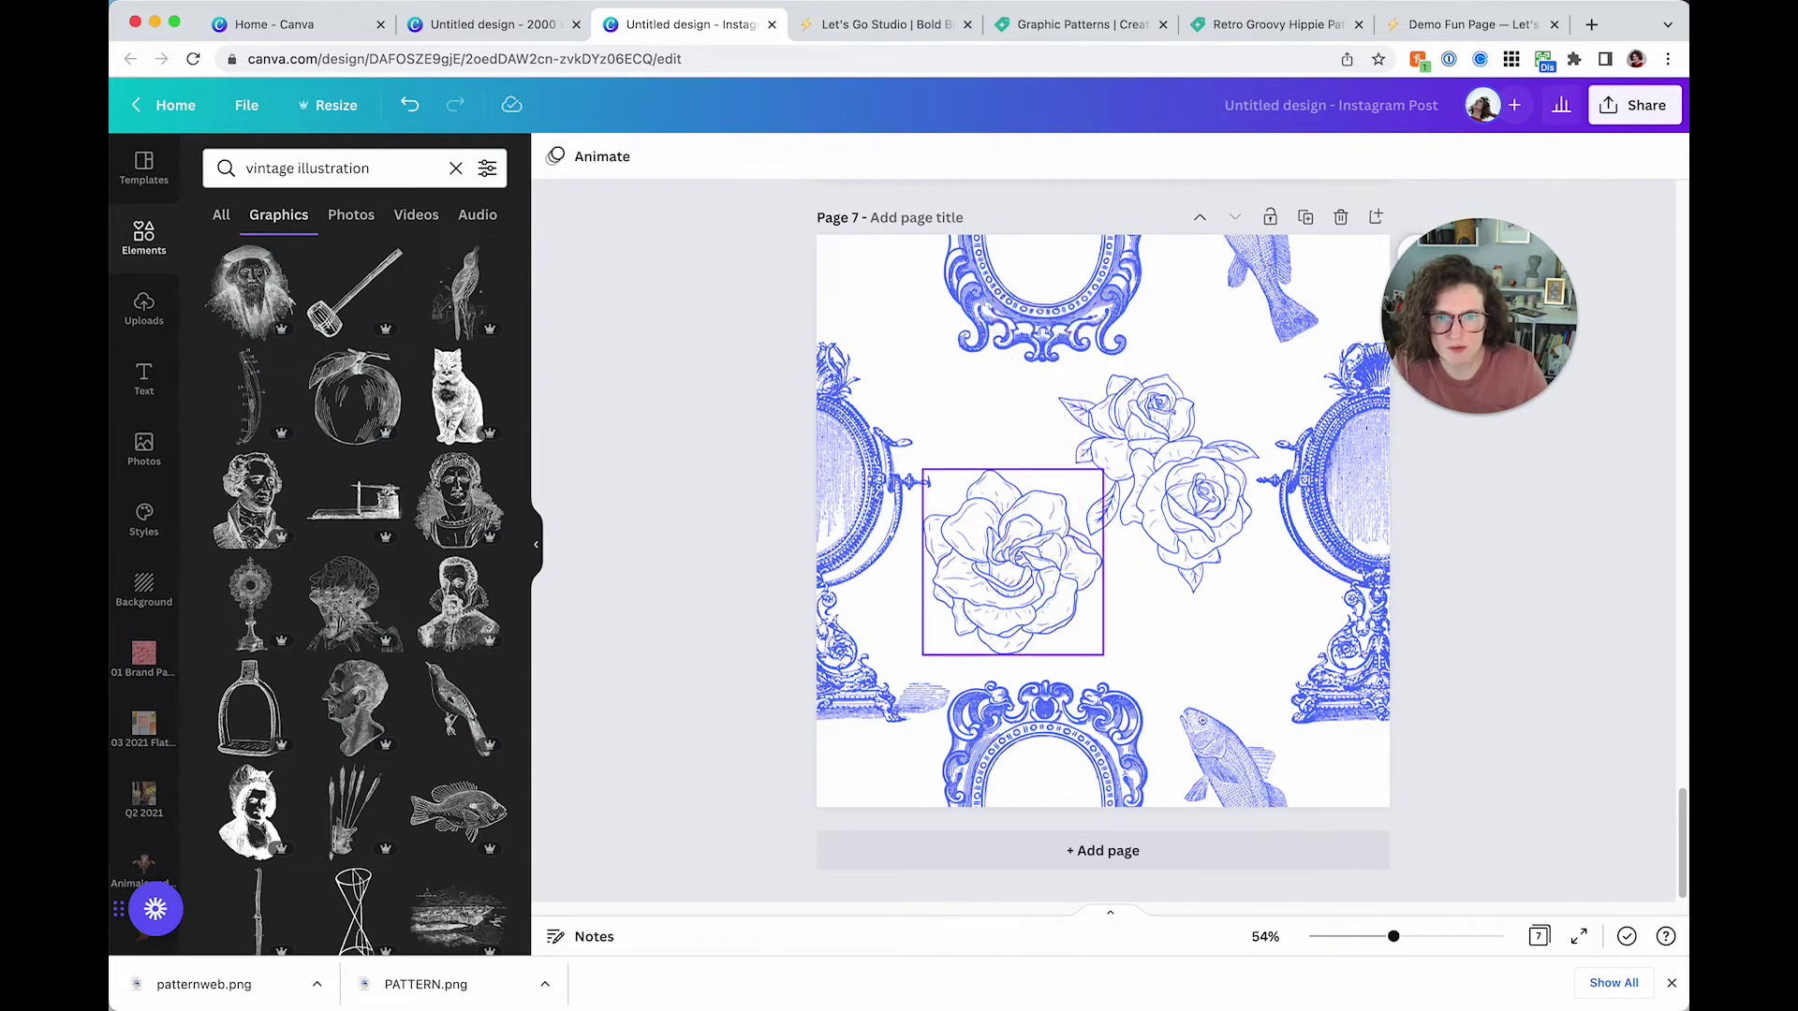
# Add the coastal landscape engraving and place it below the double rose, to the right of the single bloom
pyautogui.scroll(-1, 460, 717)
pyautogui.scroll(-2, 444, 719)
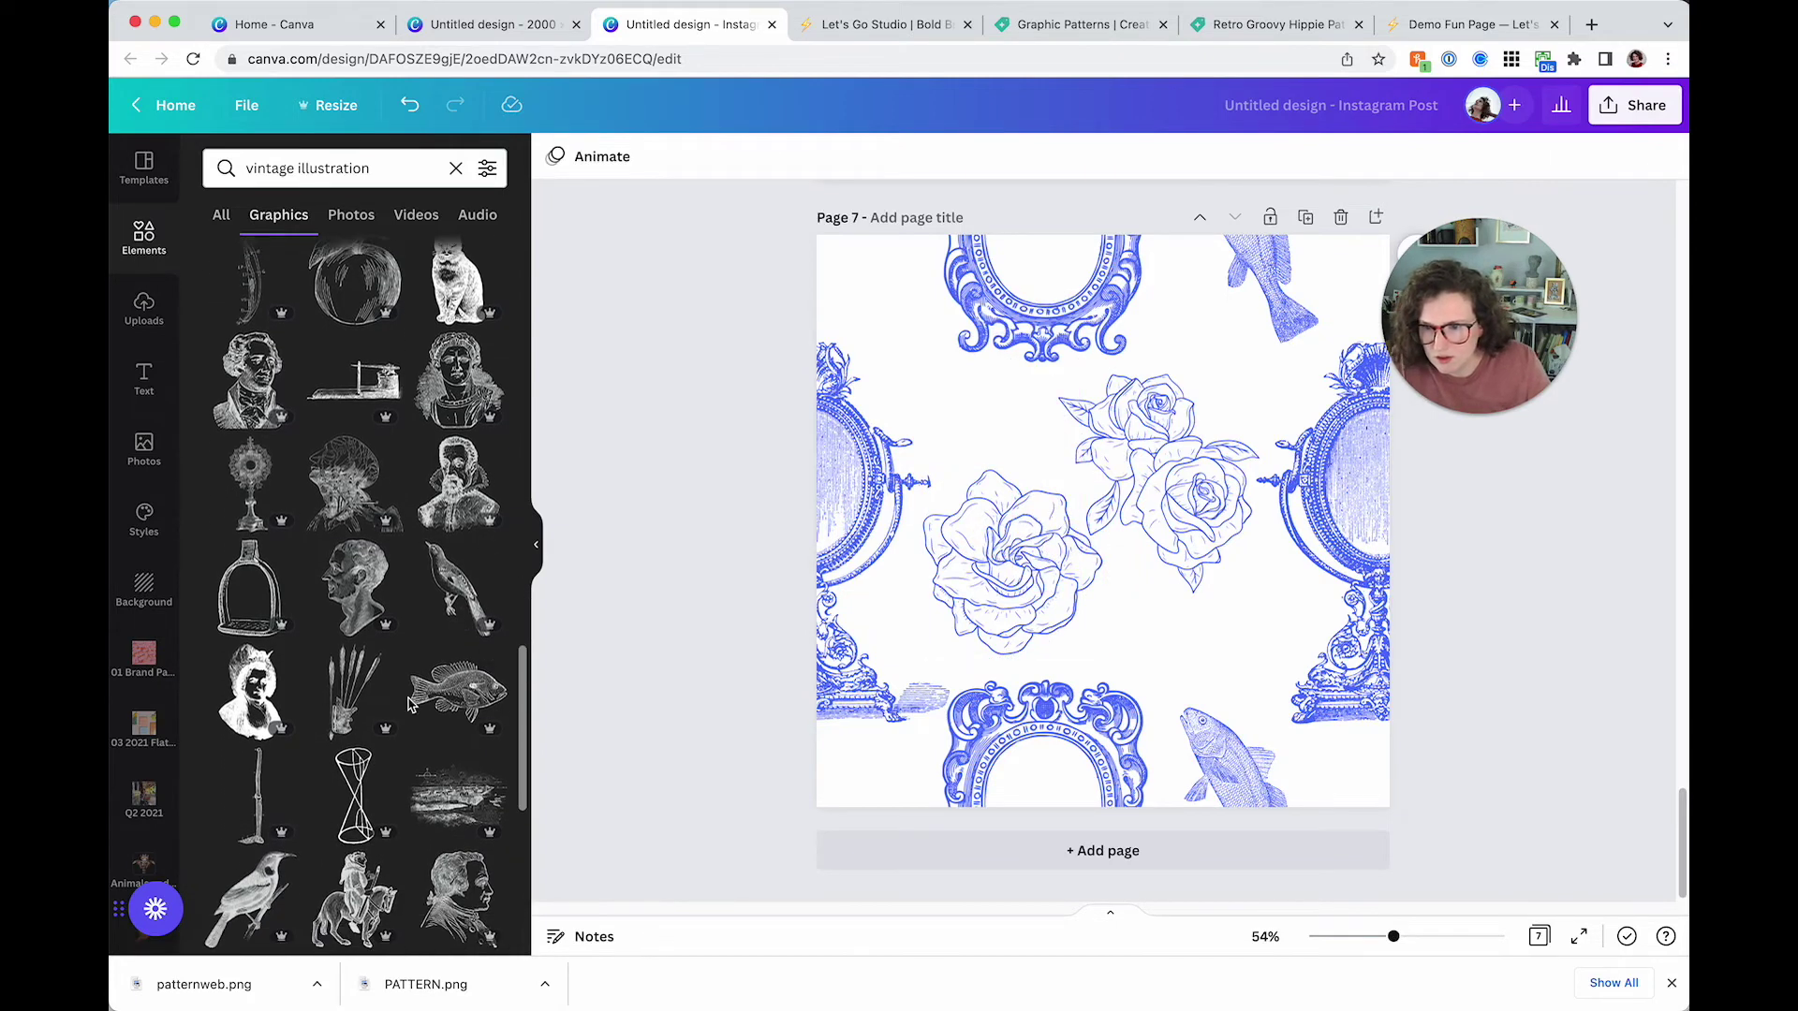
pyautogui.click(435, 746)
pyautogui.moveTo(1082, 576); pyautogui.dragTo(969, 447)
pyautogui.moveTo(988, 514)
pyautogui.mouseDown()
pyautogui.moveTo(919, 490)
pyautogui.moveTo(985, 514)
pyautogui.mouseUp()
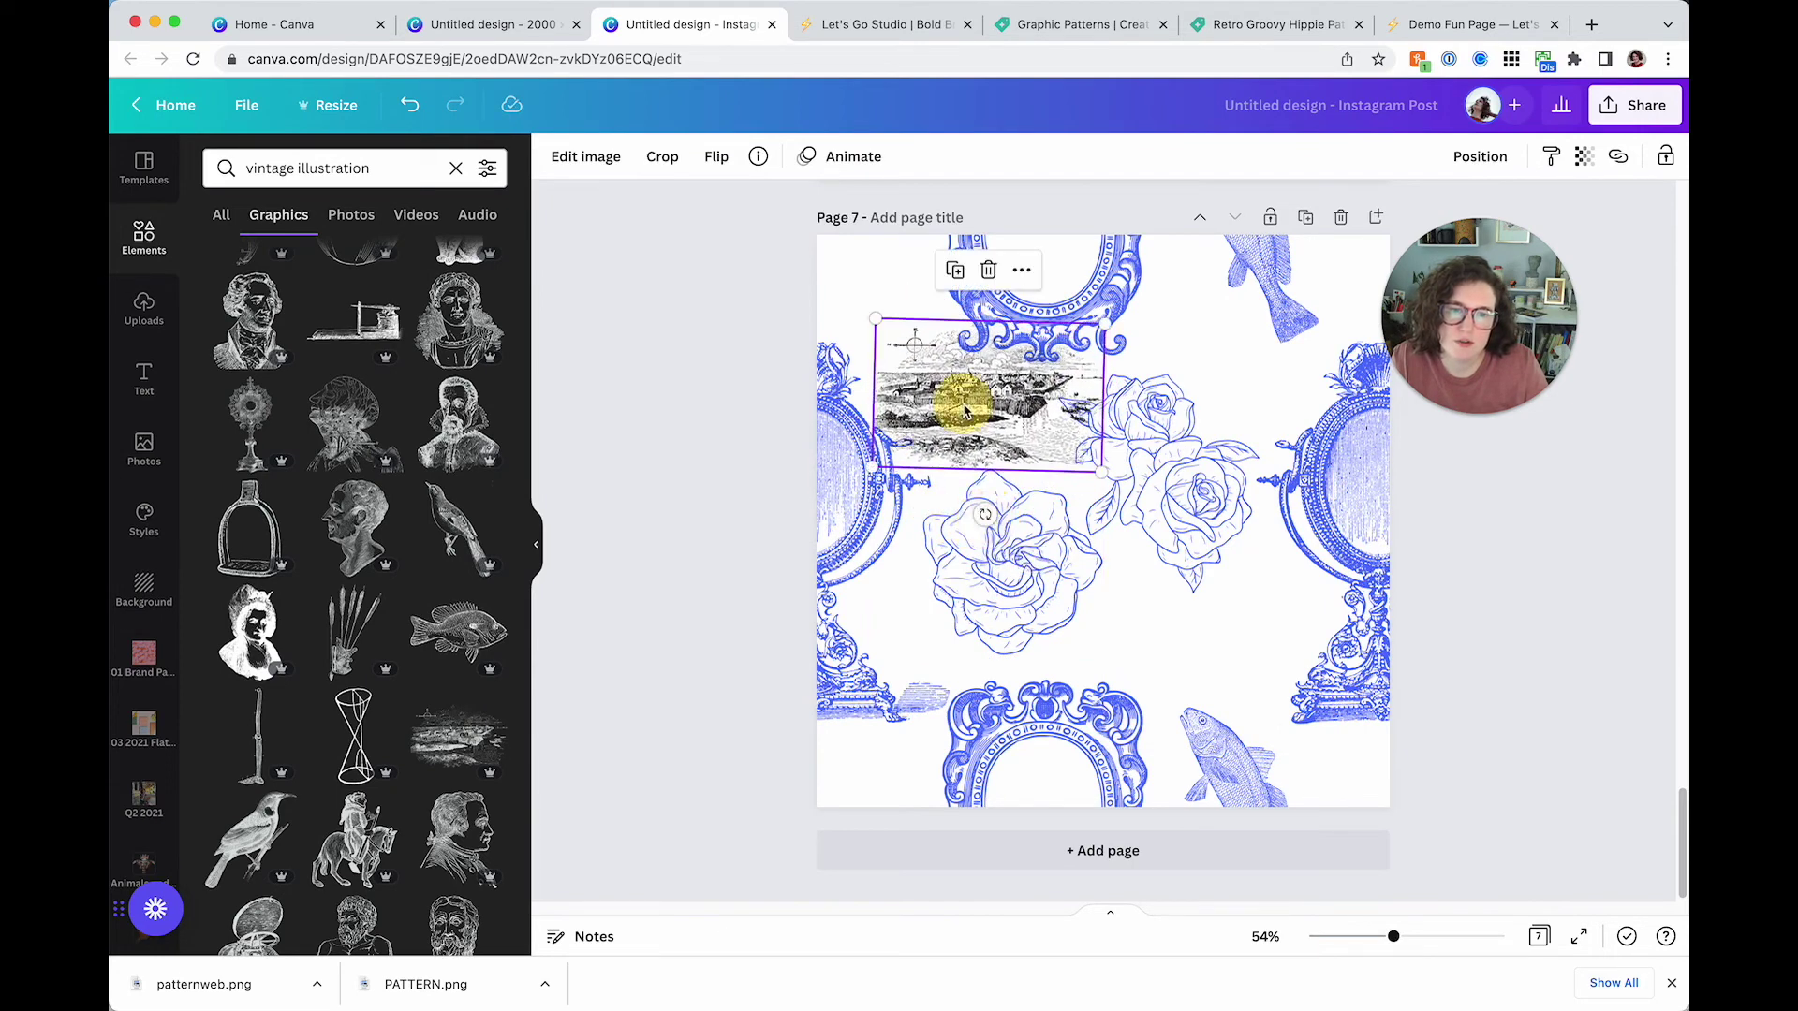
pyautogui.moveTo(927, 408); pyautogui.dragTo(1147, 629)
# Make the landscape engraving partly transparent and place a copy of it above the single bloom
pyautogui.click(1582, 157)
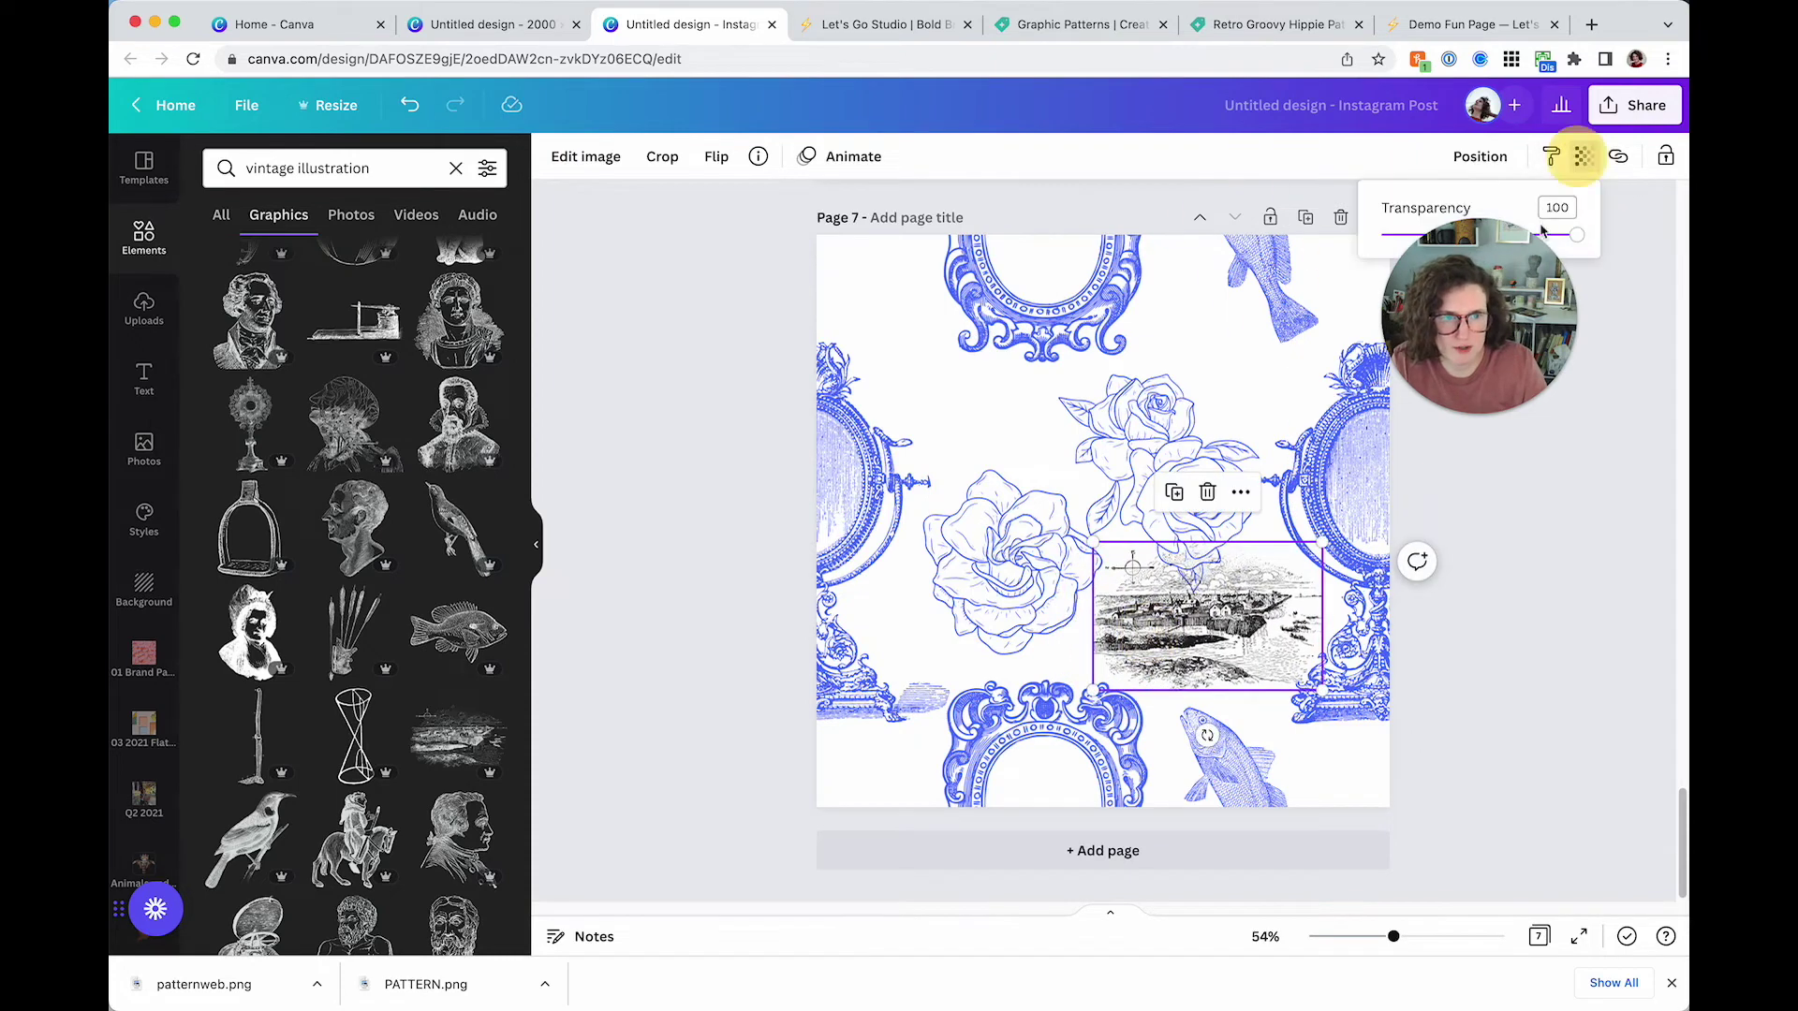
pyautogui.moveTo(1508, 235)
pyautogui.mouseDown()
pyautogui.moveTo(1460, 235)
pyautogui.moveTo(1480, 238)
pyautogui.mouseUp()
pyautogui.moveTo(1156, 569); pyautogui.dragTo(1035, 413)
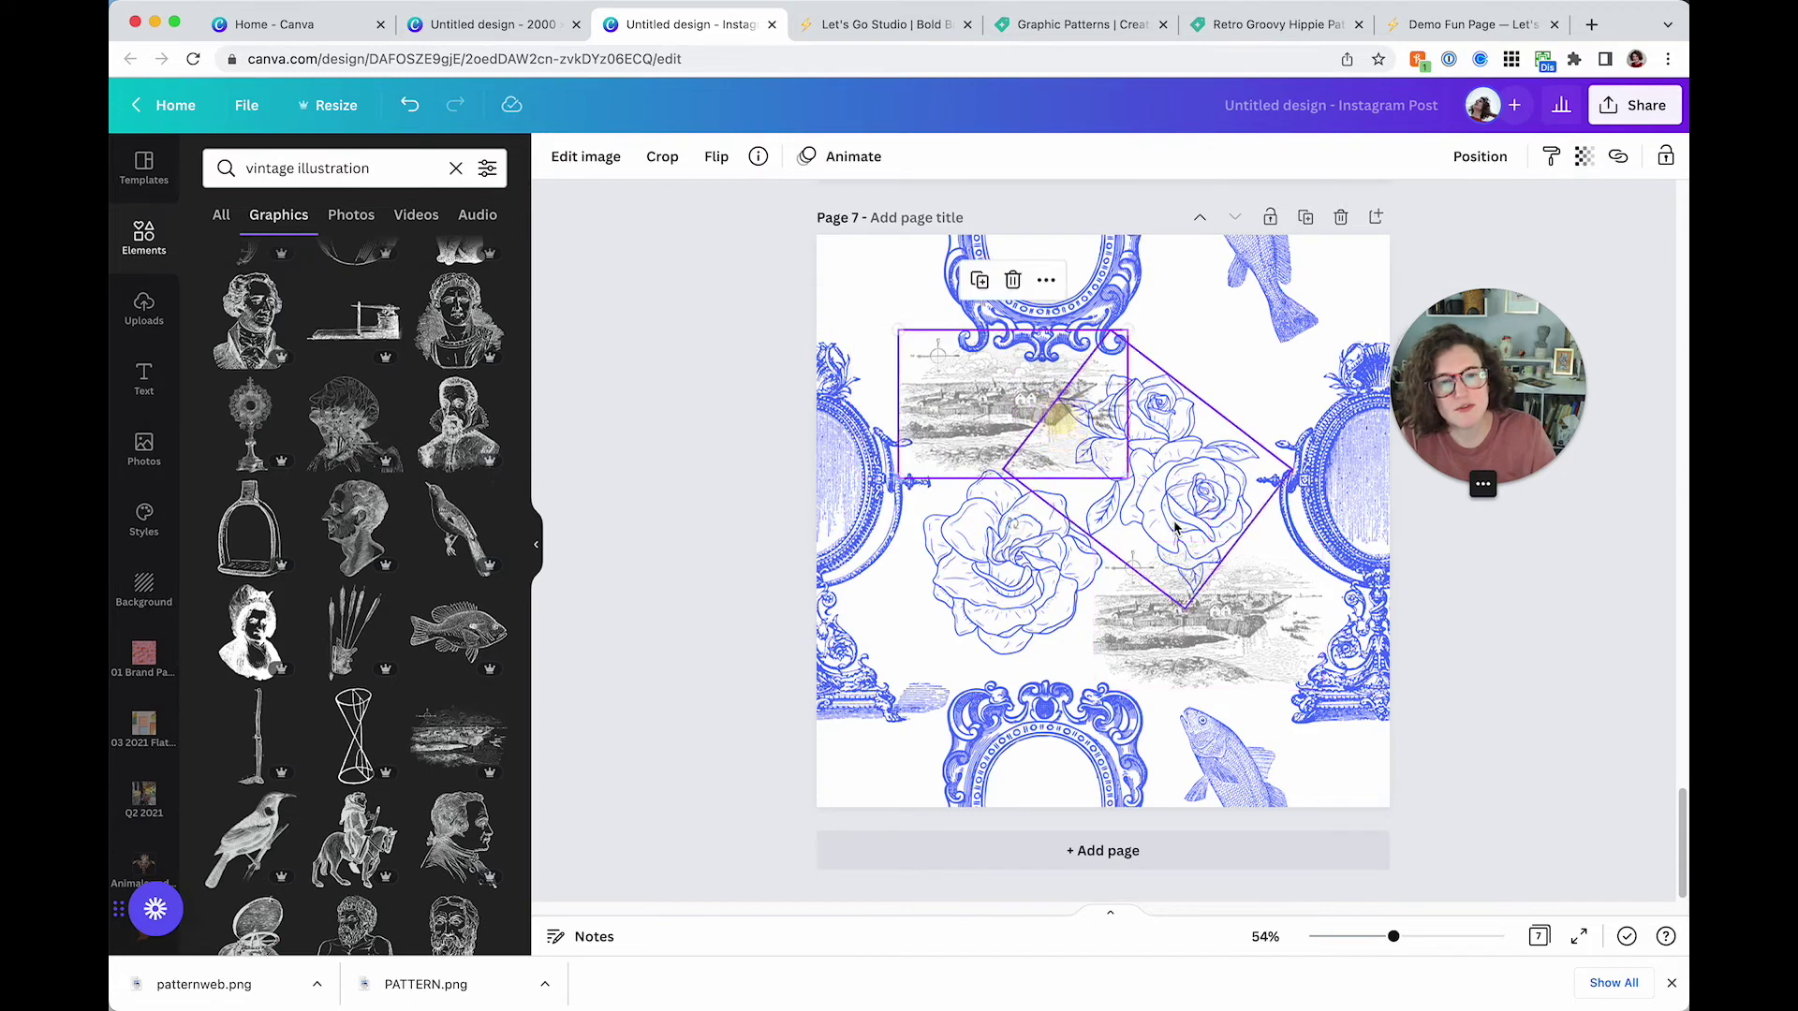
# Rotate the double rose counterclockwise so its larger bloom points to the upper right, between the two landscapes
pyautogui.click(1222, 491)
pyautogui.moveTo(1107, 537); pyautogui.dragTo(1311, 509)
pyautogui.click(712, 599)
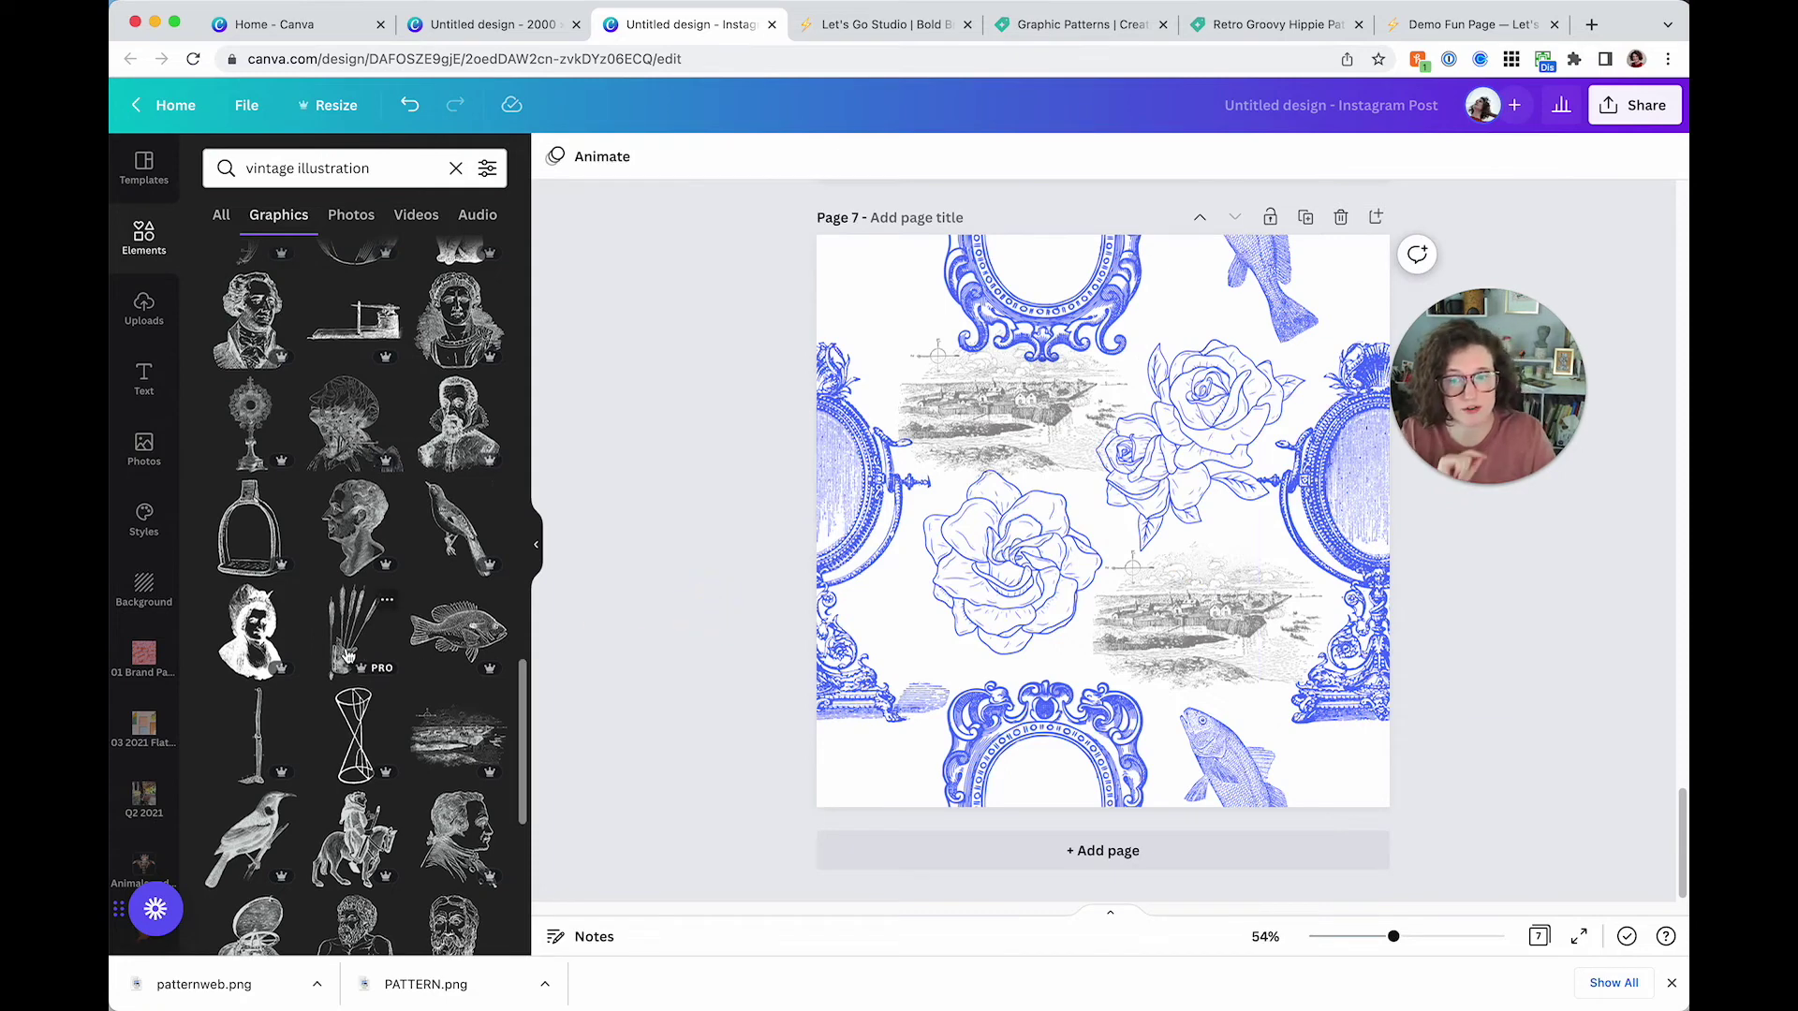
# Find the octopus engraving among the vintage illustrations, add it to the page and recolour it in the document's blue
pyautogui.scroll(-5, 346, 655)
pyautogui.scroll(-4, 346, 657)
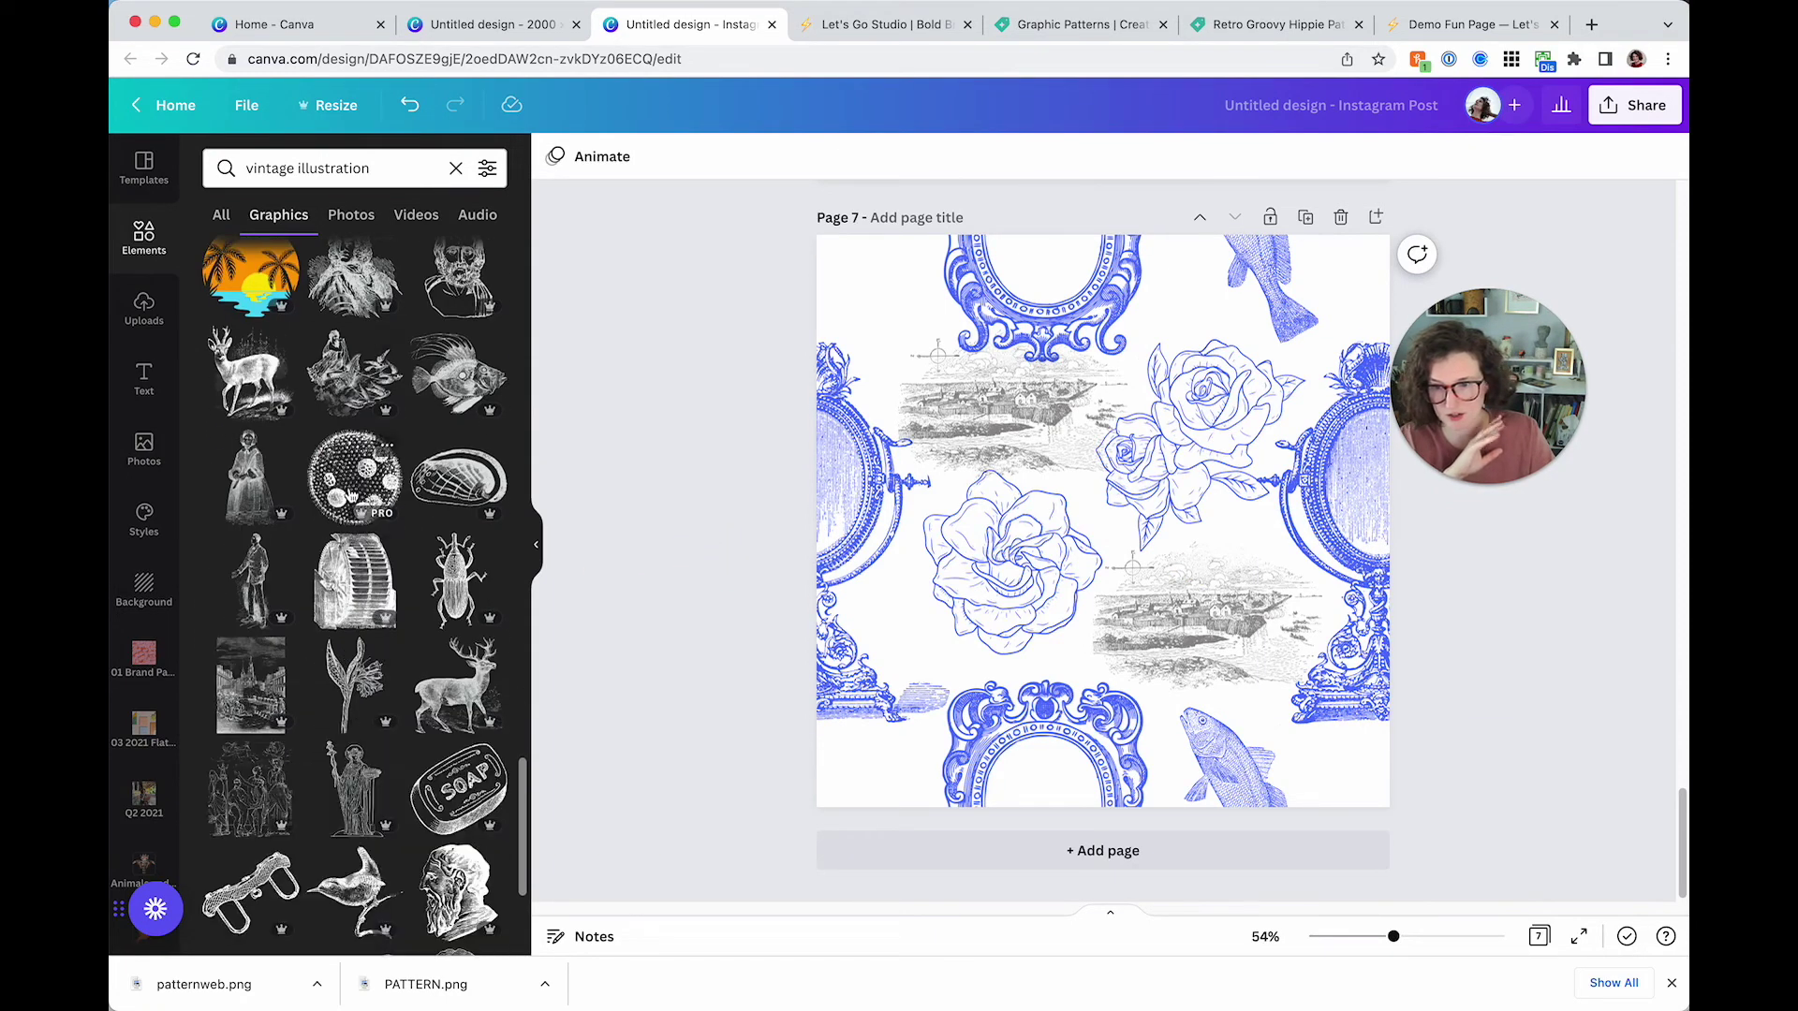
pyautogui.scroll(-2, 349, 496)
pyautogui.scroll(-1, 393, 571)
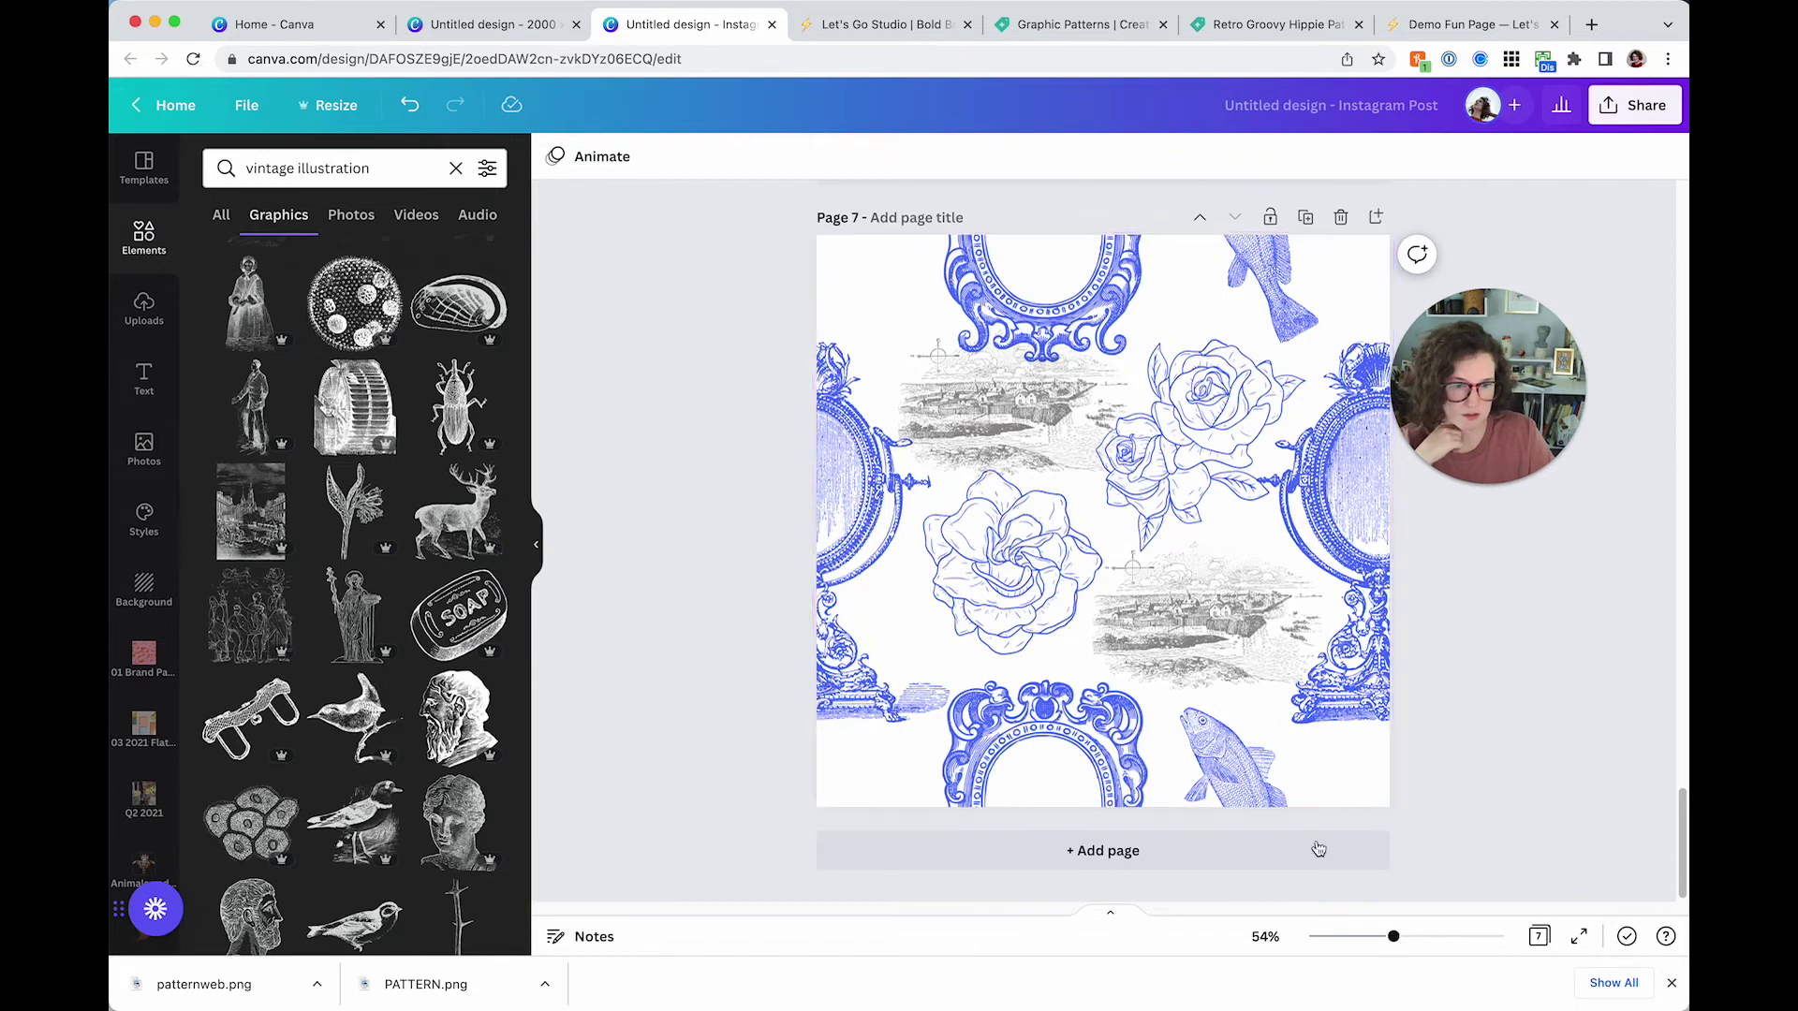
pyautogui.scroll(-1, 354, 595)
pyautogui.scroll(-5, 354, 595)
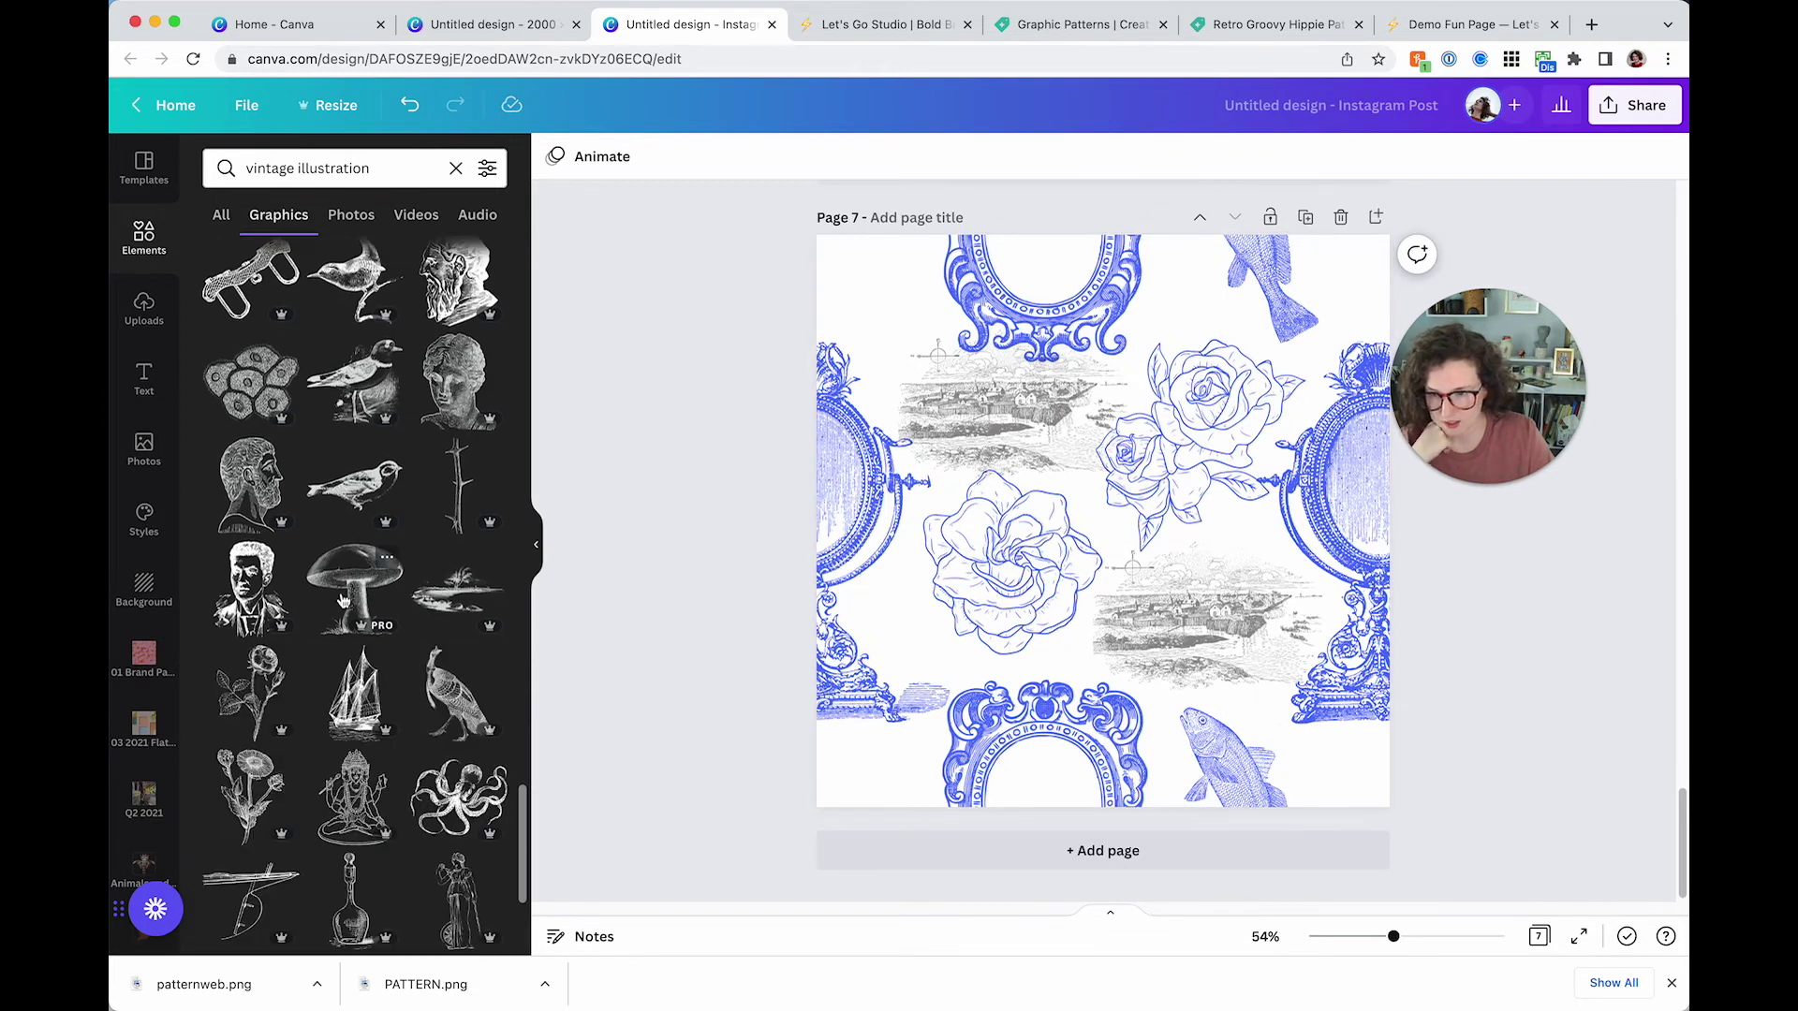
pyautogui.scroll(-2, 350, 590)
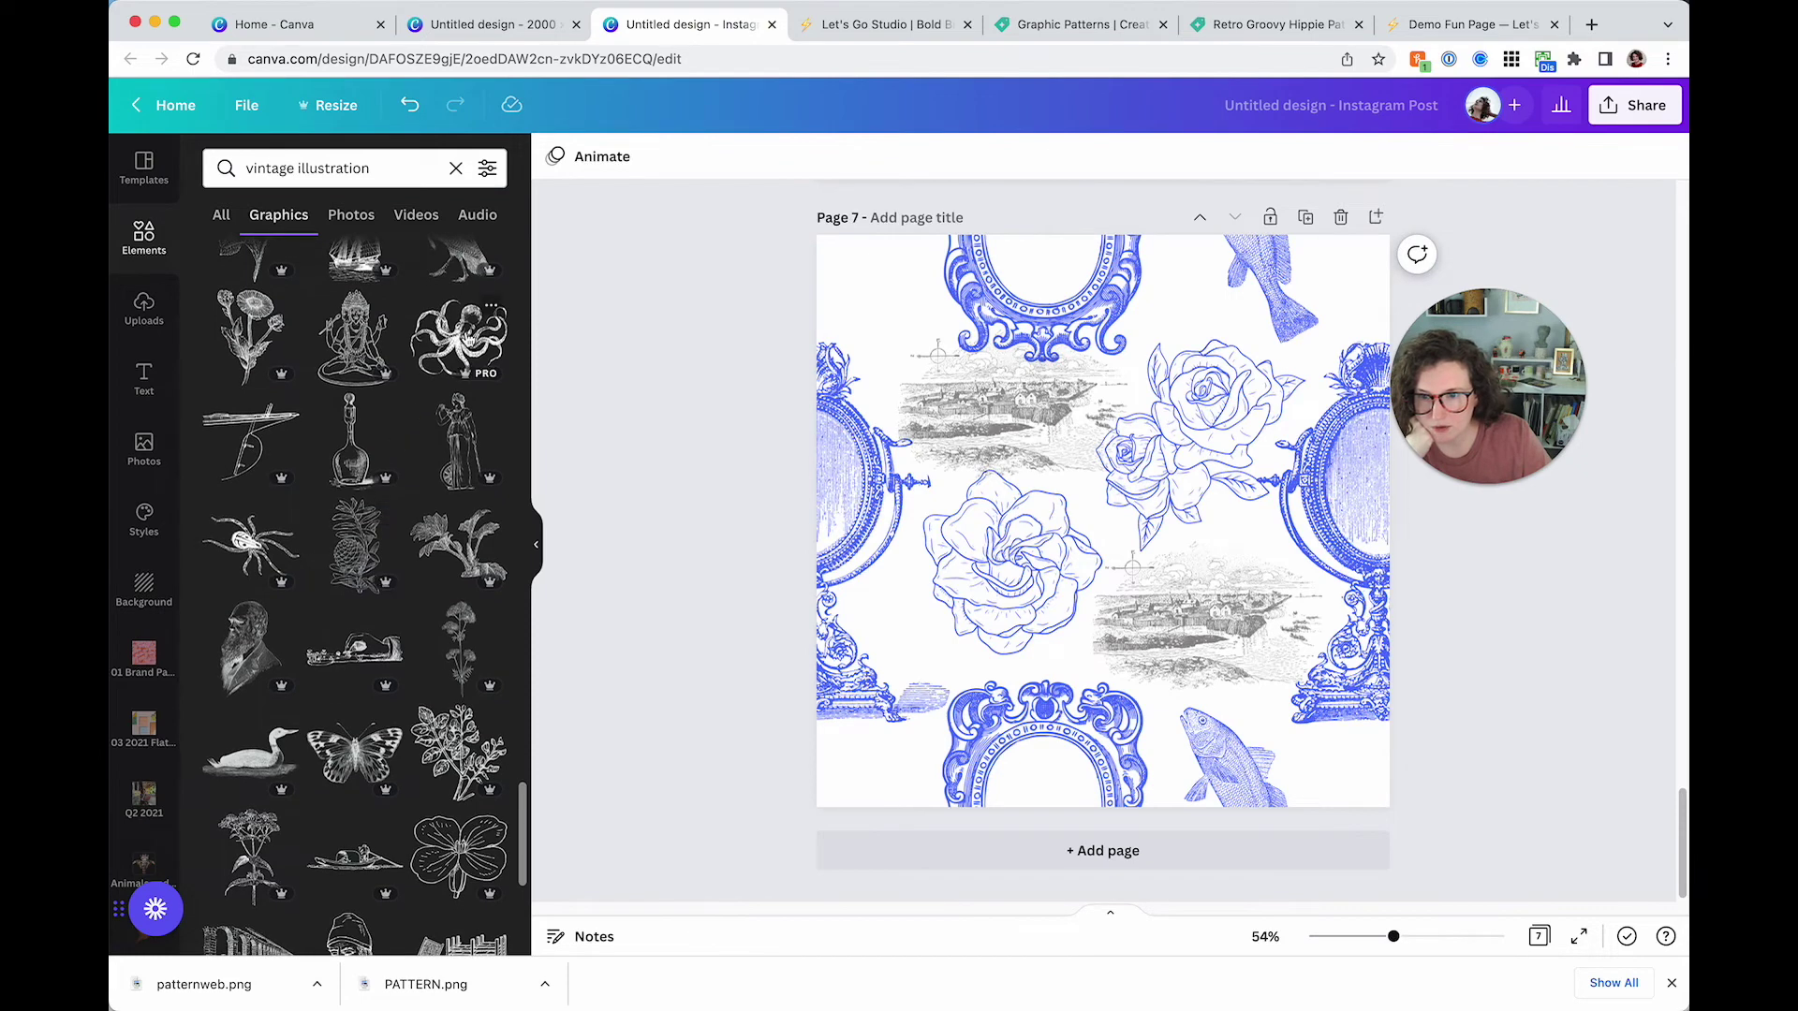
pyautogui.click(459, 337)
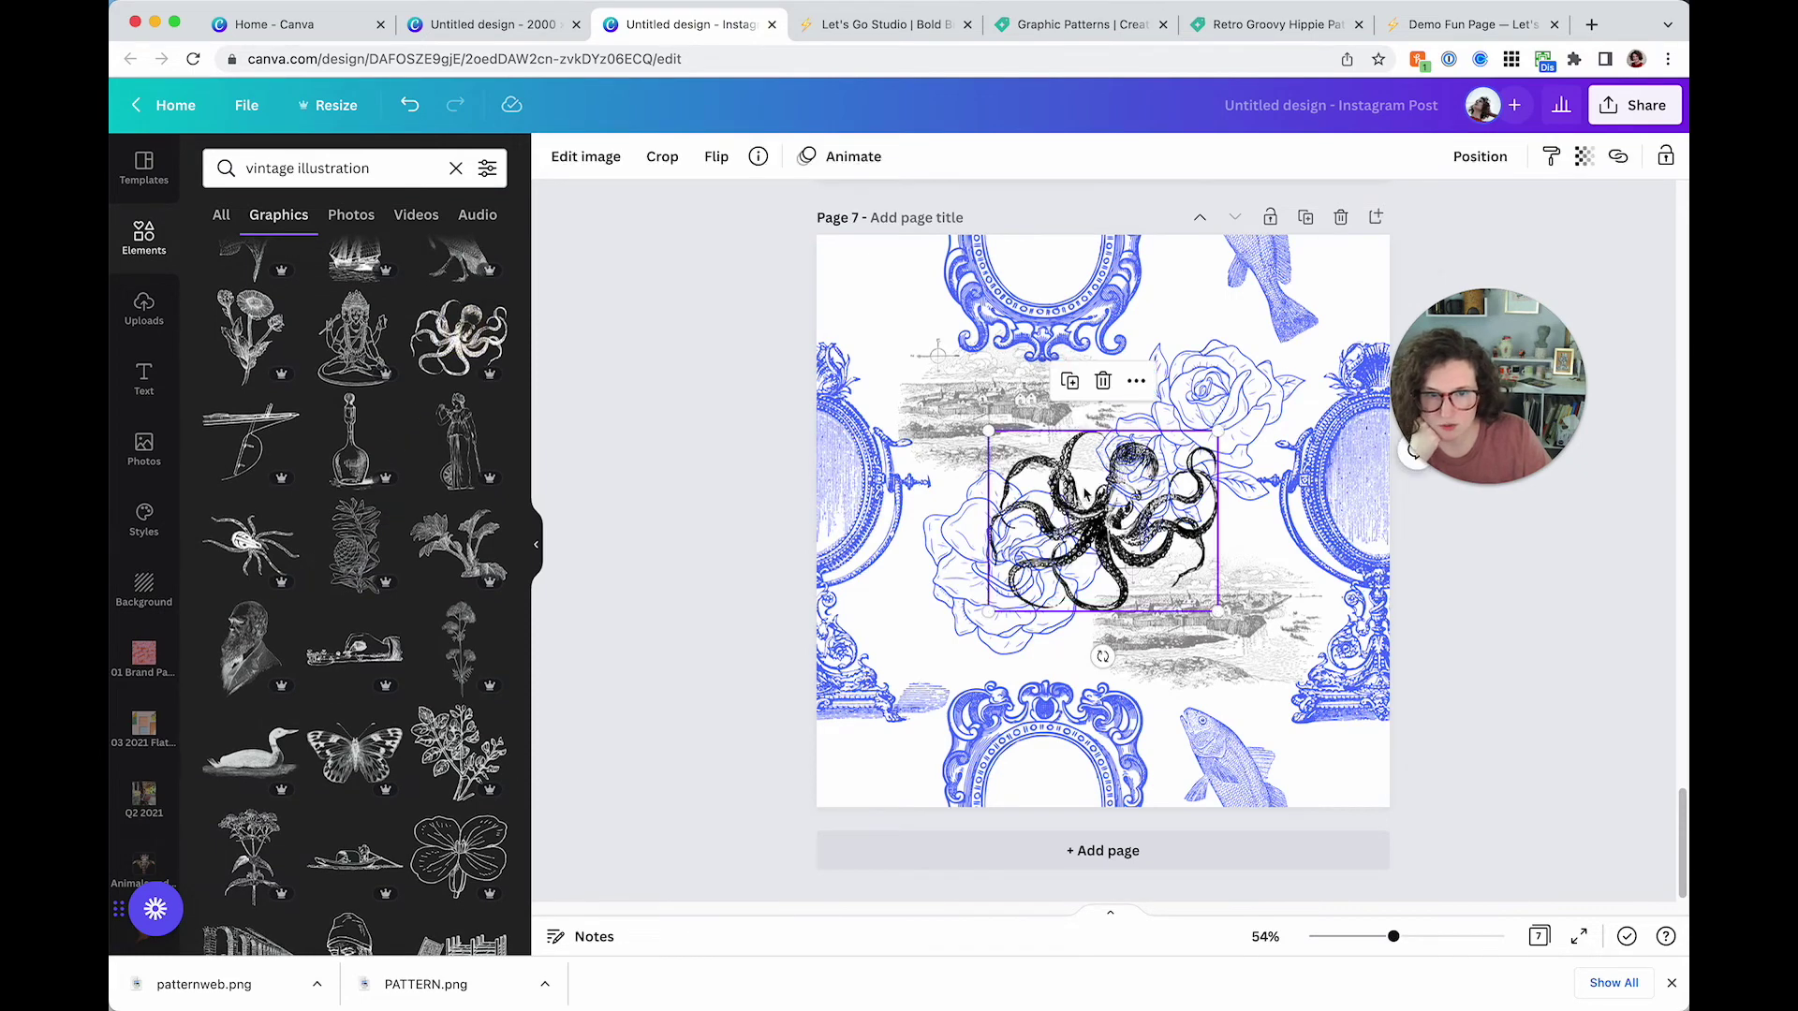
pyautogui.click(556, 161)
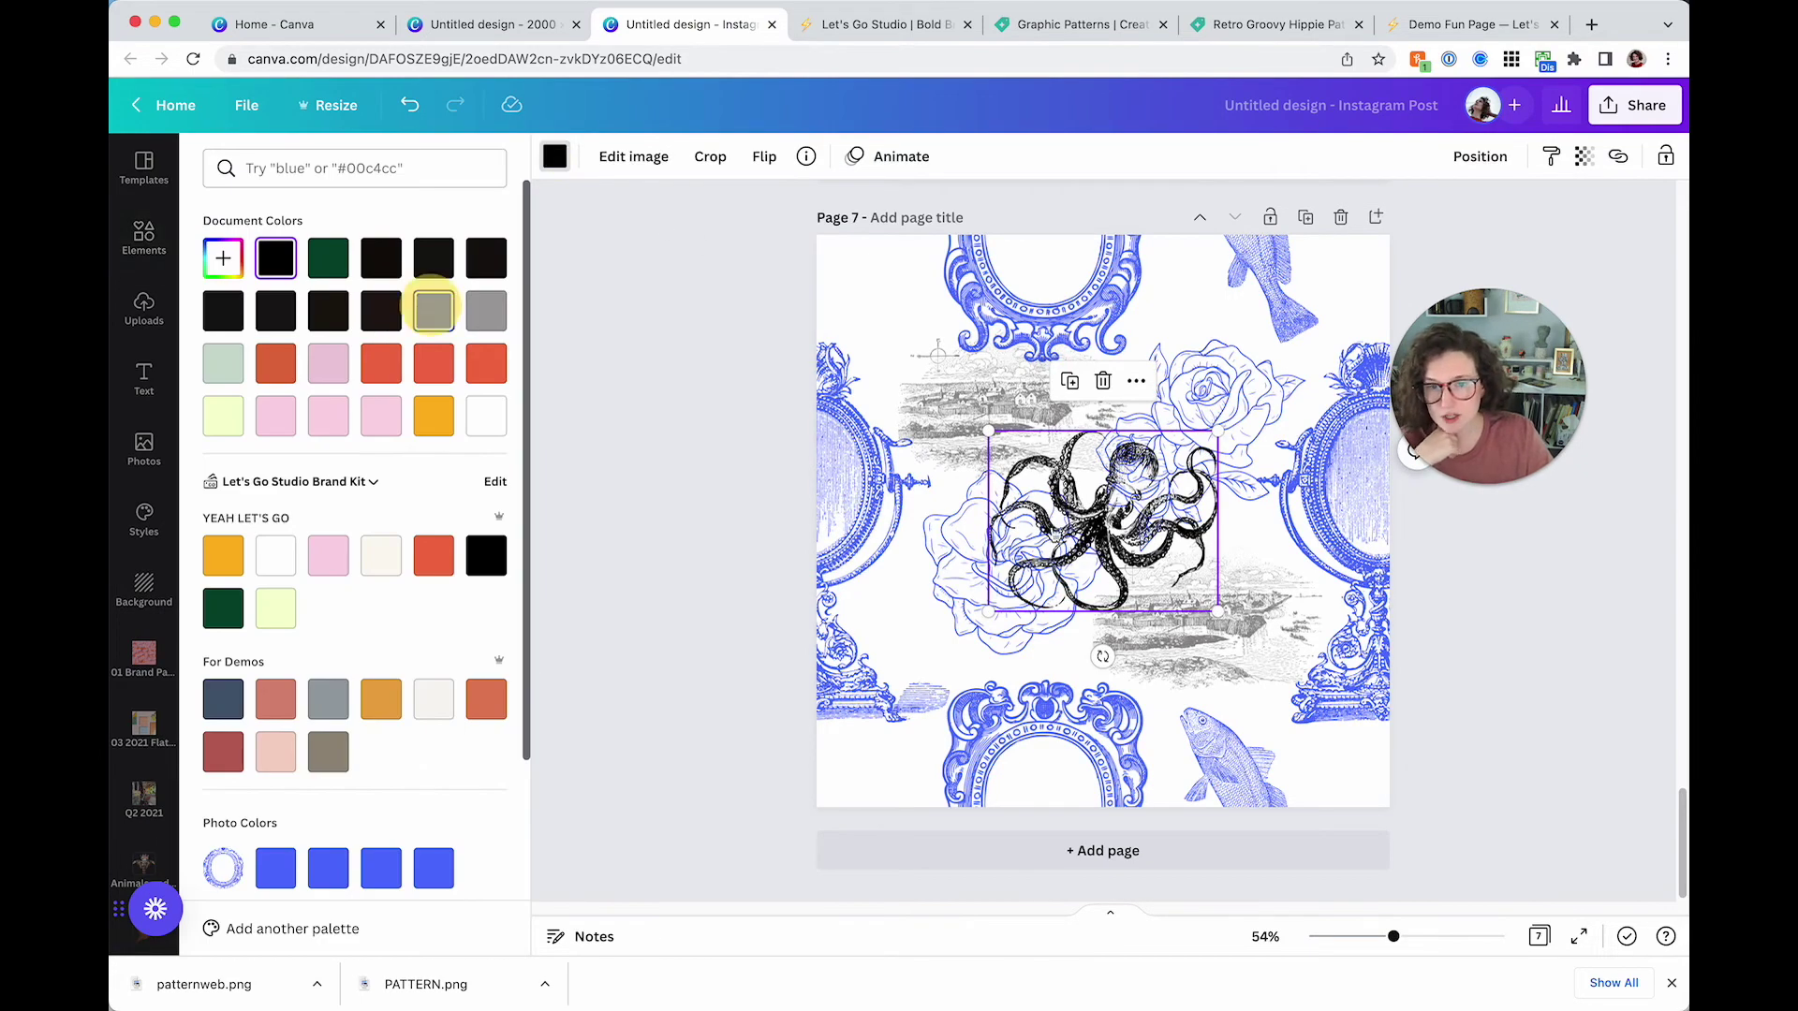
pyautogui.click(434, 310)
# Shrink the octopus and place it across the page's lower right corner, with a matching copy across the upper left corner
pyautogui.moveTo(988, 430); pyautogui.dragTo(1120, 533)
pyautogui.moveTo(1162, 595); pyautogui.dragTo(1383, 823)
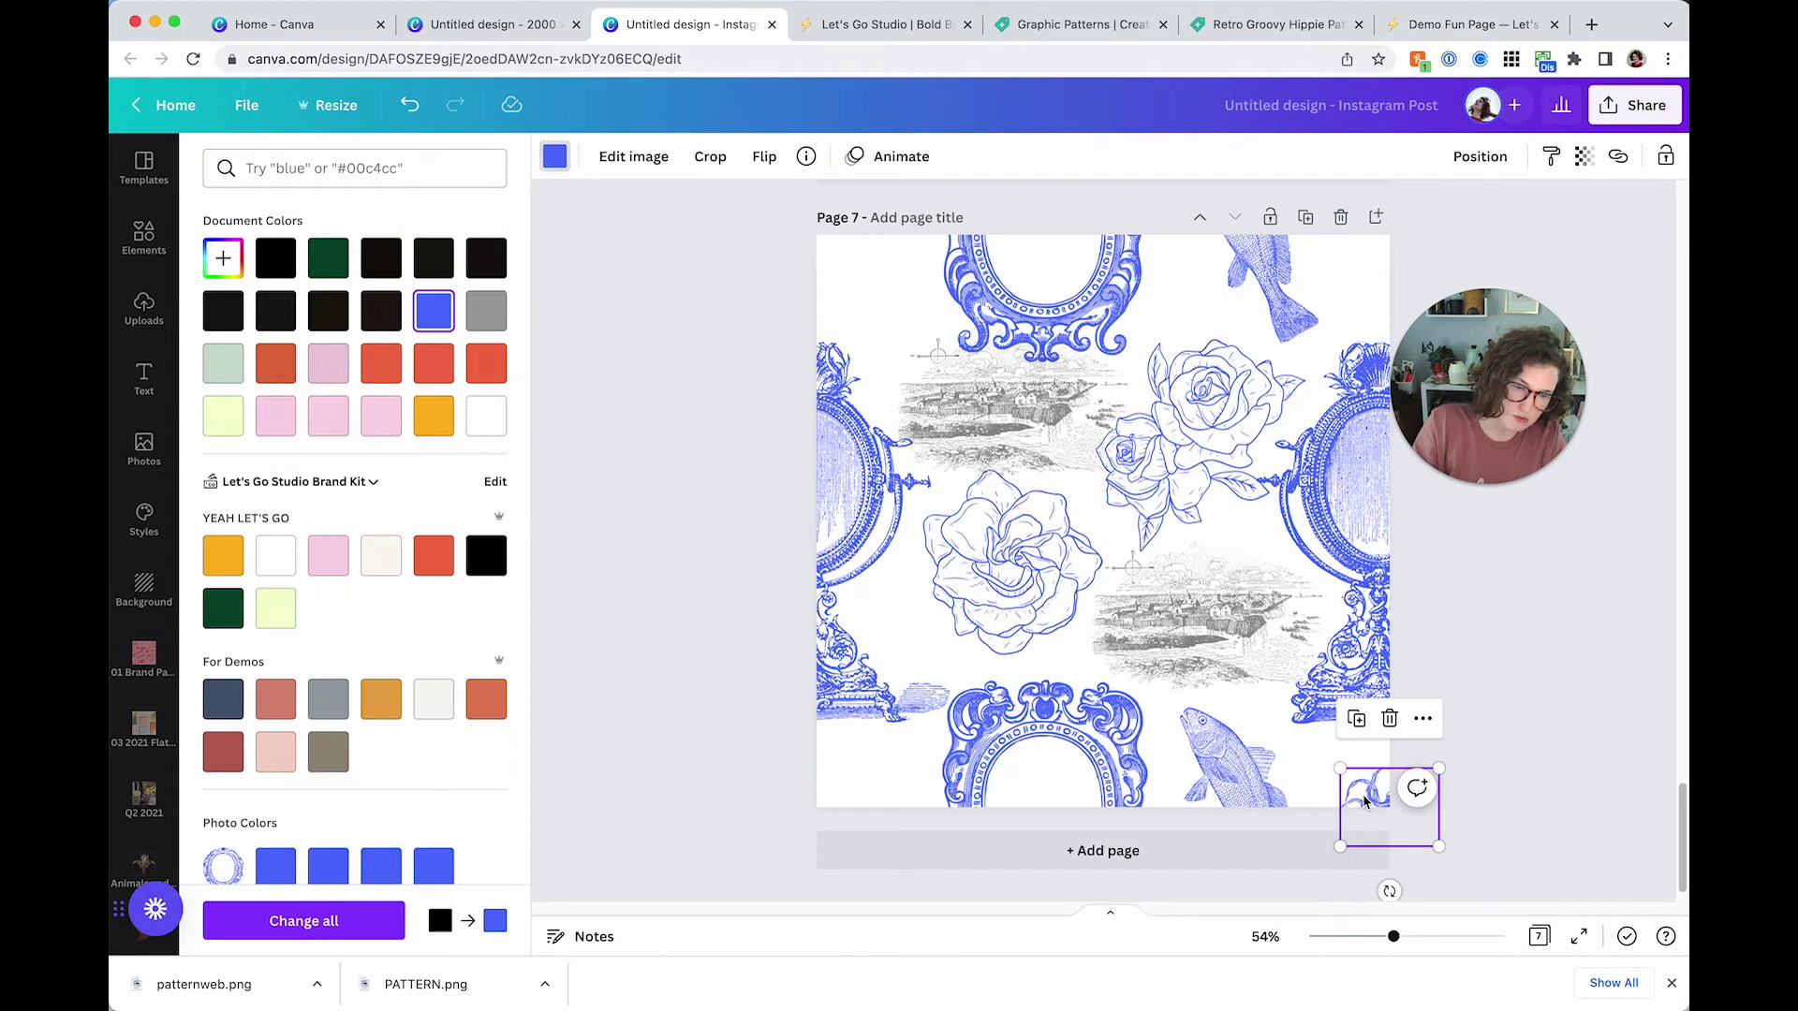
pyautogui.moveTo(1376, 801); pyautogui.dragTo(843, 228)
pyautogui.click(715, 413)
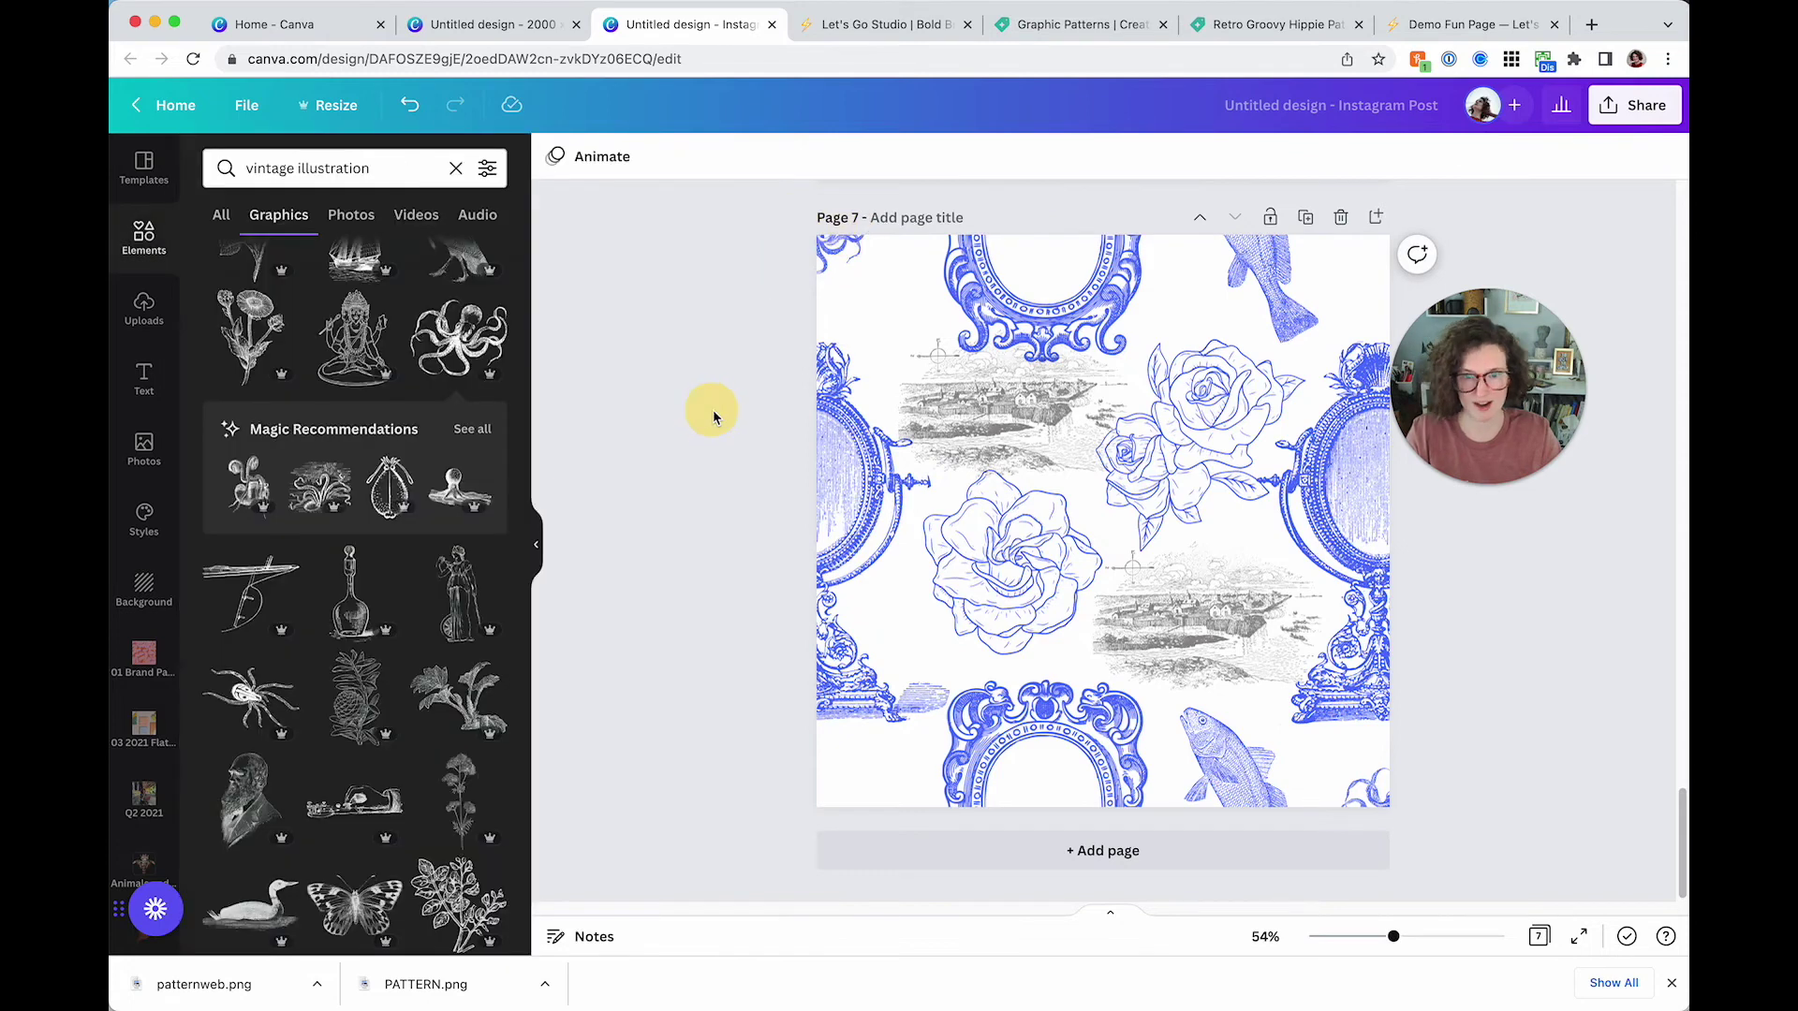
# Shift the landscape engraving above the single bloom a little to the left, closer to the mirror half
pyautogui.moveTo(974, 378); pyautogui.dragTo(925, 371)
pyautogui.click(1201, 405)
pyautogui.click(747, 623)
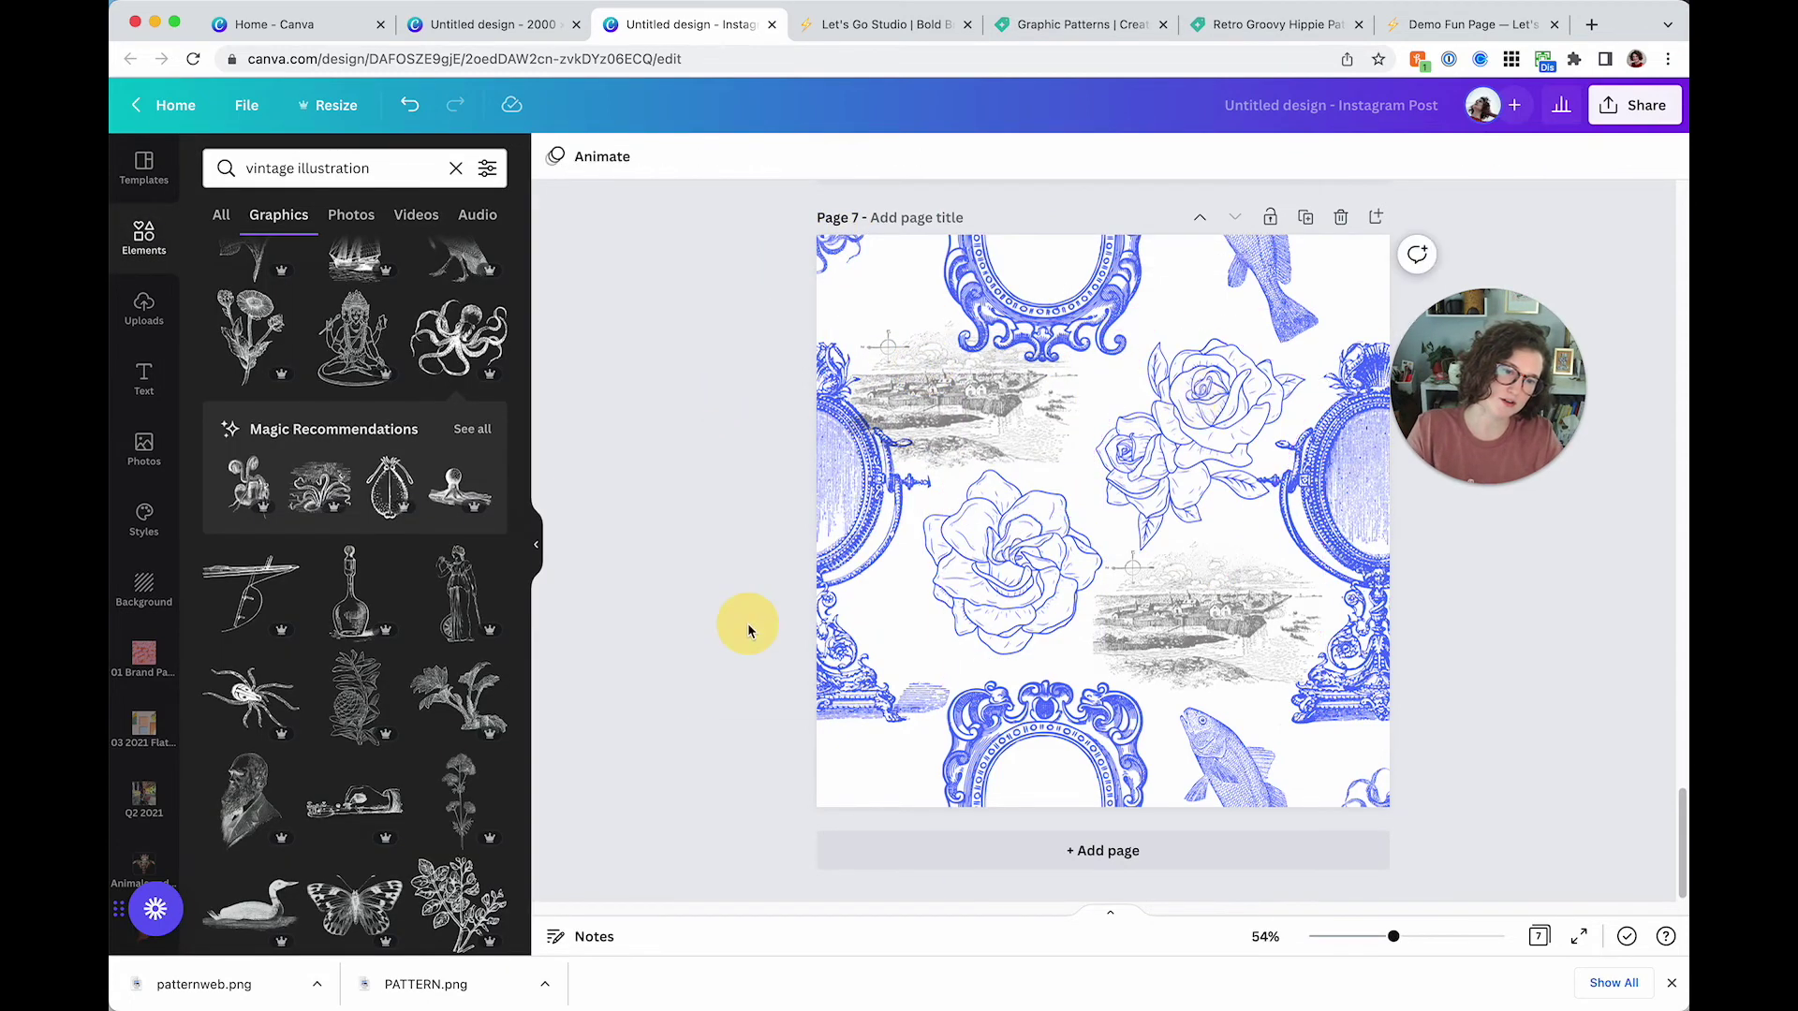
# Download only page 7 as a PNG and save it as weirdpattern in the Junk Drawer folder
pyautogui.click(1627, 119)
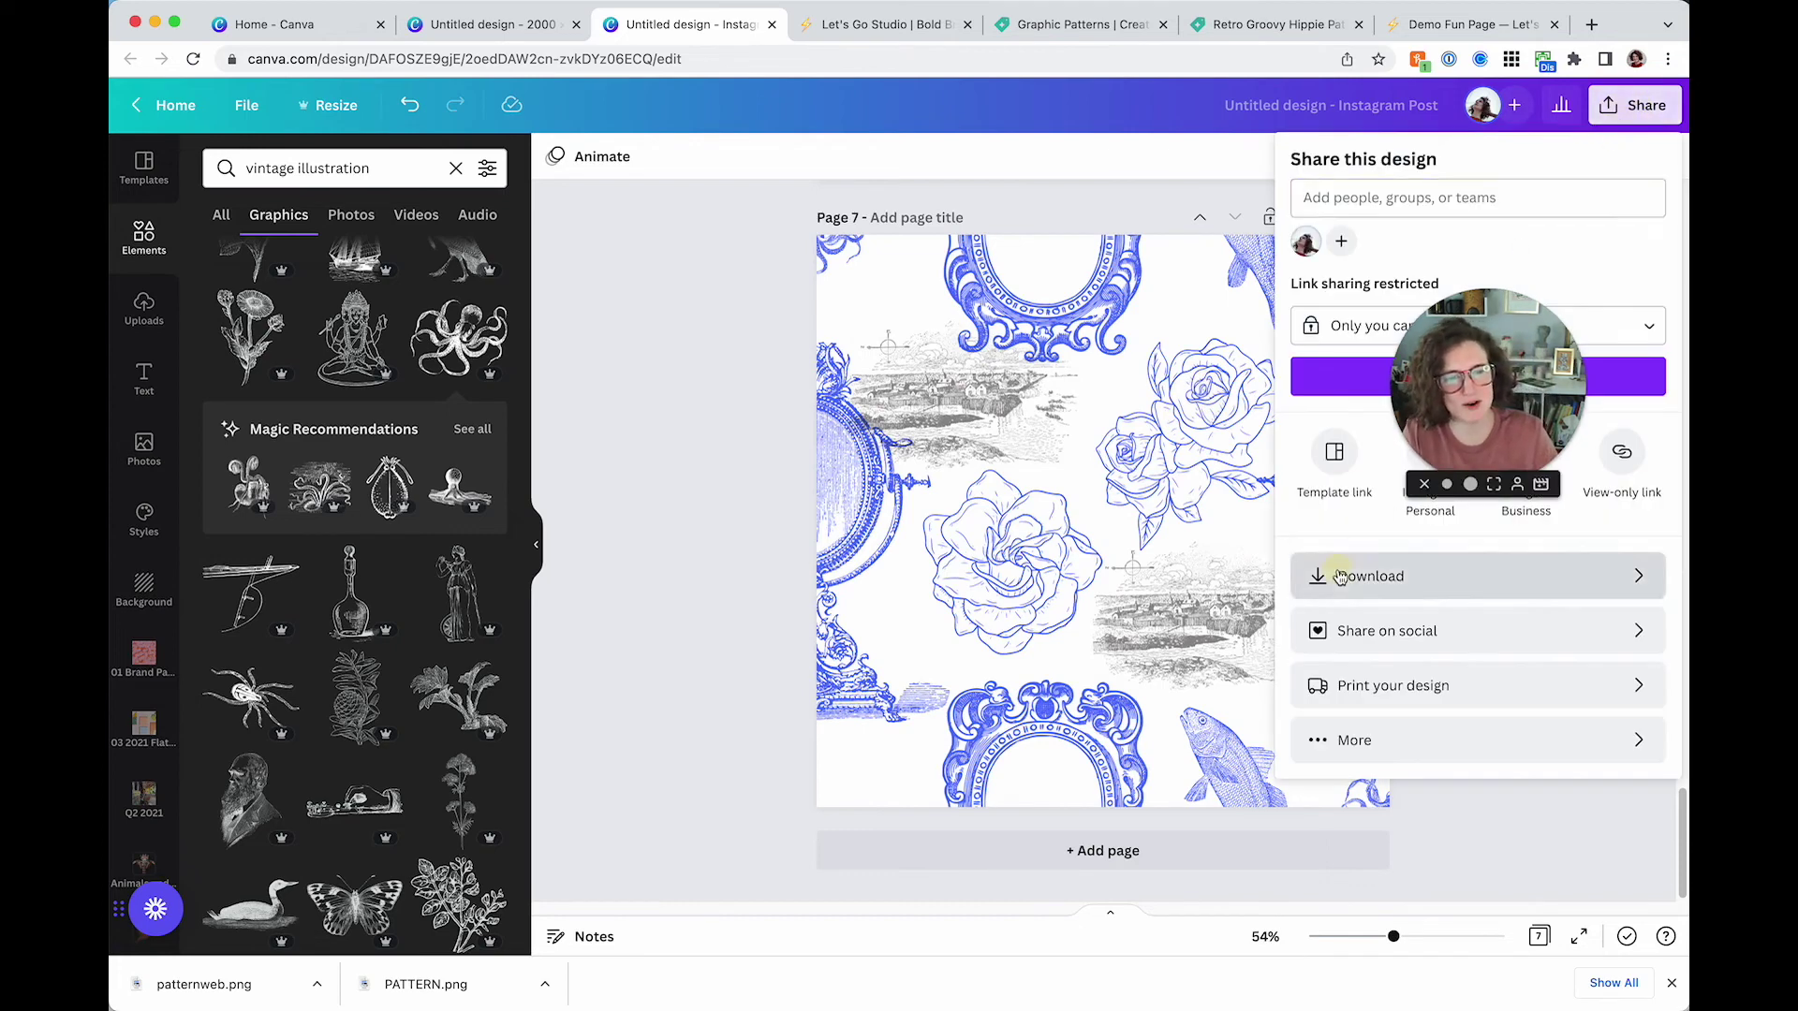
pyautogui.click(1346, 573)
pyautogui.click(1329, 471)
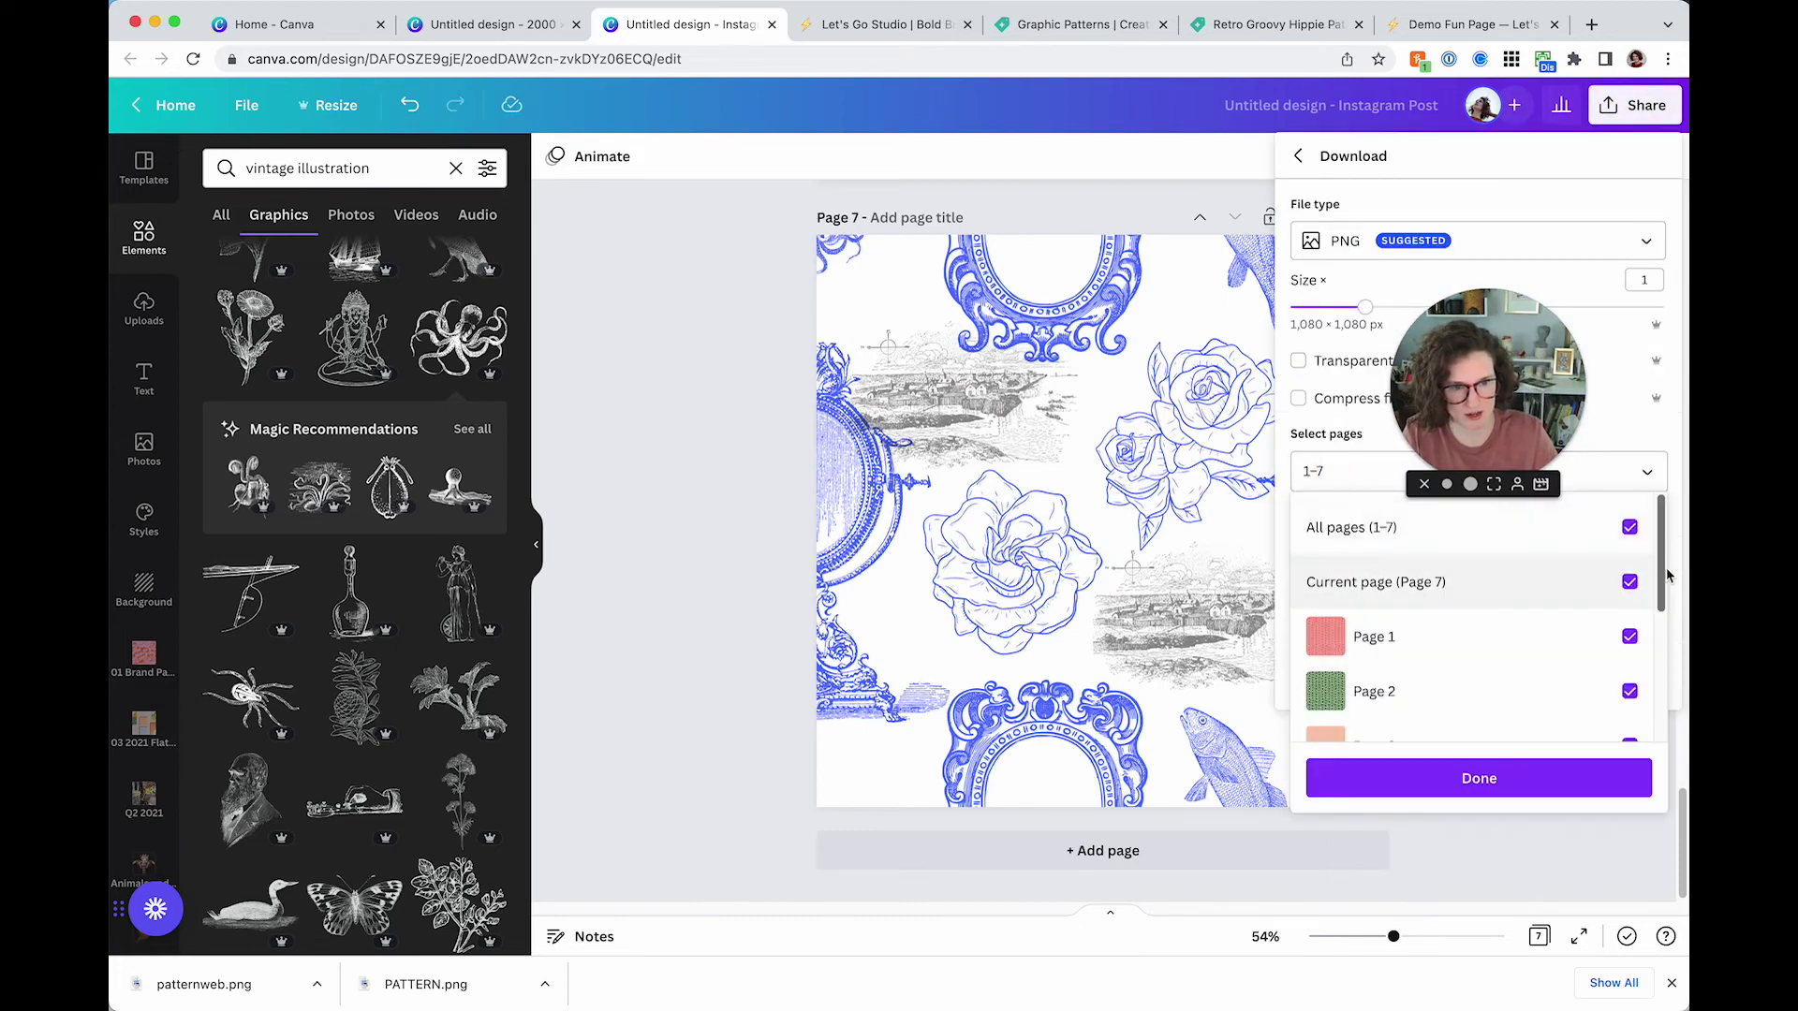
pyautogui.click(1629, 527)
pyautogui.click(1629, 582)
pyautogui.click(1543, 791)
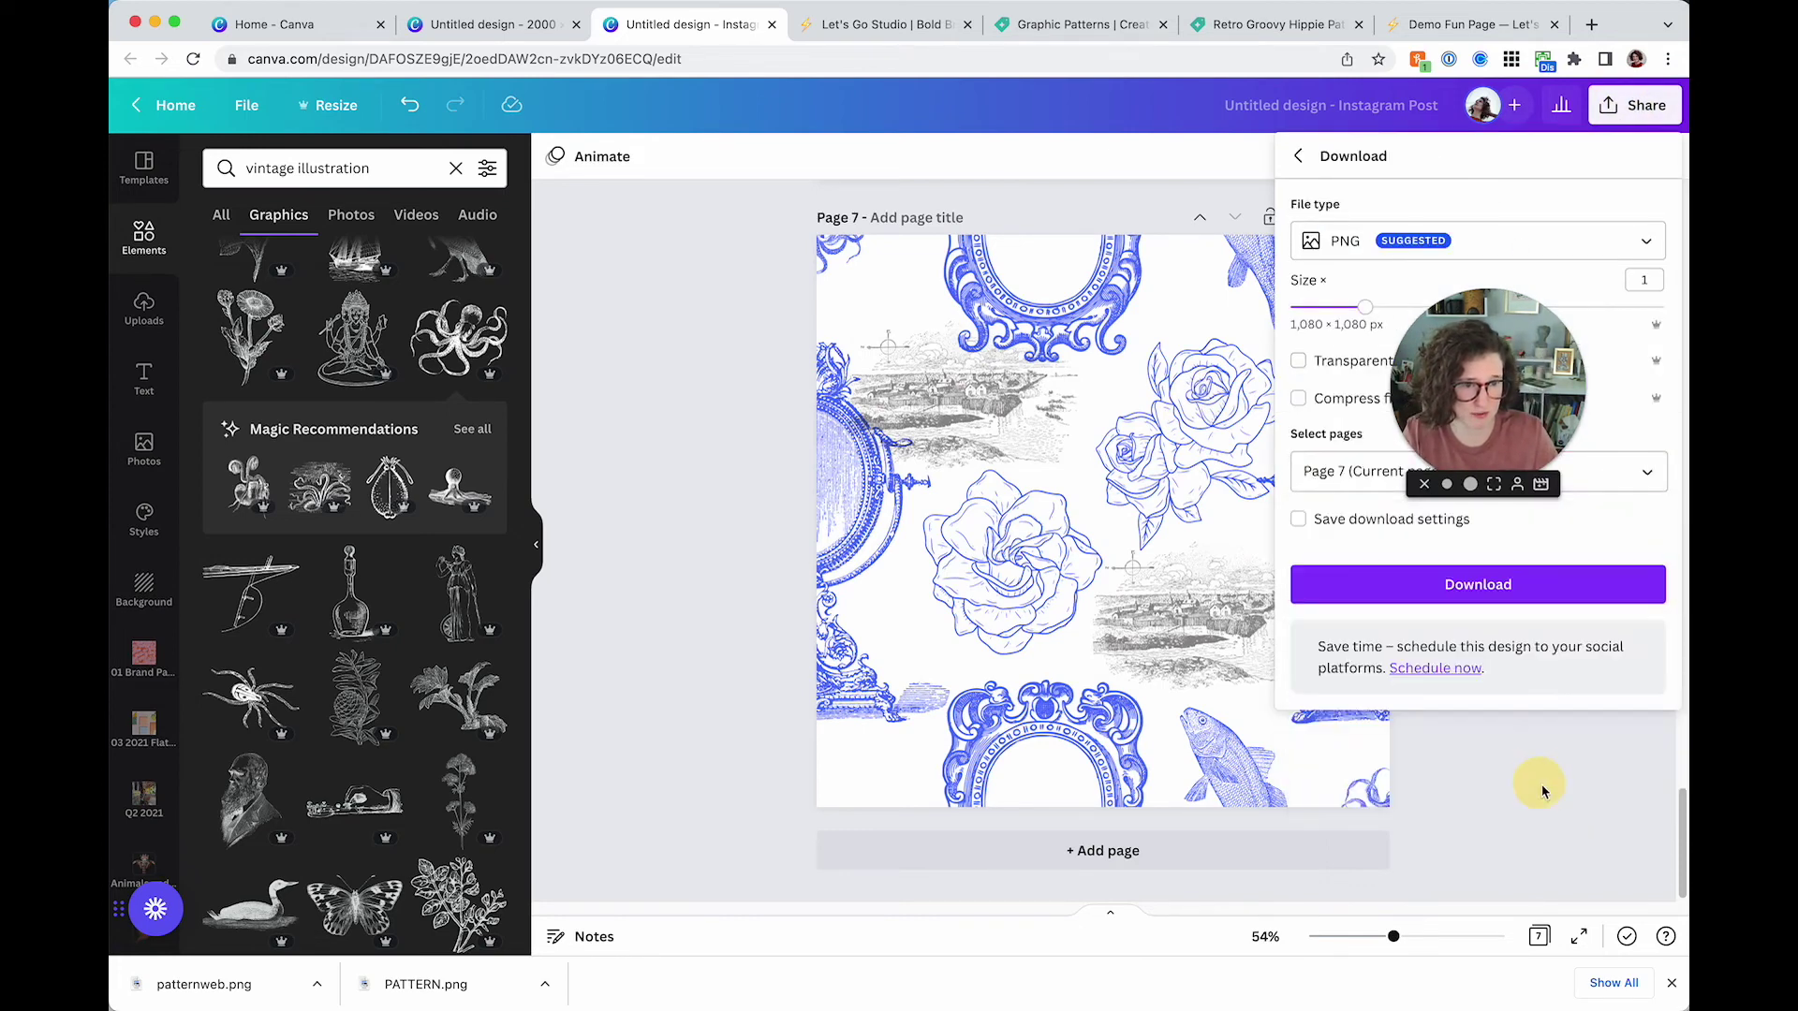
pyautogui.click(1416, 599)
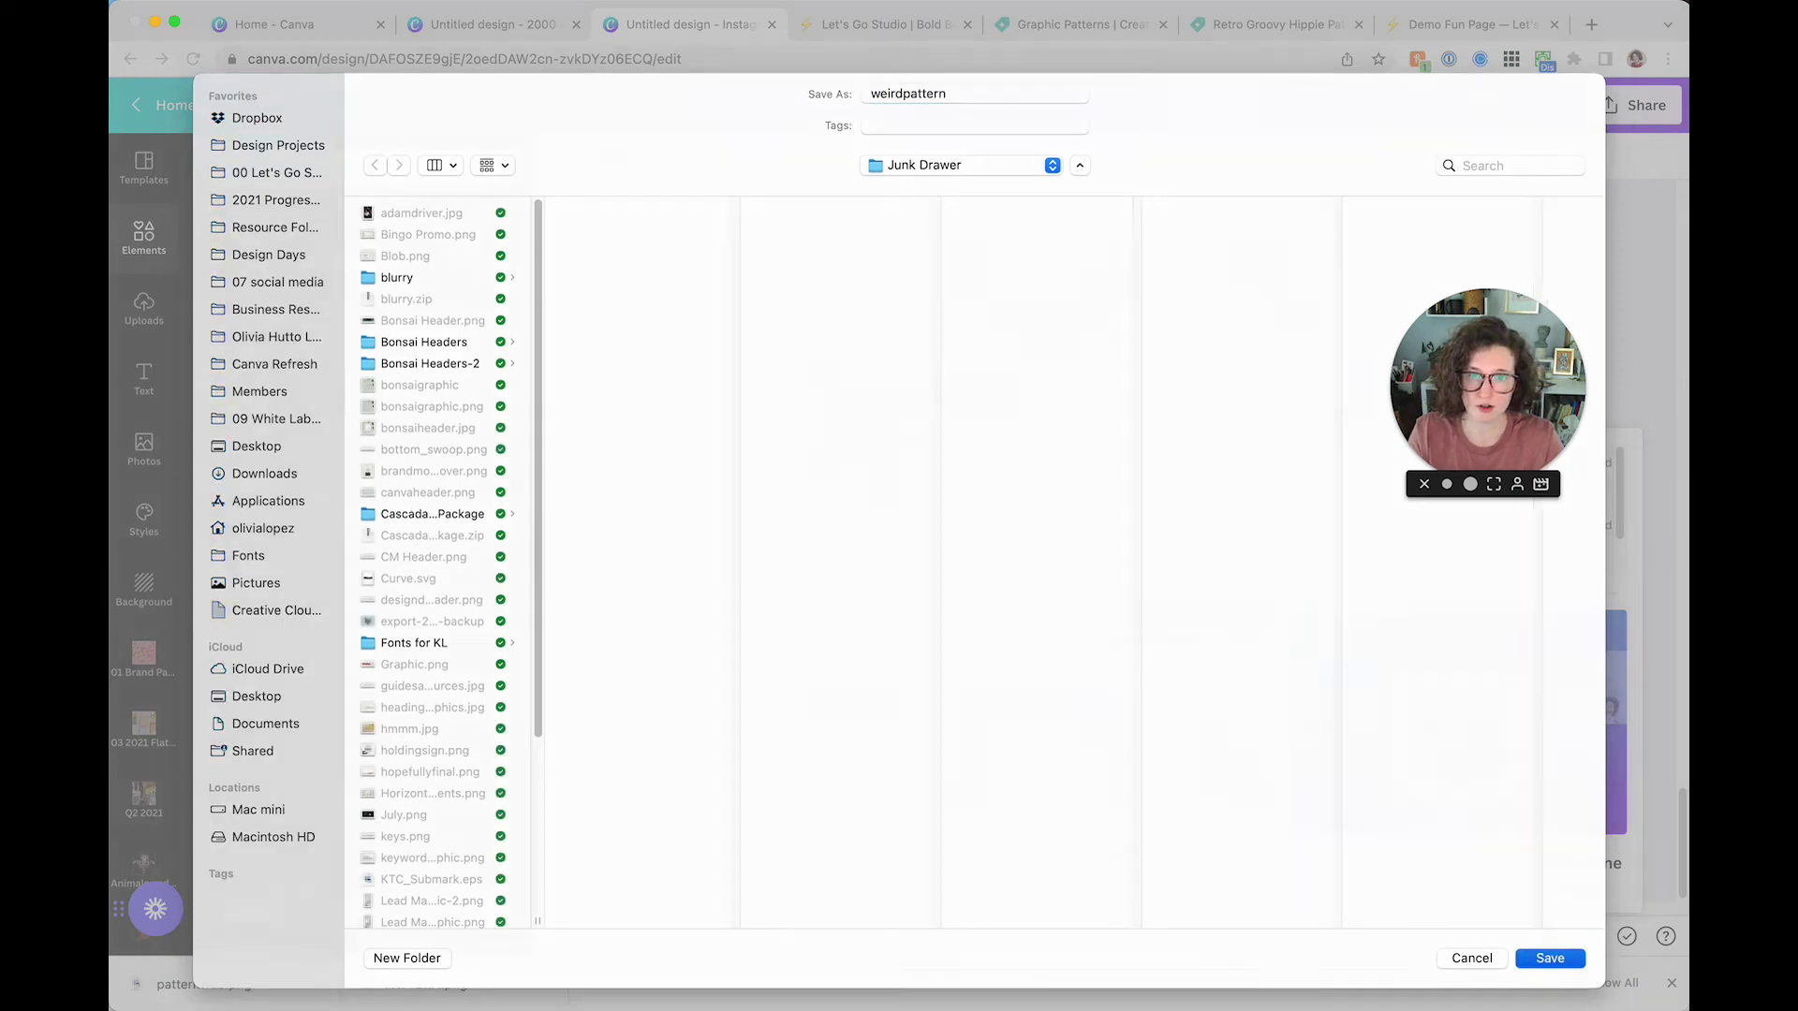
pyautogui.press('Return')
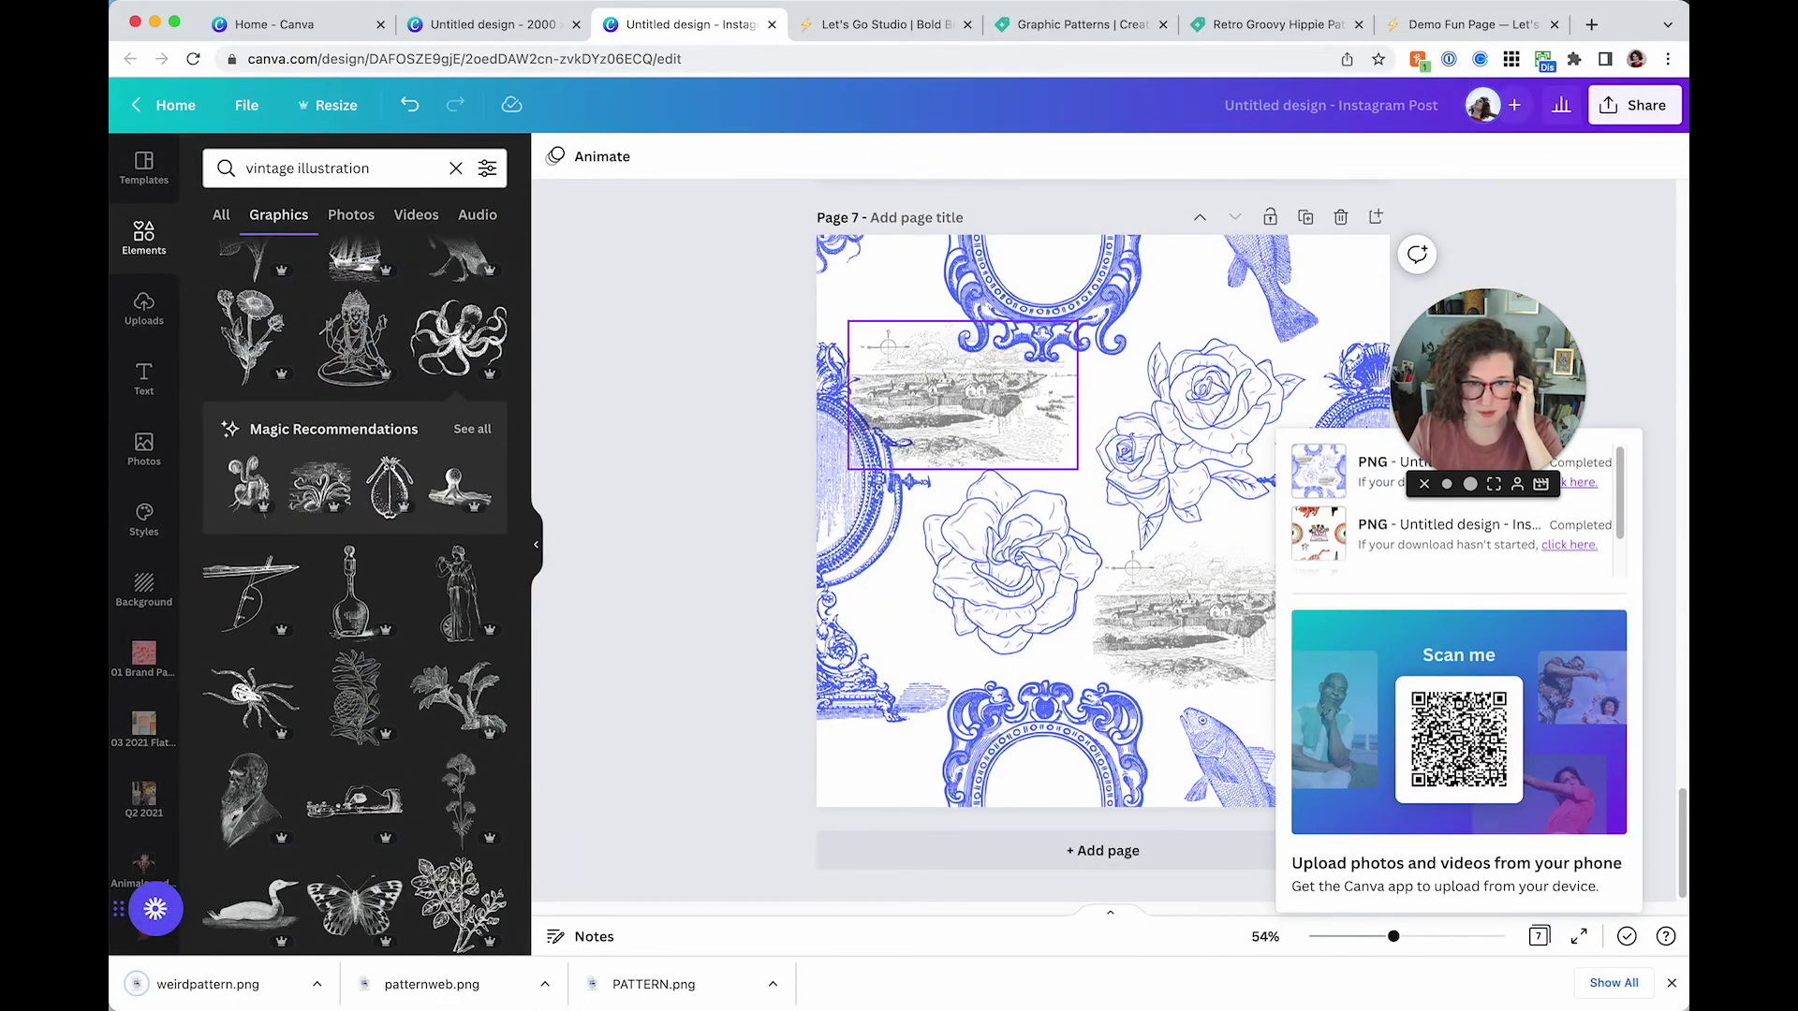
# Switch to the 2000 x 1000 px design and delete everything on its page
pyautogui.click(550, 28)
pyautogui.moveTo(602, 221); pyautogui.dragTo(1593, 755)
pyautogui.press('Delete')
pyautogui.click(1142, 658)
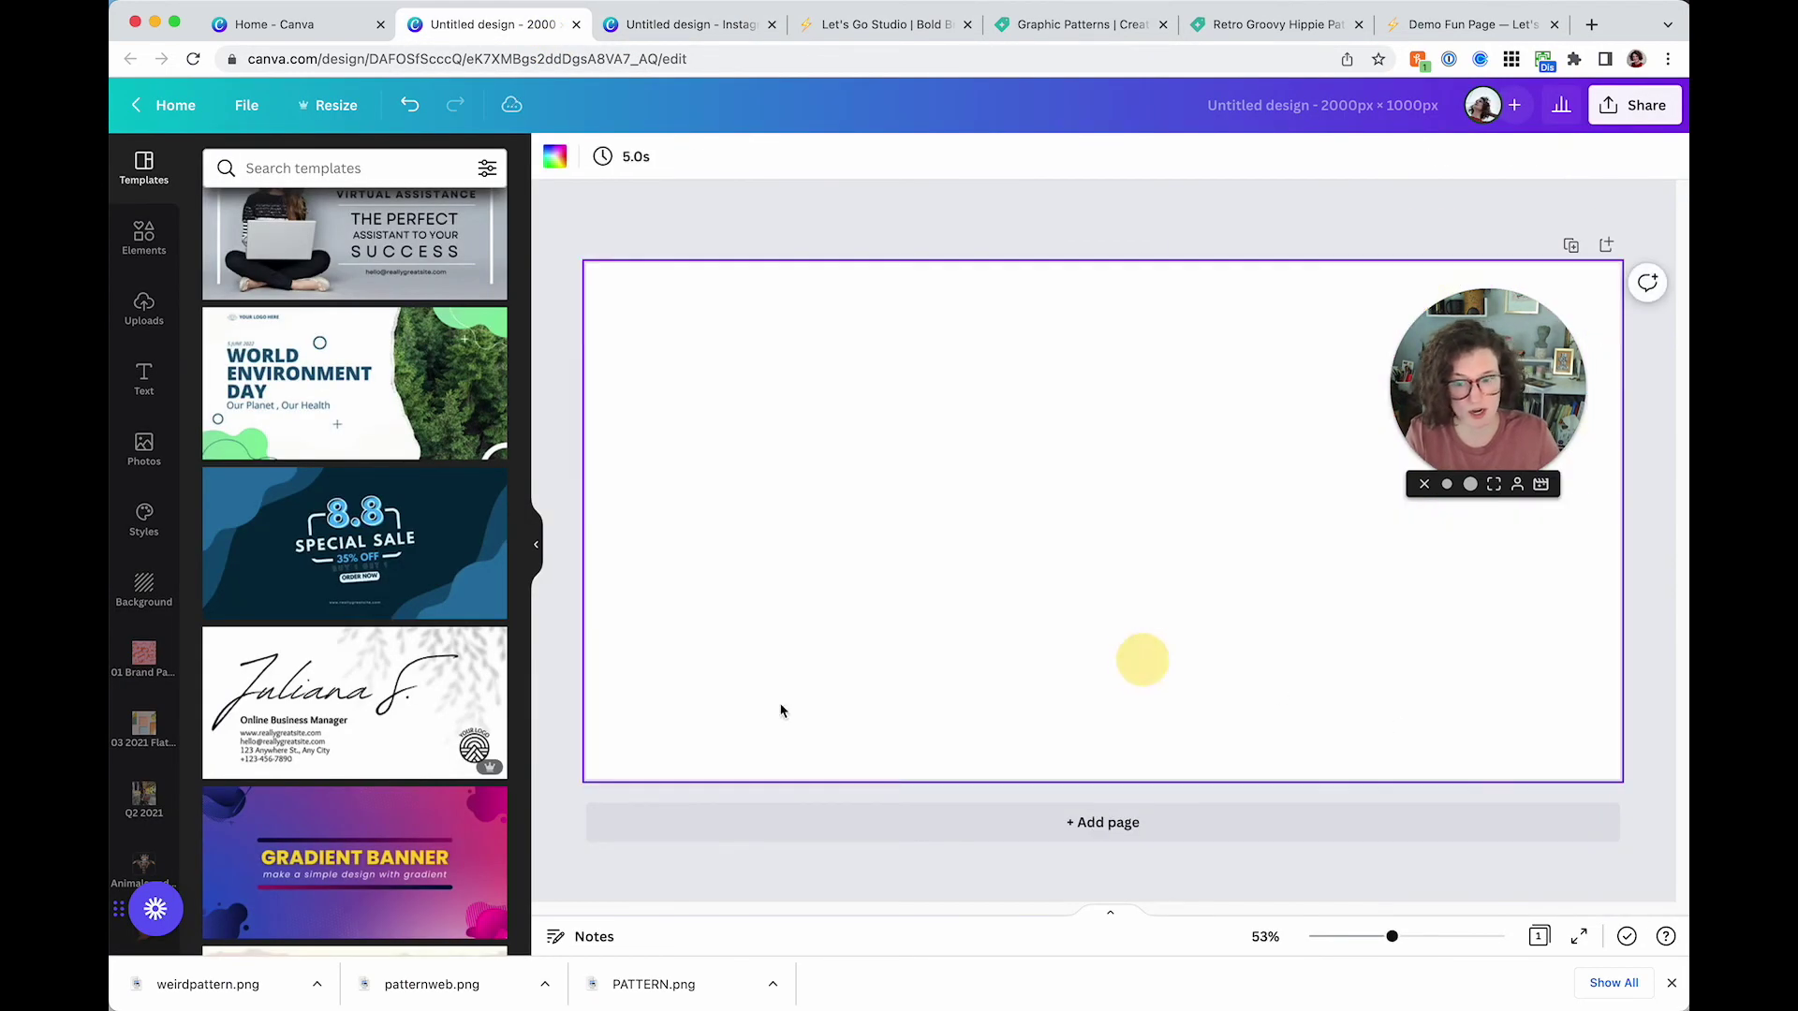
# Locate the downloaded weirdpattern.png in its folder and upload it into the blank 2000 x 1000 px design
pyautogui.click(317, 984)
pyautogui.click(375, 1009)
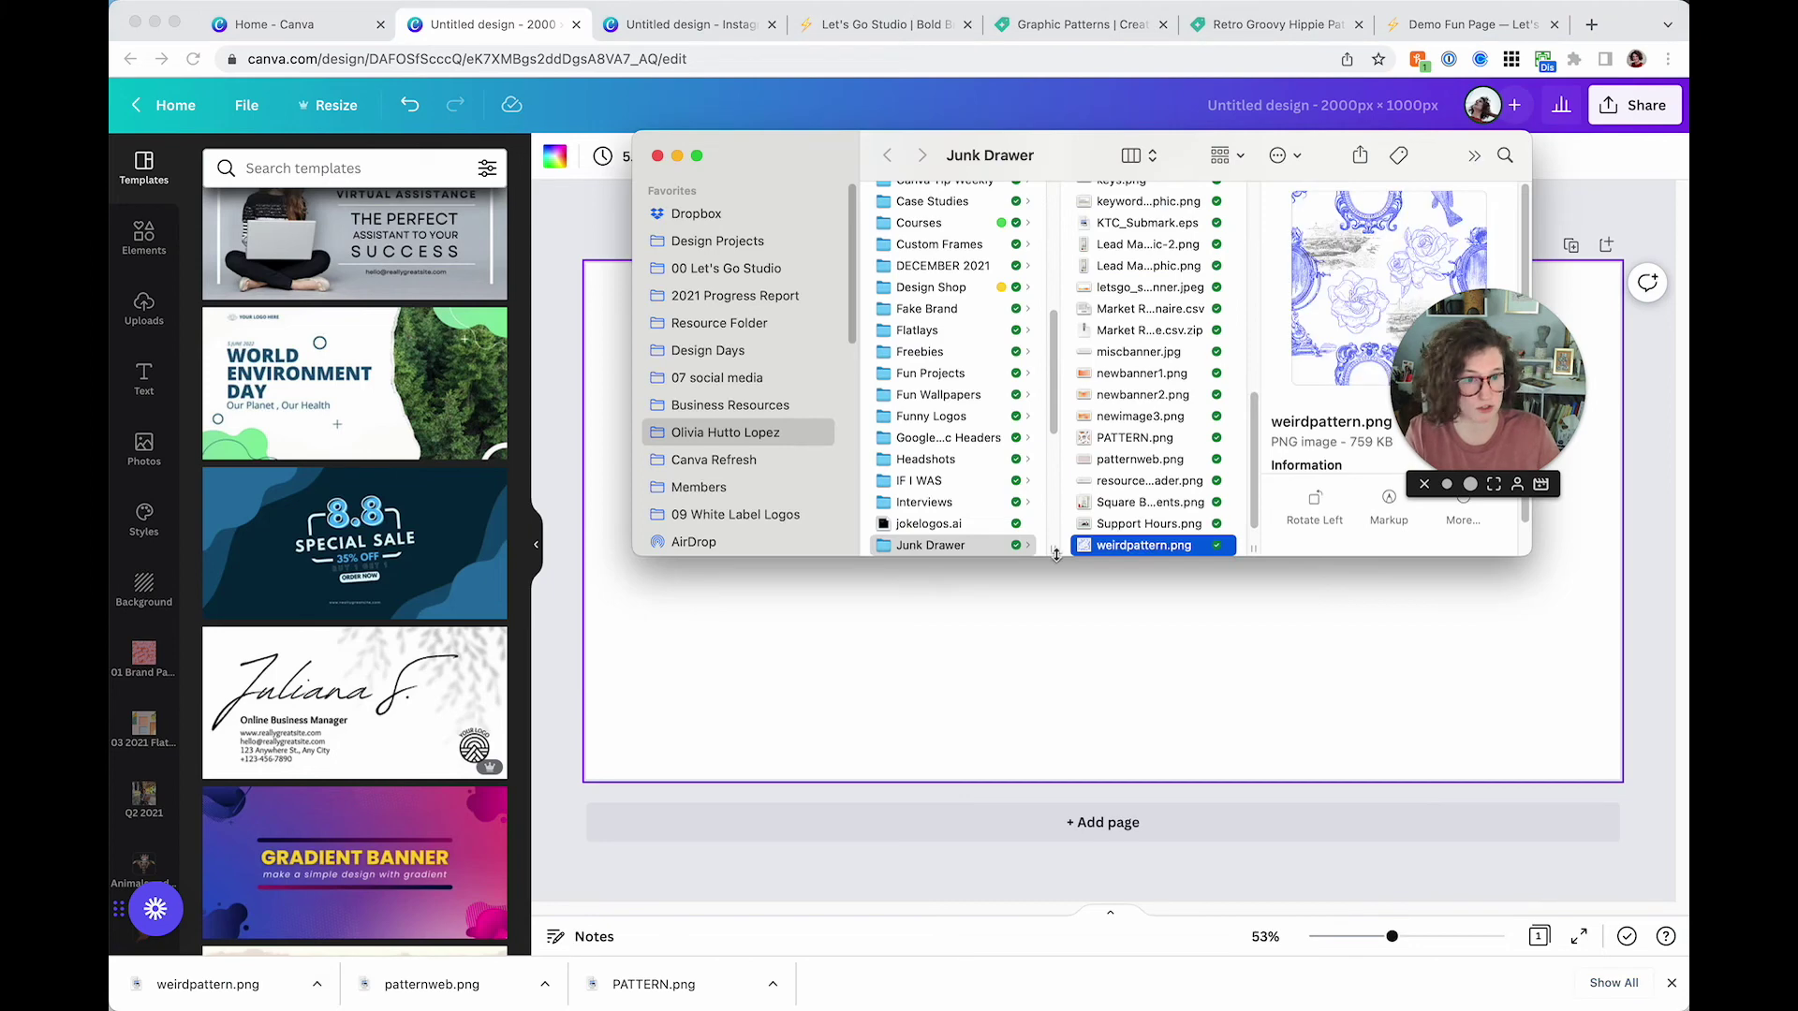
pyautogui.moveTo(1178, 552); pyautogui.dragTo(1183, 678)
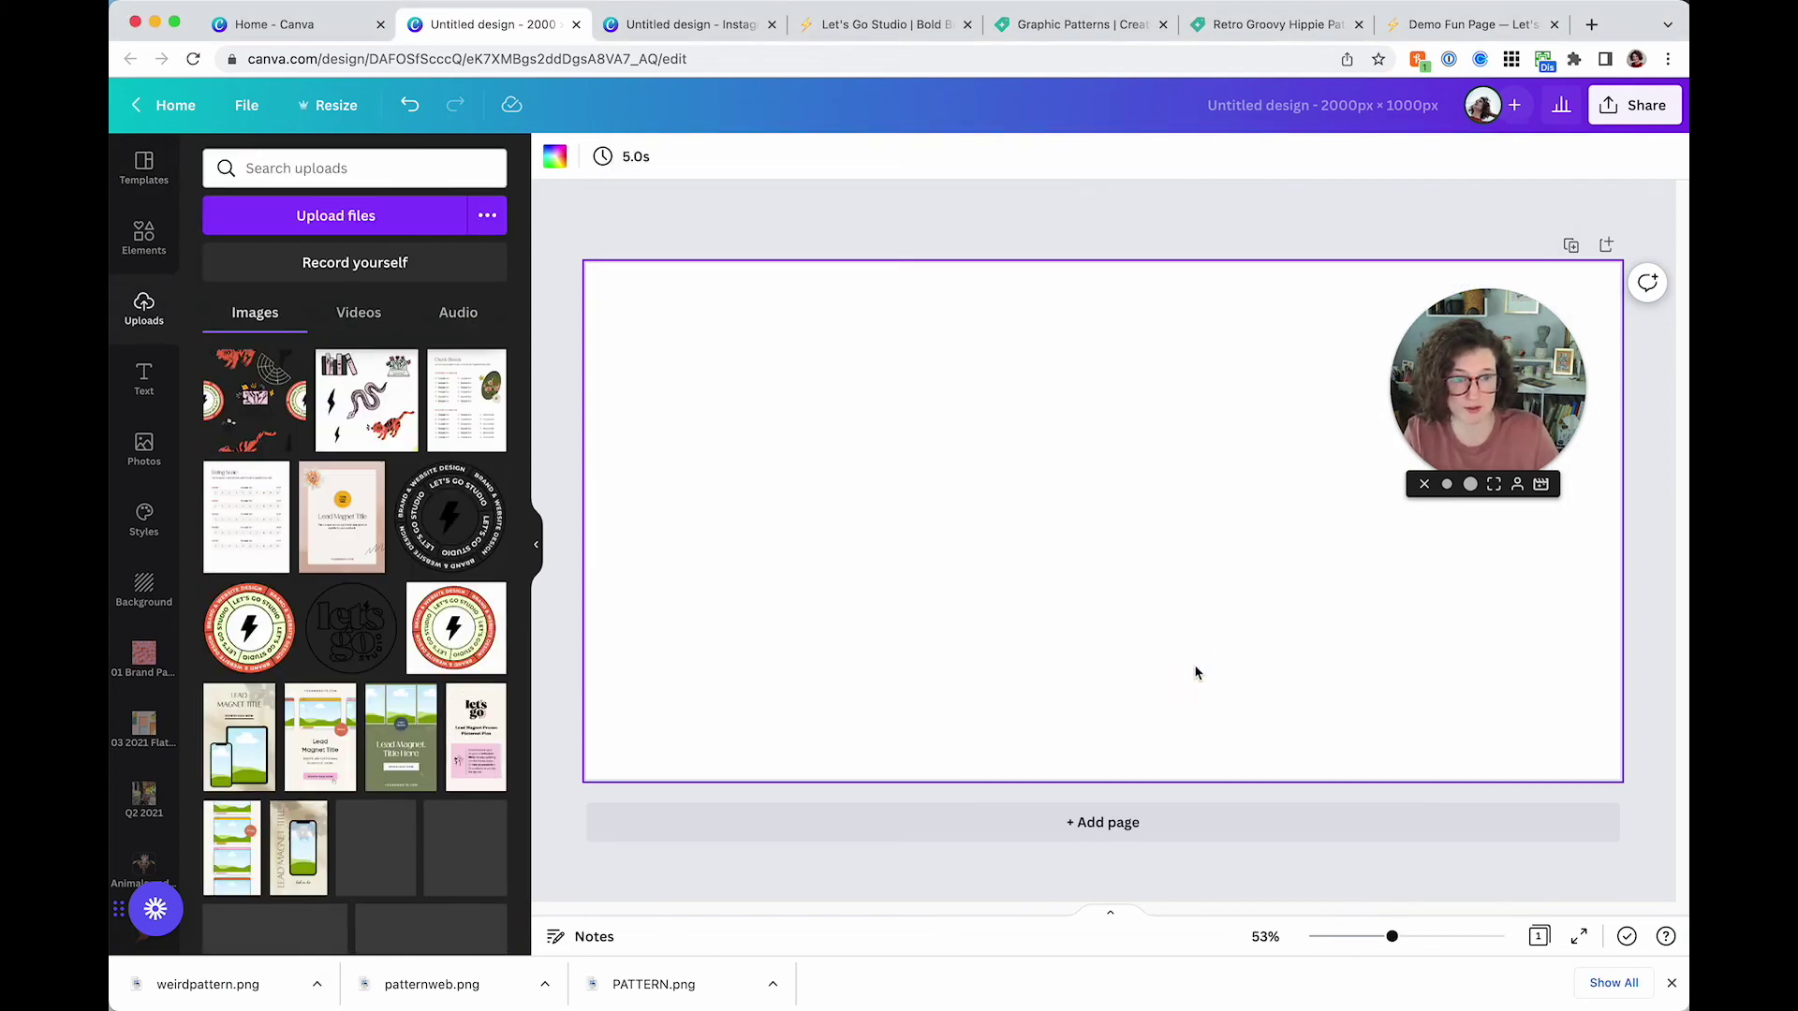
# Duplicate the weirdpattern tile edge to edge beside itself, and copy both tiles directly below to form a two-by-two block
pyautogui.moveTo(1130, 573); pyautogui.dragTo(1063, 478)
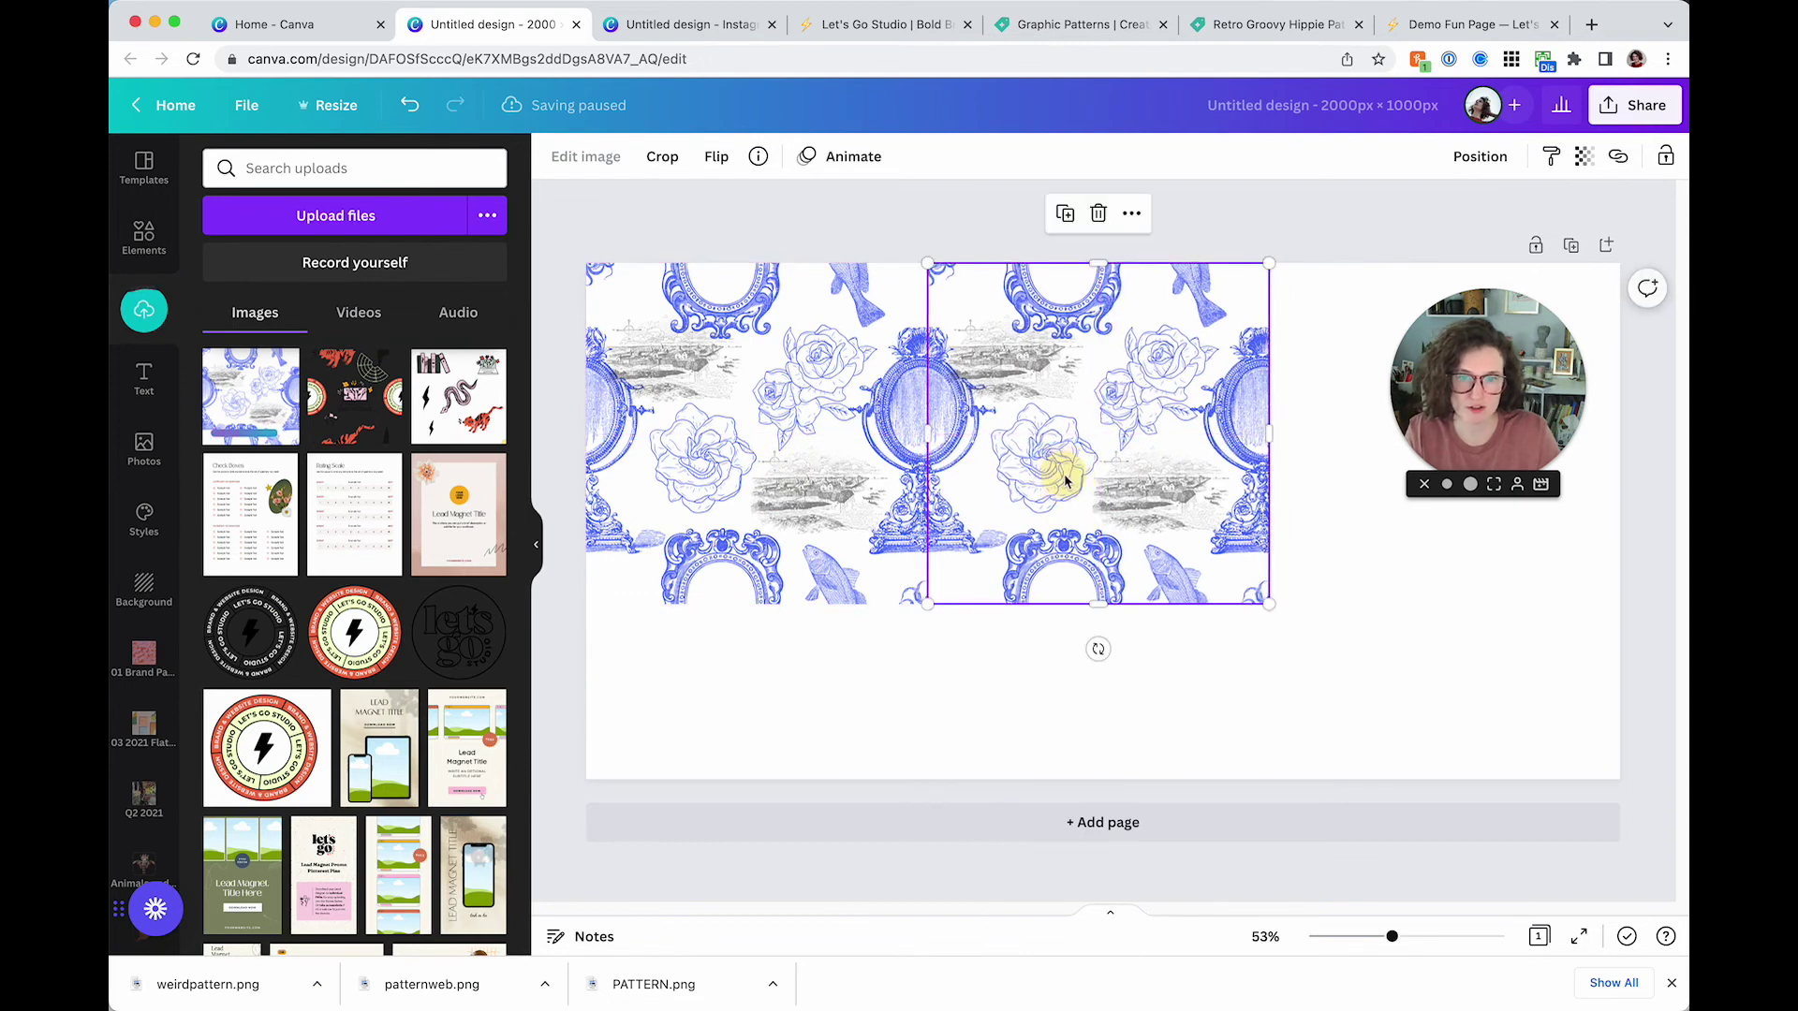
pyautogui.keyDown('shift'); pyautogui.click(865, 473); pyautogui.keyUp('shift')
pyautogui.moveTo(894, 380); pyautogui.dragTo(898, 720)
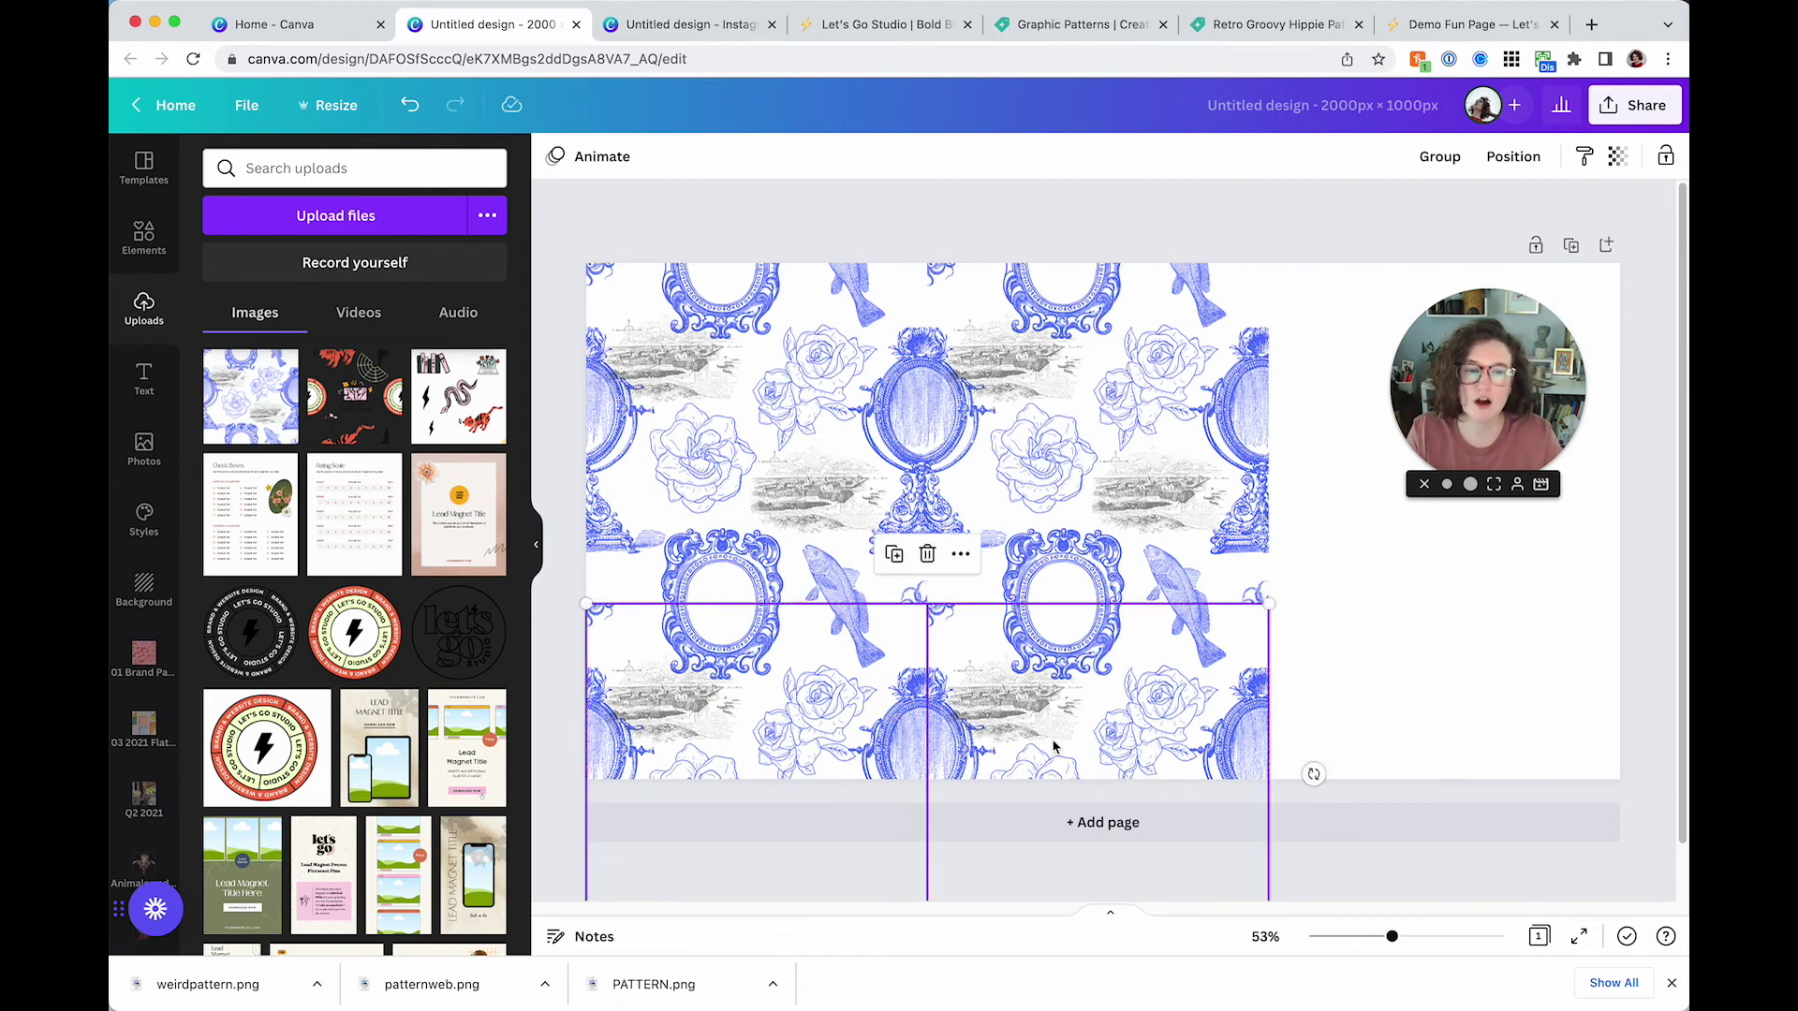
pyautogui.click(1517, 660)
# In the Instagram Post design, place aligned copies of the octopus illustration over the corners of page 7
pyautogui.click(657, 30)
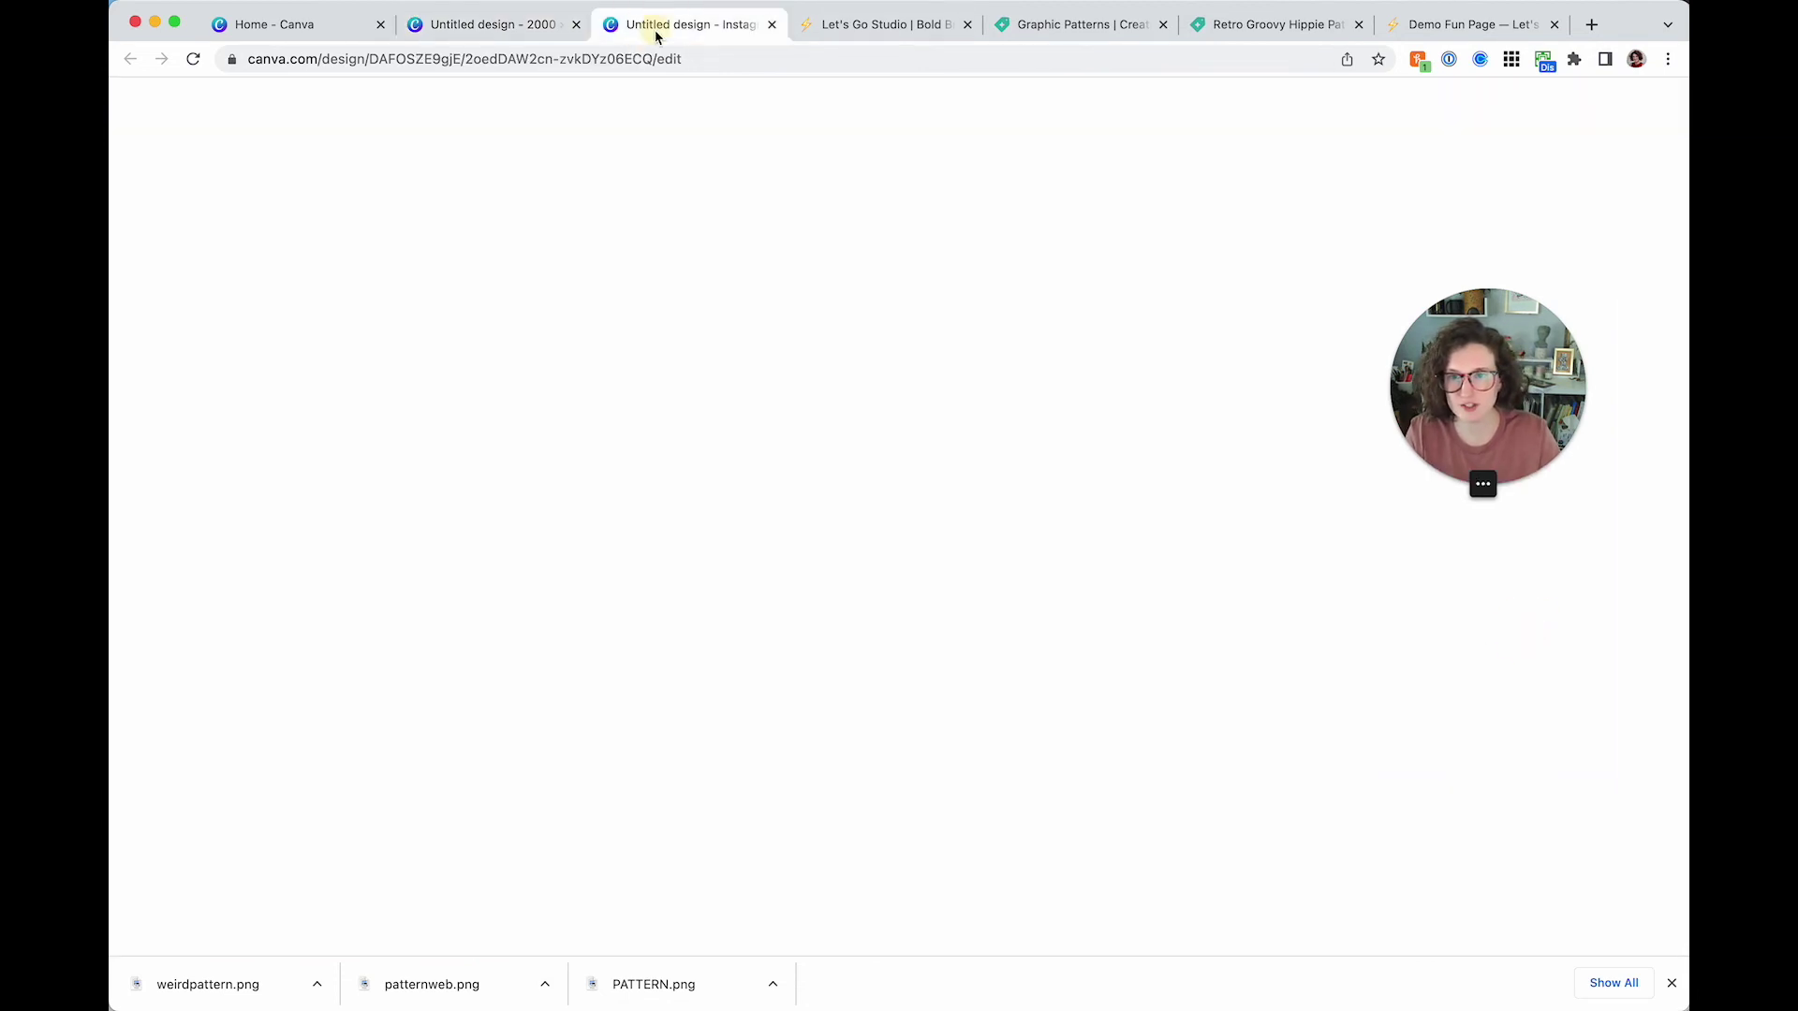
pyautogui.click(764, 669)
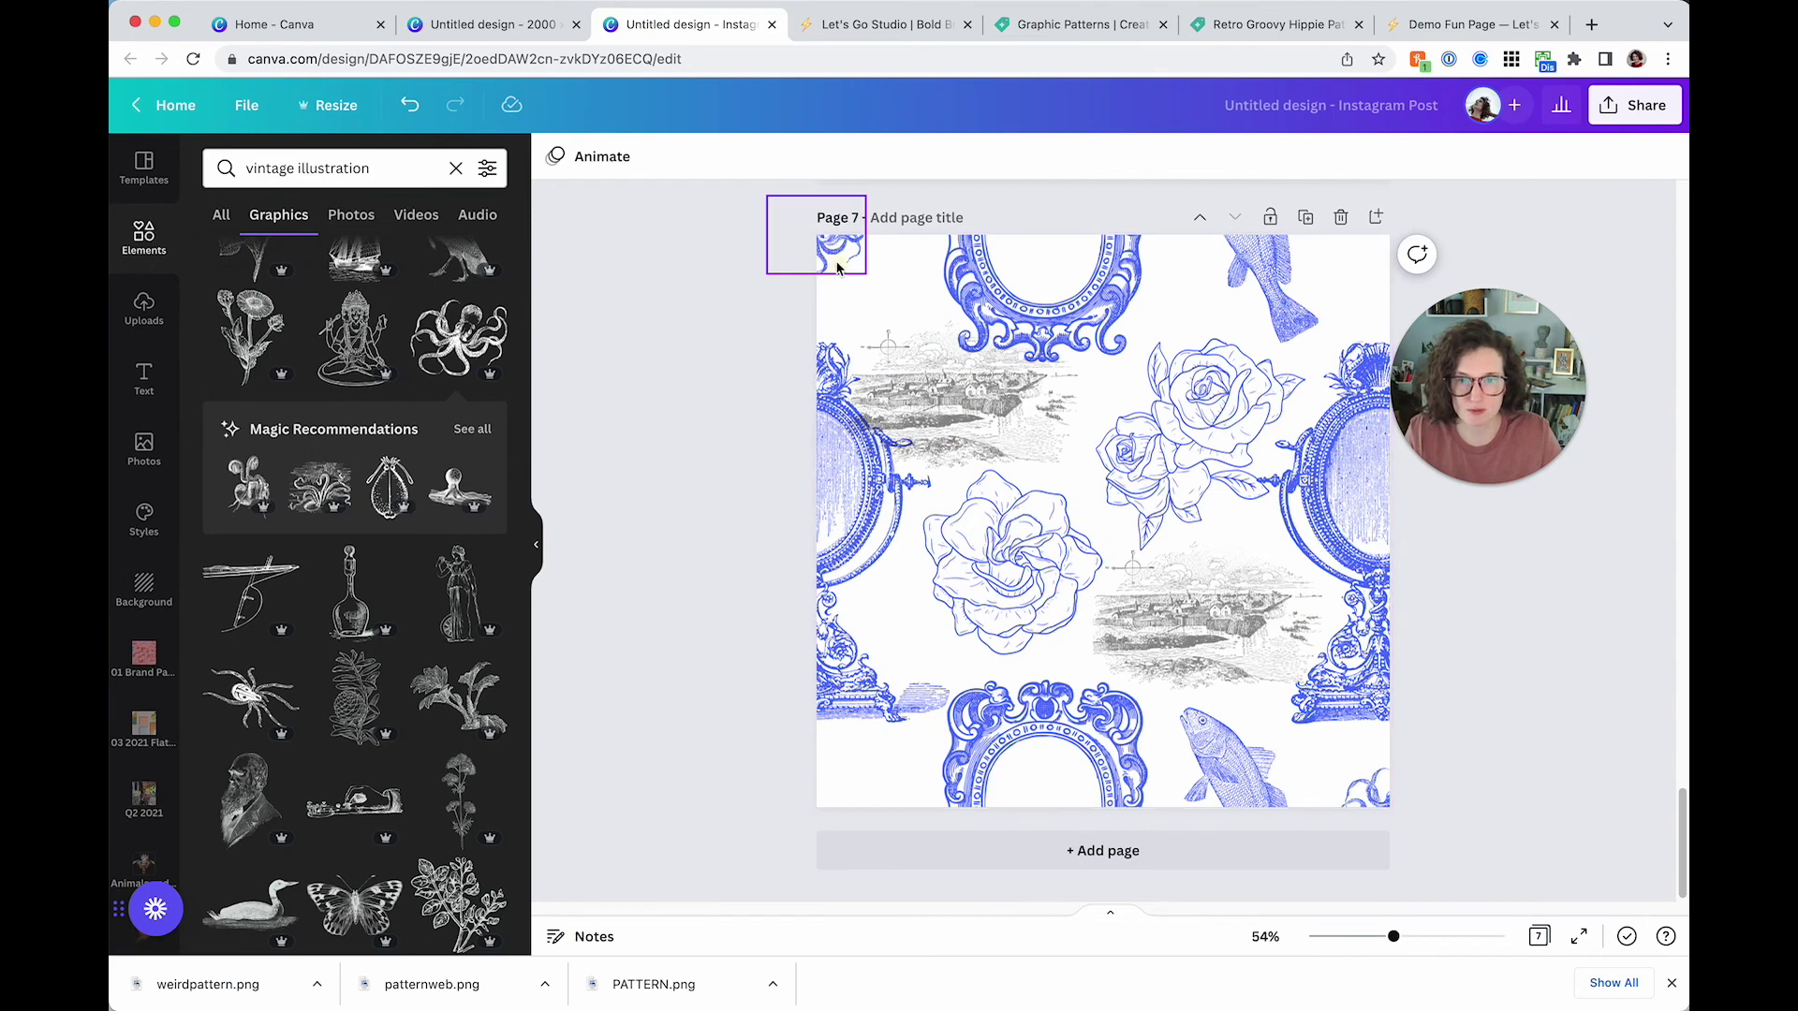
pyautogui.click(838, 248)
pyautogui.moveTo(891, 817); pyautogui.dragTo(891, 831)
pyautogui.click(690, 762)
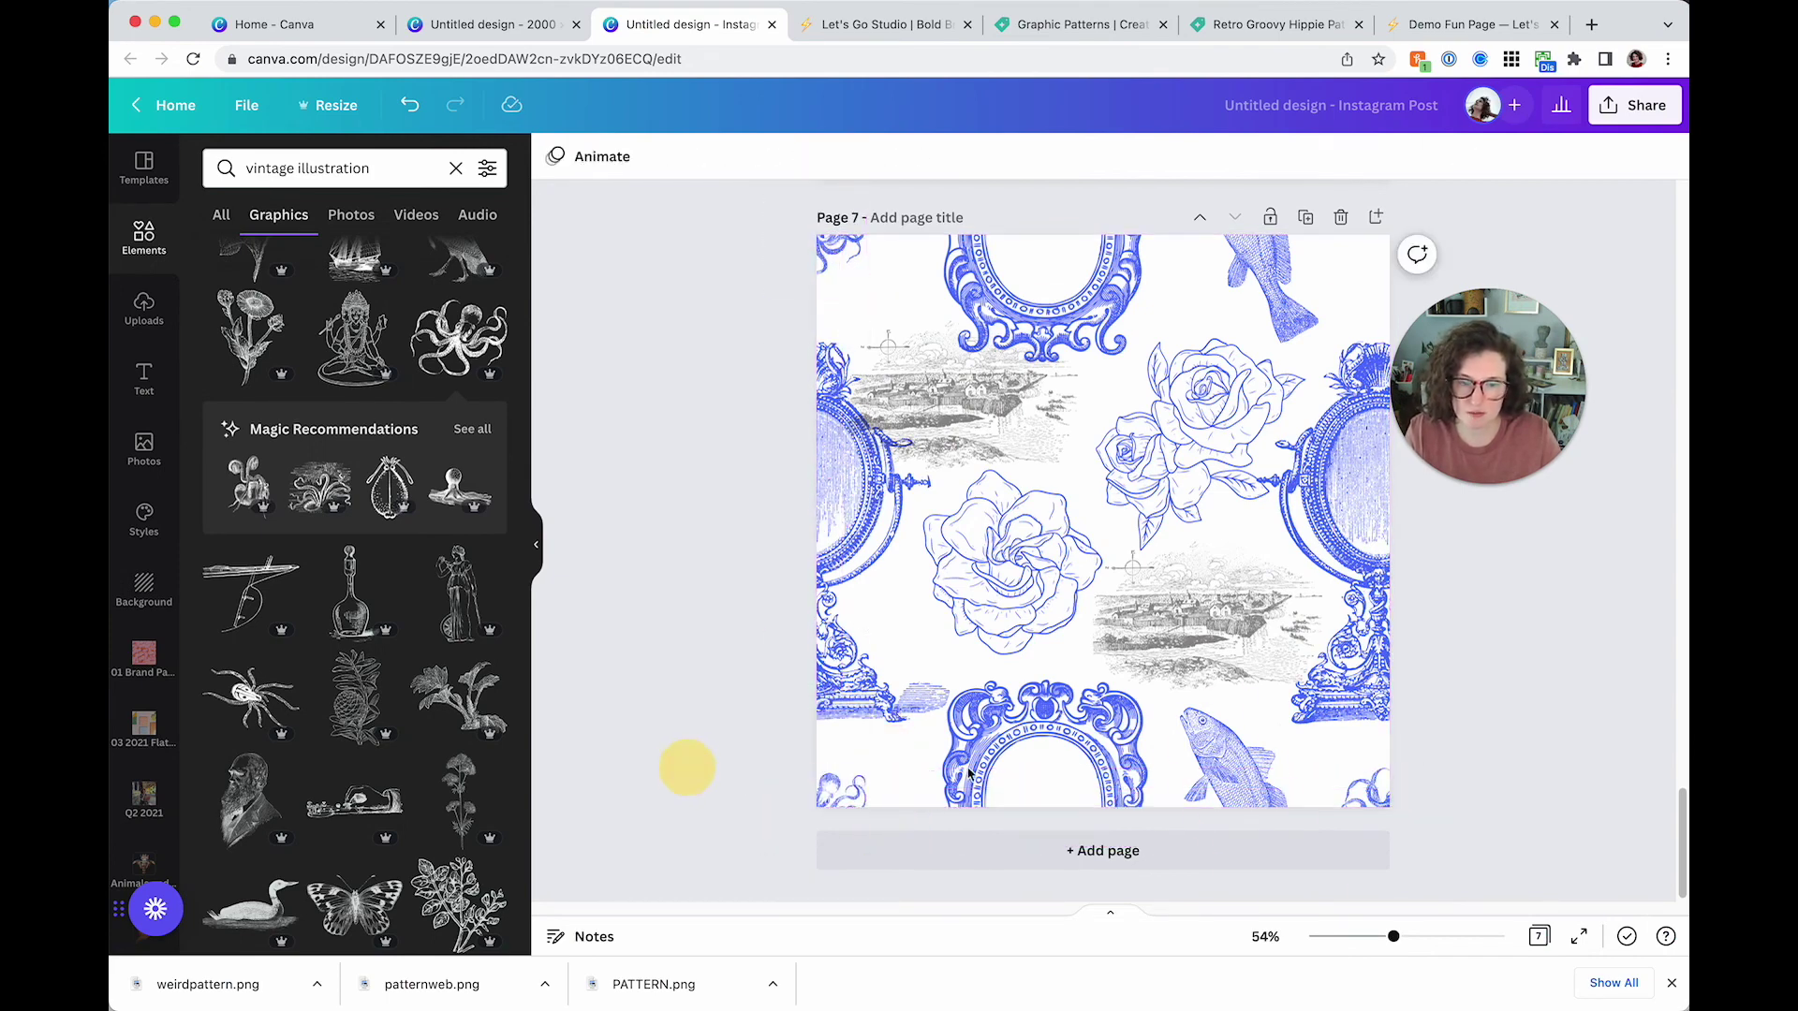
pyautogui.moveTo(1360, 234)
pyautogui.mouseDown()
pyautogui.moveTo(1357, 270)
pyautogui.moveTo(1355, 225)
pyautogui.mouseUp()
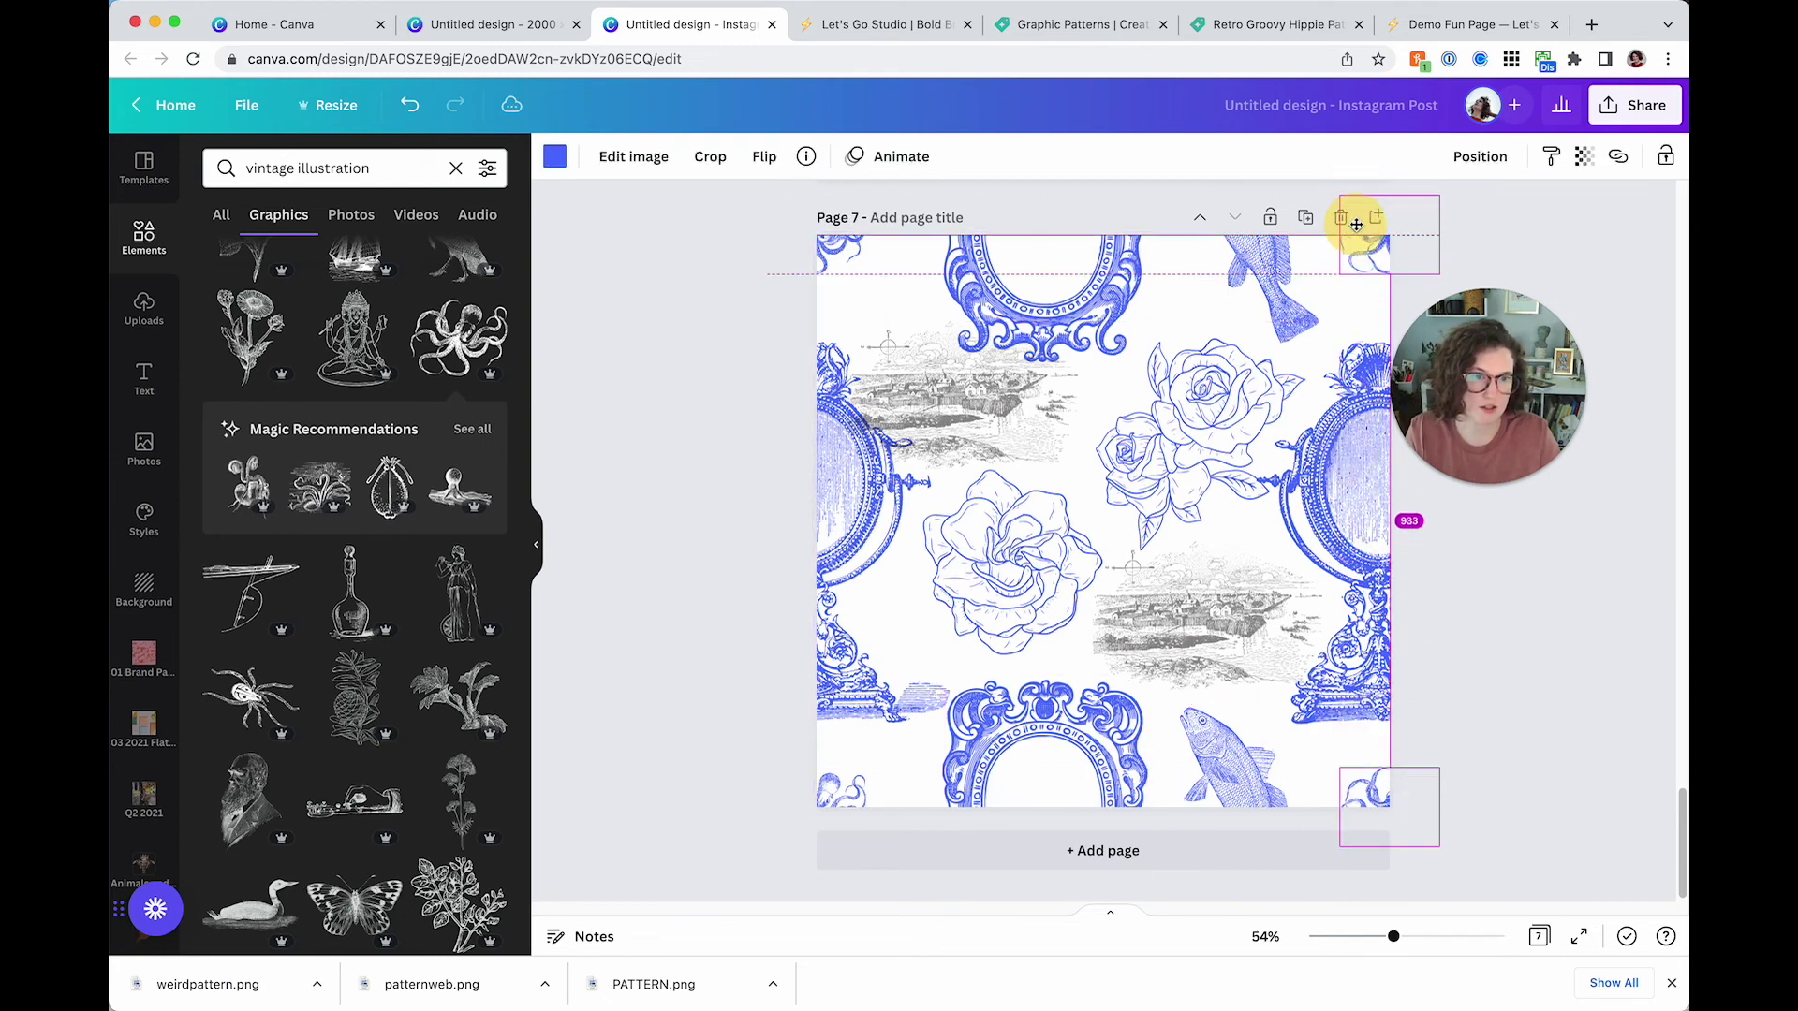
pyautogui.click(1590, 219)
# Download only page 7 as a PNG and save it as weirdpattern2 in the Junk Drawer folder
pyautogui.click(1633, 105)
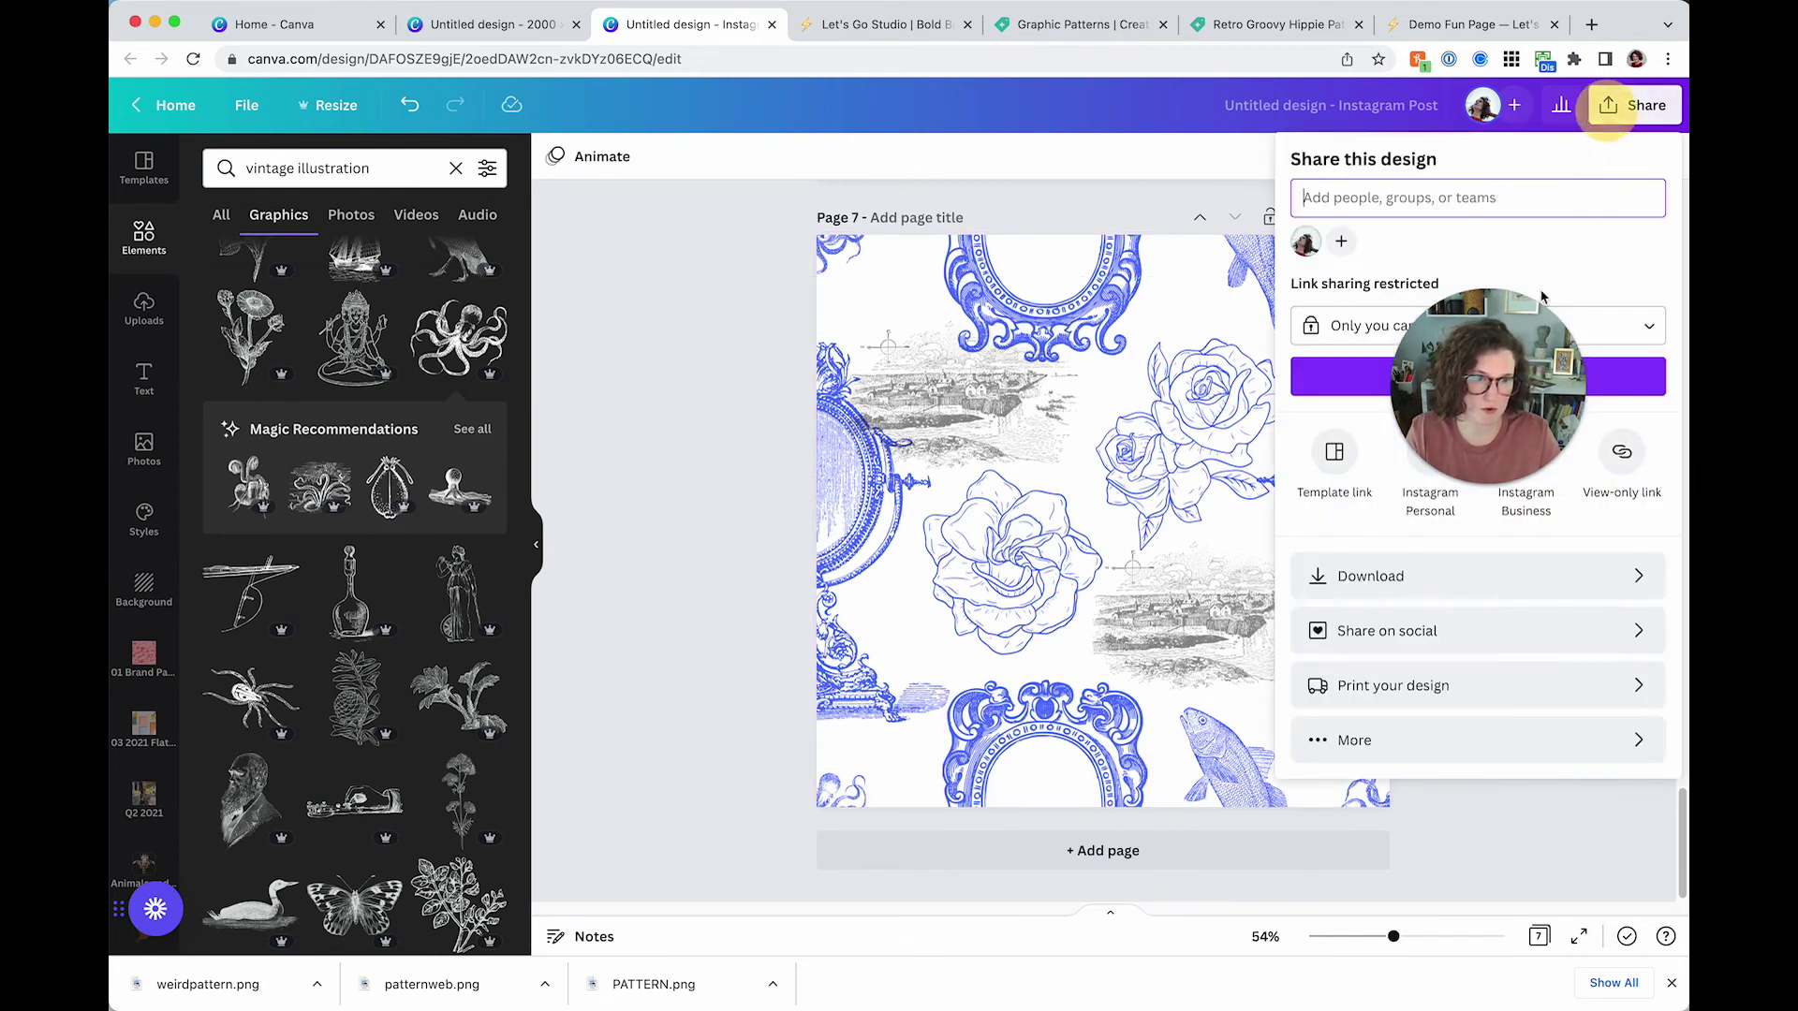
pyautogui.click(1370, 576)
pyautogui.click(1336, 473)
pyautogui.click(1630, 527)
pyautogui.click(1630, 582)
pyautogui.click(1480, 778)
pyautogui.click(1385, 590)
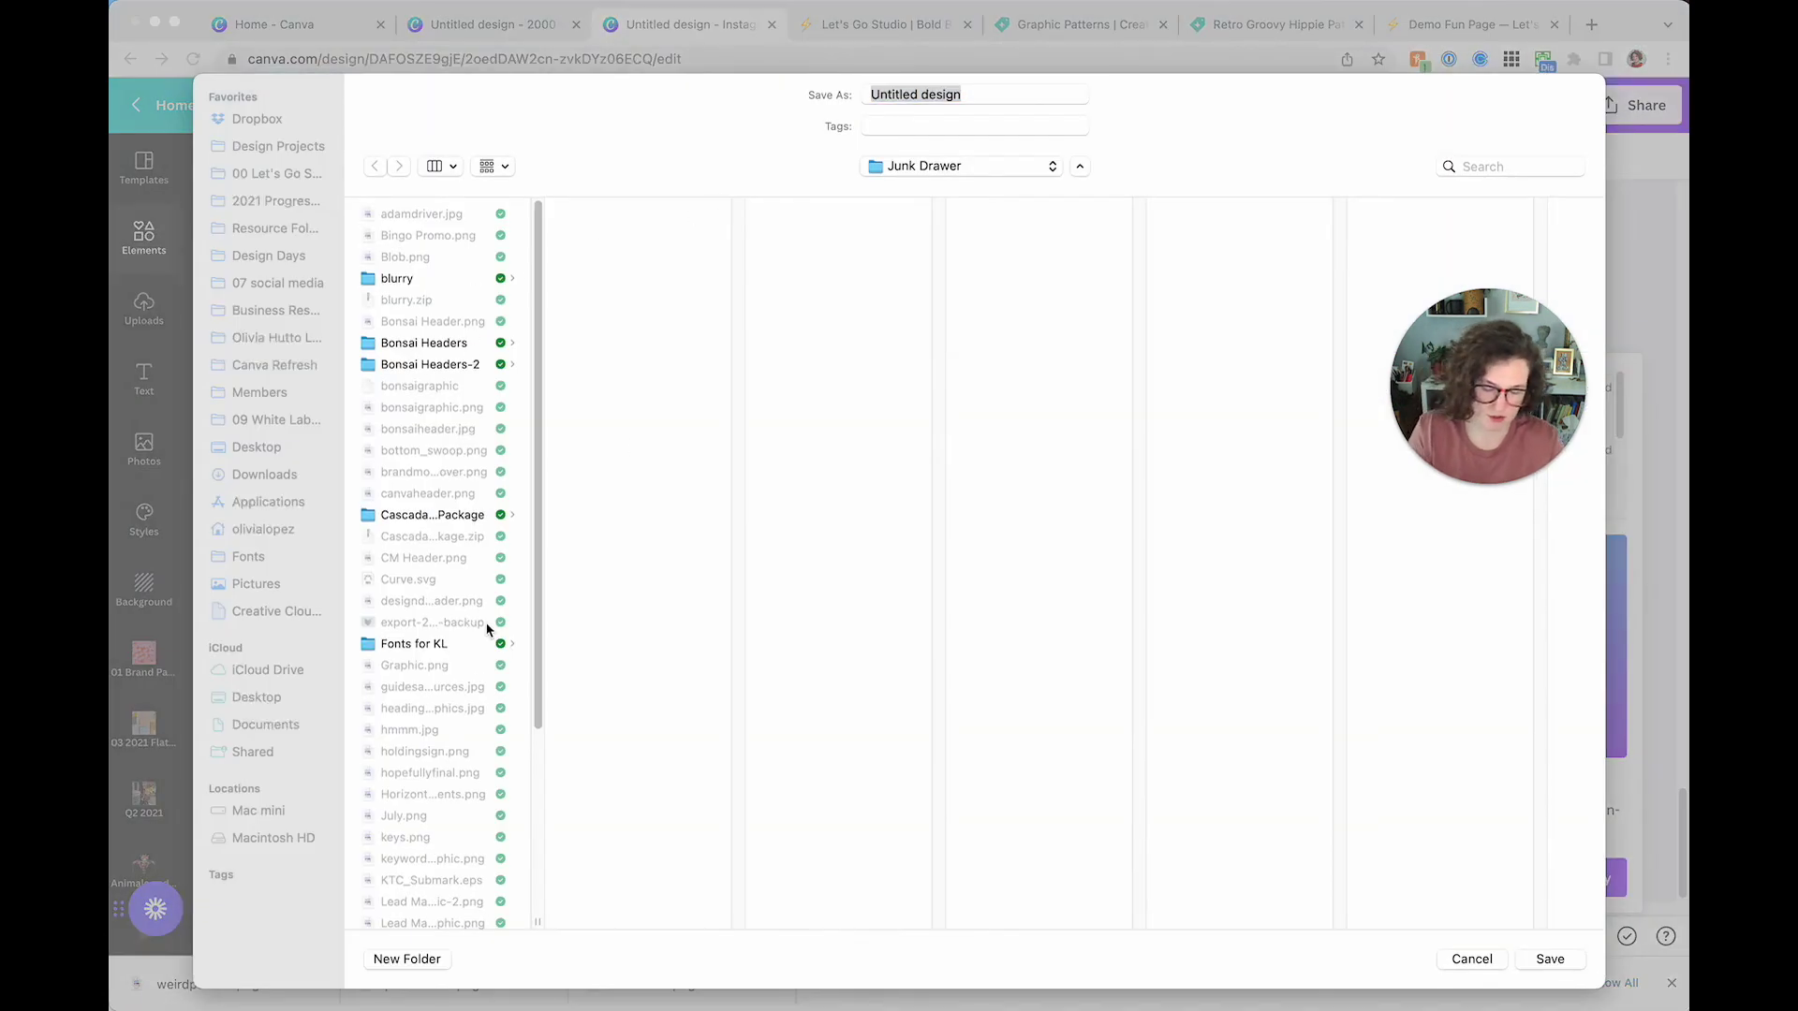
pyautogui.click(888, 606)
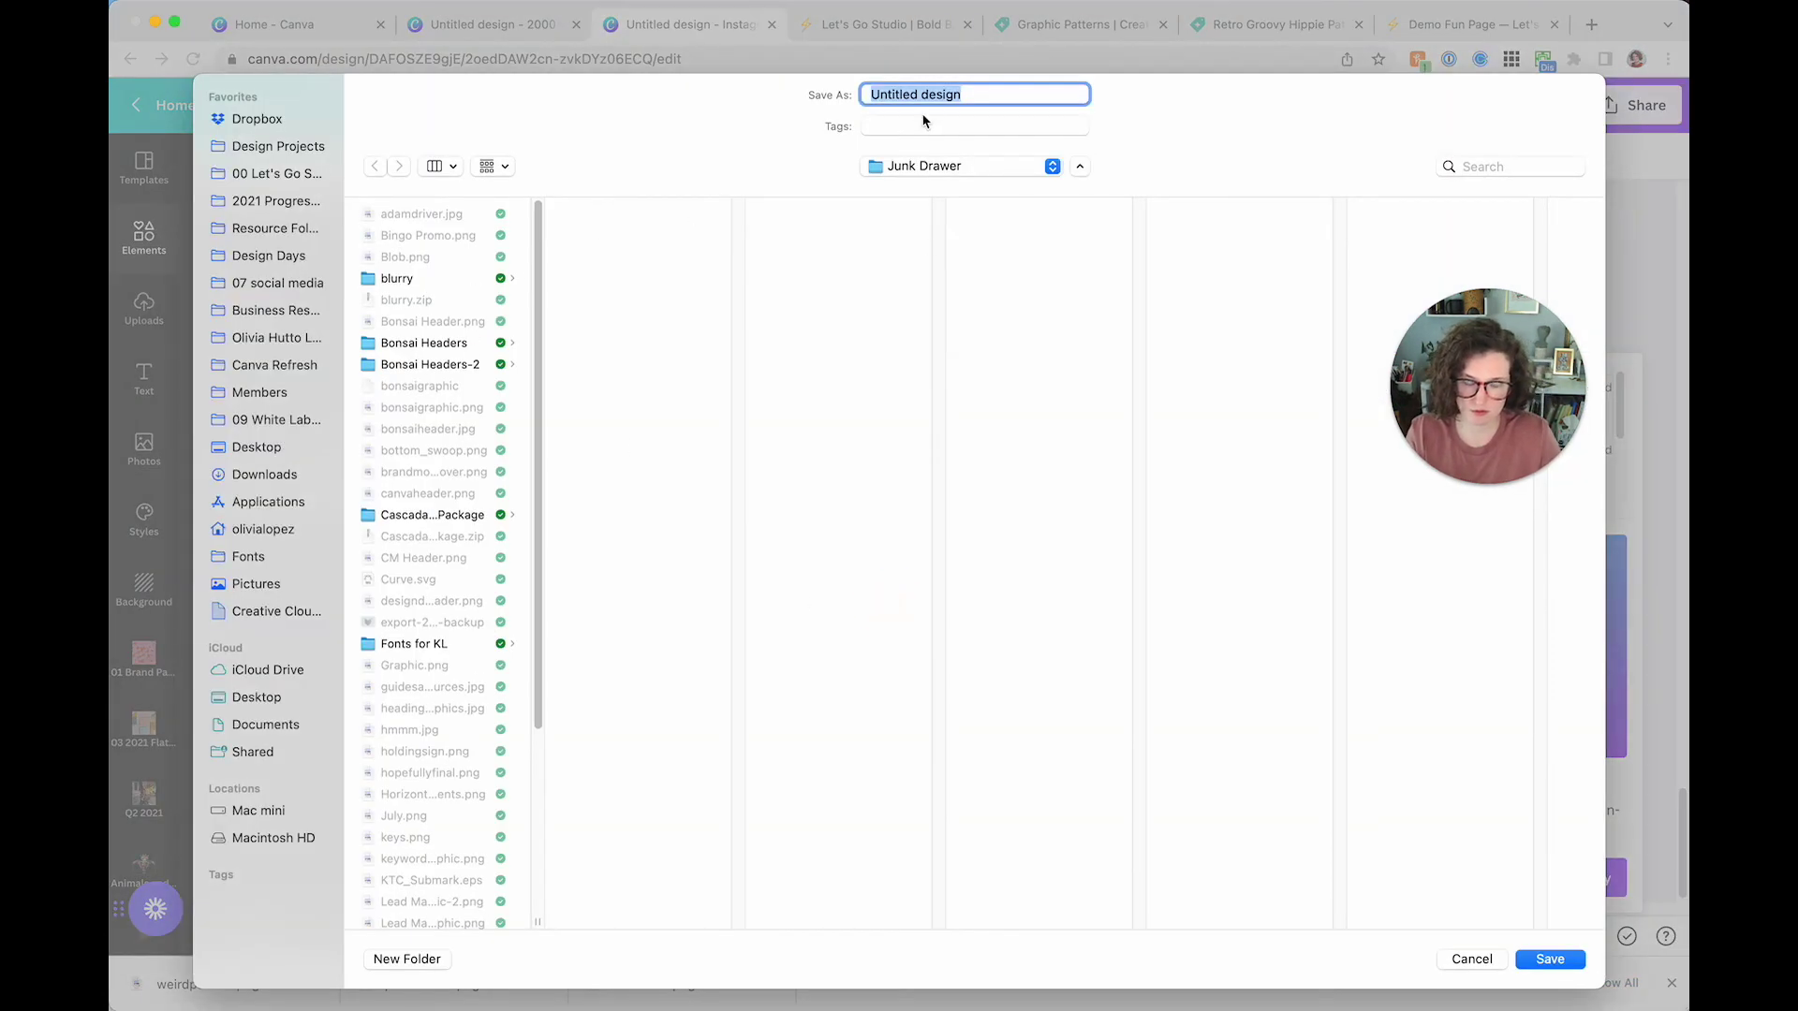
pyautogui.press('Return')
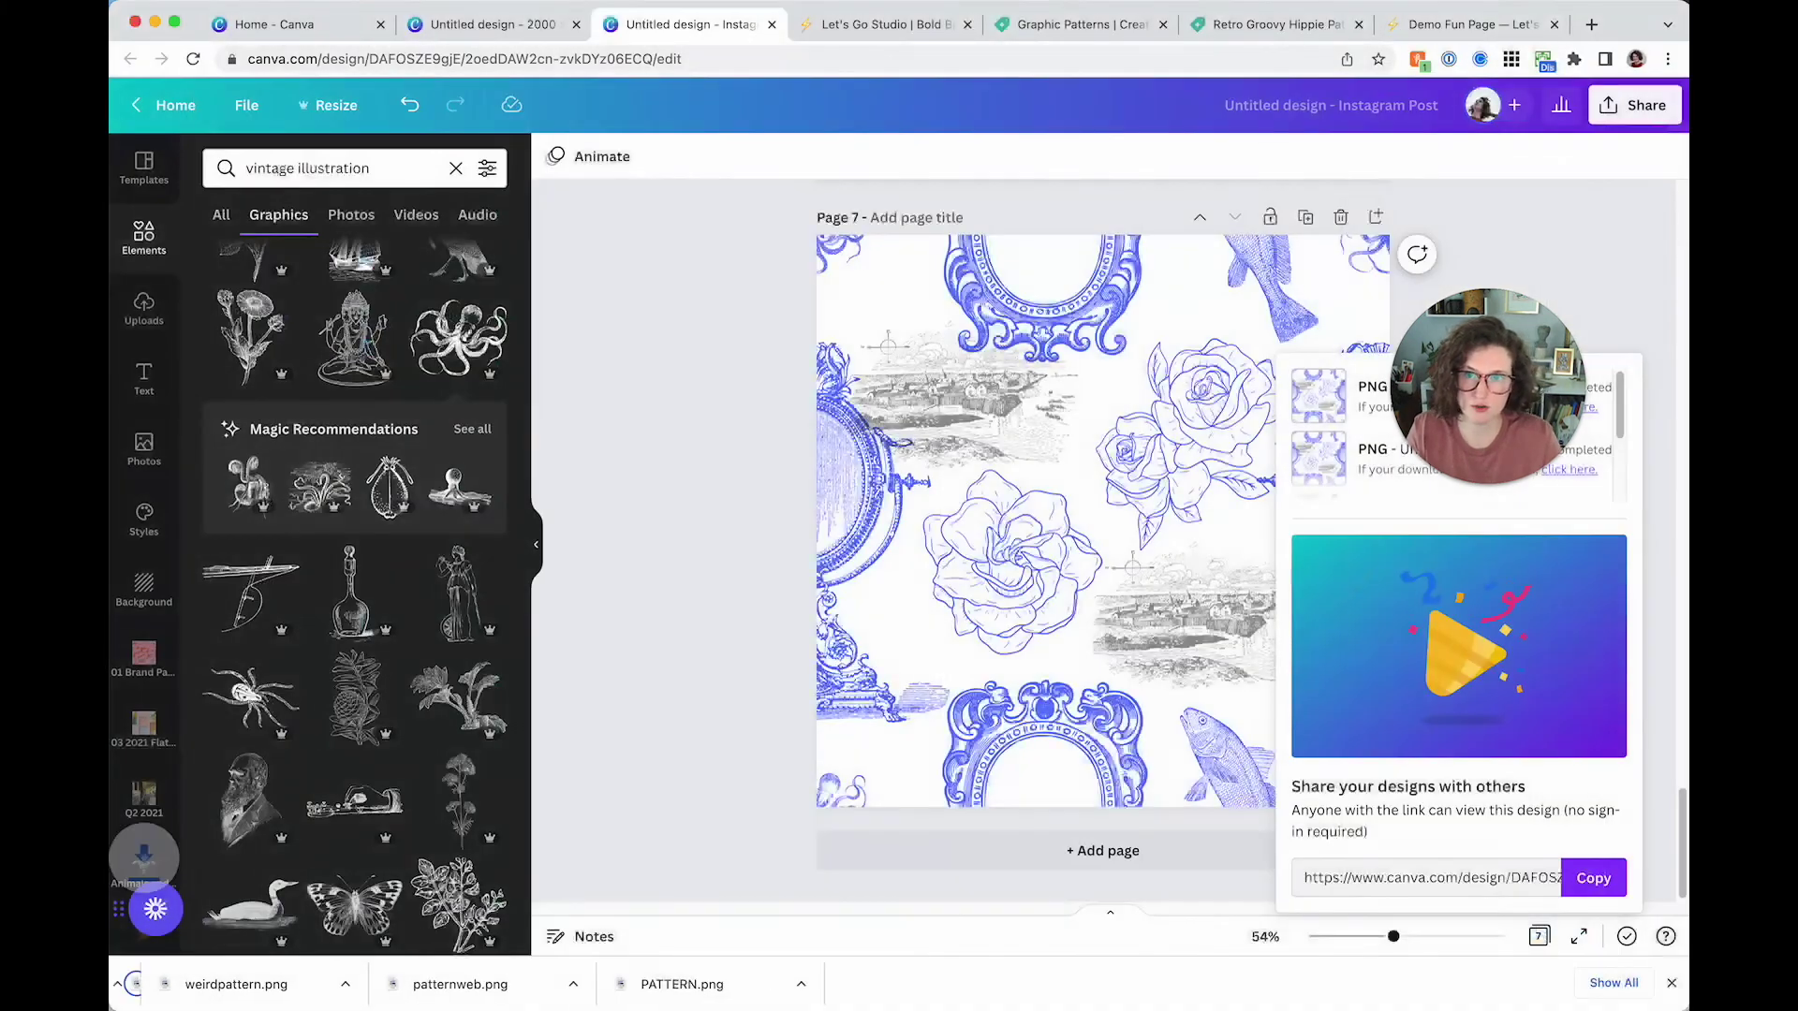
# Switch back to the 2000 x 1000 px design and delete all four old pattern tiles
pyautogui.click(524, 28)
pyautogui.keyDown('shift'); pyautogui.click(1036, 441); pyautogui.keyUp('shift')
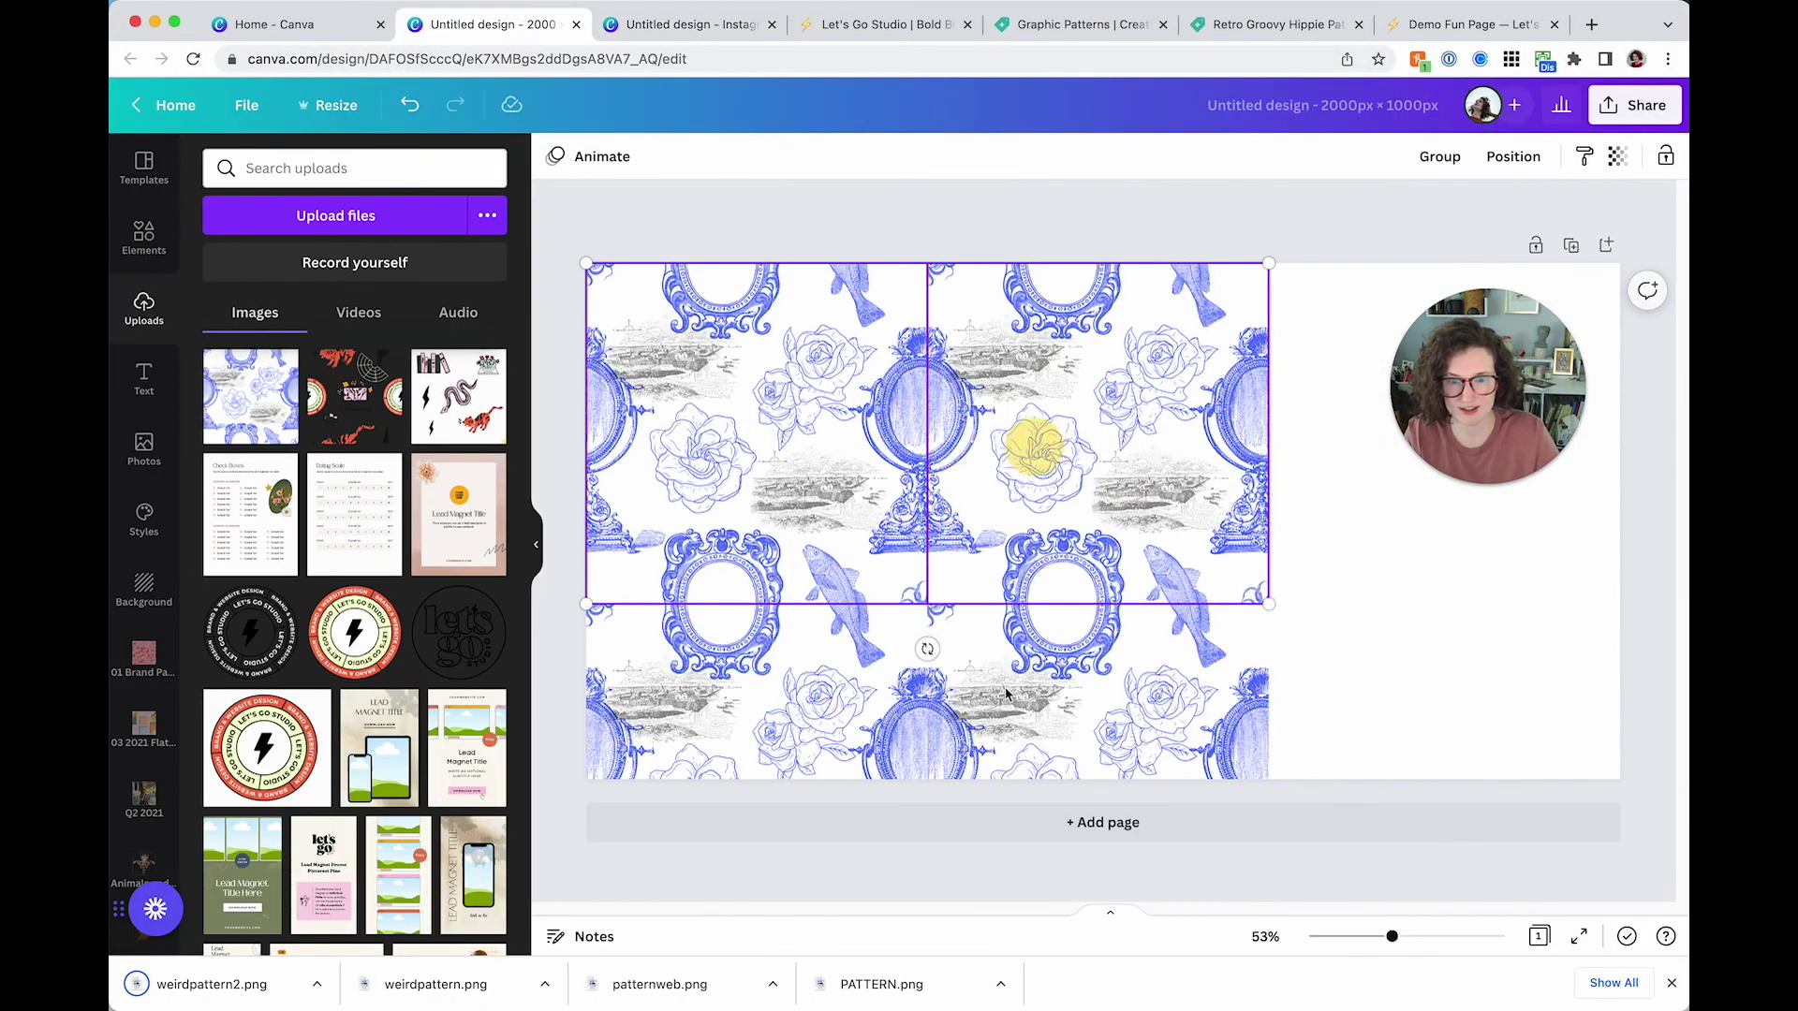
pyautogui.keyDown('shift'); pyautogui.click(995, 722); pyautogui.keyUp('shift')
pyautogui.keyDown('shift'); pyautogui.click(781, 728); pyautogui.keyUp('shift')
pyautogui.press('Delete')
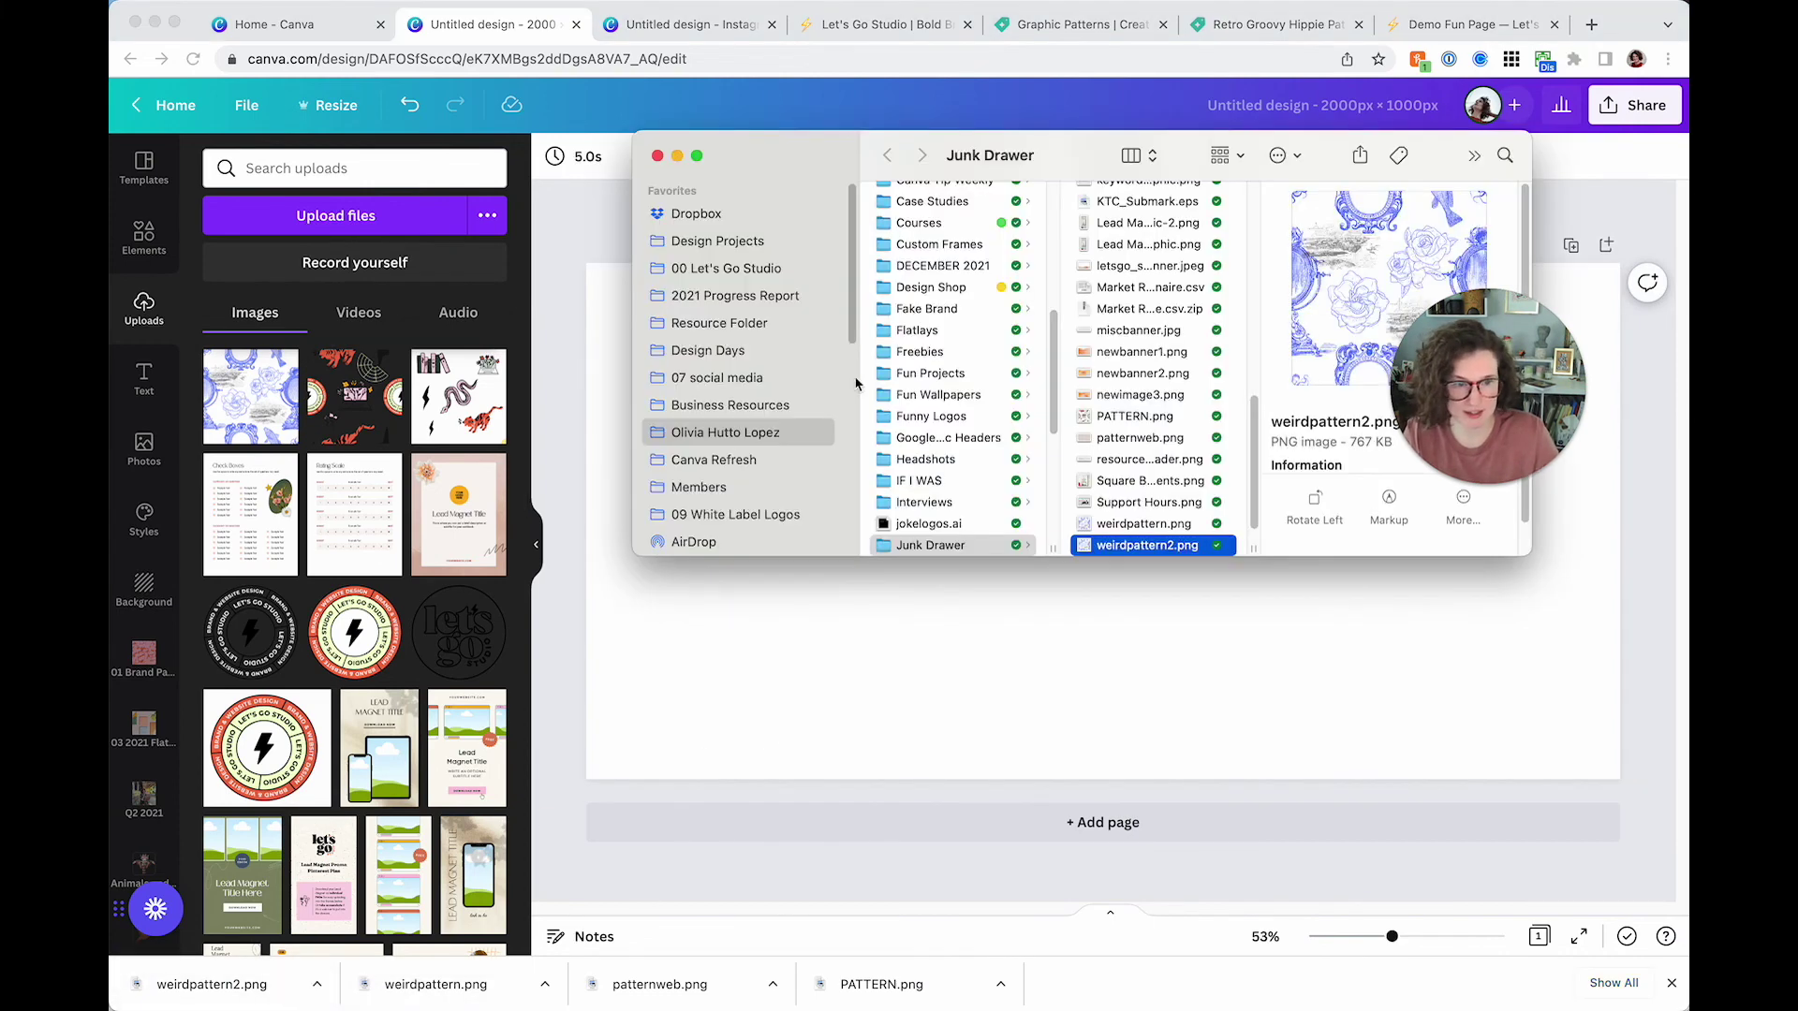
# Upload weirdpattern2.png from its folder, set it in the page's upper-left corner and duplicate it edge to edge beside itself
pyautogui.click(1087, 602)
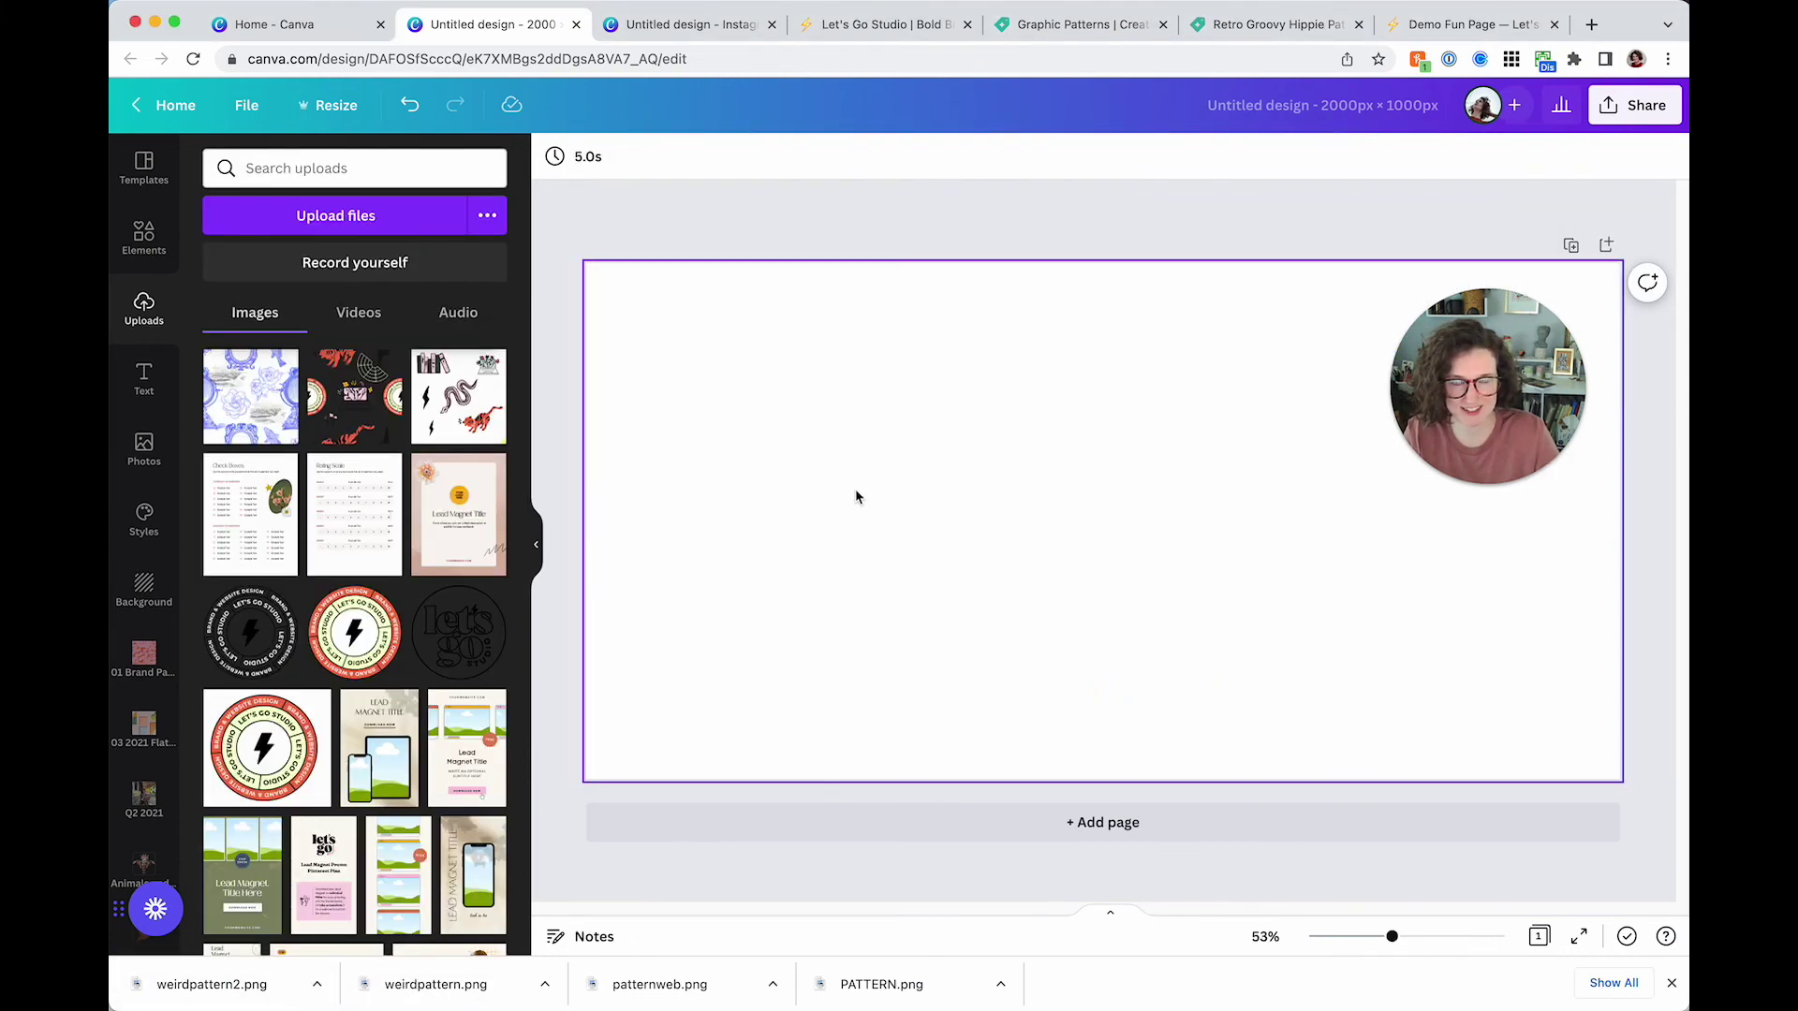
pyautogui.moveTo(1192, 626); pyautogui.dragTo(854, 541)
pyautogui.press('super+d')
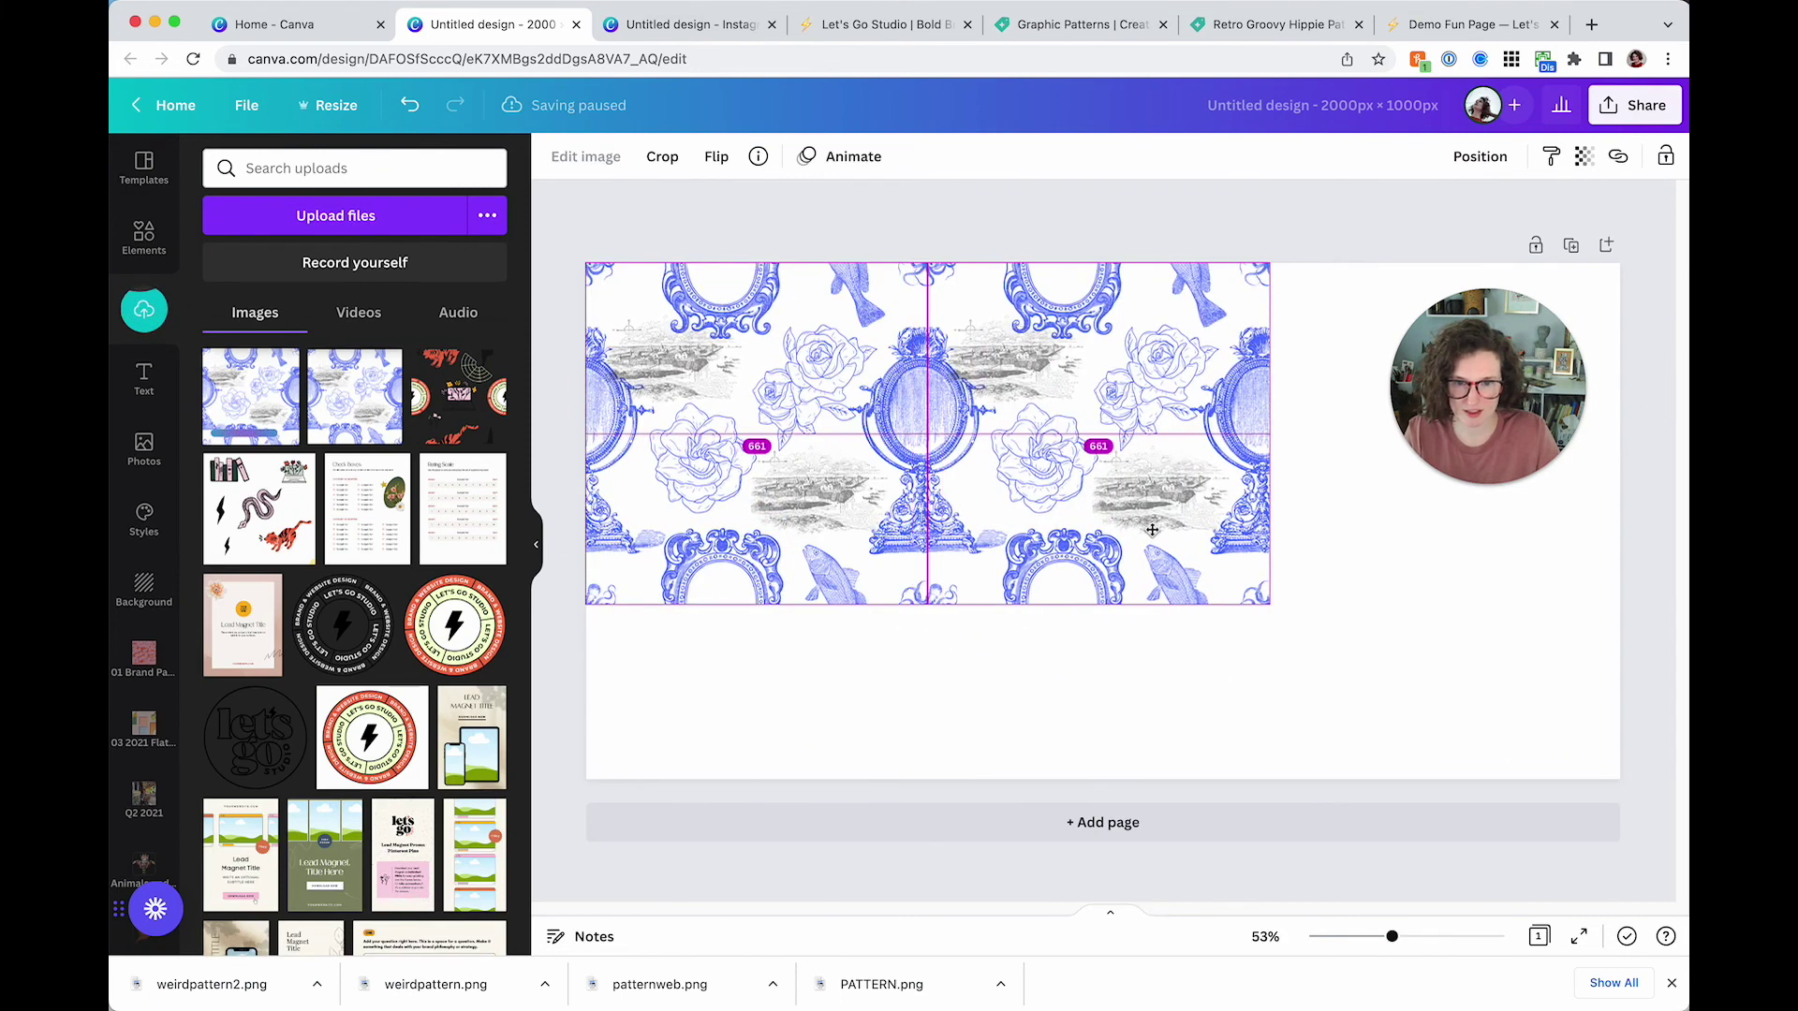
# Copy the two tiles directly below, and duplicate a column of tiles beside the block to cover the page
pyautogui.keyDown('shift'); pyautogui.click(890, 554); pyautogui.keyUp('shift')
pyautogui.press('super+d')
pyautogui.moveTo(884, 611); pyautogui.dragTo(905, 796)
pyautogui.click(1424, 734)
pyautogui.click(1425, 685)
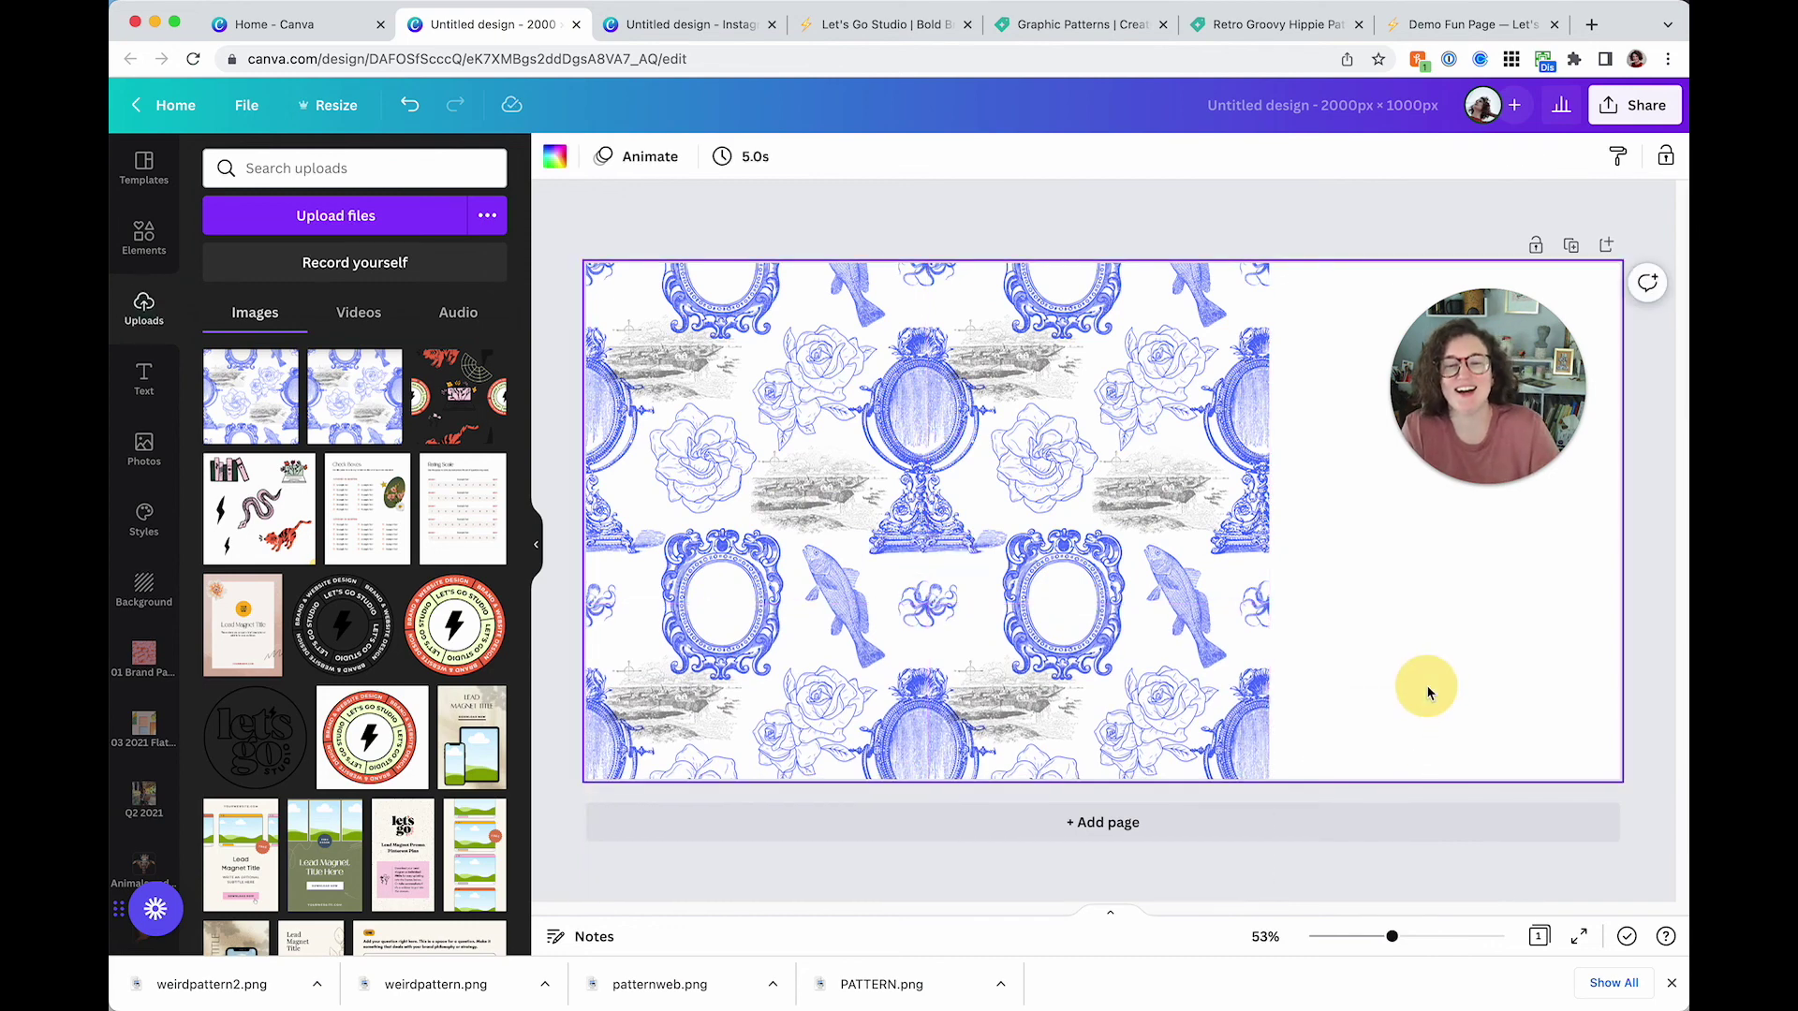
pyautogui.moveTo(1347, 798); pyautogui.dragTo(1304, 426)
pyautogui.press('super+d')
pyautogui.click(905, 200)
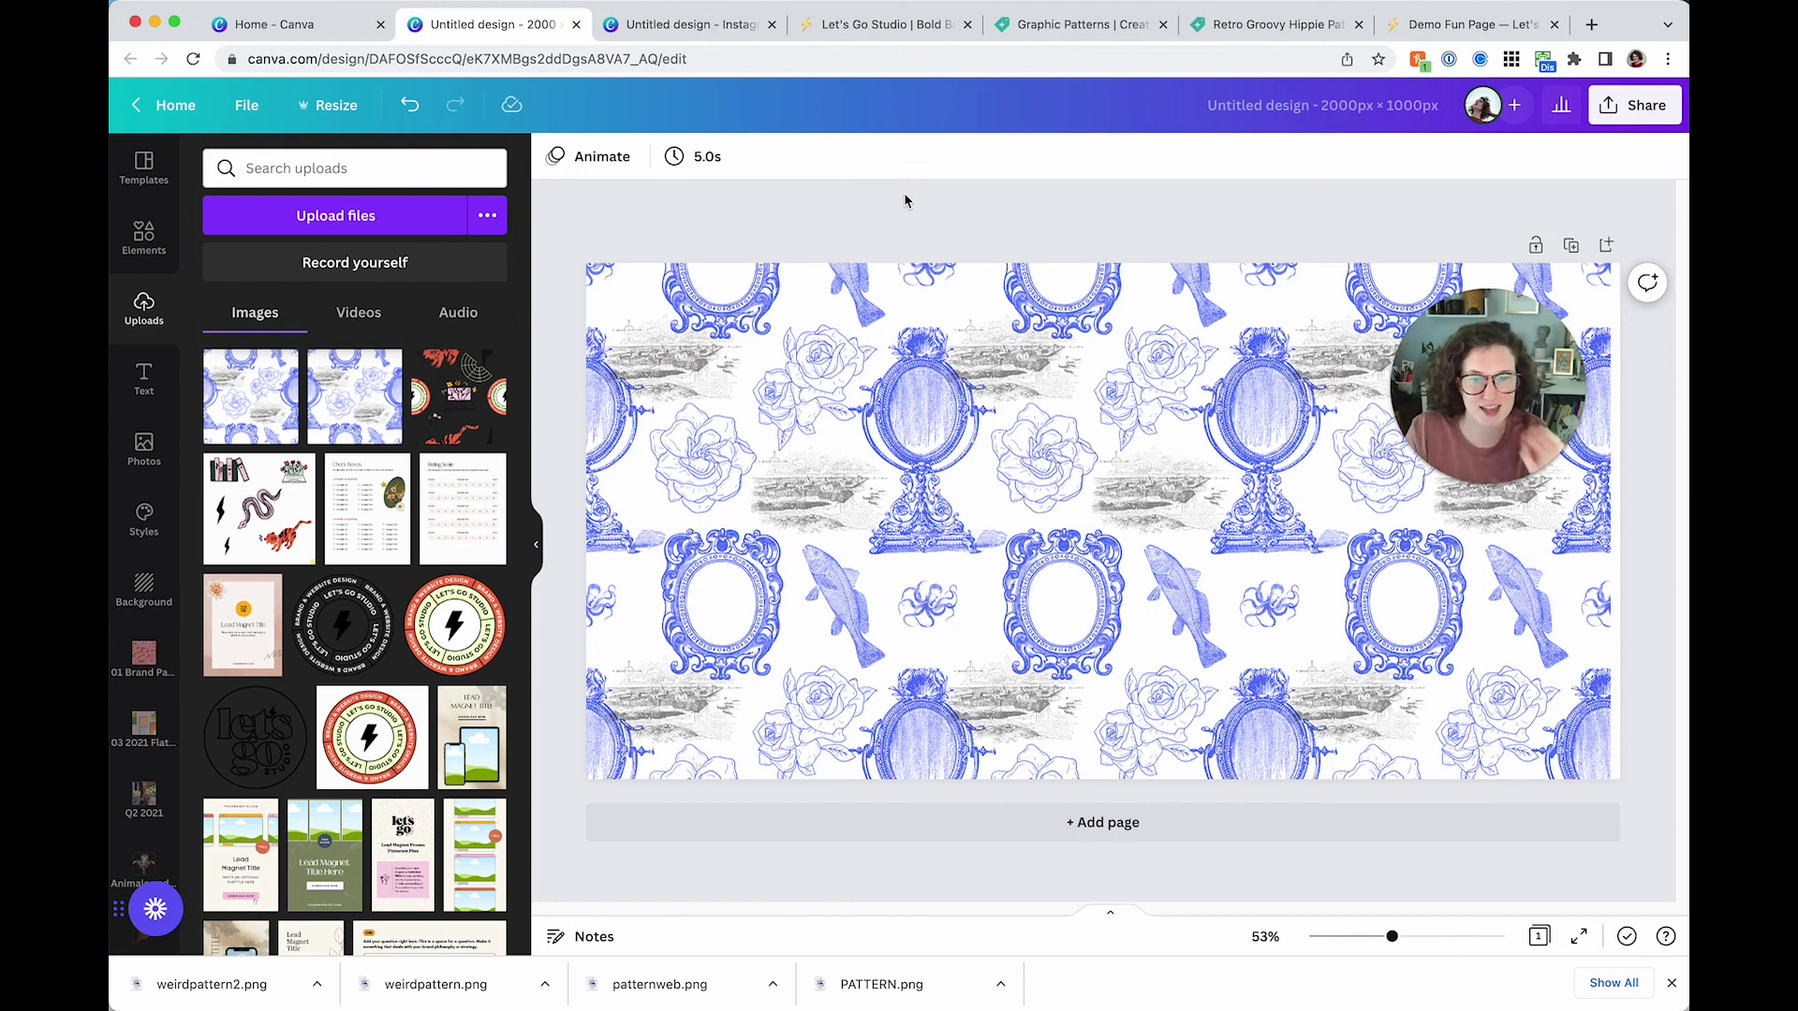
# Select all six pattern tiles and scale them down together to about half their size
pyautogui.moveTo(599, 236); pyautogui.dragTo(1573, 682)
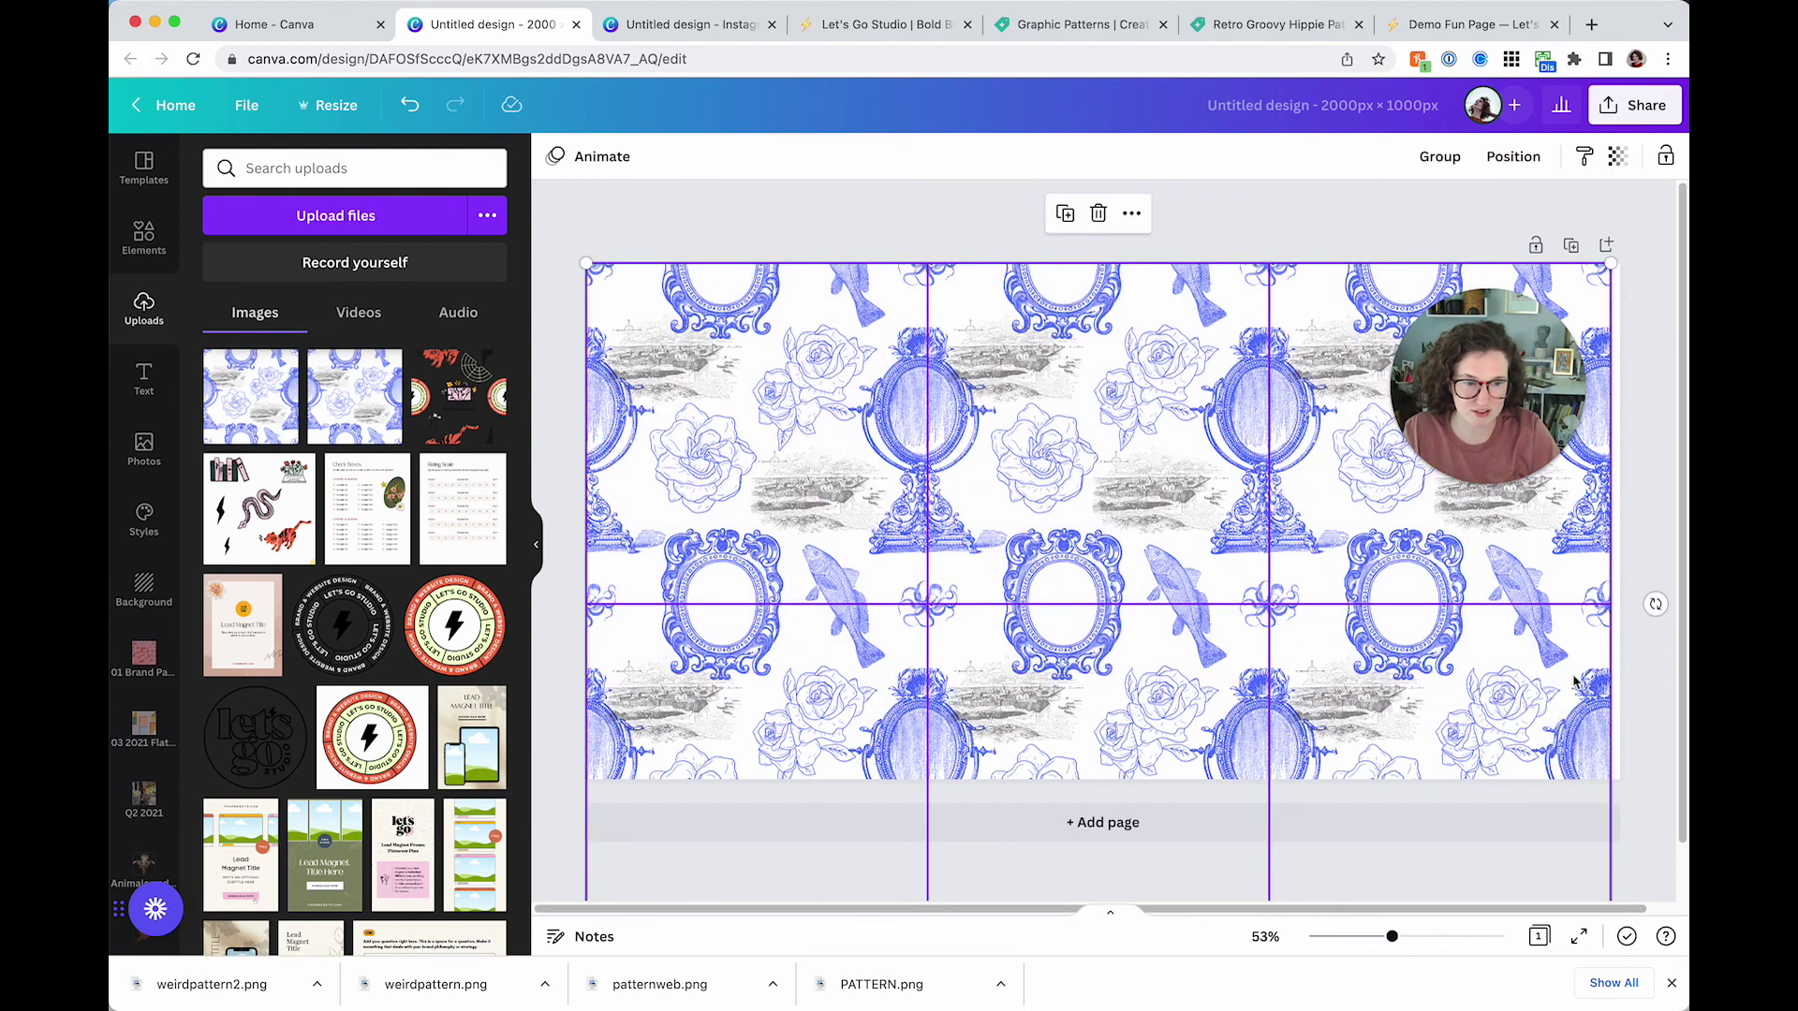
pyautogui.moveTo(1608, 262); pyautogui.dragTo(1091, 510)
pyautogui.click(1108, 419)
# Duplicate the reduced tile block edge to edge across and down until the smaller pattern fills the whole page
pyautogui.moveTo(674, 511); pyautogui.dragTo(1065, 412)
pyautogui.moveTo(719, 421); pyautogui.dragTo(1252, 423)
pyautogui.moveTo(1513, 682); pyautogui.dragTo(586, 553)
pyautogui.moveTo(836, 562); pyautogui.dragTo(842, 716)
pyautogui.click(892, 222)
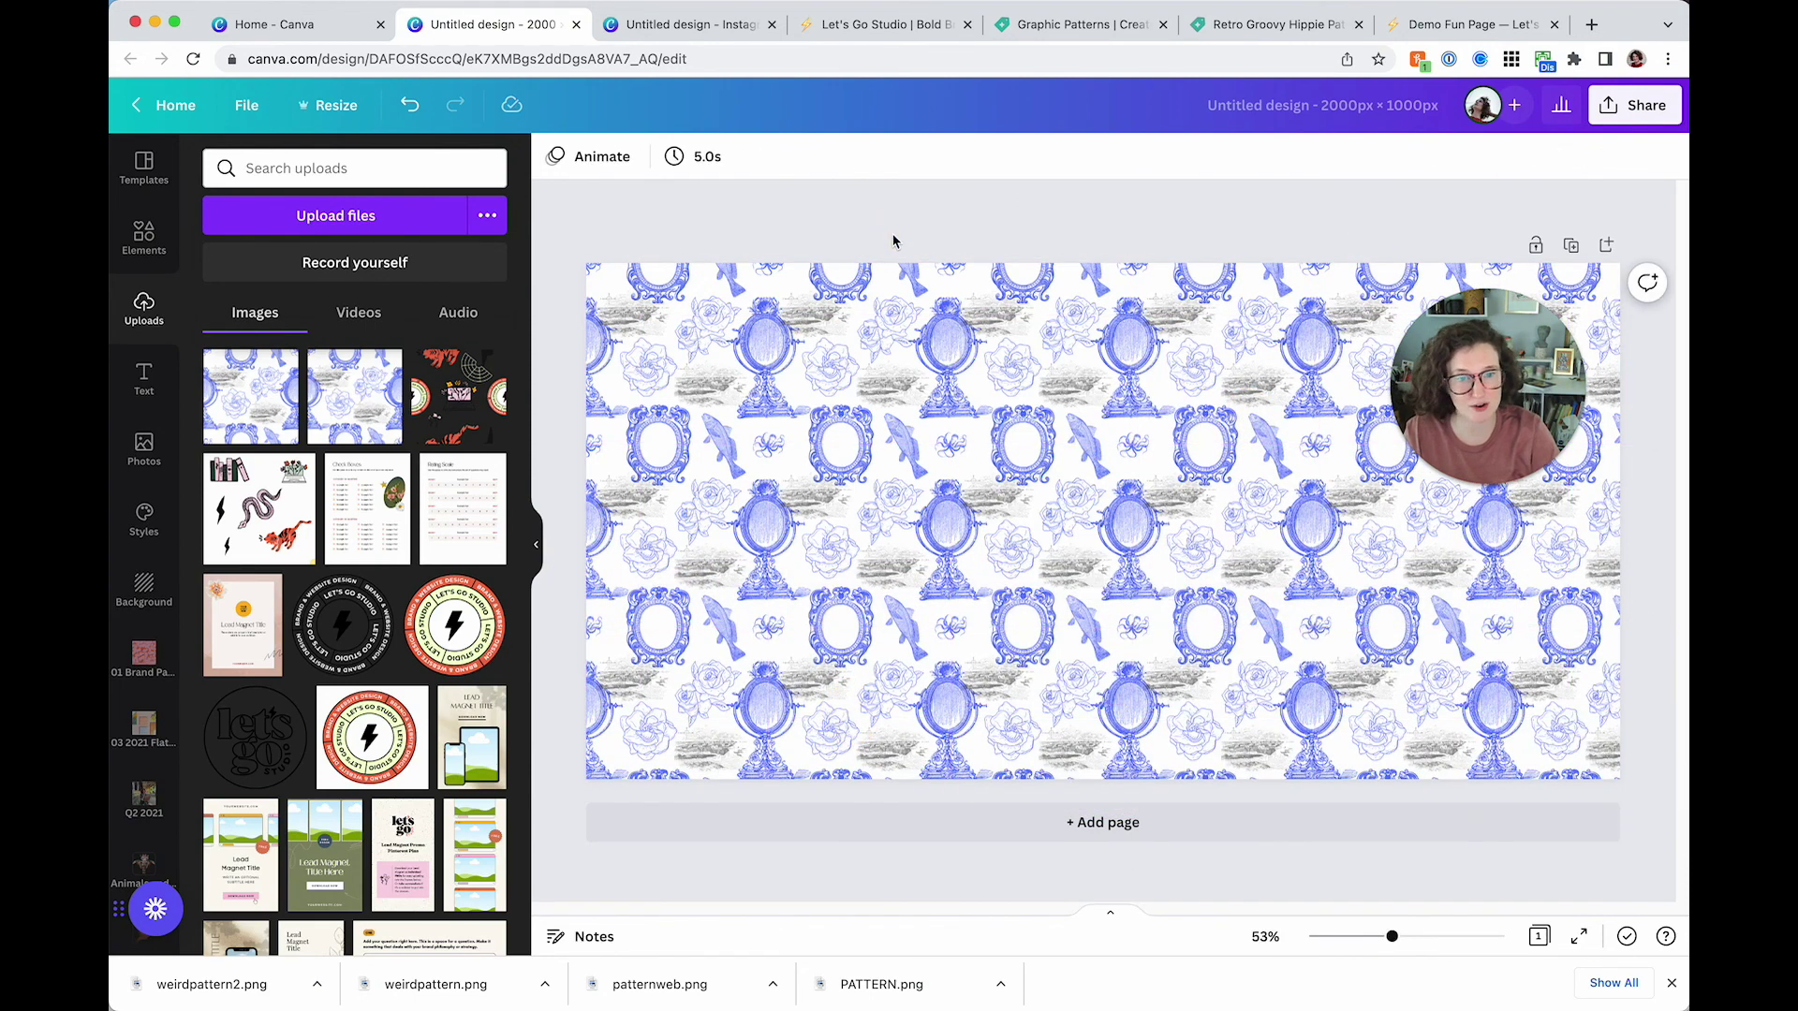